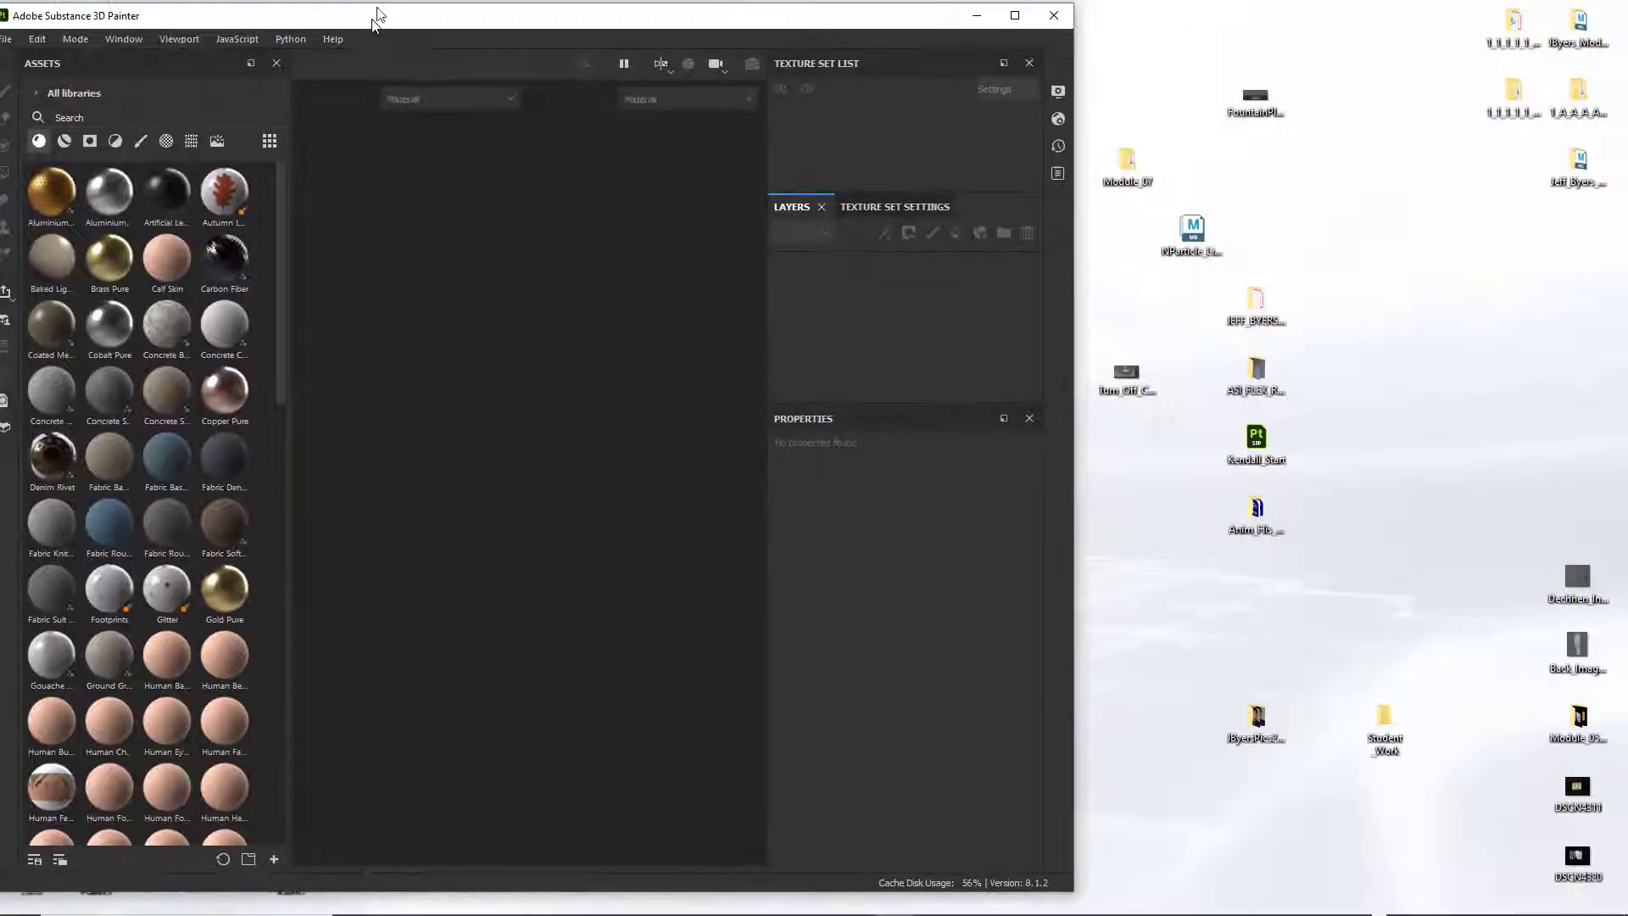
Maximize the application window and check the installed version in the About Substance 3D Painter information.
double_click(383, 7)
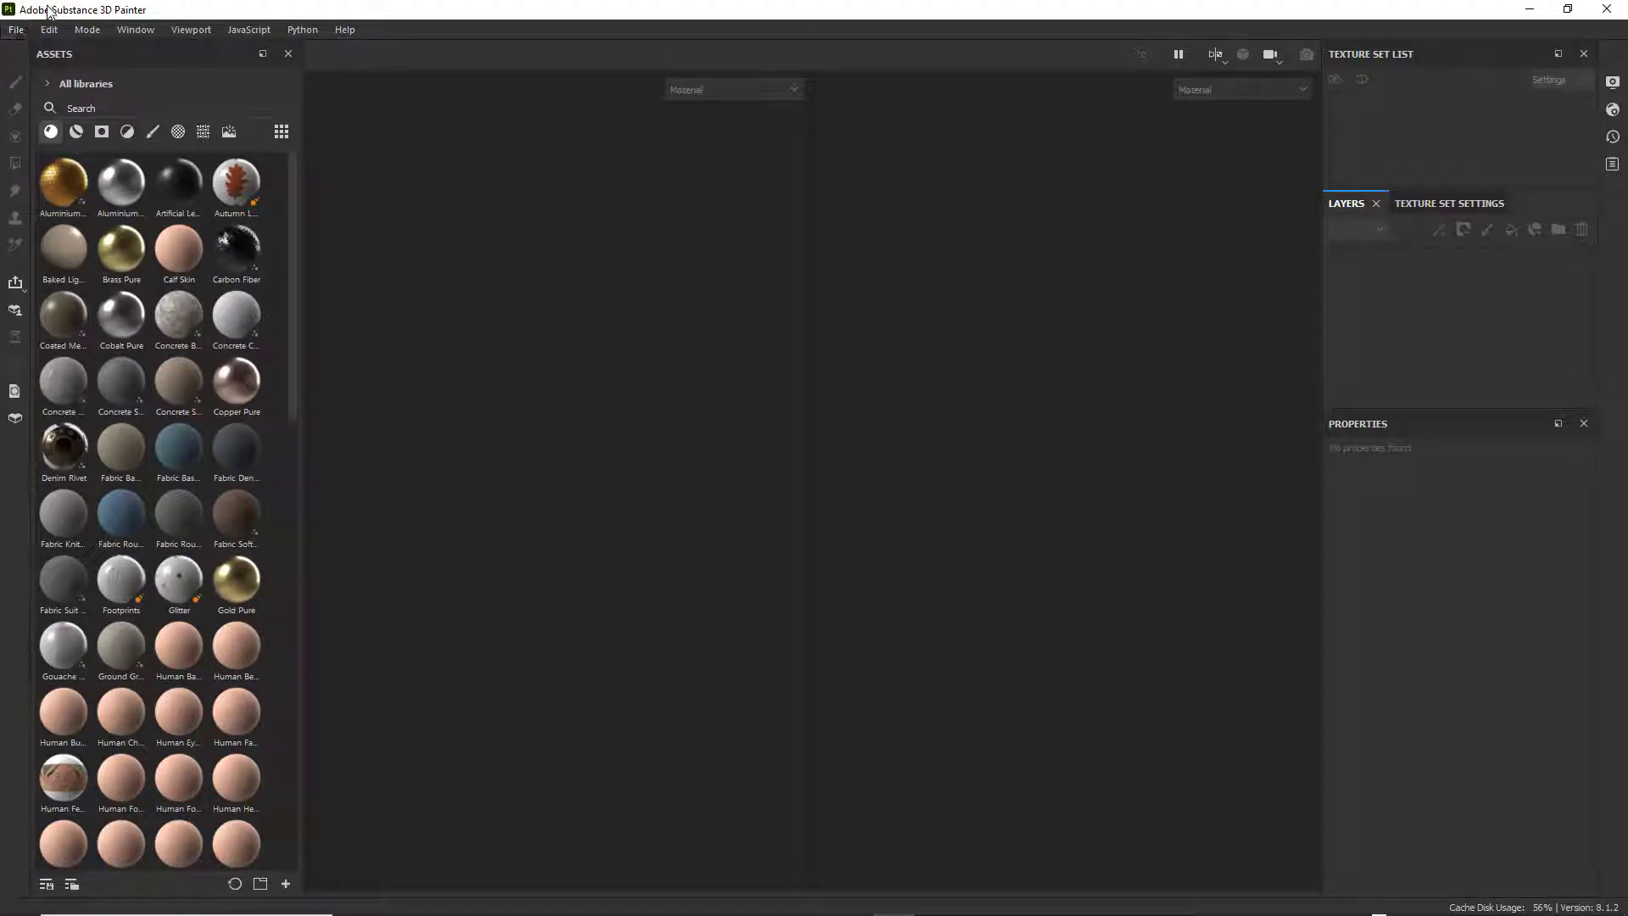
left_click(353, 30)
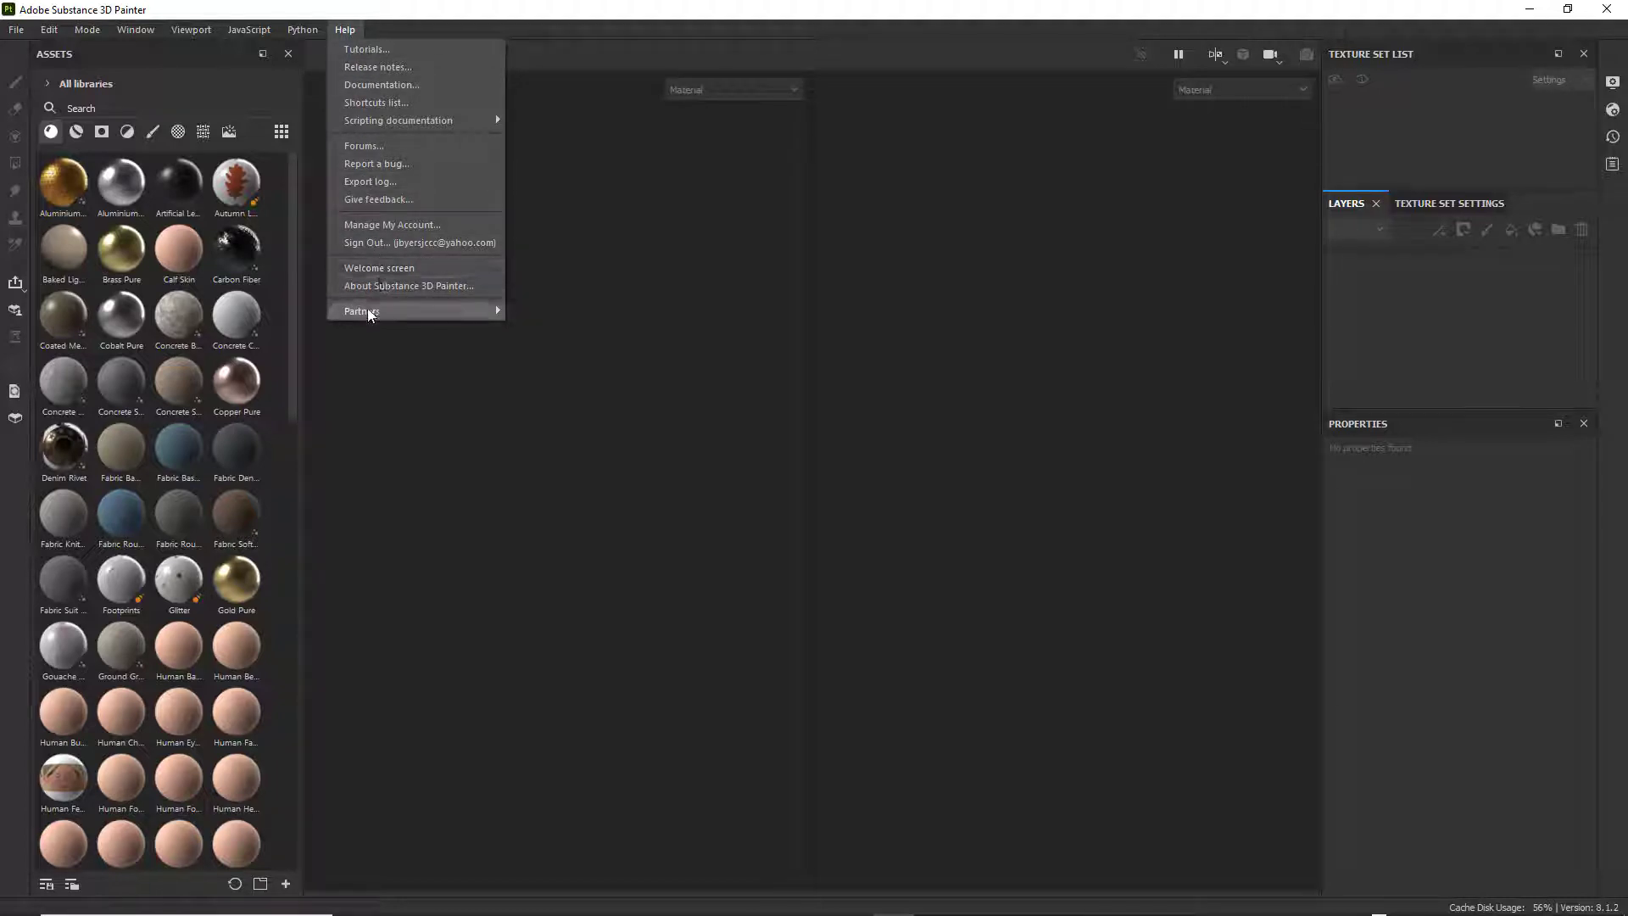
left_click(382, 286)
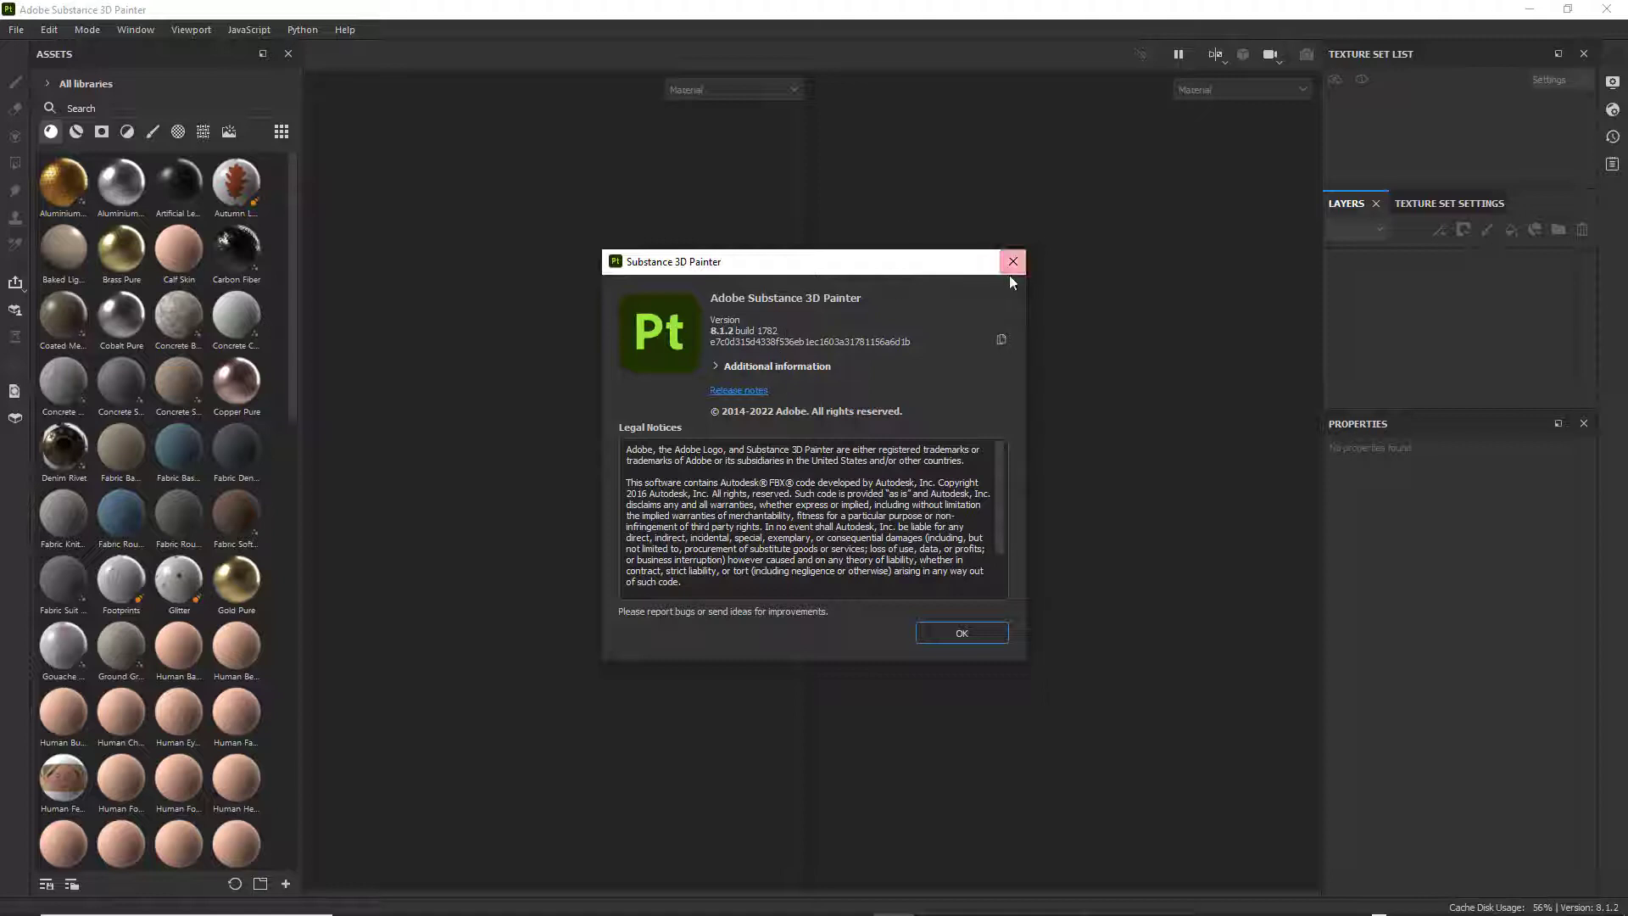
left_click(967, 633)
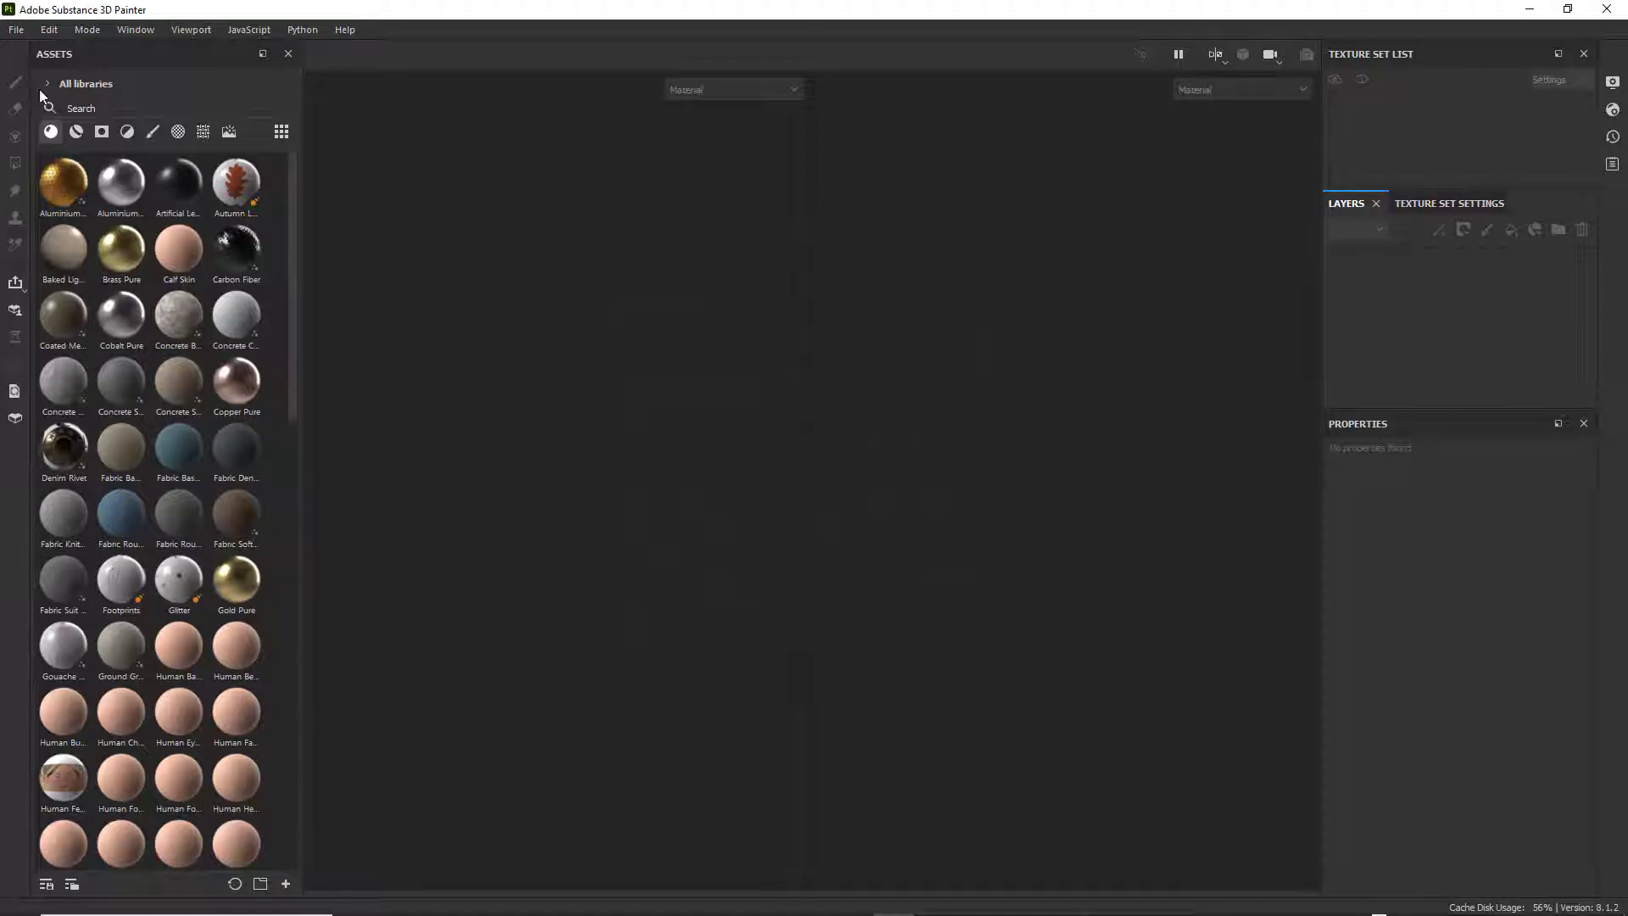
Start a new project and browse for its mesh in the scenes folder of the Module_03_Sci_Fi_Weapon project on the T7 (F:) drive.
left_click(17, 31)
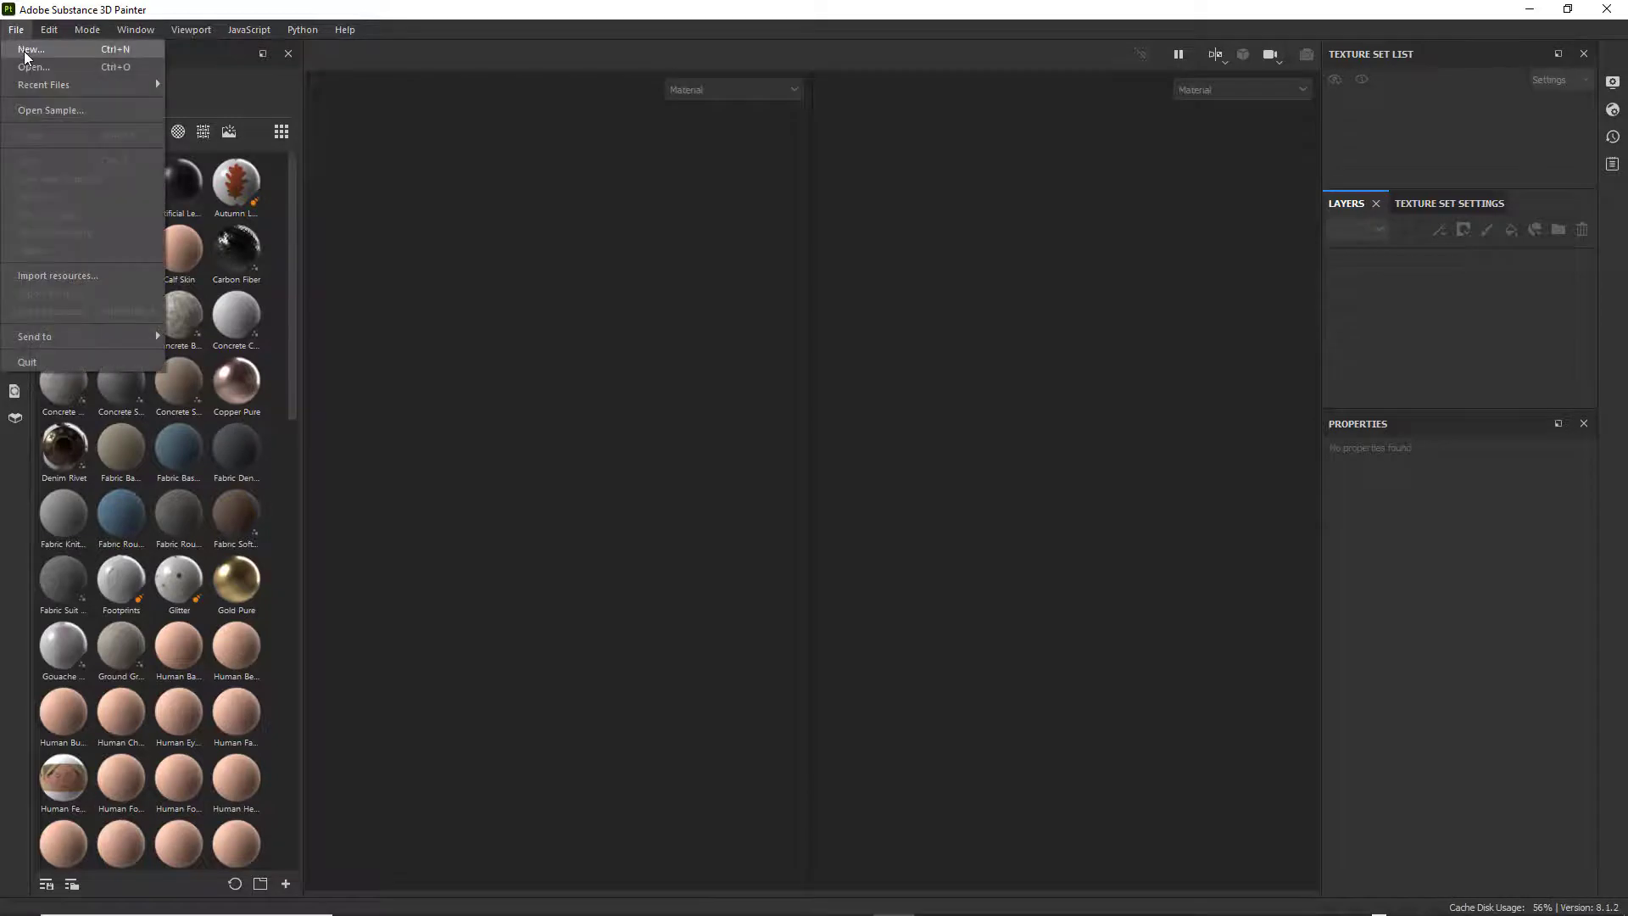
left_click(26, 52)
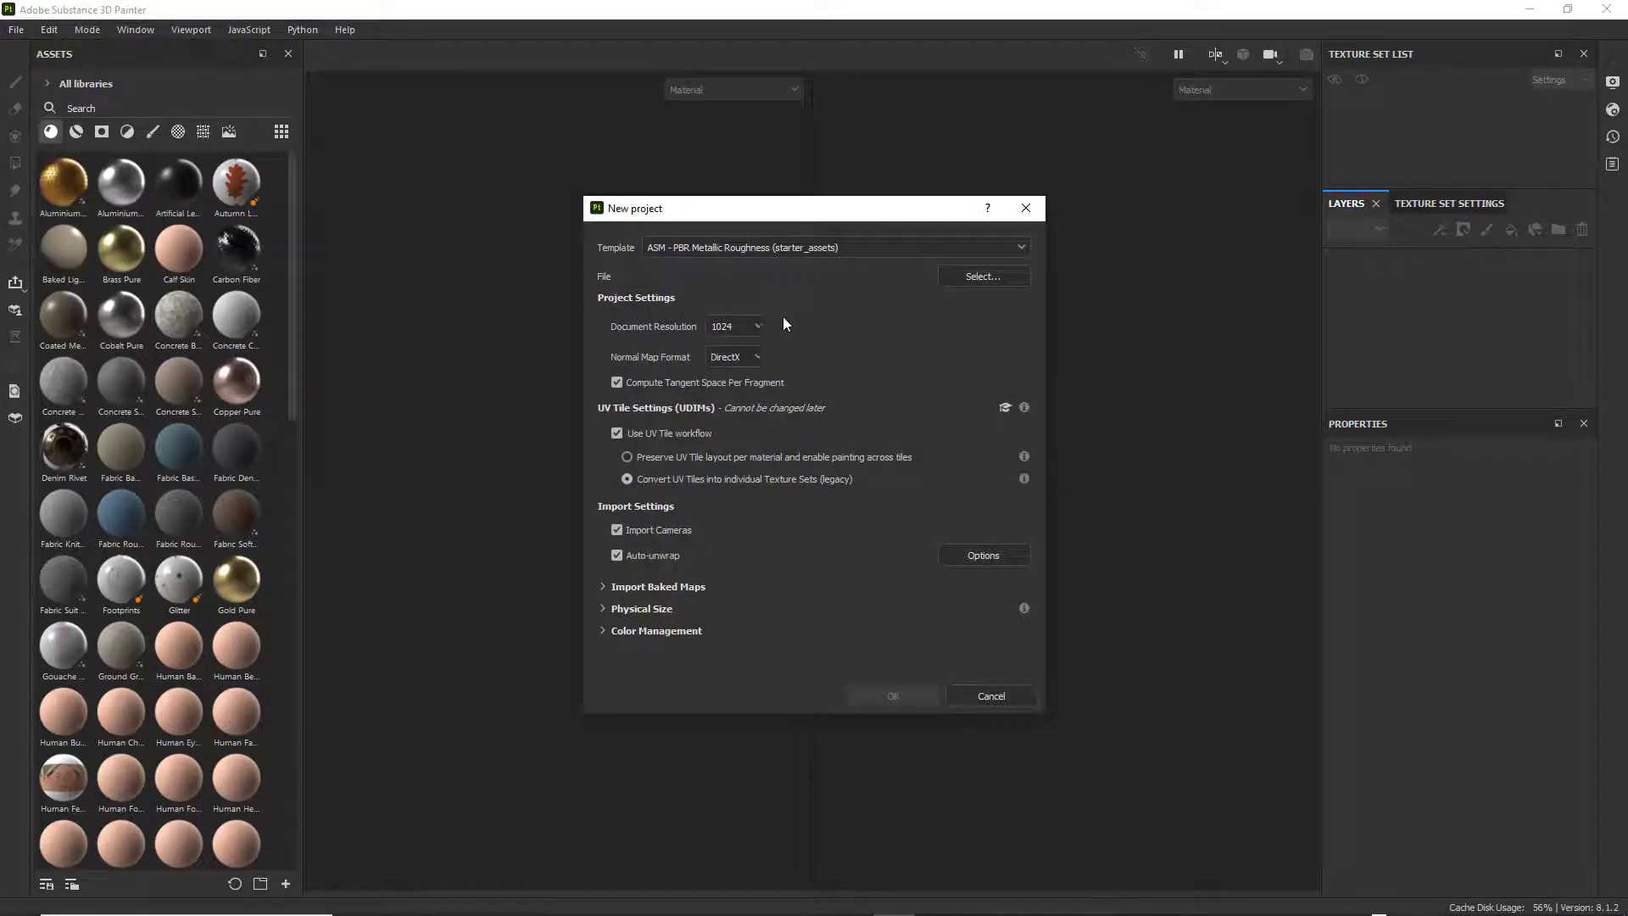
left_click(997, 274)
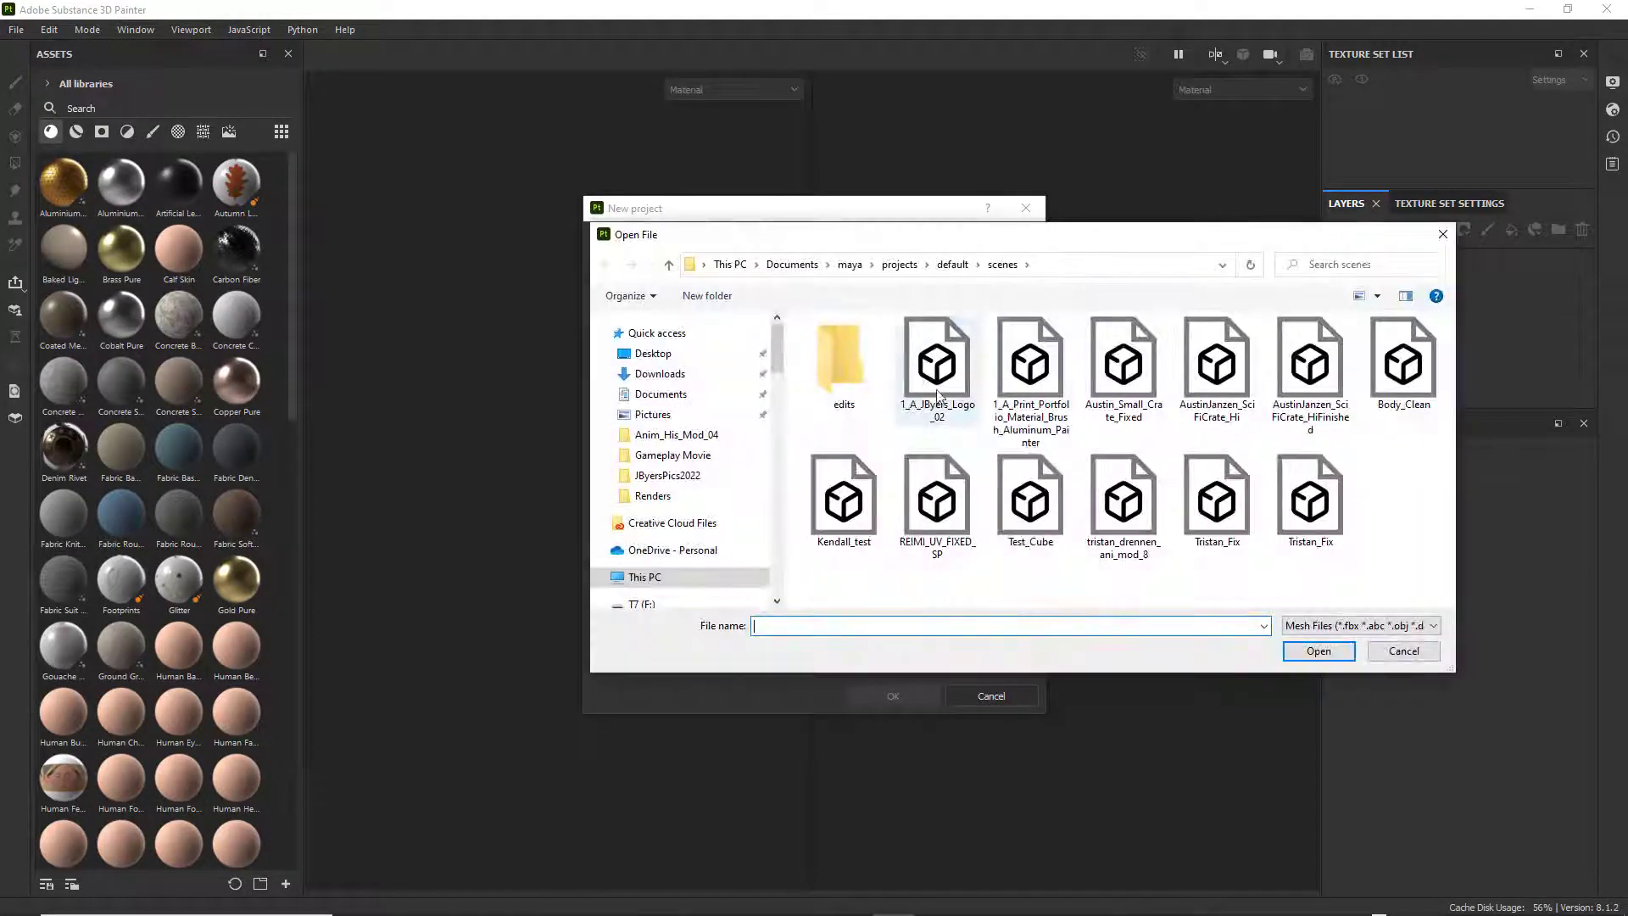
left_click_drag(1060, 246, 964, 242)
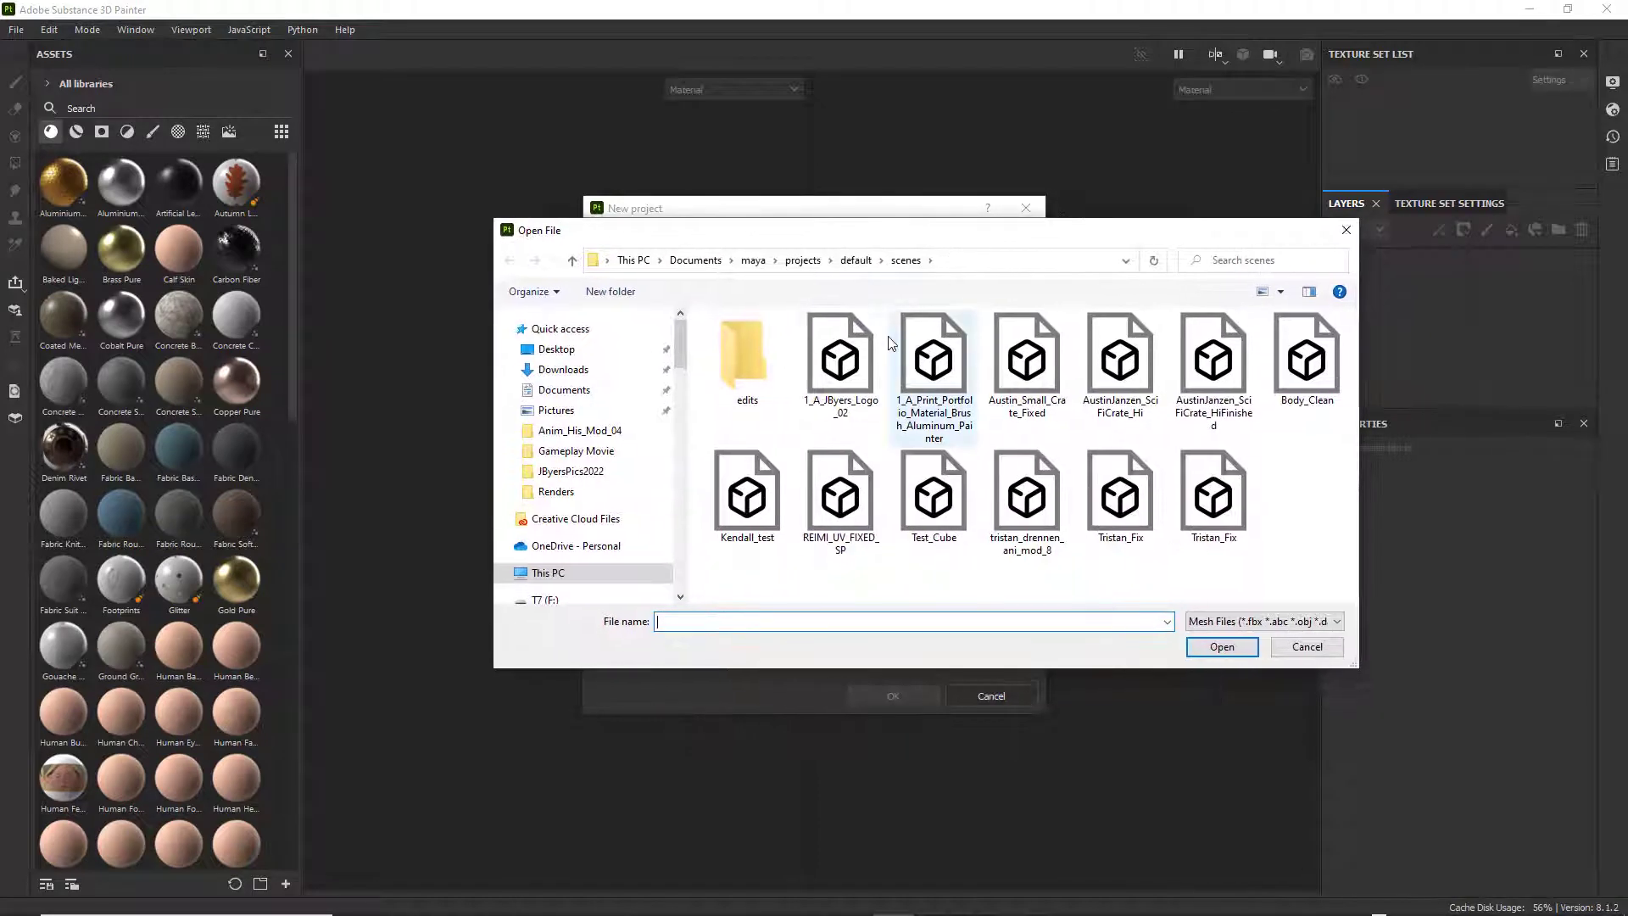
left_click(571, 263)
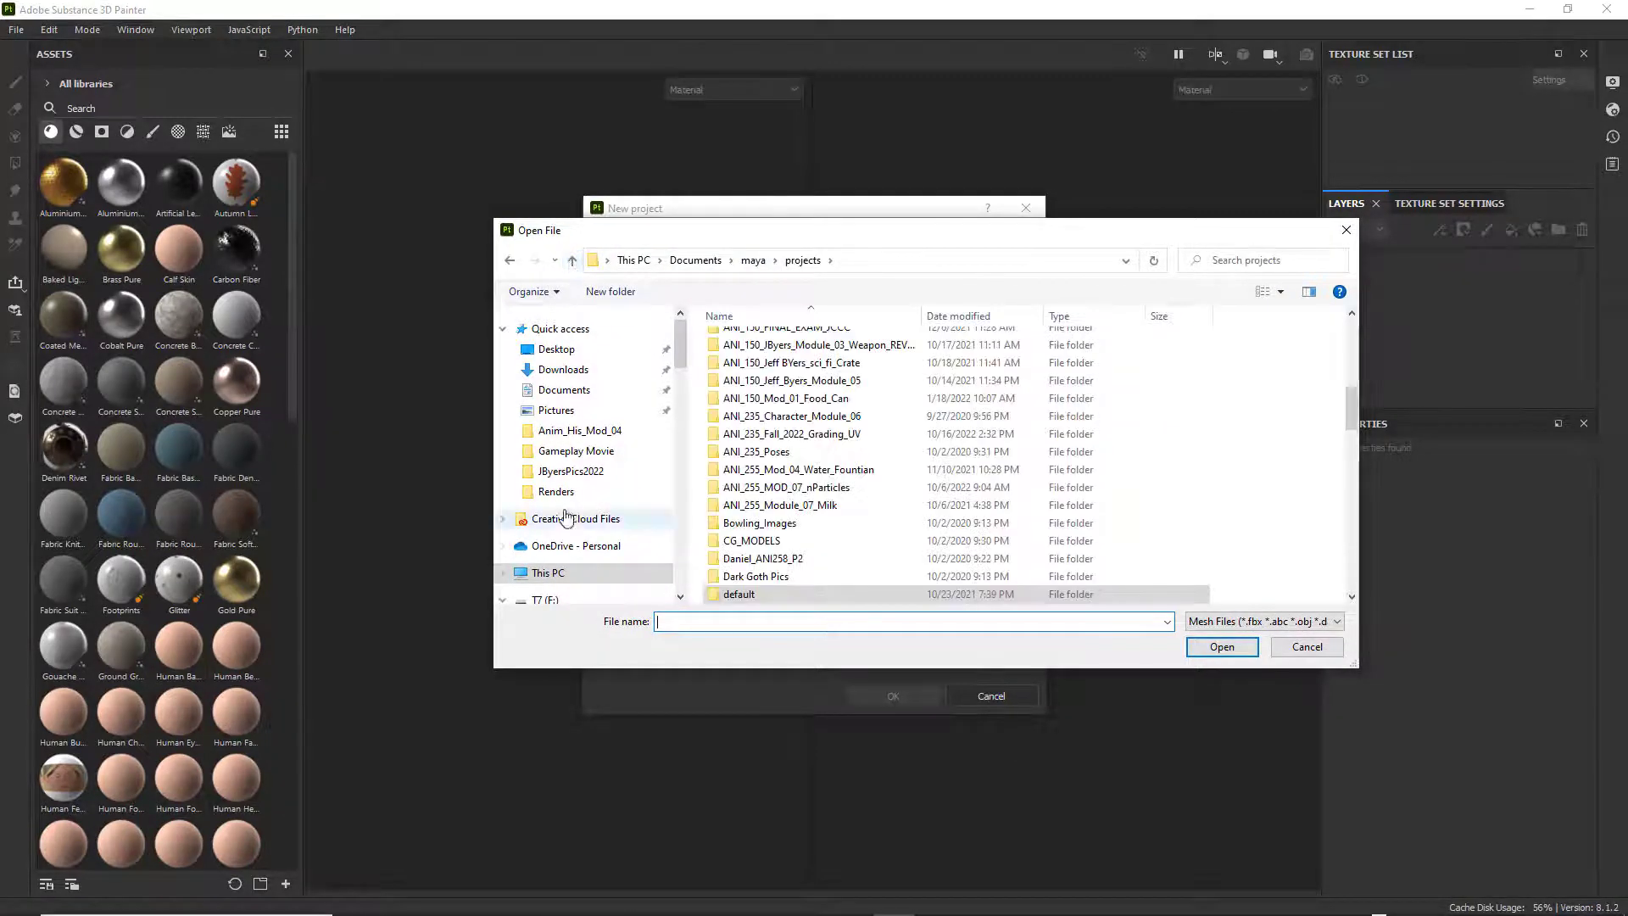
left_click(545, 599)
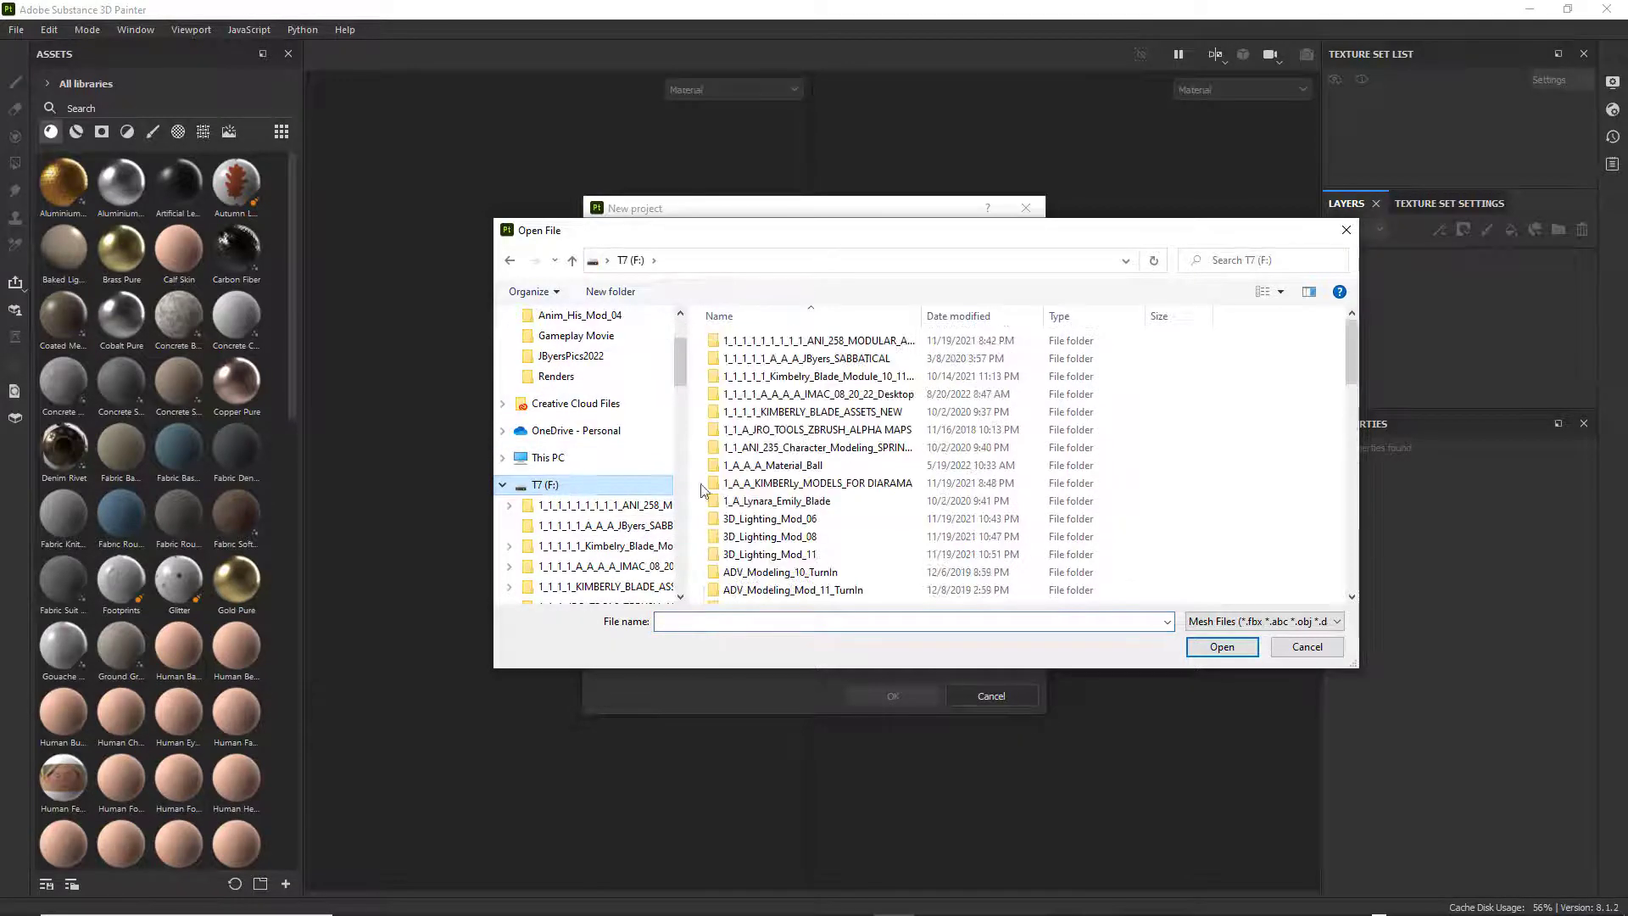
scroll(950, 475, "down", 10)
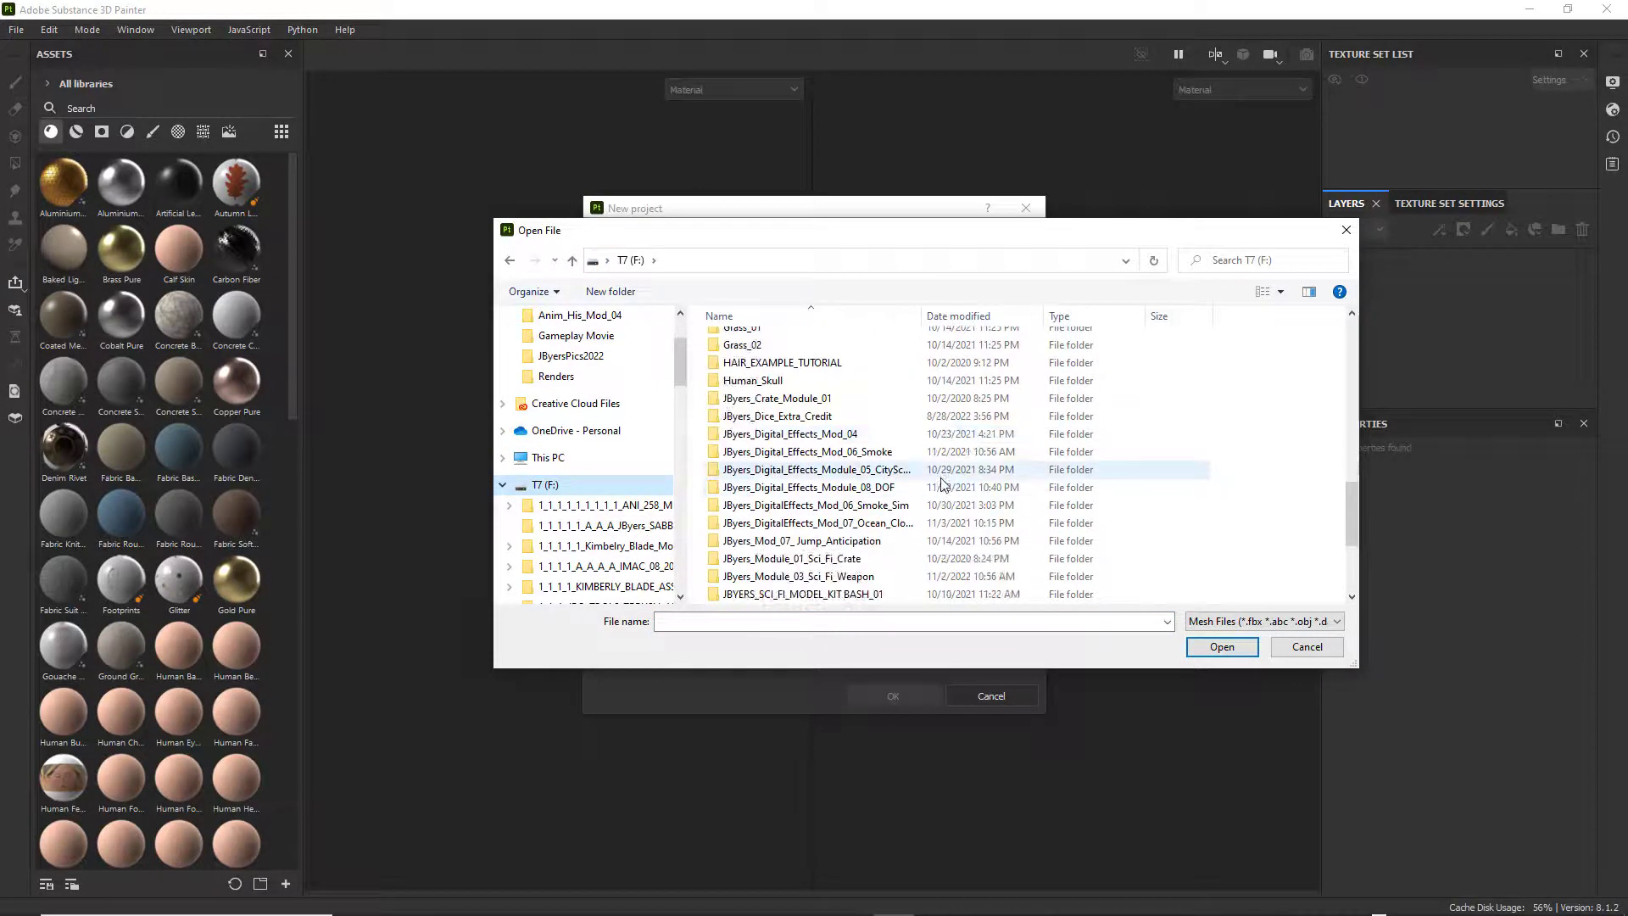
double_click(848, 576)
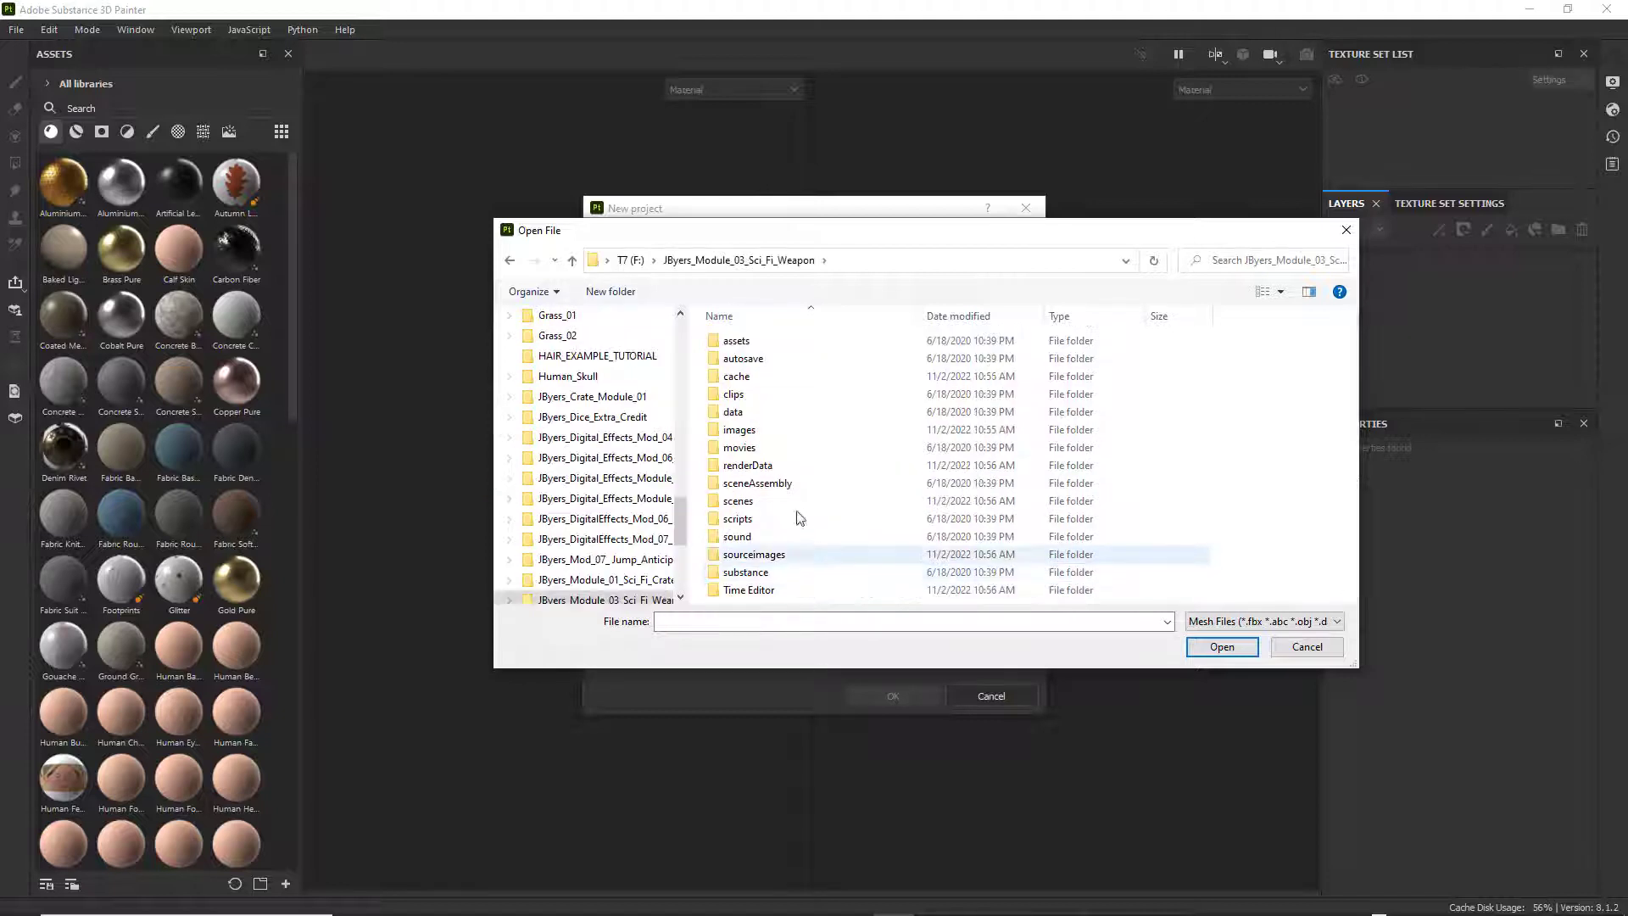
double_click(753, 501)
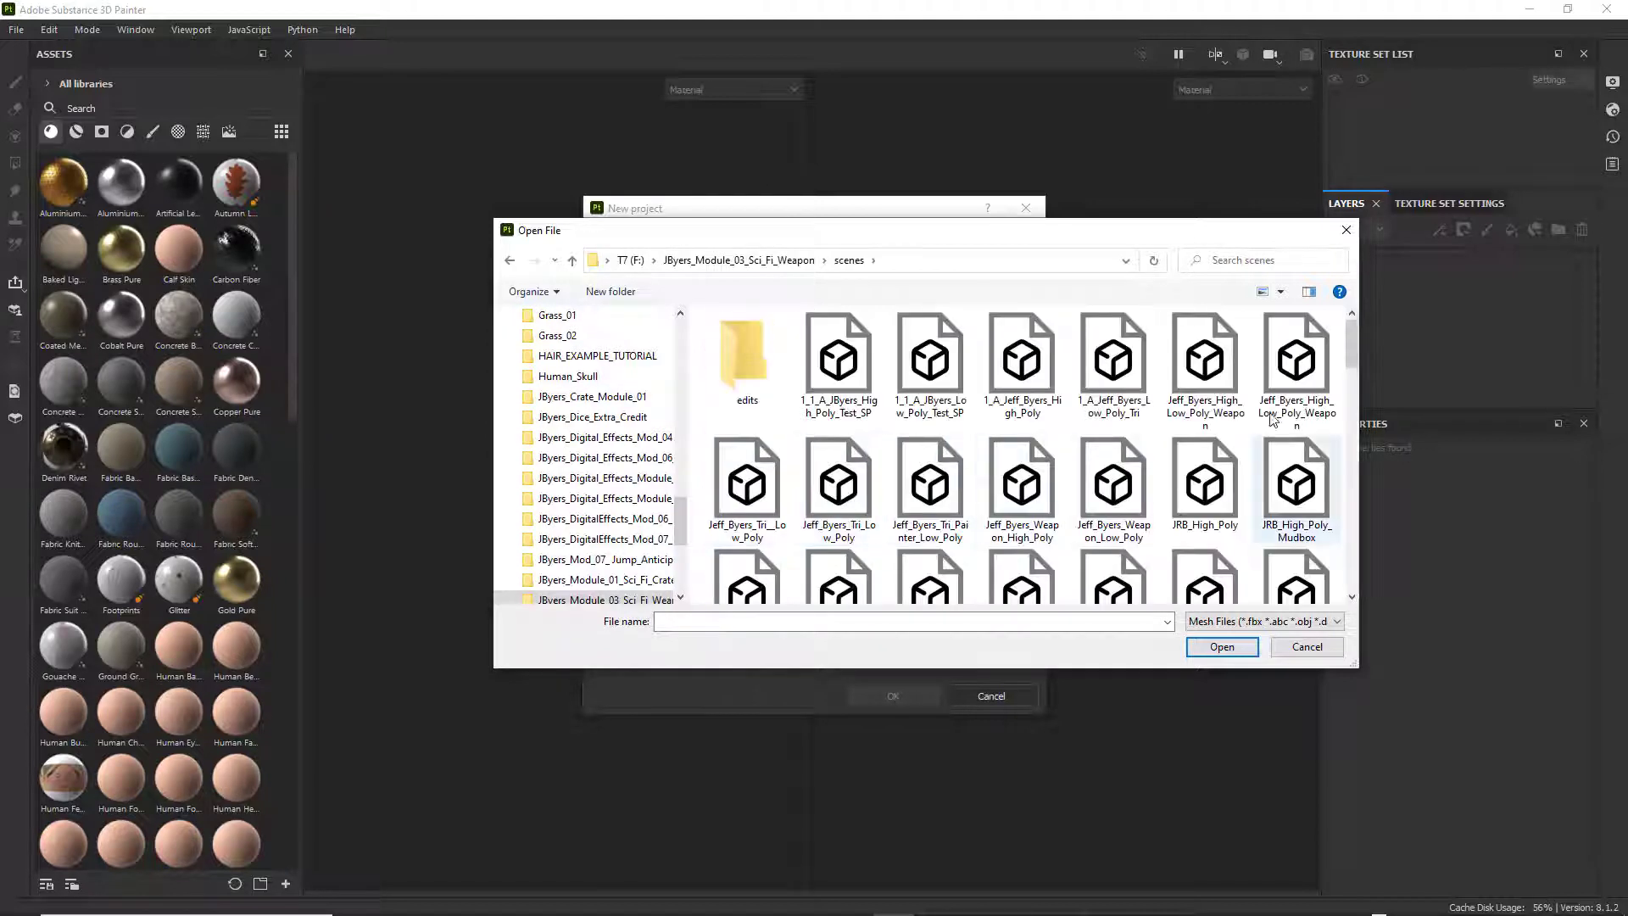
Show the mesh files as a compact list and choose the 1_1_A low-poly file ending in Low_Poly_Test_SP as the project mesh.
left_click(1285, 295)
left_click(1345, 351)
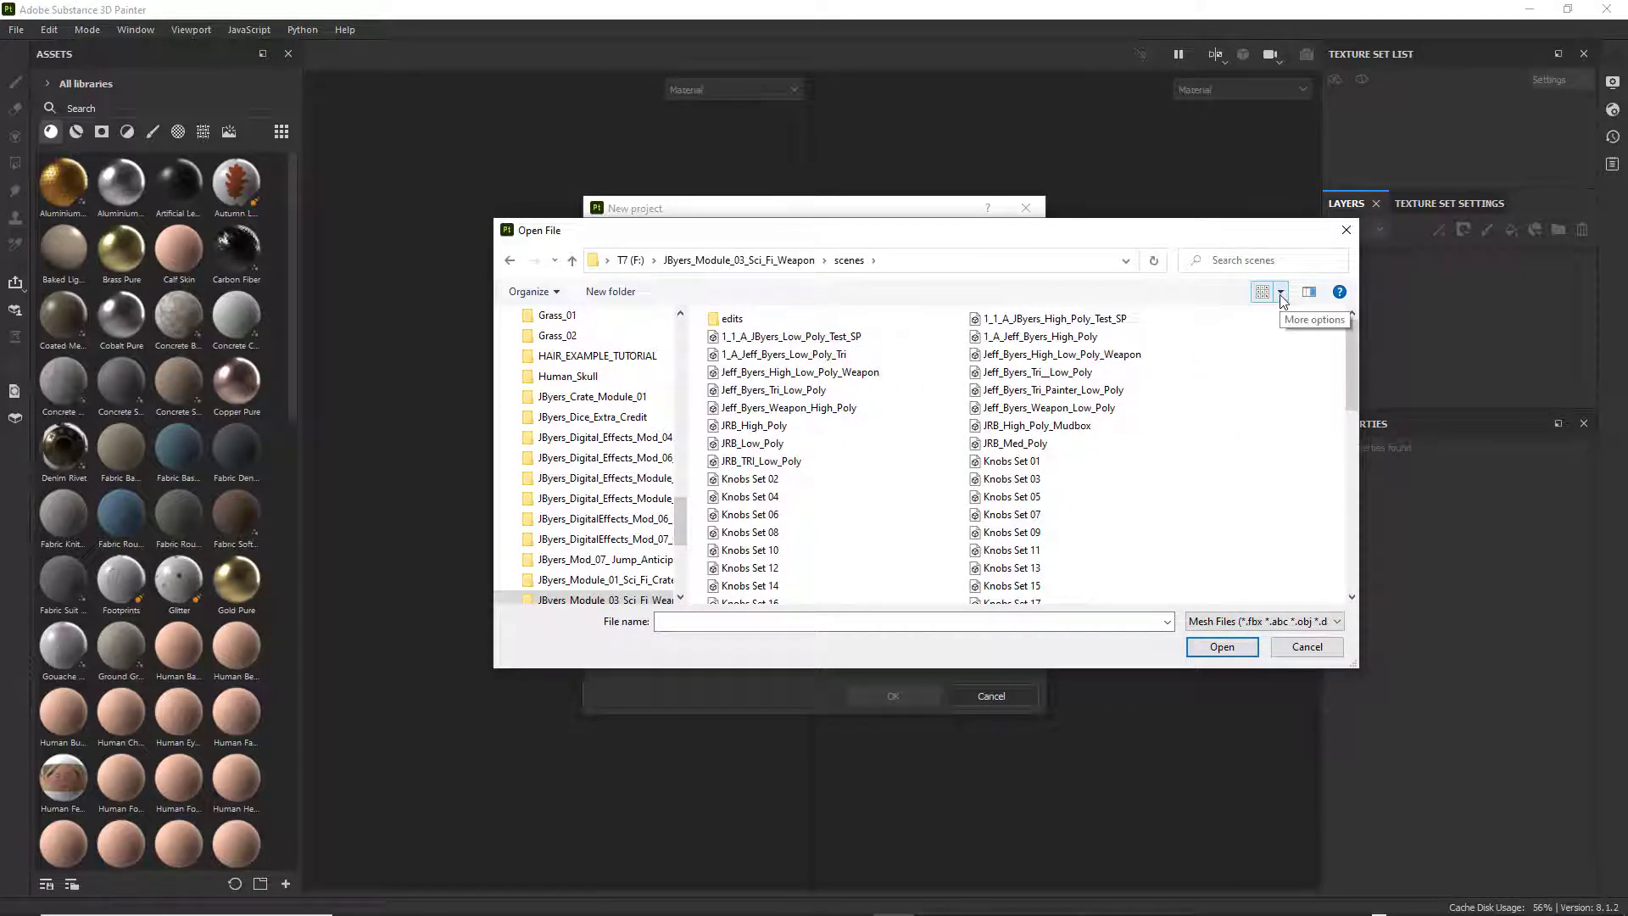
scroll(1108, 500, "down", 1)
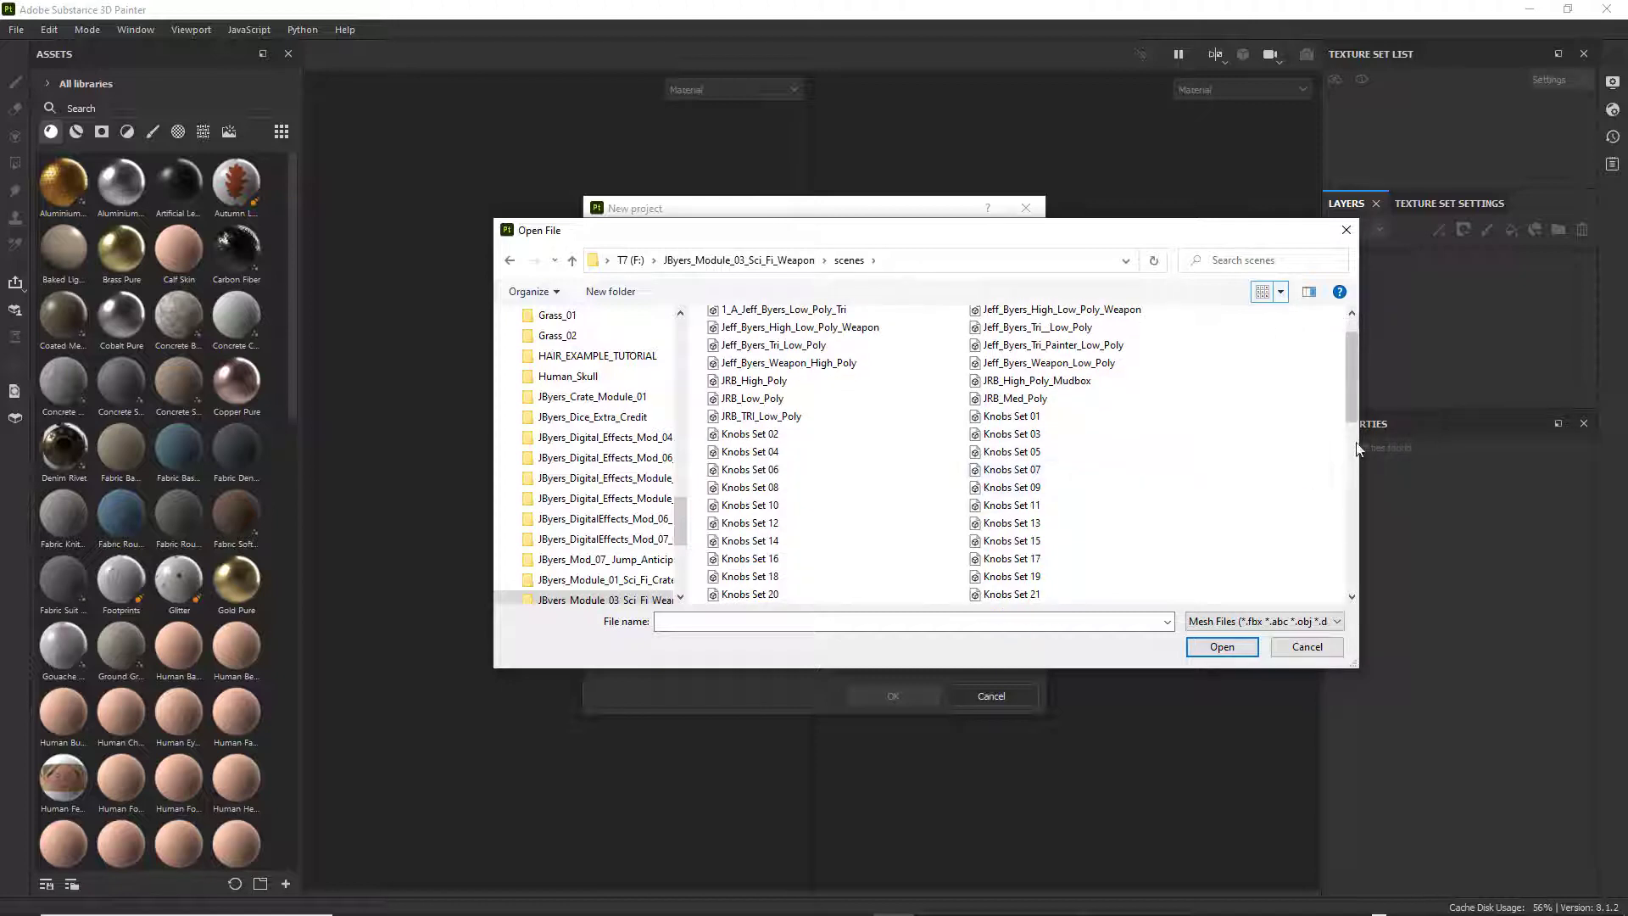
left_click_drag(1364, 444, 1009, 483)
scroll(848, 475, "down", 3)
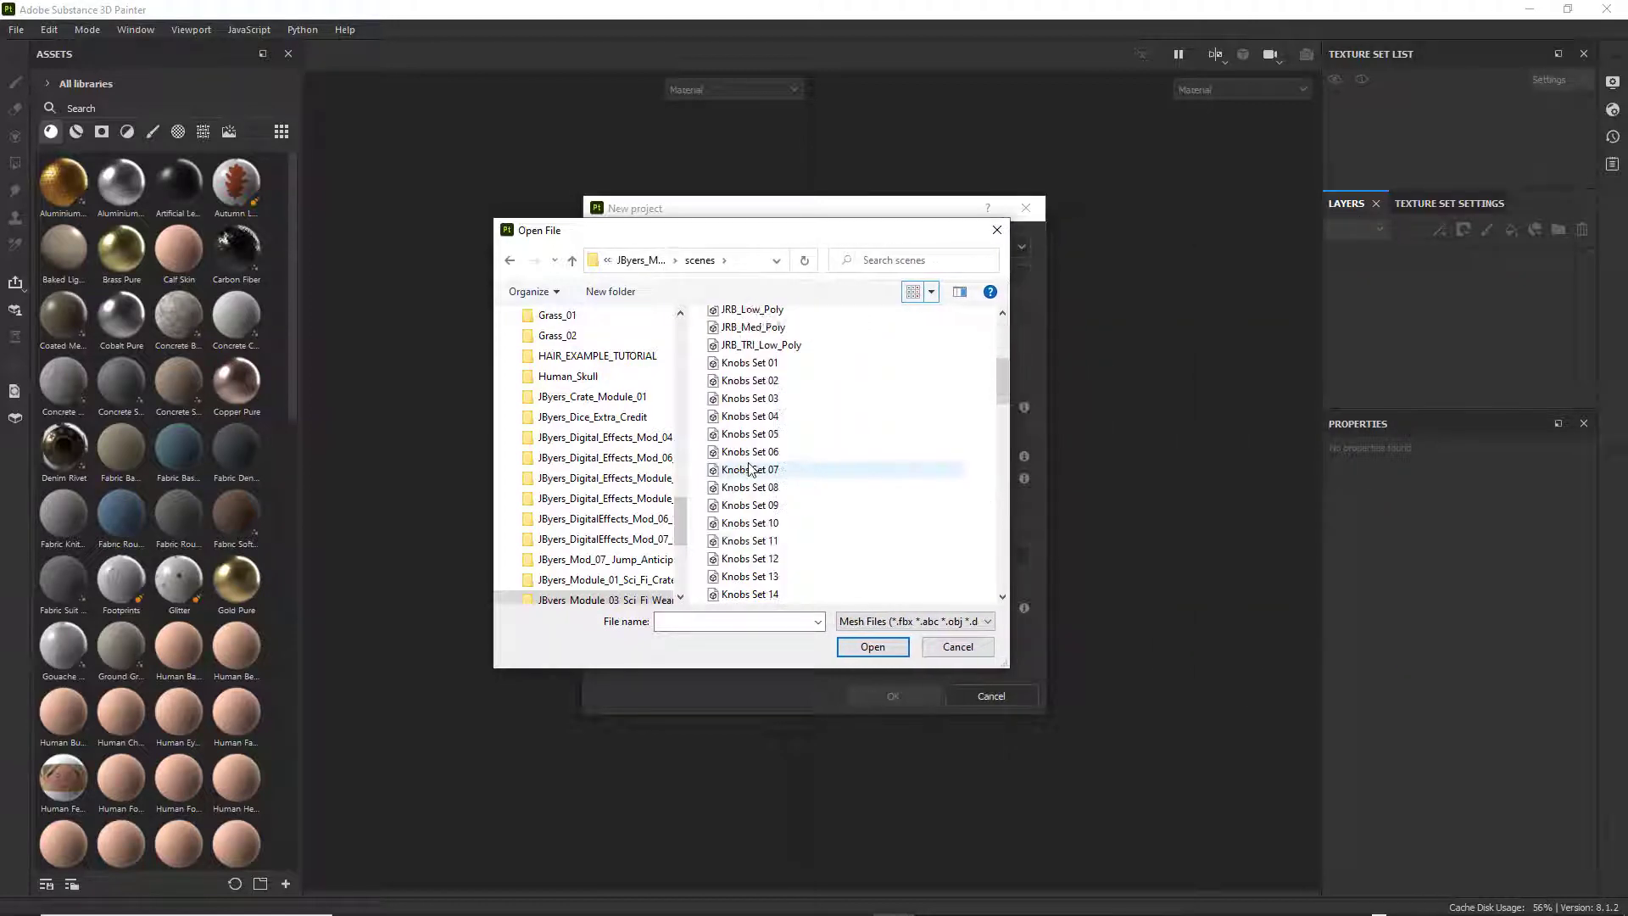
scroll(759, 460, "up", 5)
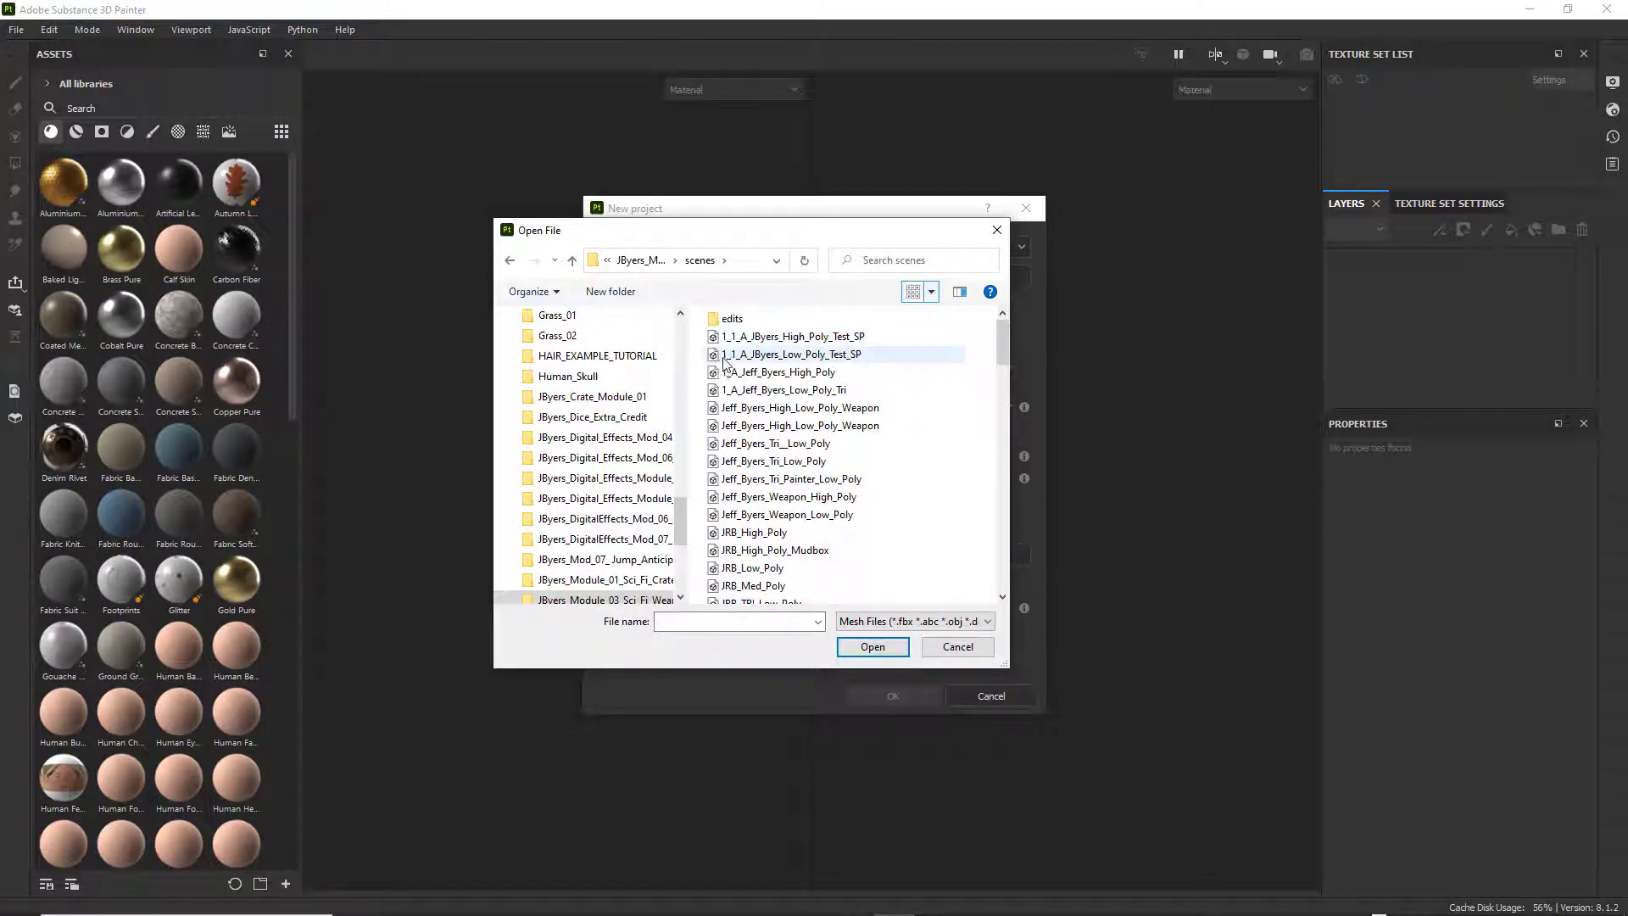
left_click(753, 356)
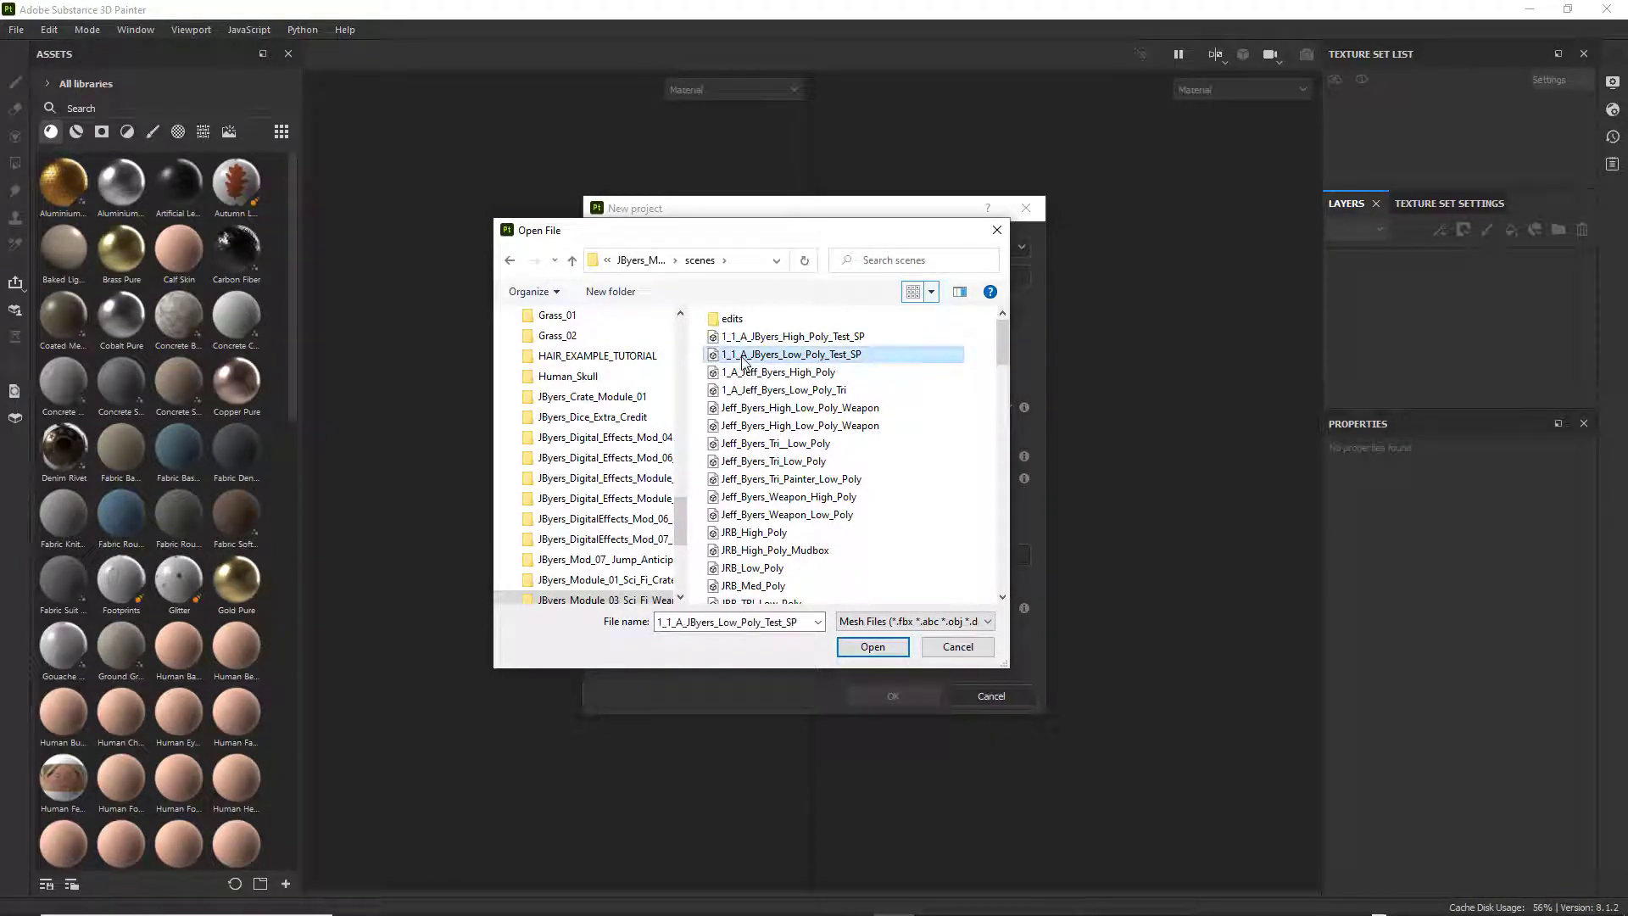
left_click(885, 646)
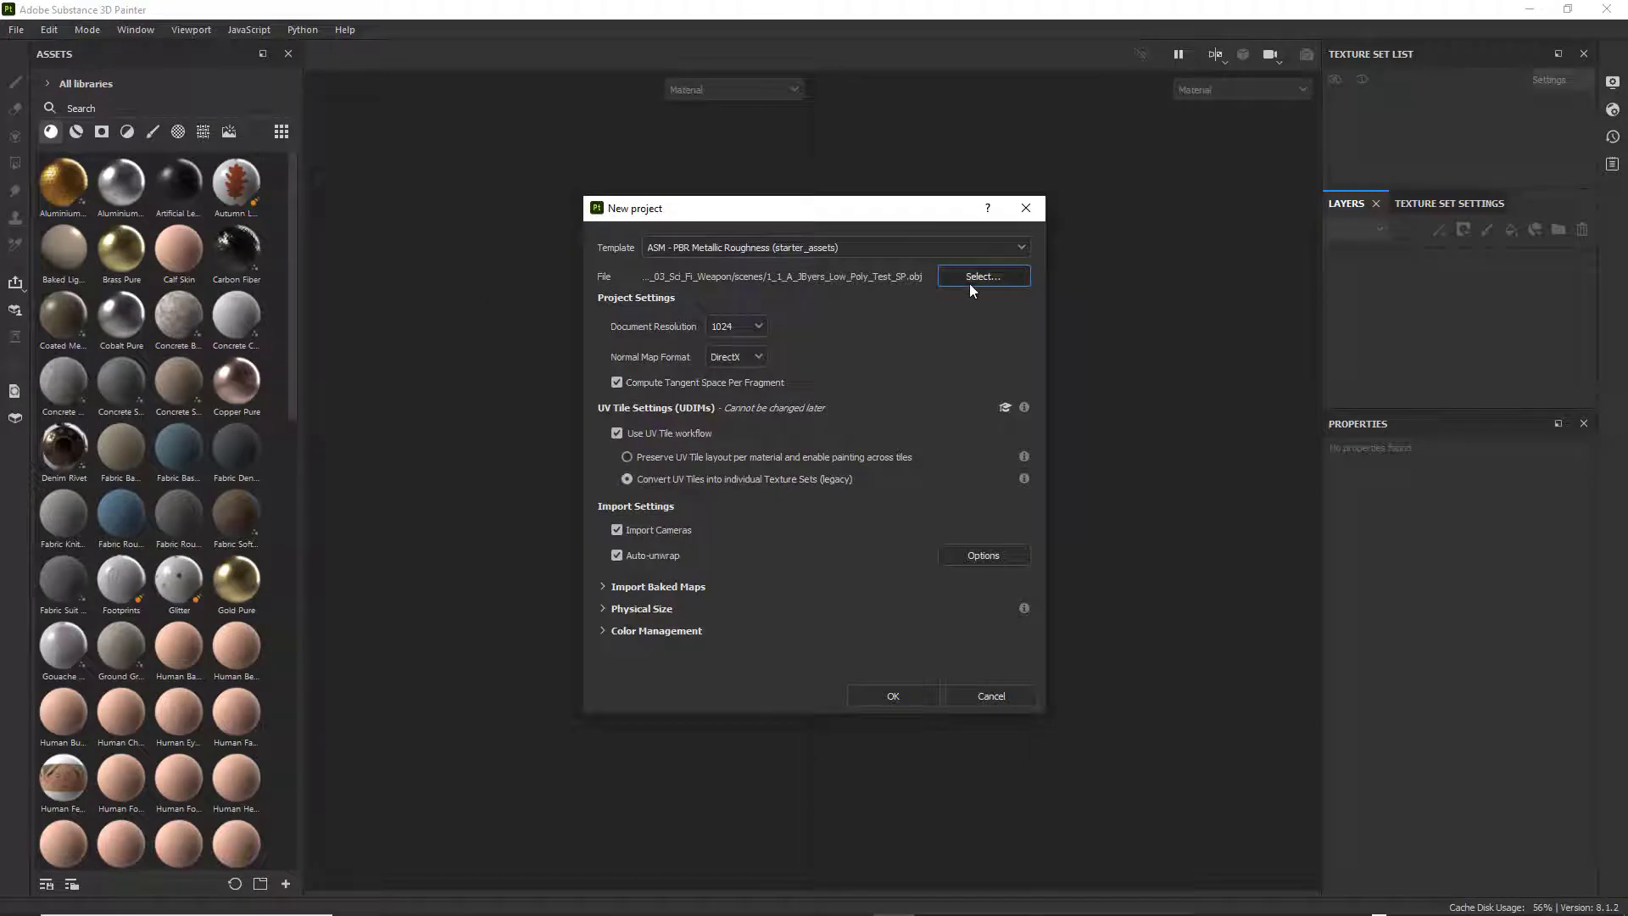
Create the project with the ASM - PBR Metallic Roughness (starter_assets) template and a document resolution of 2048.
left_click(914, 248)
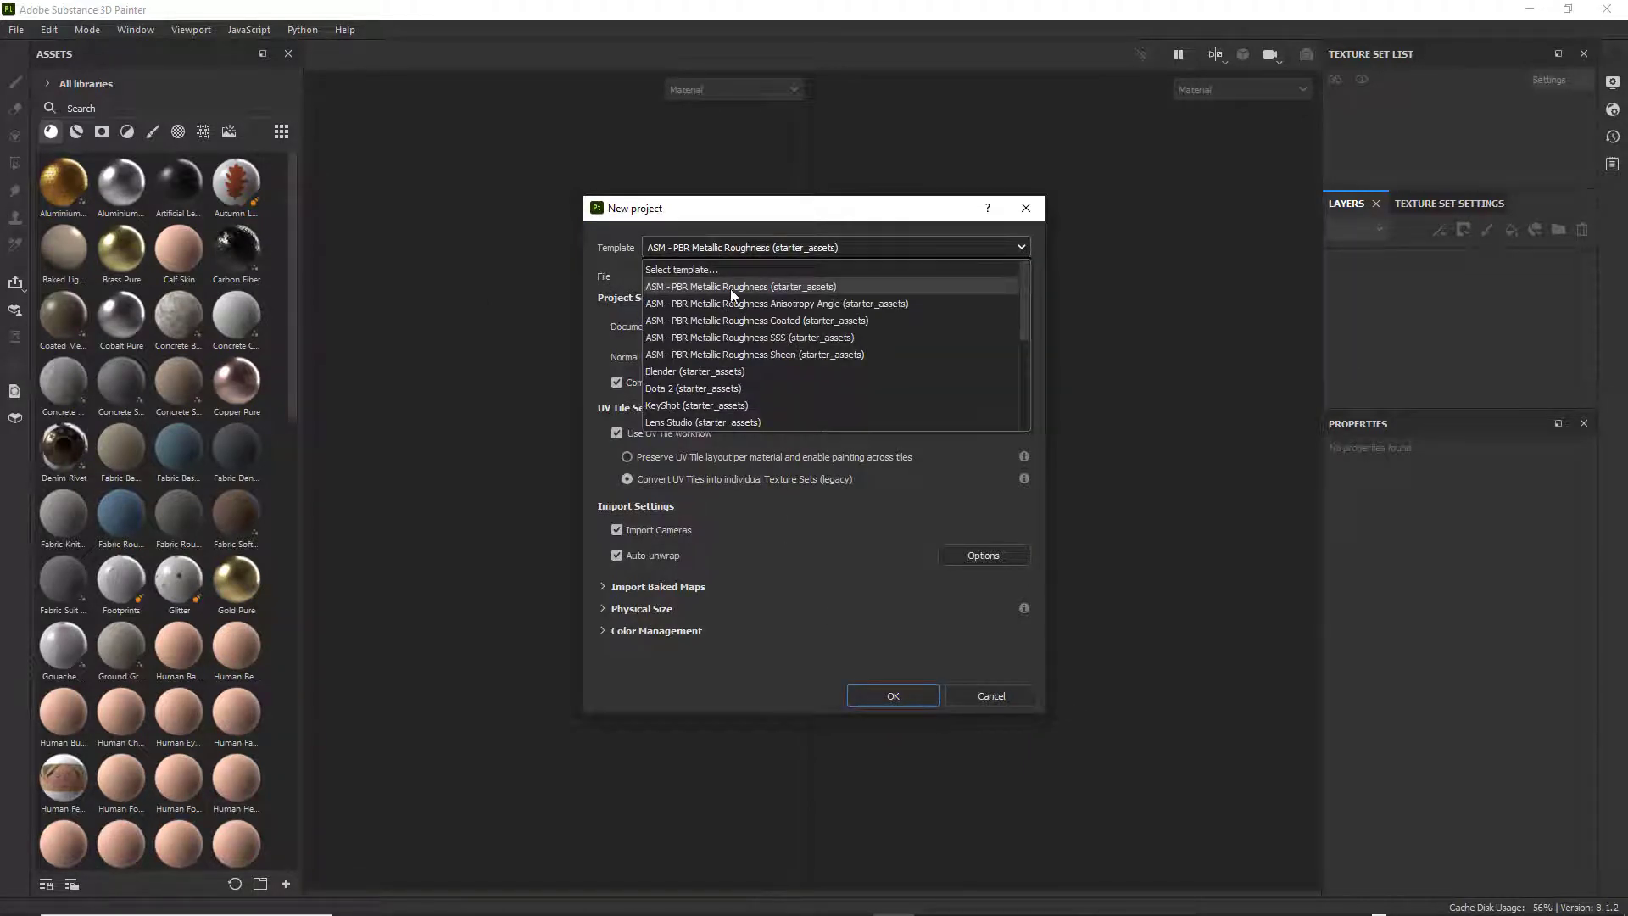
left_click(894, 288)
left_click(759, 327)
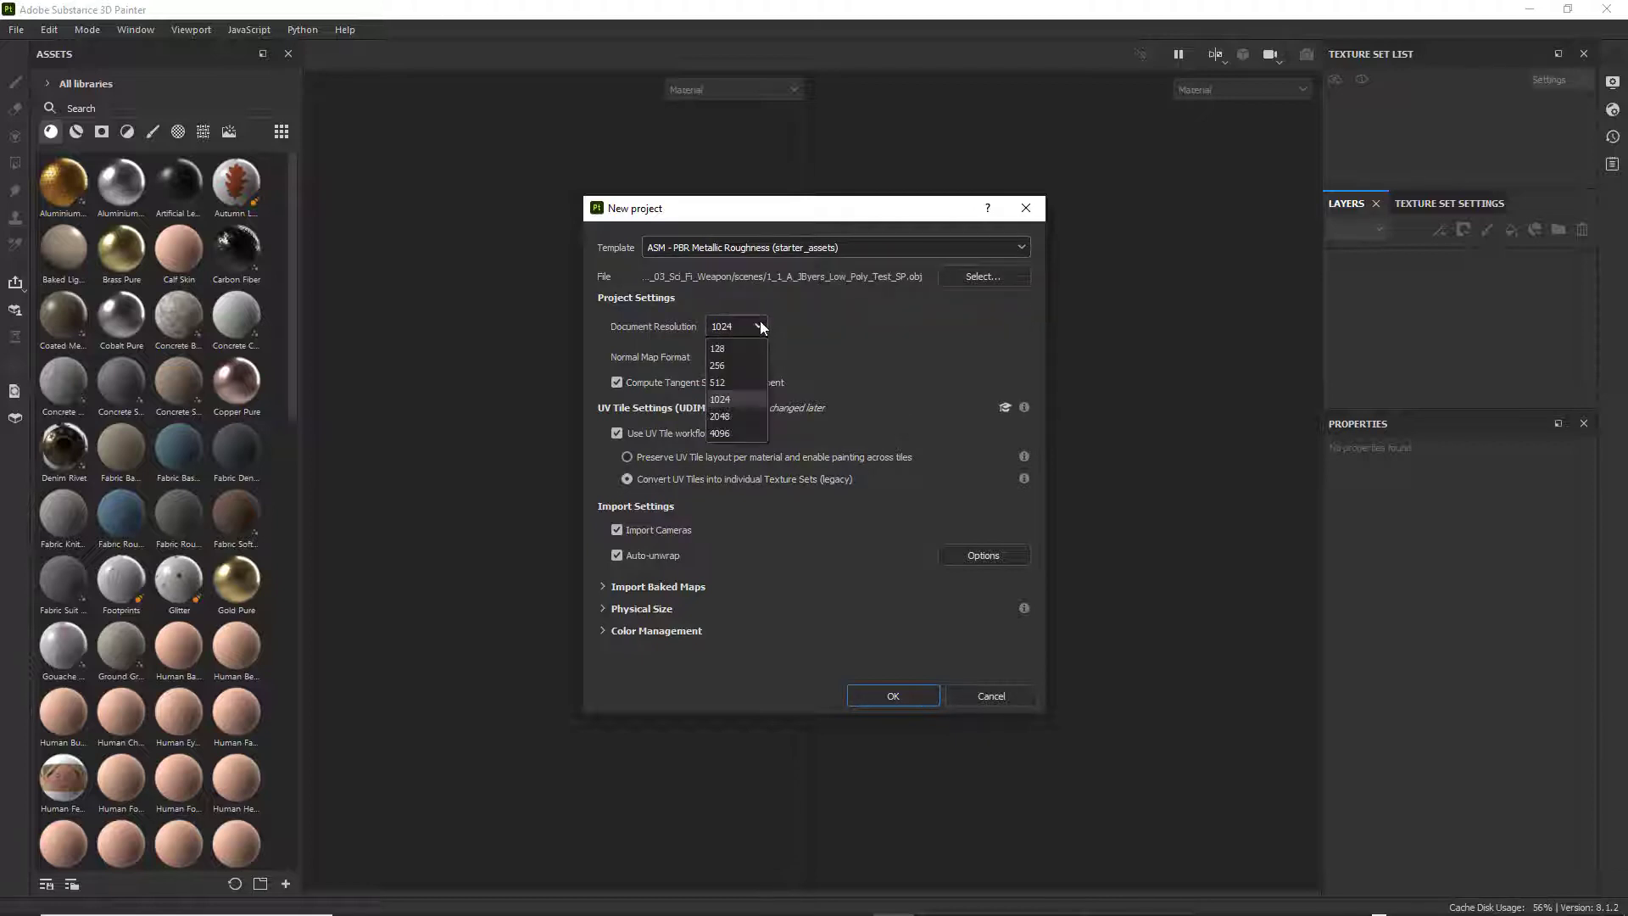
left_click(737, 416)
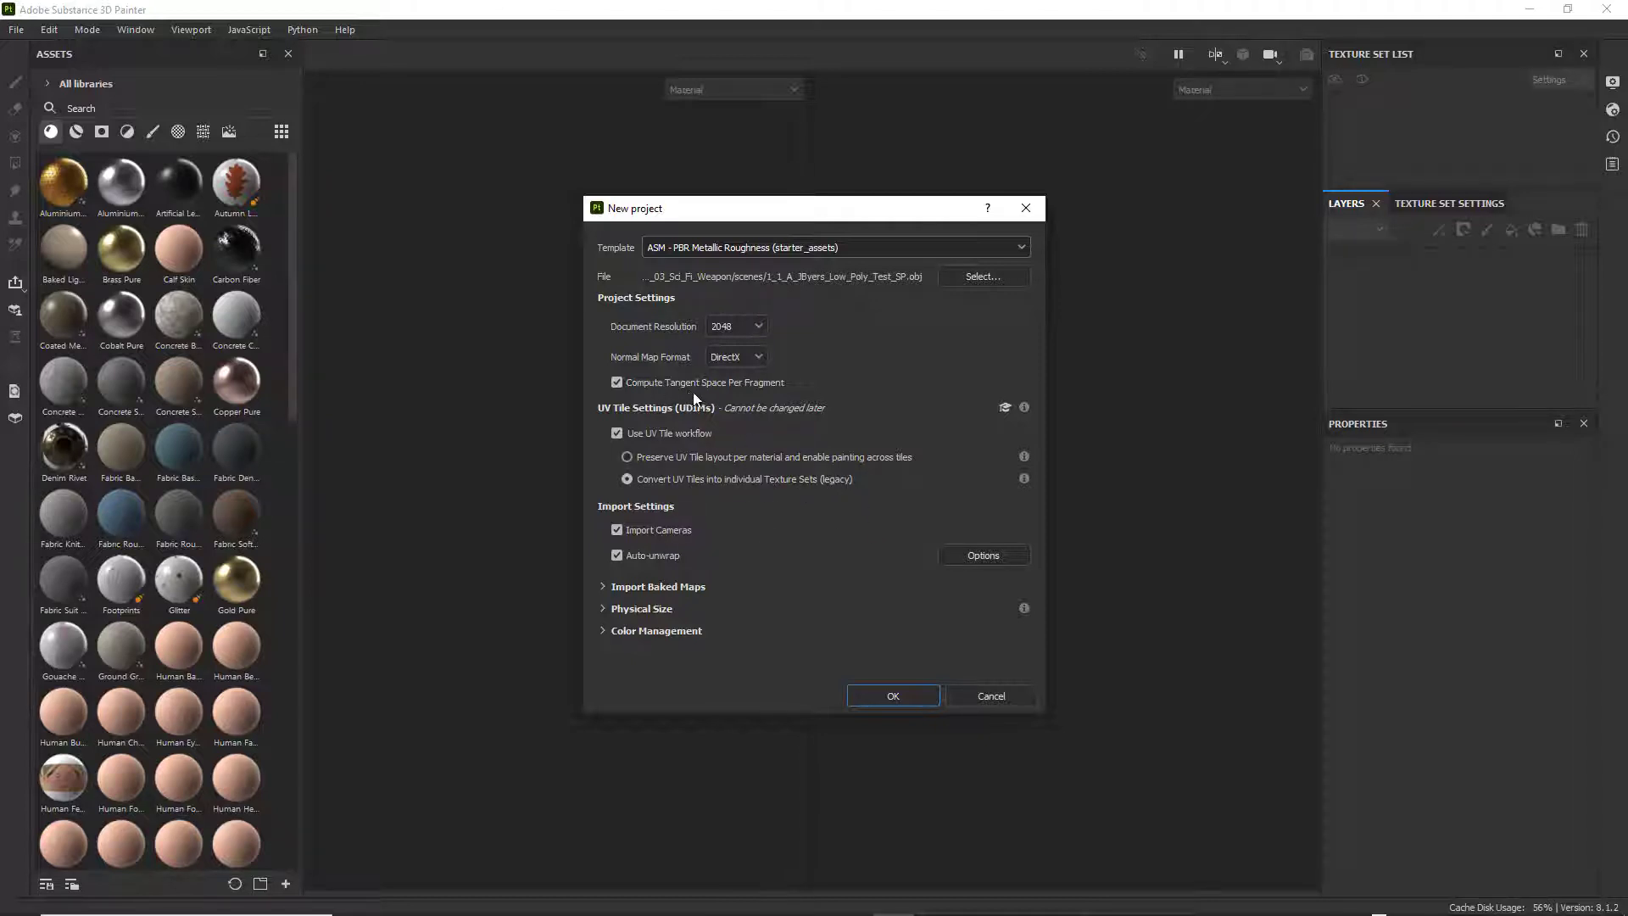
left_click(905, 696)
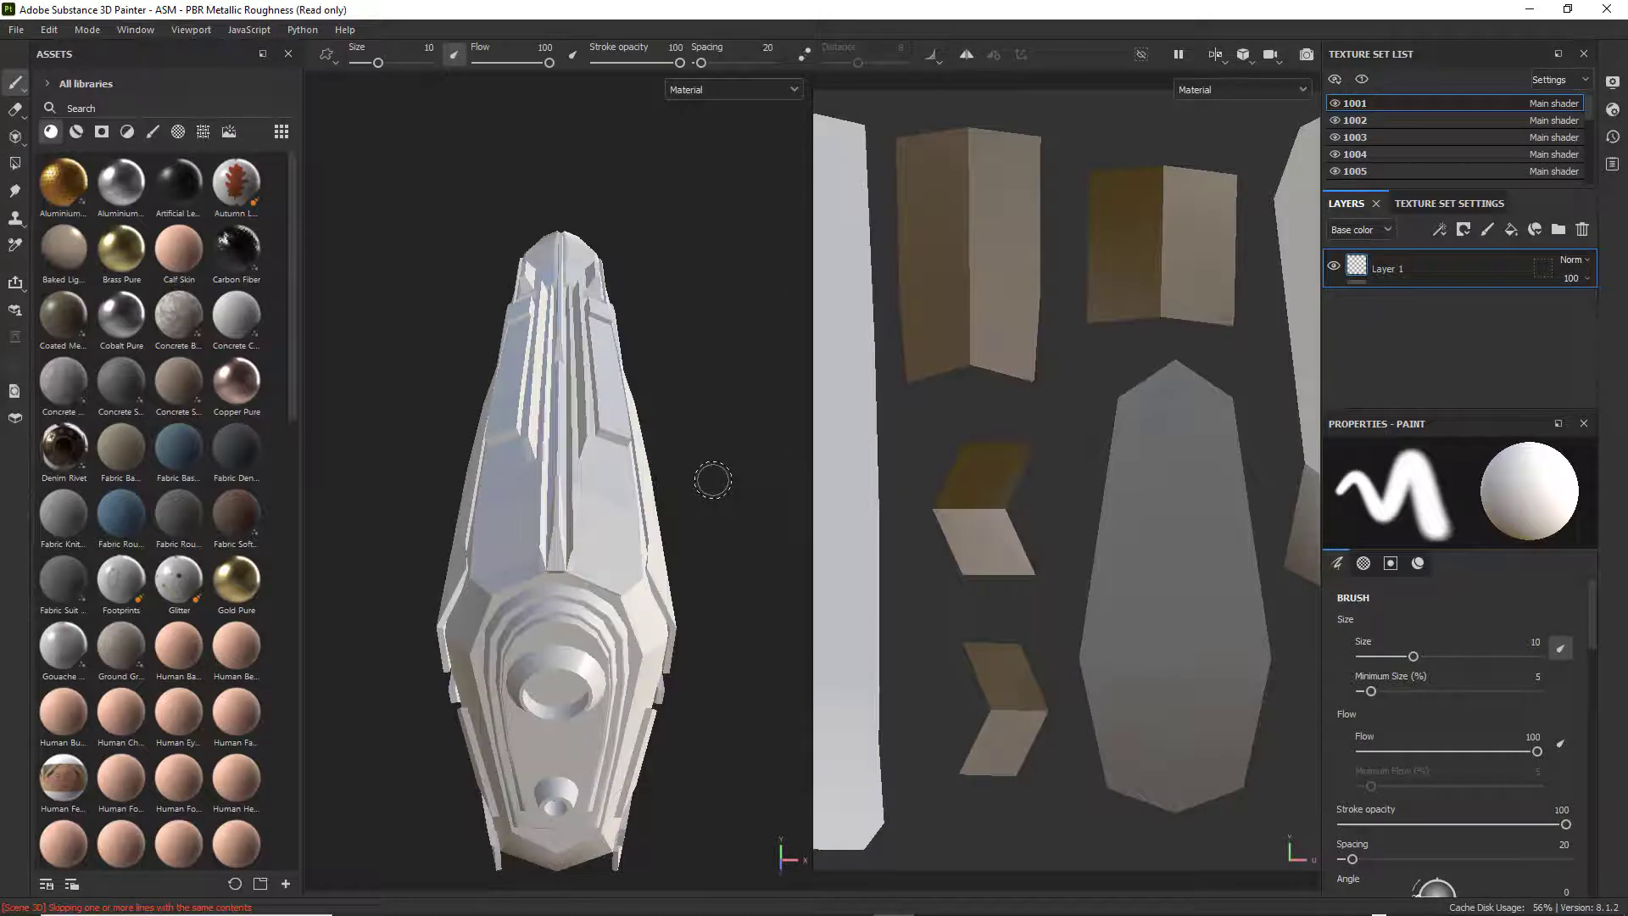
Show the weapon at an angle from its side and enlarge the texture set list to fit sets 1001 to 1017.
left_click_drag(712, 480, 610, 337, "alt")
scroll(677, 320, "down", 2)
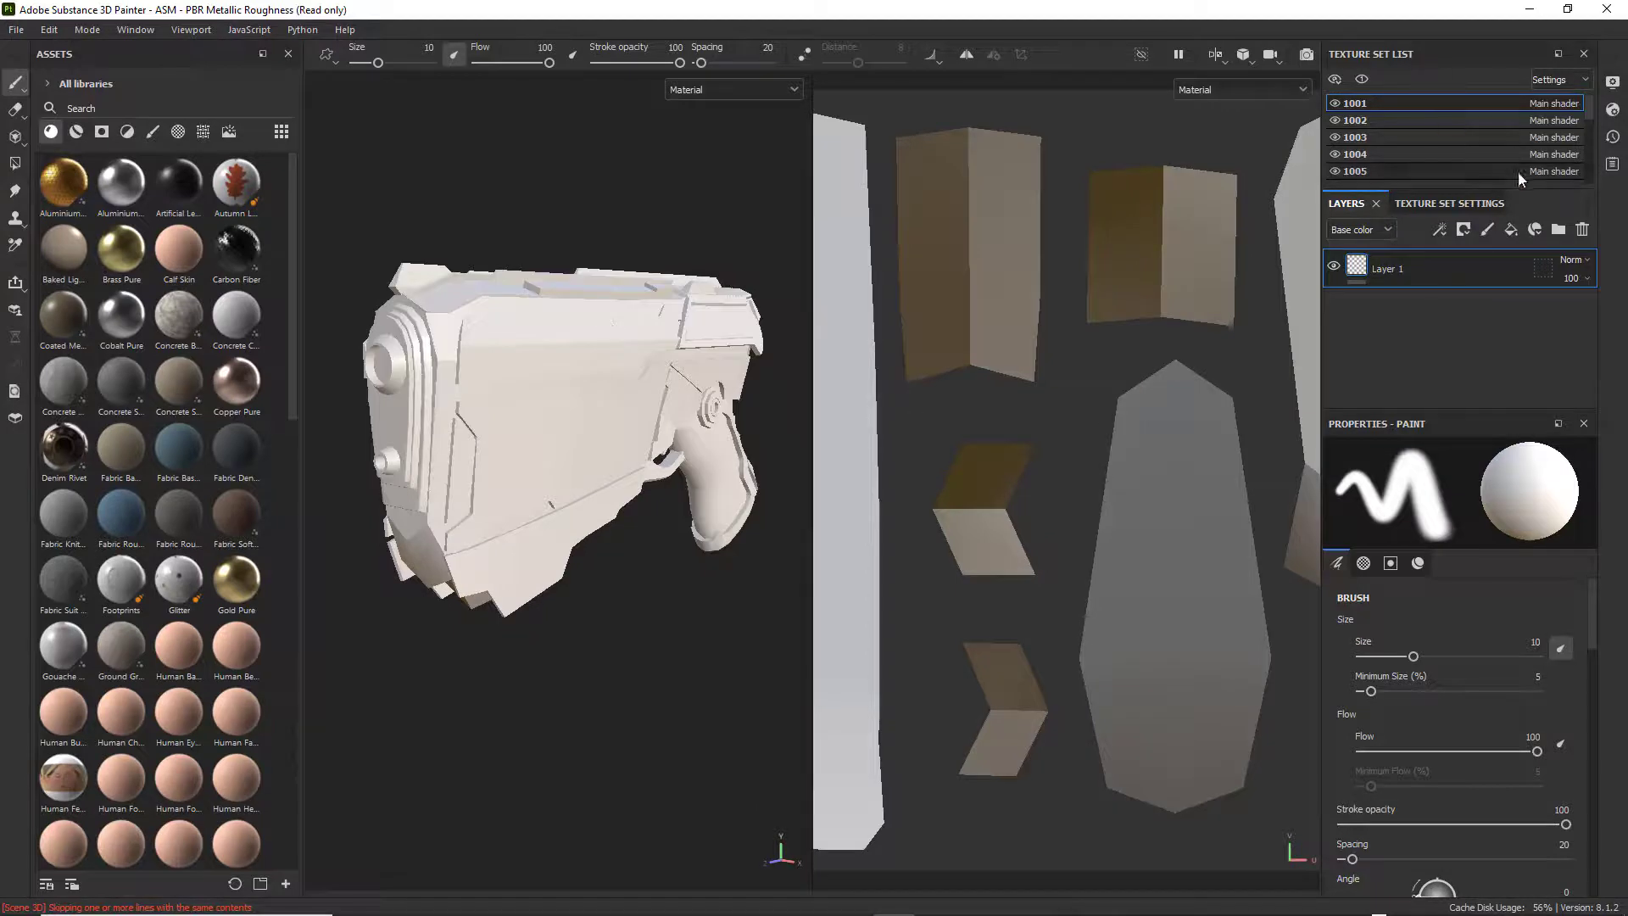
left_click_drag(1520, 190, 1532, 399)
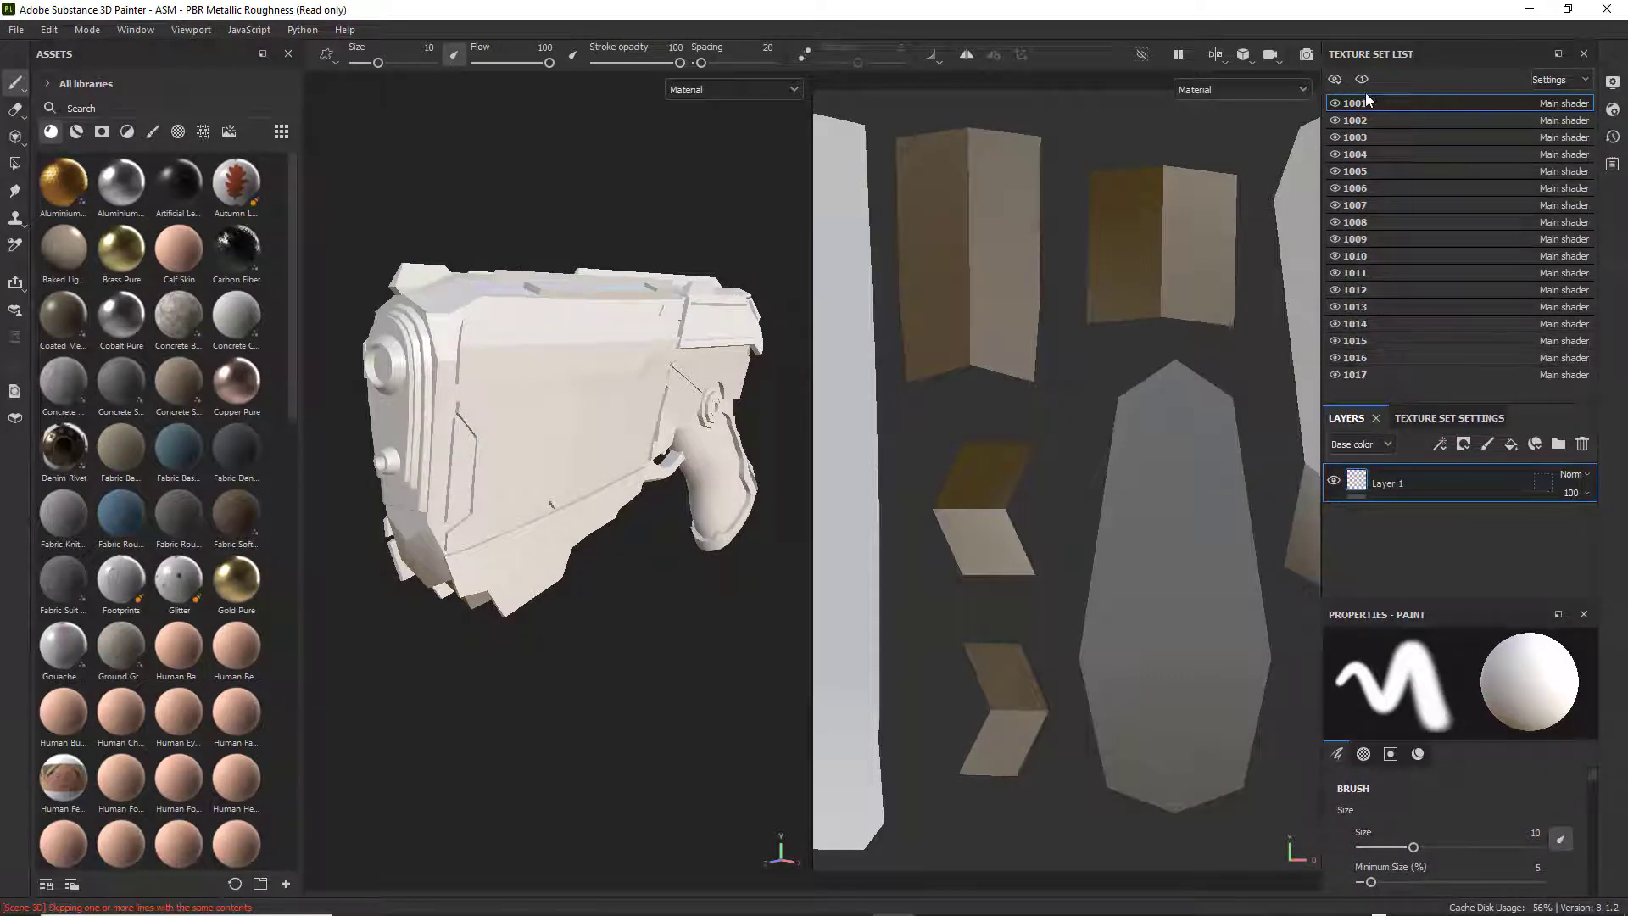
Fit the whole UV layout of texture set 1001 in the 2D view and widen the 3D view beside it.
key("f")
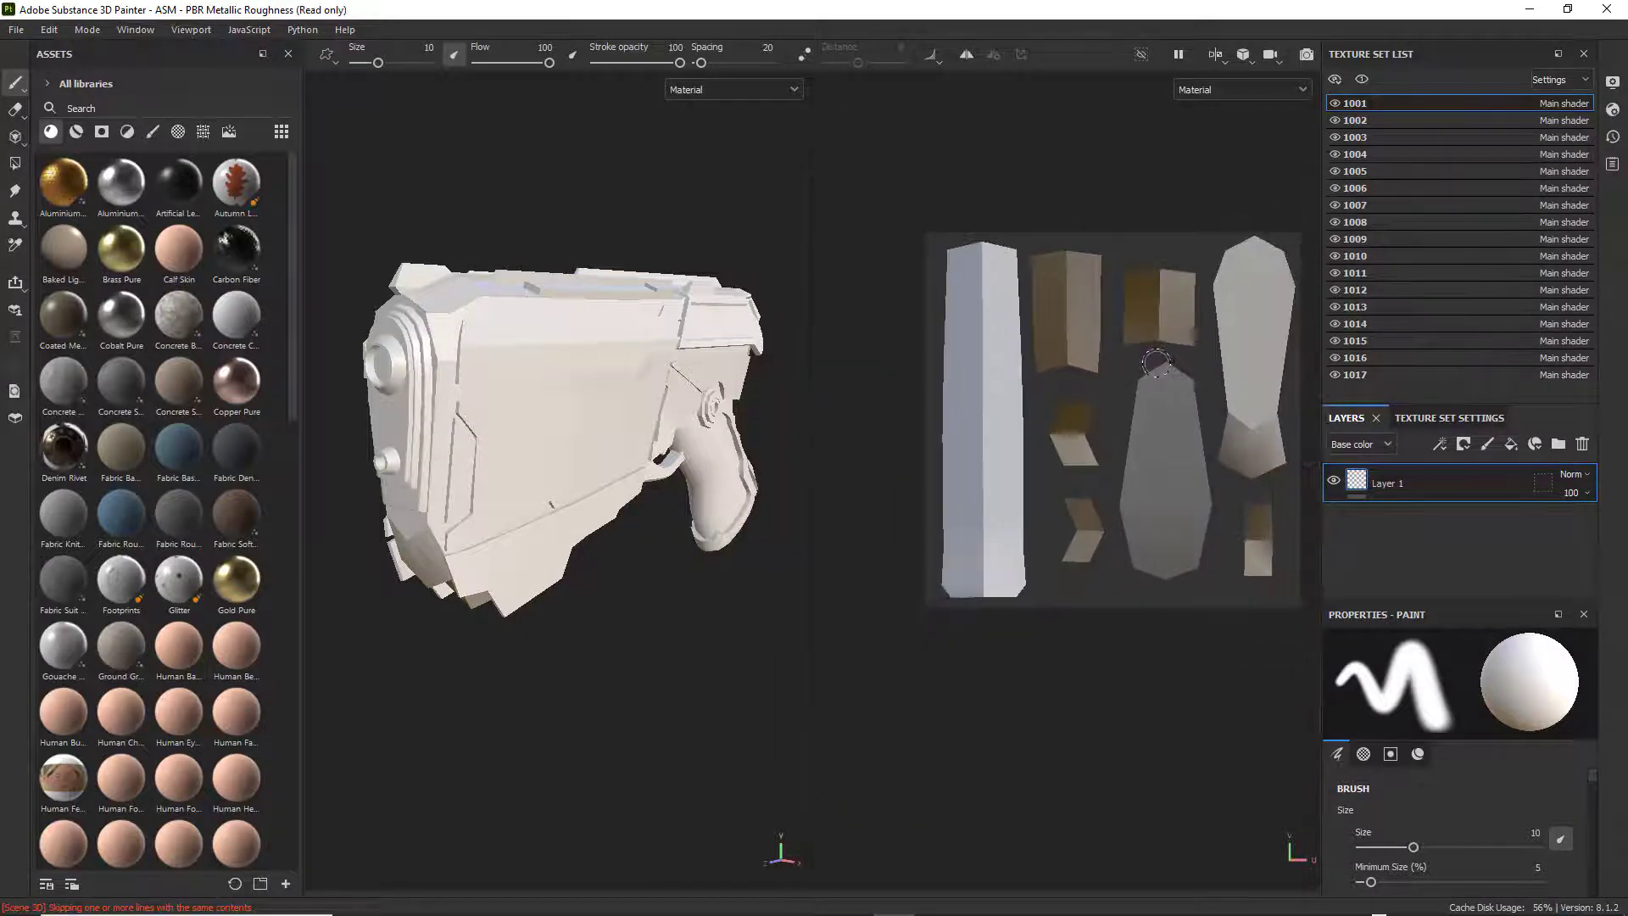
scroll(1156, 363, "up", 1)
scroll(1197, 321, "down", 1)
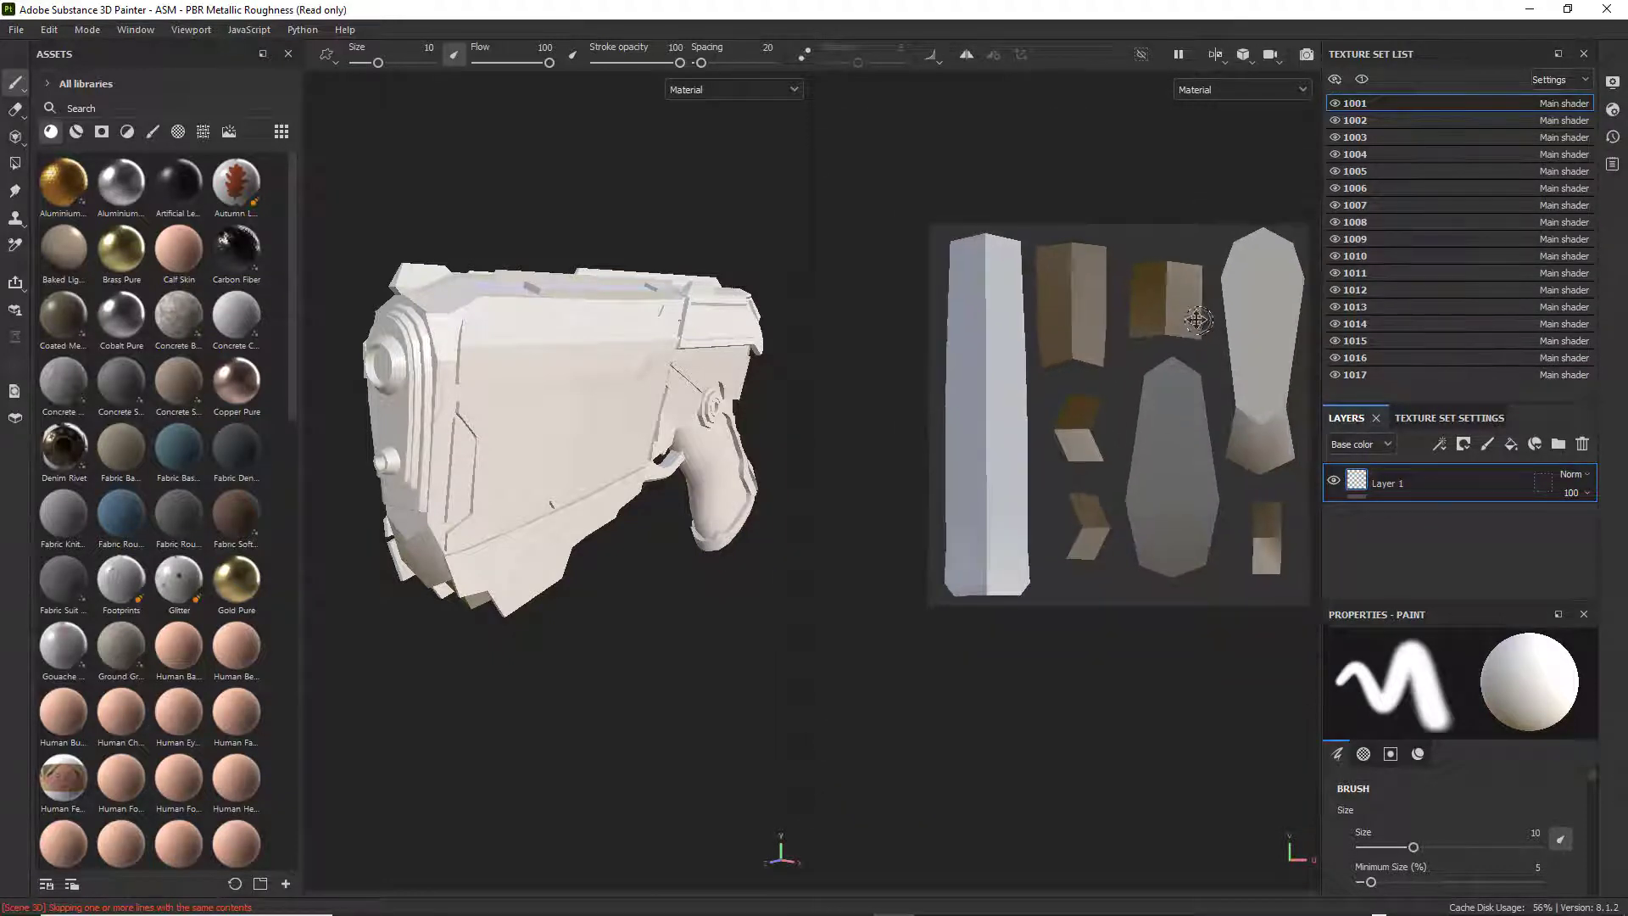
key("f")
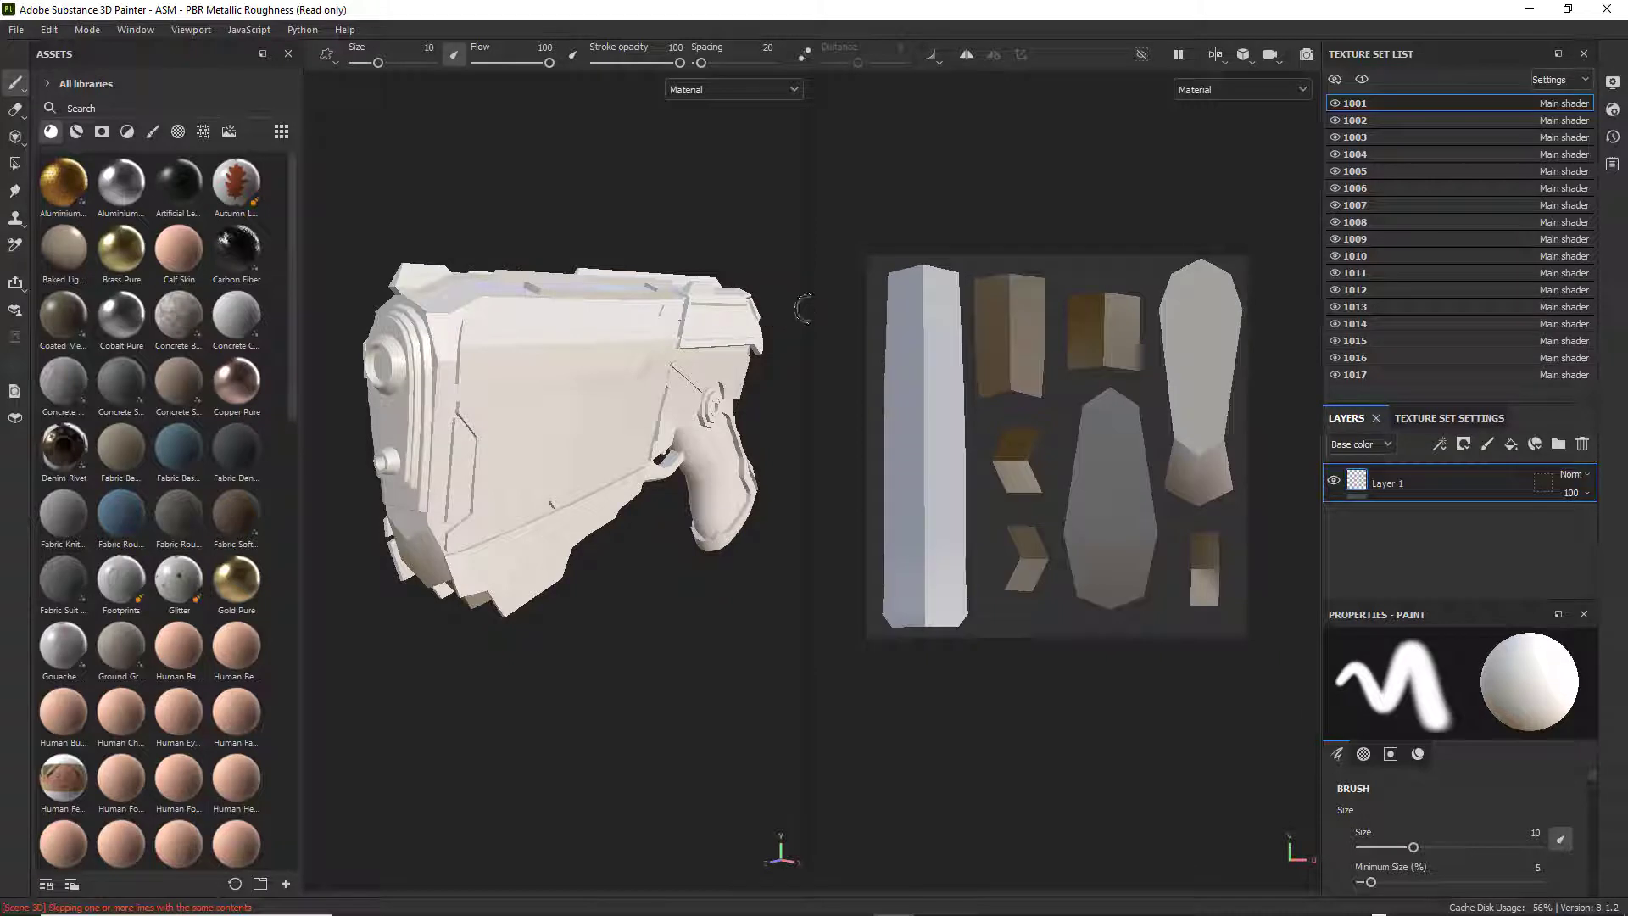
left_click_drag(803, 310, 944, 326)
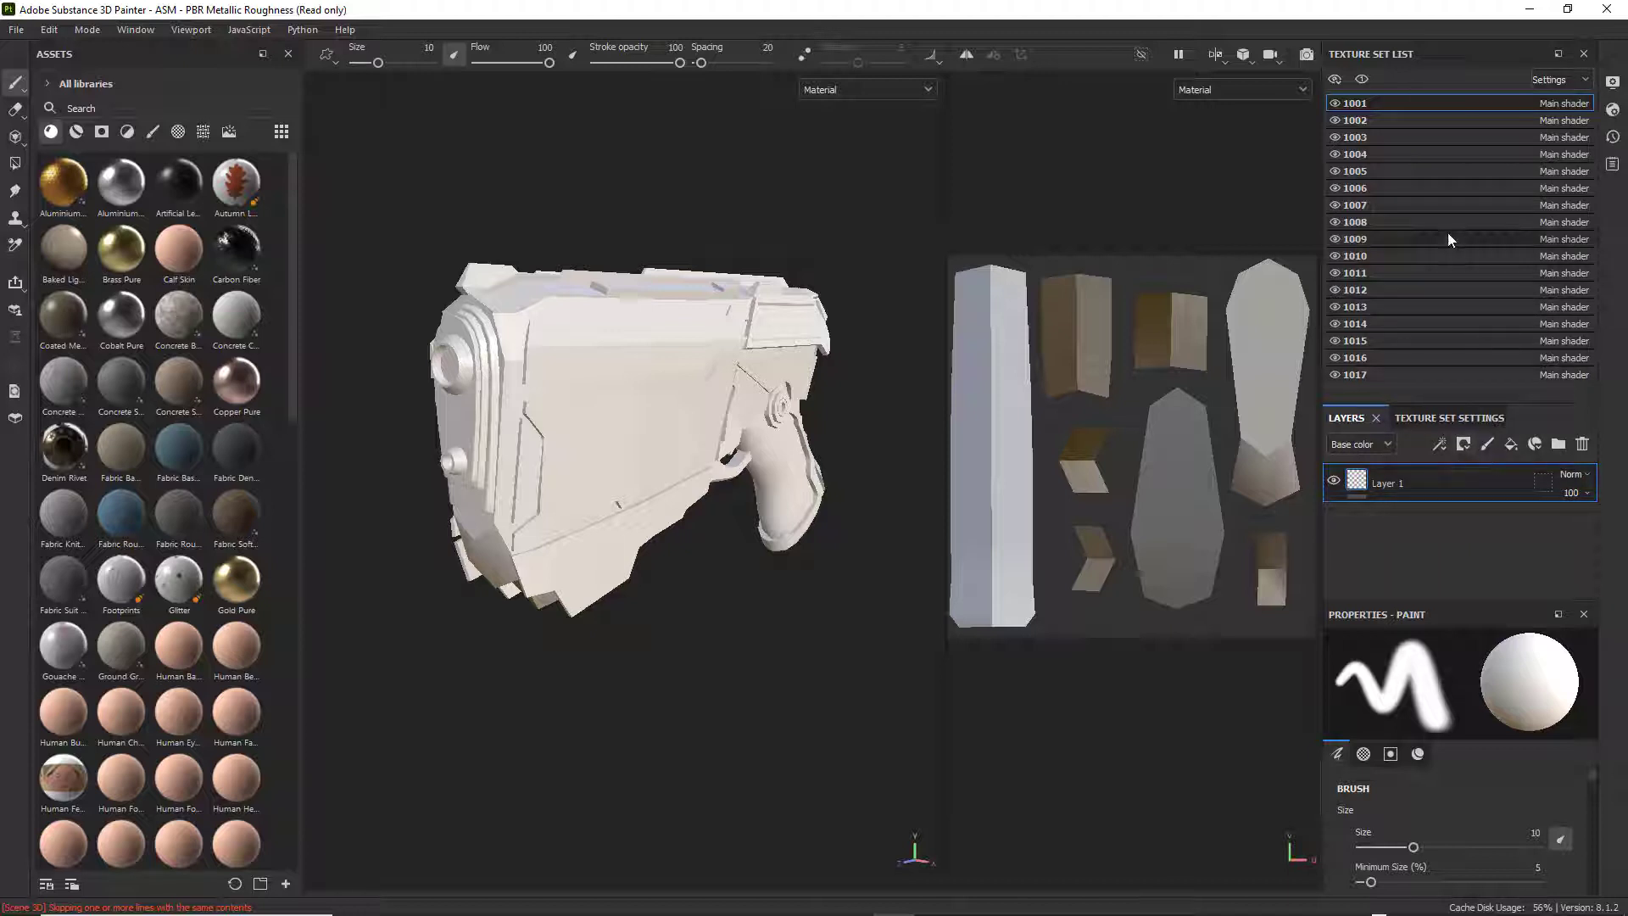
Examine the UV layouts of texture sets 1002 to 1009 one by one, and return to set 1001.
left_click(1361, 120)
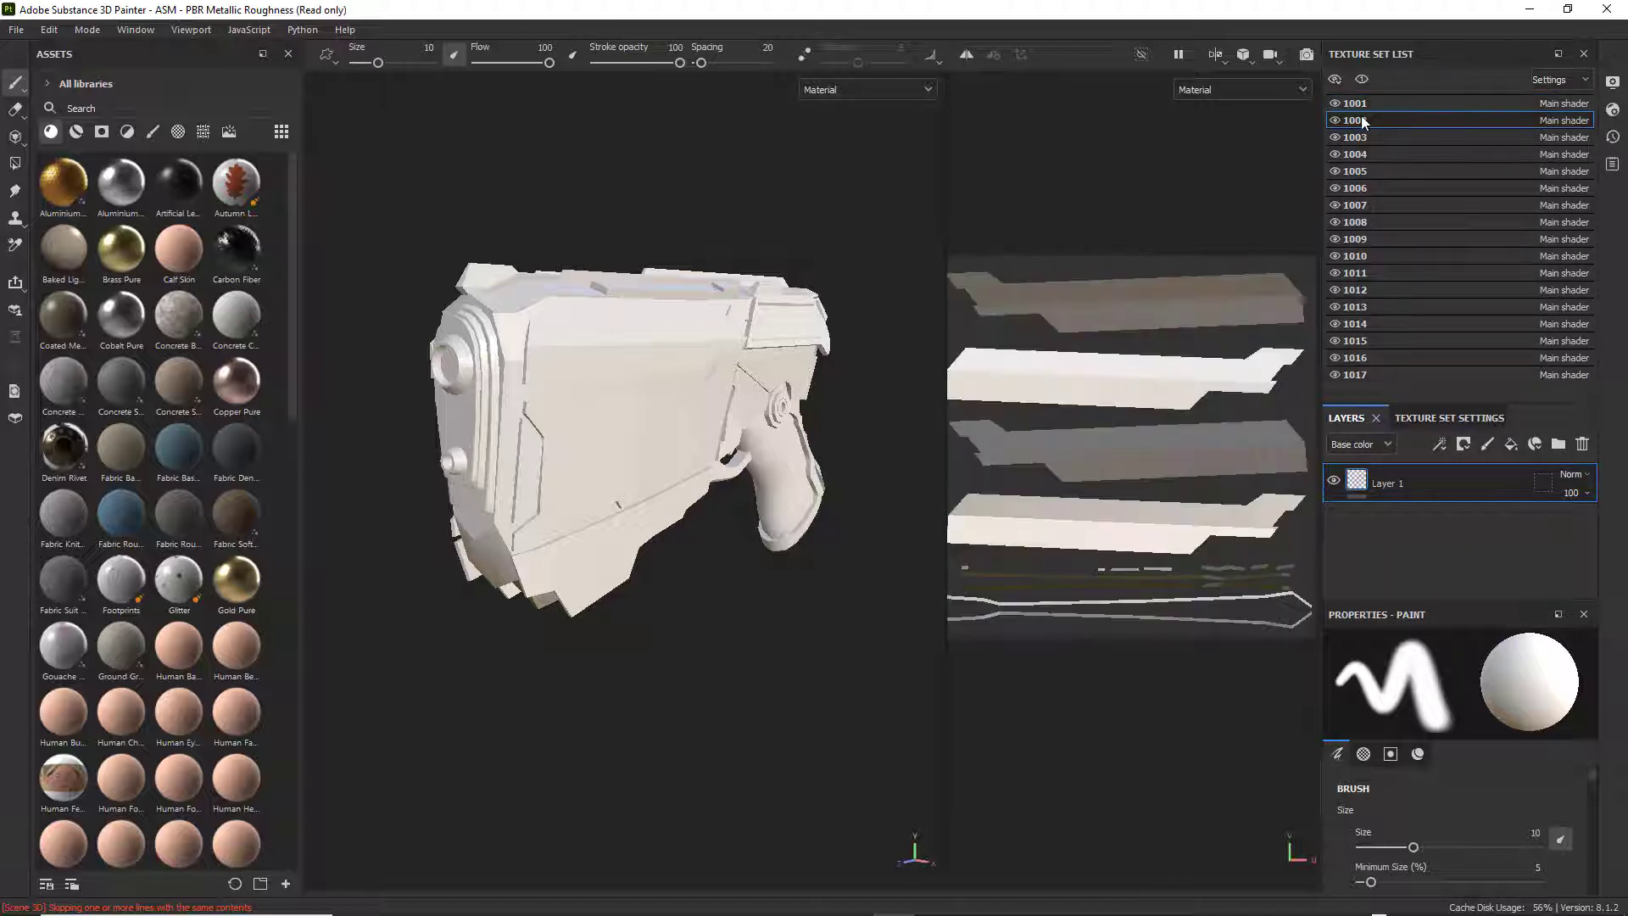
left_click(1362, 136)
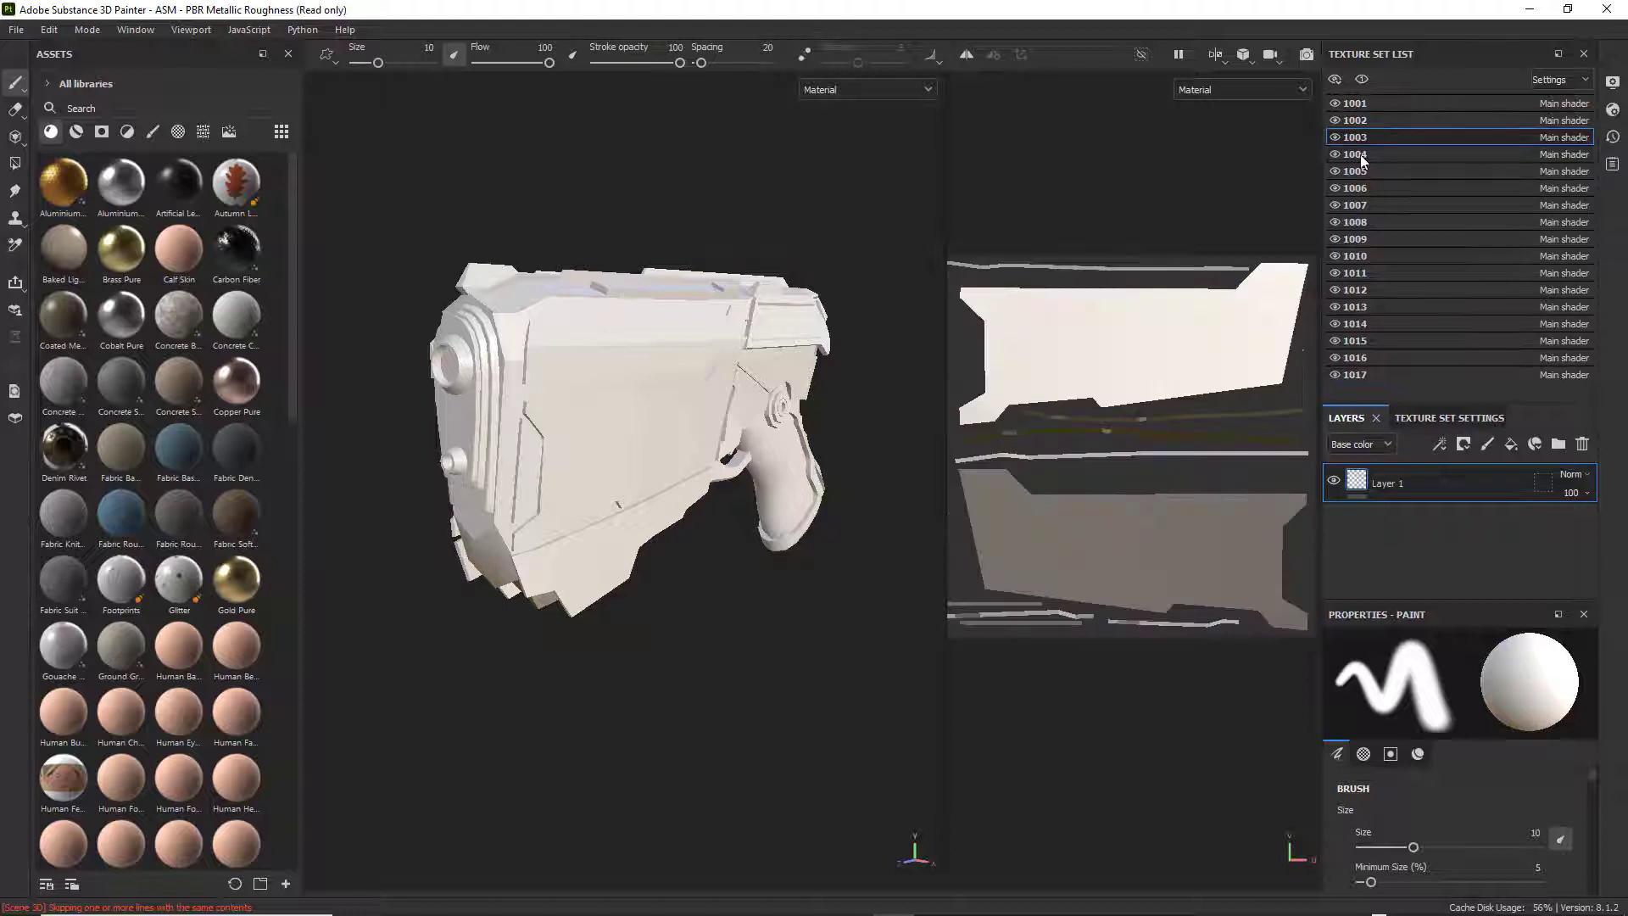
left_click(1360, 154)
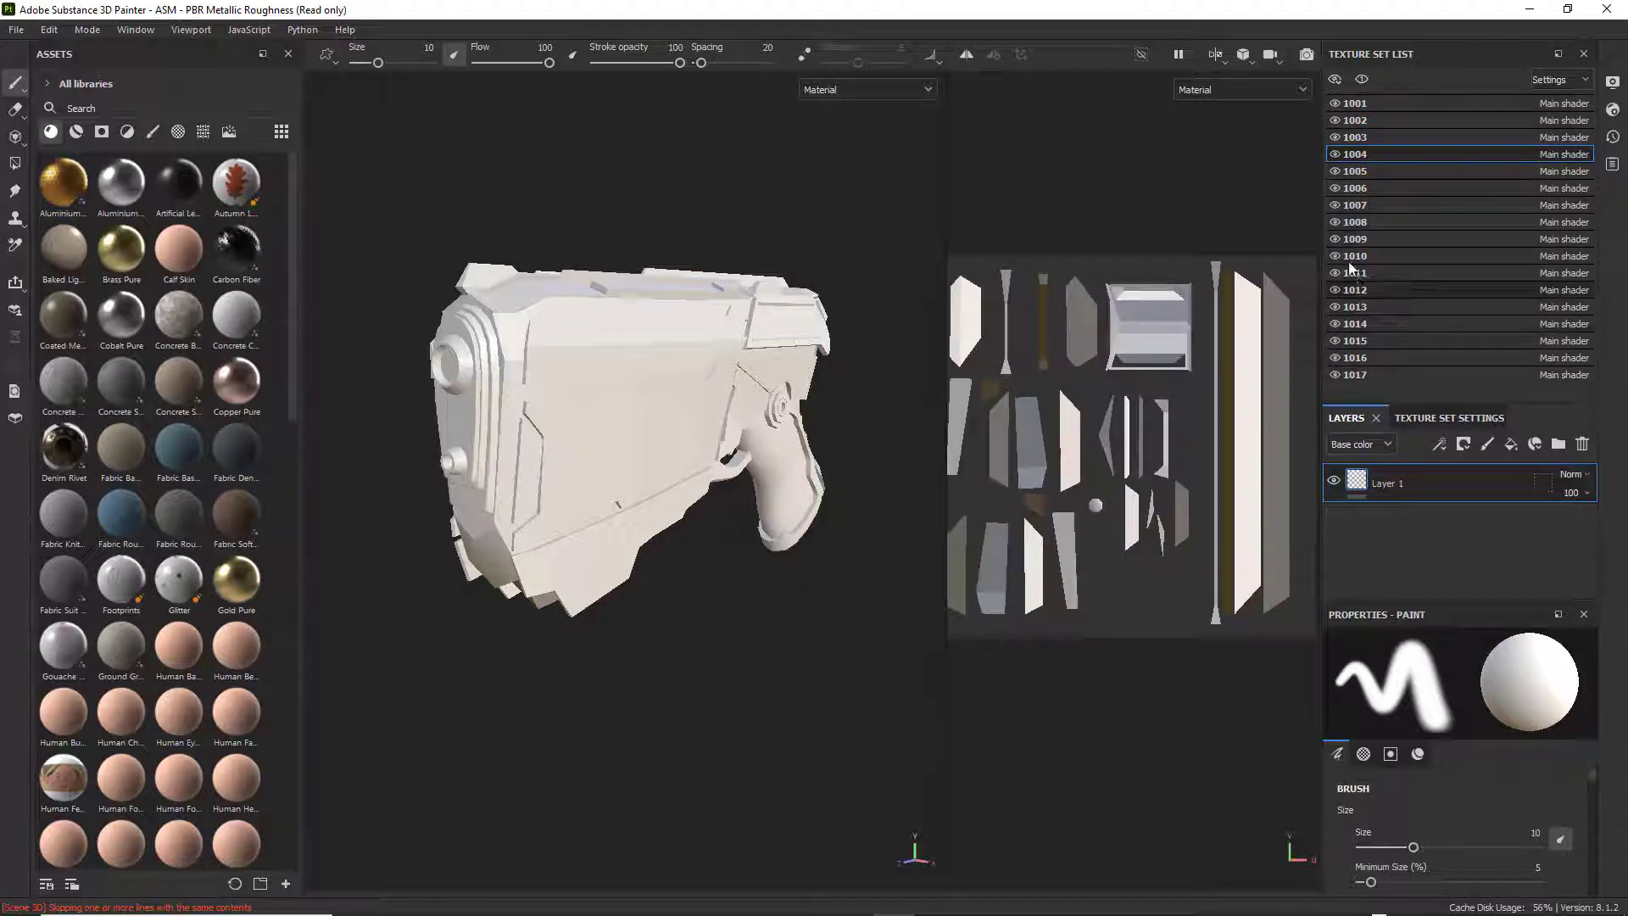
left_click(1357, 171)
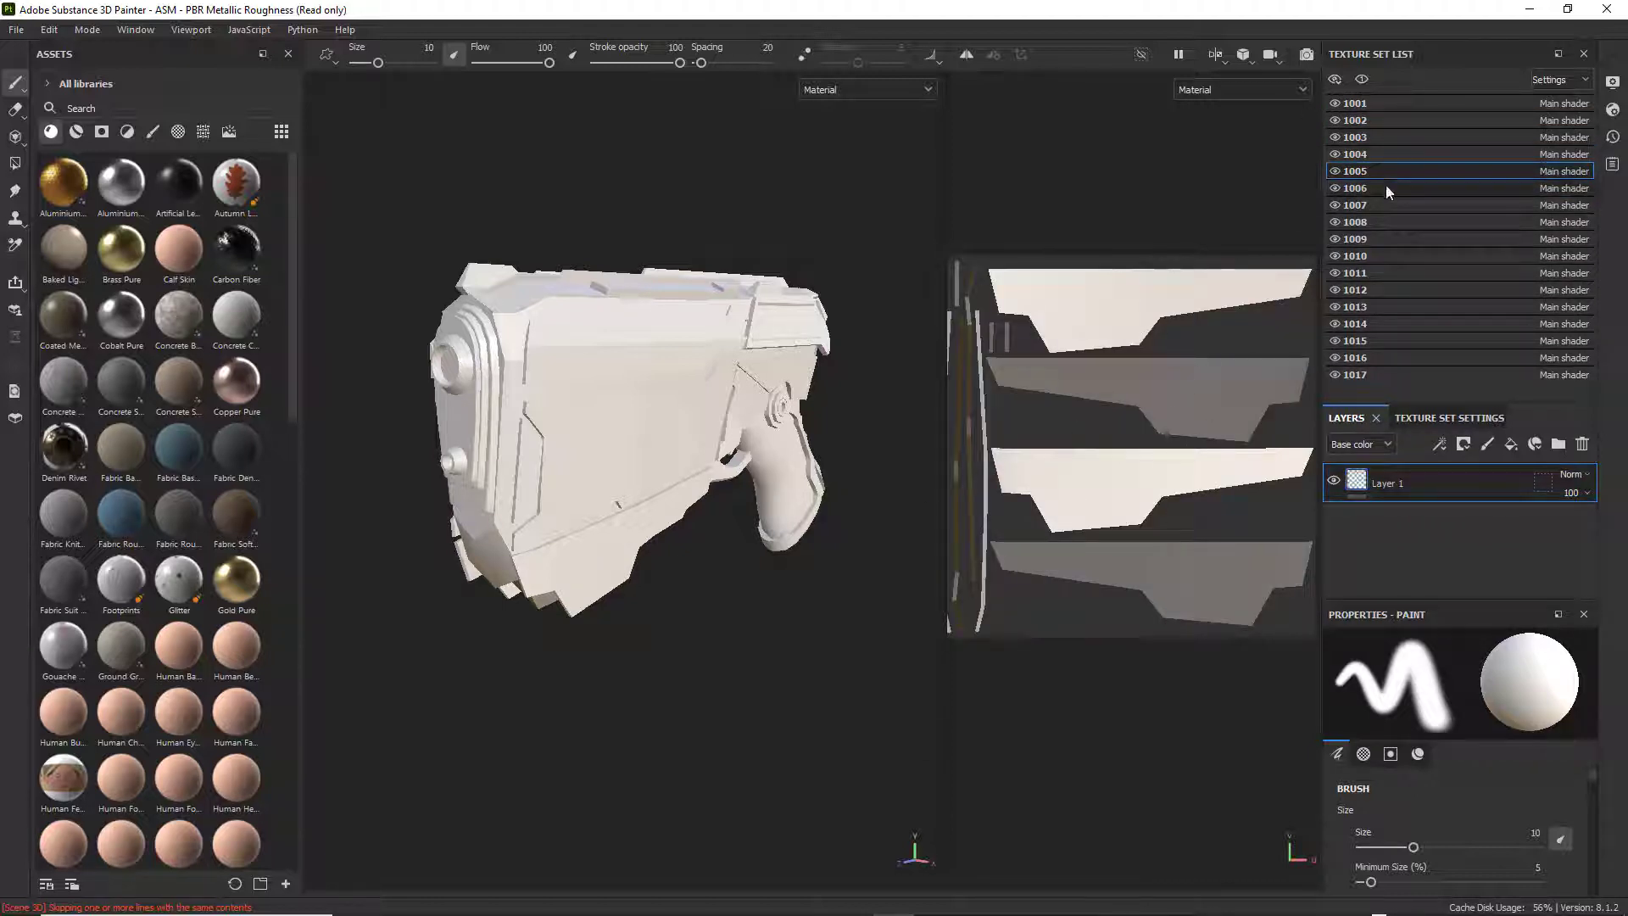
left_click(1363, 189)
left_click(1355, 205)
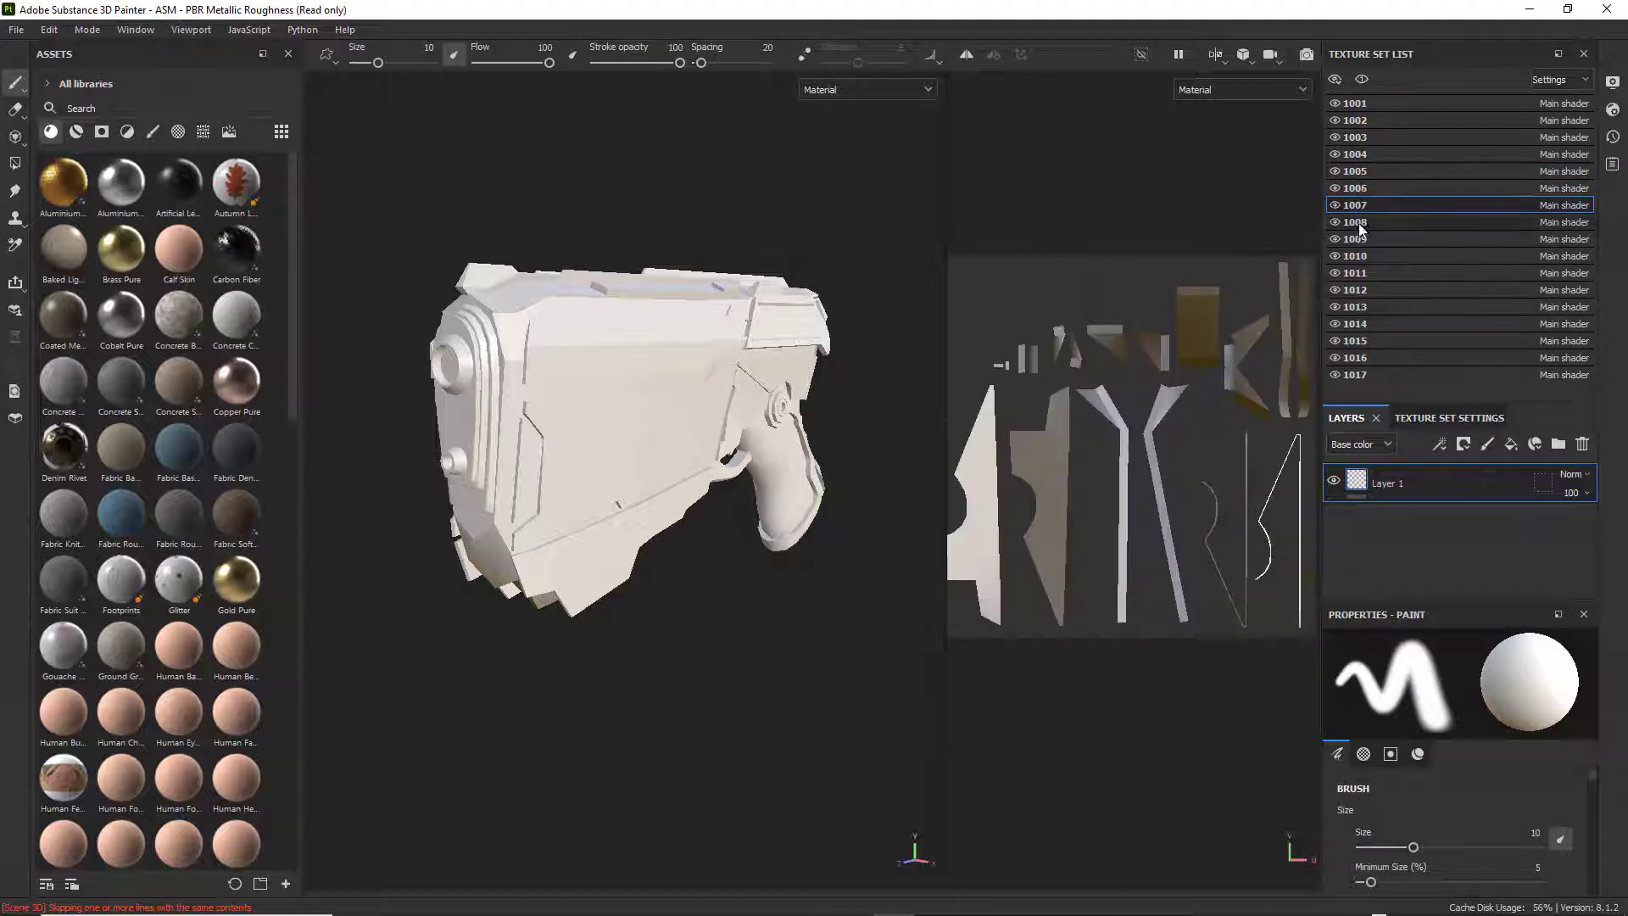
left_click(1357, 222)
left_click(1361, 241)
left_click(1355, 103)
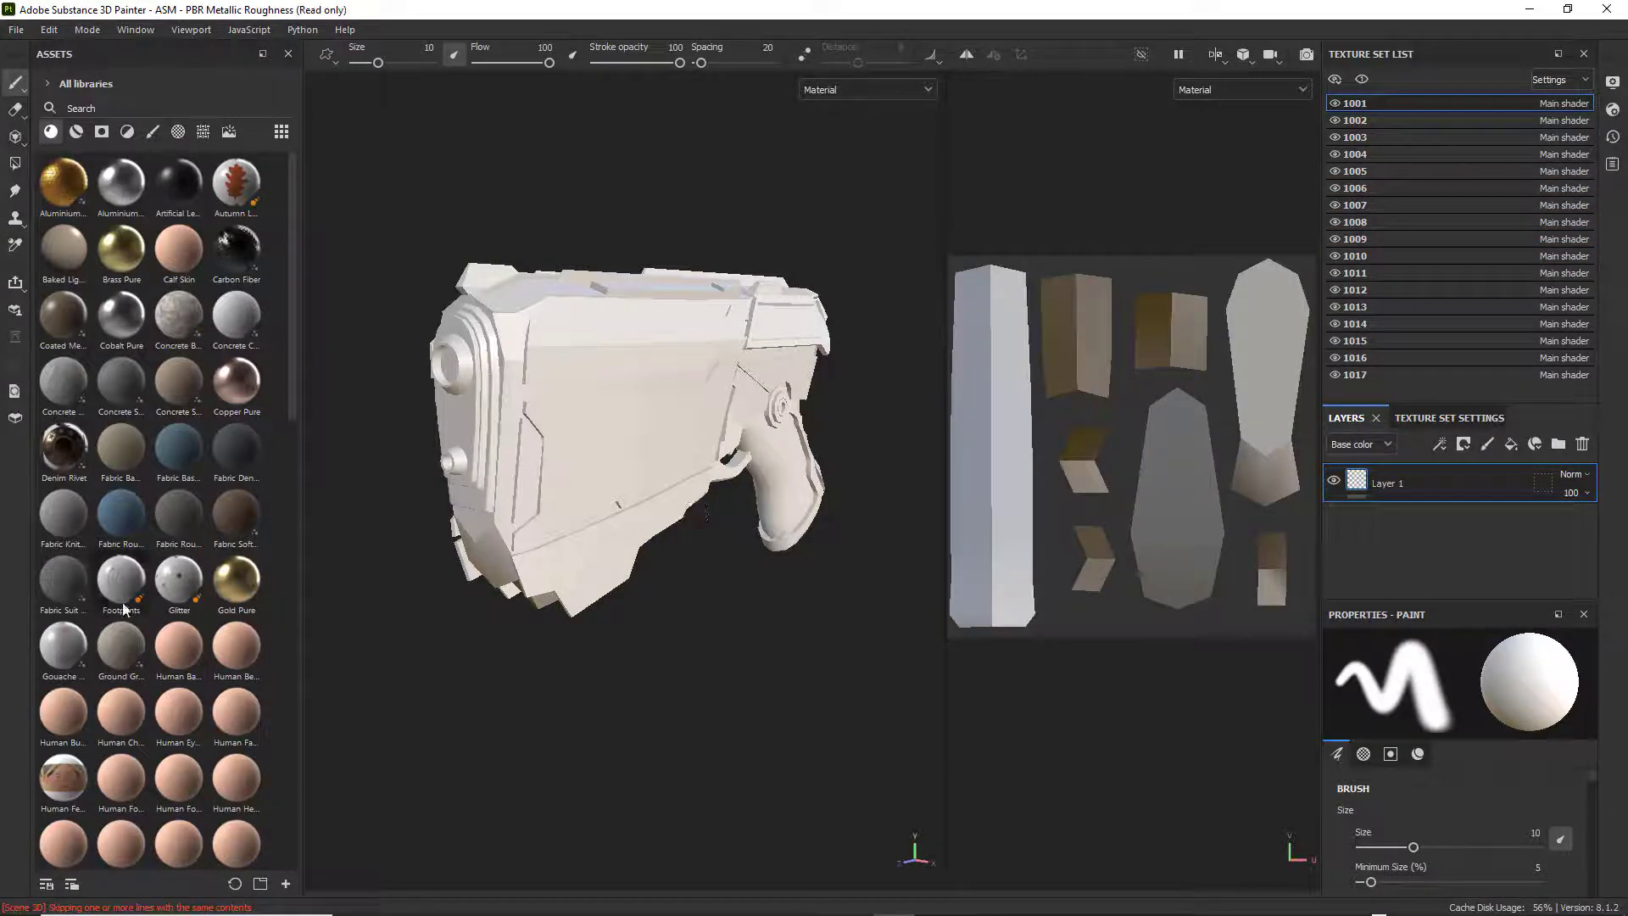
mouse_move(237, 579)
left_mouse_down()
mouse_move(338, 544)
mouse_move(623, 375)
mouse_move(595, 327)
mouse_move(551, 475)
mouse_move(473, 419)
mouse_move(617, 334)
mouse_move(719, 395)
mouse_move(222, 577)
mouse_move(233, 606)
left_mouse_up()
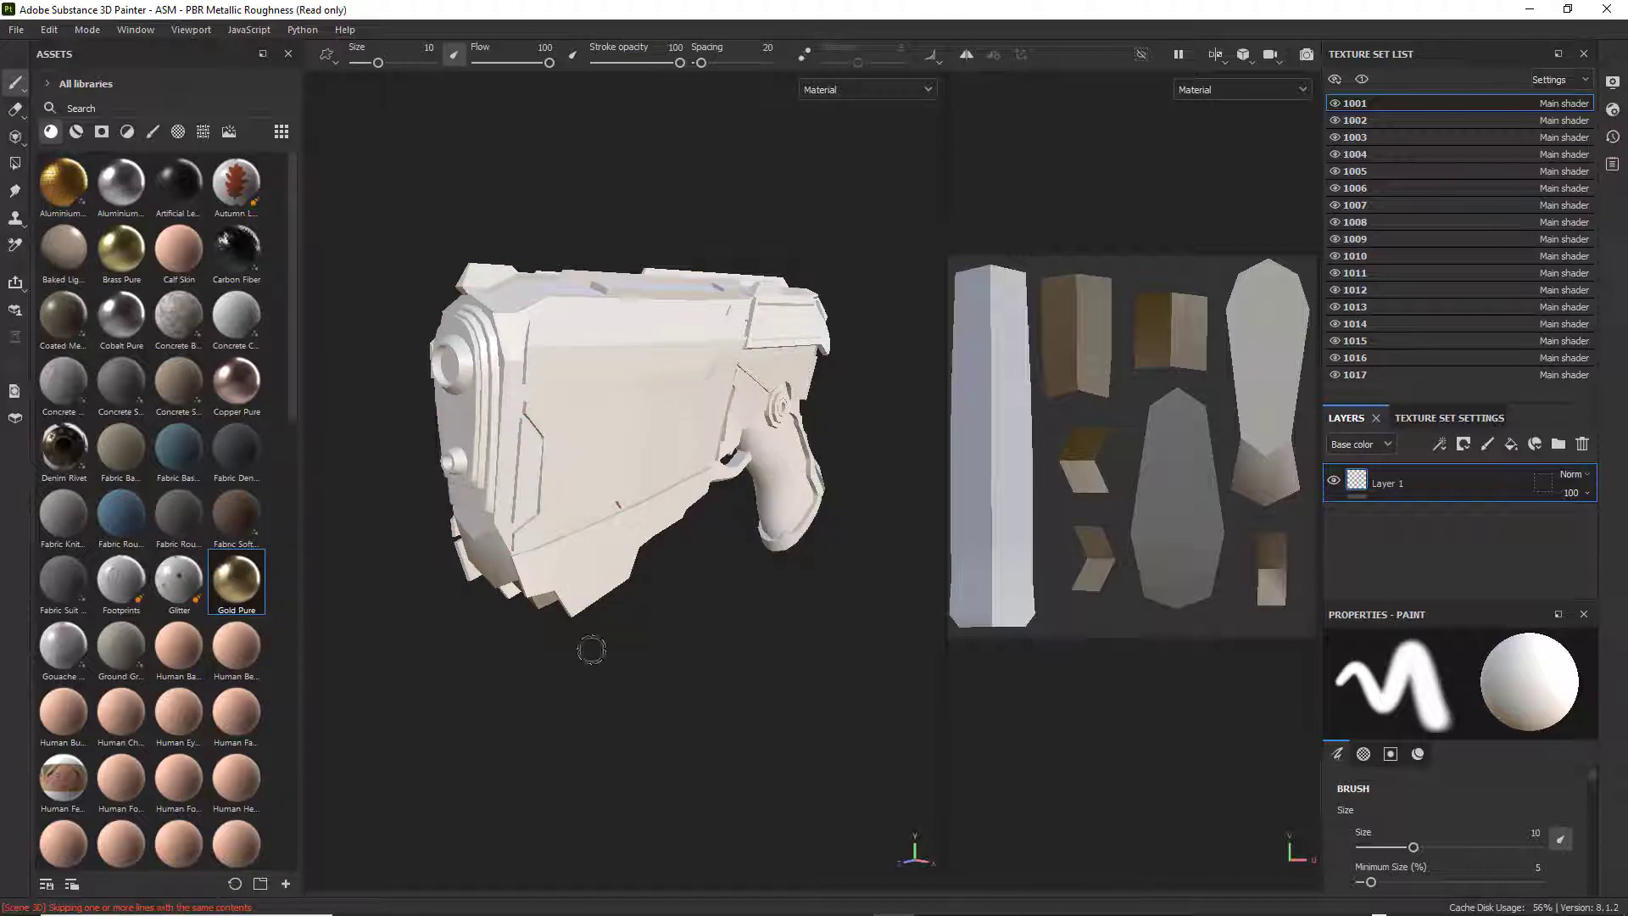
left_click_drag(594, 649, 625, 614, "alt")
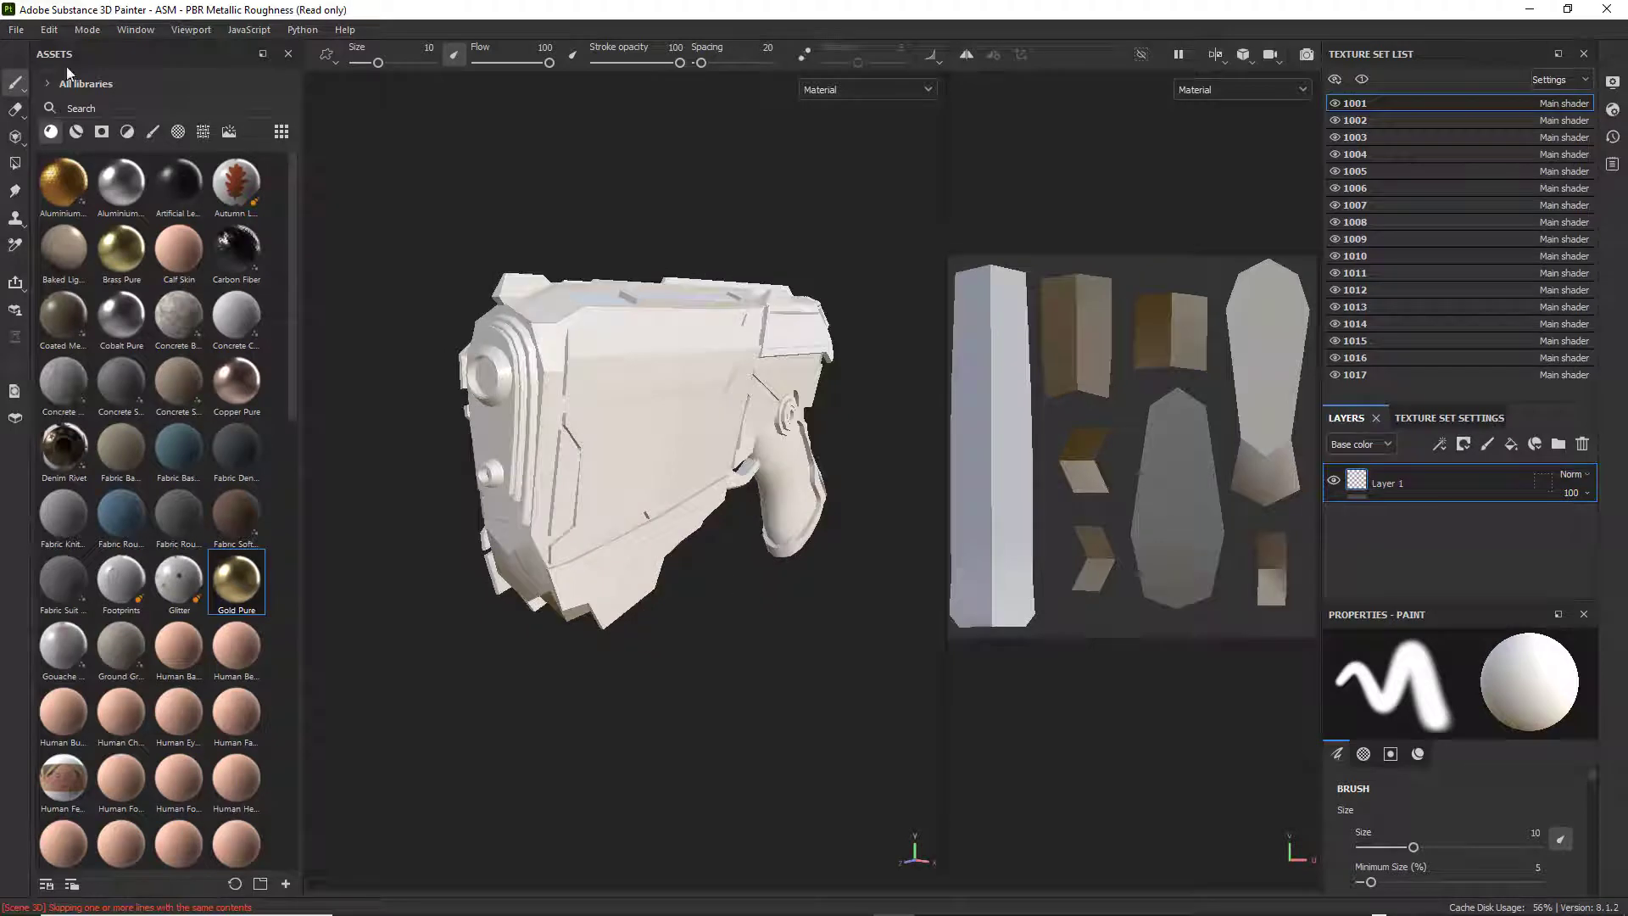
Open the mesh map baking settings and set the common output size to 2048.
left_click(49, 30)
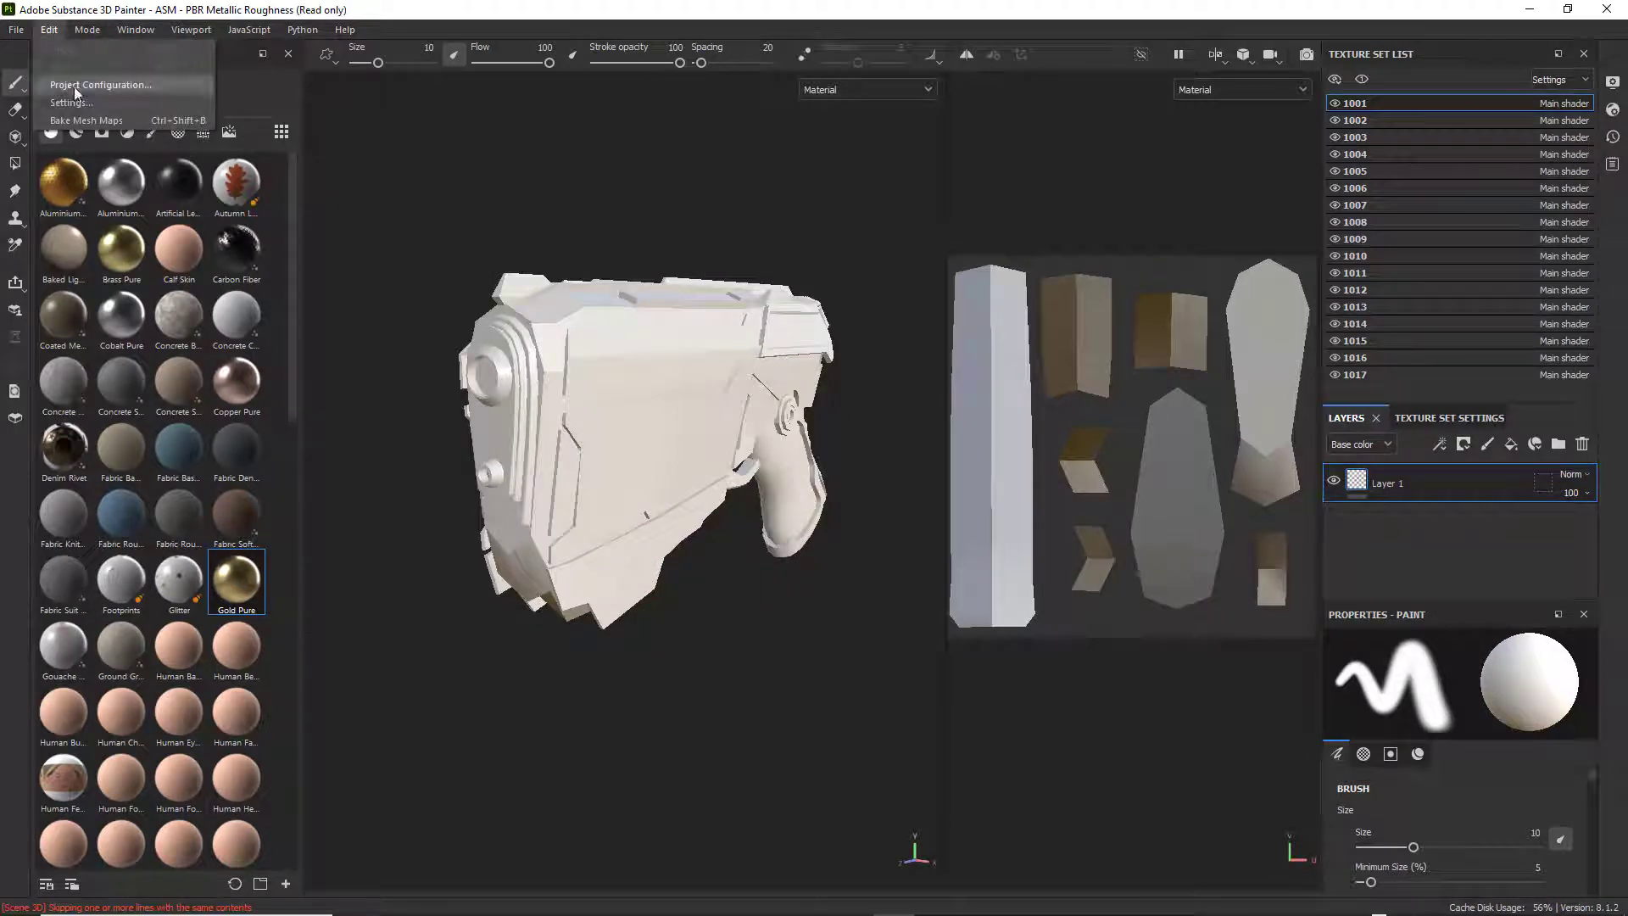
left_click(85, 120)
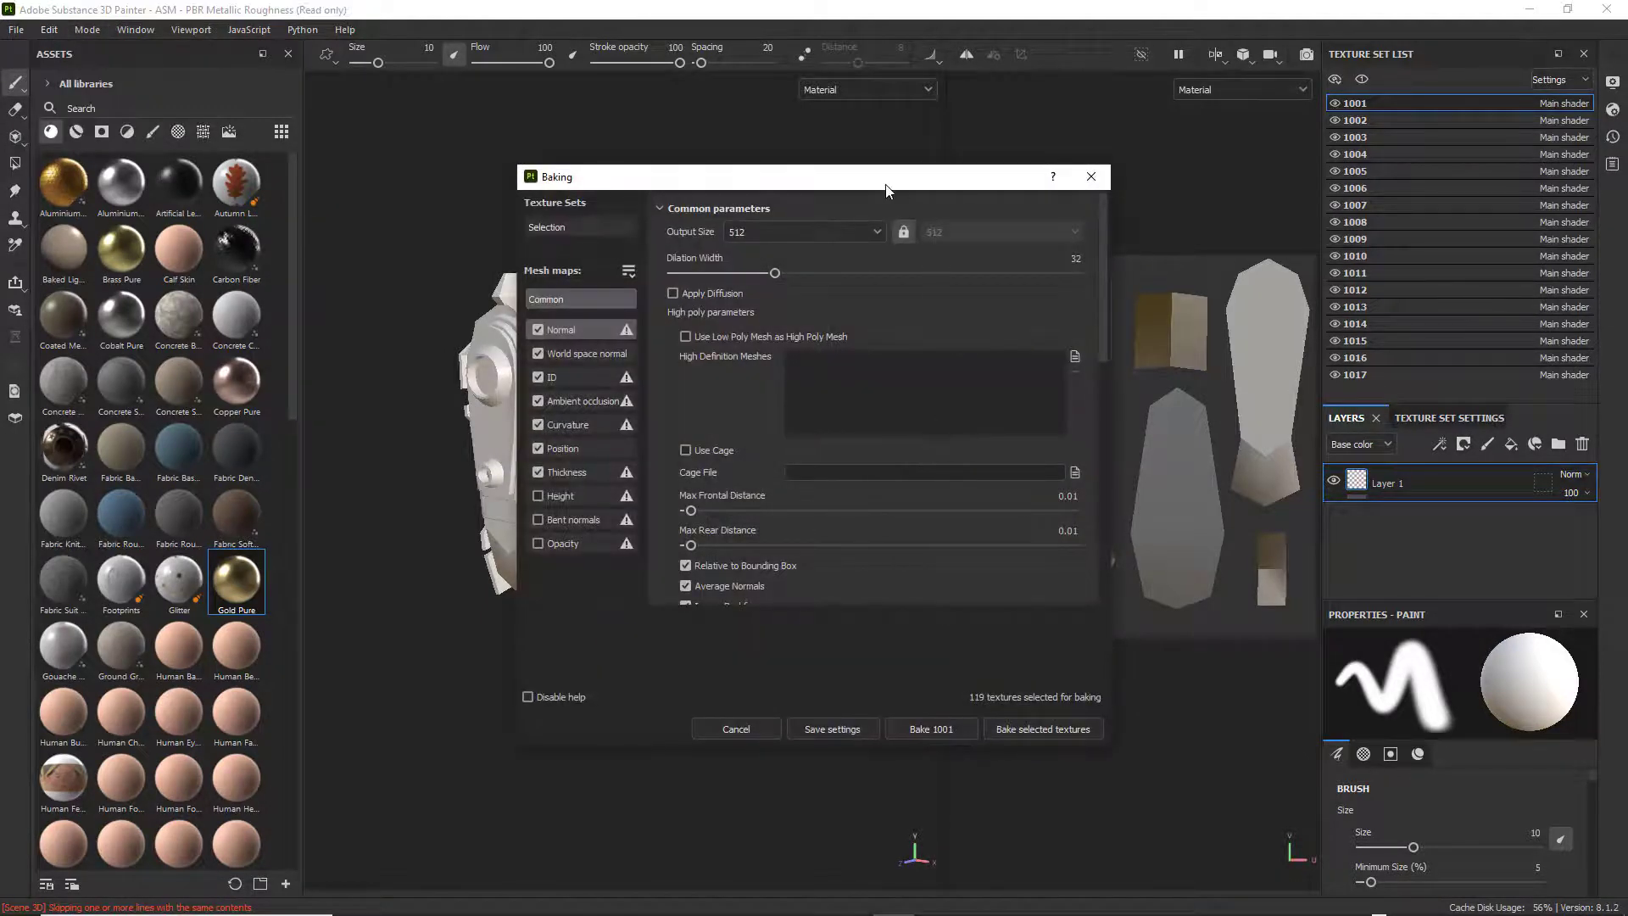
left_click_drag(886, 188, 1062, 188)
left_click(1056, 231)
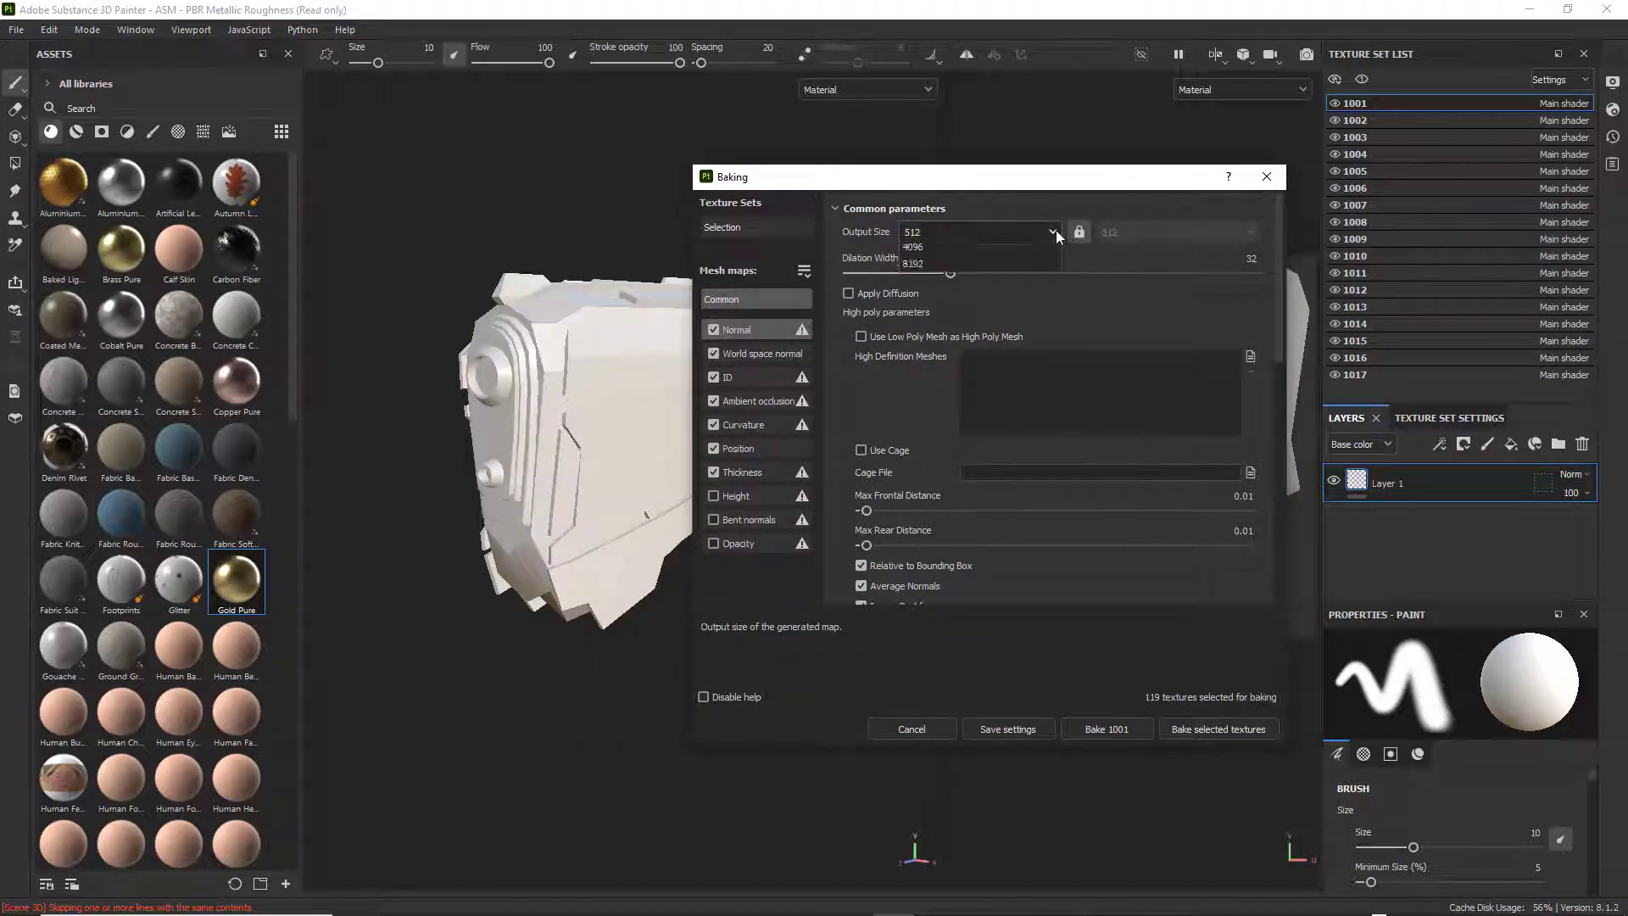
left_click(934, 353)
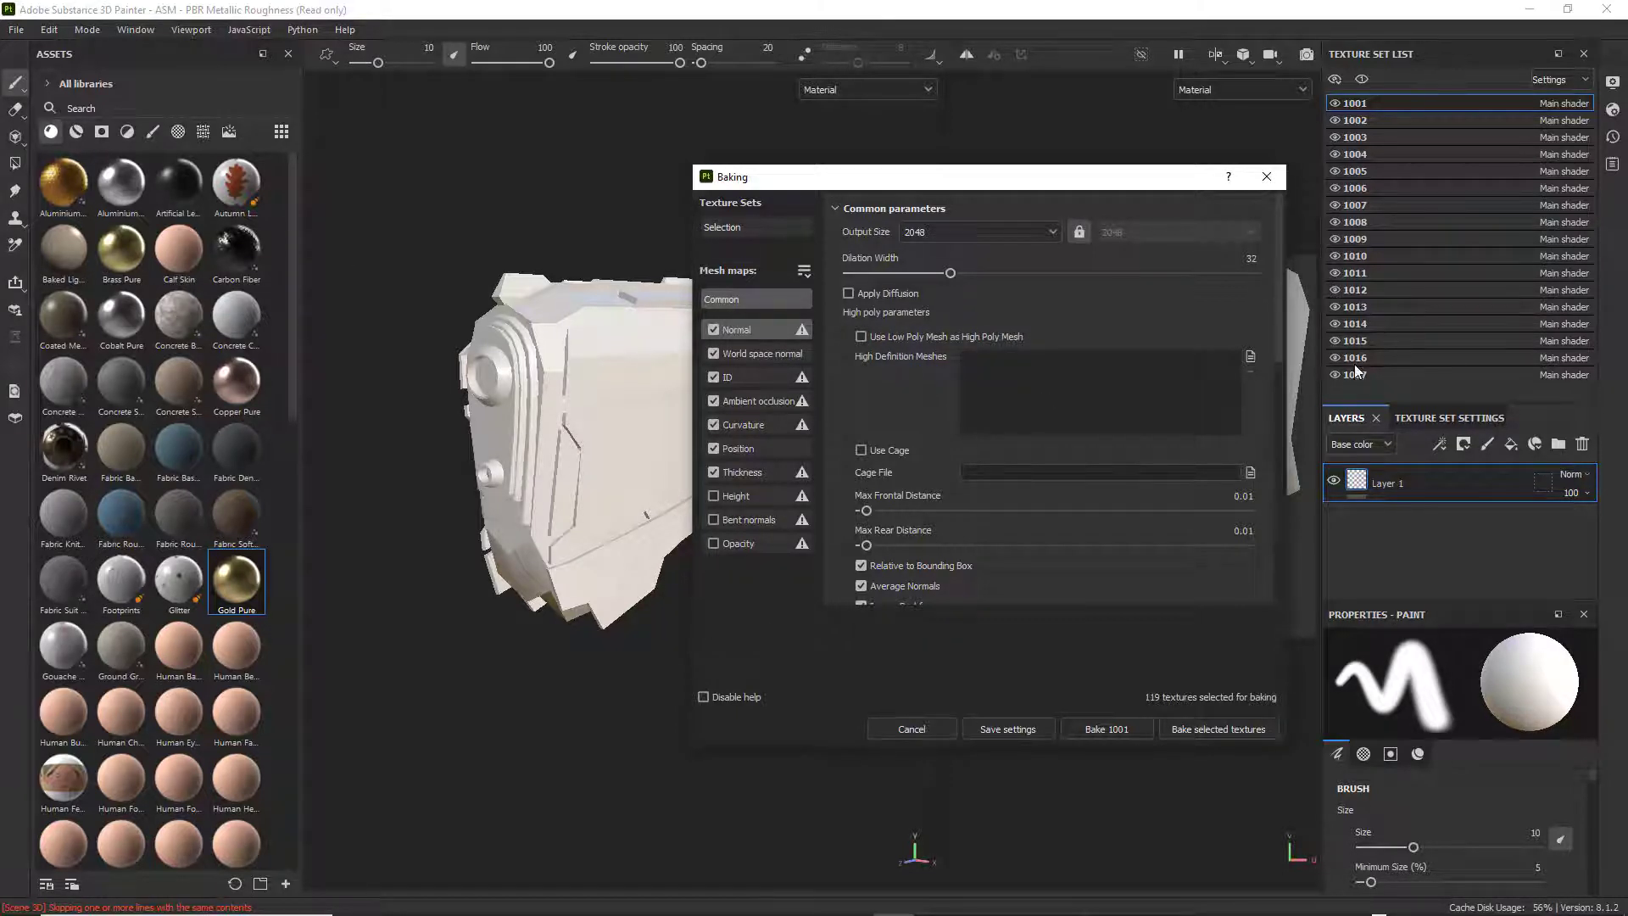
Load the weapon's high-poly test file, whose name ends in High_Poly_Test_SP, as the high definition mesh for baking.
left_click(1250, 357)
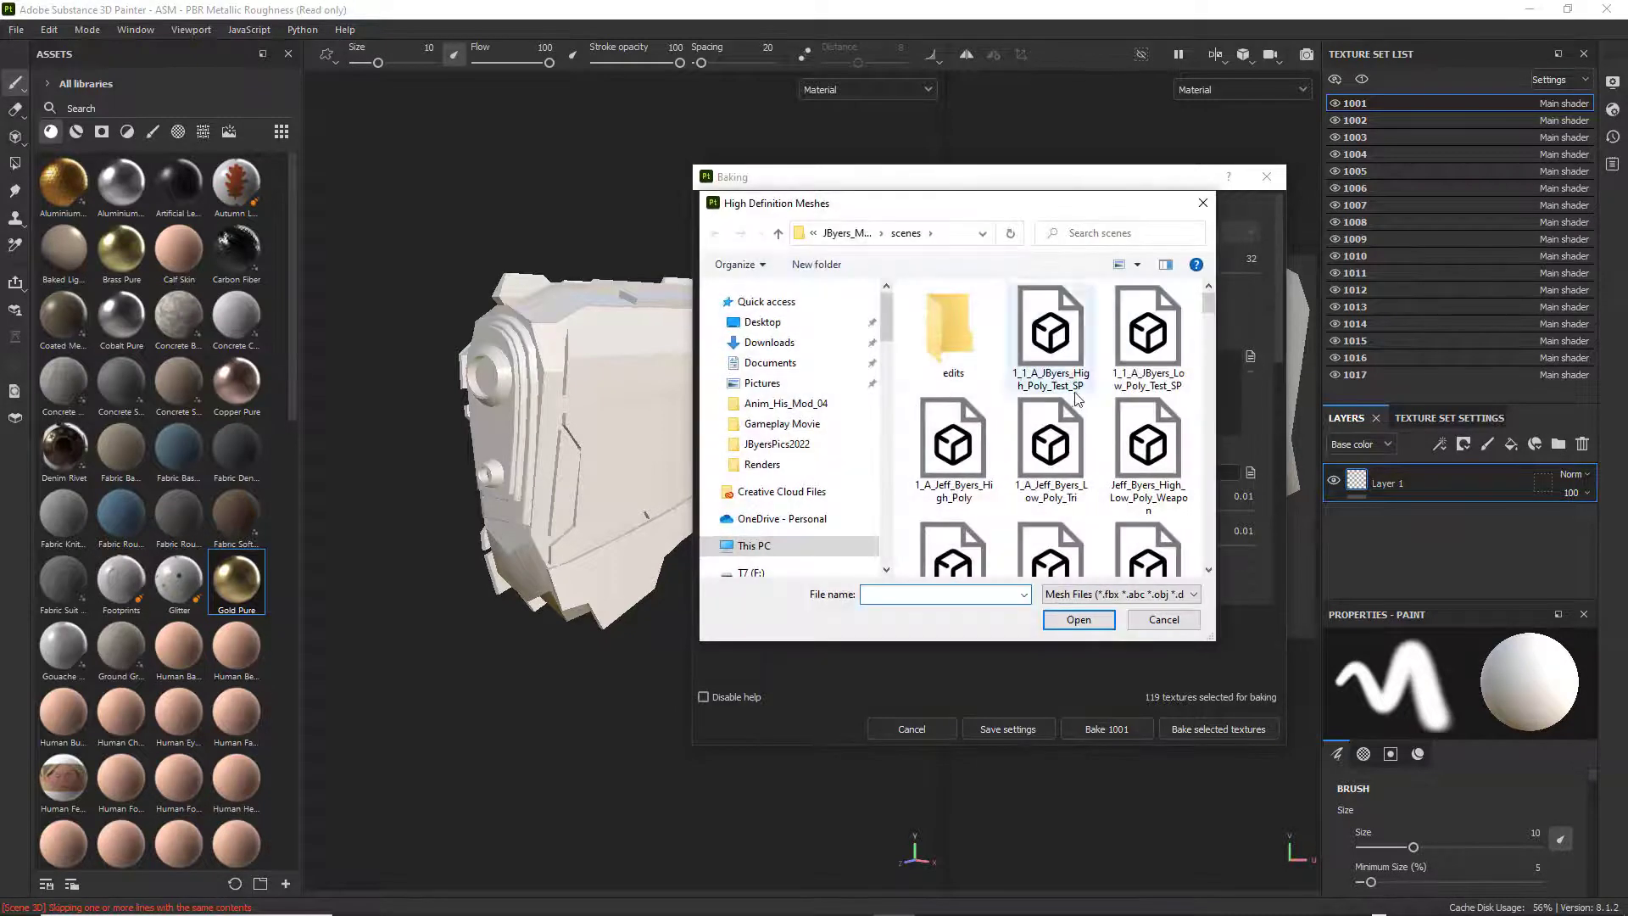
left_click(1138, 265)
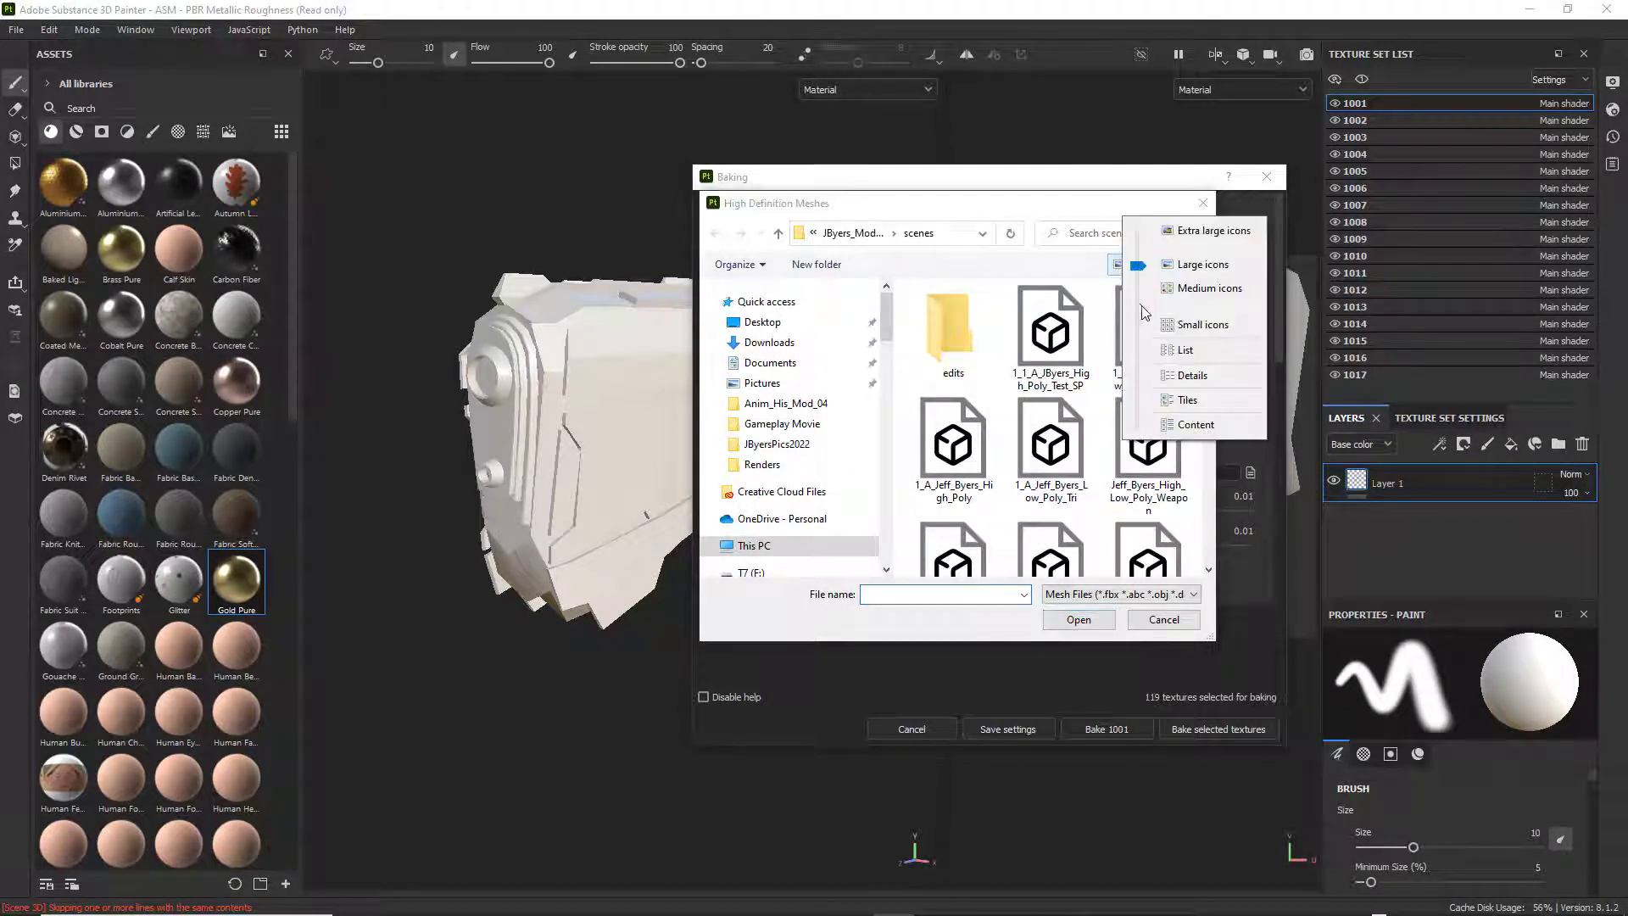
left_click(1186, 329)
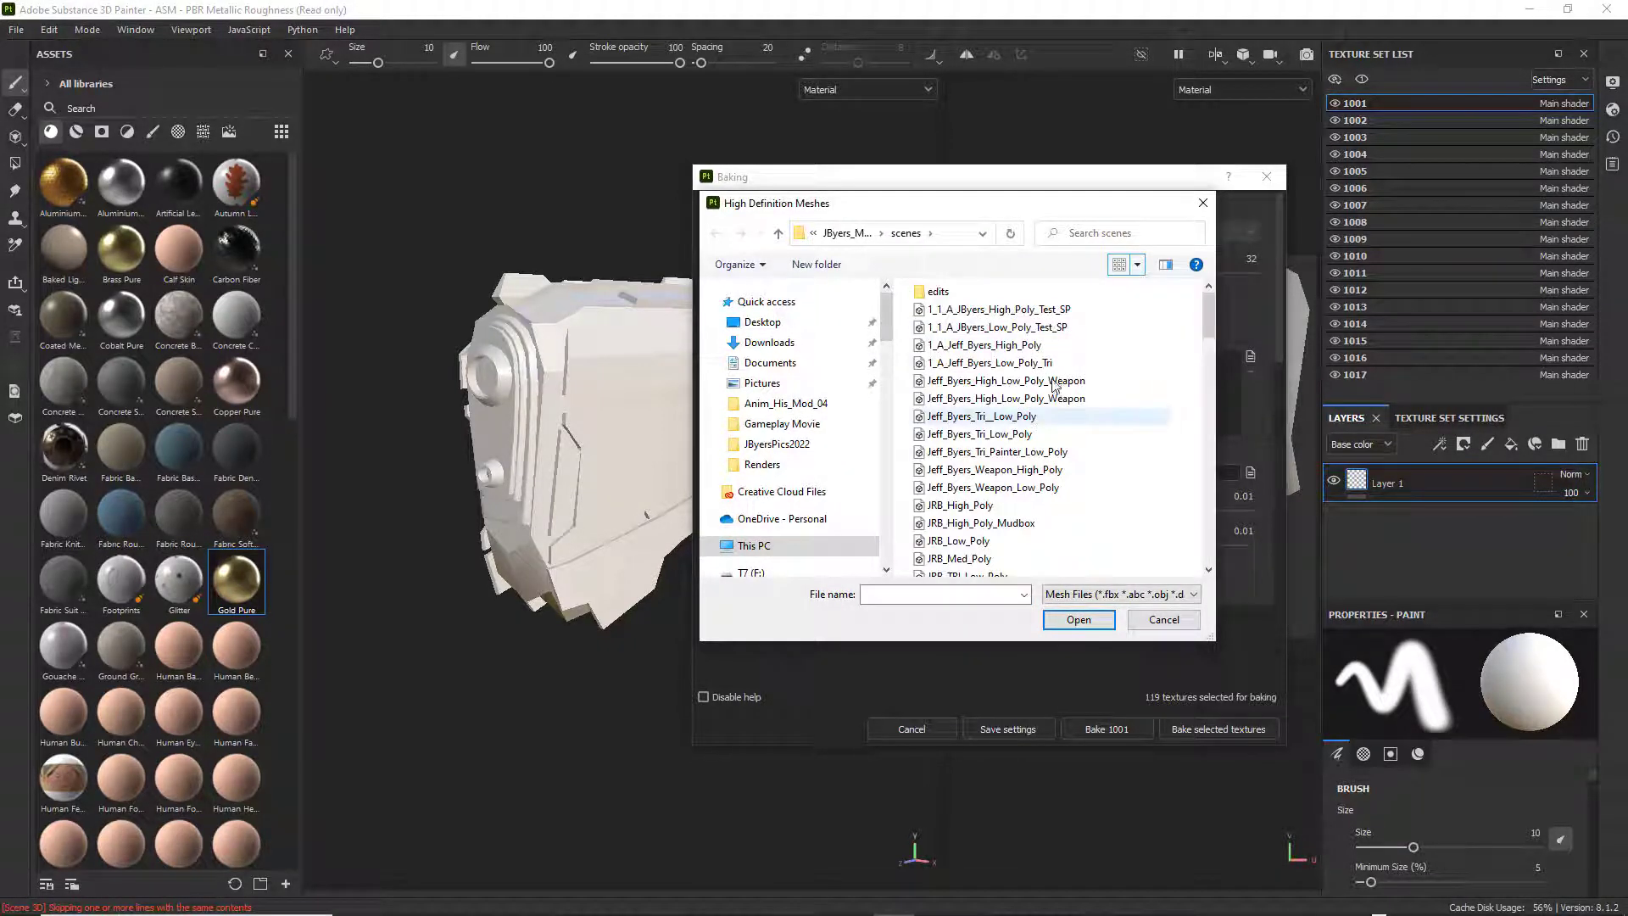
left_click(996, 310)
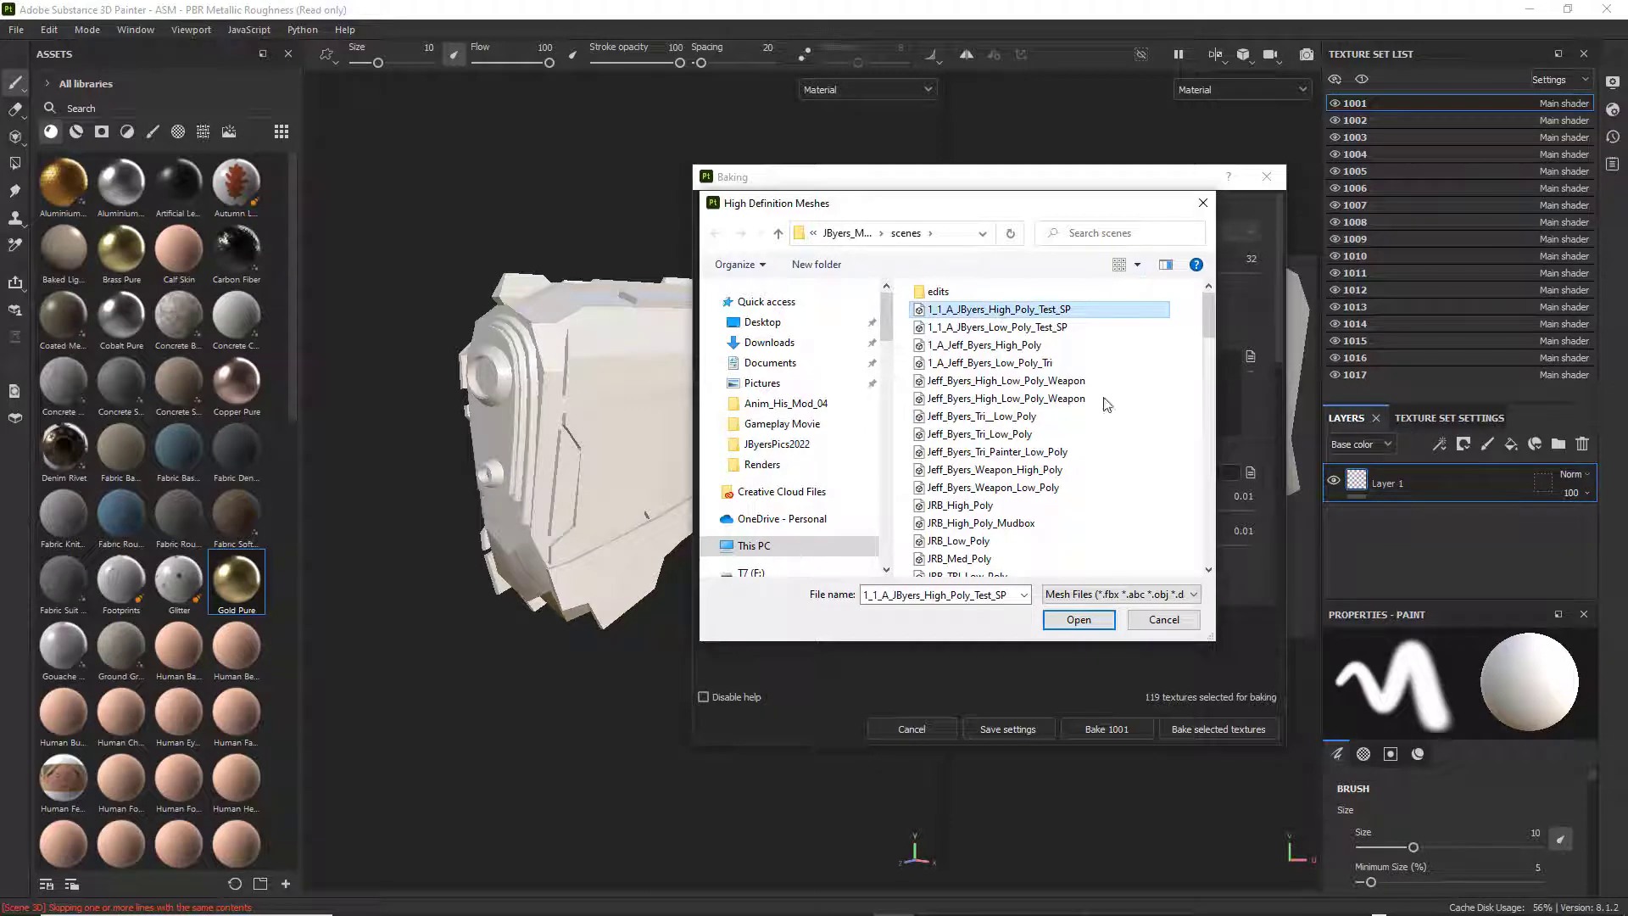
left_click(1079, 620)
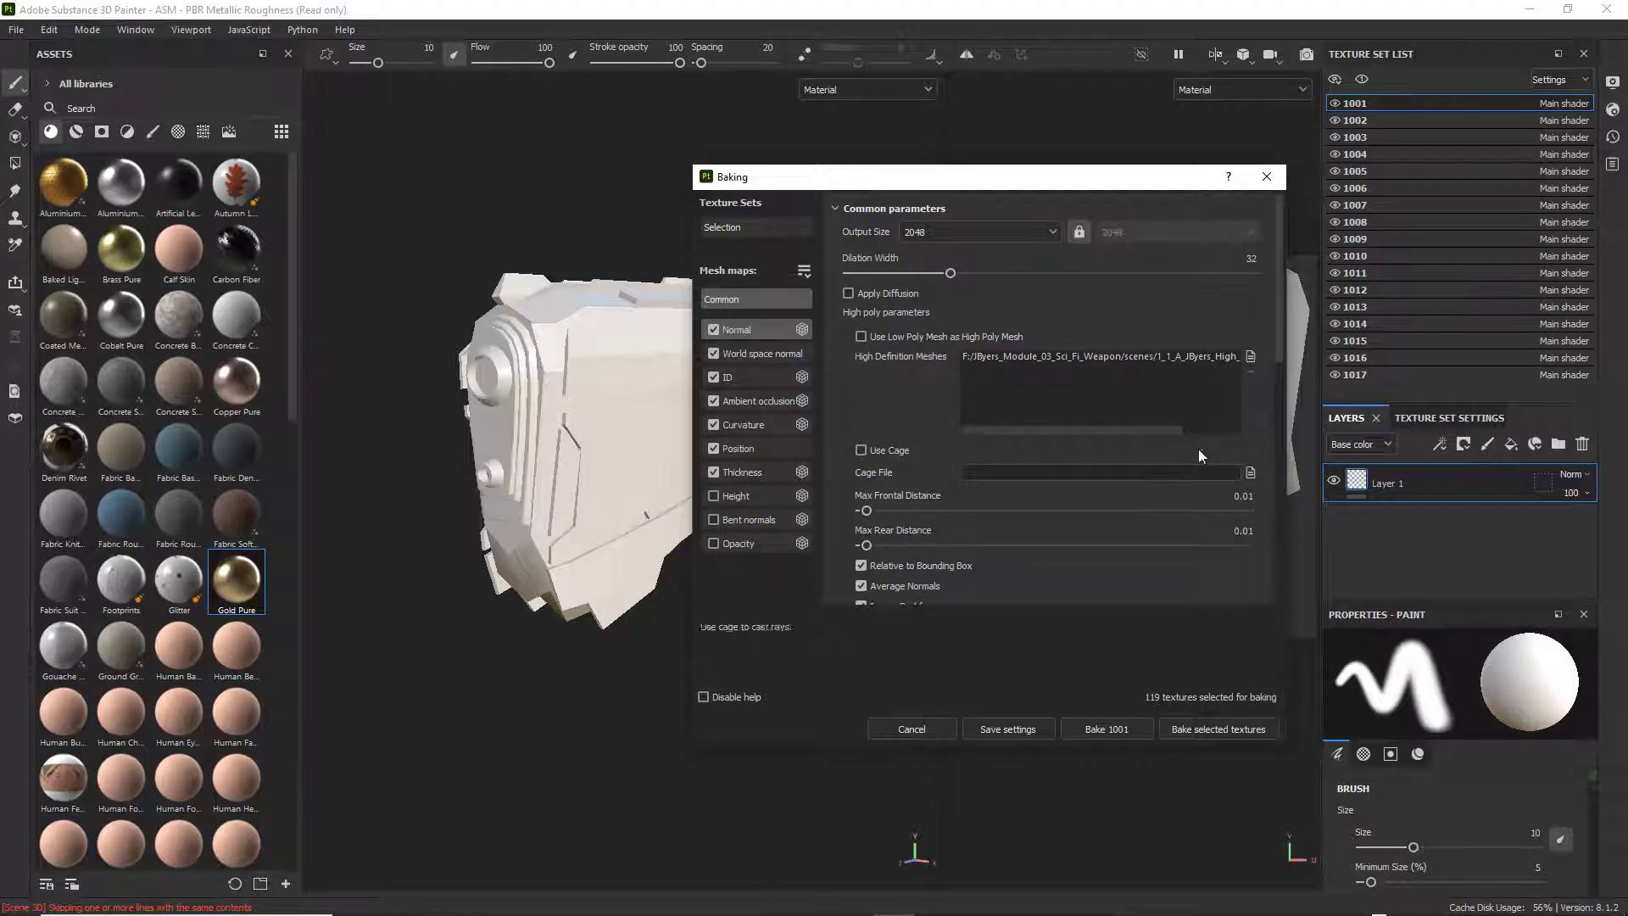
Set the bake's max frontal distance to 0.5 and max rear distance to 0.51.
left_click(1243, 496)
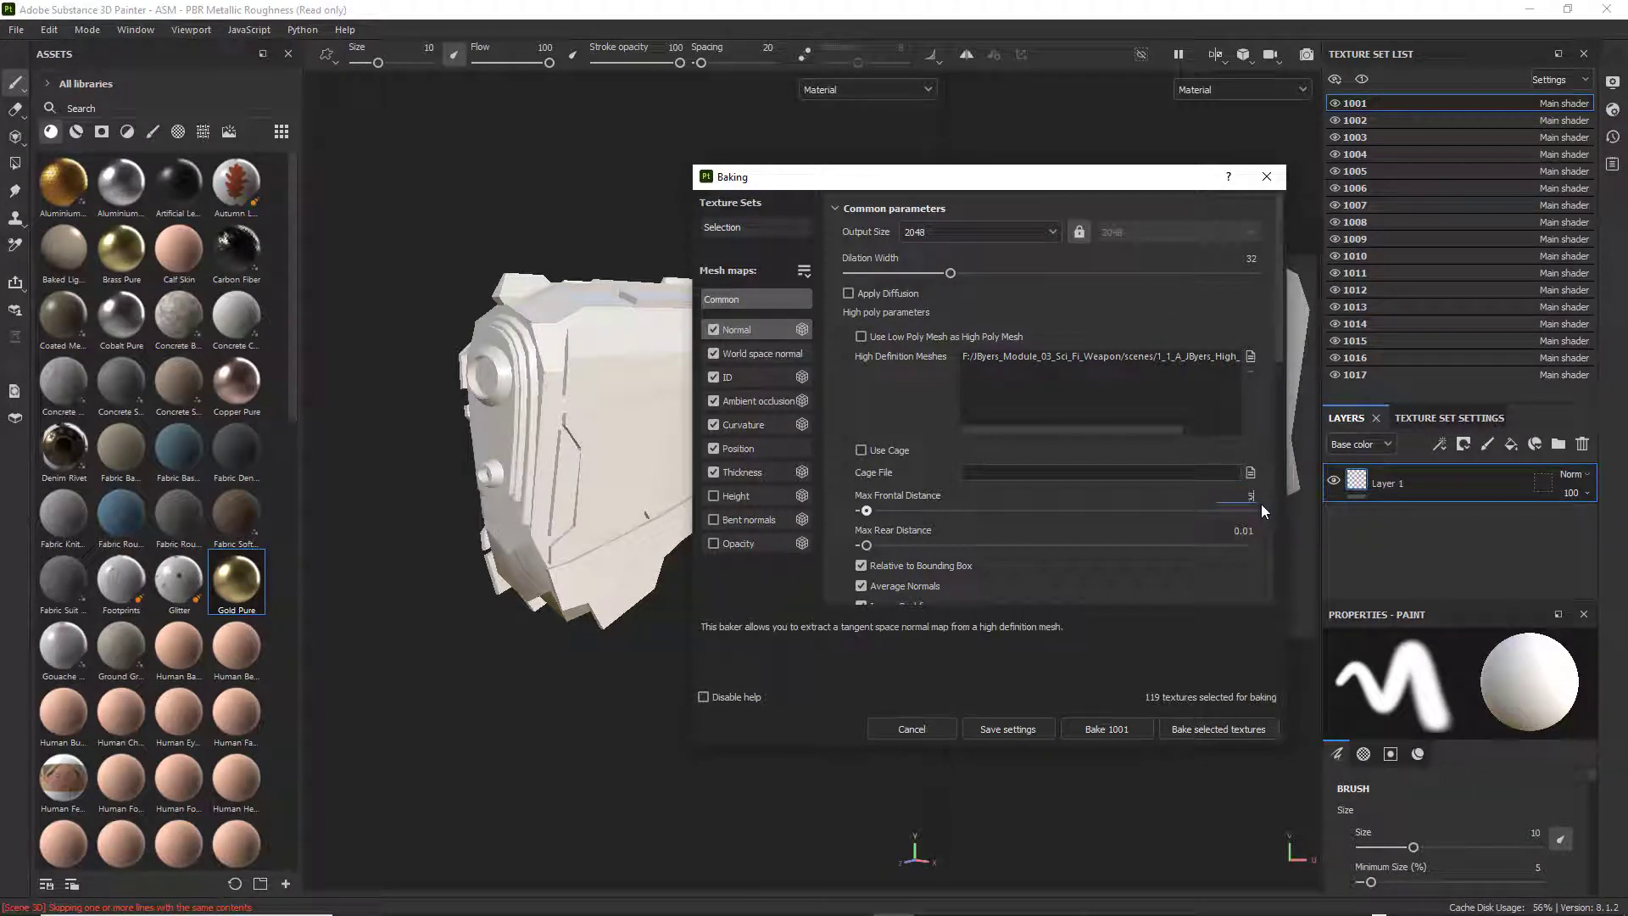
type("0.5")
key("Return")
left_click(1243, 531)
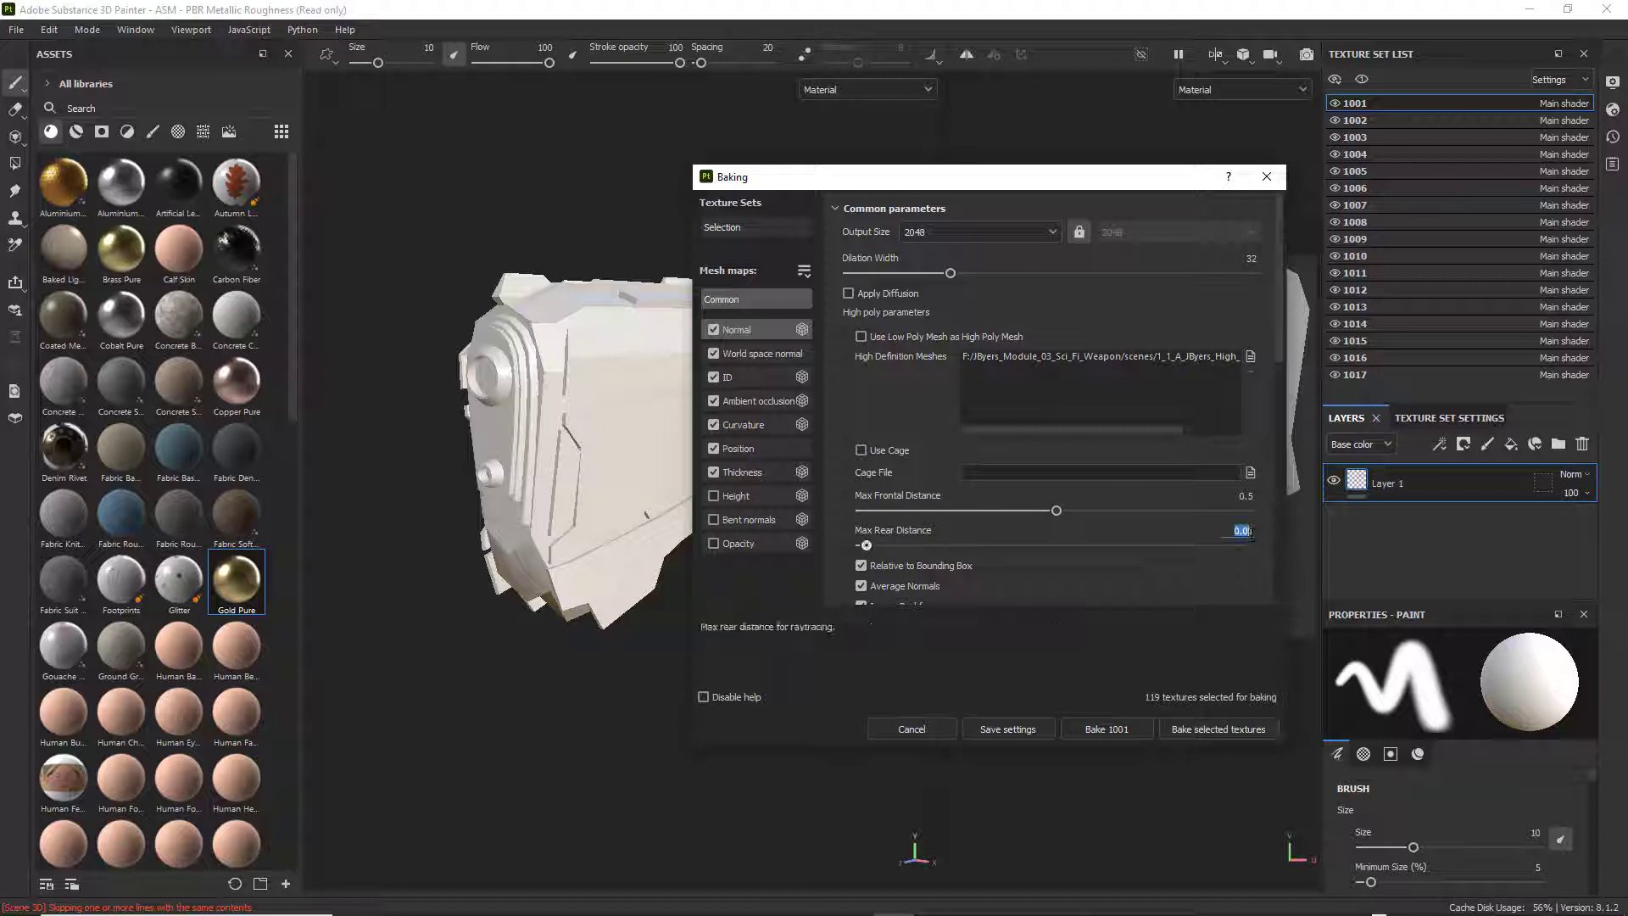
type("0.51")
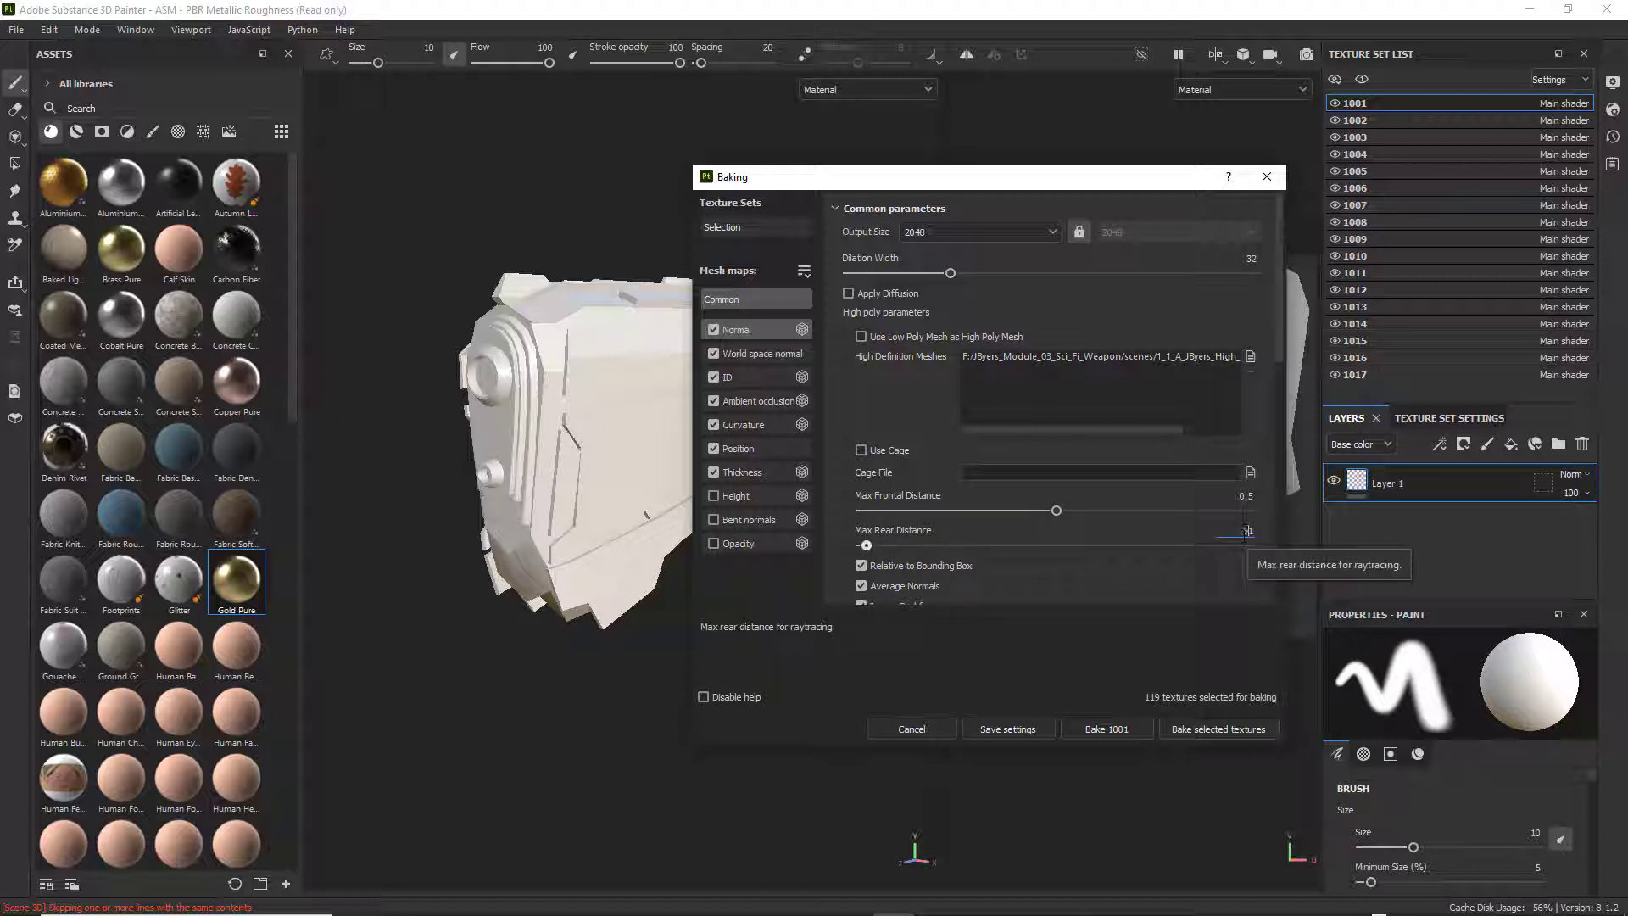
key("Return")
Exclude the World space normal and ID maps, and bake the remaining selected mesh maps for all texture sets.
scroll(1196, 506, "down", 3)
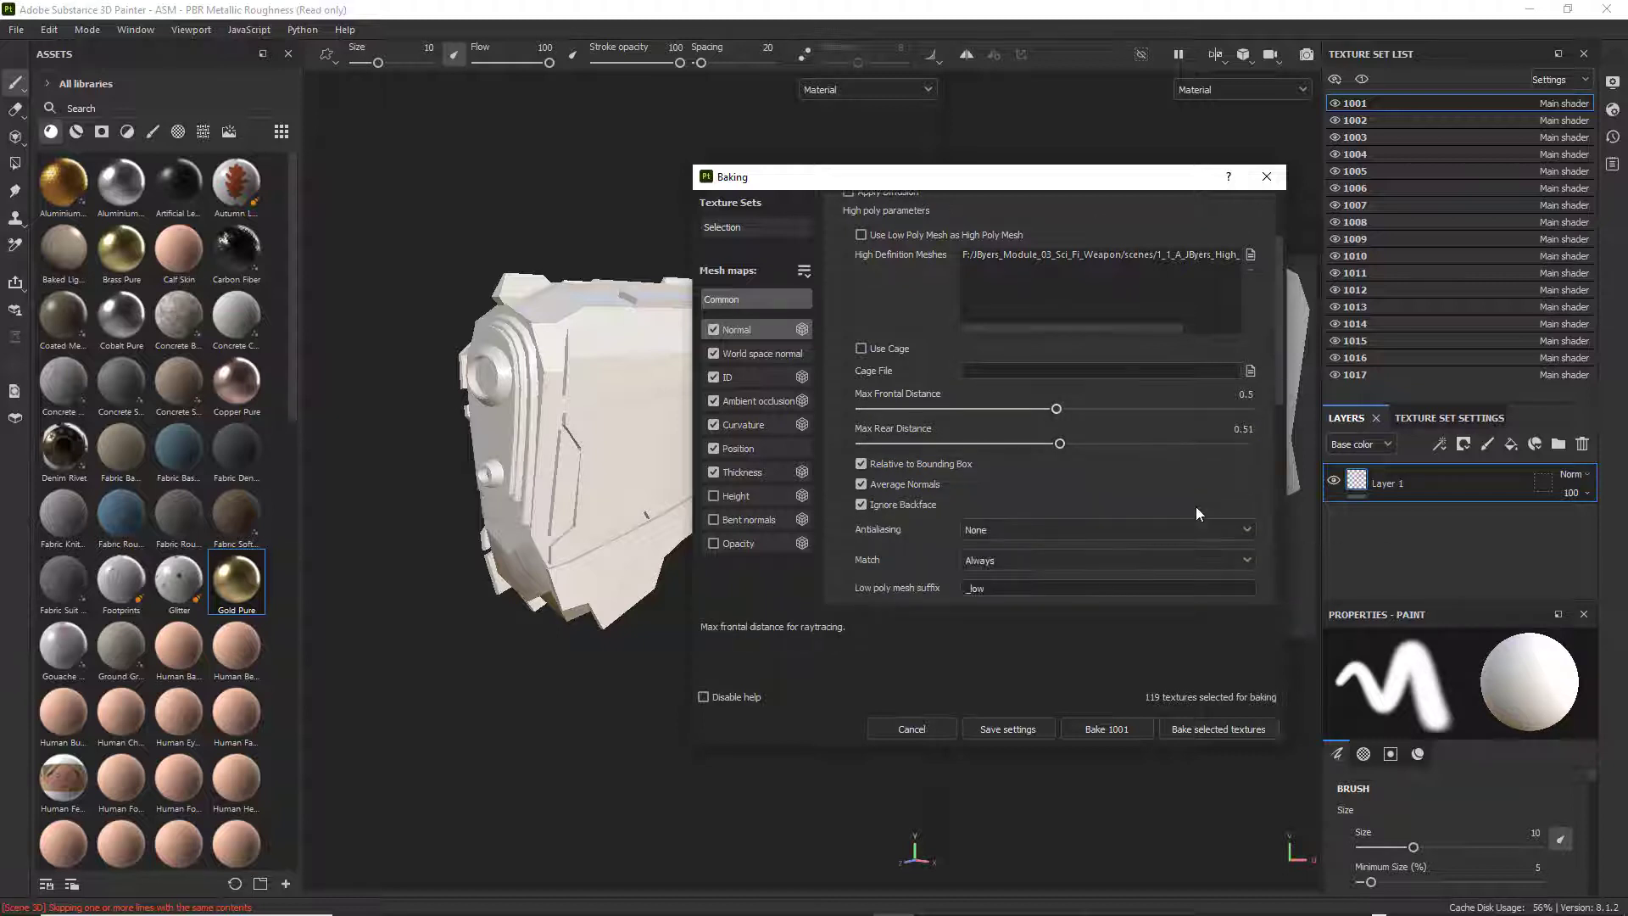
scroll(1164, 494, "down", 1)
scroll(1165, 491, "up", 4)
scroll(1167, 495, "down", 4)
scroll(1158, 417, "up", 4)
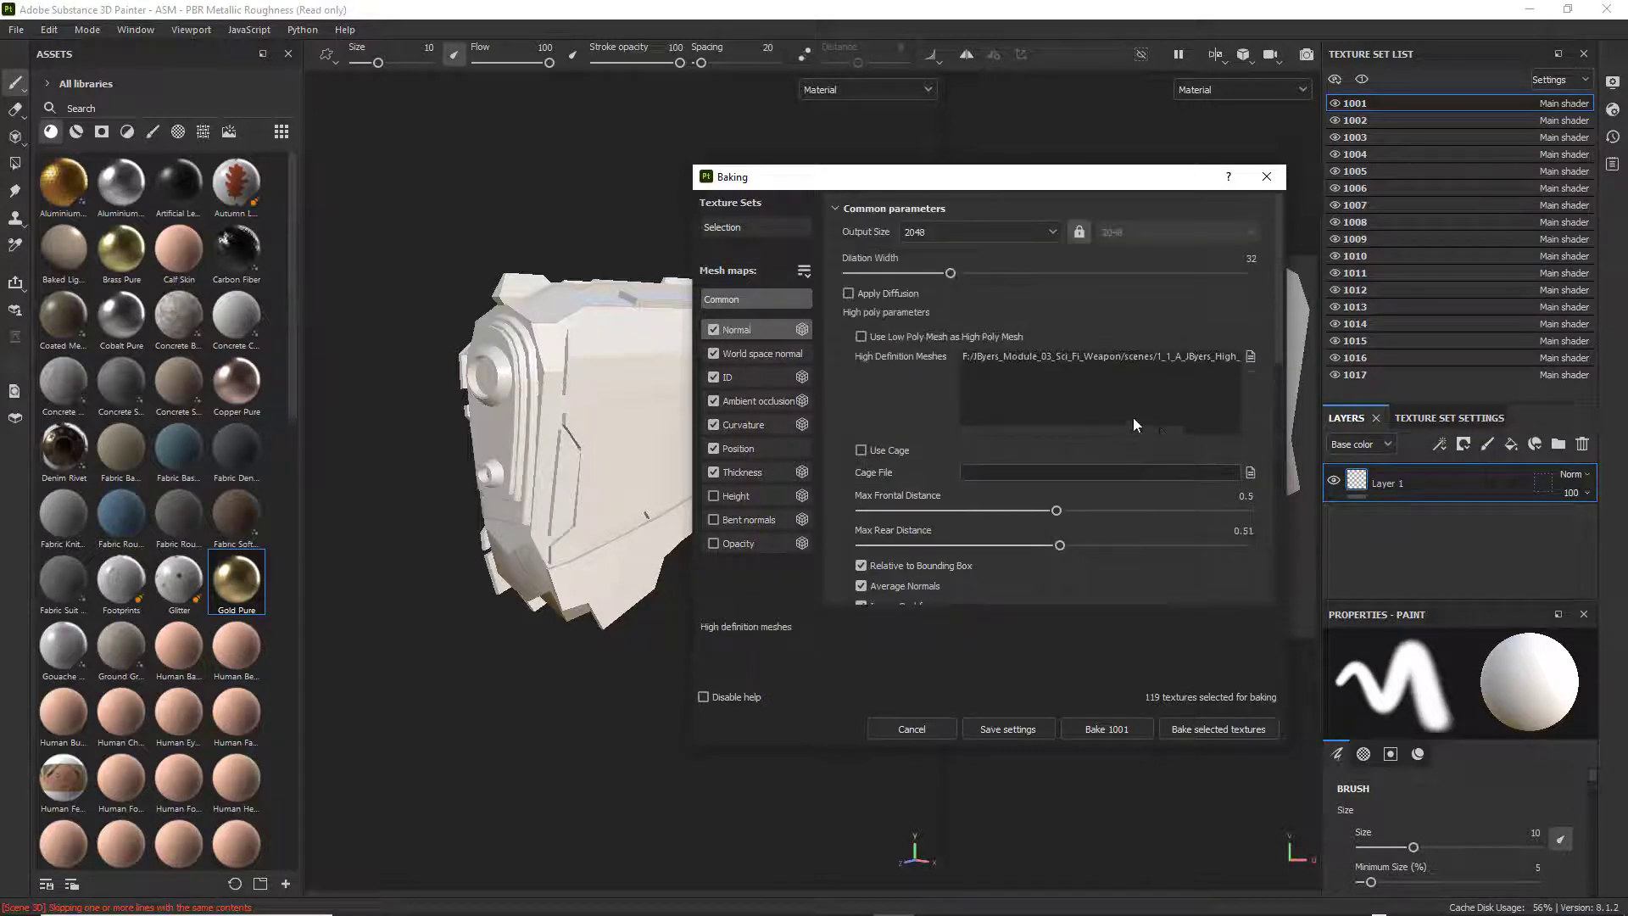
left_click(731, 355)
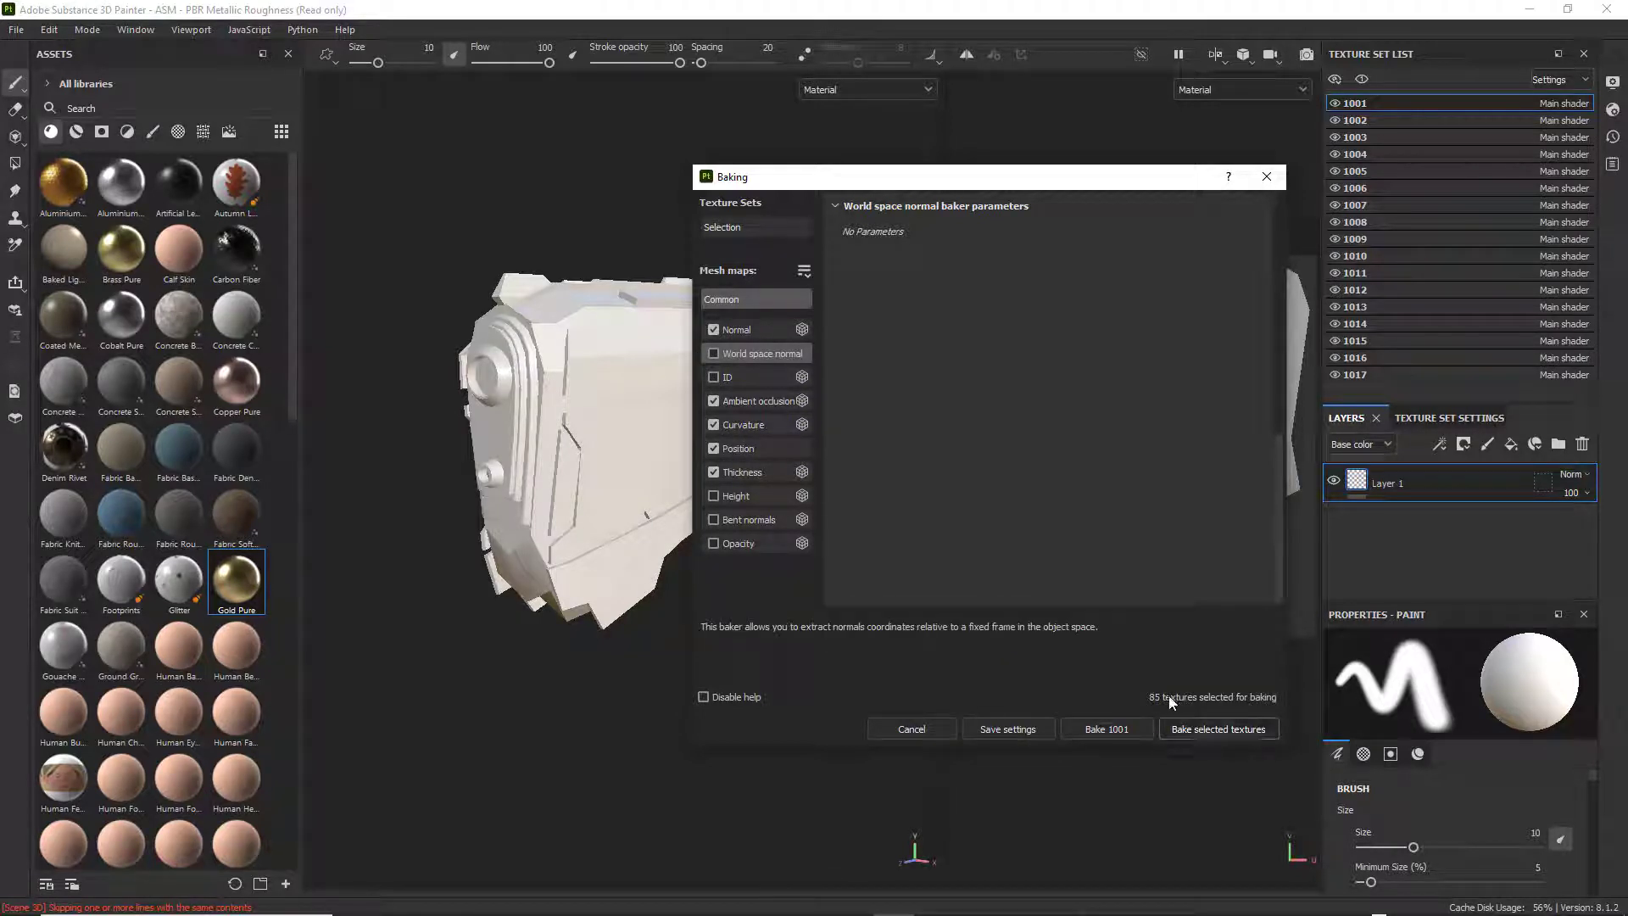
left_click(1220, 727)
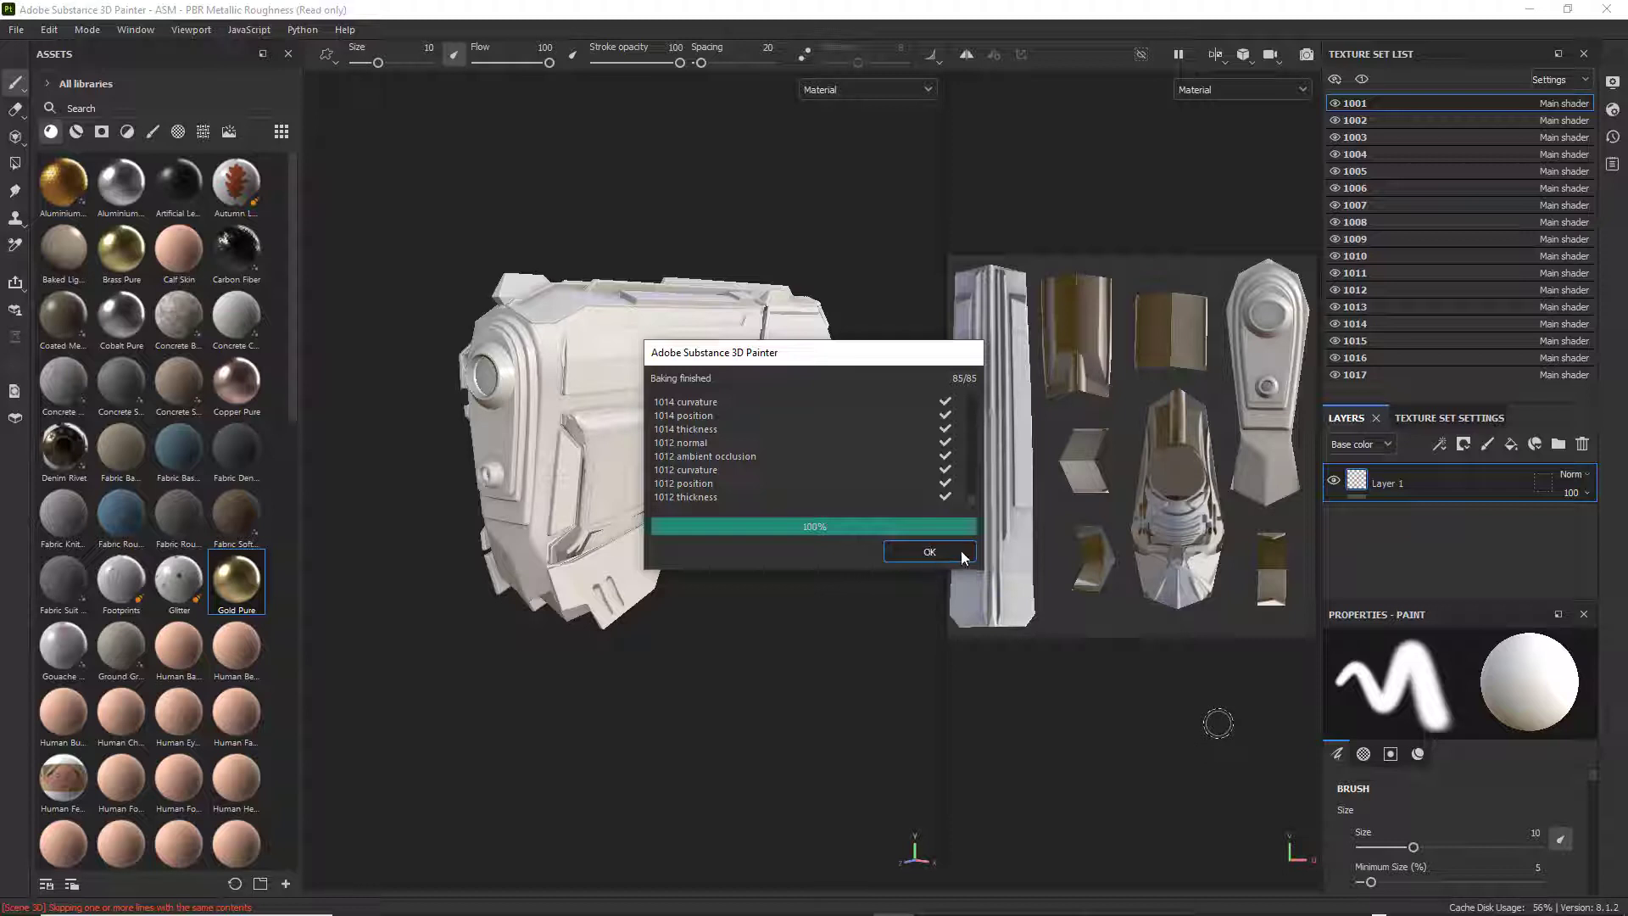
left_click(930, 553)
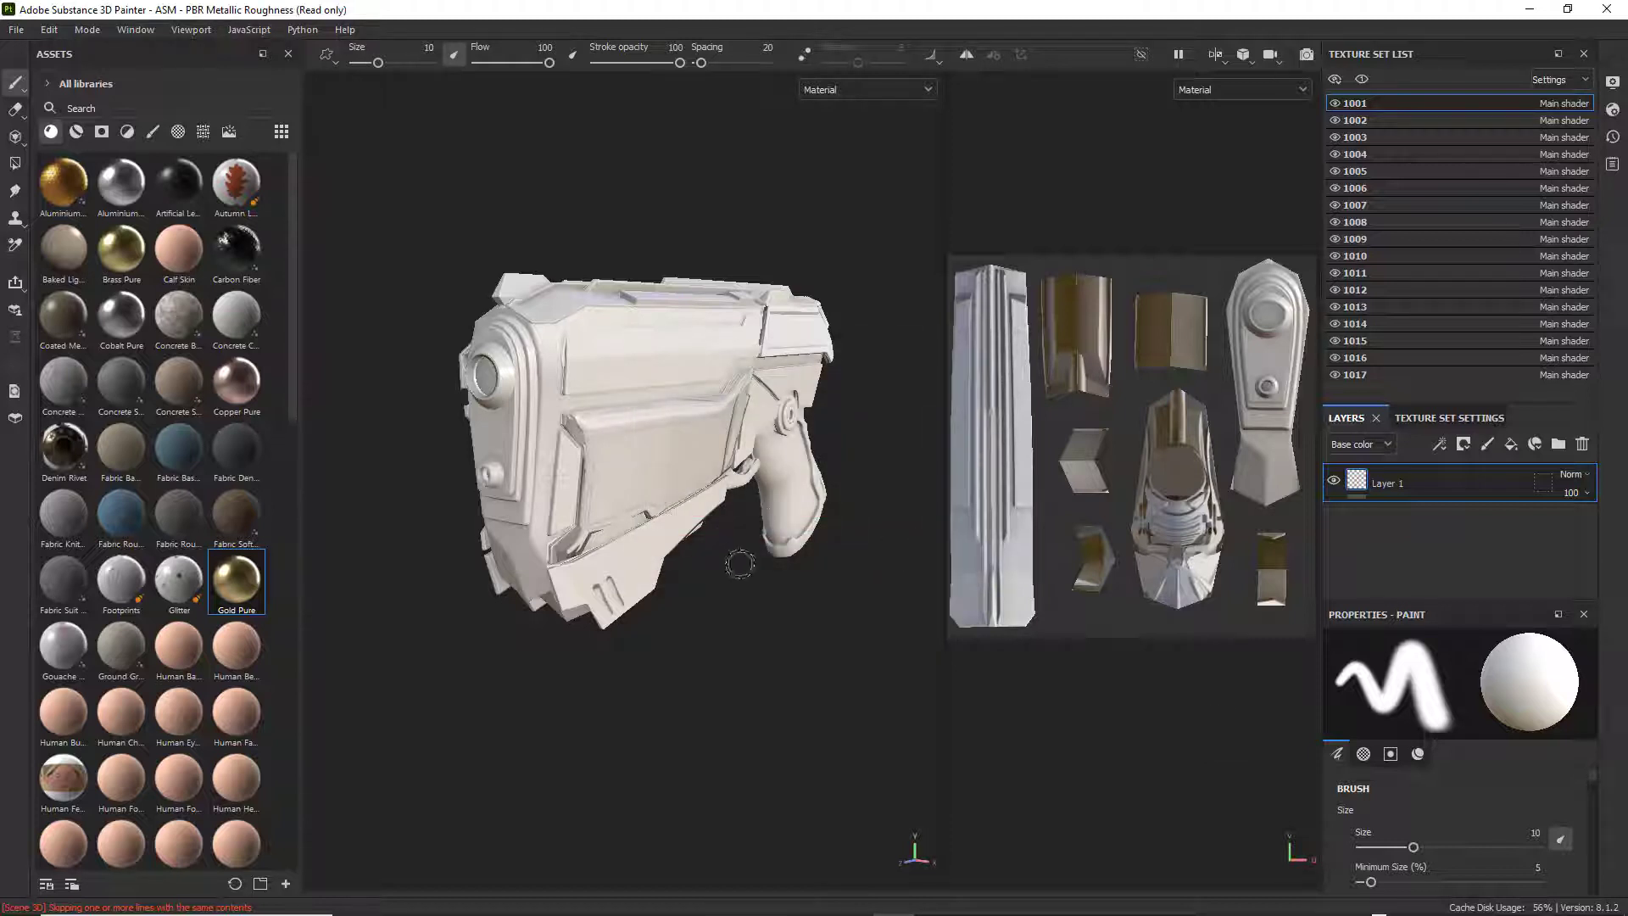
Examine the baked detail on the weapon's muzzle, side panels, trigger area, grip and rear from several angles and distances.
scroll(738, 560, "up", 5)
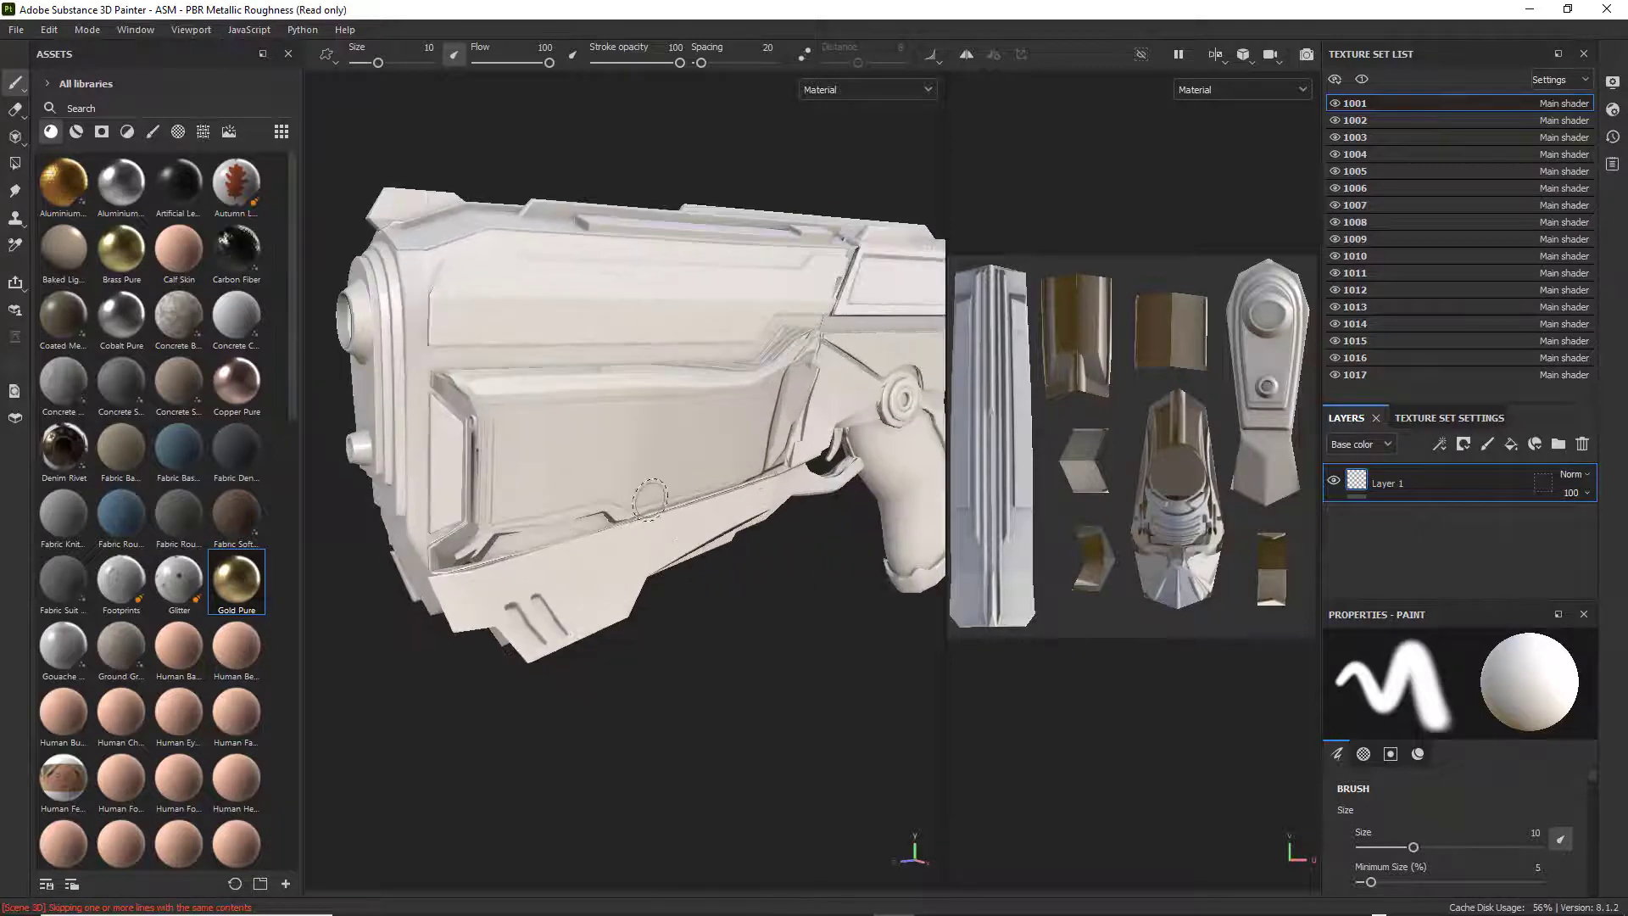
left_click_drag(650, 500, 746, 520, "alt")
left_click_drag(889, 530, 597, 534, "alt")
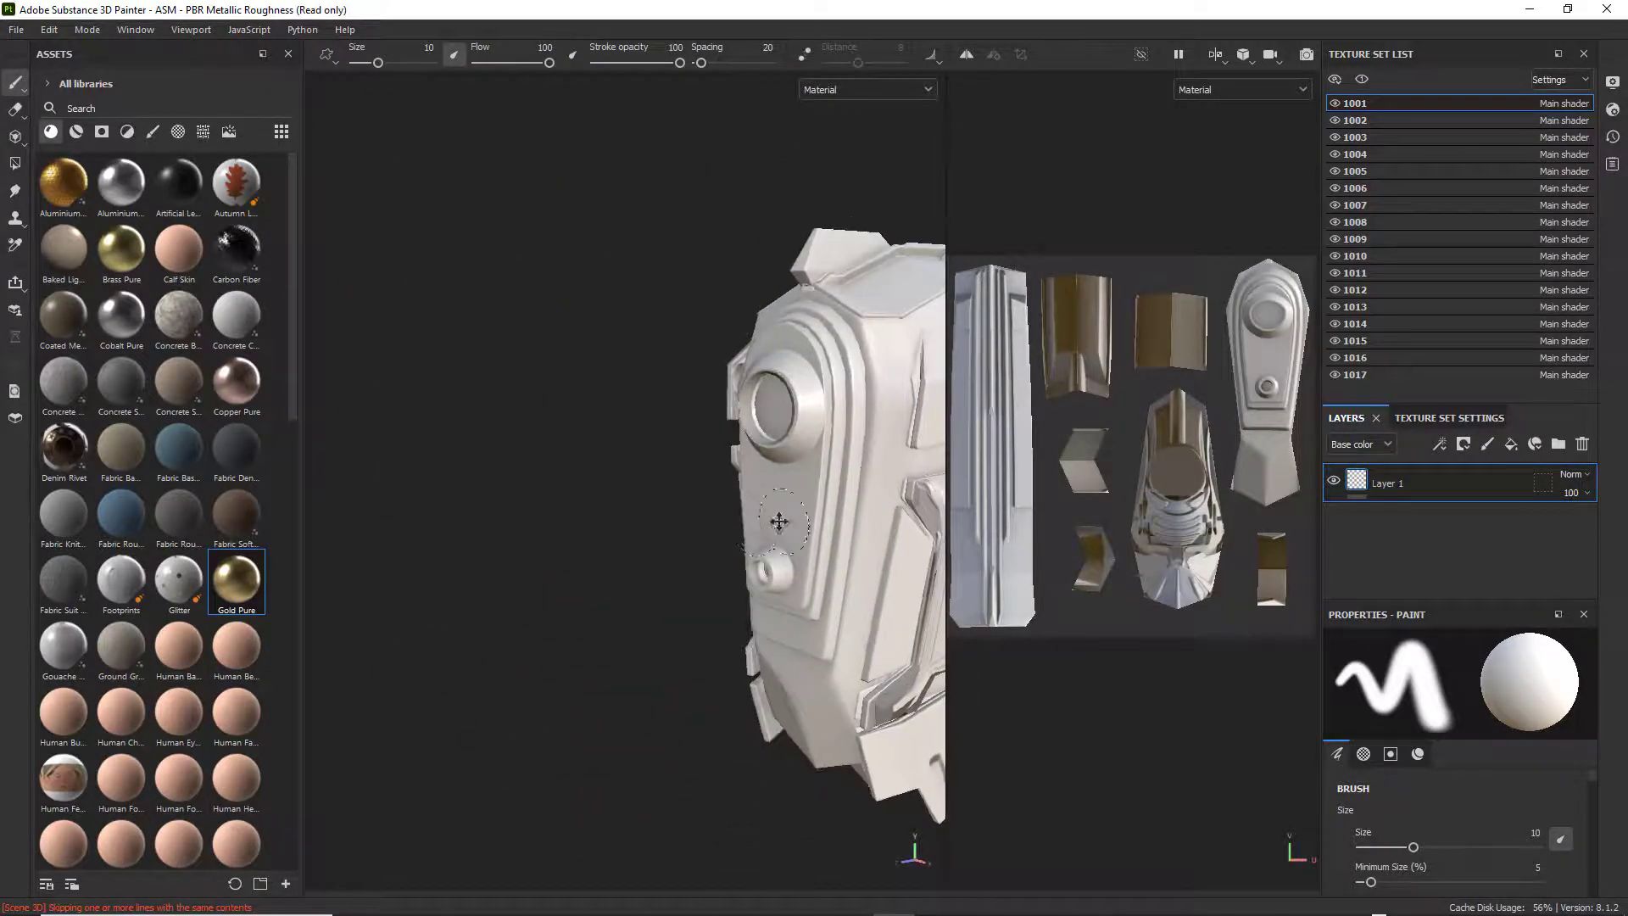
left_click_drag(778, 520, 585, 500, "alt")
left_click_drag(759, 516, 591, 490, "alt")
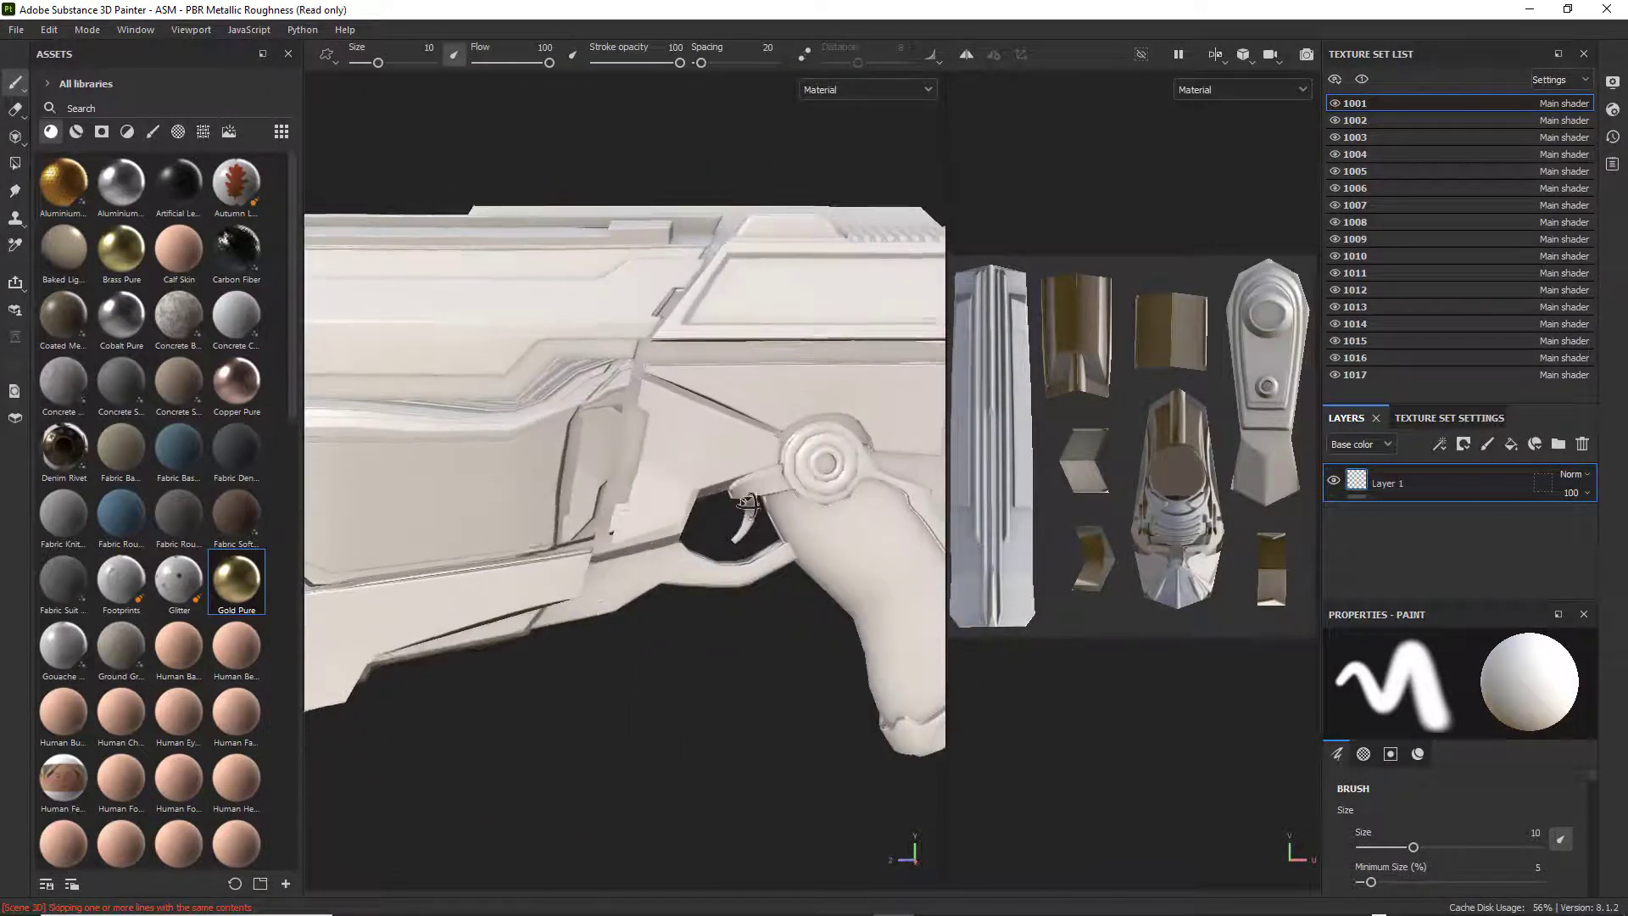
middle_click_drag(648, 491, 821, 406, "alt")
left_click_drag(602, 480, 814, 512, "alt")
middle_click_drag(678, 509, 810, 598, "alt")
left_click_drag(688, 570, 527, 596, "alt")
scroll(585, 598, "up", 3)
middle_click_drag(731, 217, 676, 450, "alt")
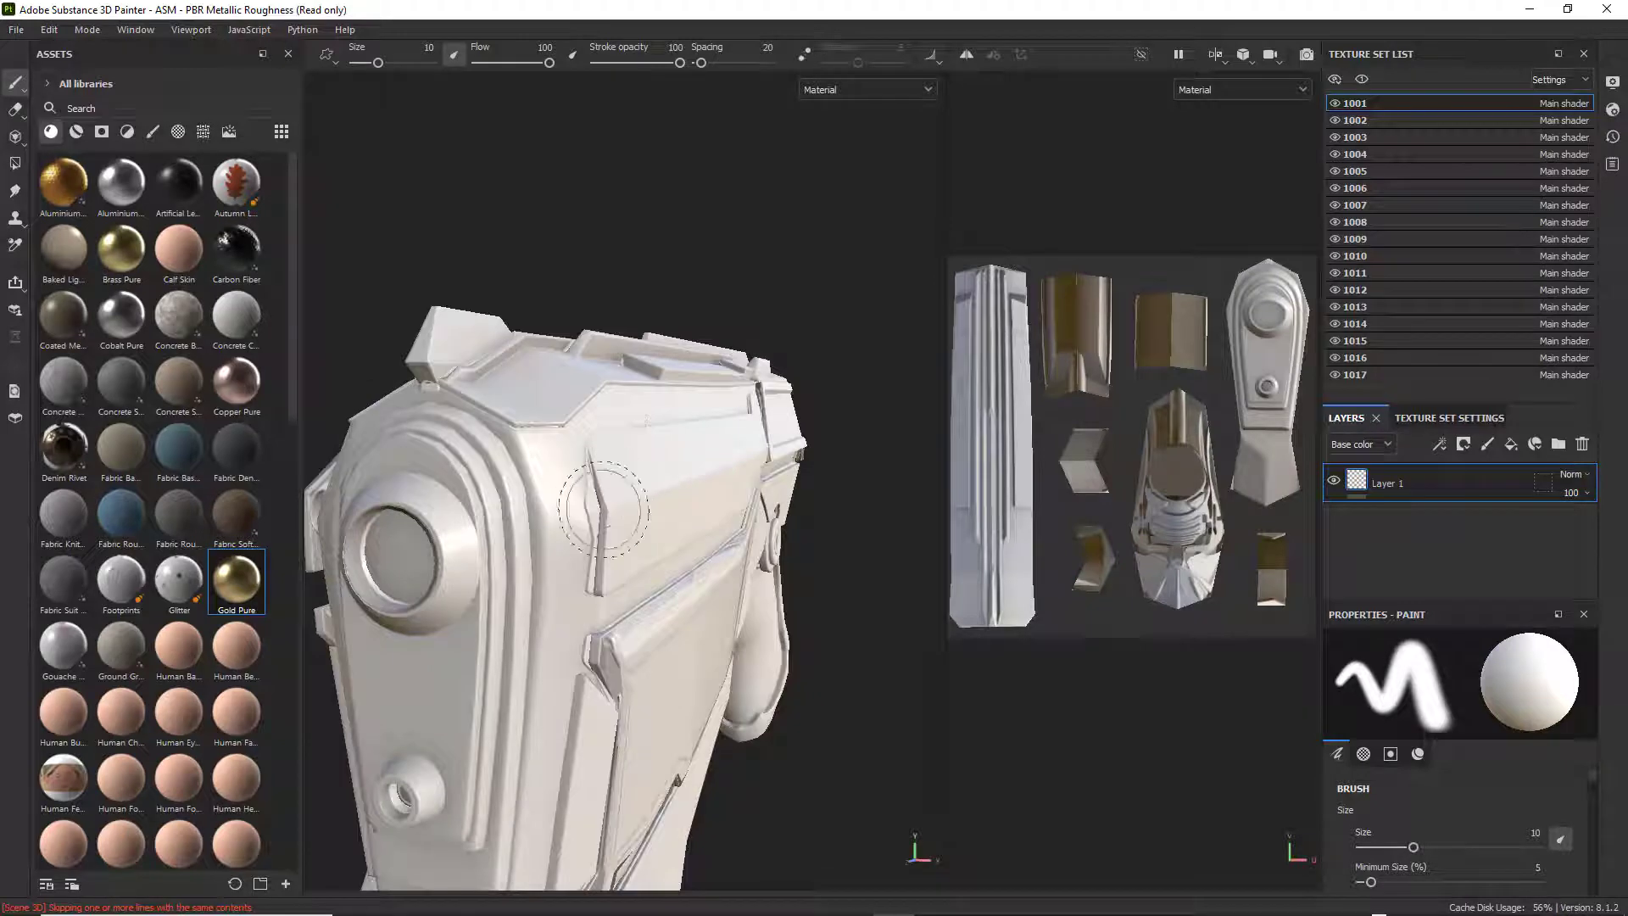
middle_click_drag(783, 560, 770, 348, "alt")
left_click_drag(912, 536, 691, 519, "alt")
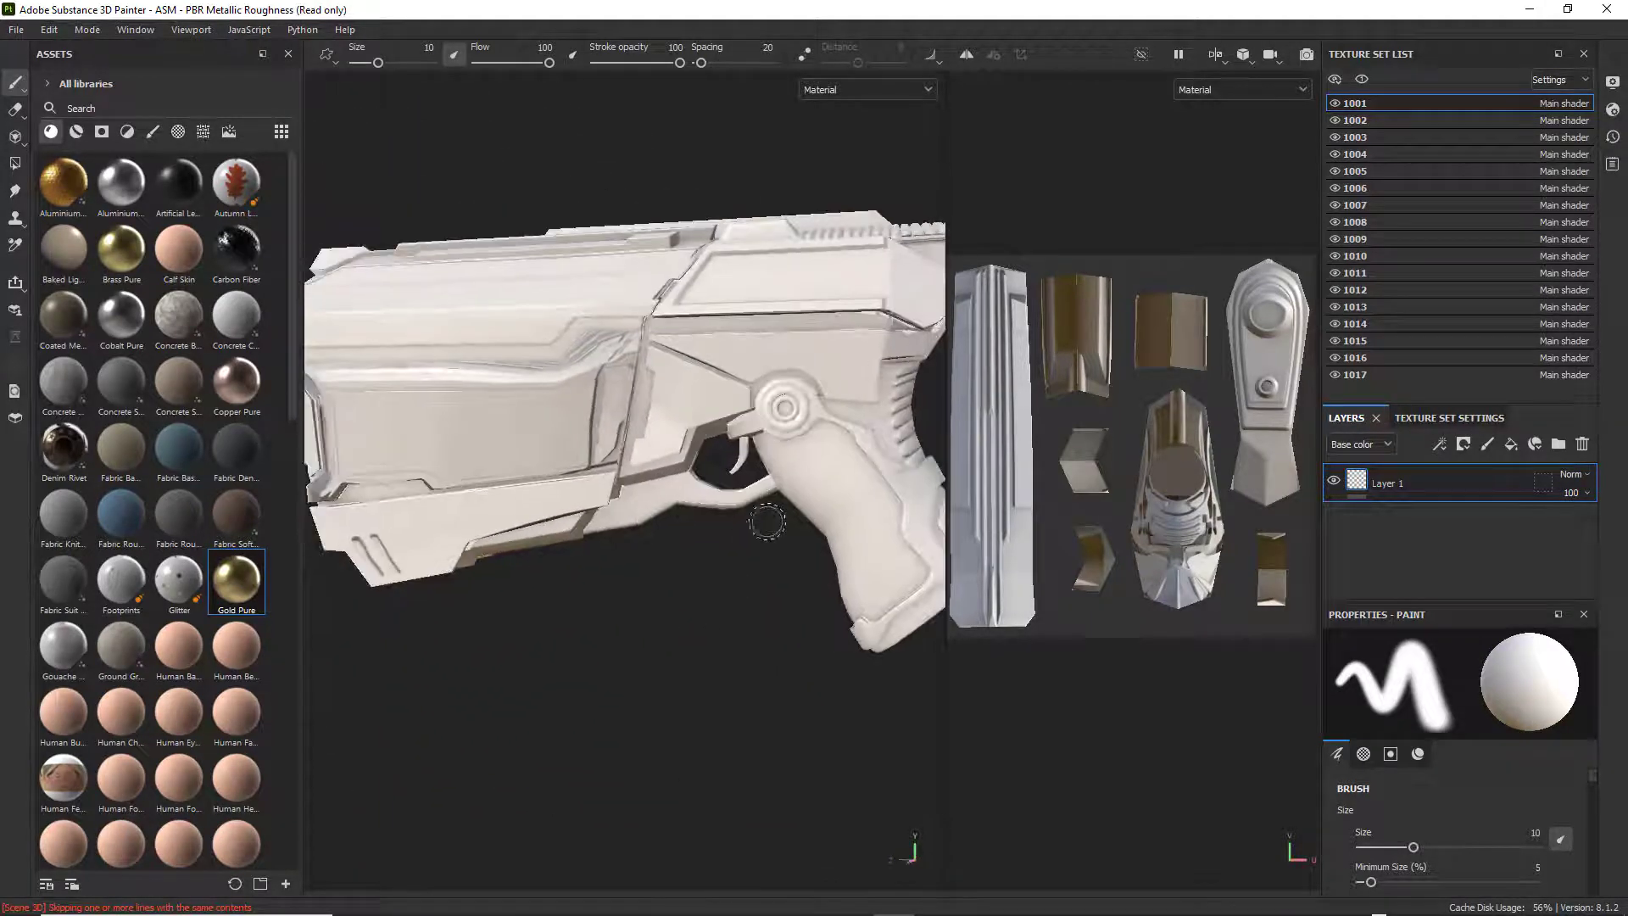
scroll(738, 509, "up", 2)
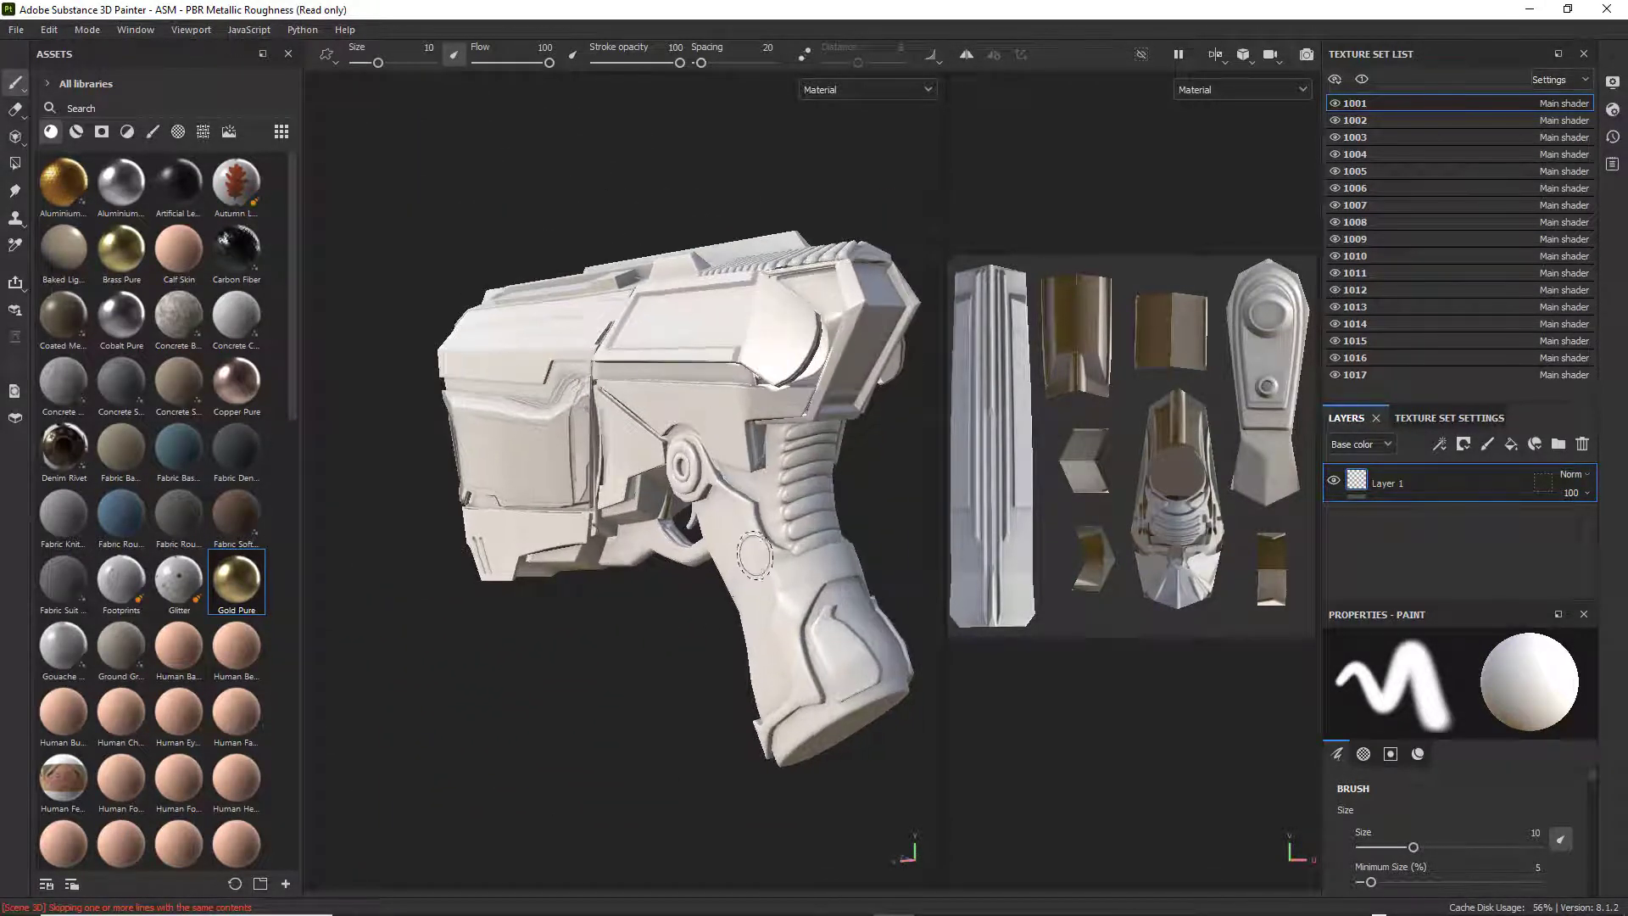
middle_click_drag(759, 500, 682, 551, "alt")
scroll(670, 560, "up", 2)
mouse_move(670, 415)
left_mouse_down("alt")
mouse_move(607, 402)
mouse_move(832, 466)
mouse_move(611, 492)
mouse_move(611, 448)
mouse_move(691, 433)
mouse_move(781, 468)
mouse_move(767, 483)
left_mouse_up("alt")
scroll(640, 527, "down", 4)
middle_click_drag(571, 532, 801, 491, "alt")
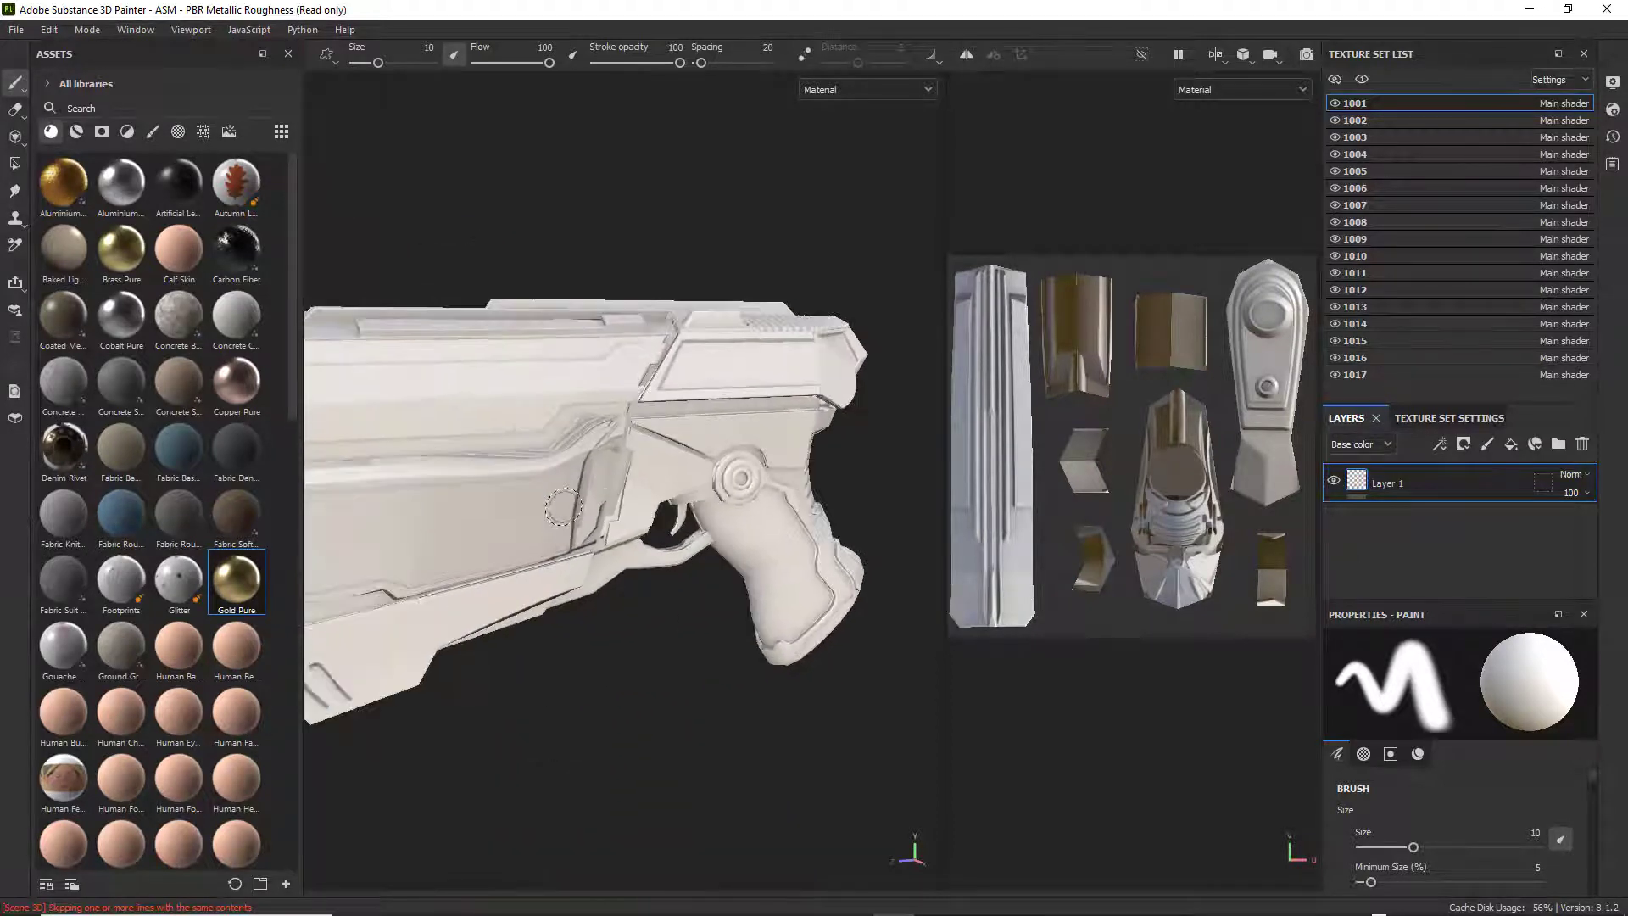
mouse_move(562, 508)
left_mouse_down("alt")
mouse_move(815, 473)
mouse_move(780, 523)
mouse_move(772, 490)
mouse_move(721, 501)
mouse_move(603, 471)
left_mouse_up("alt")
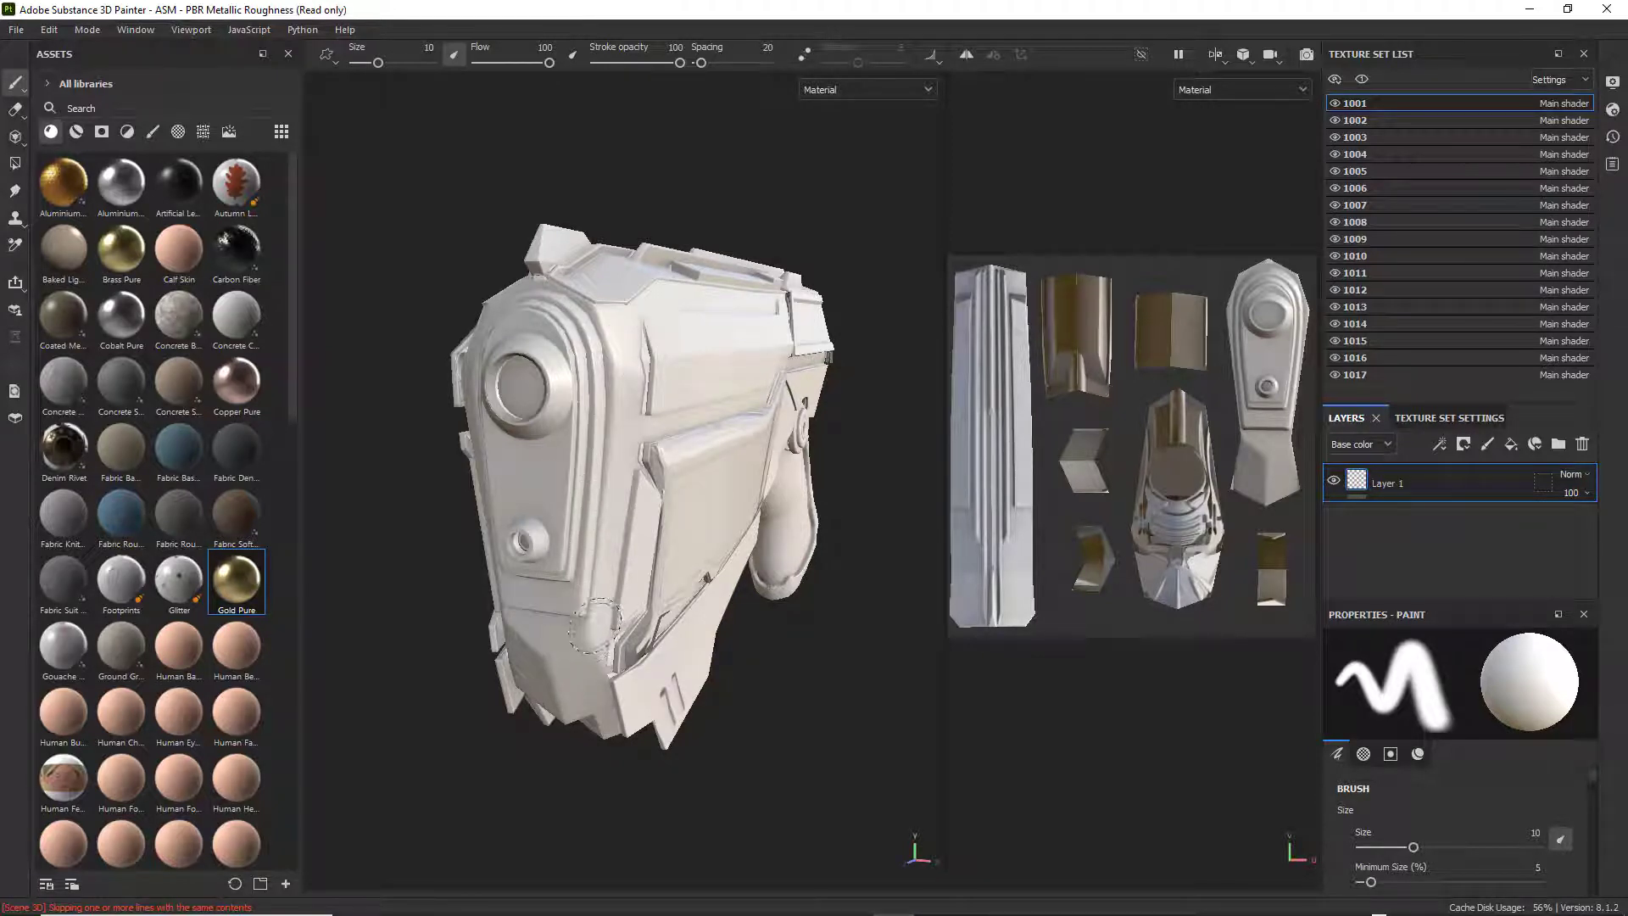
scroll(593, 625, "up", 5)
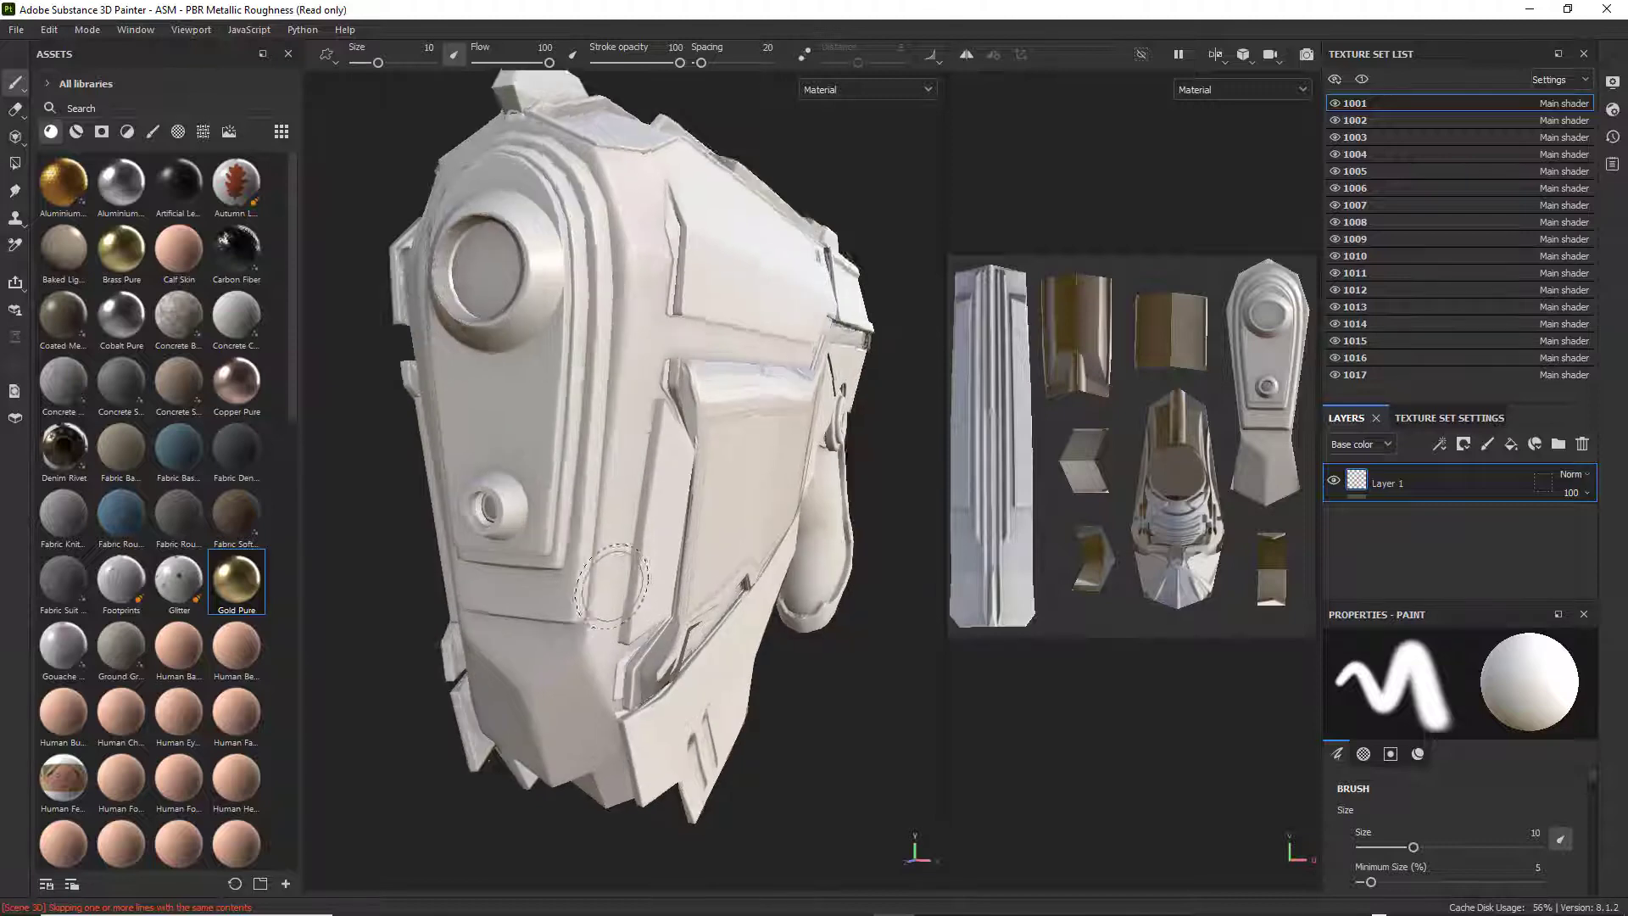
scroll(611, 586, "up", 2)
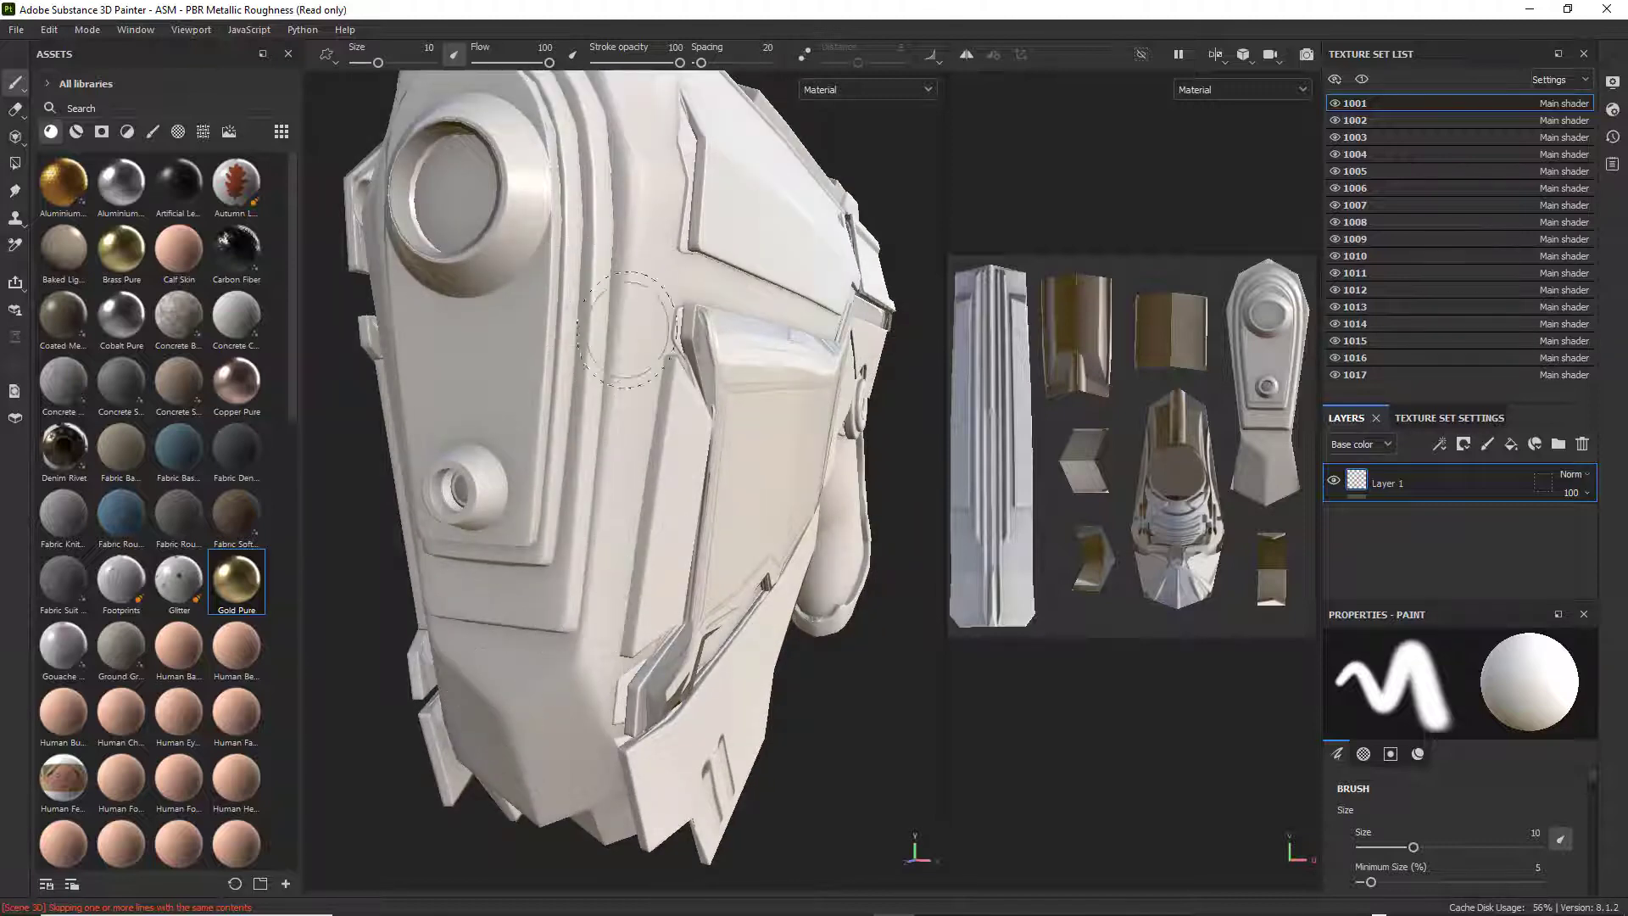
scroll(625, 373, "down", 5)
left_click_drag(612, 390, 525, 430, "alt")
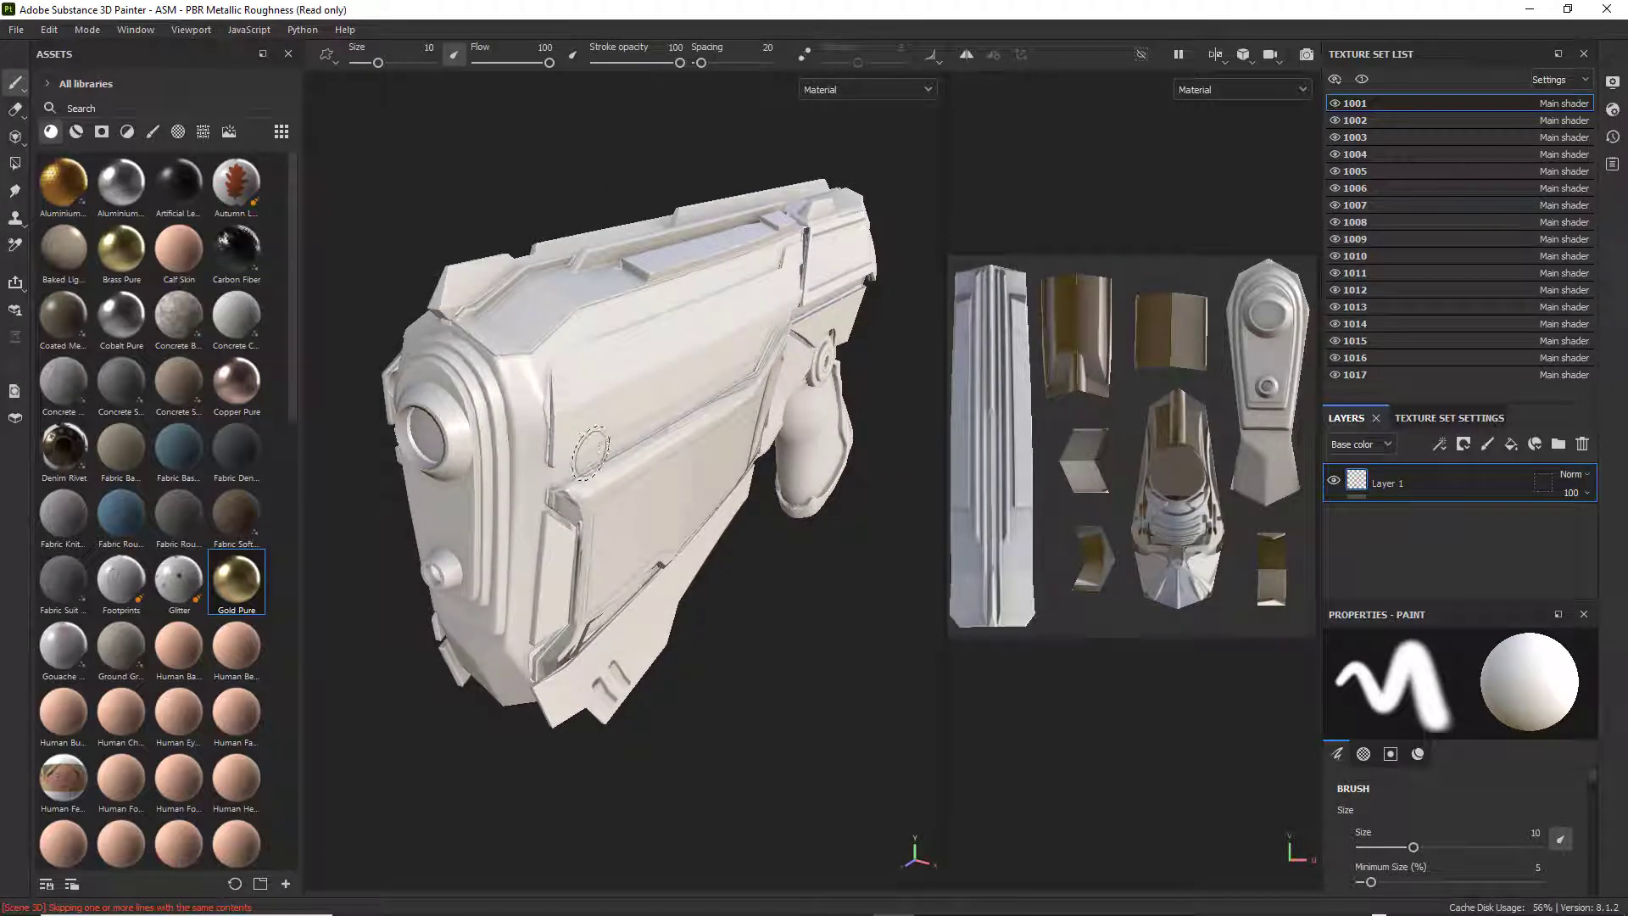
mouse_move(573, 449)
left_mouse_down("alt")
mouse_move(566, 407)
mouse_move(669, 429)
mouse_move(614, 414)
mouse_move(665, 364)
mouse_move(679, 379)
left_mouse_up("alt")
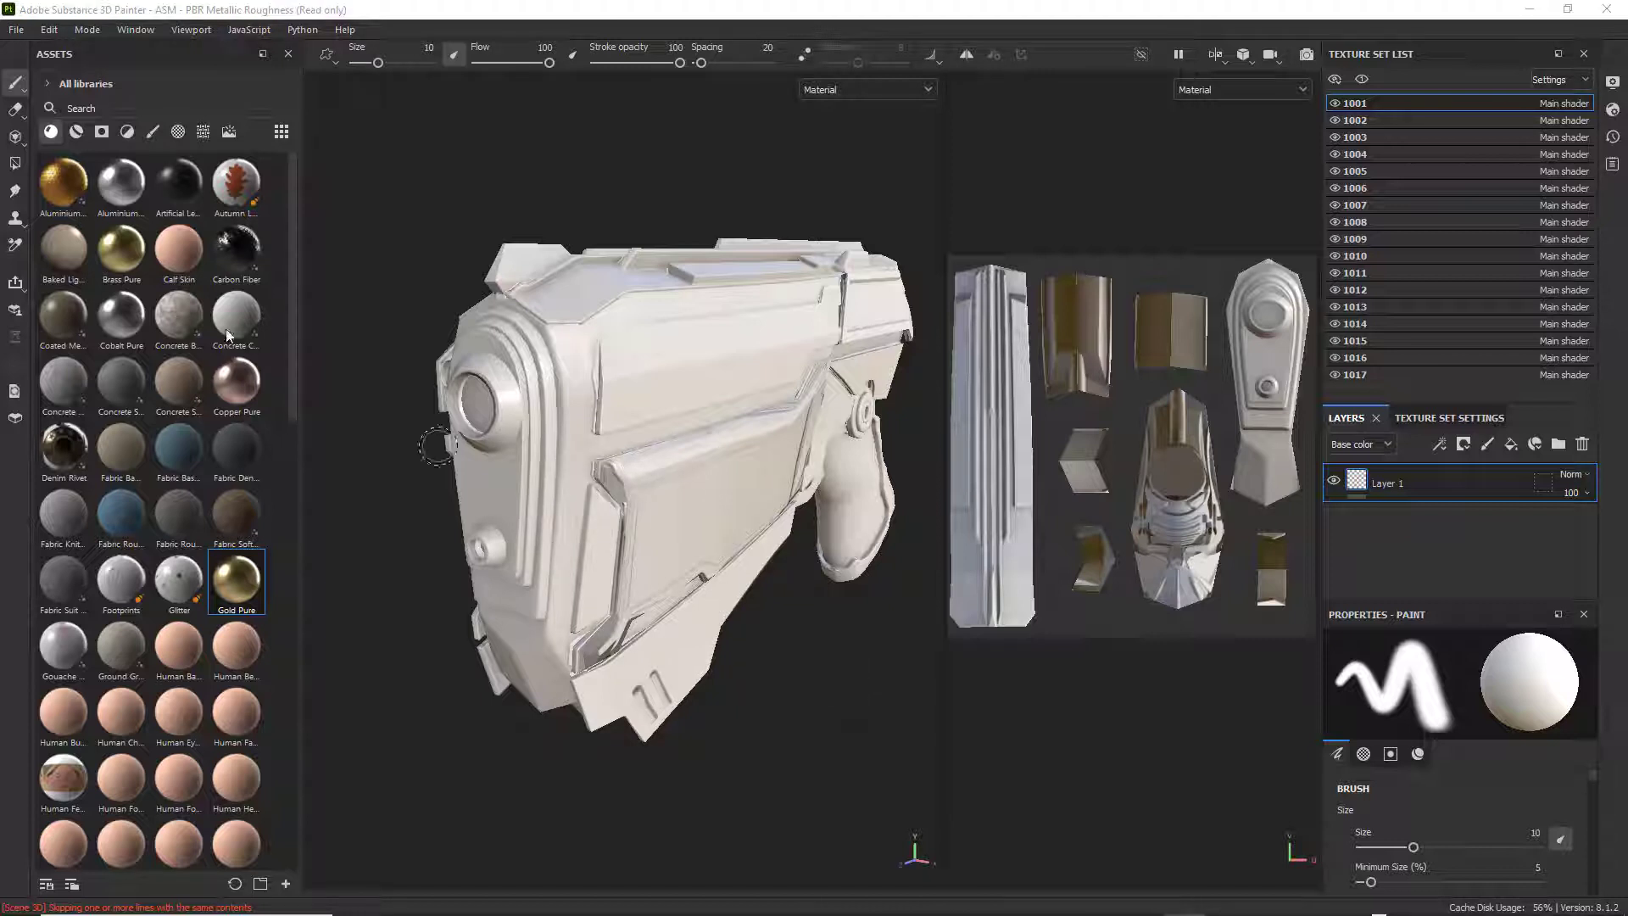
Switch the visibility of texture set 1001 off and on to identify its part of the weapon, ending with it hidden.
left_click(1335, 103)
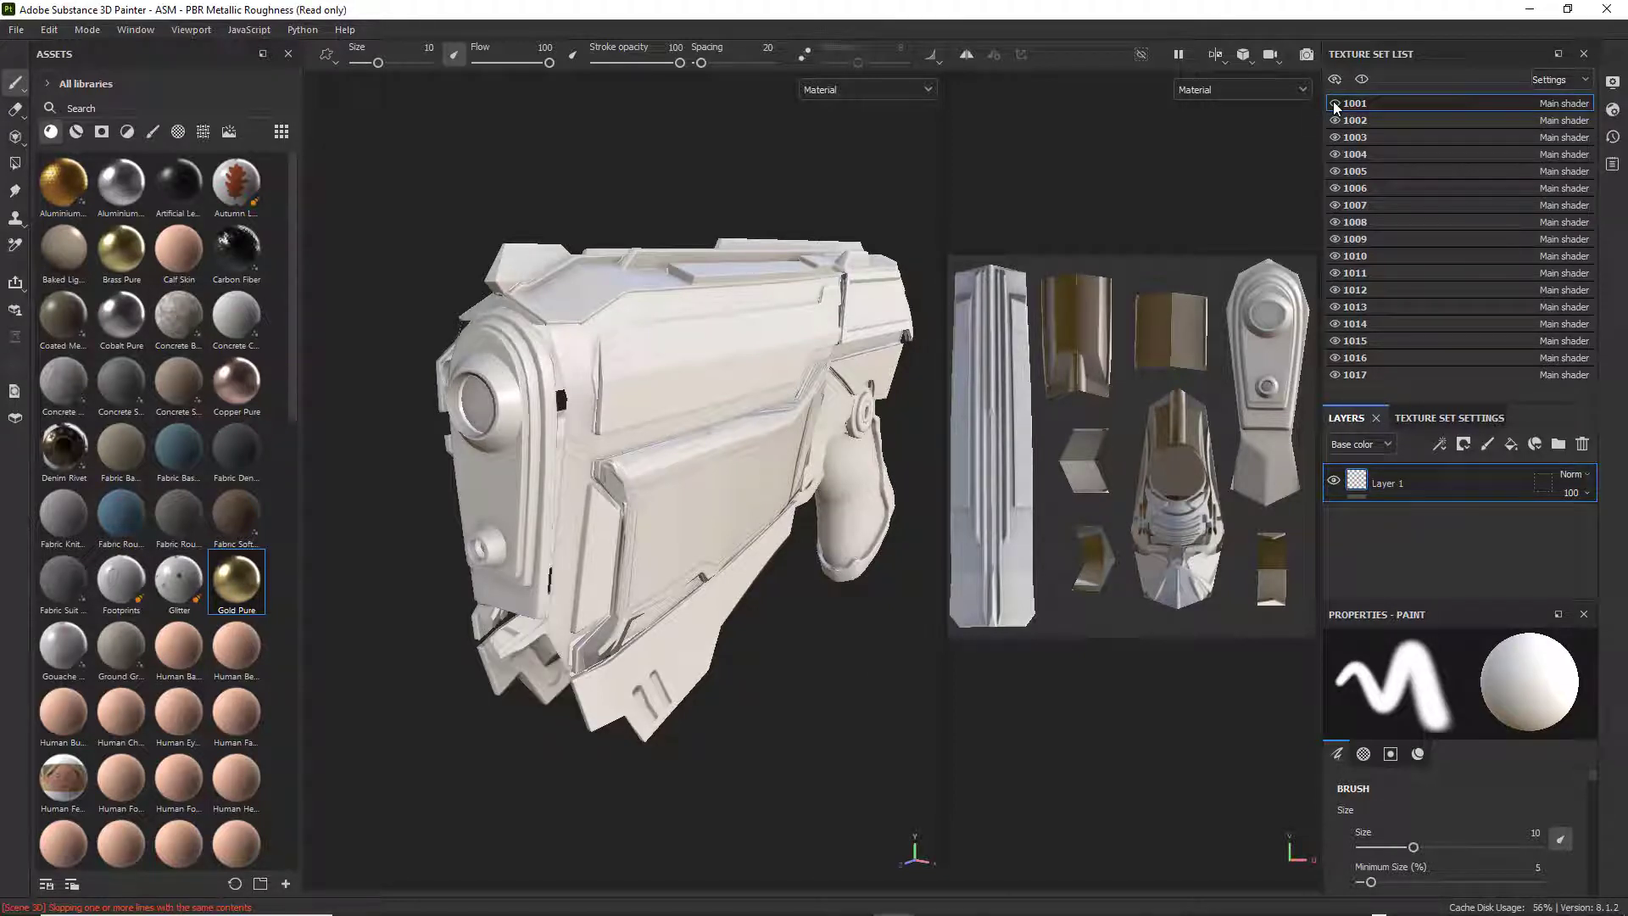
left_click(1334, 103)
left_click(1334, 103)
left_click(1334, 103)
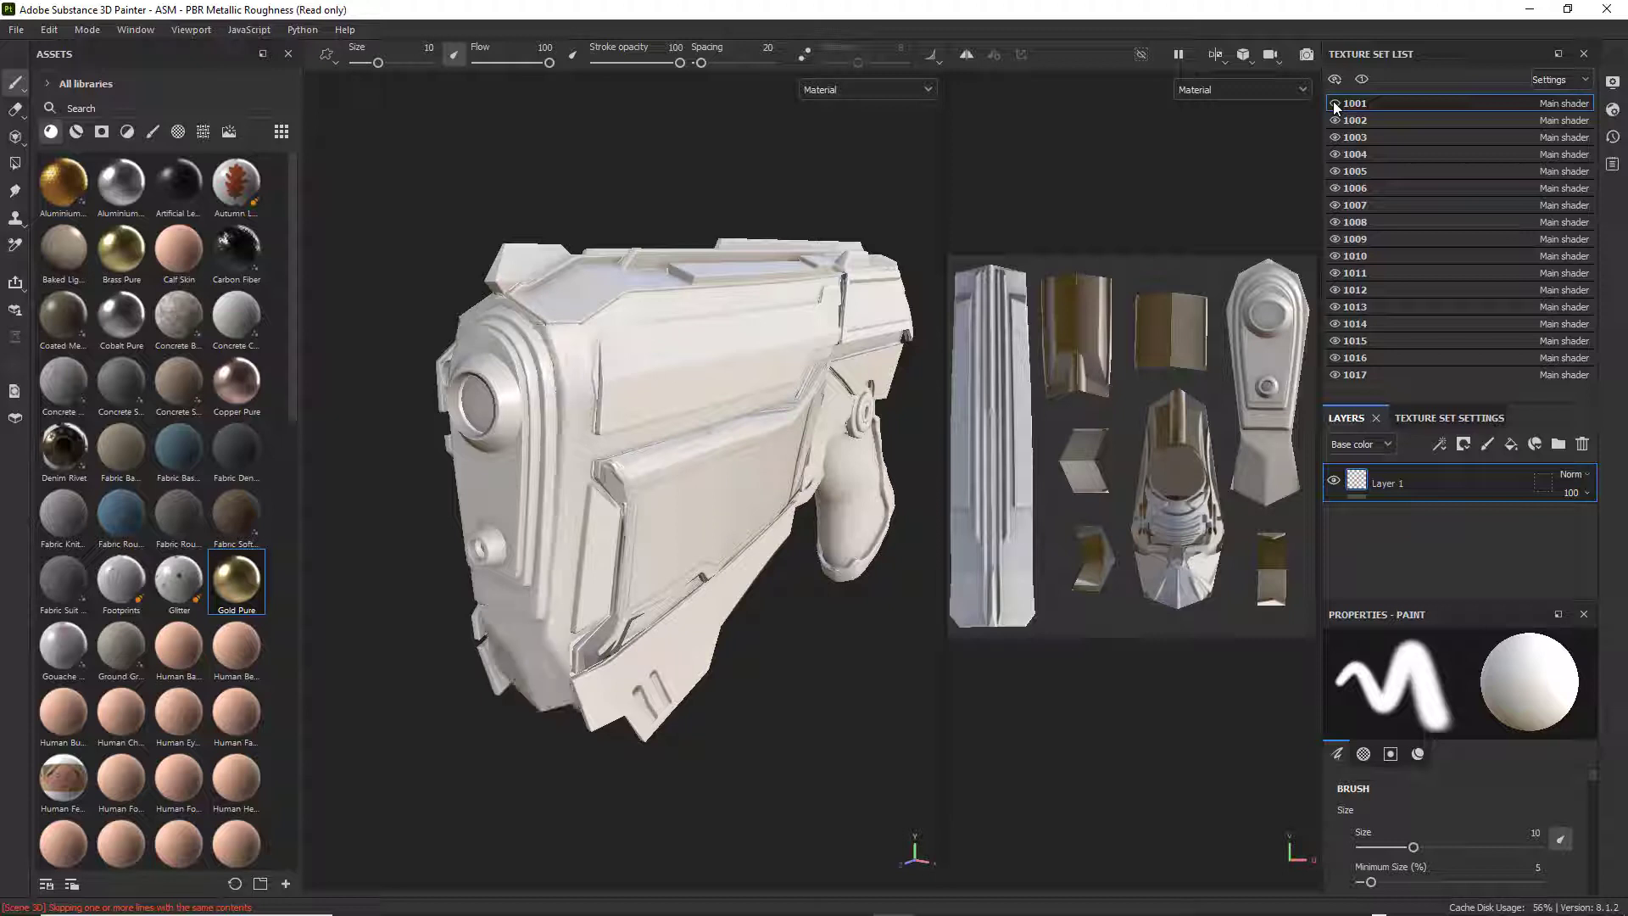
left_click(1335, 104)
left_click(1334, 103)
left_click(1335, 103)
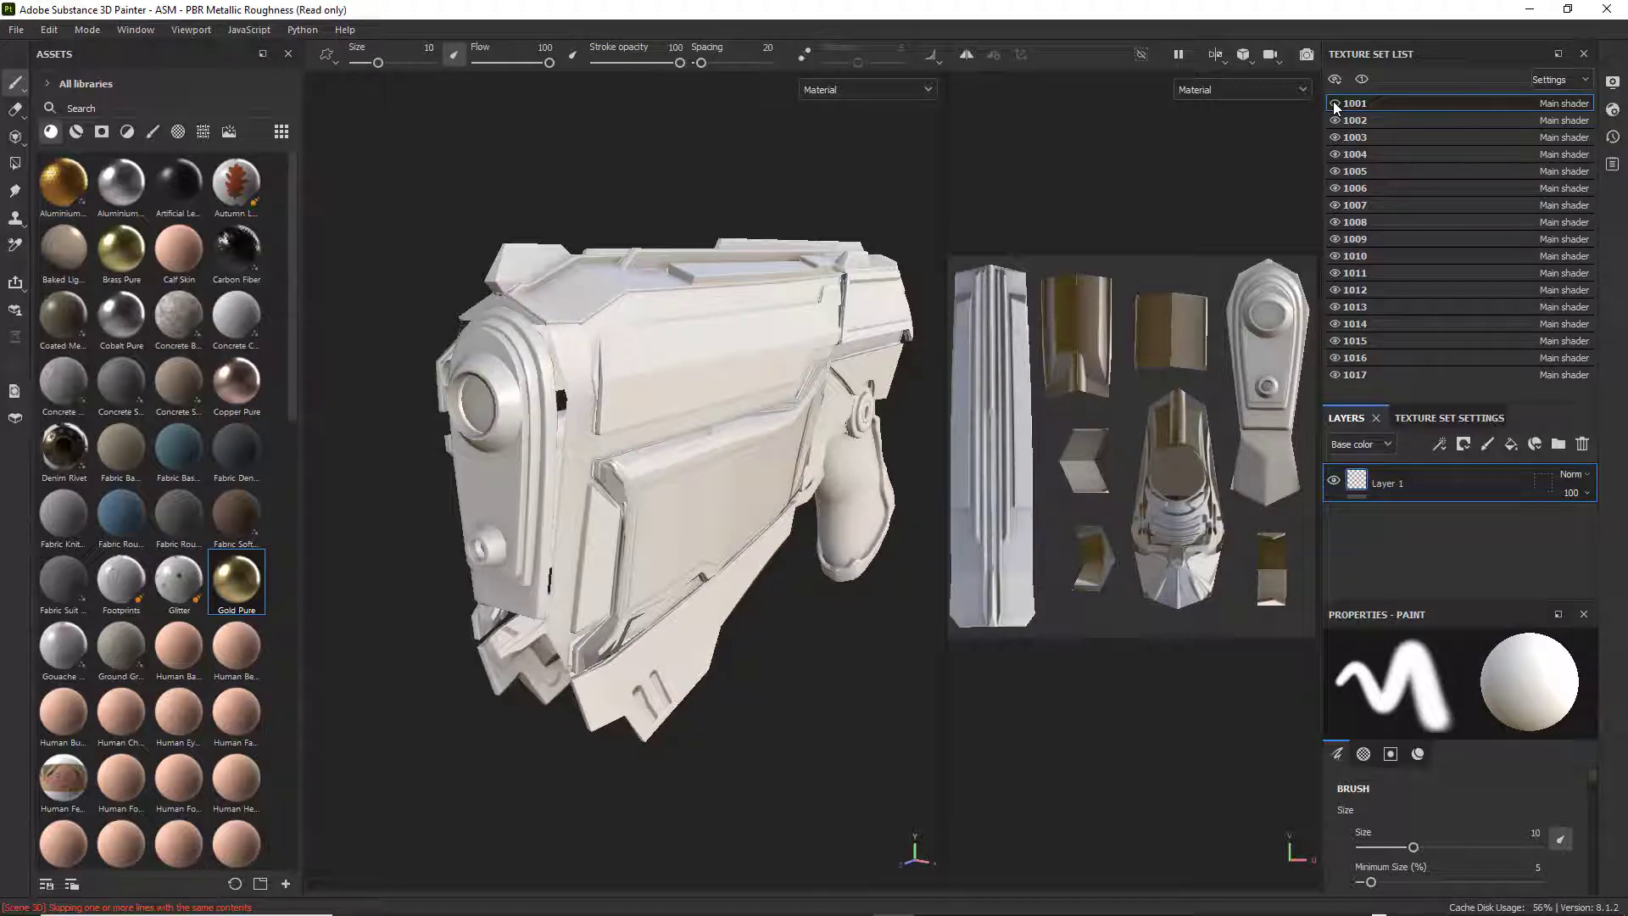
left_click(1334, 104)
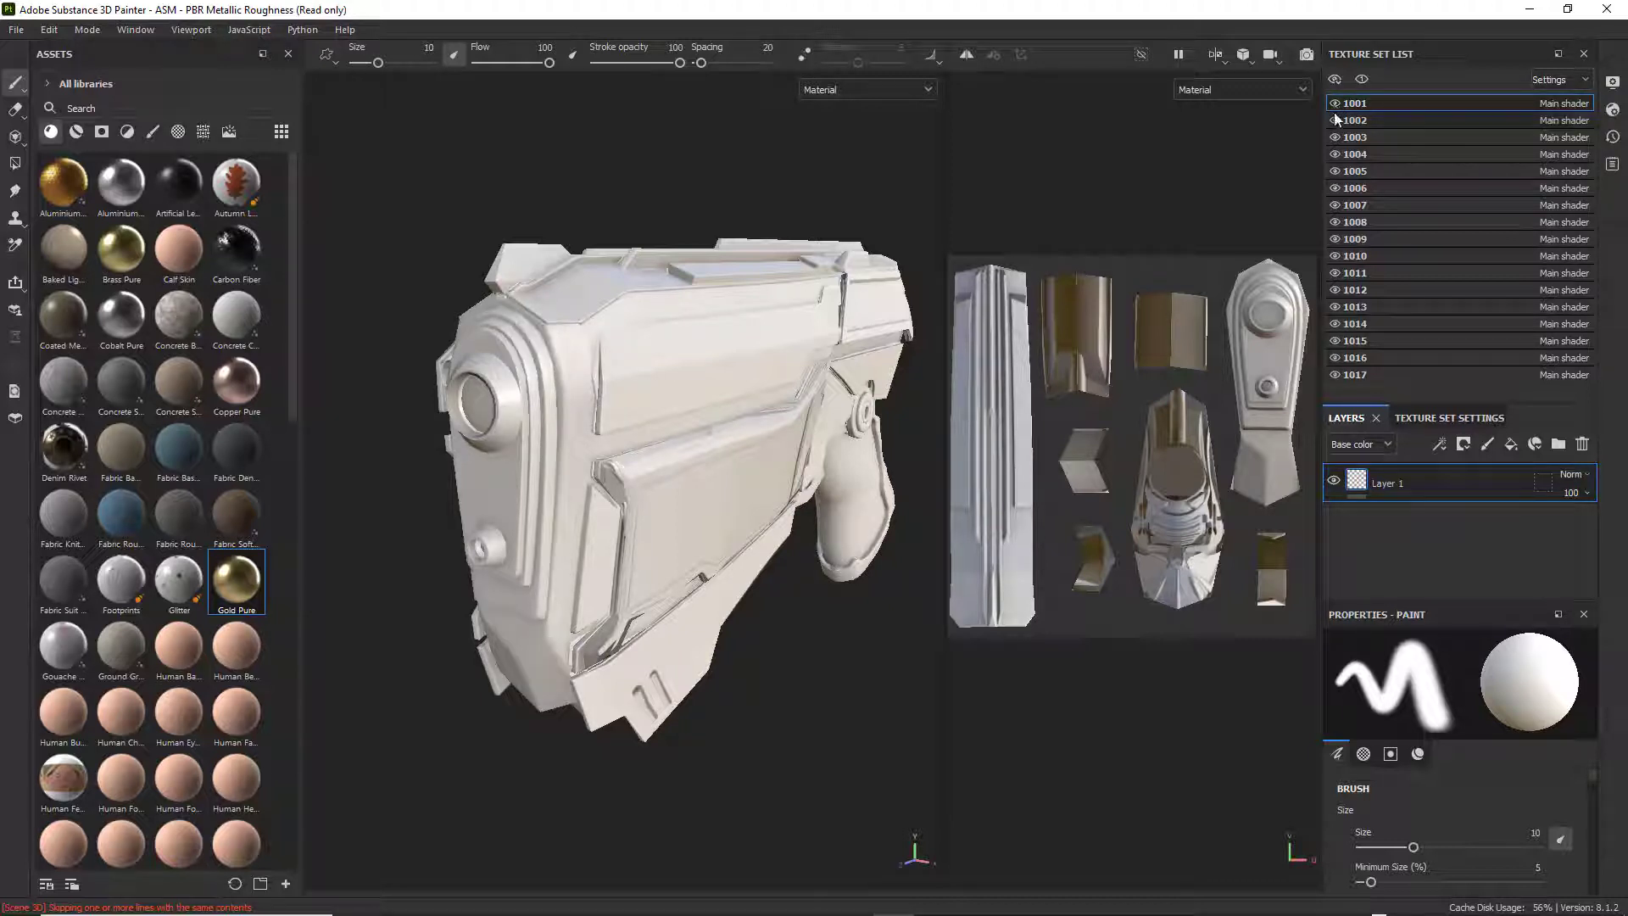
left_click(1336, 104)
Hide and show texture sets 1002 and 1003 in turn to identify which weapon parts they cover.
left_click(1334, 120)
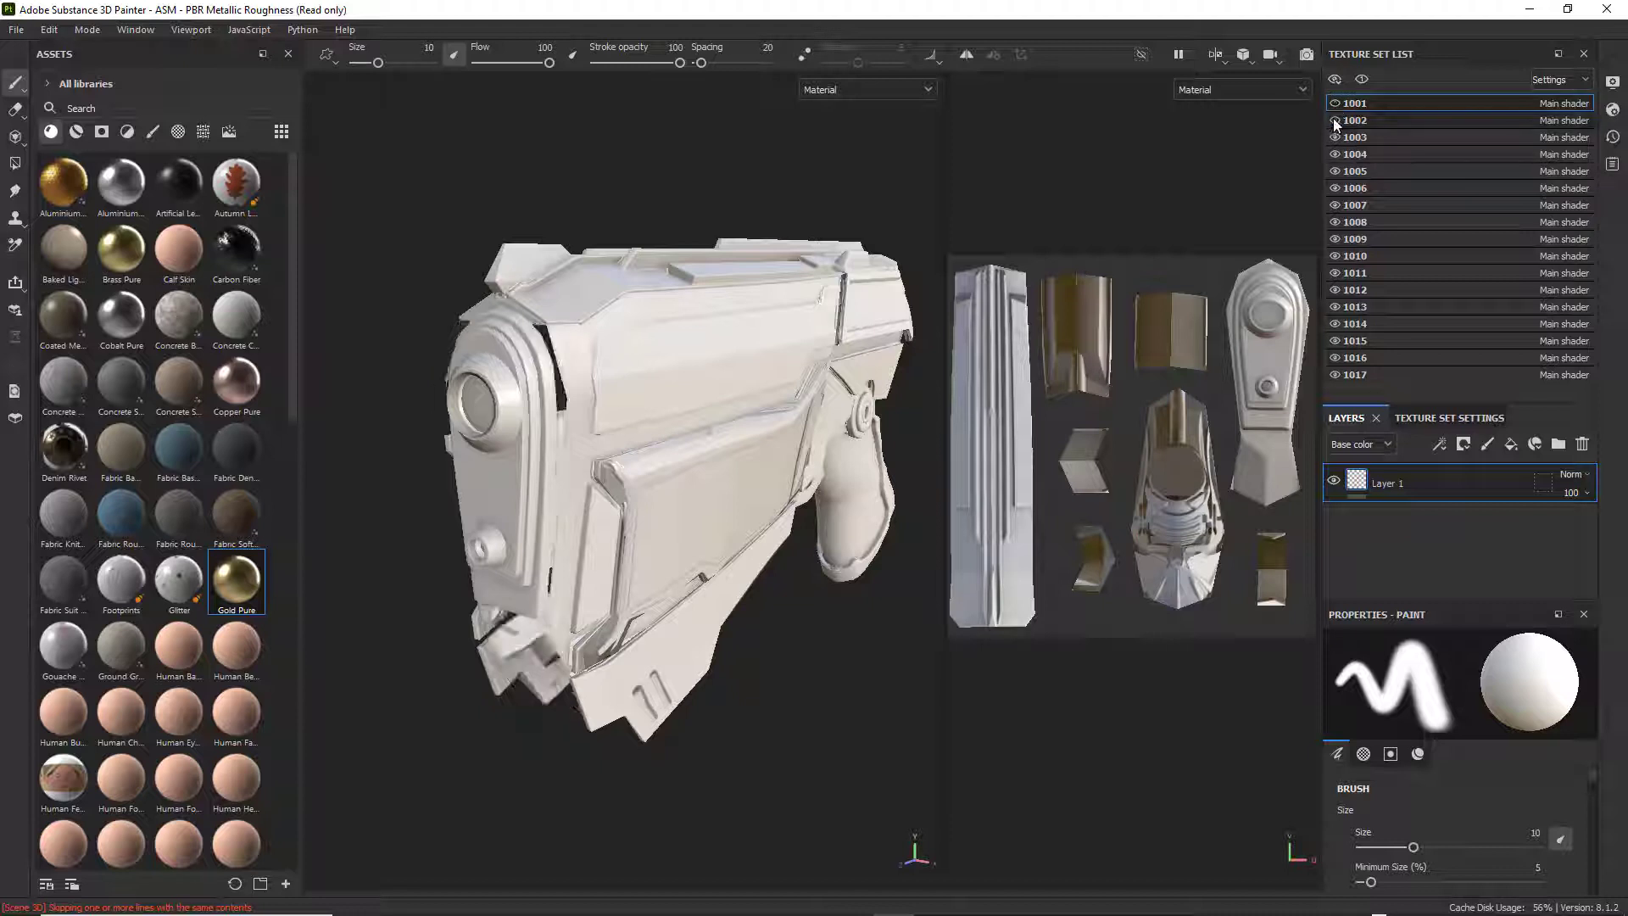
left_click(1334, 120)
left_click(1336, 121)
left_click(1336, 121)
left_click(1336, 138)
left_click(1336, 137)
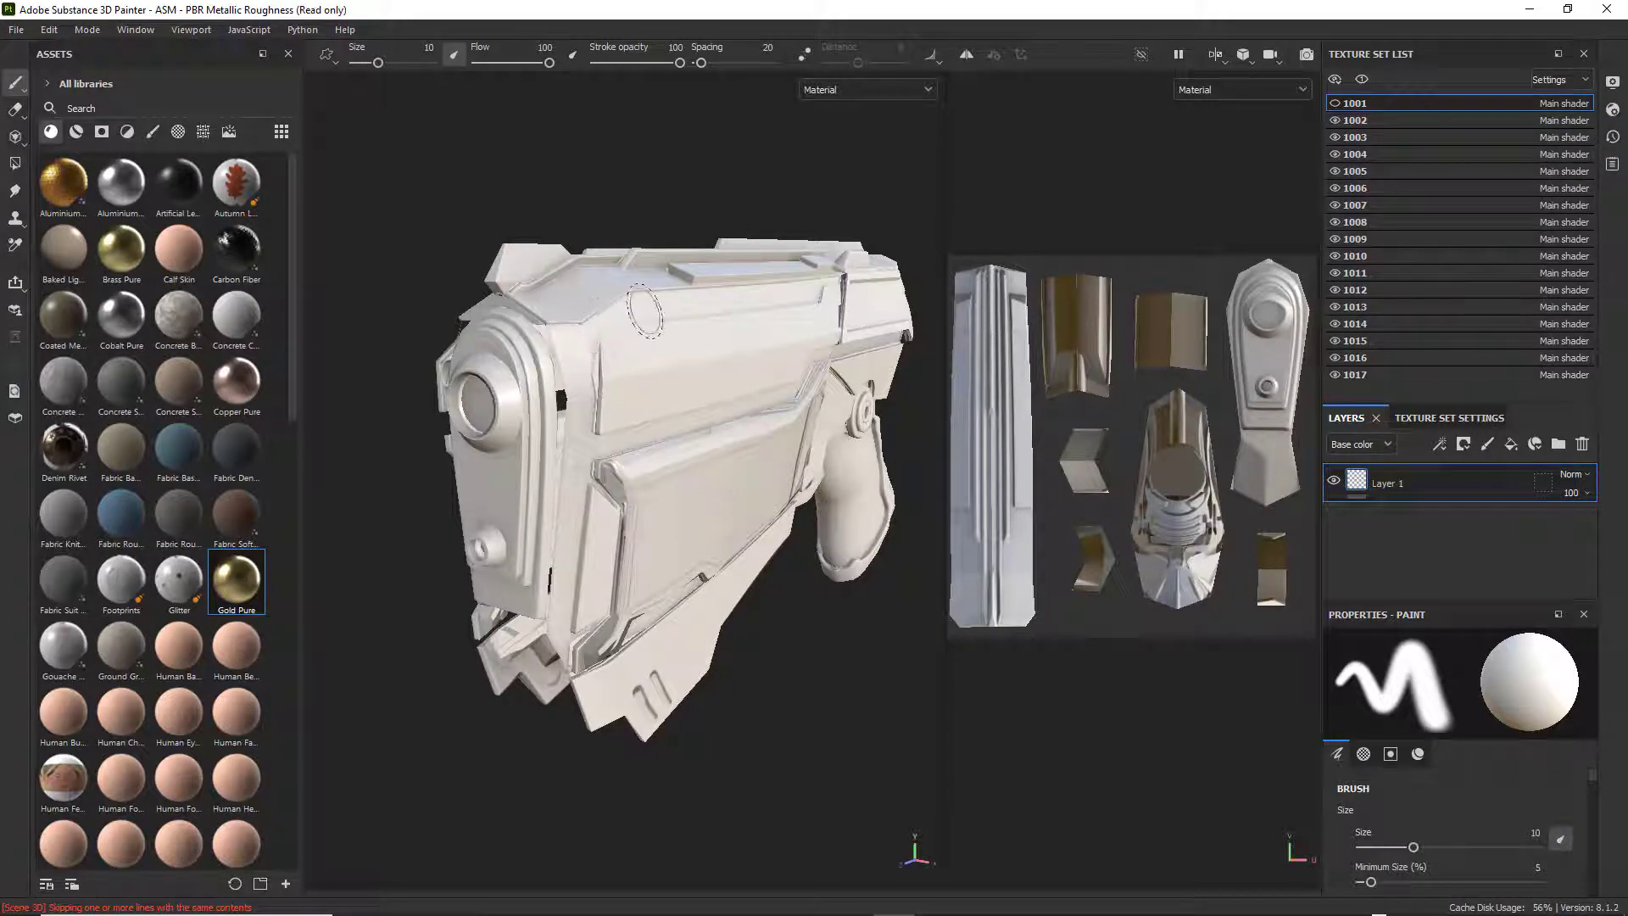
Show texture set 1001 again, and hide and show set 1017 to identify the weapon part it covers.
left_click(1335, 104)
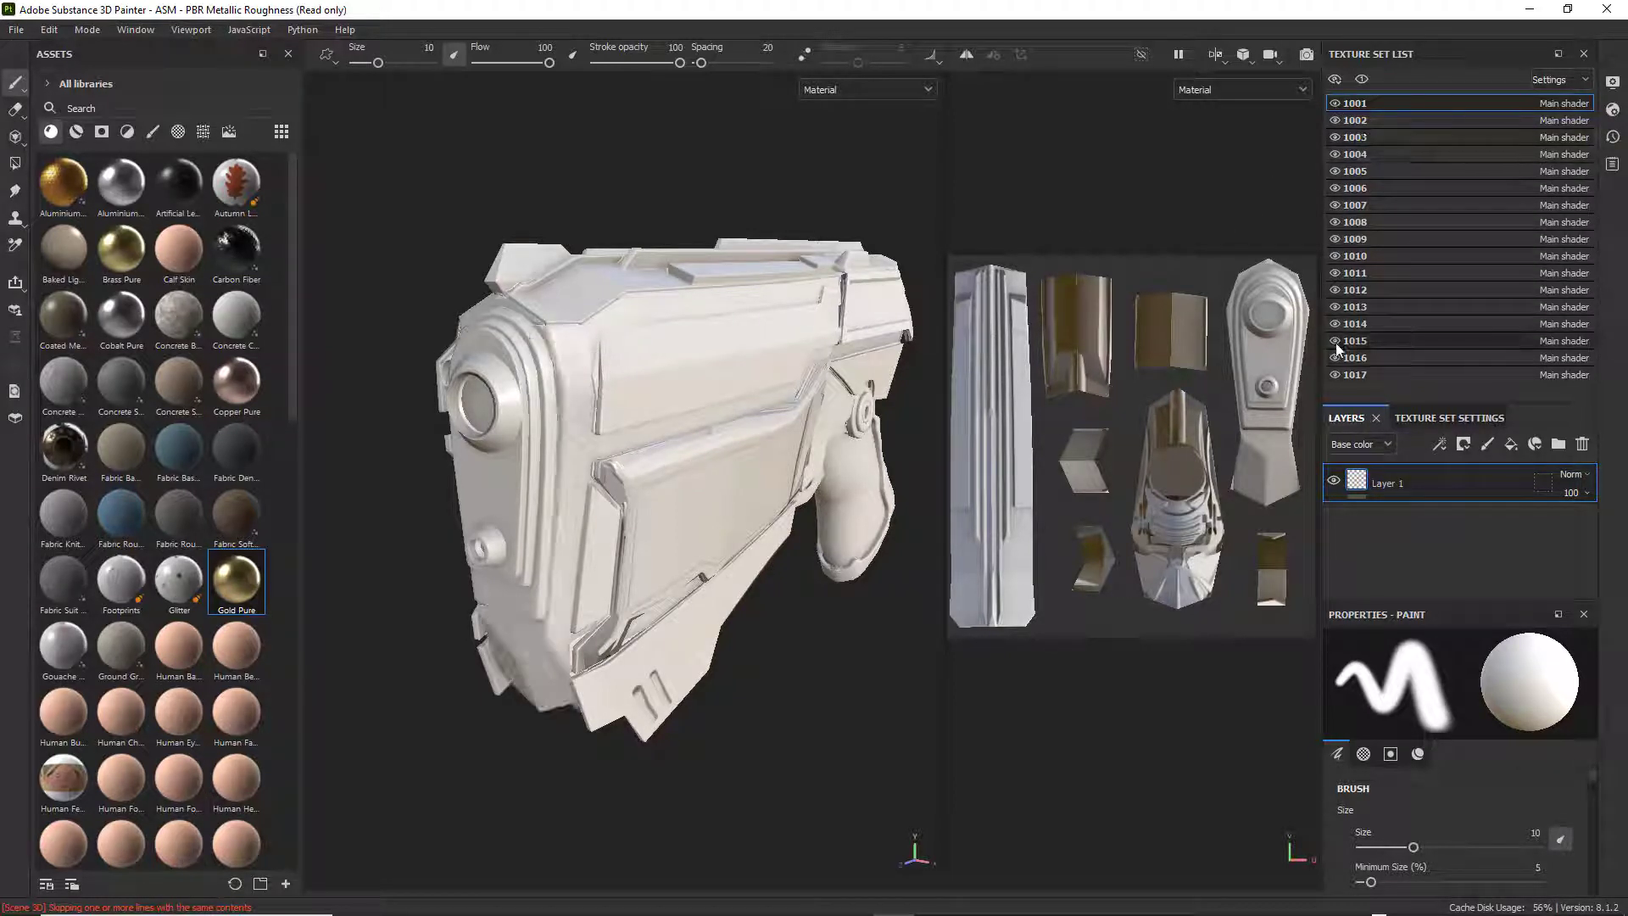
left_click(1334, 375)
left_click(1334, 375)
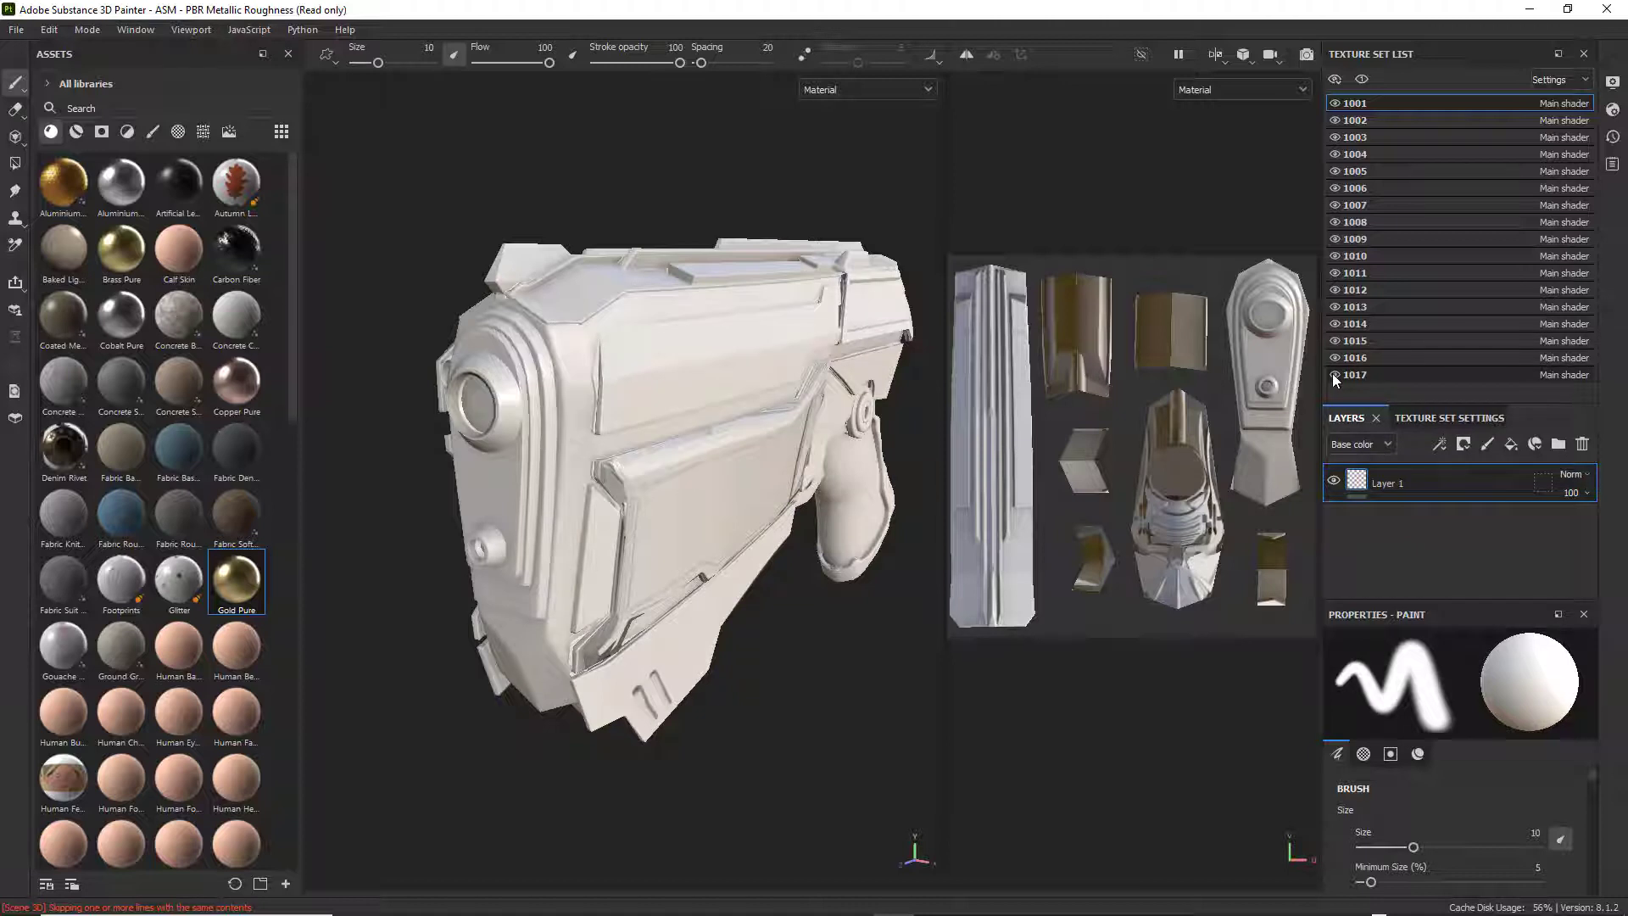
left_click(1334, 375)
left_click(1336, 375)
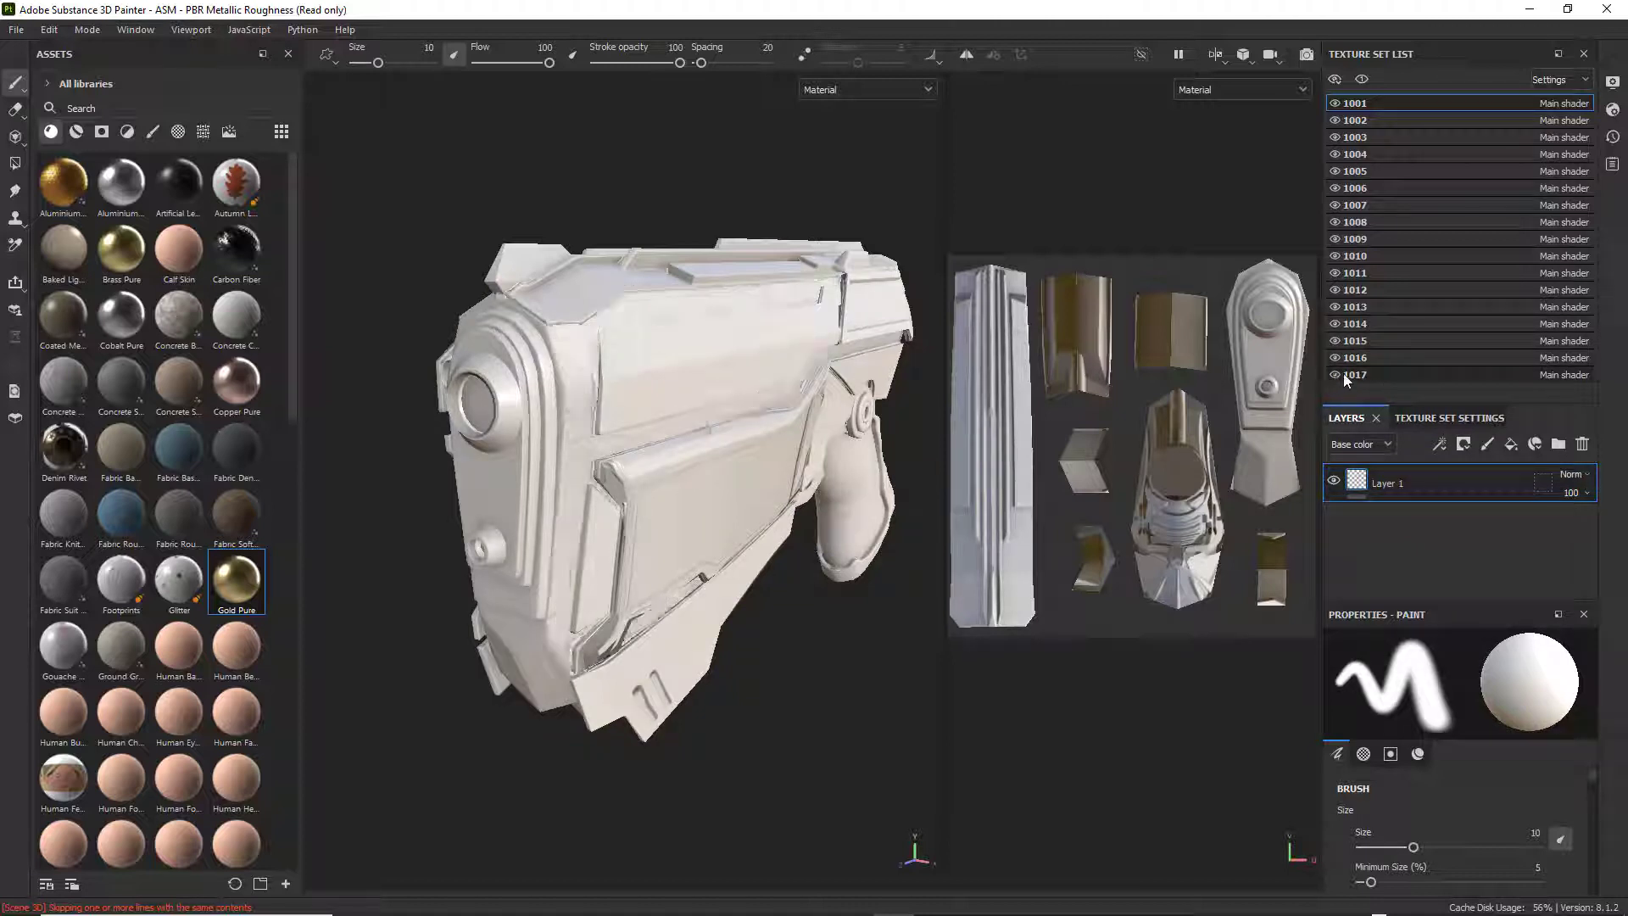
Select texture set 1017 and remove the baked normal map from its mesh maps.
left_click(1396, 374)
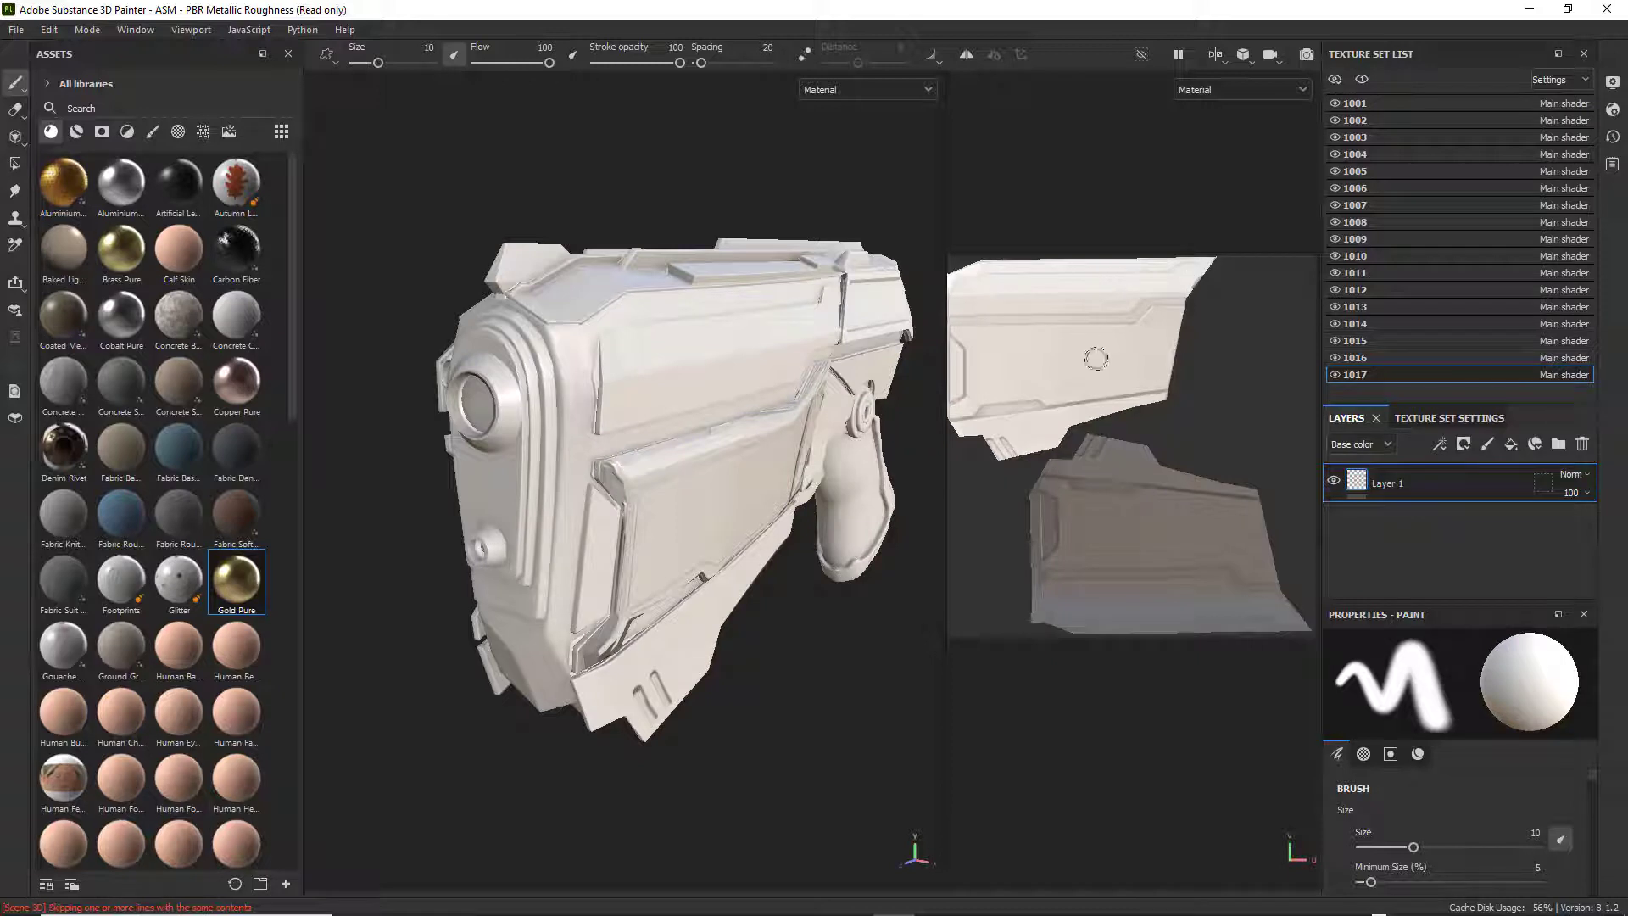
scroll(1111, 365, "down", 3)
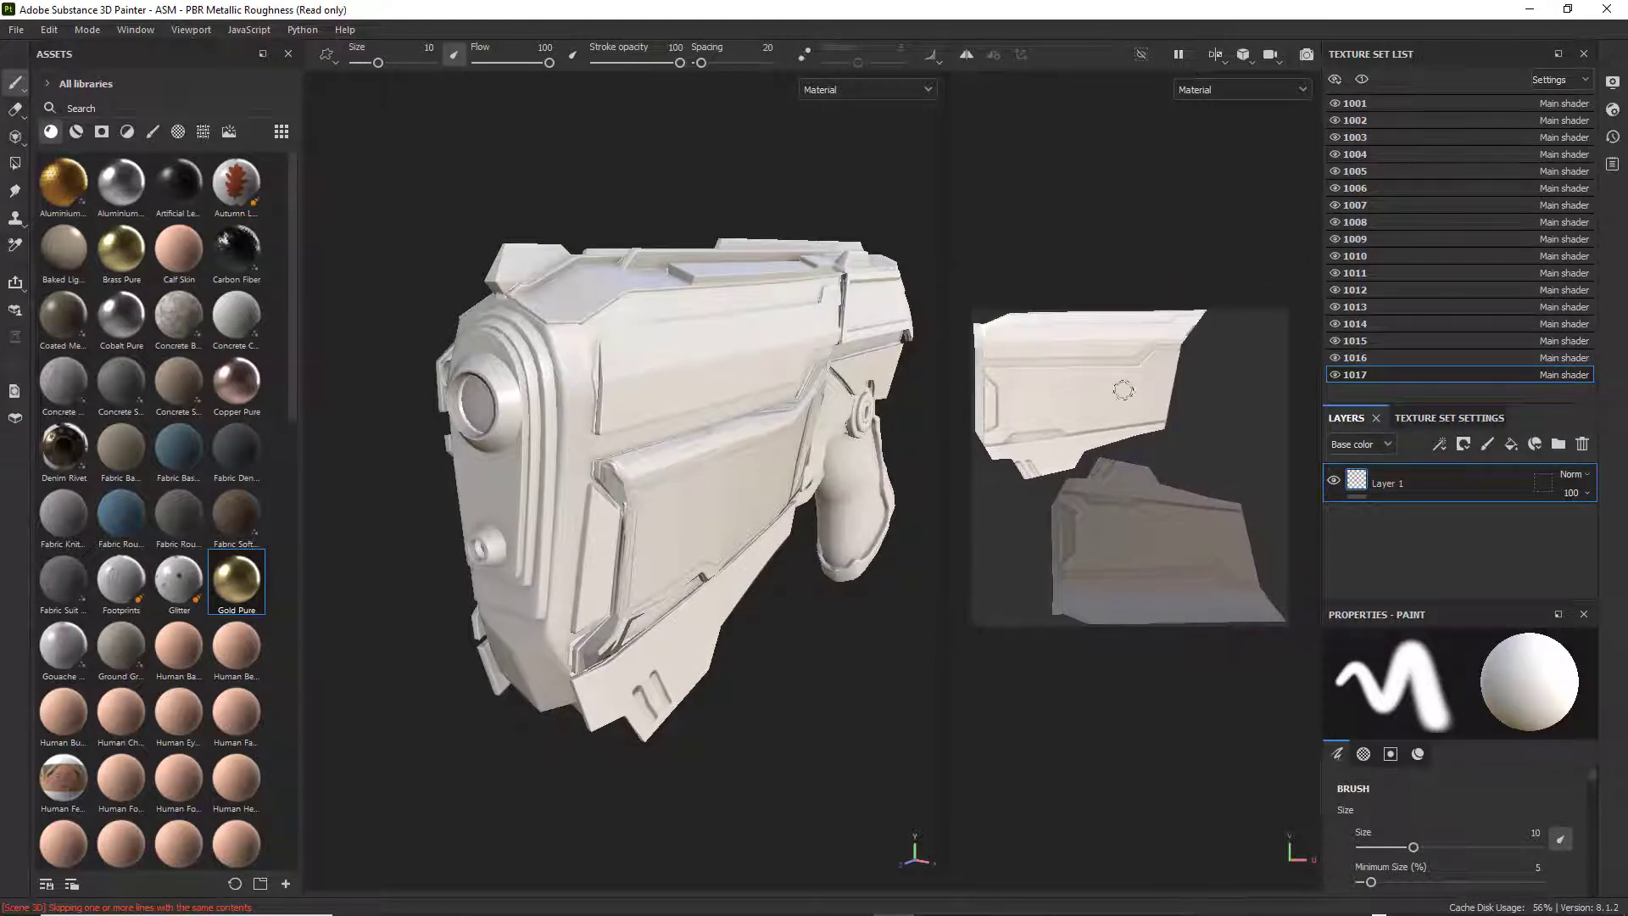
middle_click_drag(1124, 390, 1111, 390)
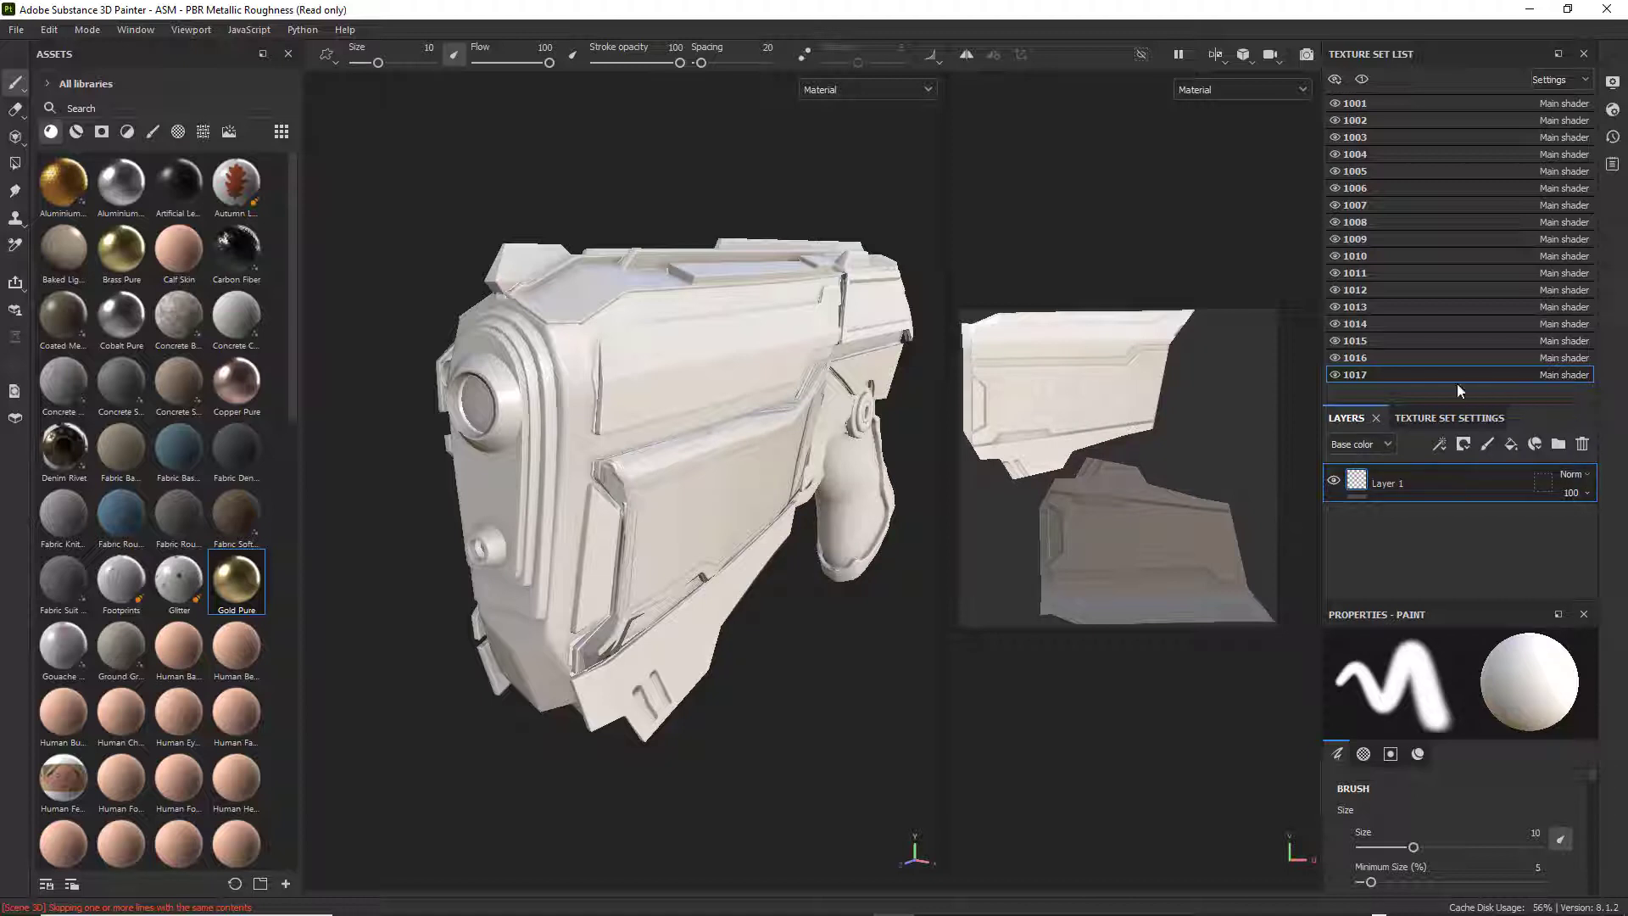
left_click(1422, 419)
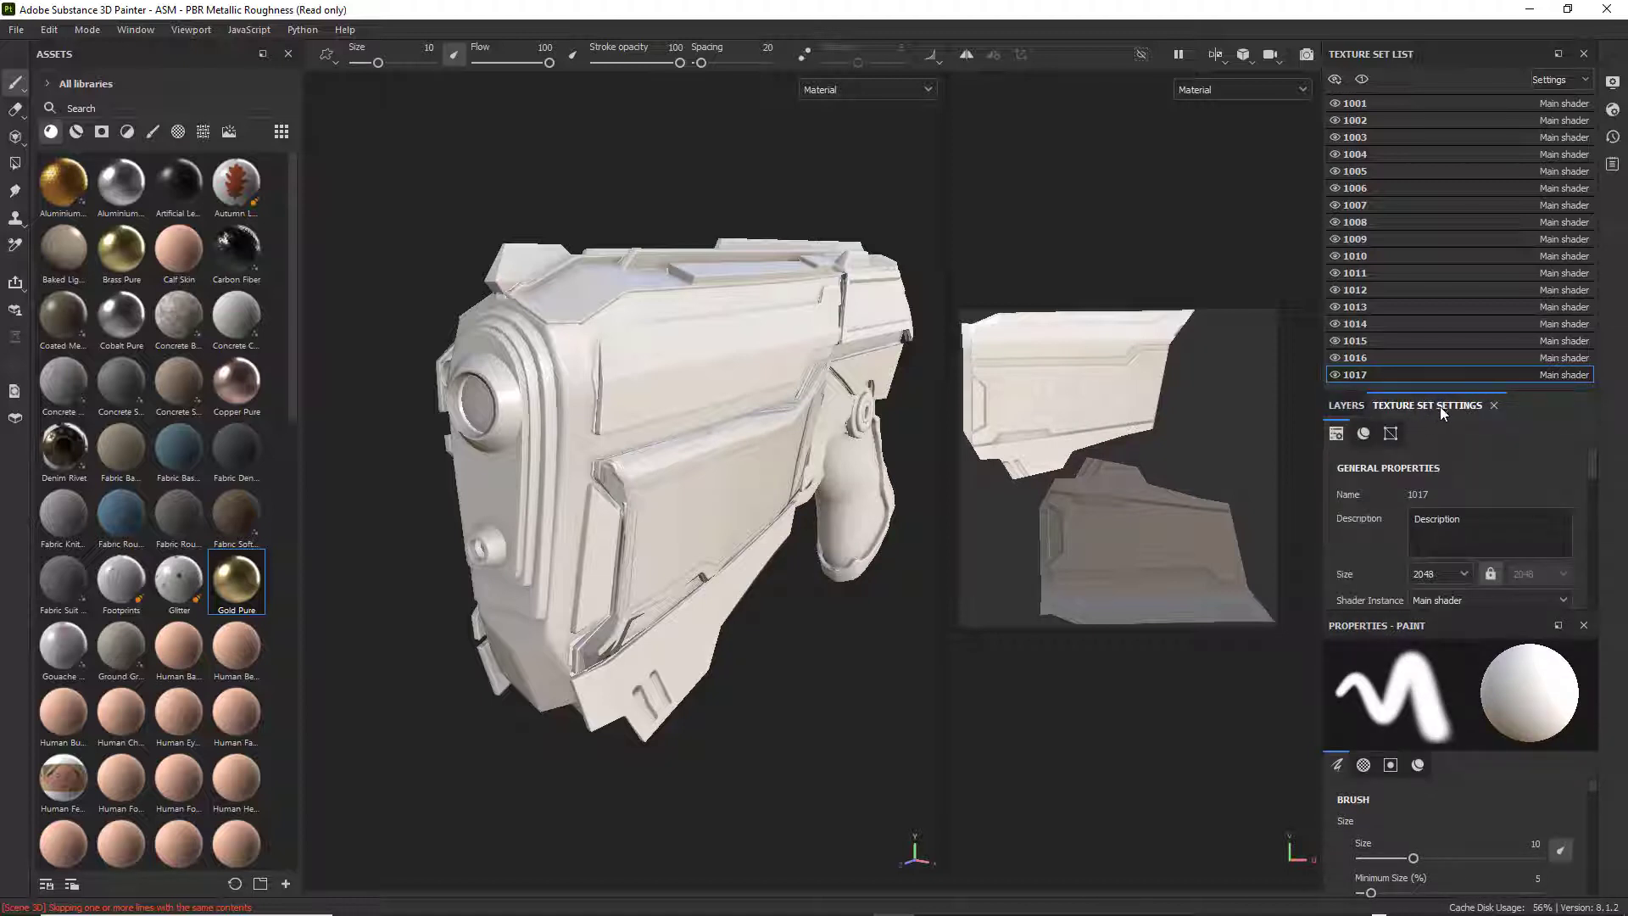
scroll(1494, 550, "down", 10)
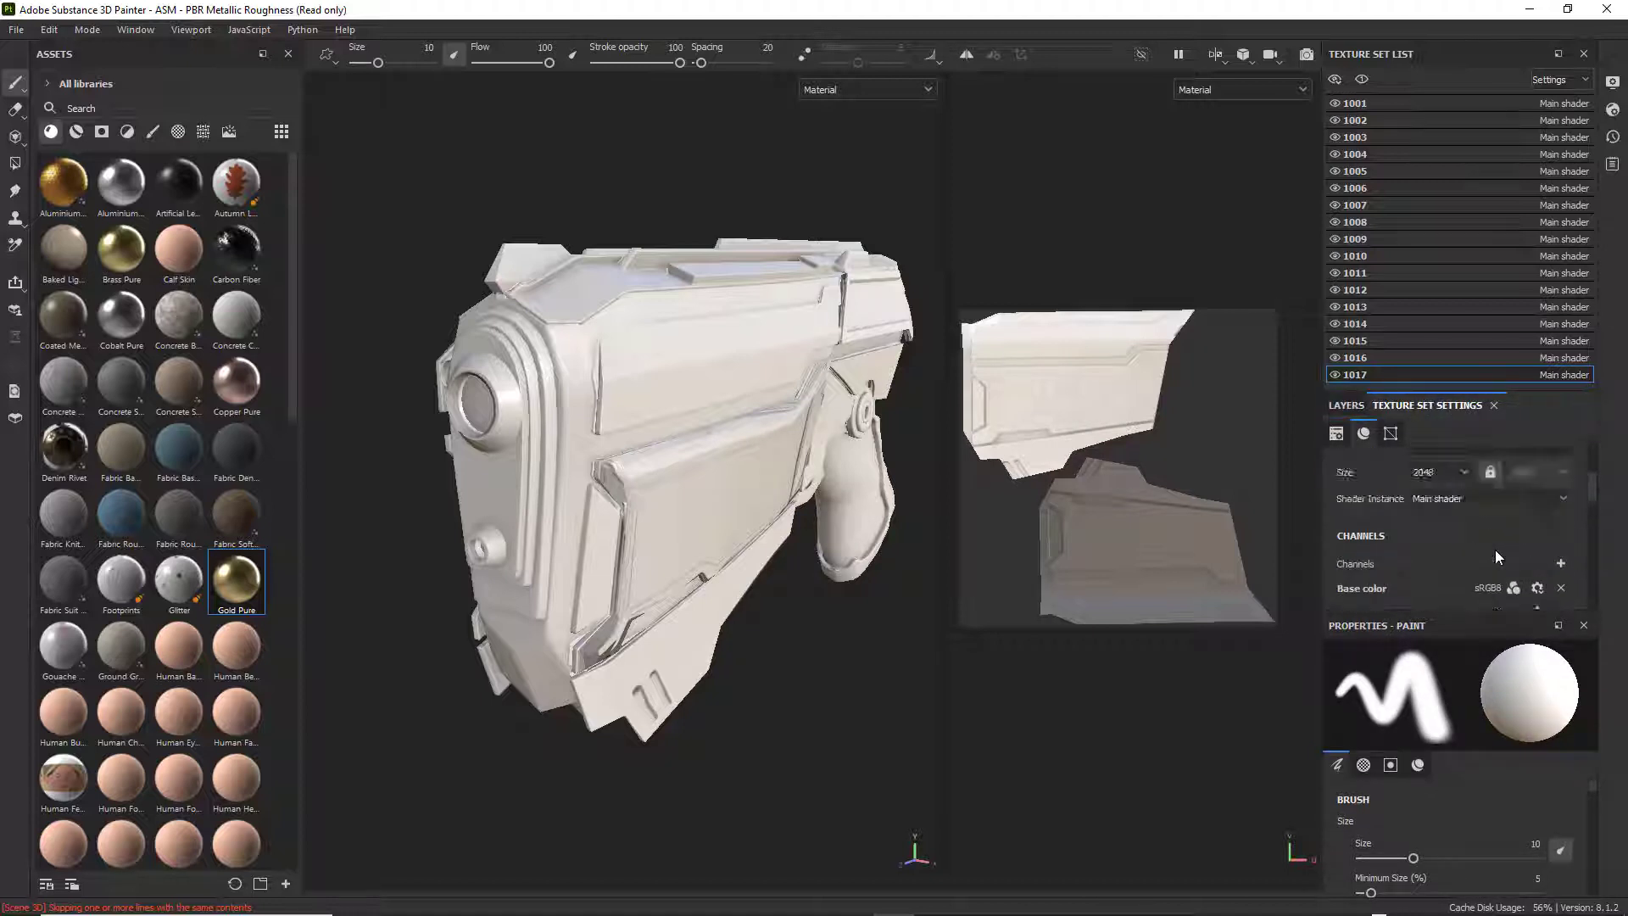
scroll(1495, 545, "up", 10)
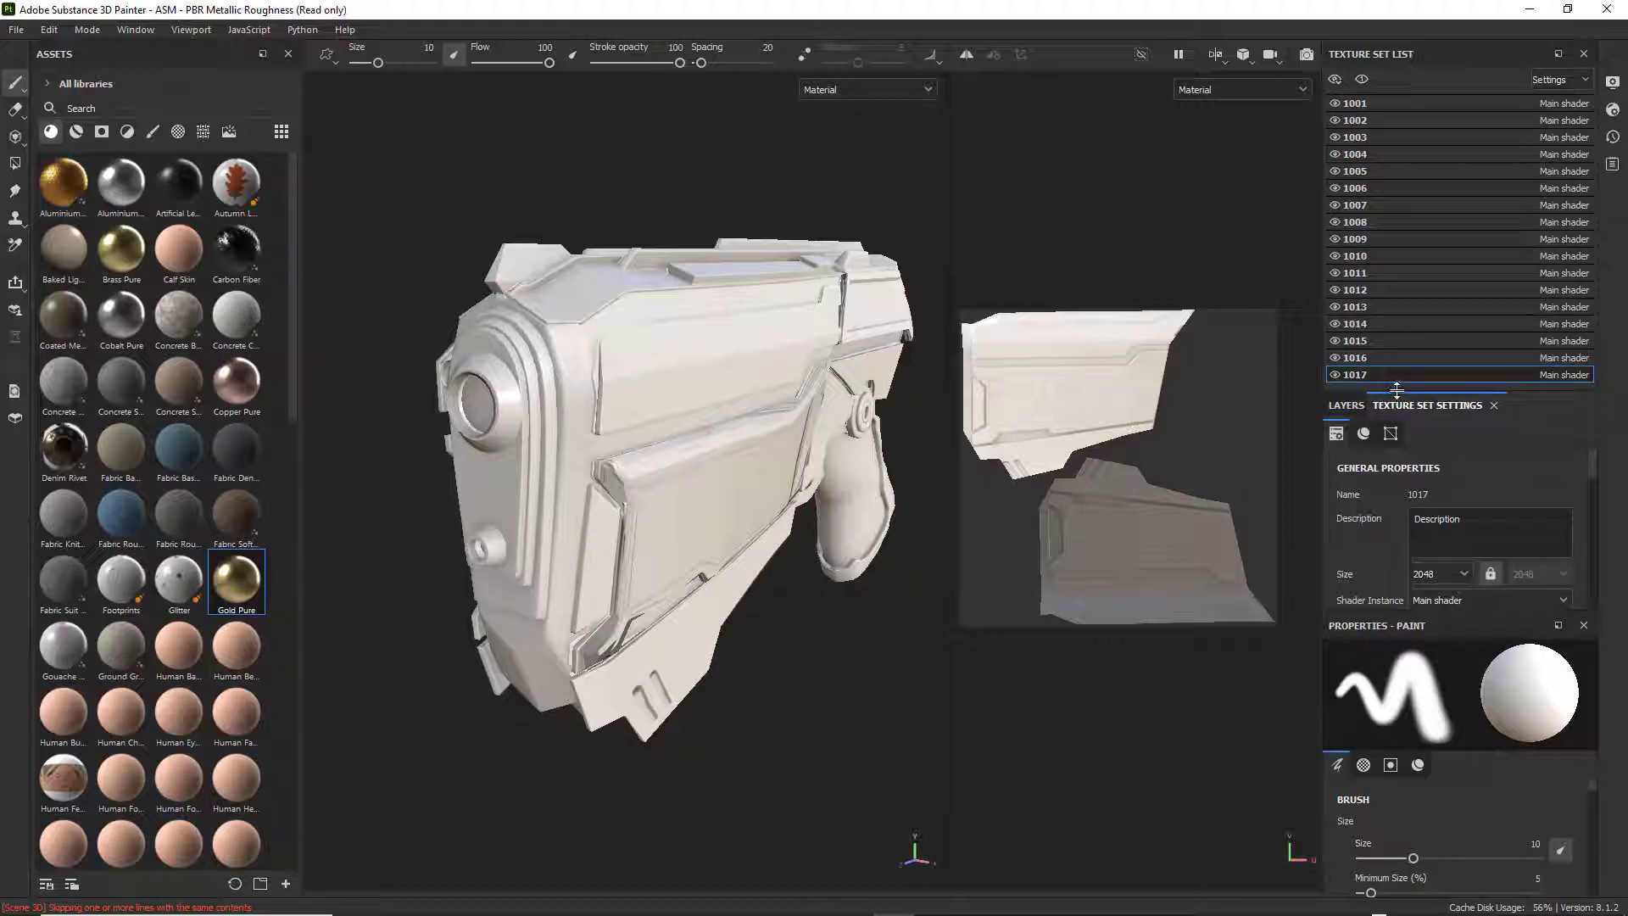
left_click_drag(1397, 390, 1401, 140)
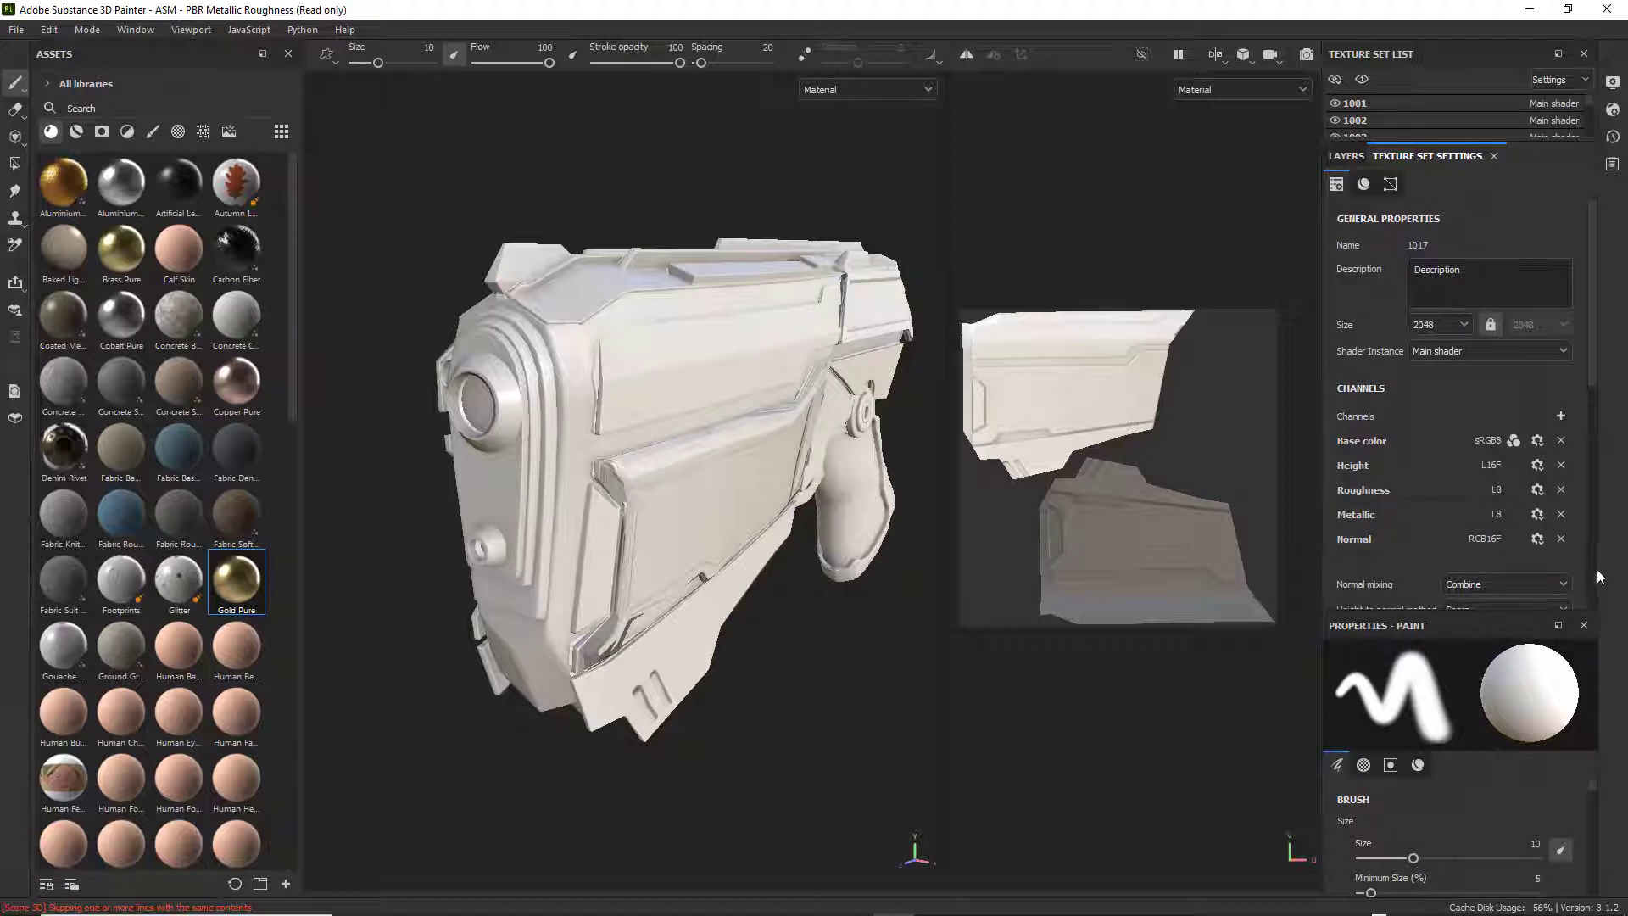
scroll(1570, 557, "down", 5)
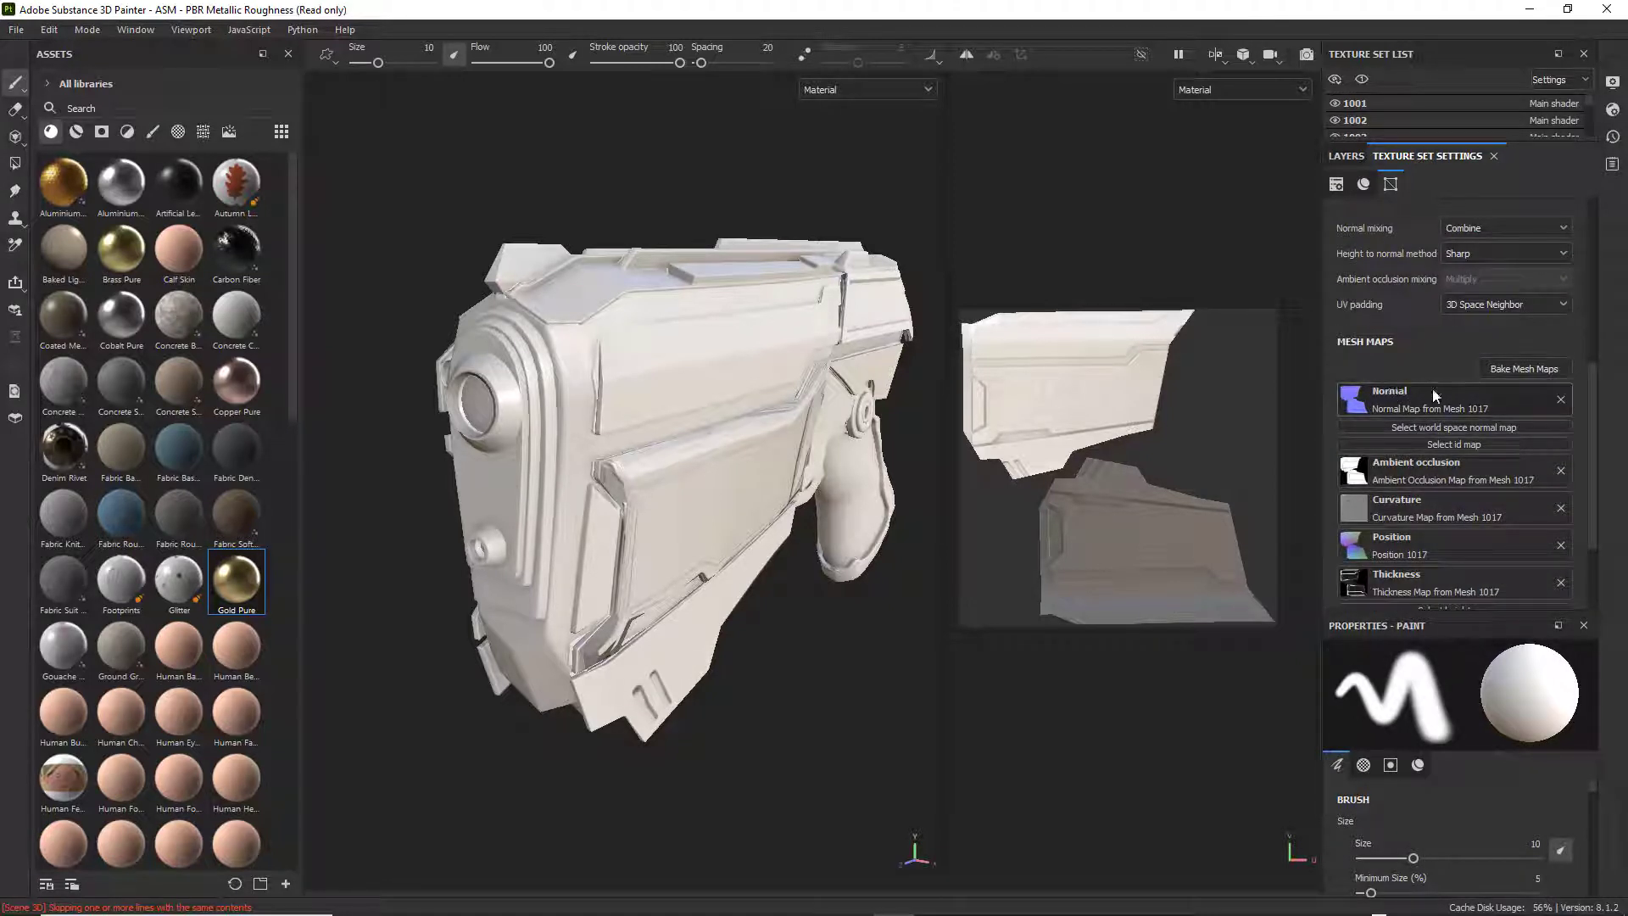
left_click(1562, 400)
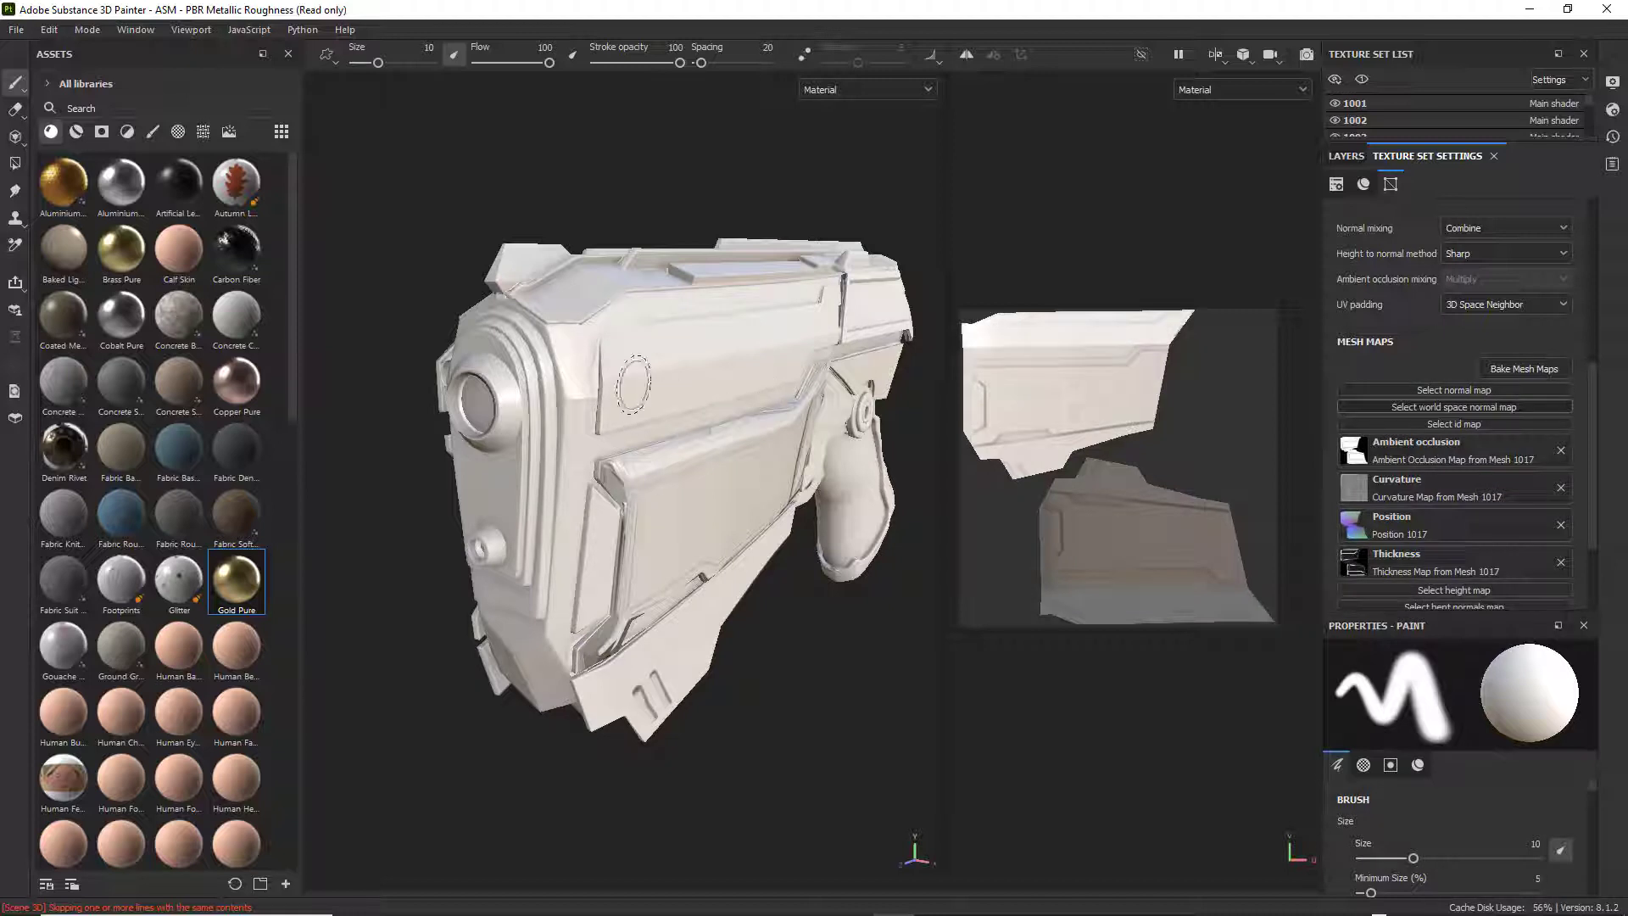
Remove the baked ambient occlusion map from texture set 1017's mesh maps.
scroll(632, 384, "up", 3)
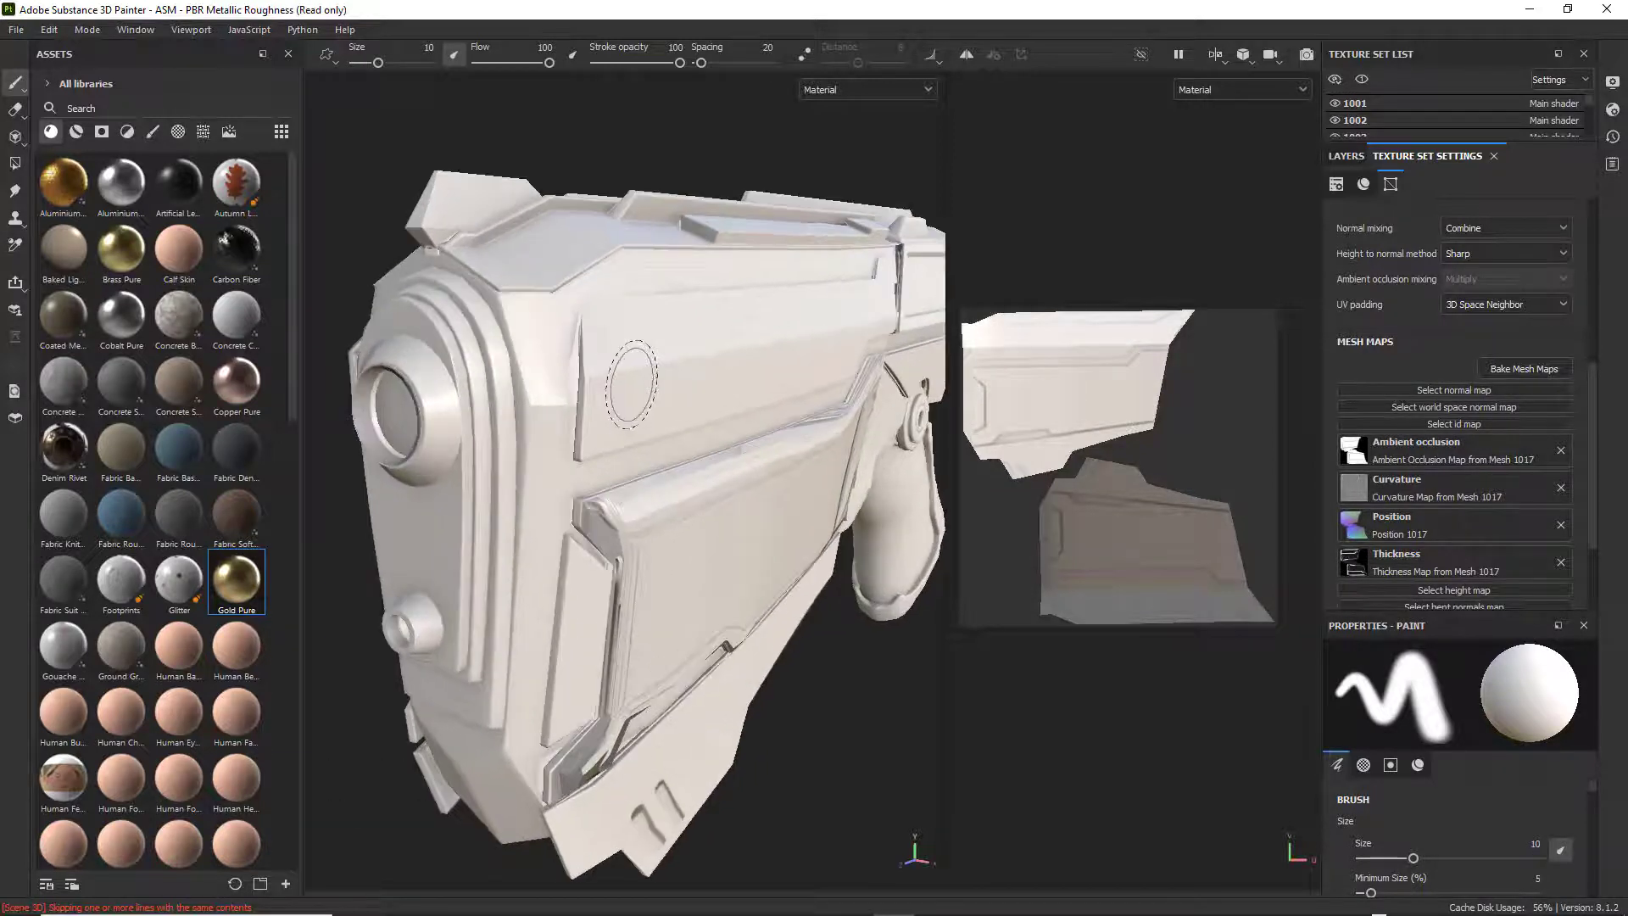
scroll(632, 384, "up", 1)
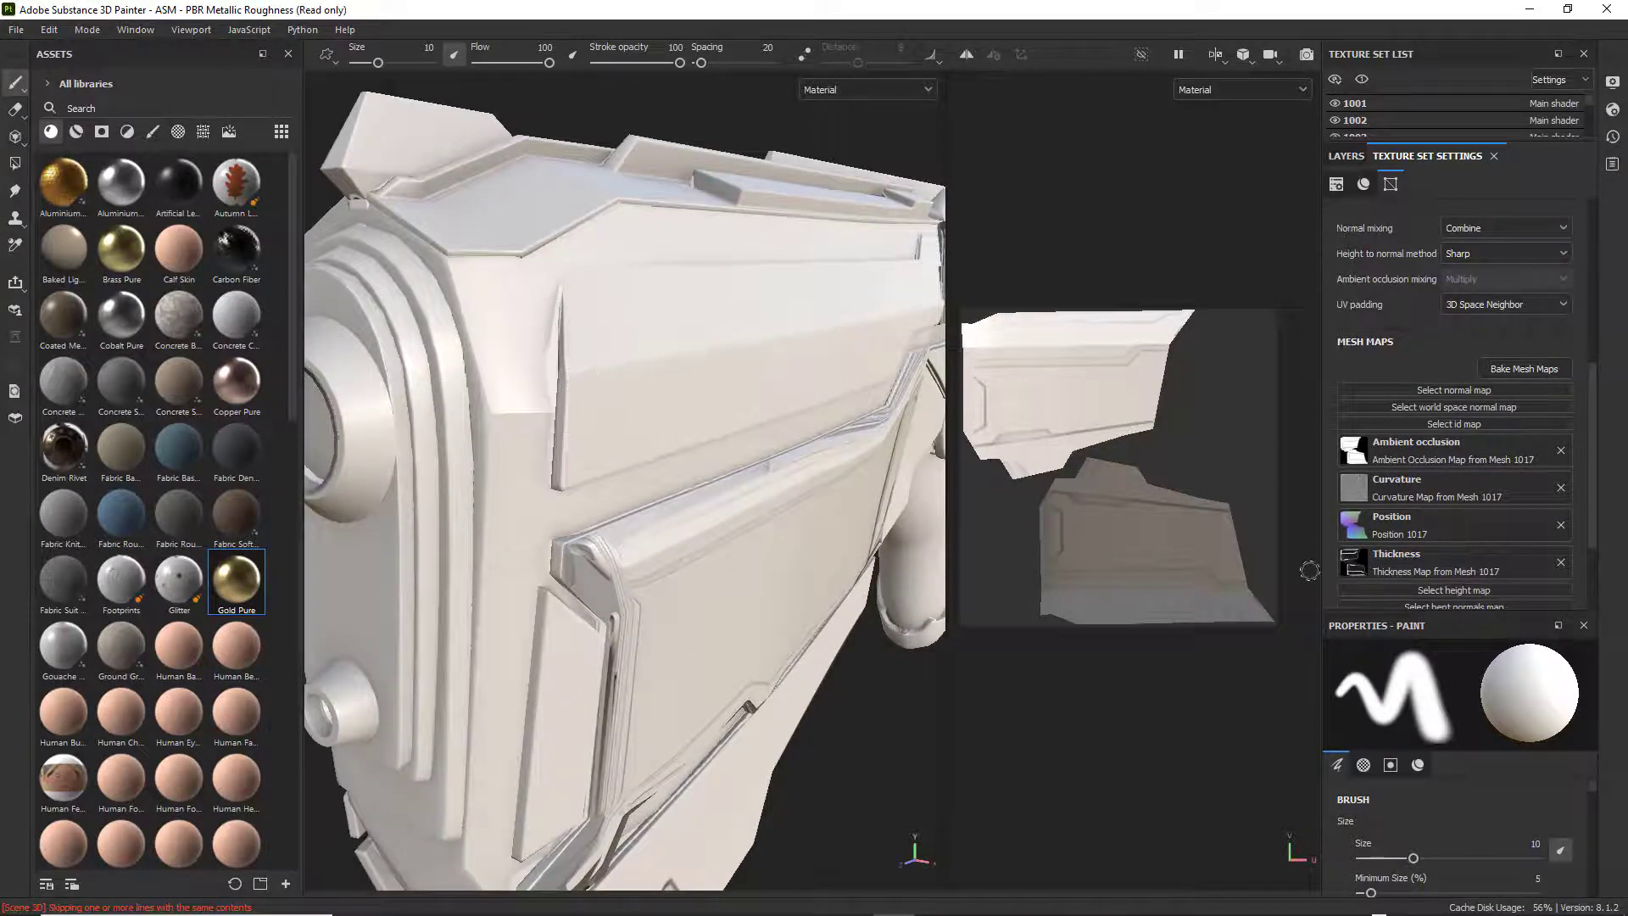
left_click(1561, 451)
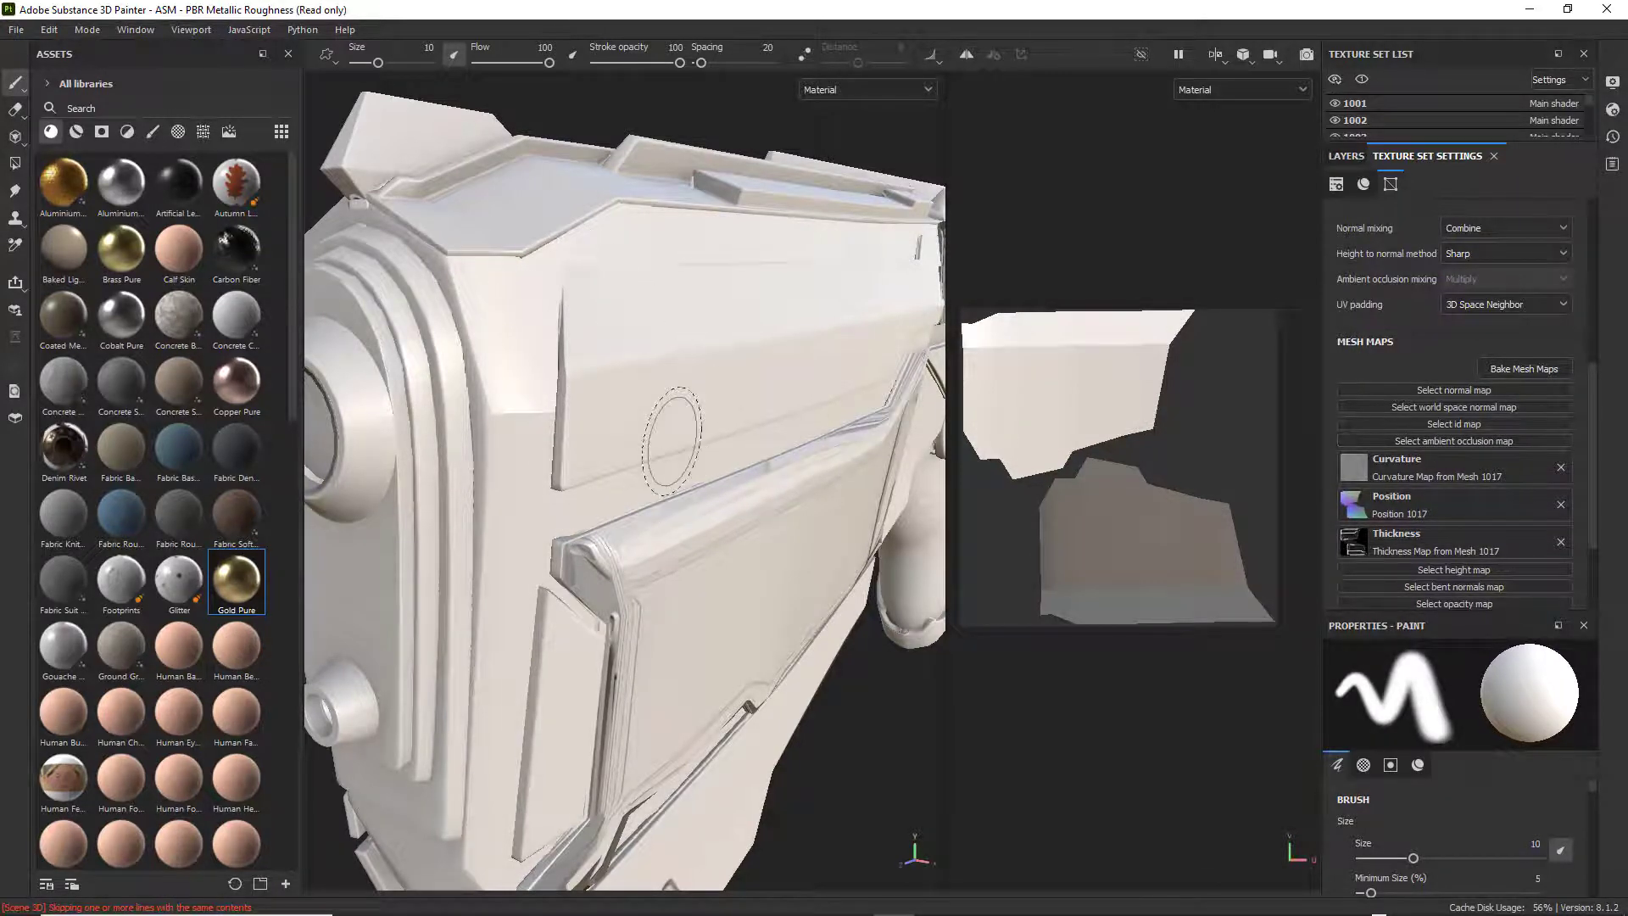
Examine the weapon's upper side panel from several angles to compare it with the parts that still have baked detail.
scroll(653, 449, "down", 1)
scroll(713, 594, "down", 1)
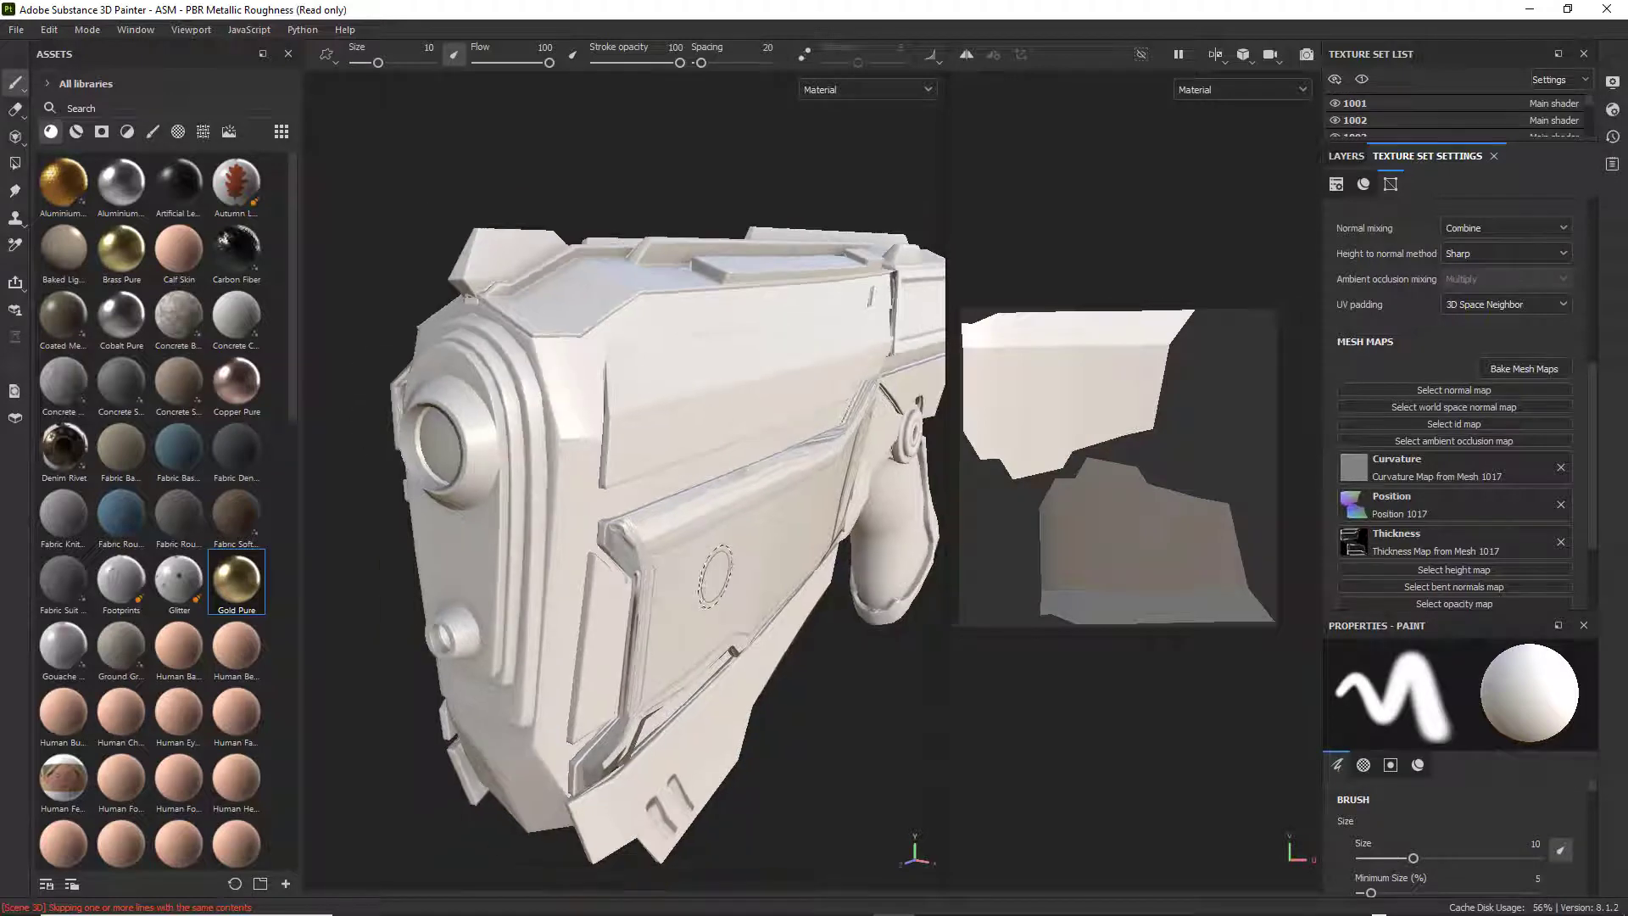
left_click_drag(726, 579, 704, 557, "alt")
middle_click_drag(714, 542, 531, 487, "alt")
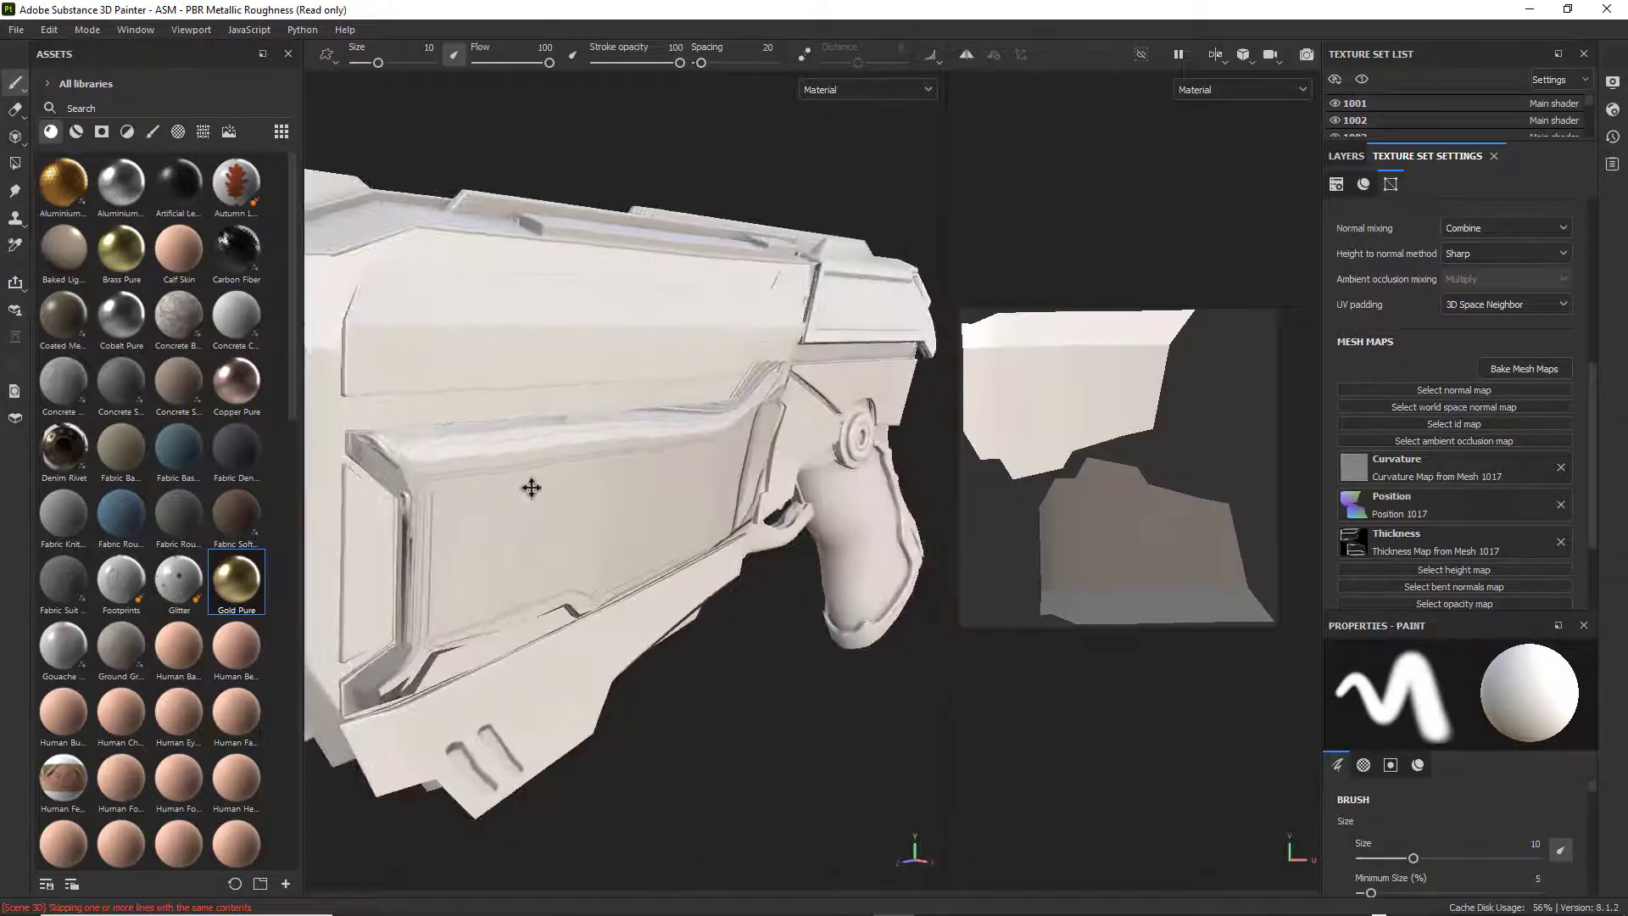
left_click_drag(750, 448, 677, 402, "alt")
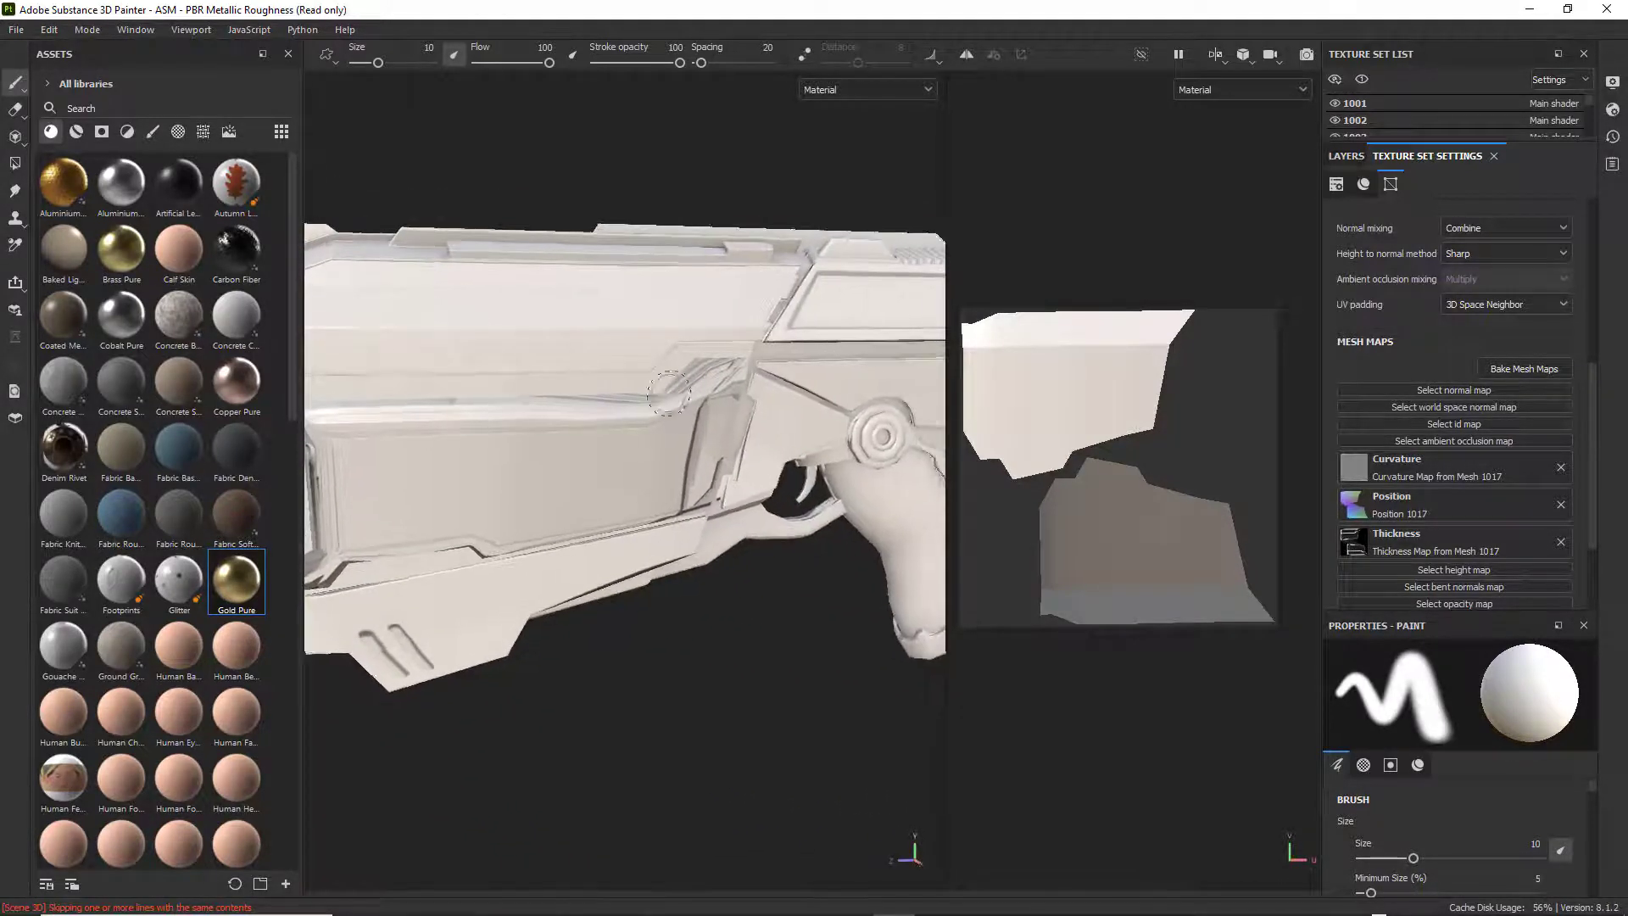
middle_click_drag(676, 402, 733, 389, "alt")
left_click_drag(734, 388, 760, 412, "alt")
middle_click_drag(681, 437, 720, 421, "alt")
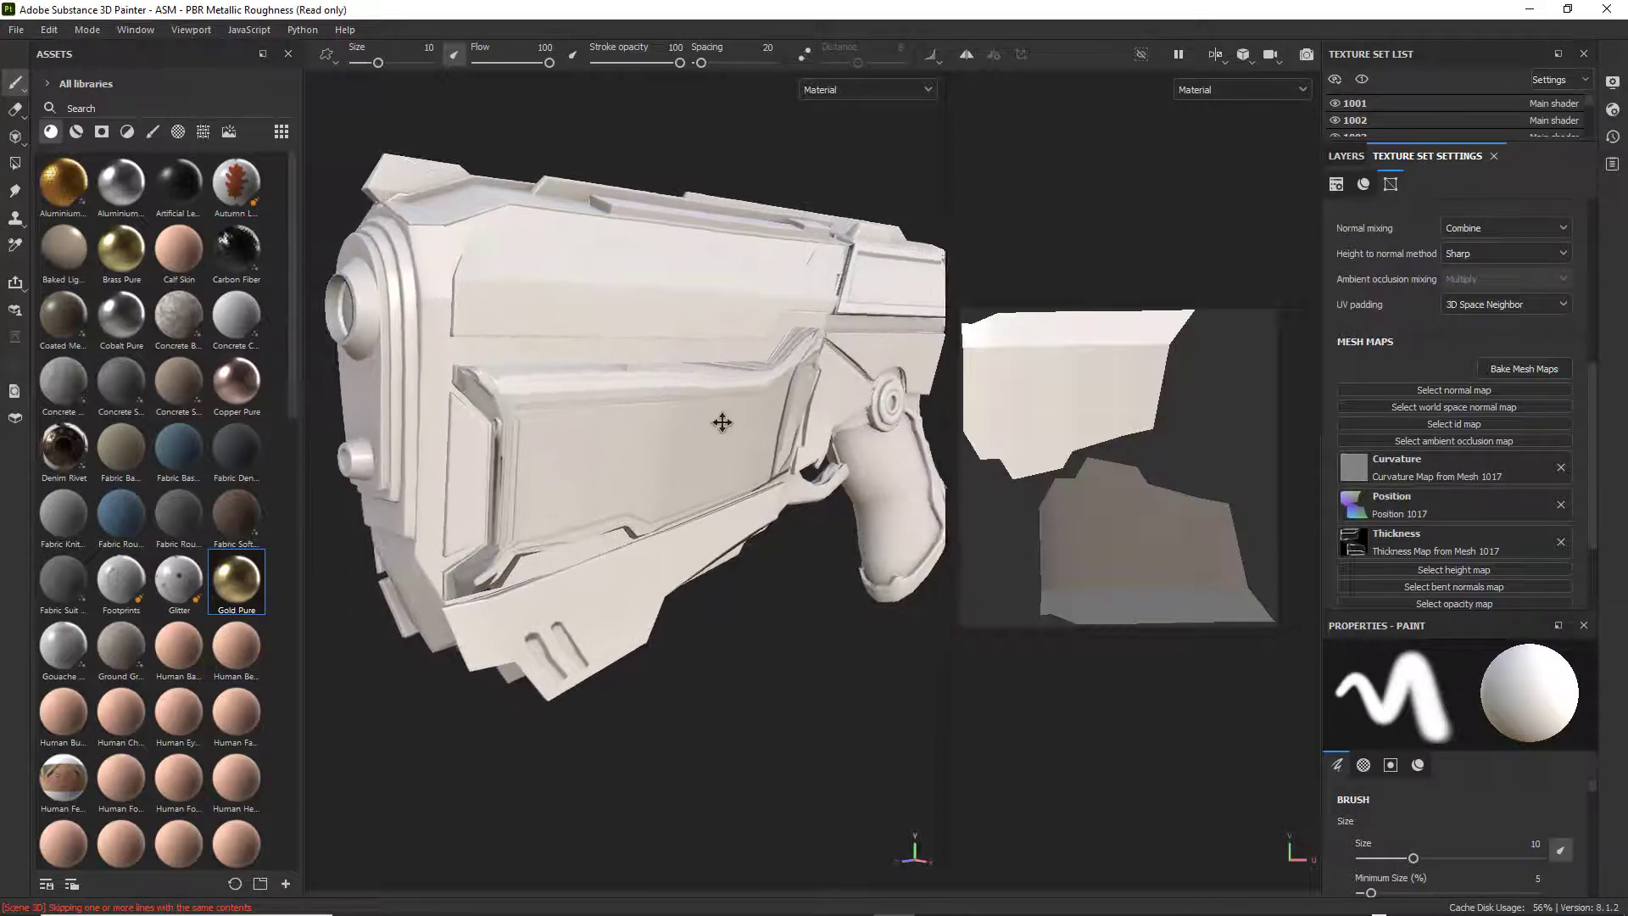
left_click_drag(716, 426, 757, 402, "alt")
middle_click_drag(736, 472, 744, 523, "alt")
mouse_move(744, 523)
left_mouse_down("alt")
mouse_move(736, 582)
mouse_move(756, 622)
mouse_move(893, 582)
mouse_move(623, 579)
left_mouse_up("alt")
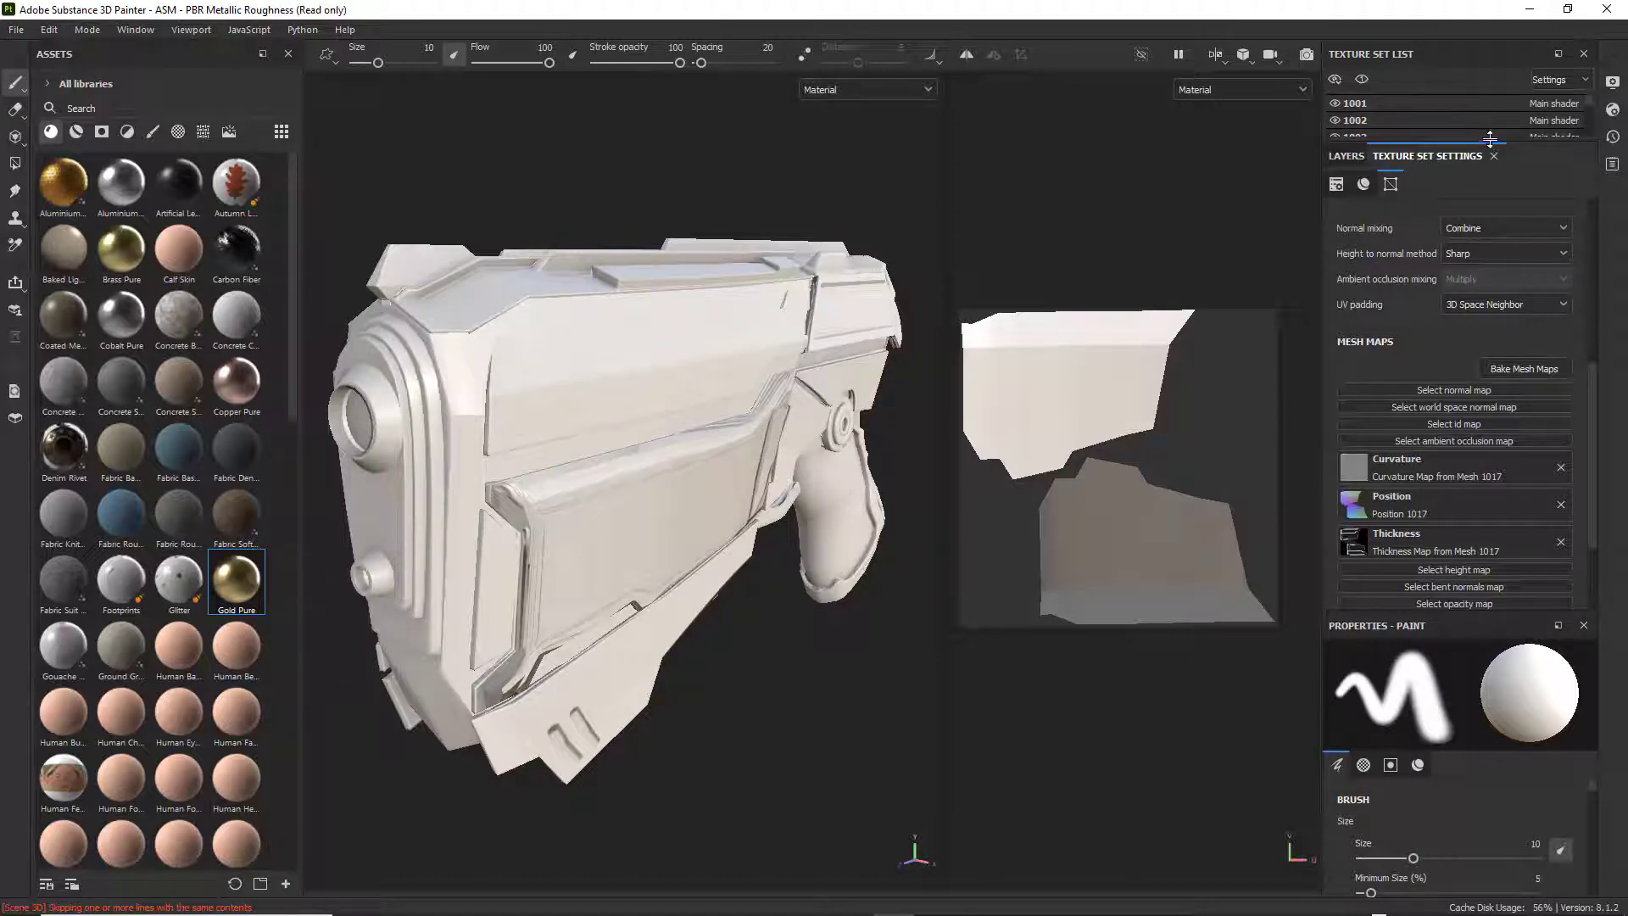
Enlarge the texture set list, and hide and show sets 1016 and 1003 in turn to identify their weapon parts.
left_click_drag(1489, 149, 1457, 402)
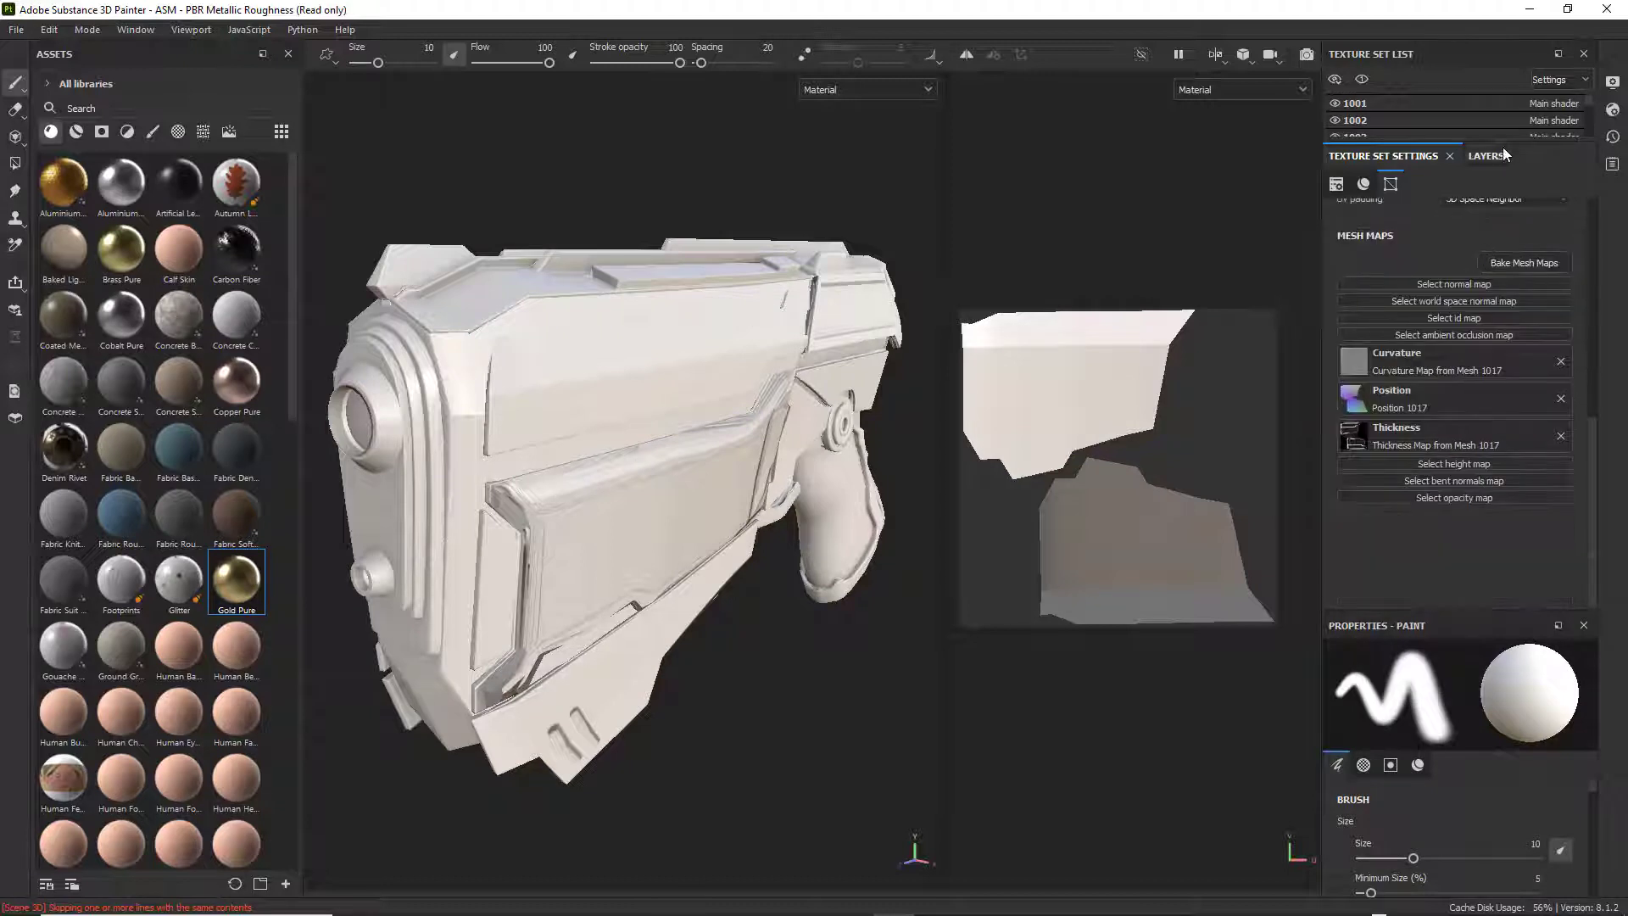
left_click_drag(1509, 144, 1530, 444)
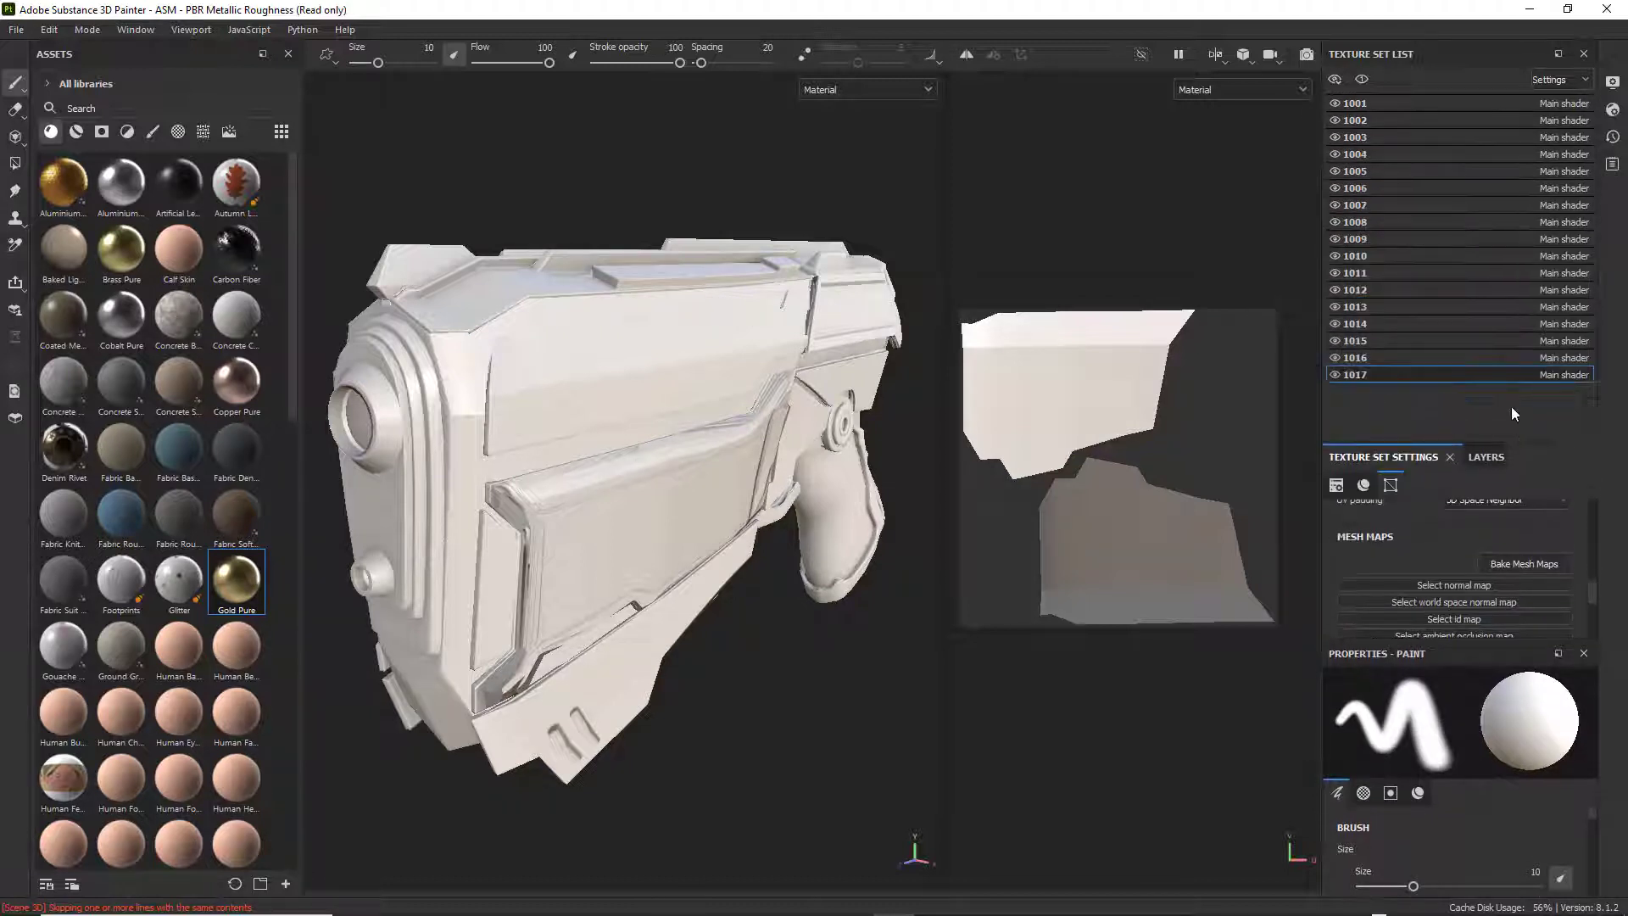
left_click(1335, 357)
left_click(1335, 357)
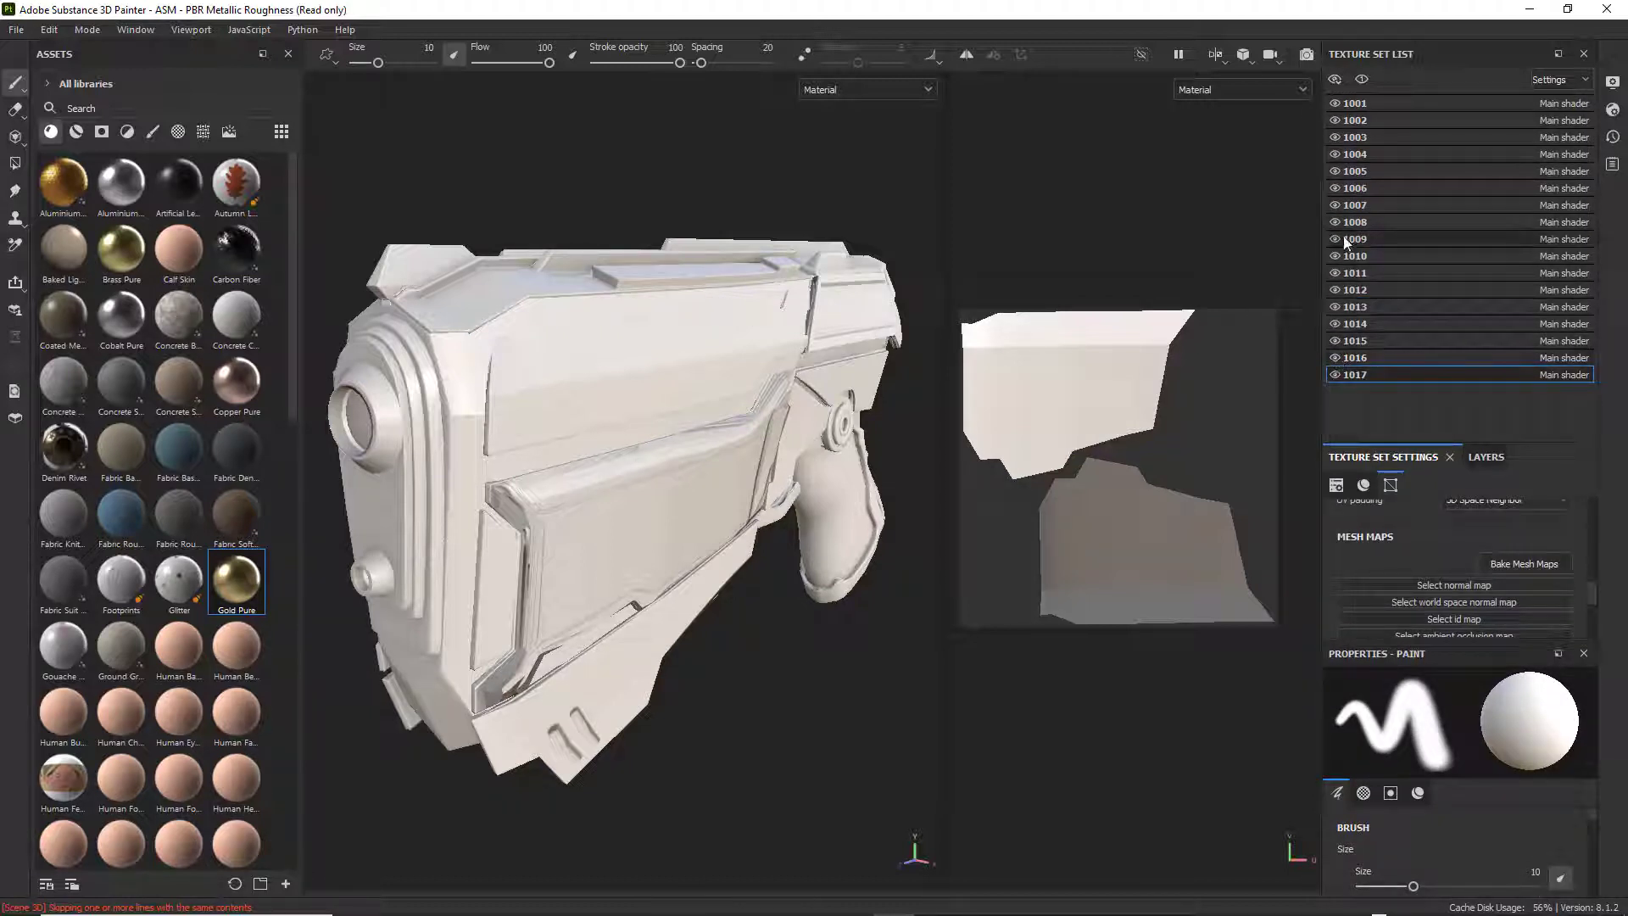
left_click(1335, 137)
left_click(1335, 138)
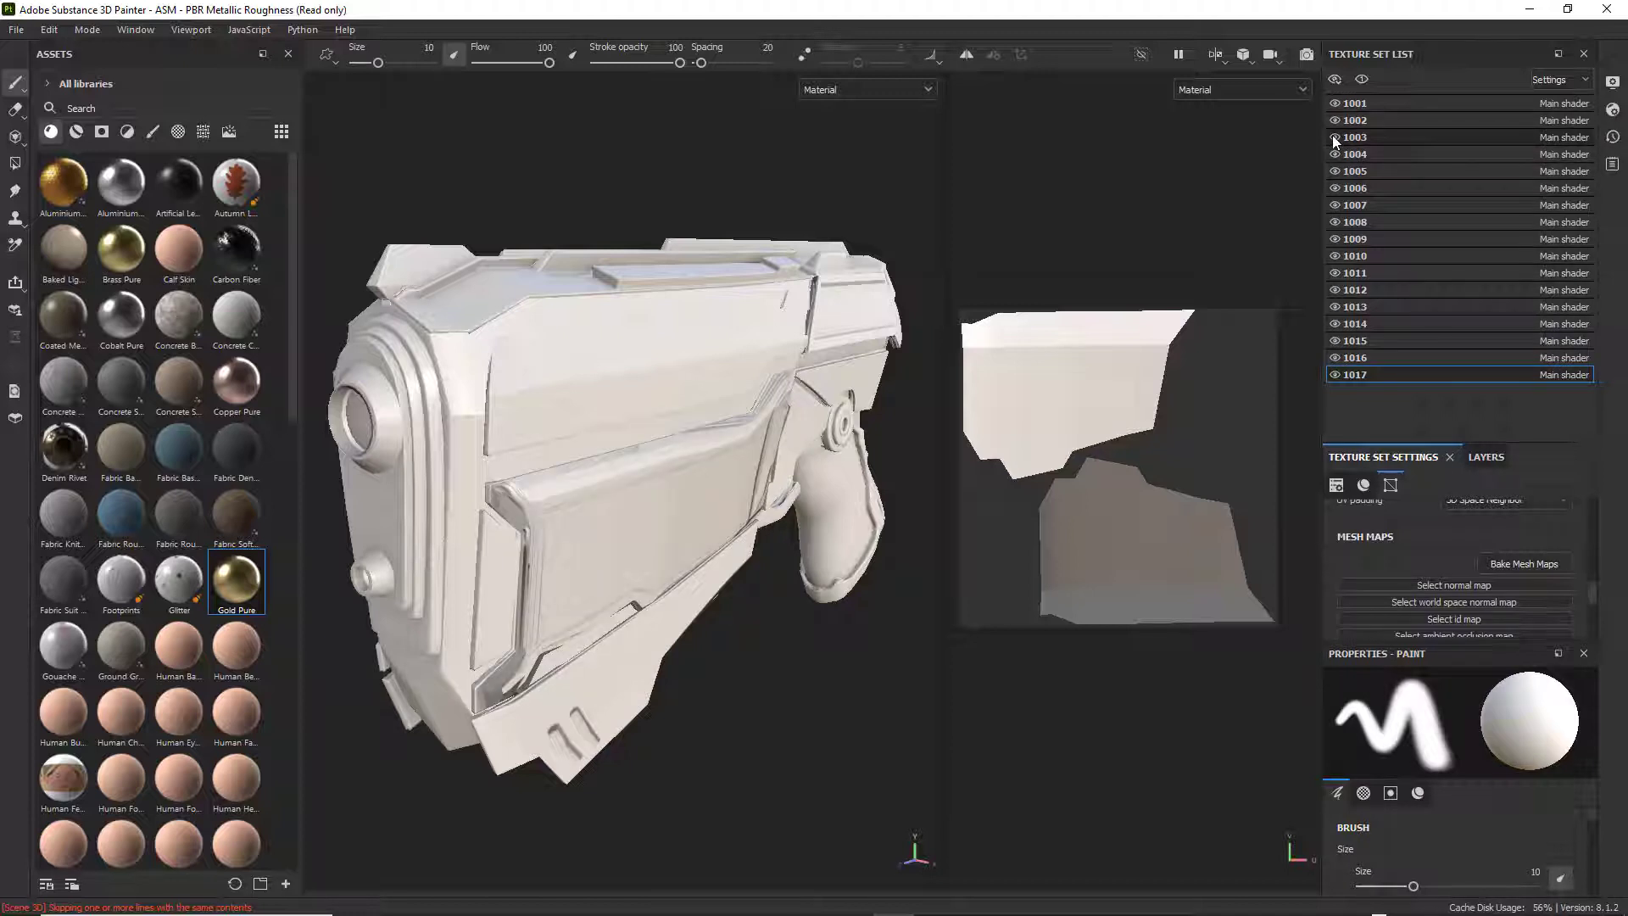
Select texture set 1003 and remove the baked normal and ambient occlusion maps from its mesh maps.
left_click(1366, 136)
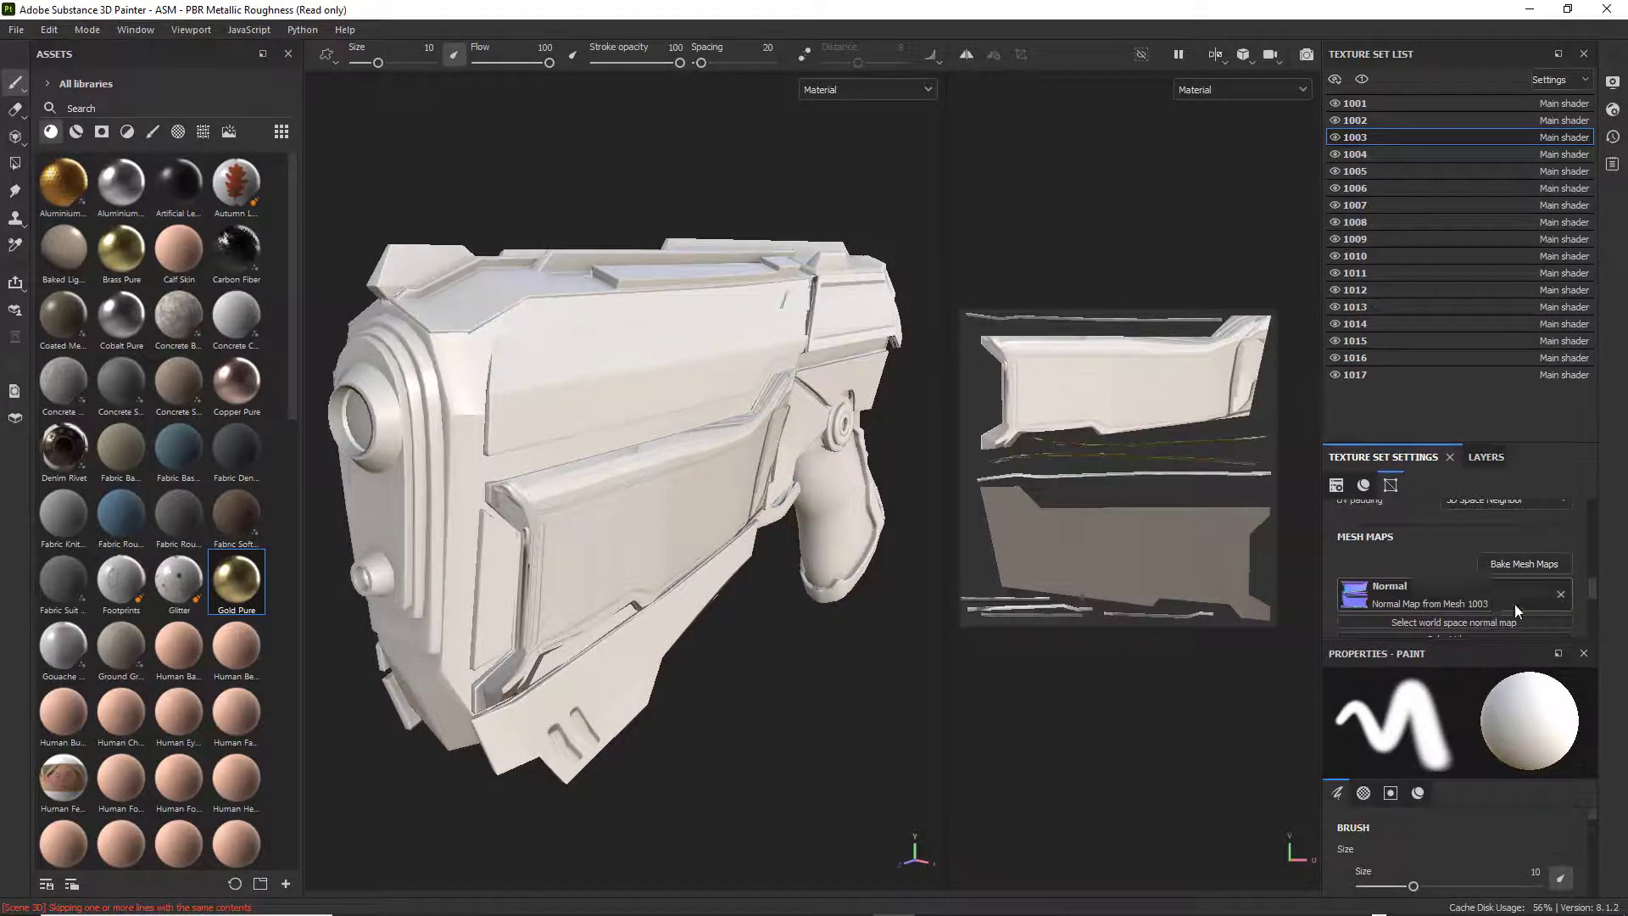
left_click_drag(1595, 584, 1596, 591)
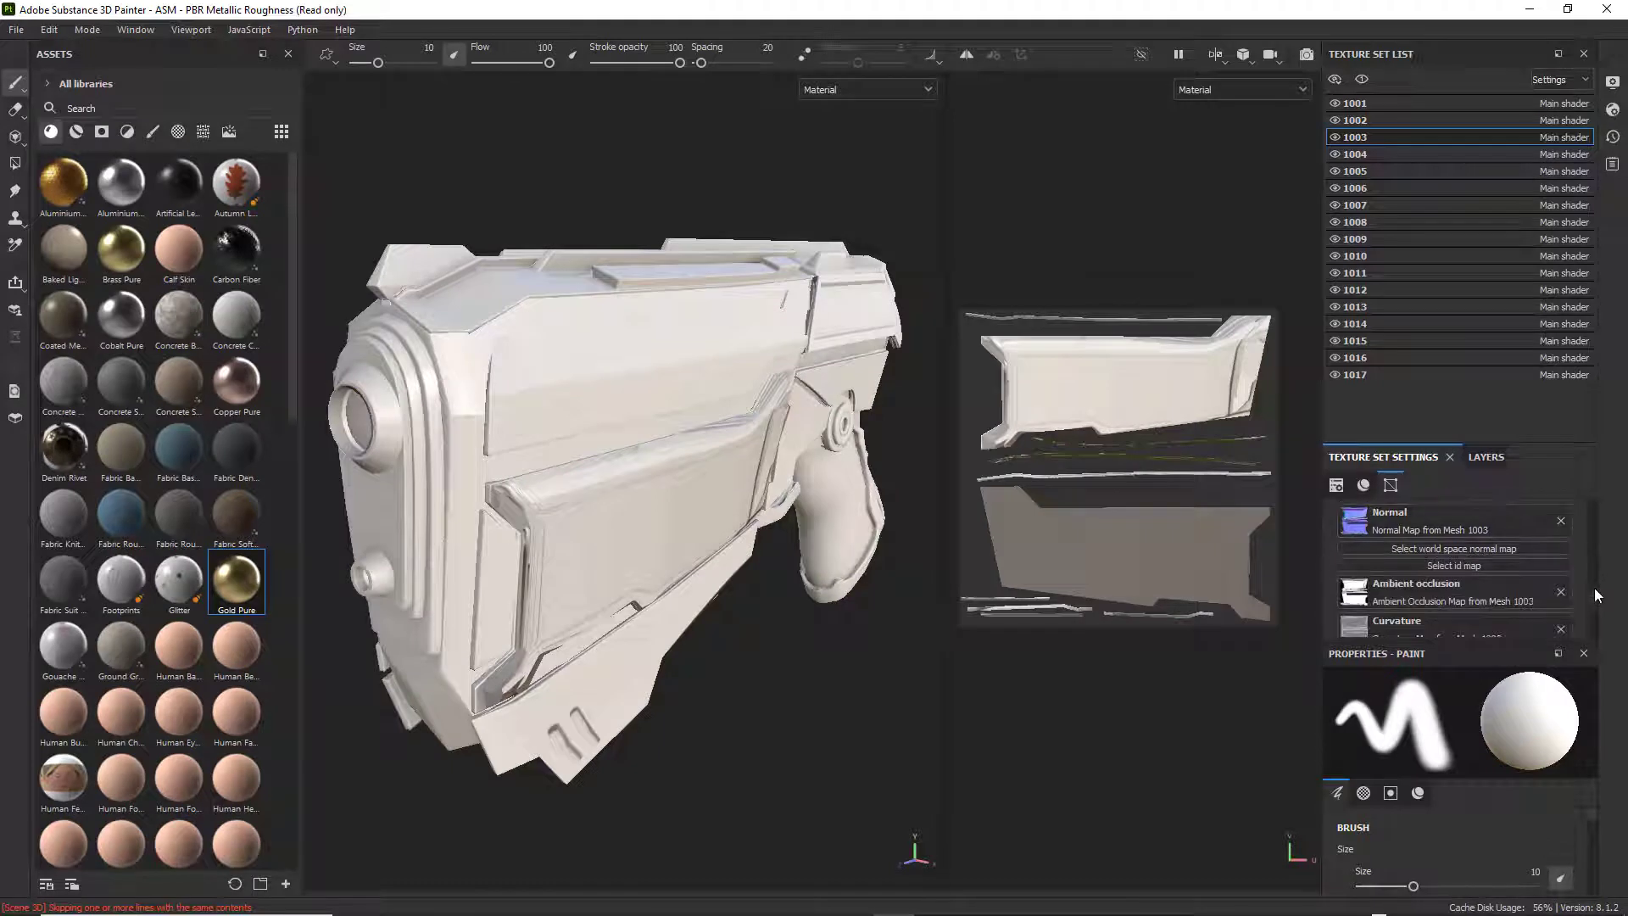
left_click(1563, 520)
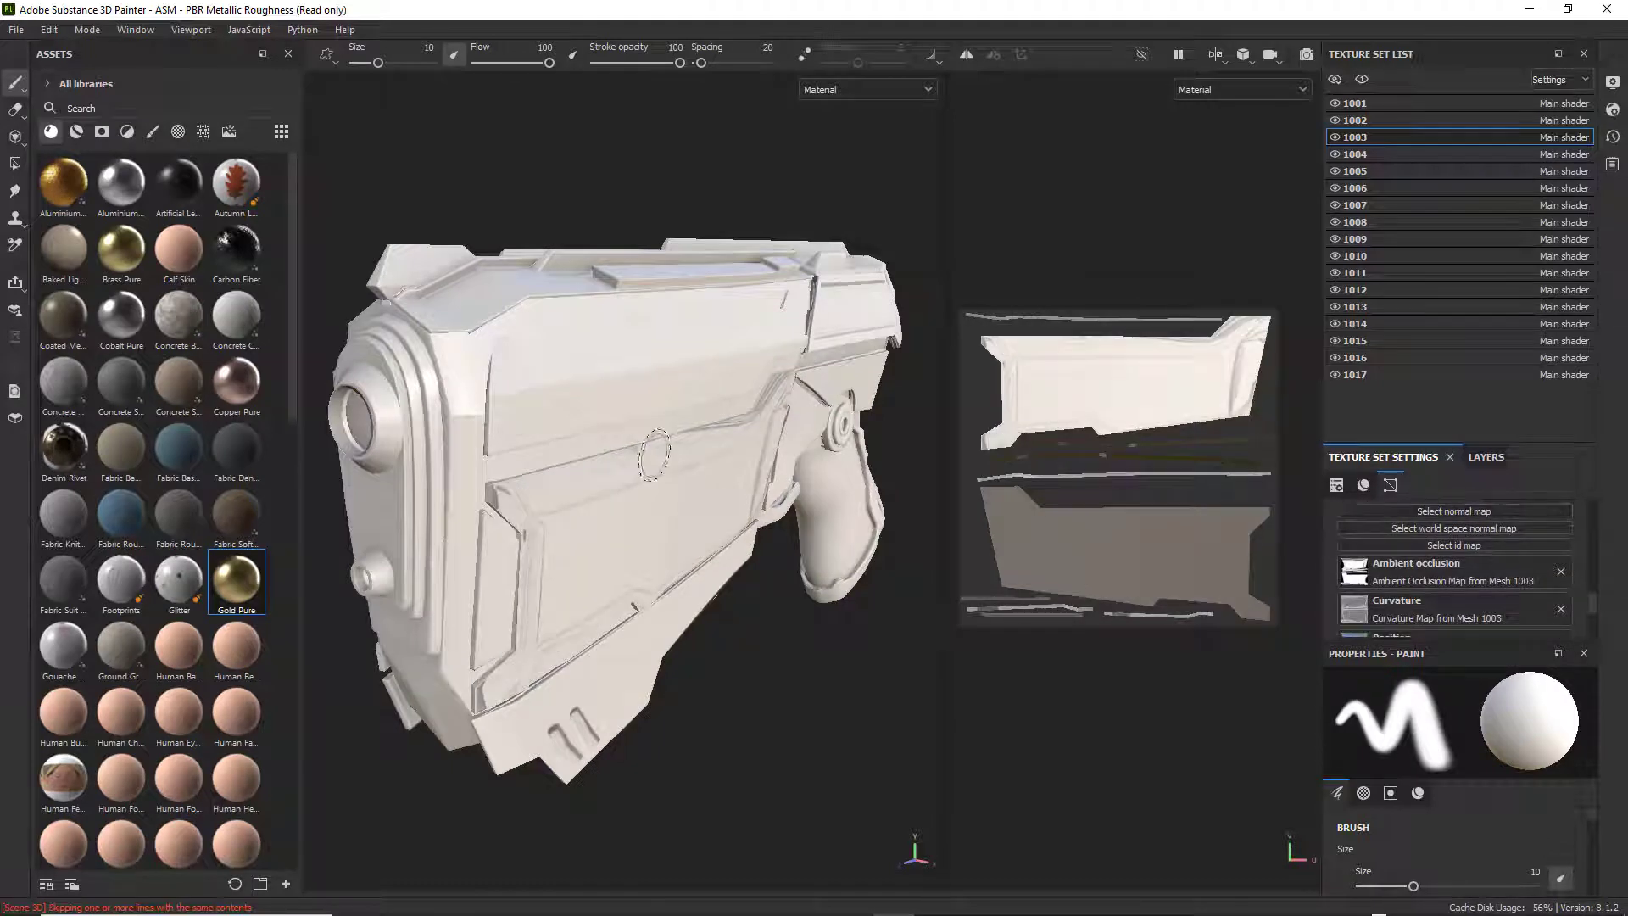
left_click(1560, 572)
Examine the weapon's side panels, muzzle, rear and grip from several angles to judge the surfaces with and without baked maps.
left_click_drag(784, 598, 813, 579, "alt")
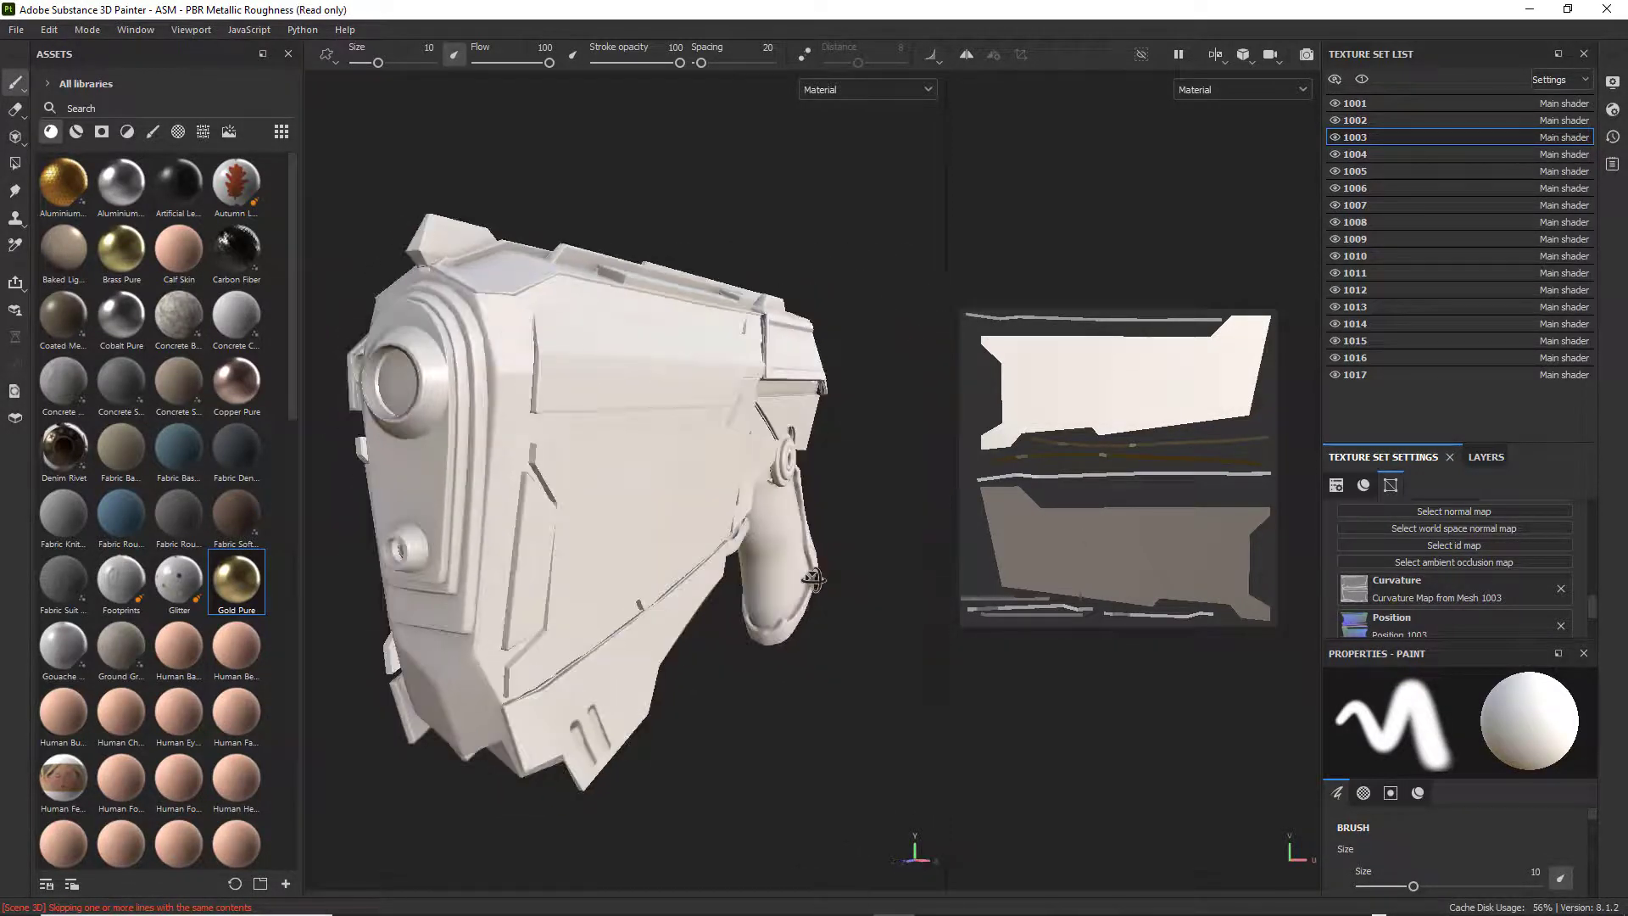
scroll(761, 560, "up", 5)
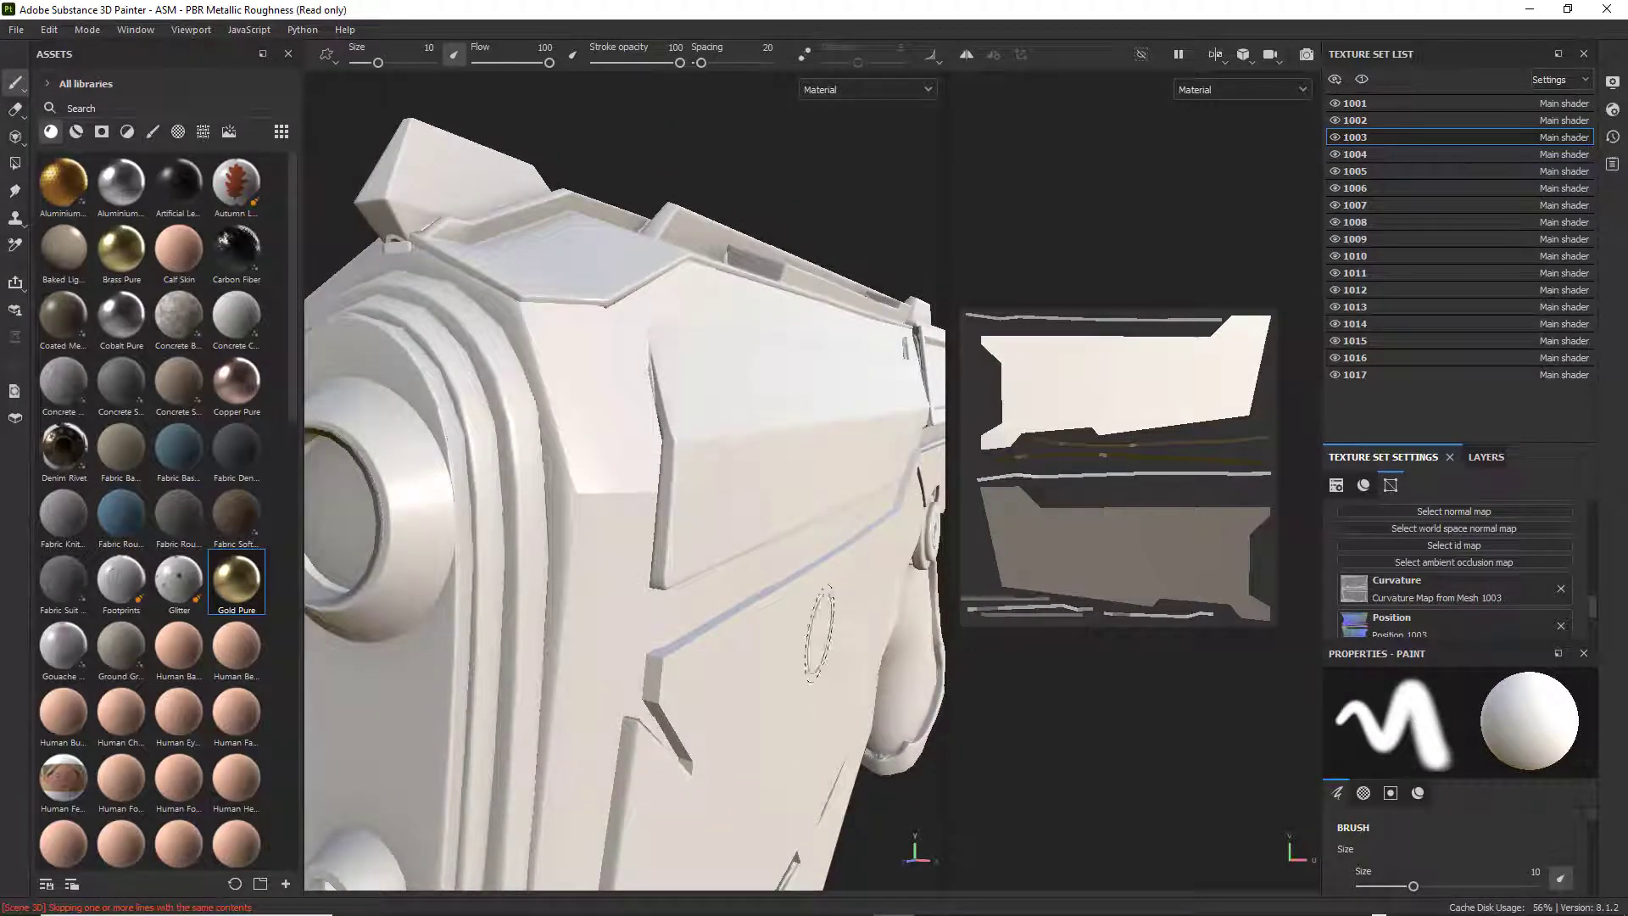
scroll(793, 632, "down", 5)
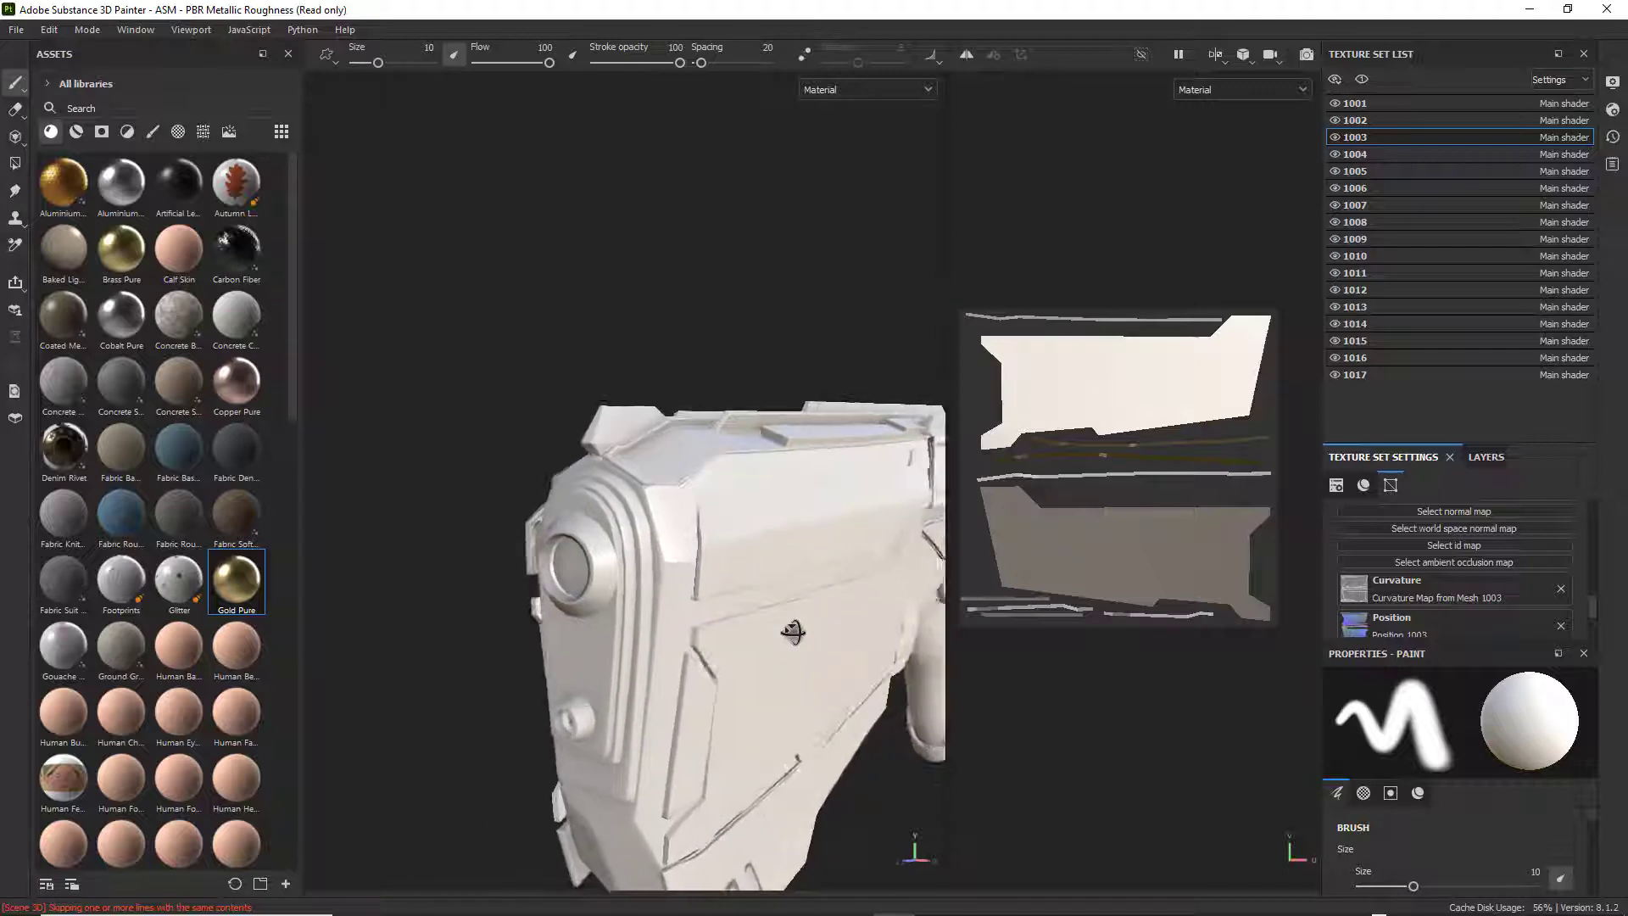
left_click_drag(793, 632, 758, 629, "alt")
middle_click_drag(757, 629, 647, 497, "alt")
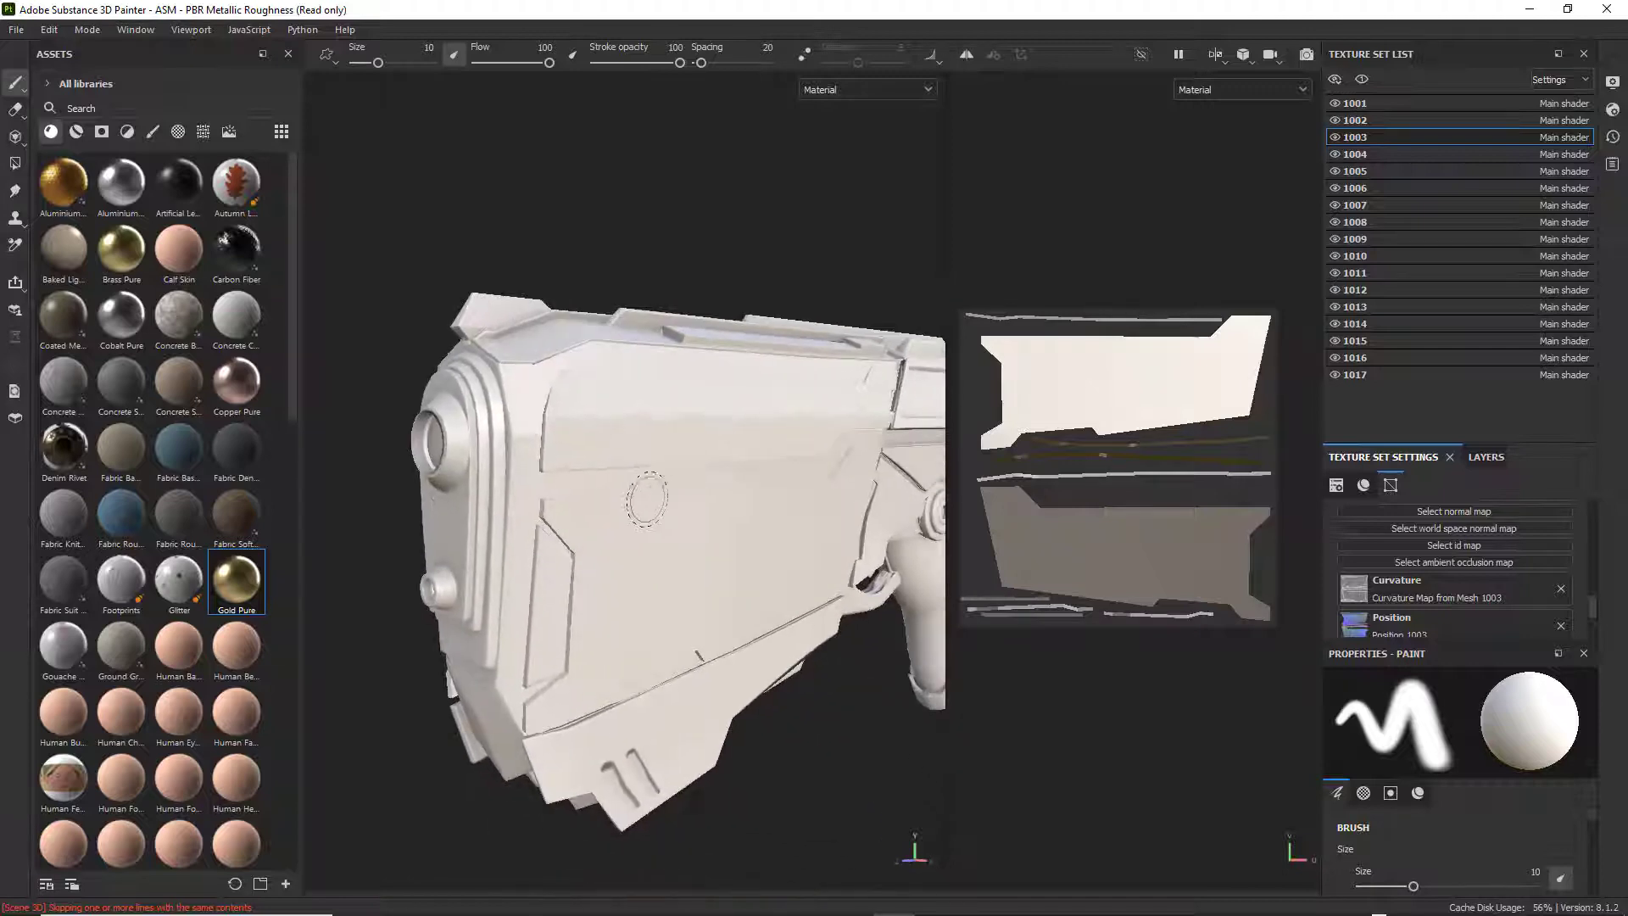
left_click_drag(683, 532, 757, 525, "alt")
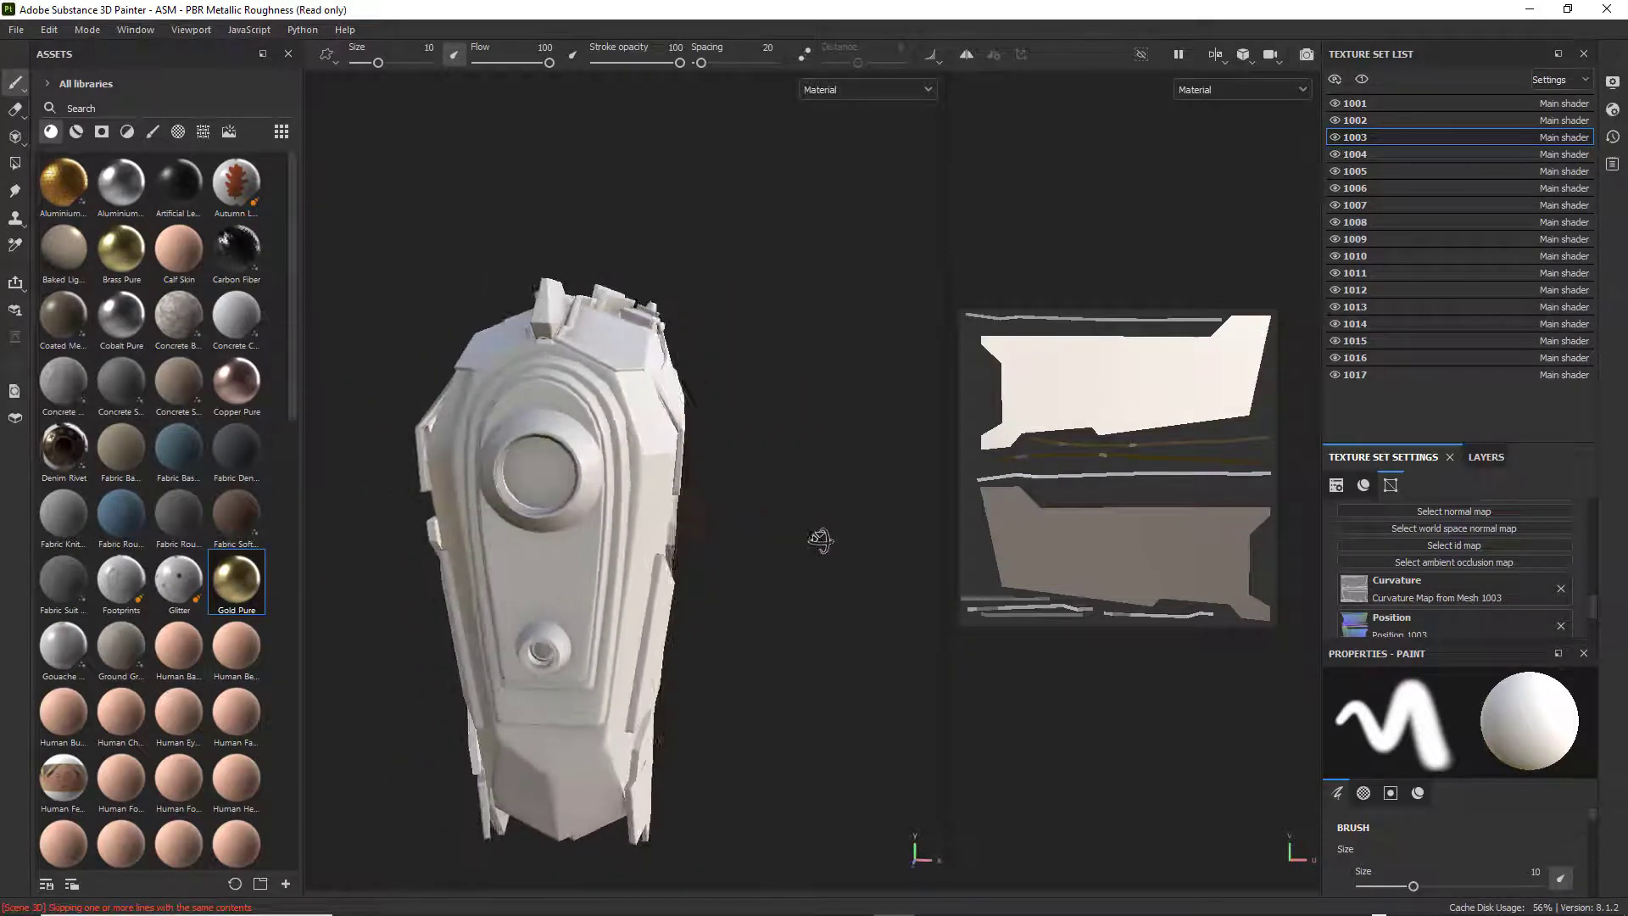
left_click_drag(820, 541, 666, 522, "alt")
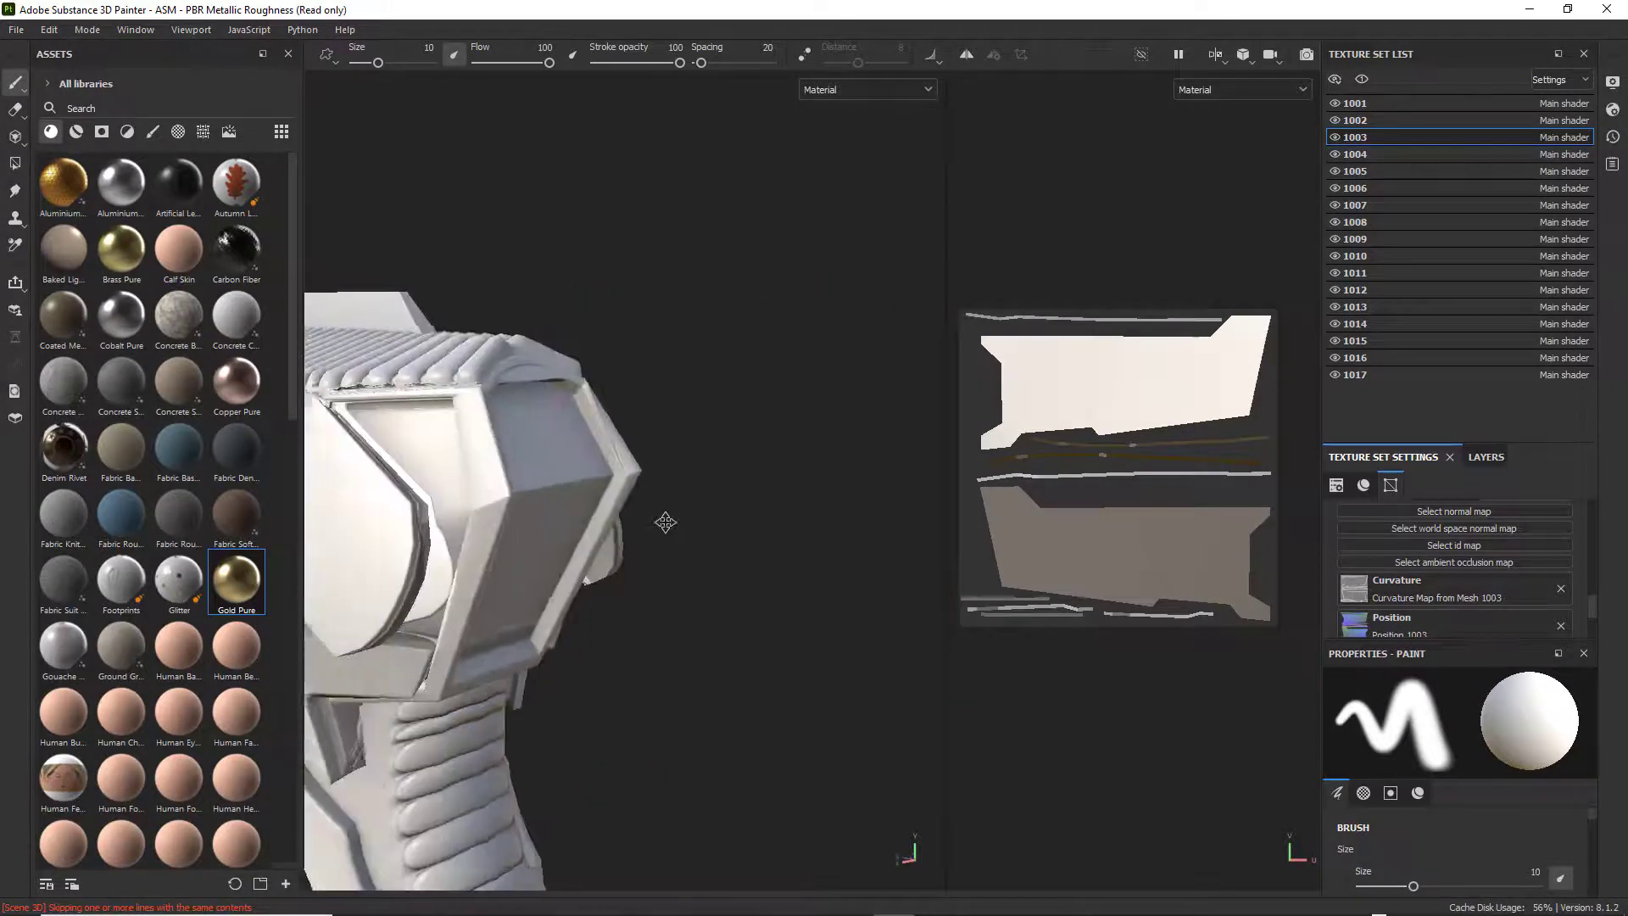
middle_click_drag(666, 522, 855, 538, "alt")
mouse_move(658, 475)
left_mouse_down("alt")
mouse_move(698, 466)
mouse_move(666, 425)
mouse_move(648, 462)
left_mouse_up("alt")
mouse_move(605, 615)
left_mouse_down("alt")
mouse_move(643, 519)
mouse_move(689, 496)
mouse_move(611, 571)
mouse_move(635, 664)
mouse_move(620, 416)
left_mouse_up("alt")
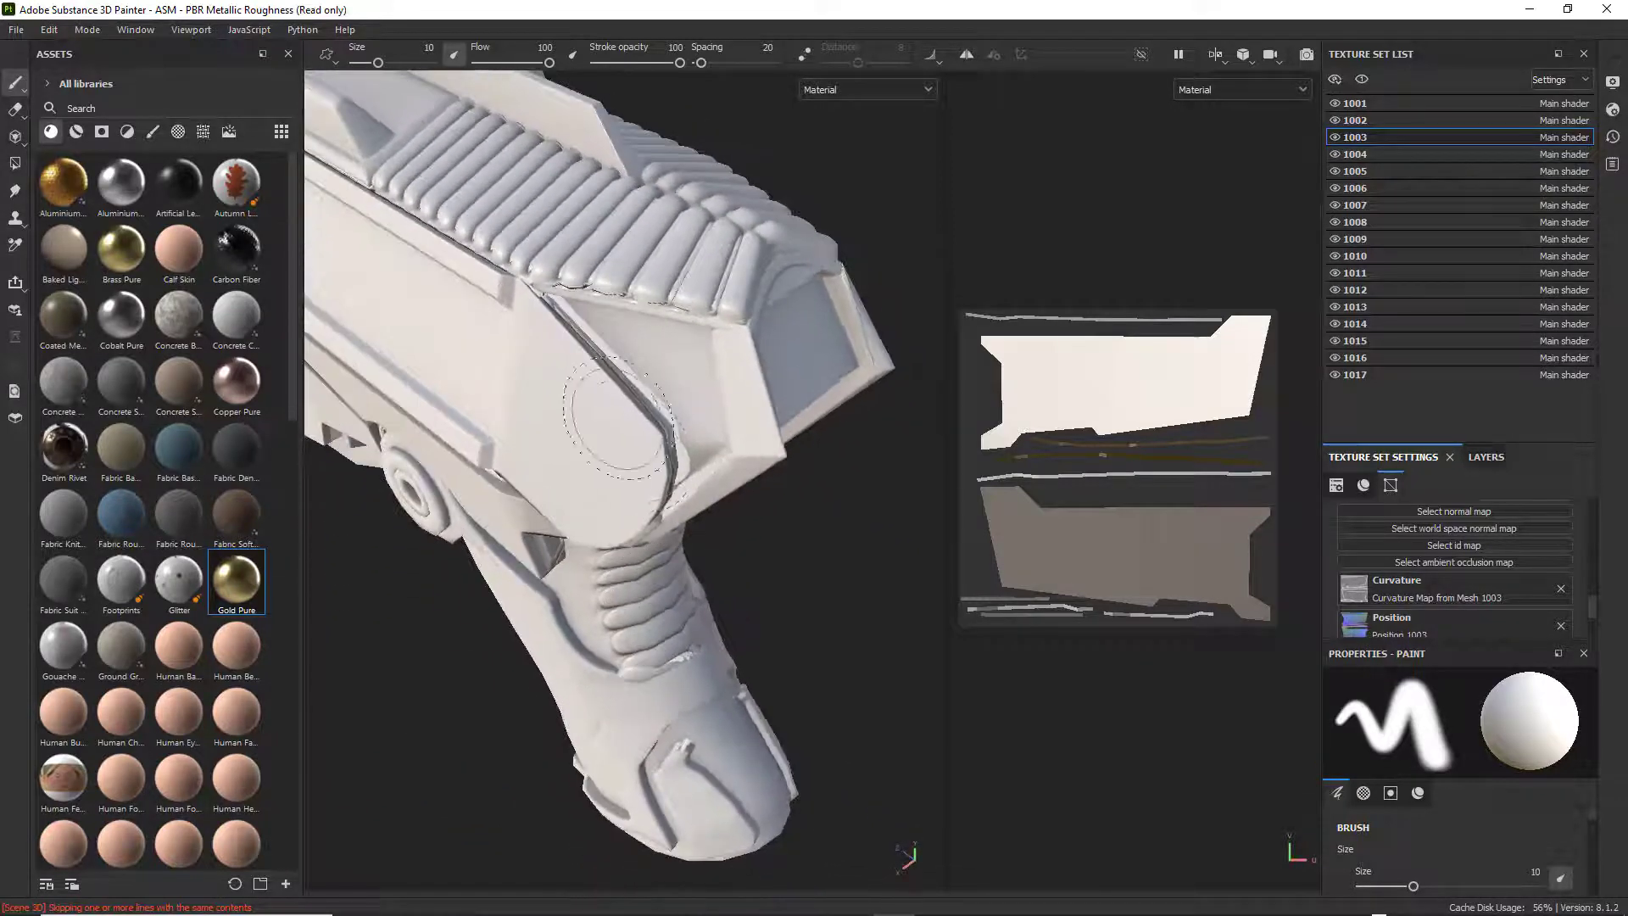
left_click_drag(543, 301, 728, 454, "alt")
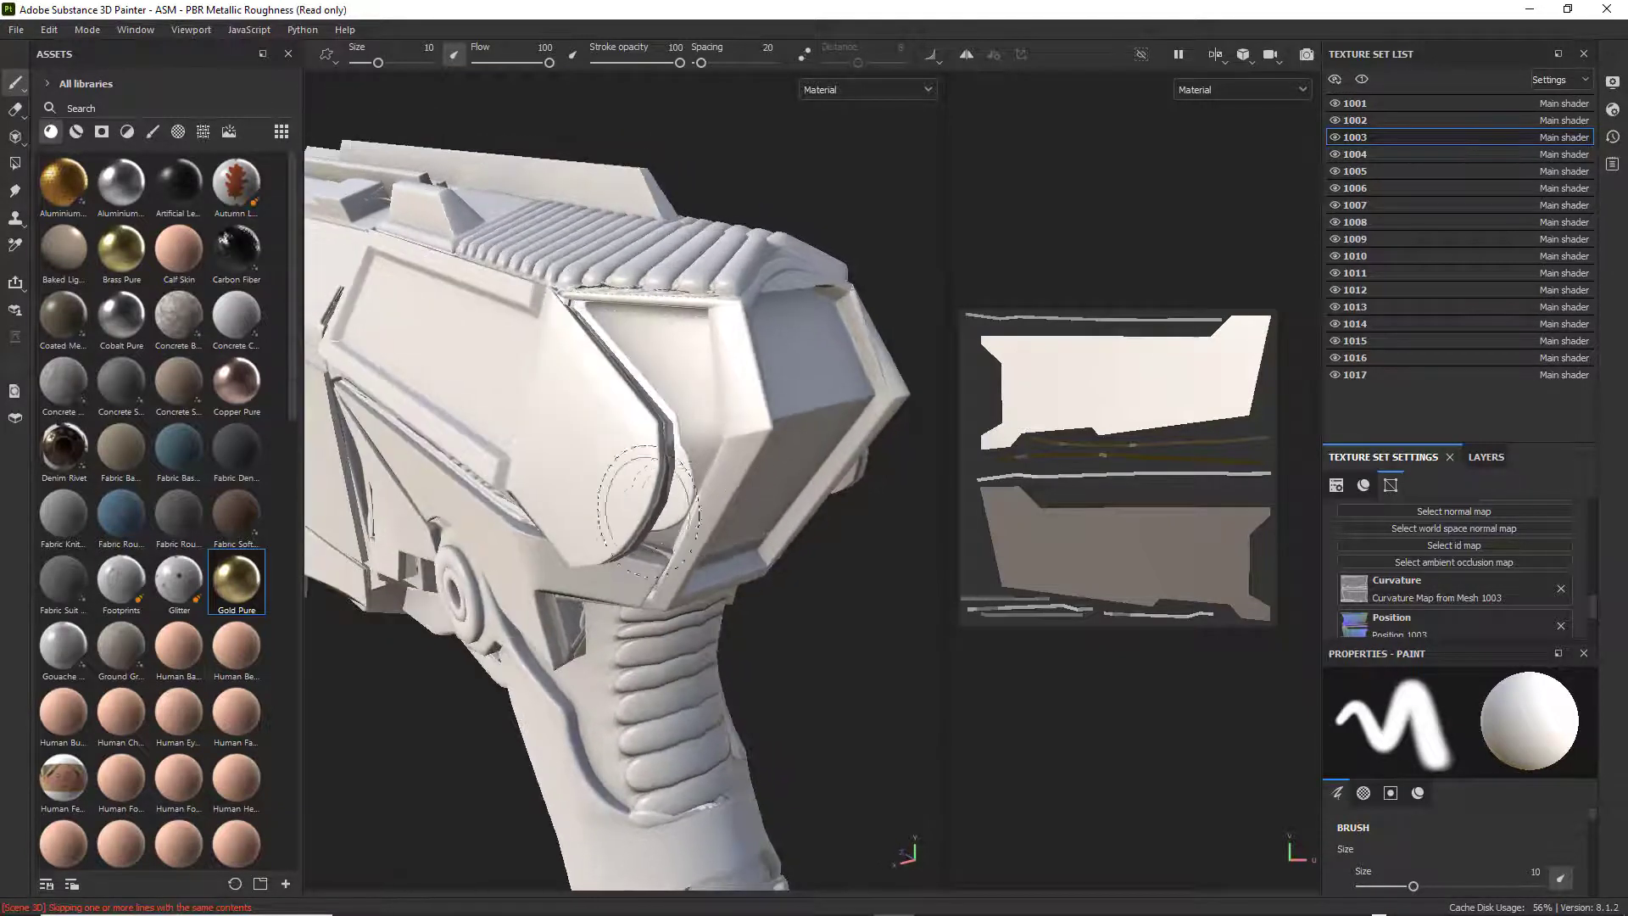
left_click_drag(649, 513, 685, 452, "alt")
left_click_drag(689, 513, 787, 413, "alt")
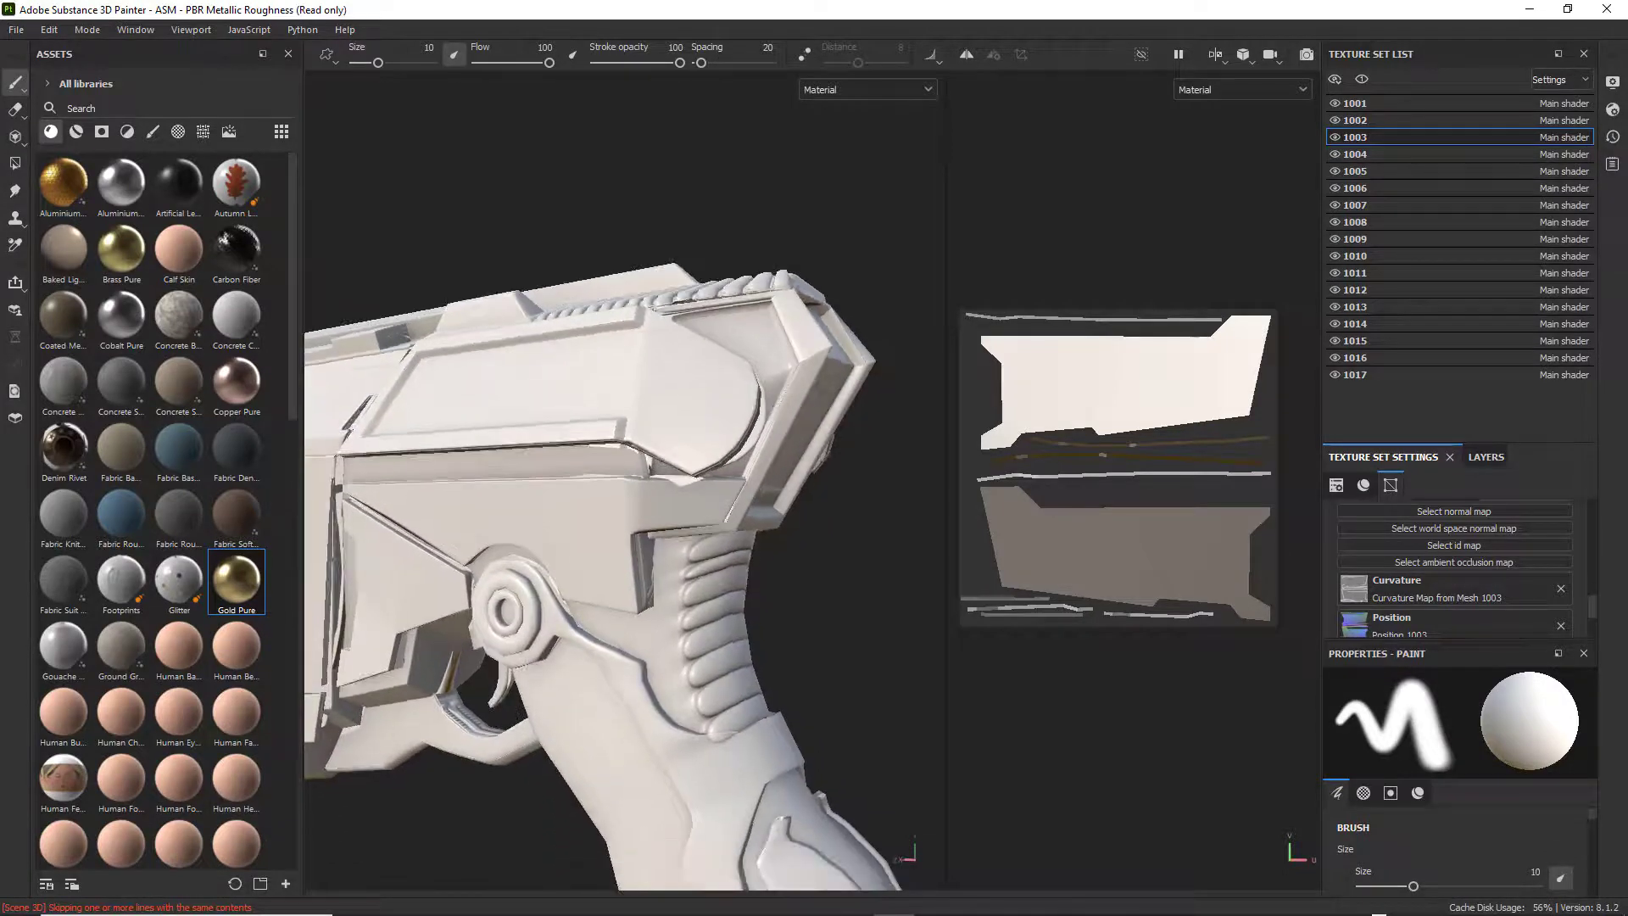
Hide and show texture sets 1004, 1005 and 1006 in turn to identify which weapon parts they cover.
left_click(1334, 155)
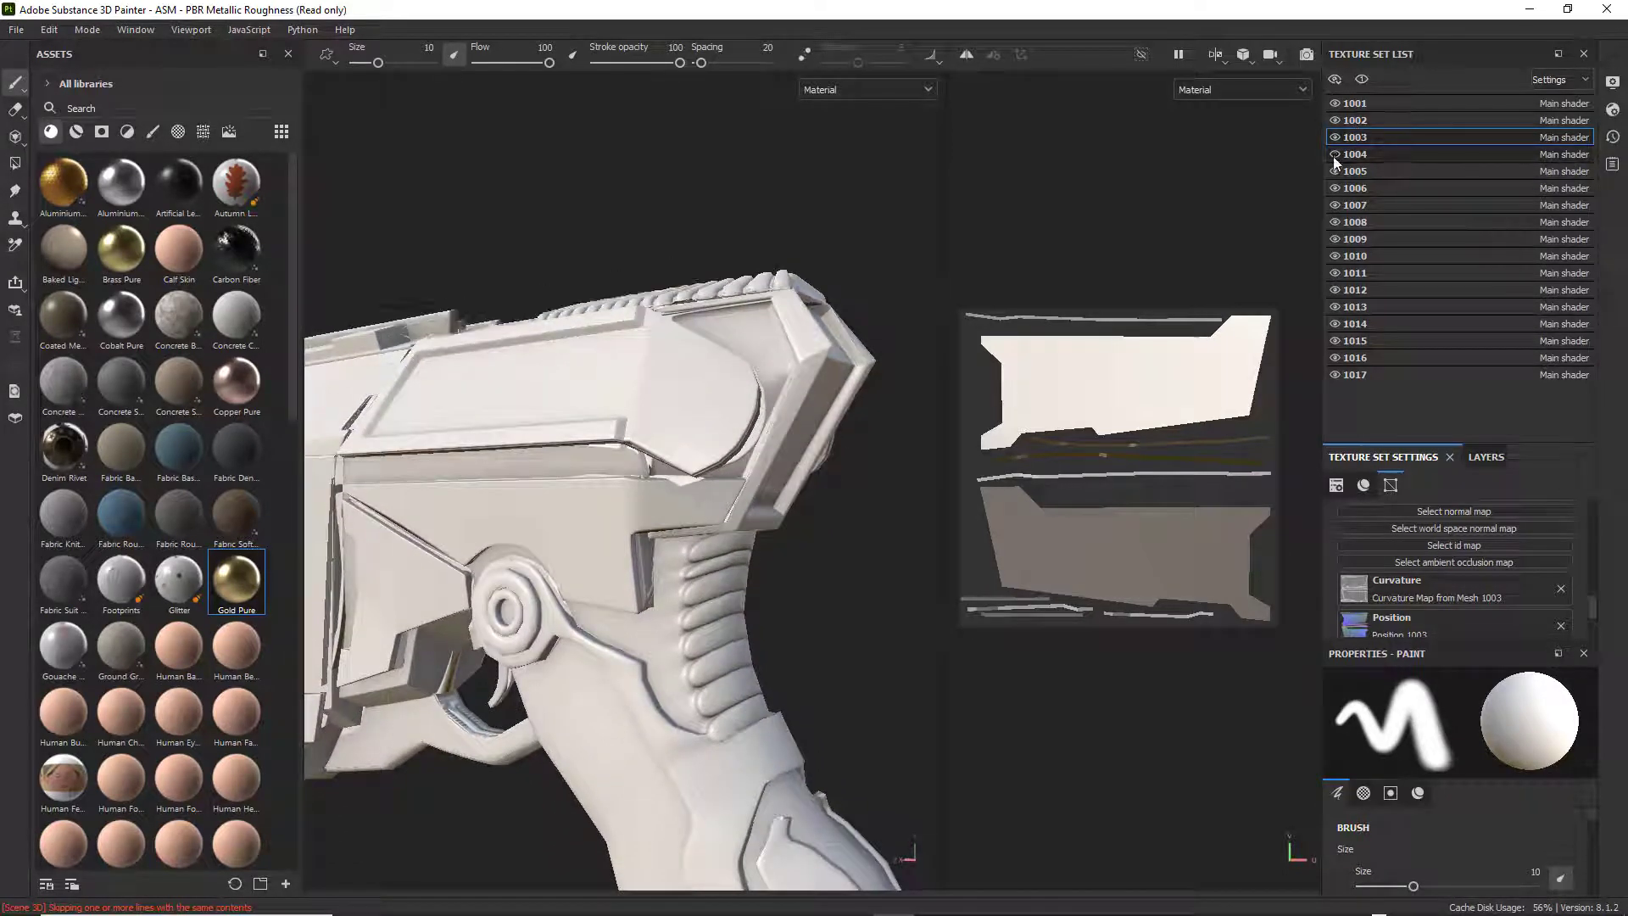
left_click(1334, 155)
left_click(1335, 172)
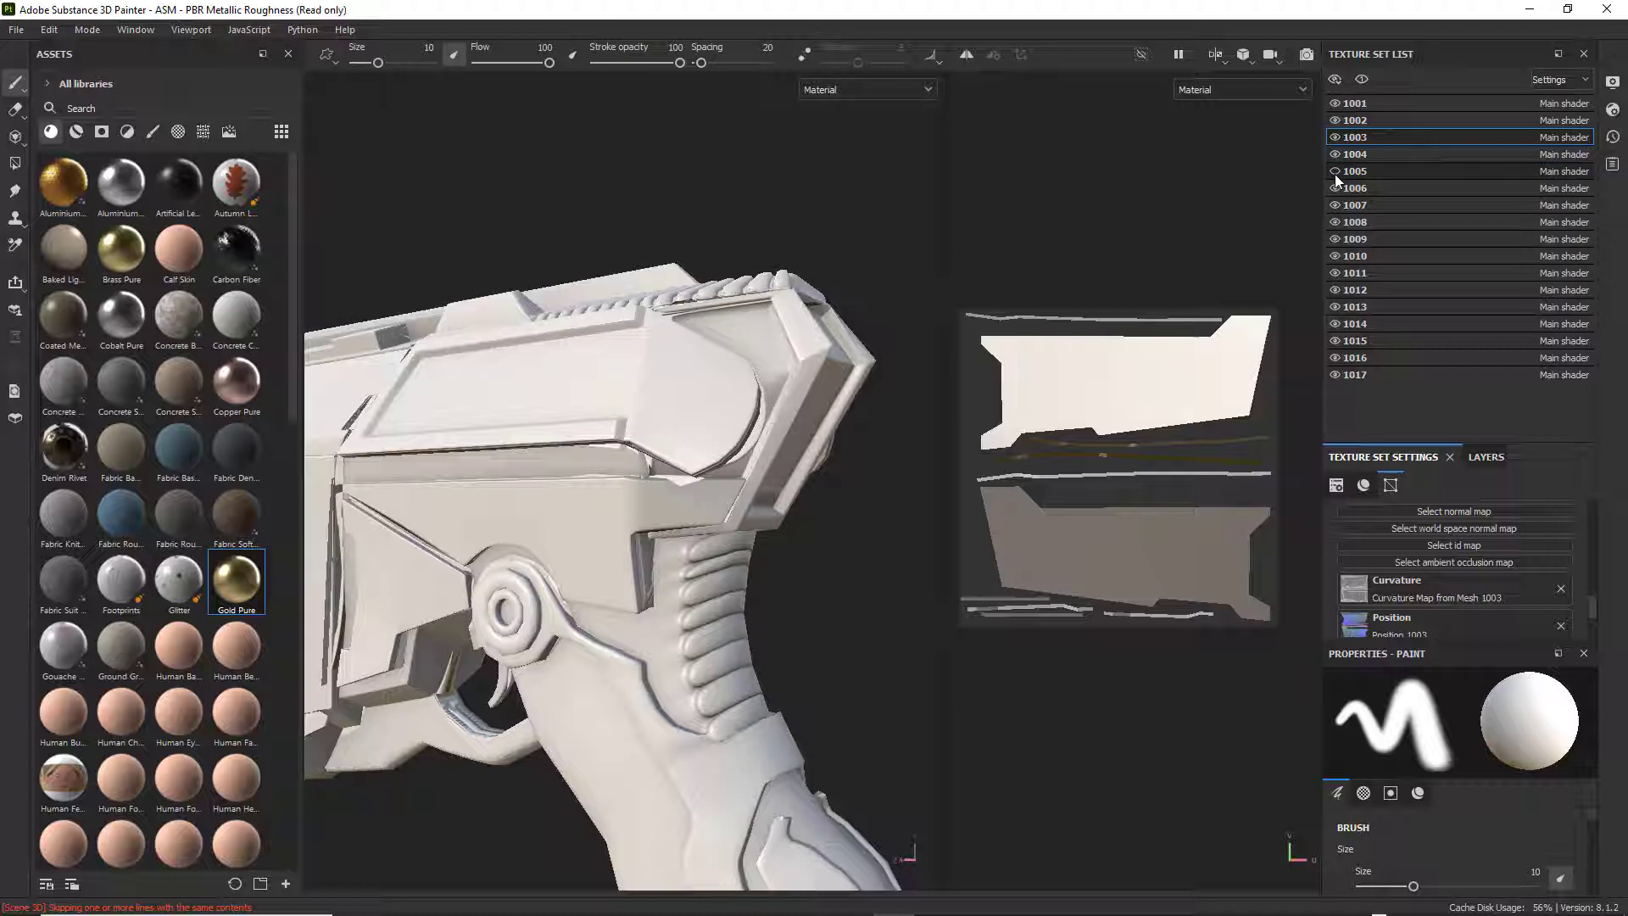
left_click(1335, 172)
left_click(1335, 188)
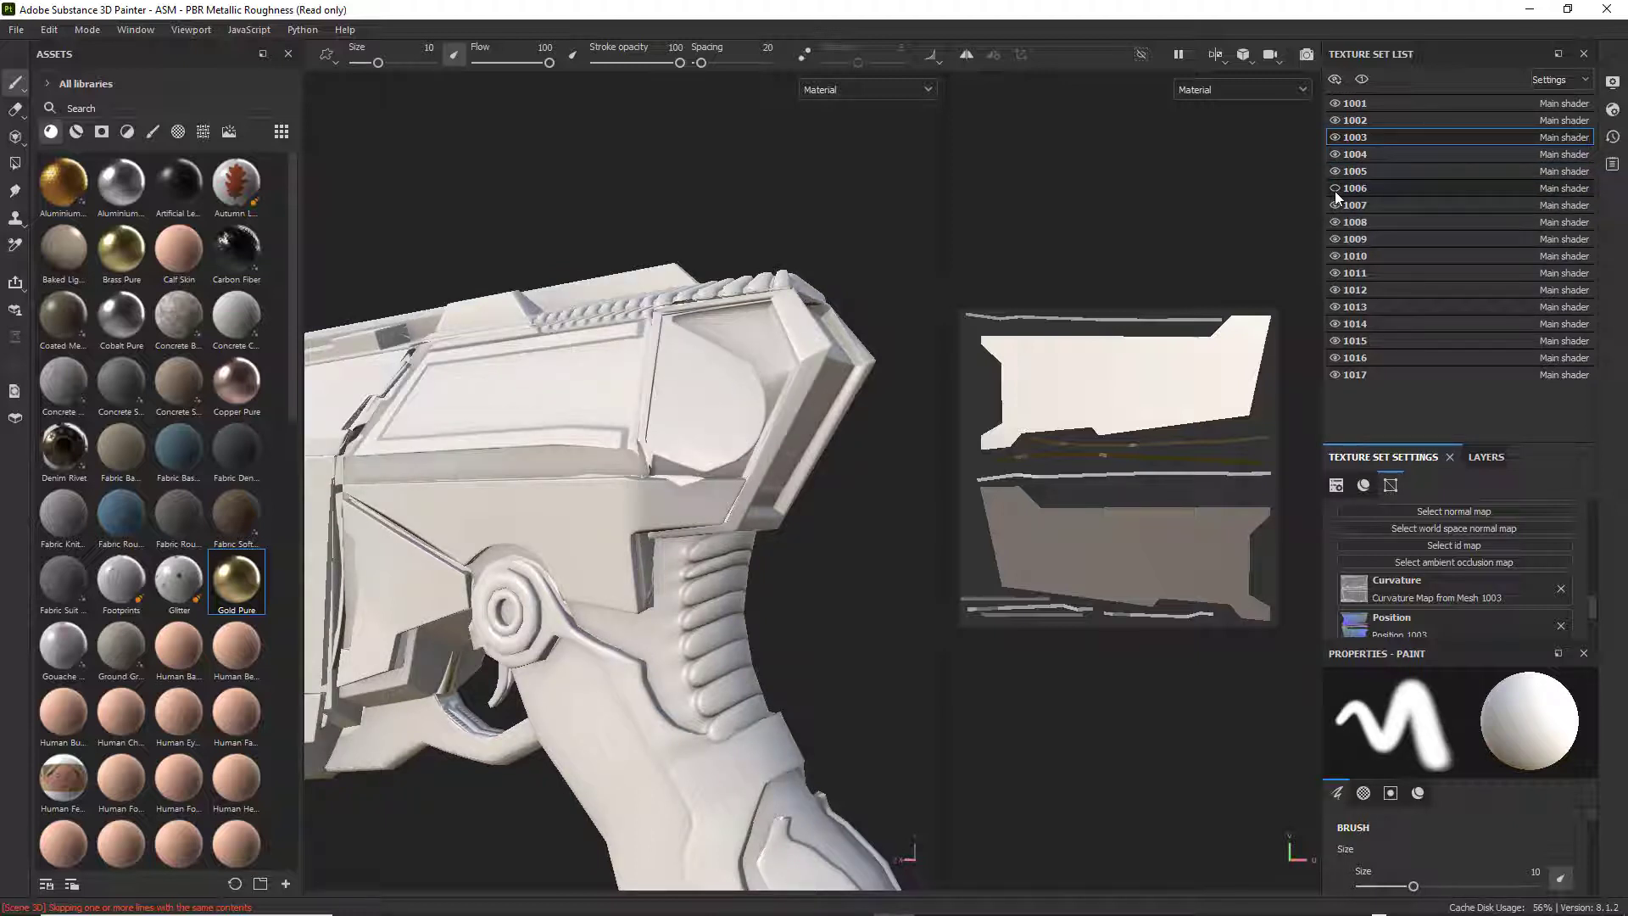
left_click(1335, 189)
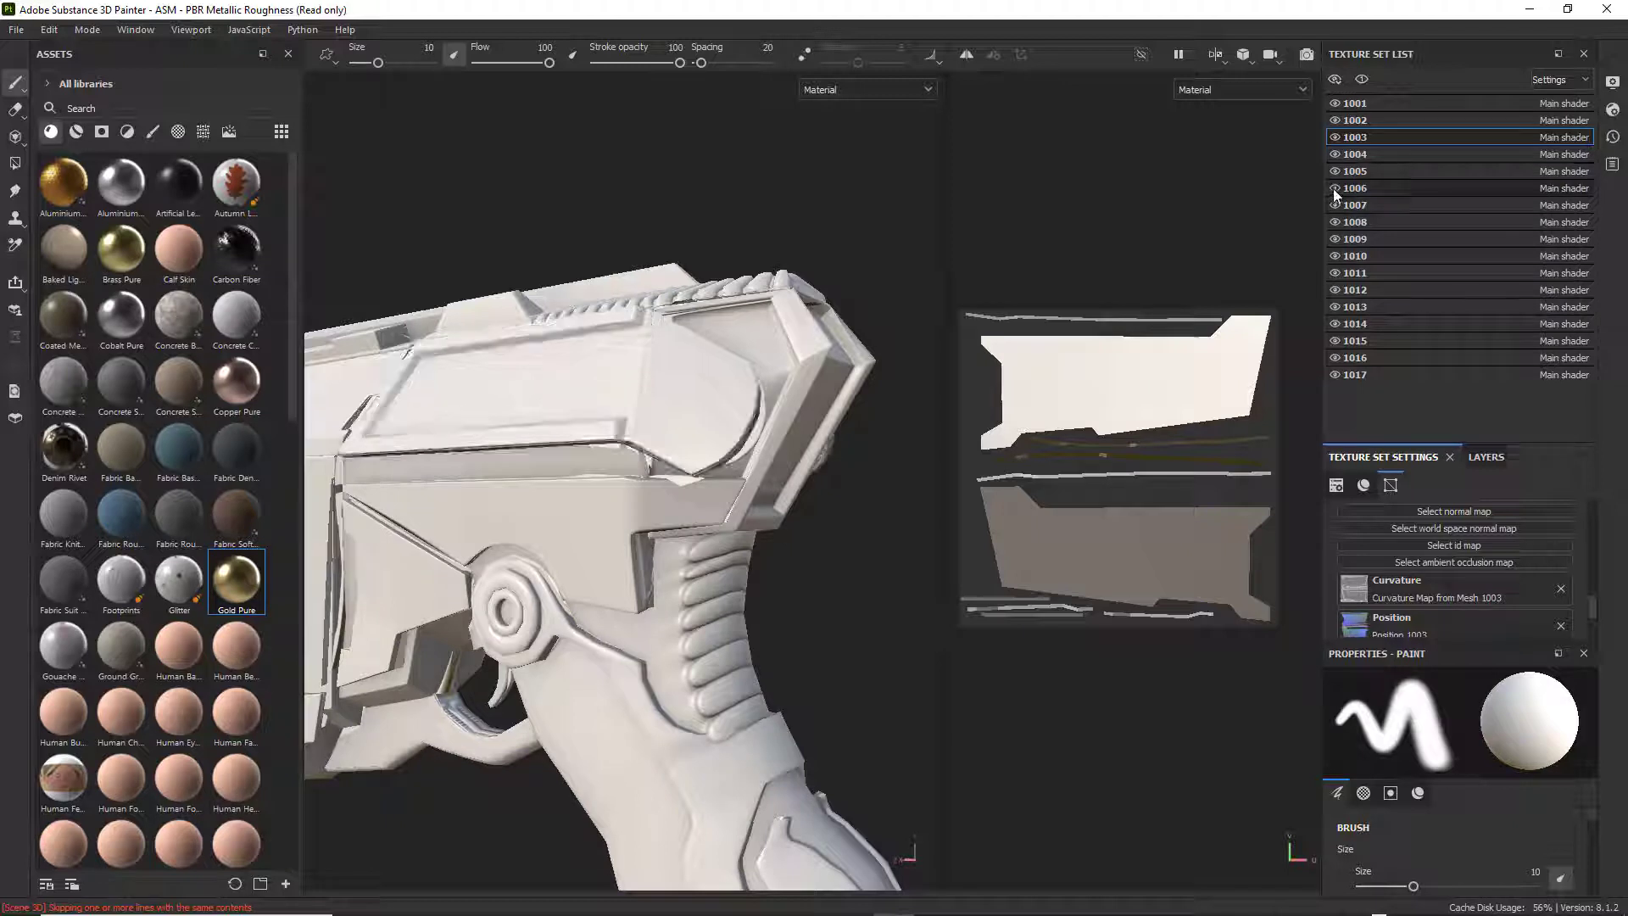
left_click(1335, 188)
left_click(1336, 188)
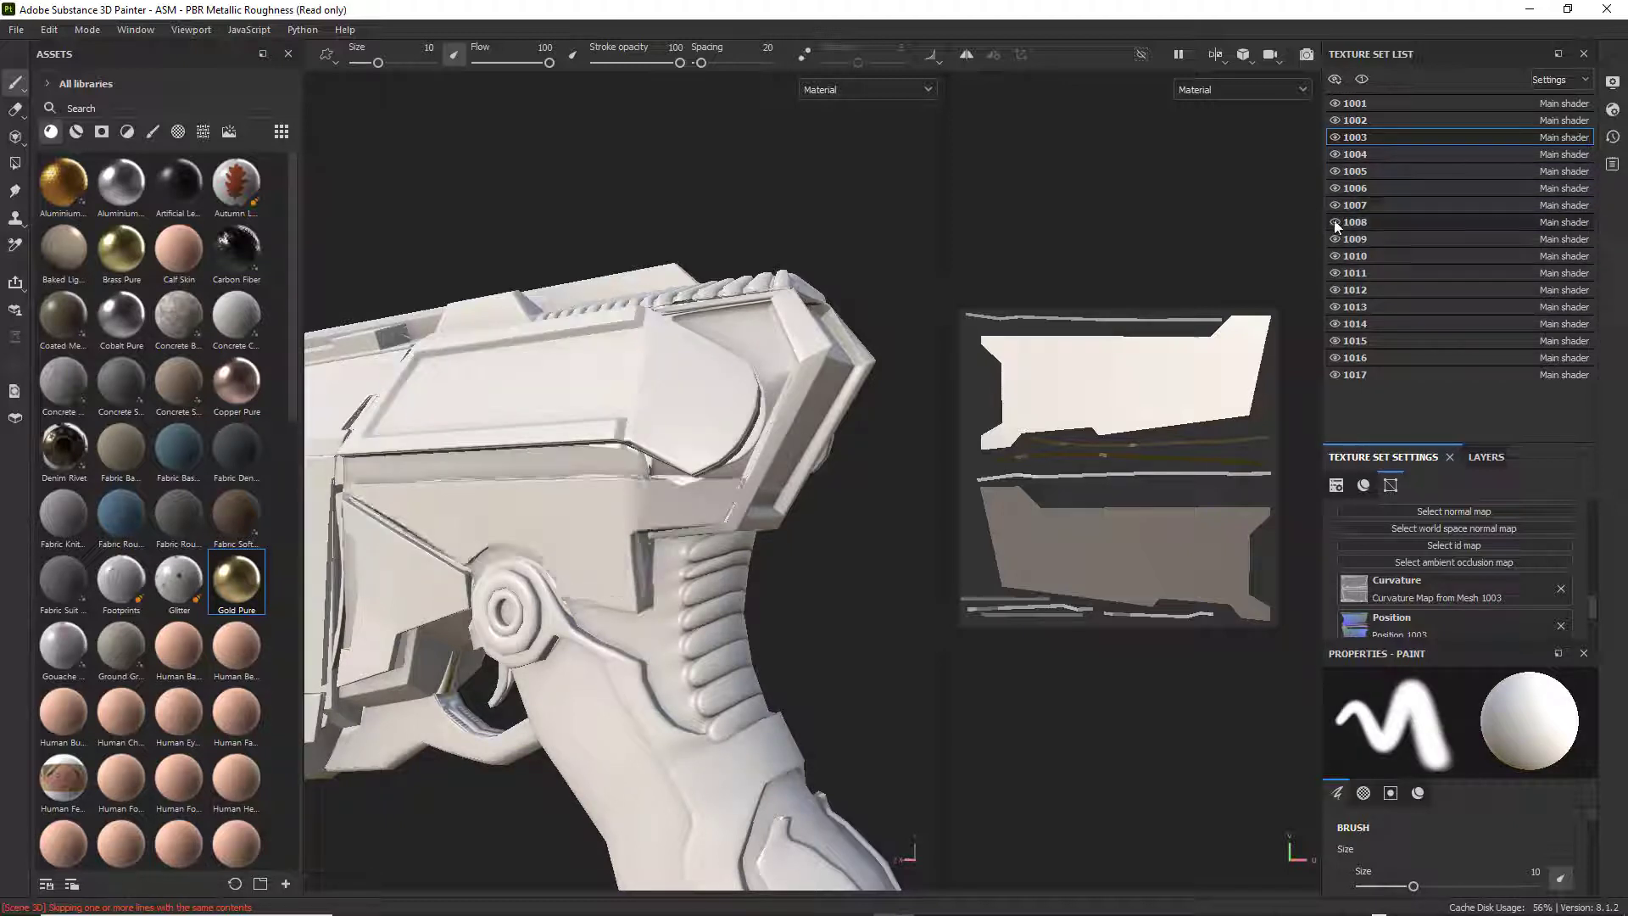
Toggle texture set 1008's visibility repeatedly and from another angle to identify the weapon part it covers.
left_click(1335, 222)
left_click(1334, 223)
left_click(1334, 223)
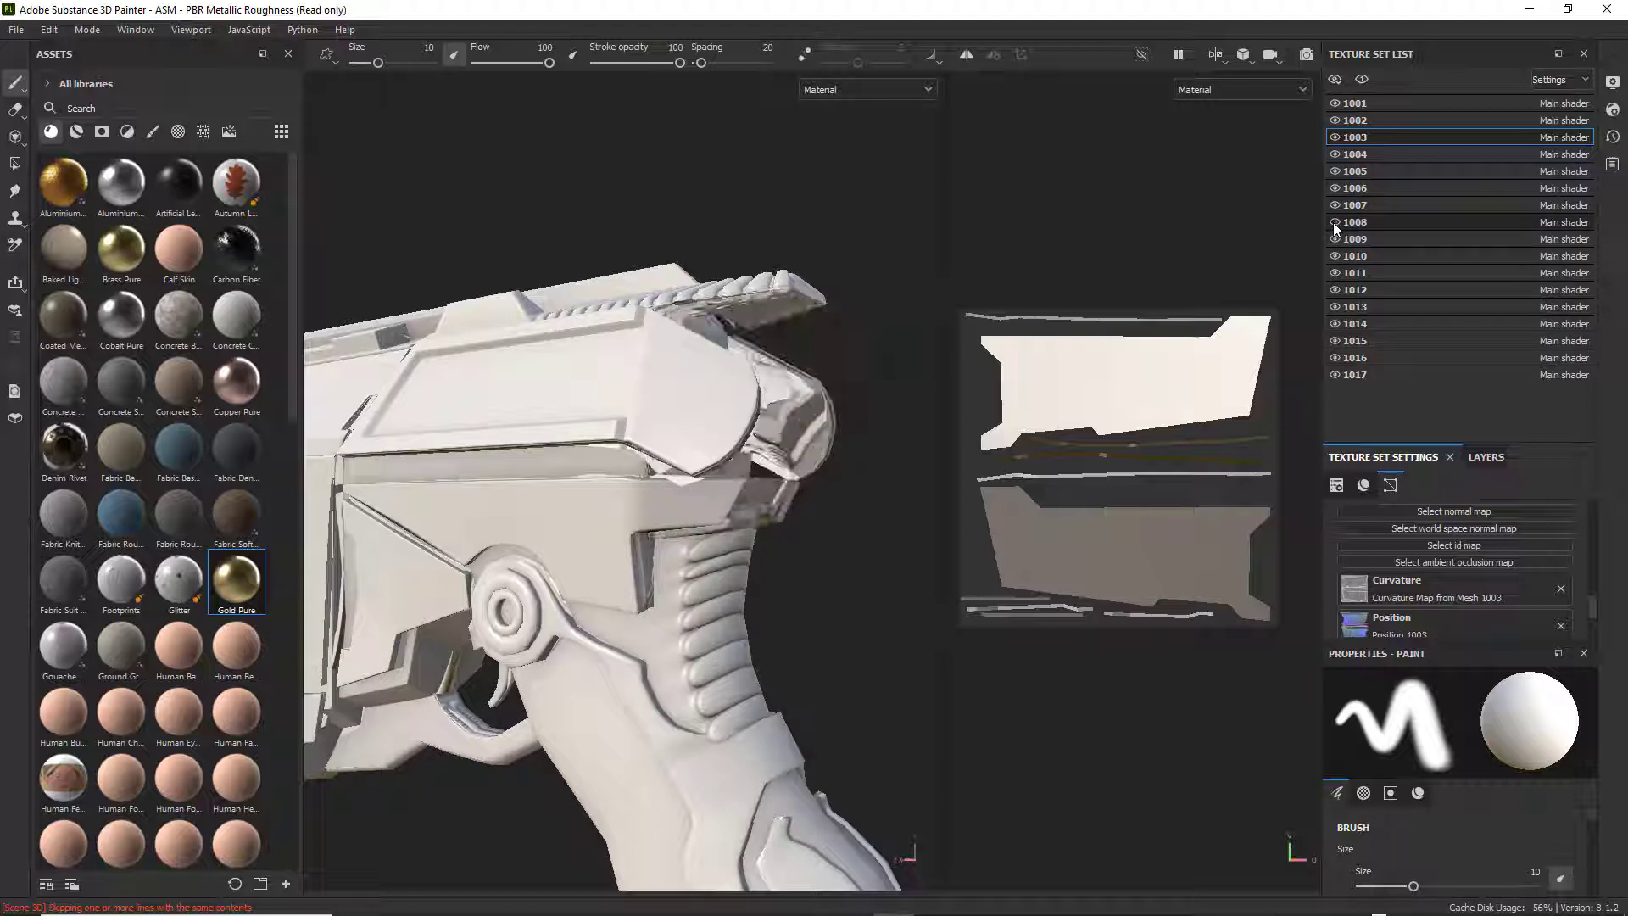
left_click(1334, 223)
left_click(1334, 224)
left_click(1334, 223)
left_click(1334, 223)
left_click(1335, 223)
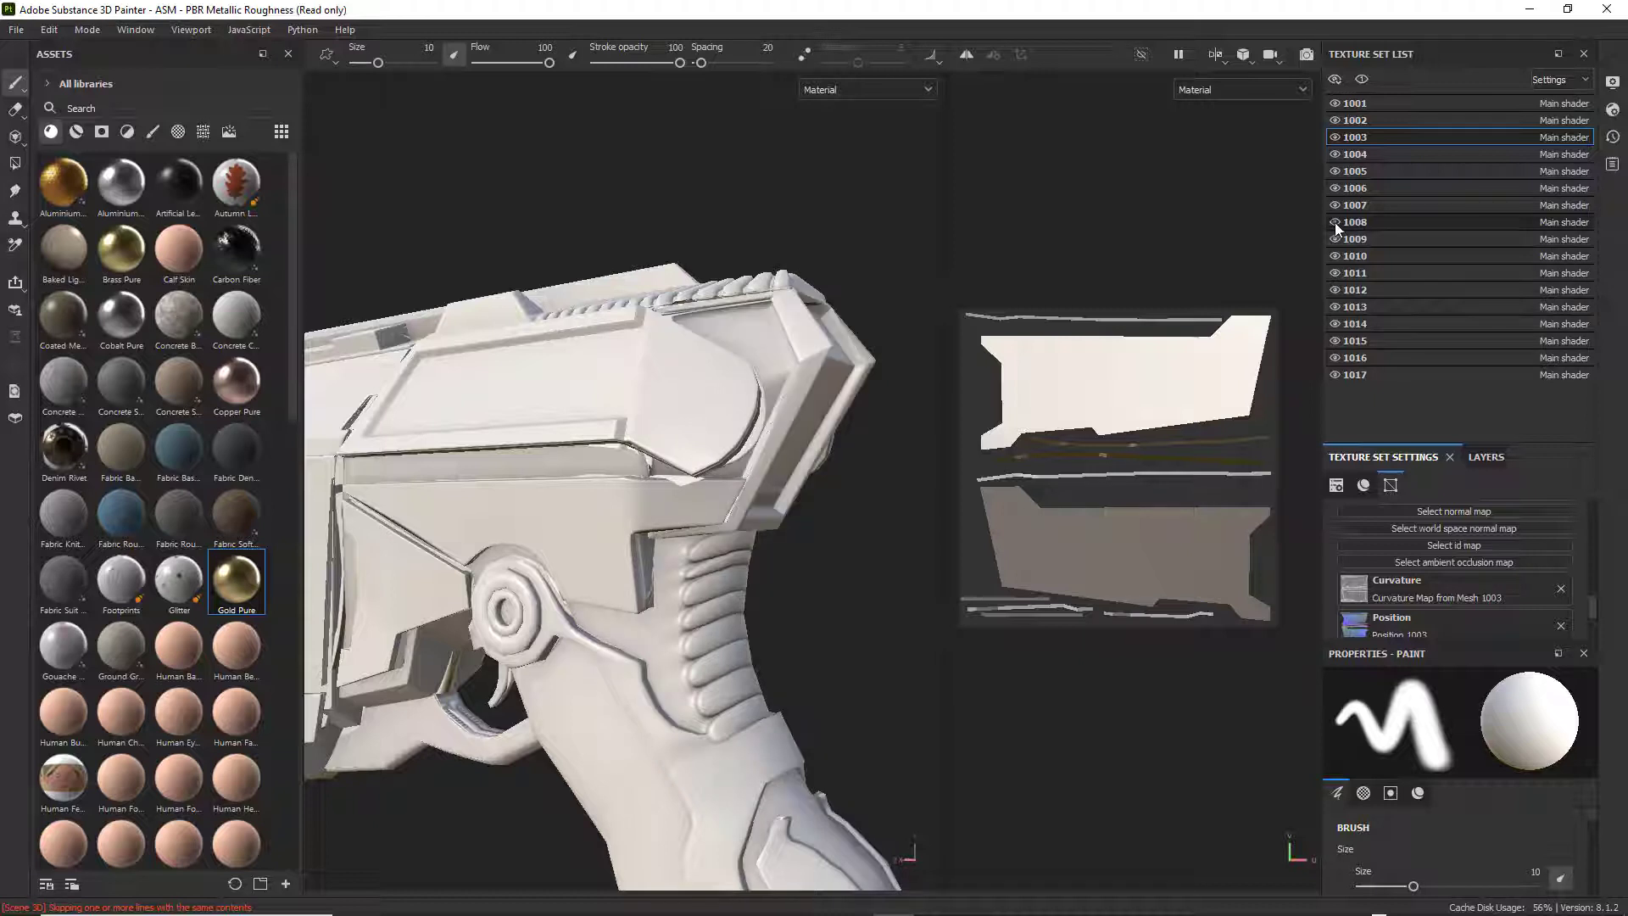
left_click_drag(721, 407, 784, 428, "alt")
left_click(1334, 222)
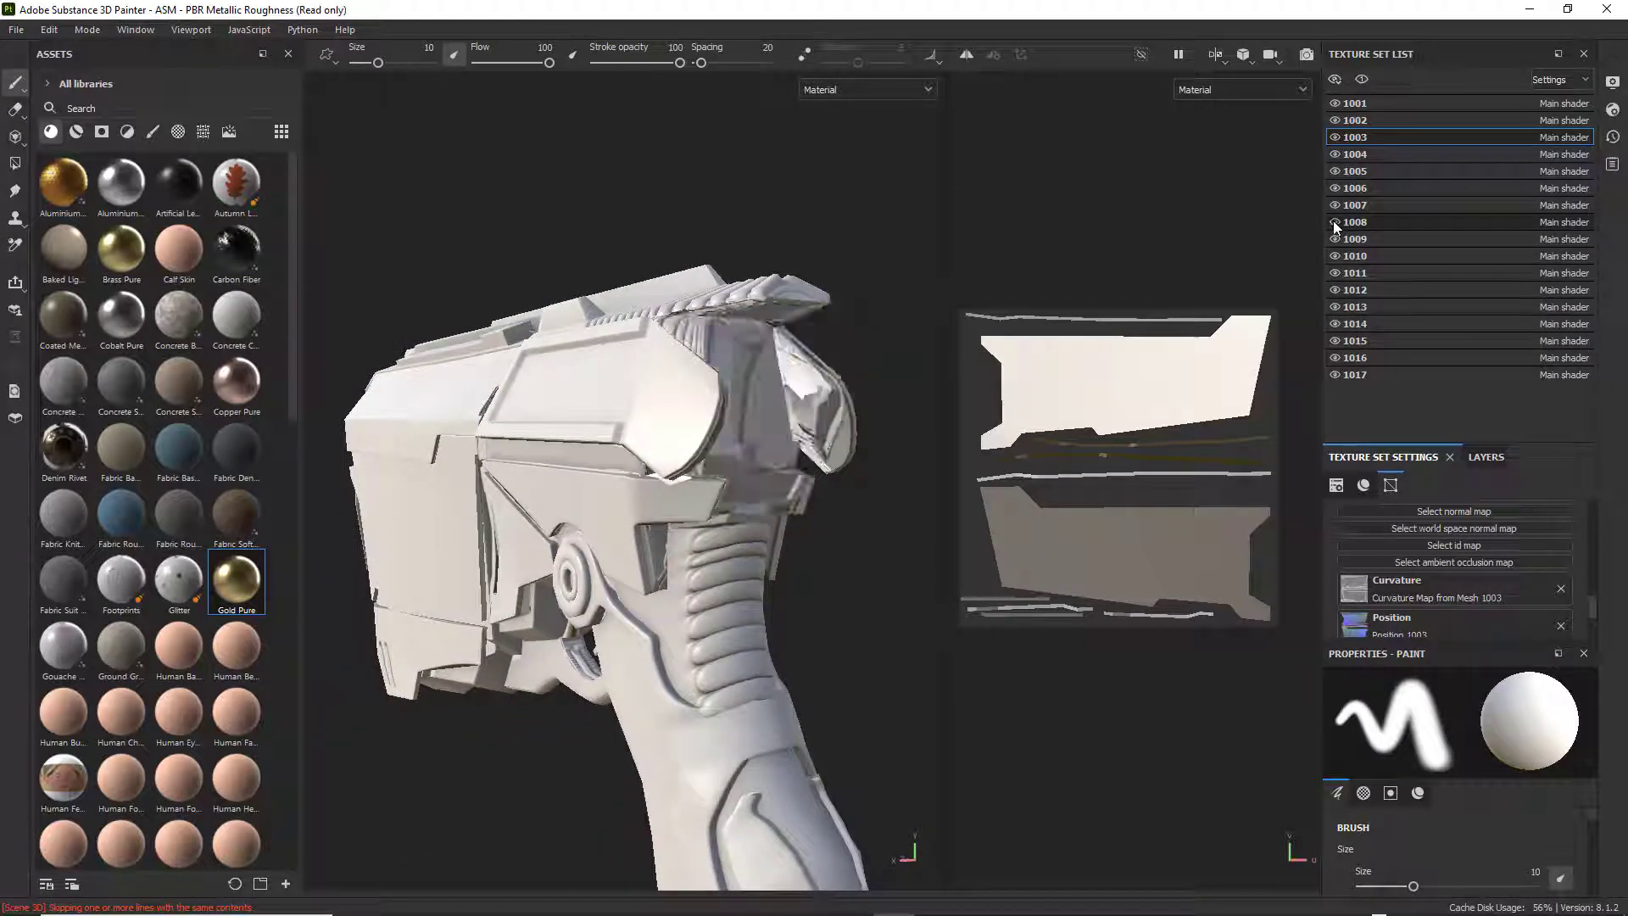
left_click(1334, 221)
Select texture set 1008 and remove the baked ambient occlusion and normal maps from its mesh maps.
left_click(1372, 222)
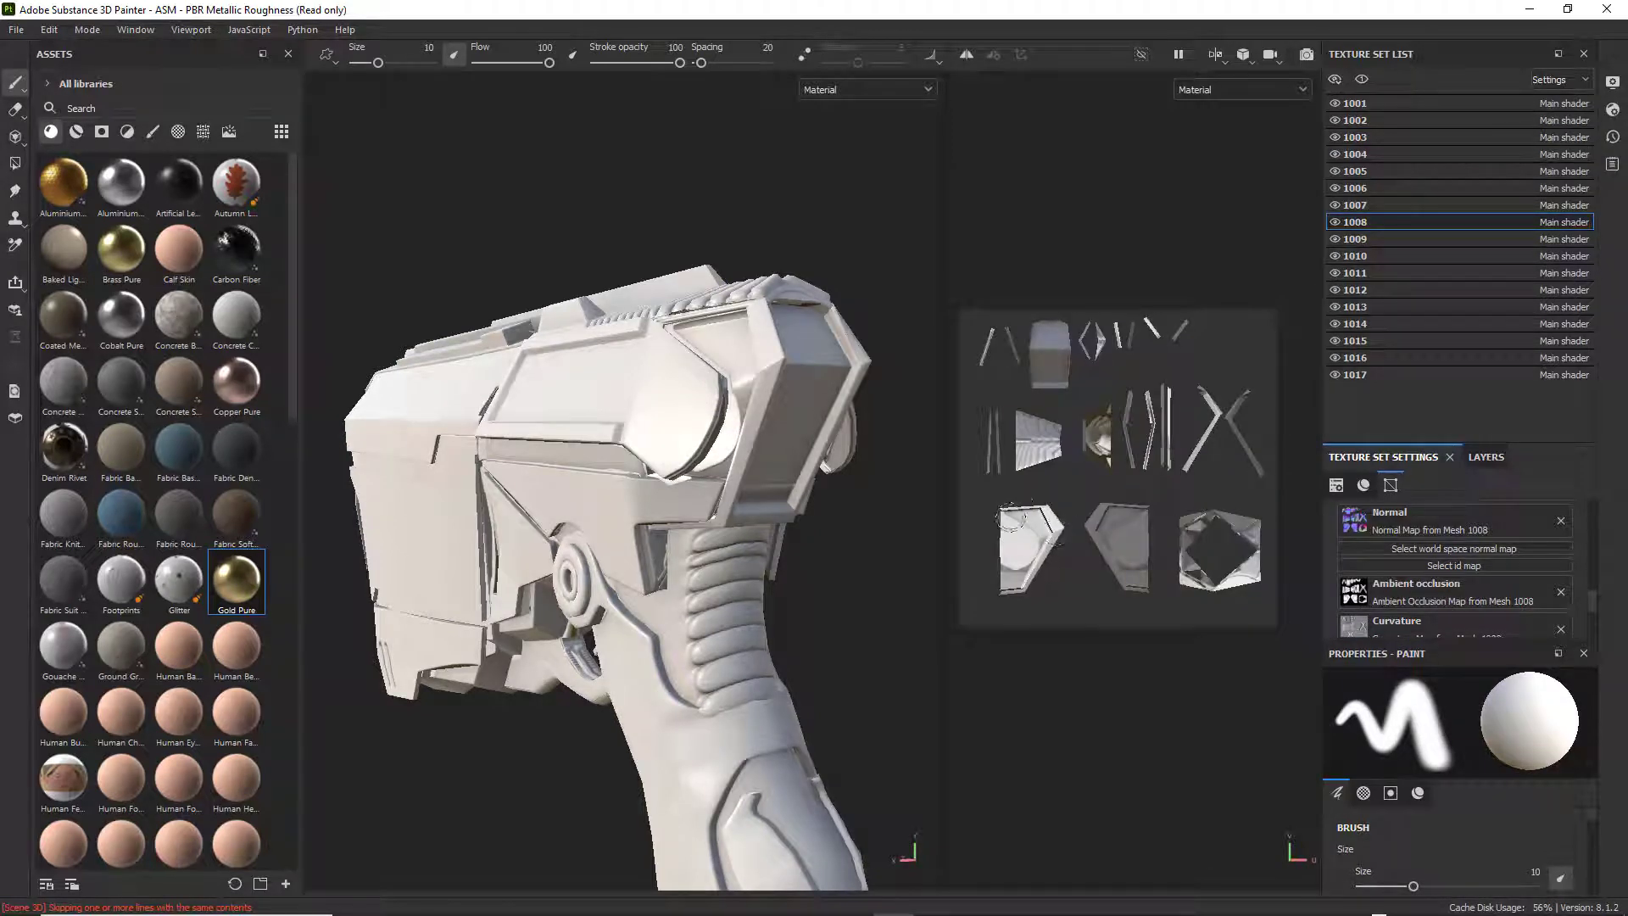
scroll(1062, 551, "up", 5)
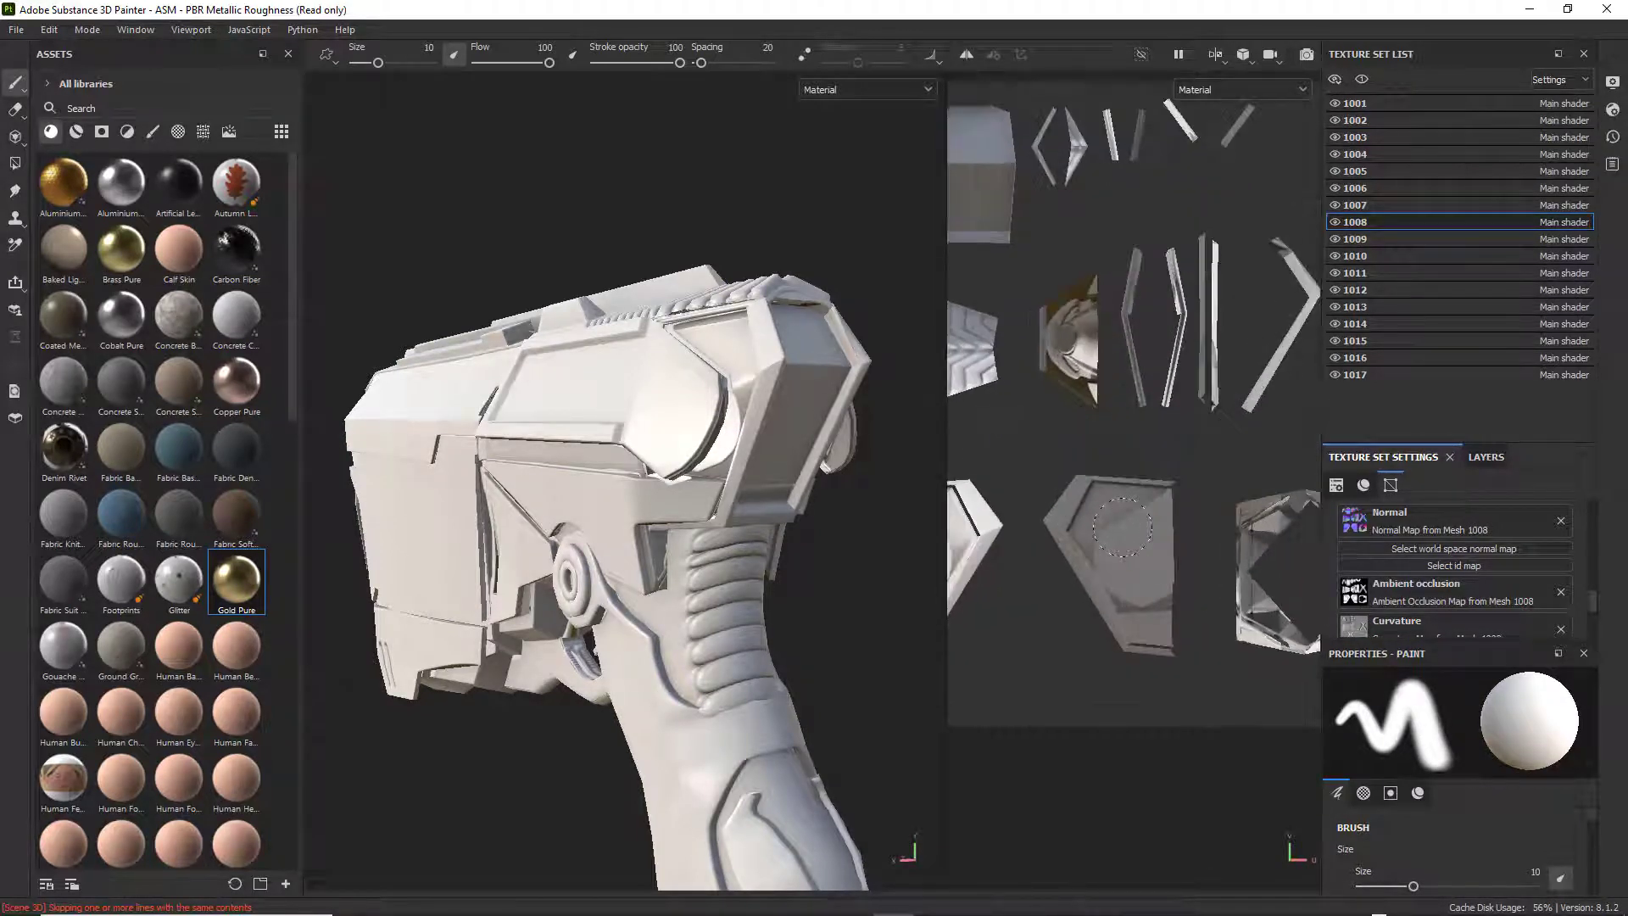
middle_click_drag(1043, 523, 1275, 473, "alt")
scroll(1544, 533, "down", 2)
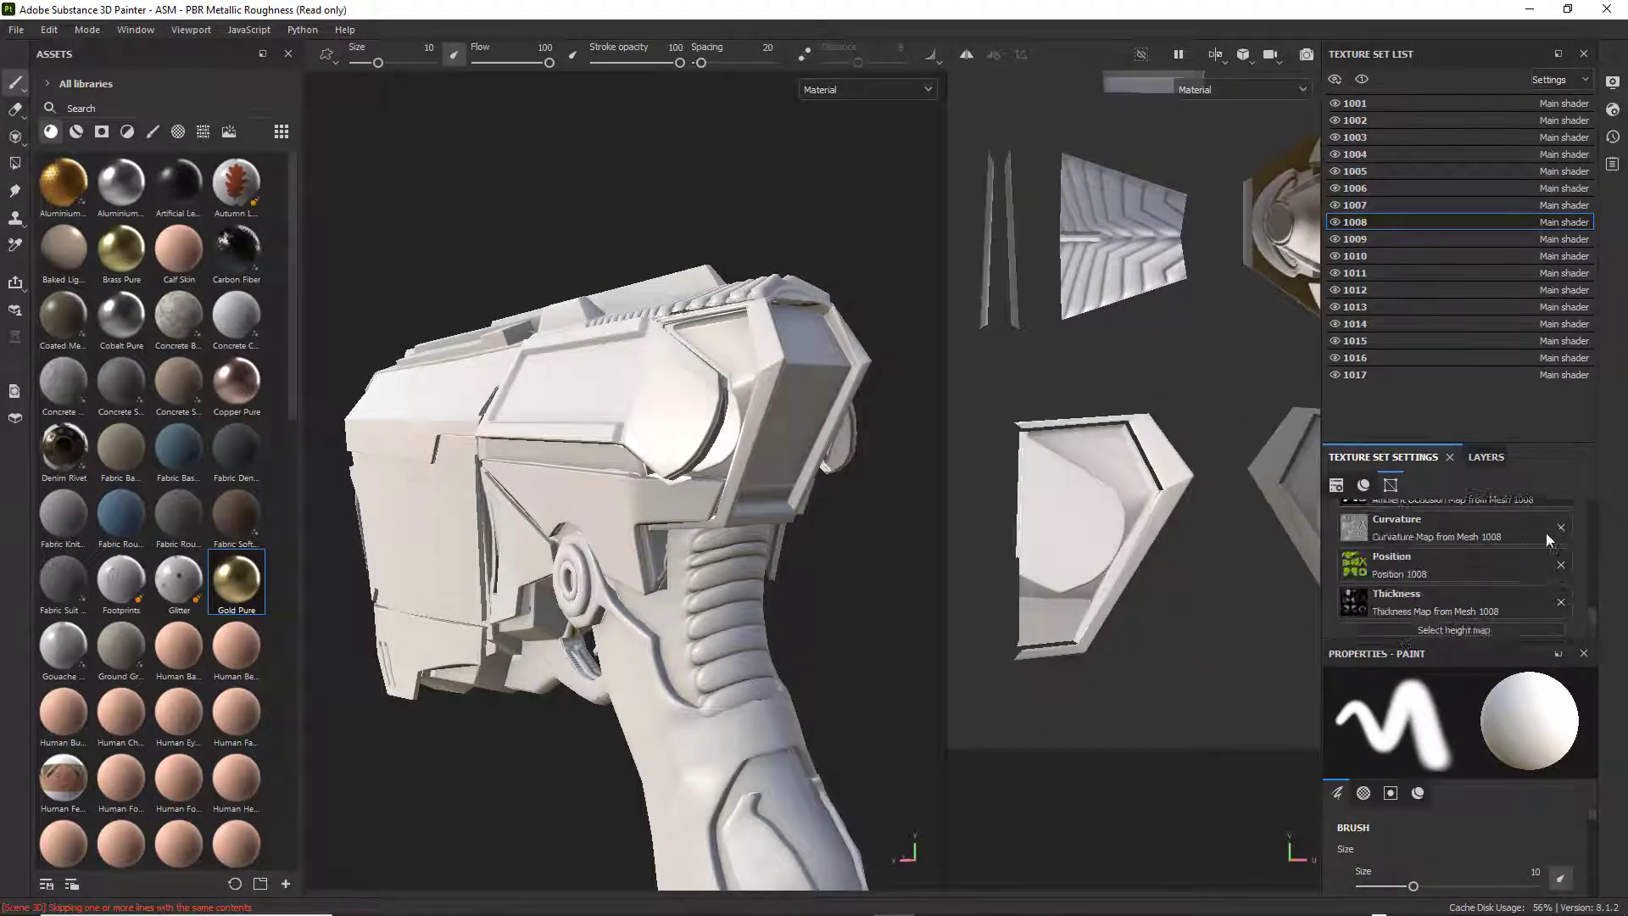
scroll(1533, 541, "down", 1)
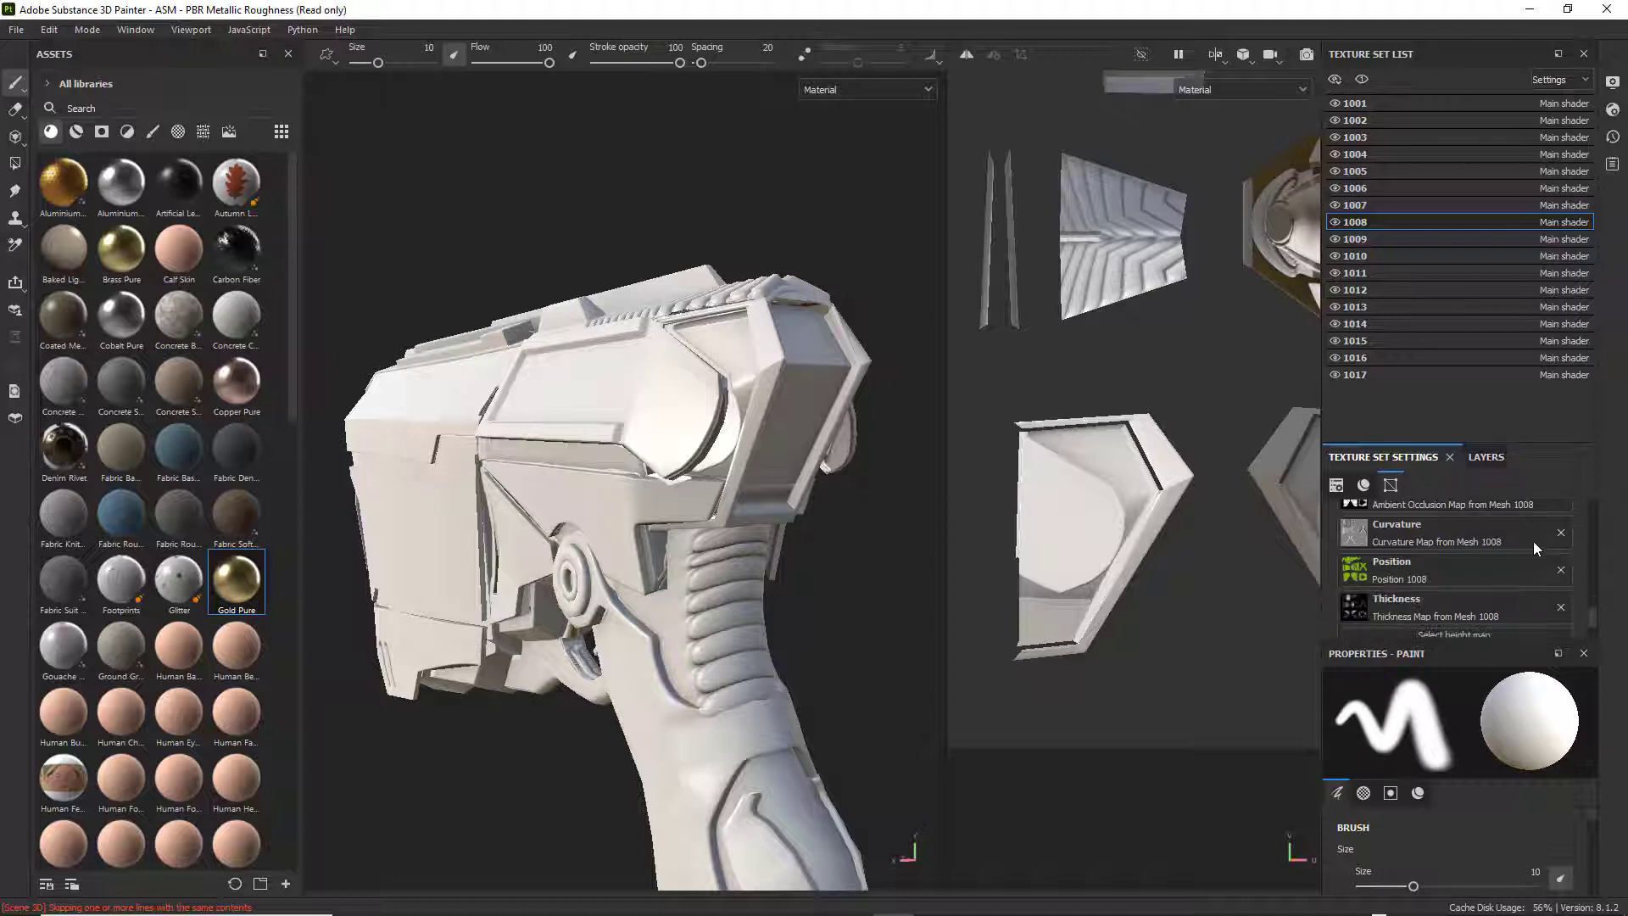
scroll(1534, 541, "up", 2)
scroll(1534, 541, "down", 1)
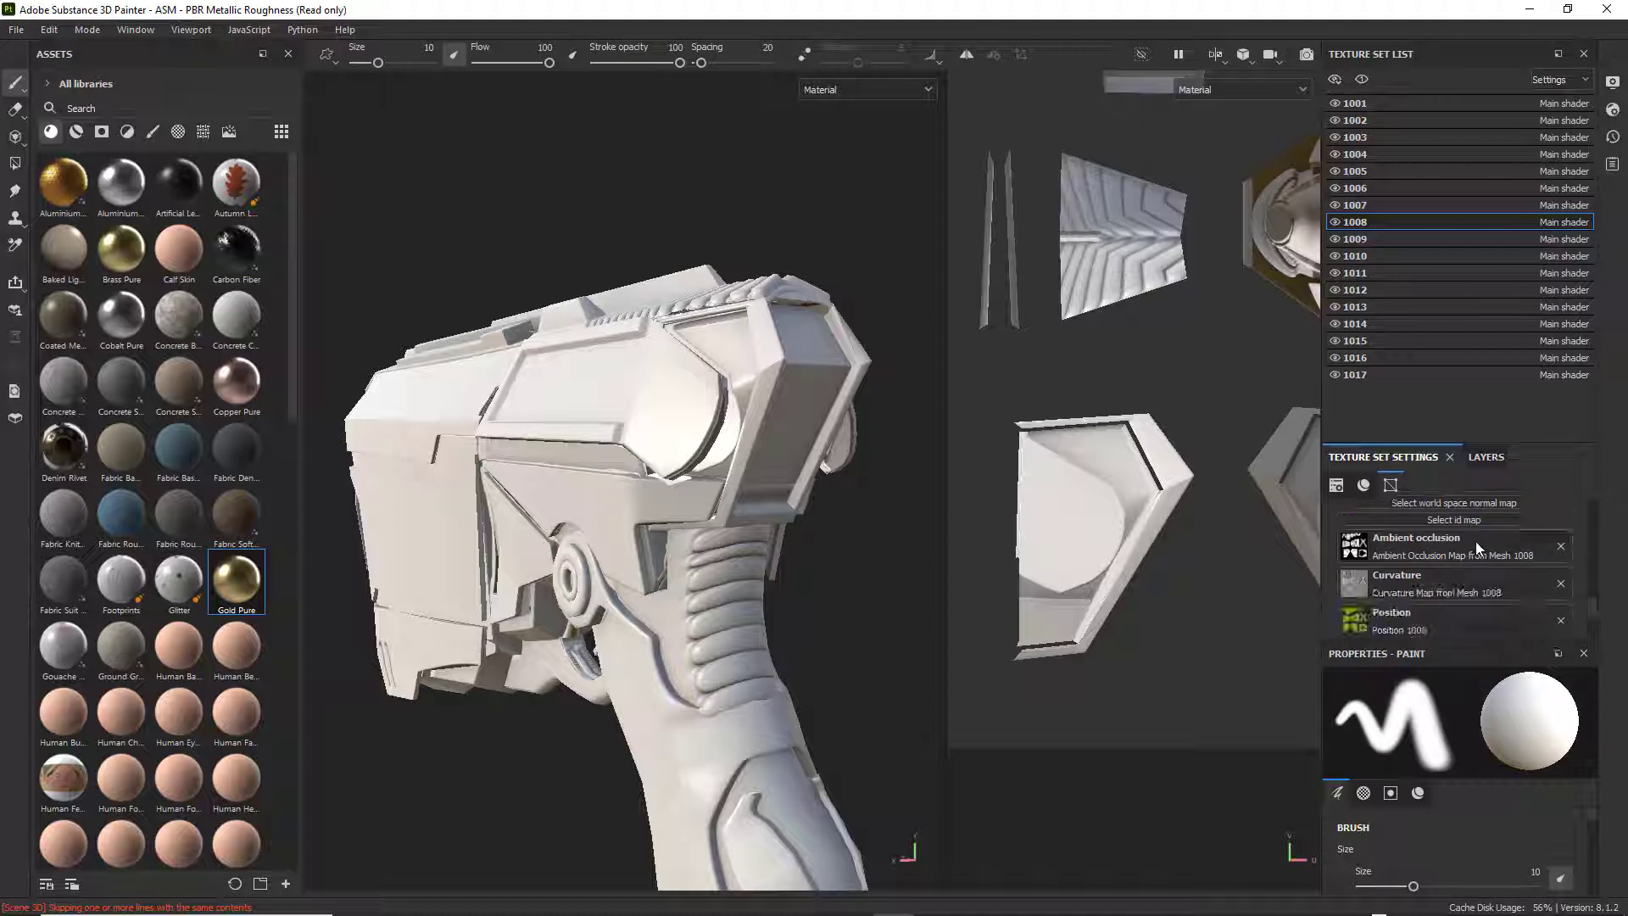
left_click(1561, 547)
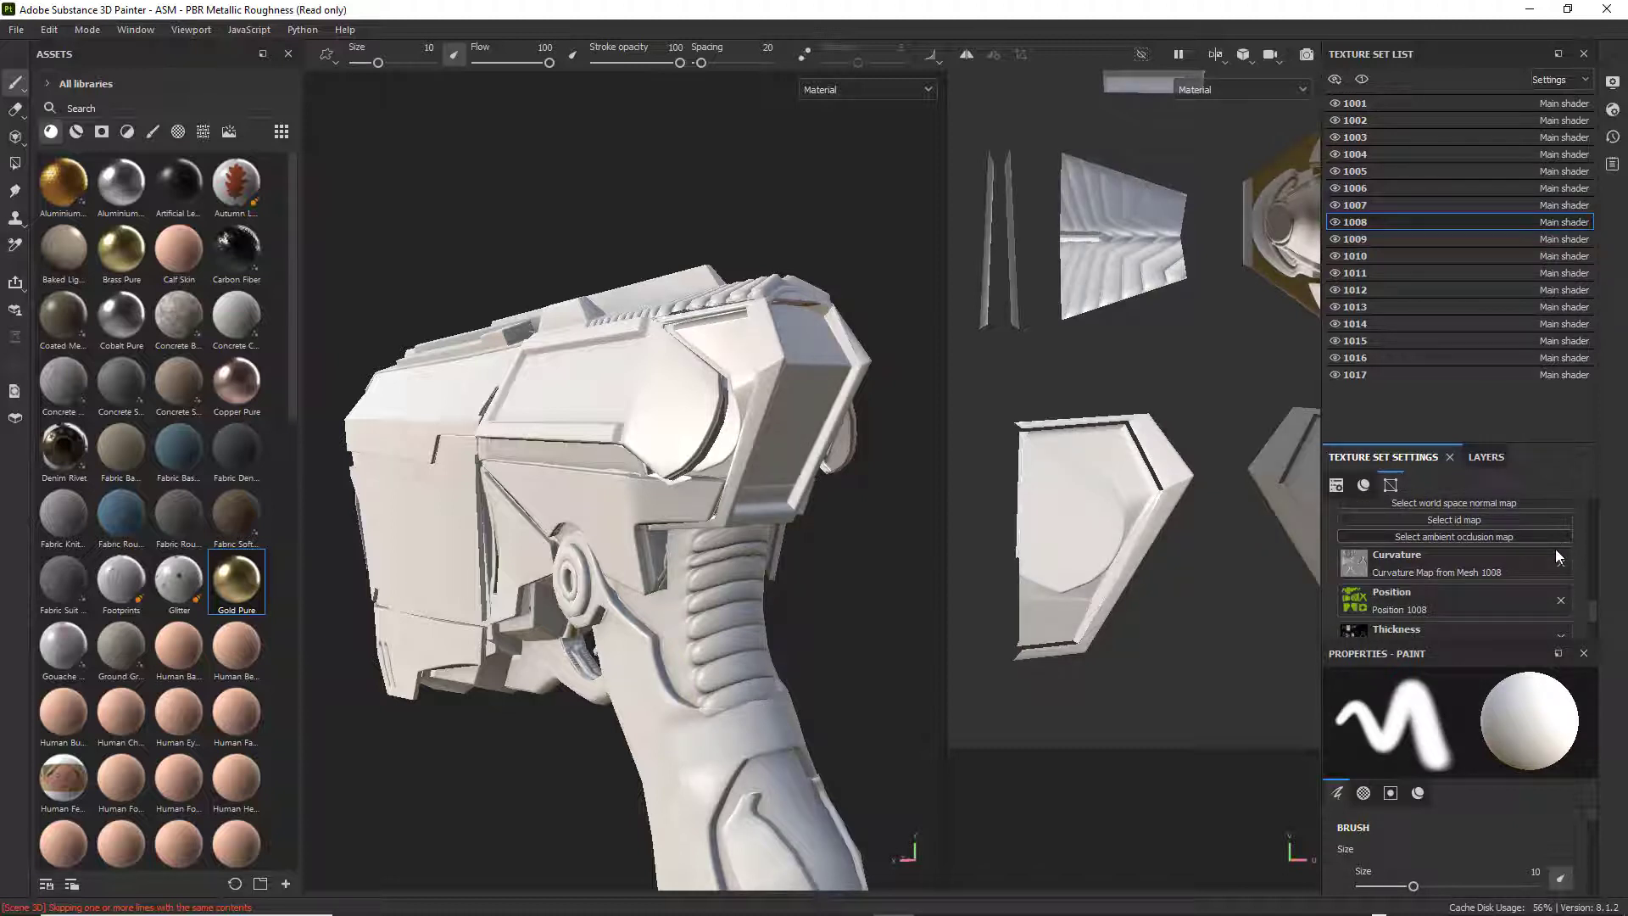
left_click(1559, 556)
scroll(1561, 561, "down", 1)
scroll(1562, 562, "up", 2)
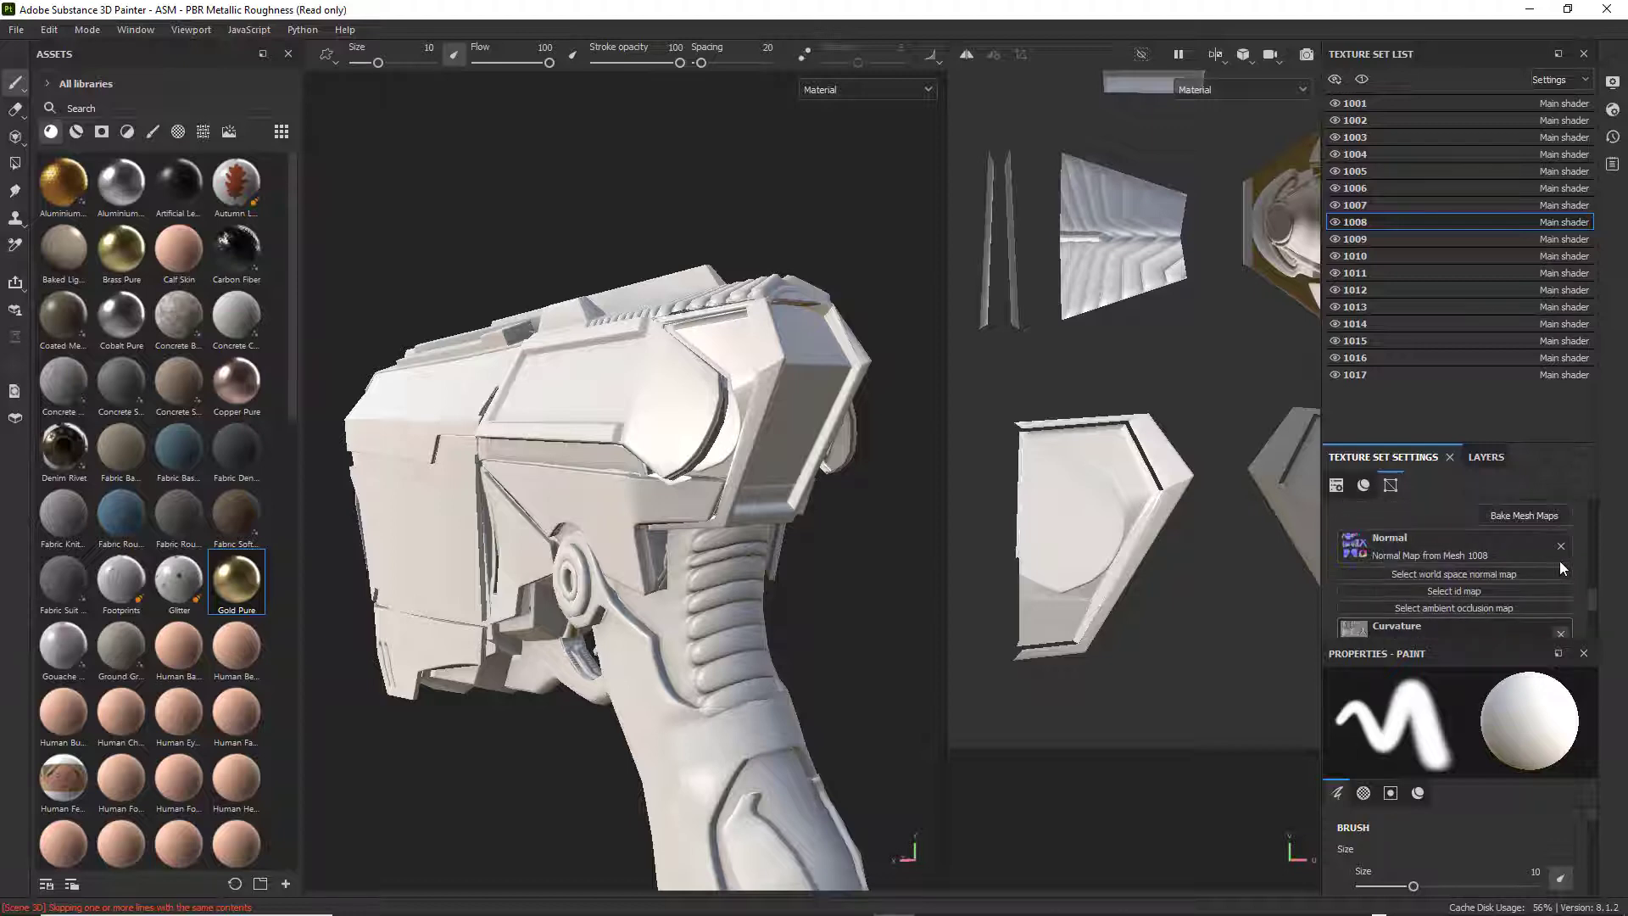
left_click(1561, 597)
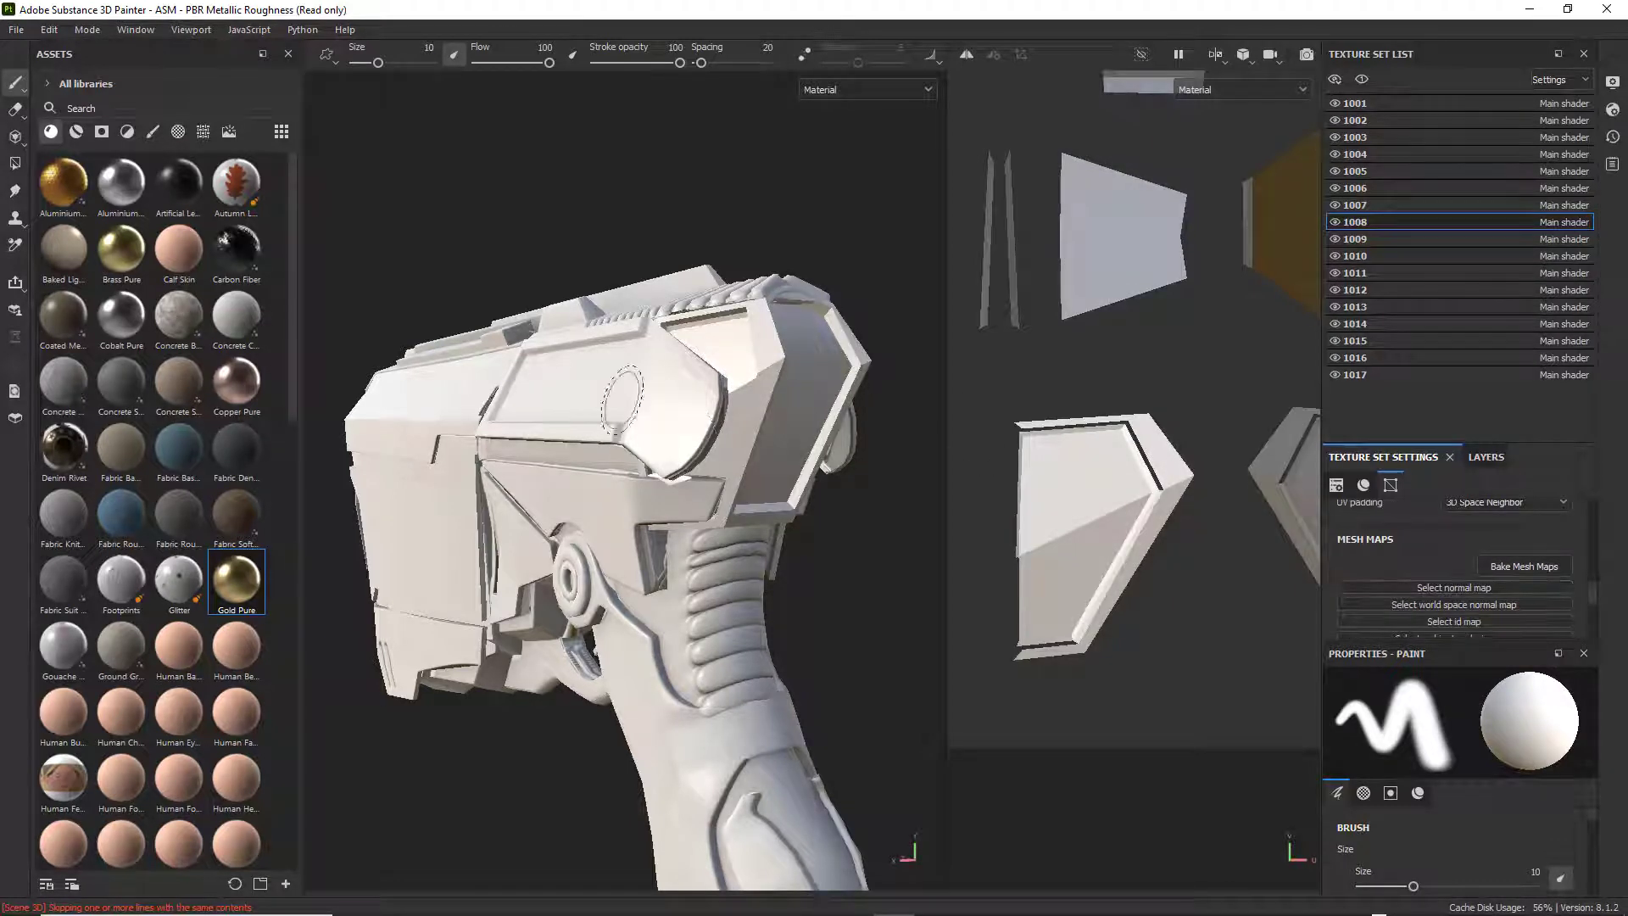
Examine the weapon's rear, sides and muzzle and the full UV layout of set 1008 to judge the surfaces without baked maps.
mouse_move(731, 423)
left_mouse_down("alt")
mouse_move(822, 451)
mouse_move(669, 445)
mouse_move(723, 454)
left_mouse_up("alt")
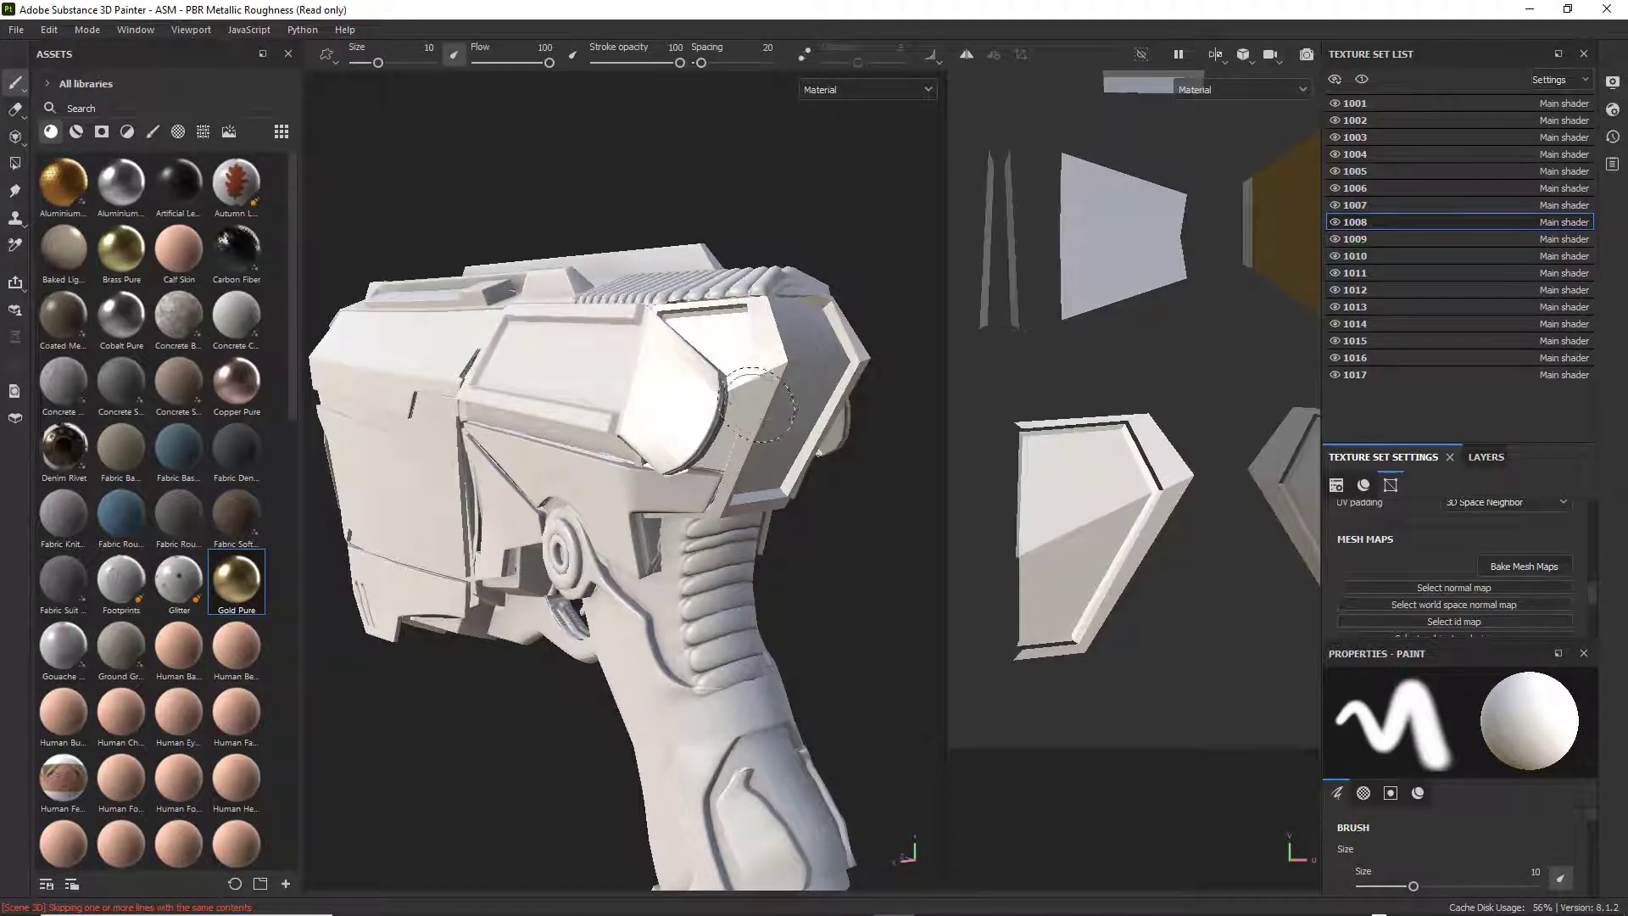
left_click_drag(734, 386, 830, 371, "alt")
scroll(813, 408, "up", 5)
scroll(756, 339, "down", 4)
scroll(830, 372, "up", 2)
middle_click_drag(827, 374, 429, 391, "alt")
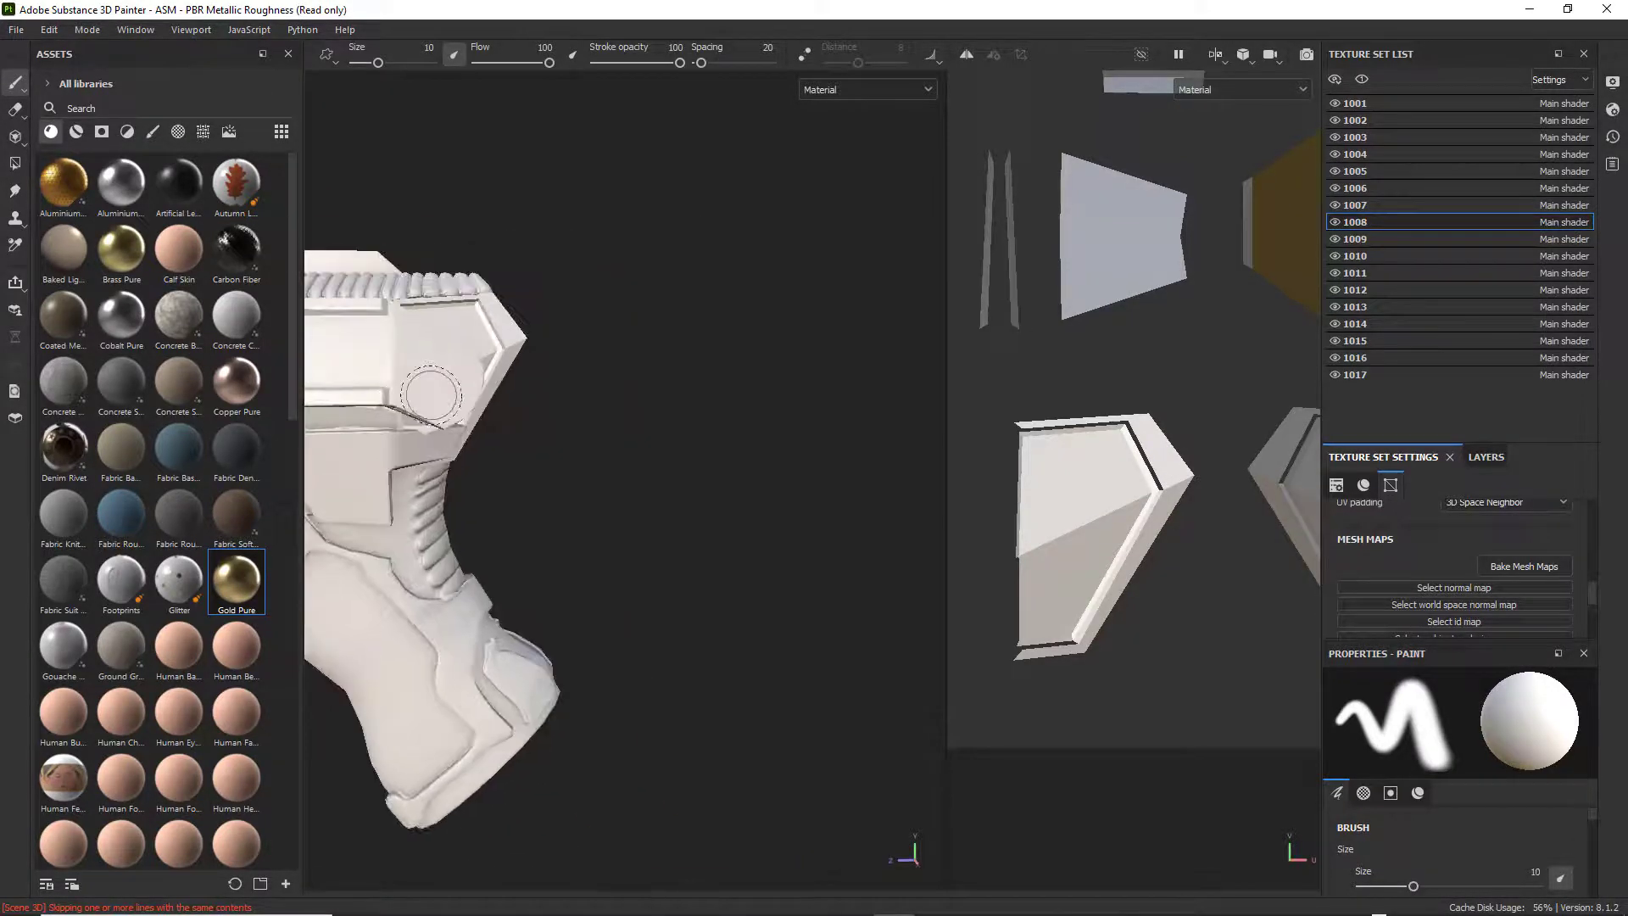
scroll(430, 391, "up", 3)
left_click_drag(440, 390, 569, 383, "alt")
middle_click_drag(330, 388, 497, 392, "alt")
scroll(505, 393, "up", 2)
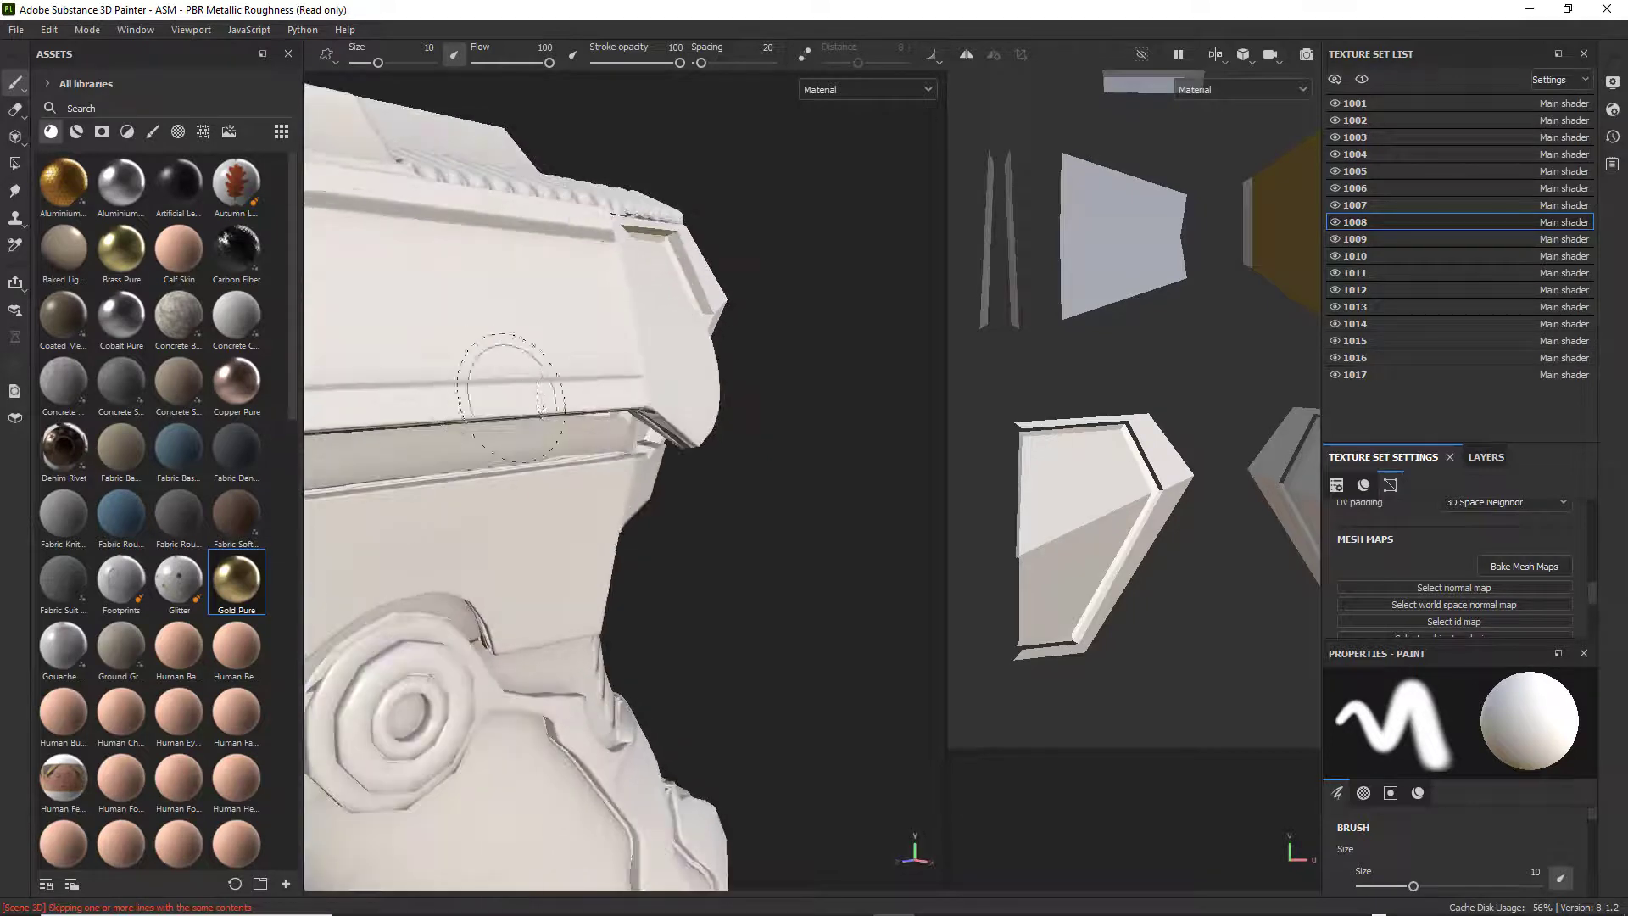
left_click_drag(510, 392, 651, 446, "alt")
mouse_move(596, 422)
left_mouse_down("alt")
mouse_move(618, 415)
mouse_move(415, 433)
mouse_move(564, 424)
mouse_move(690, 385)
mouse_move(703, 333)
mouse_move(687, 424)
mouse_move(840, 474)
mouse_move(767, 458)
mouse_move(803, 451)
mouse_move(422, 432)
left_mouse_up("alt")
scroll(485, 426, "down", 5)
left_click_drag(653, 455, 598, 450, "alt")
middle_click_drag(598, 449, 373, 365, "alt")
left_click_drag(373, 364, 446, 398, "alt")
middle_click_drag(445, 398, 458, 461, "alt")
left_click_drag(458, 461, 535, 453, "alt")
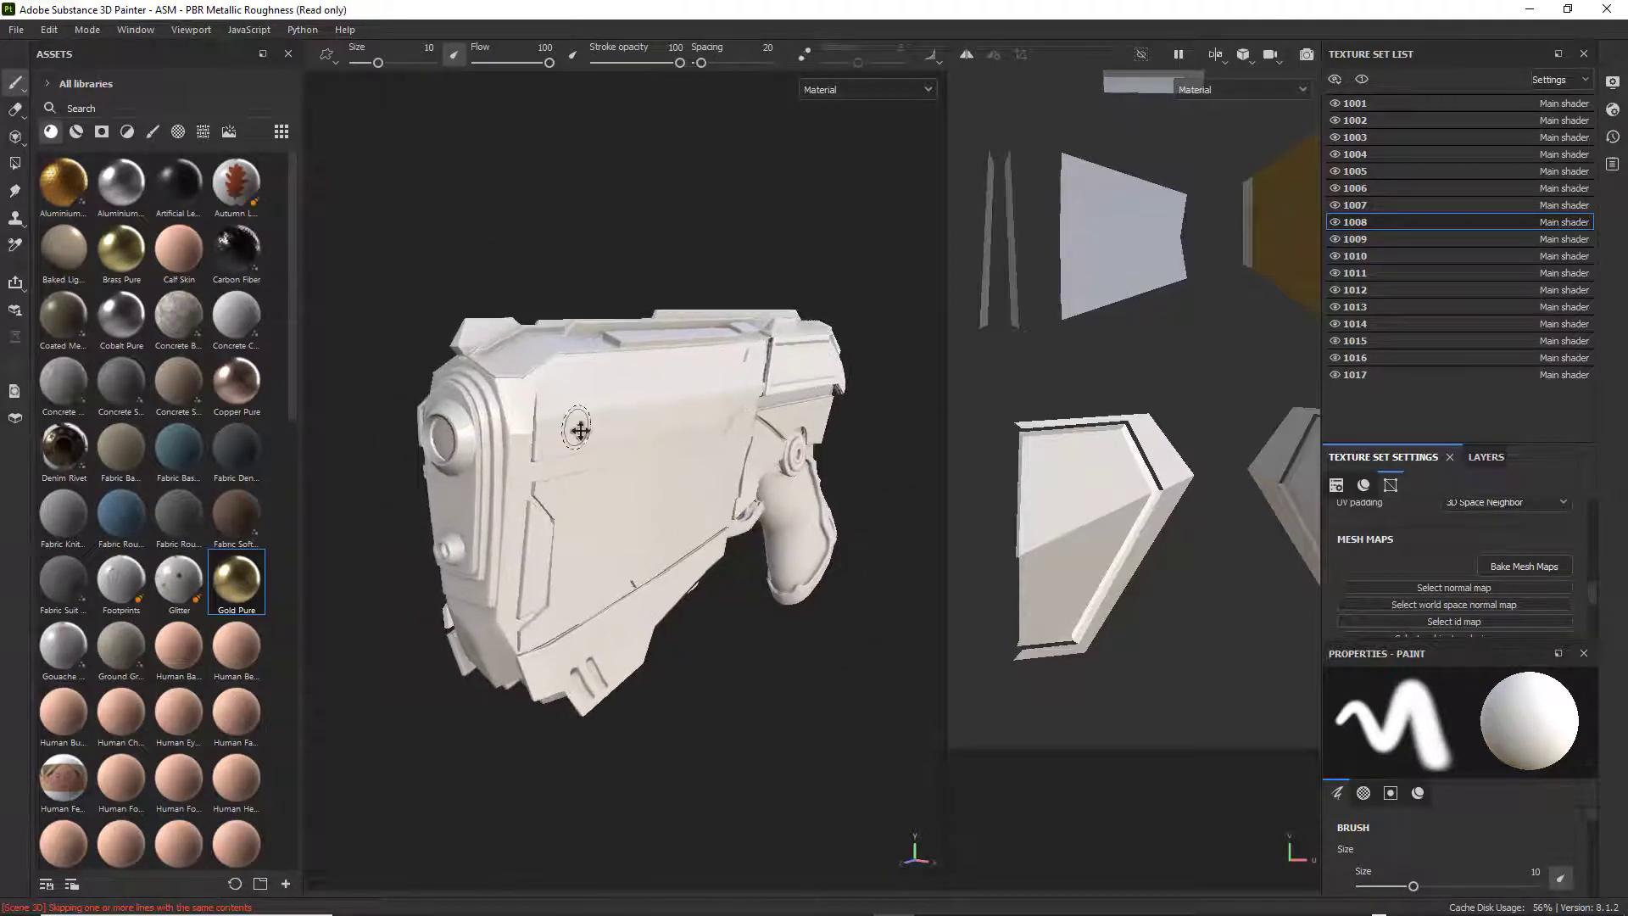
scroll(1185, 477, "down", 4)
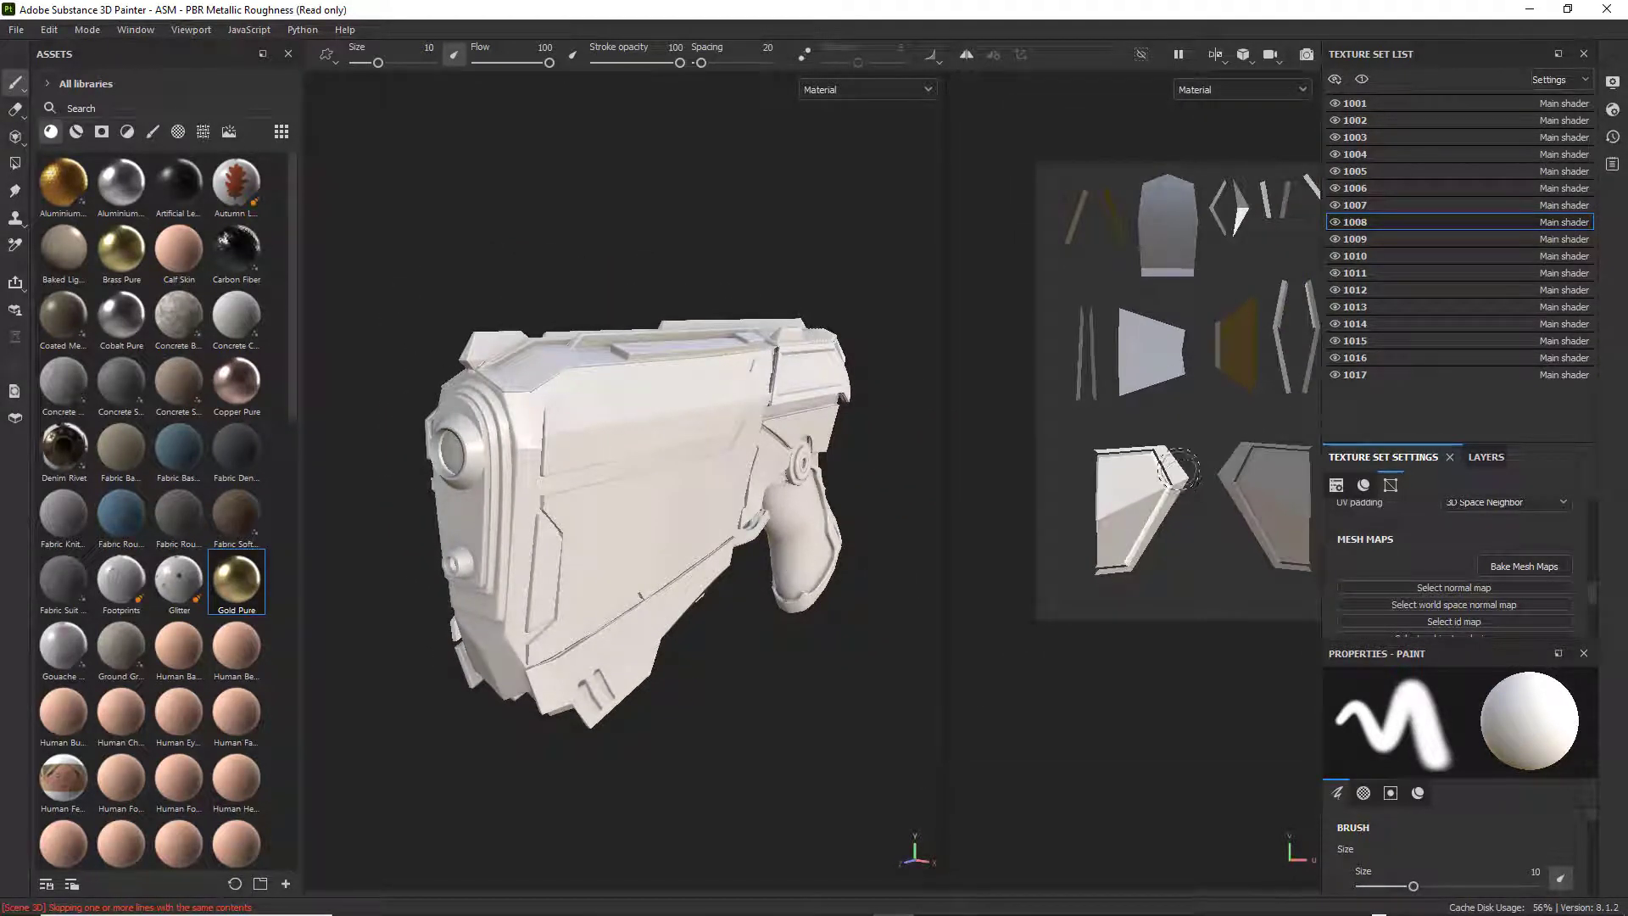
scroll(1170, 470, "down", 3)
middle_click_drag(1154, 461, 1081, 467)
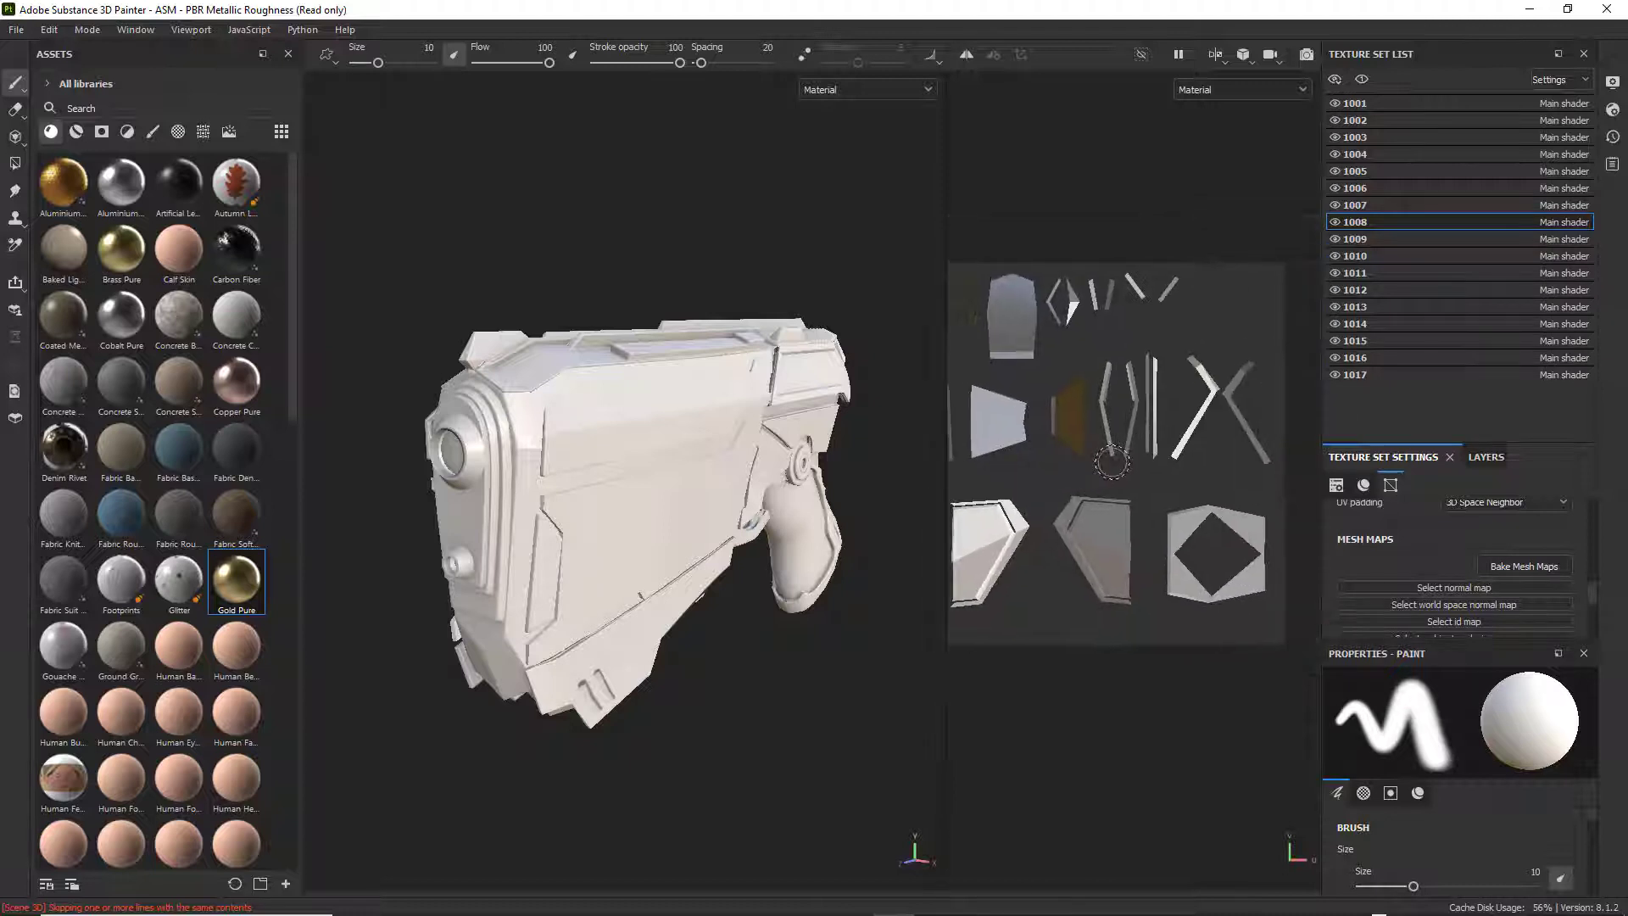
scroll(1027, 473, "down", 2)
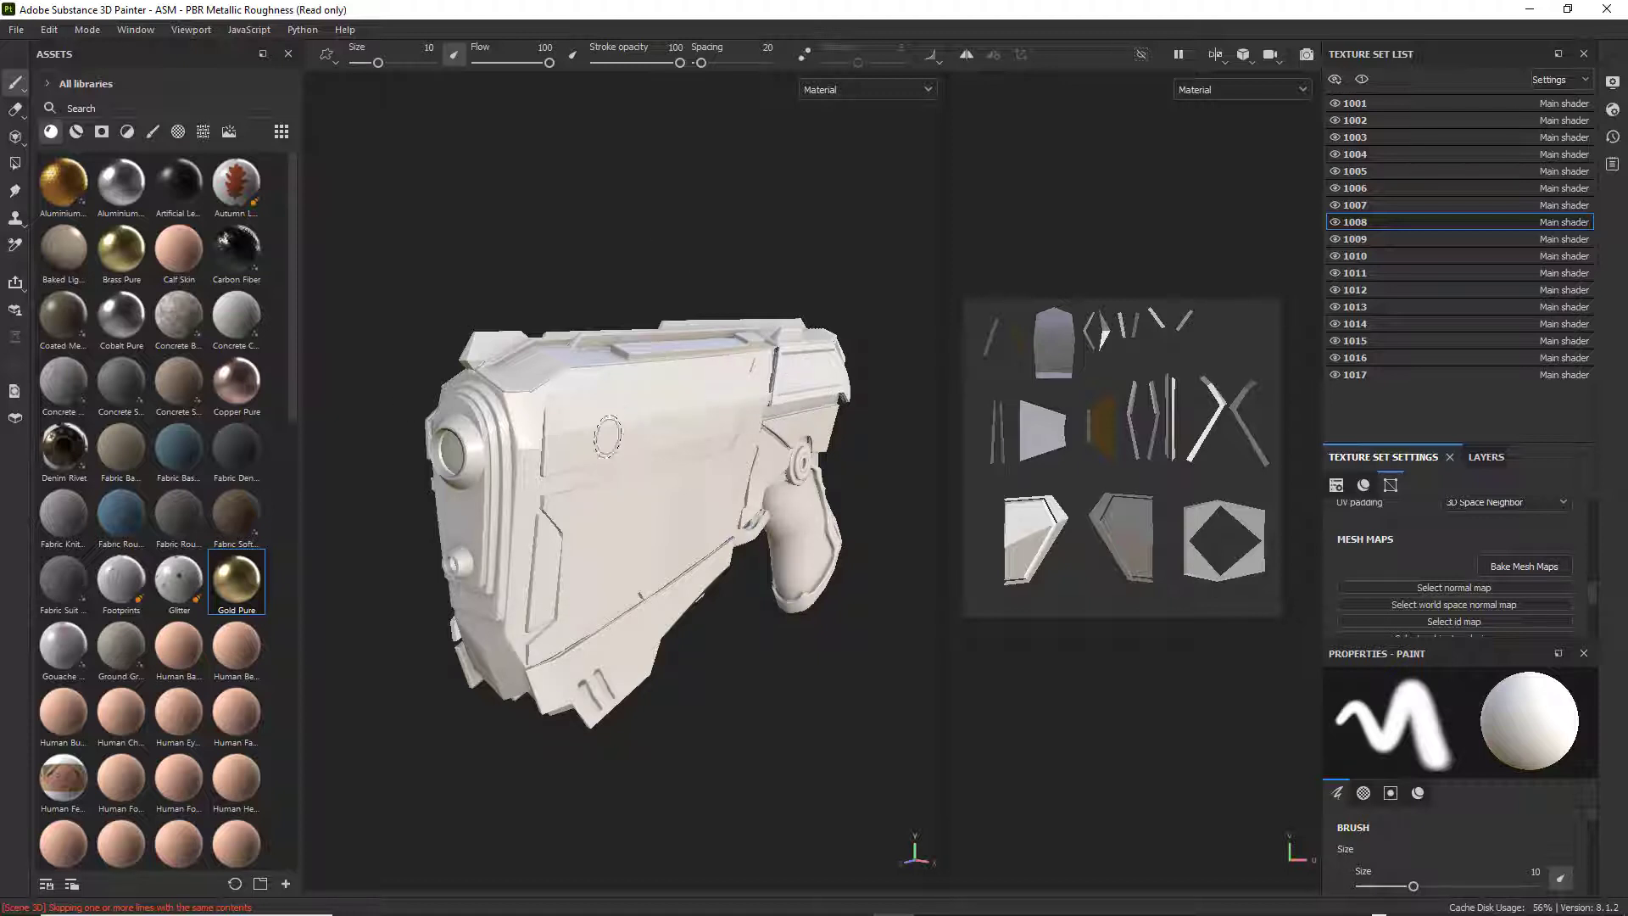
Show the smart materials in a widened asset library with large thumbnails.
left_click(76, 132)
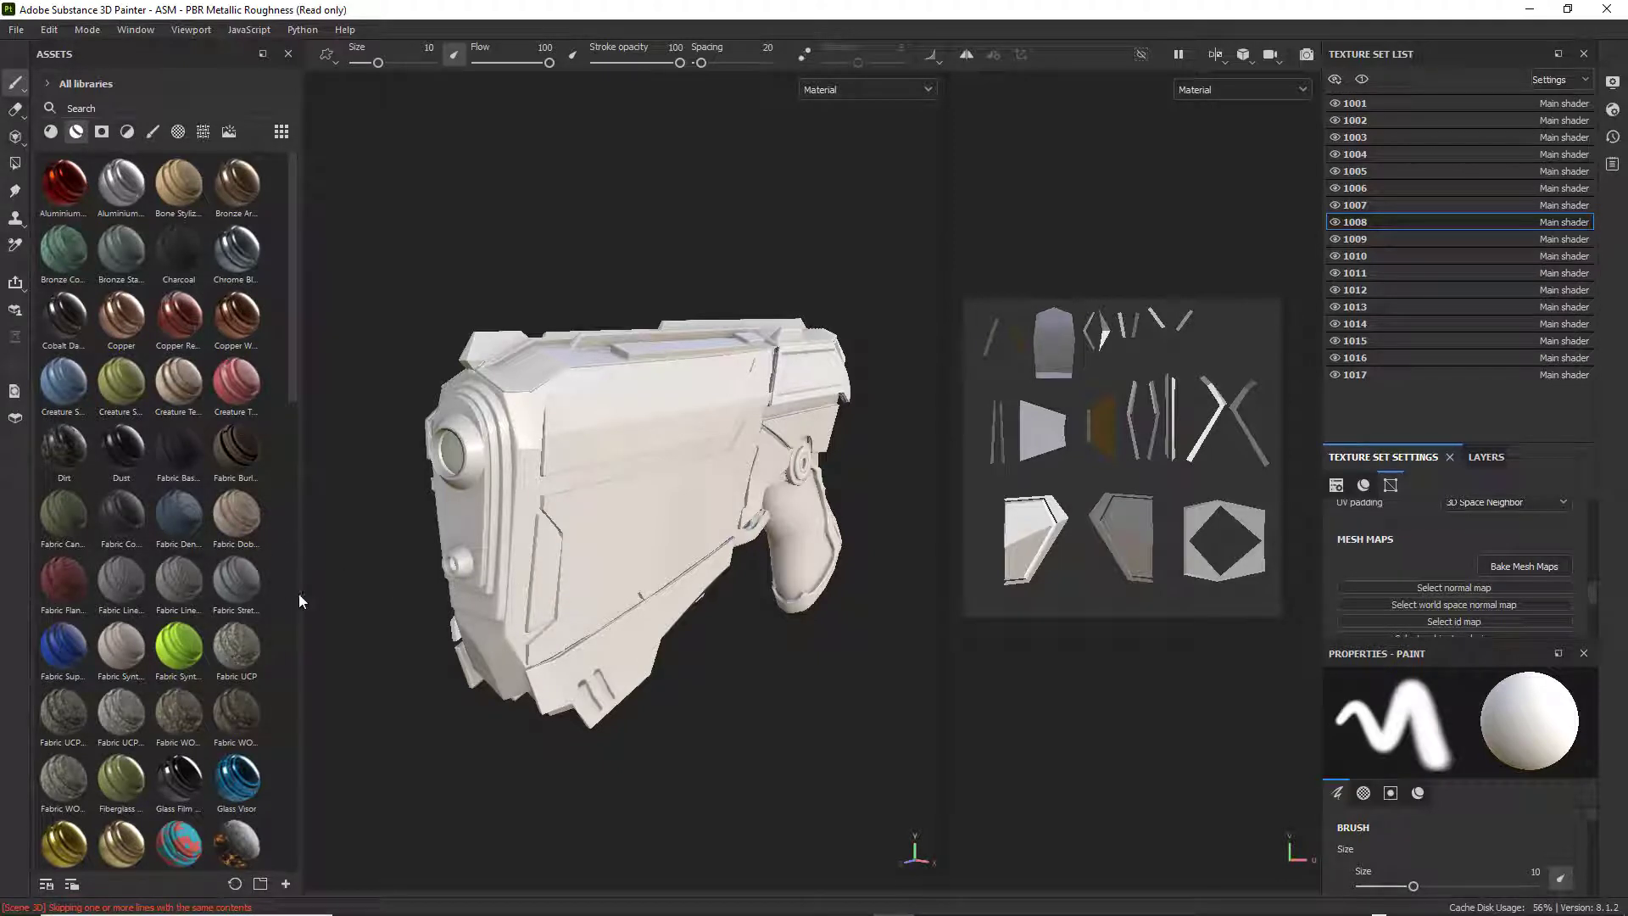
left_click_drag(303, 595, 379, 596)
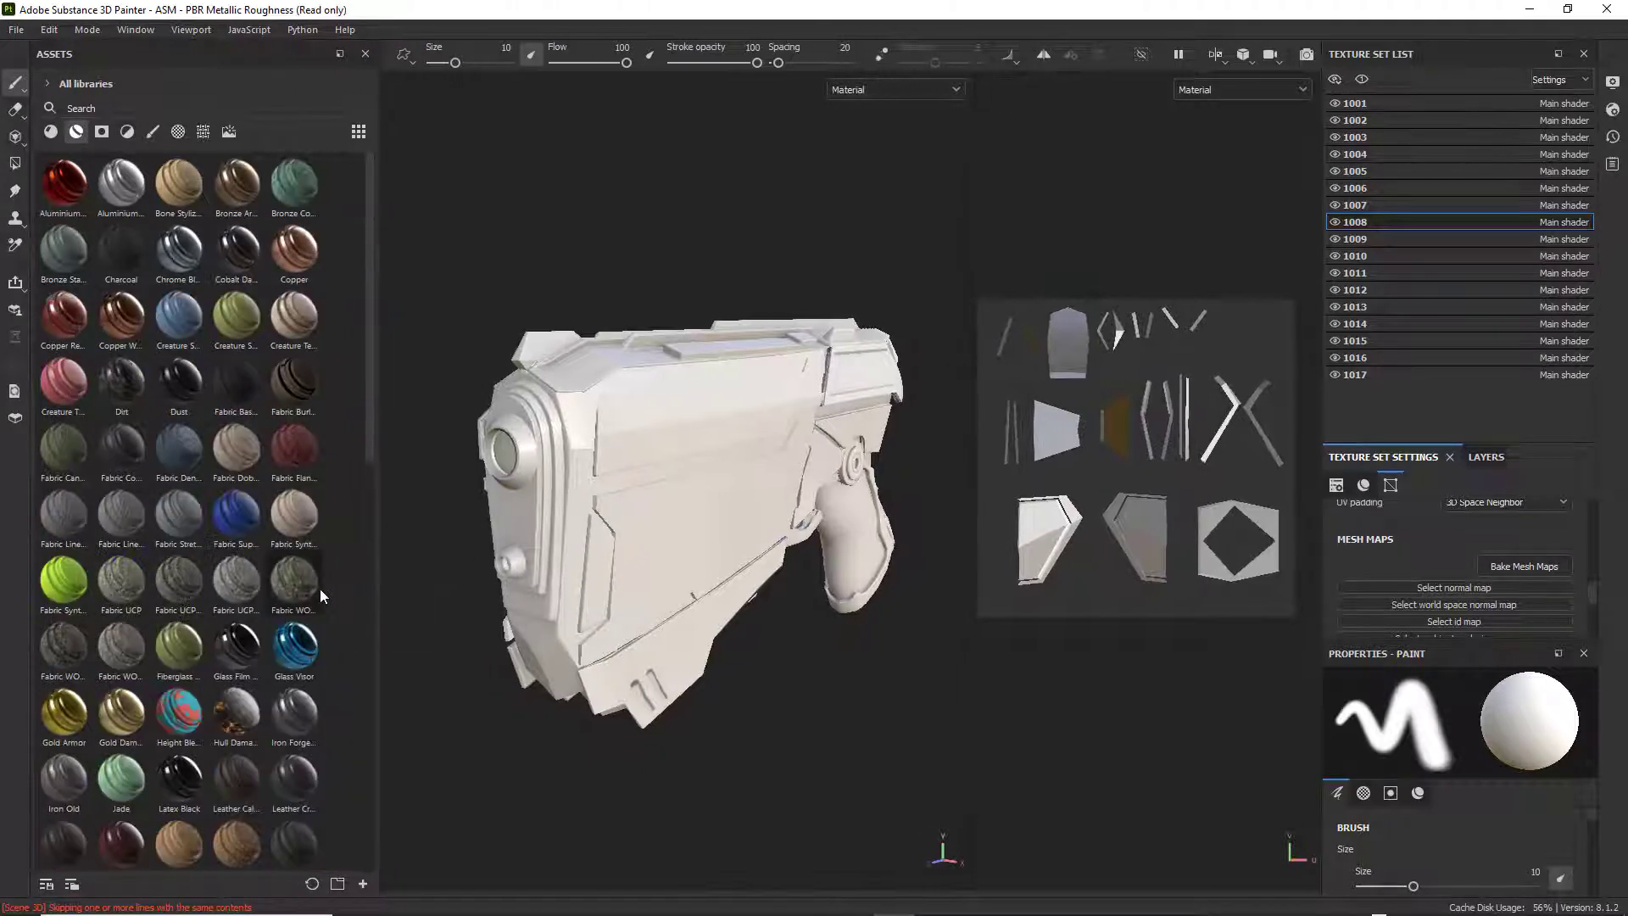
scroll(319, 589, "down", 10)
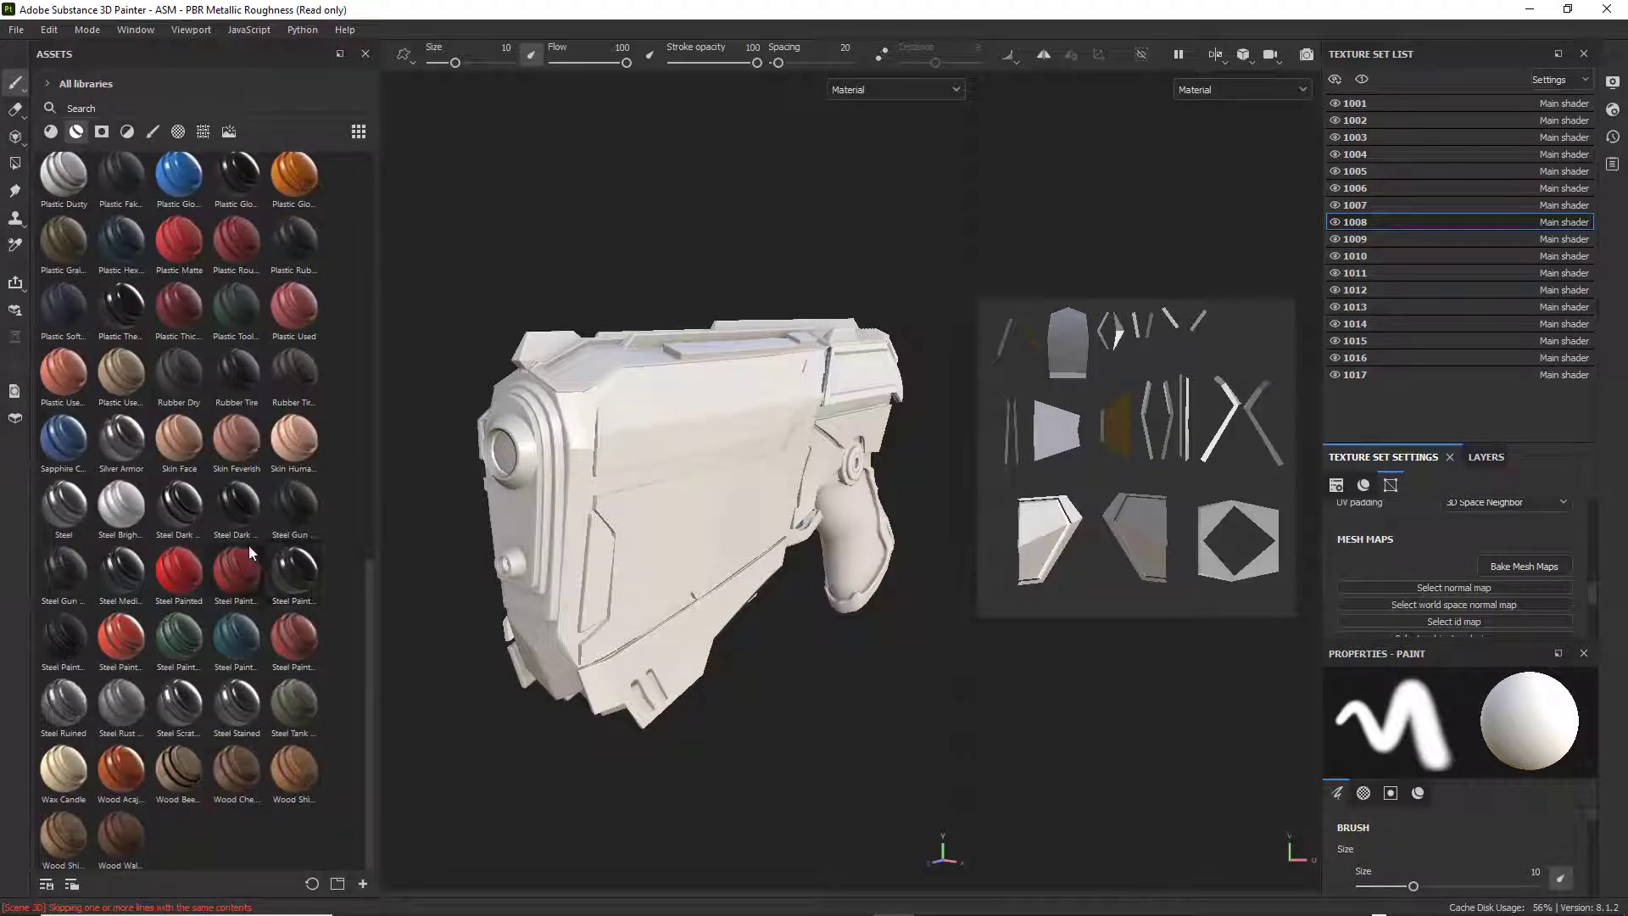
left_click(359, 130)
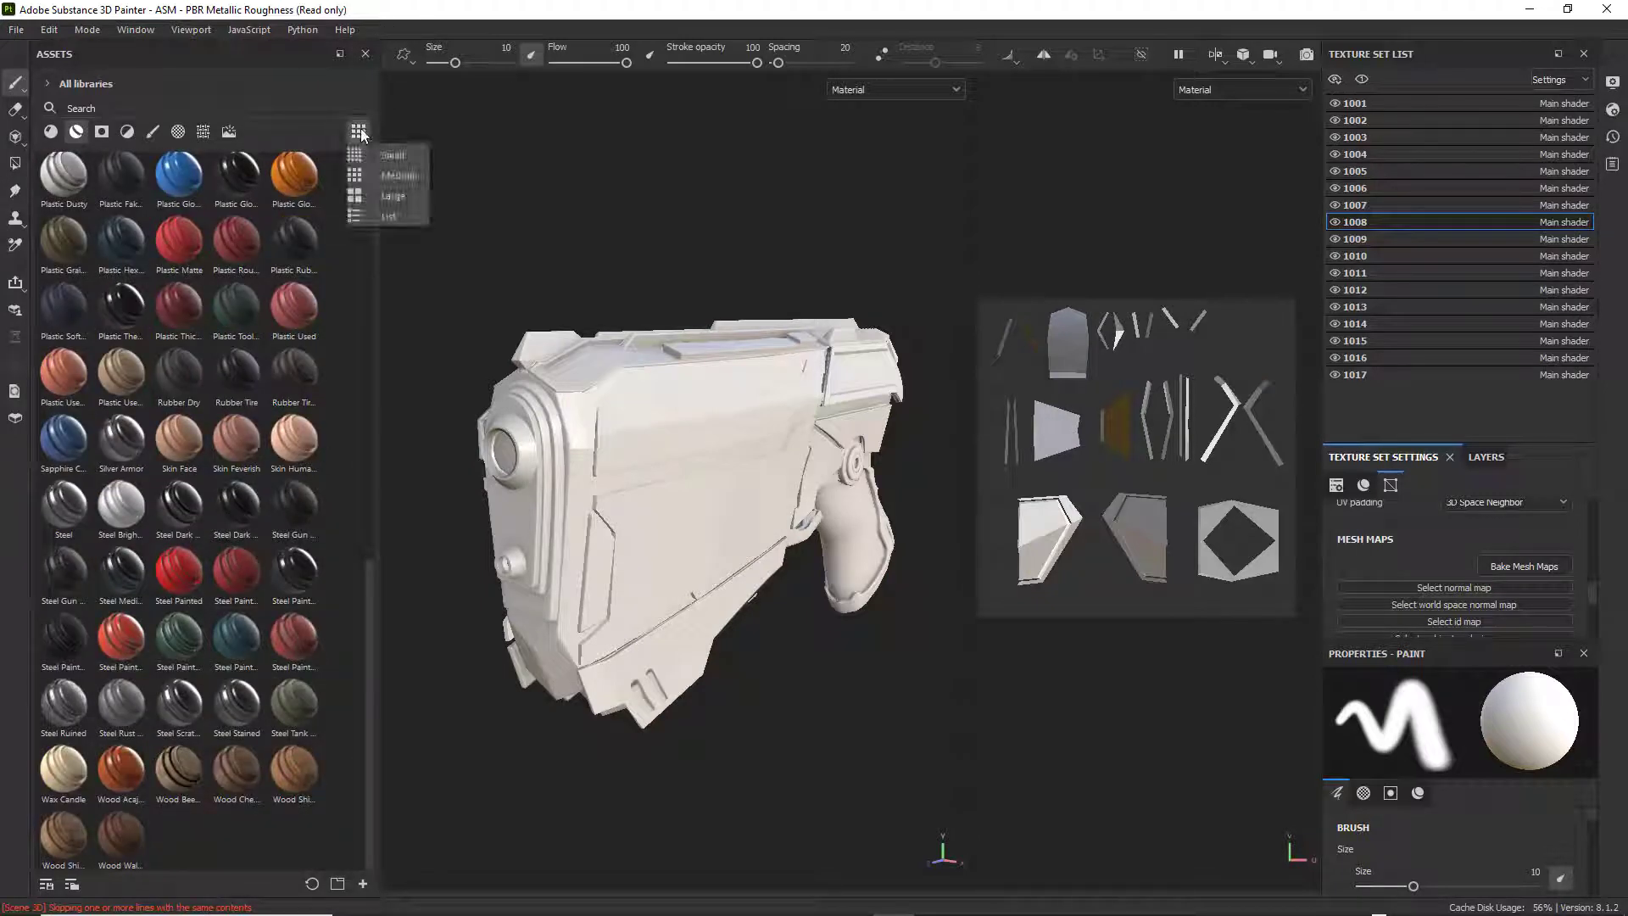
Browse the smart materials and compare the steel variants for a finish that suits the weapon.
scroll(286, 396, "down", 8)
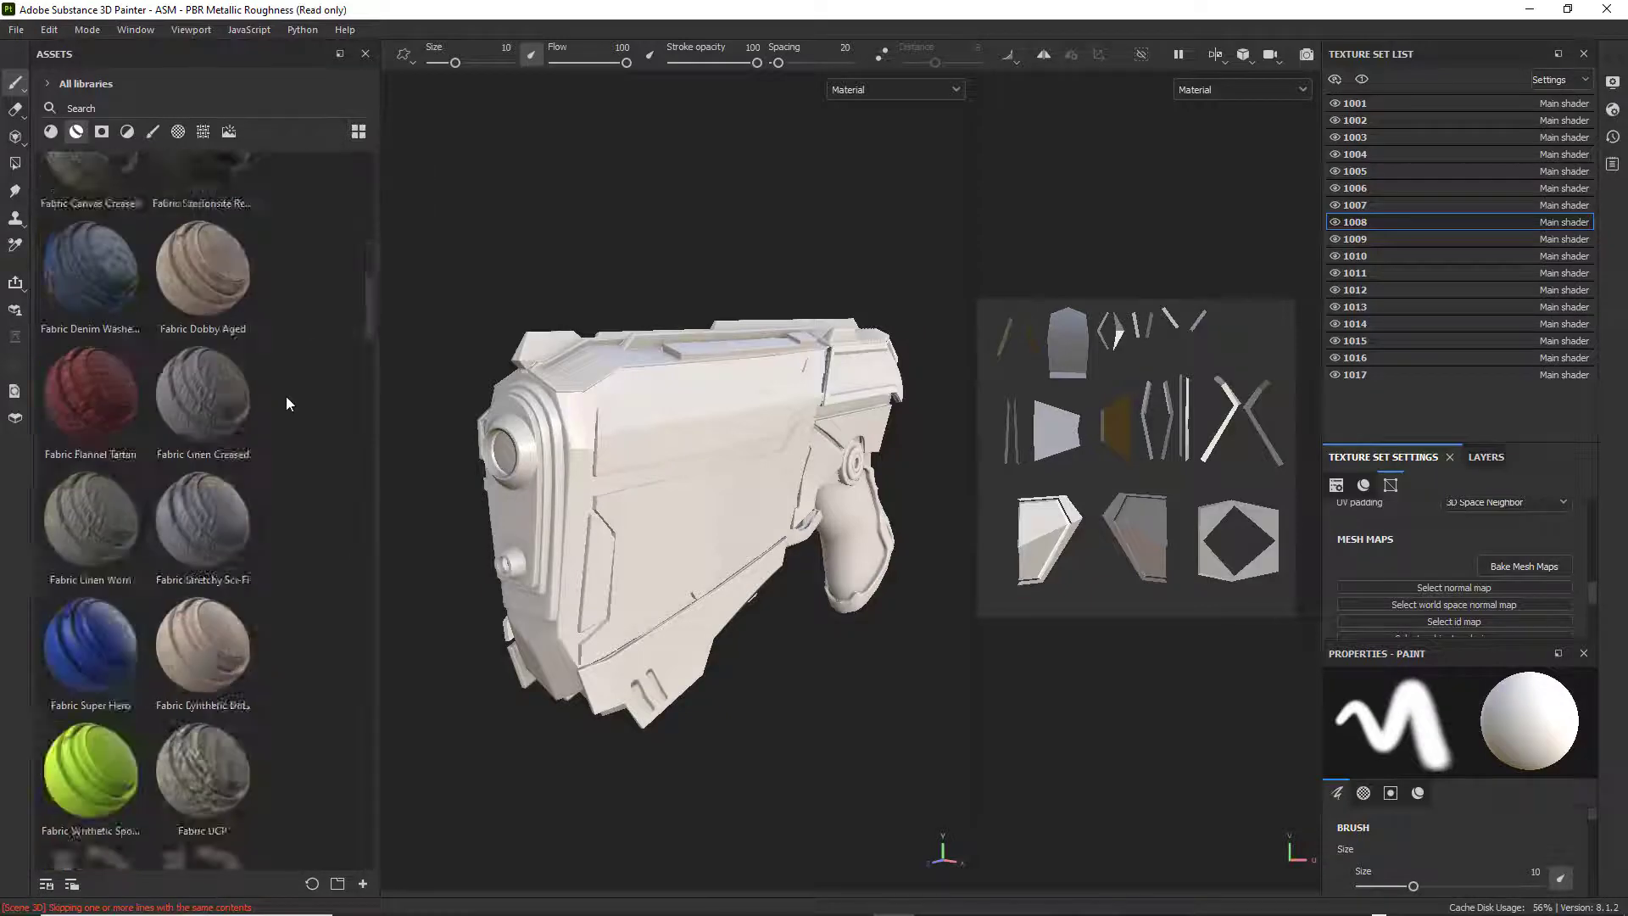
scroll(287, 398, "down", 15)
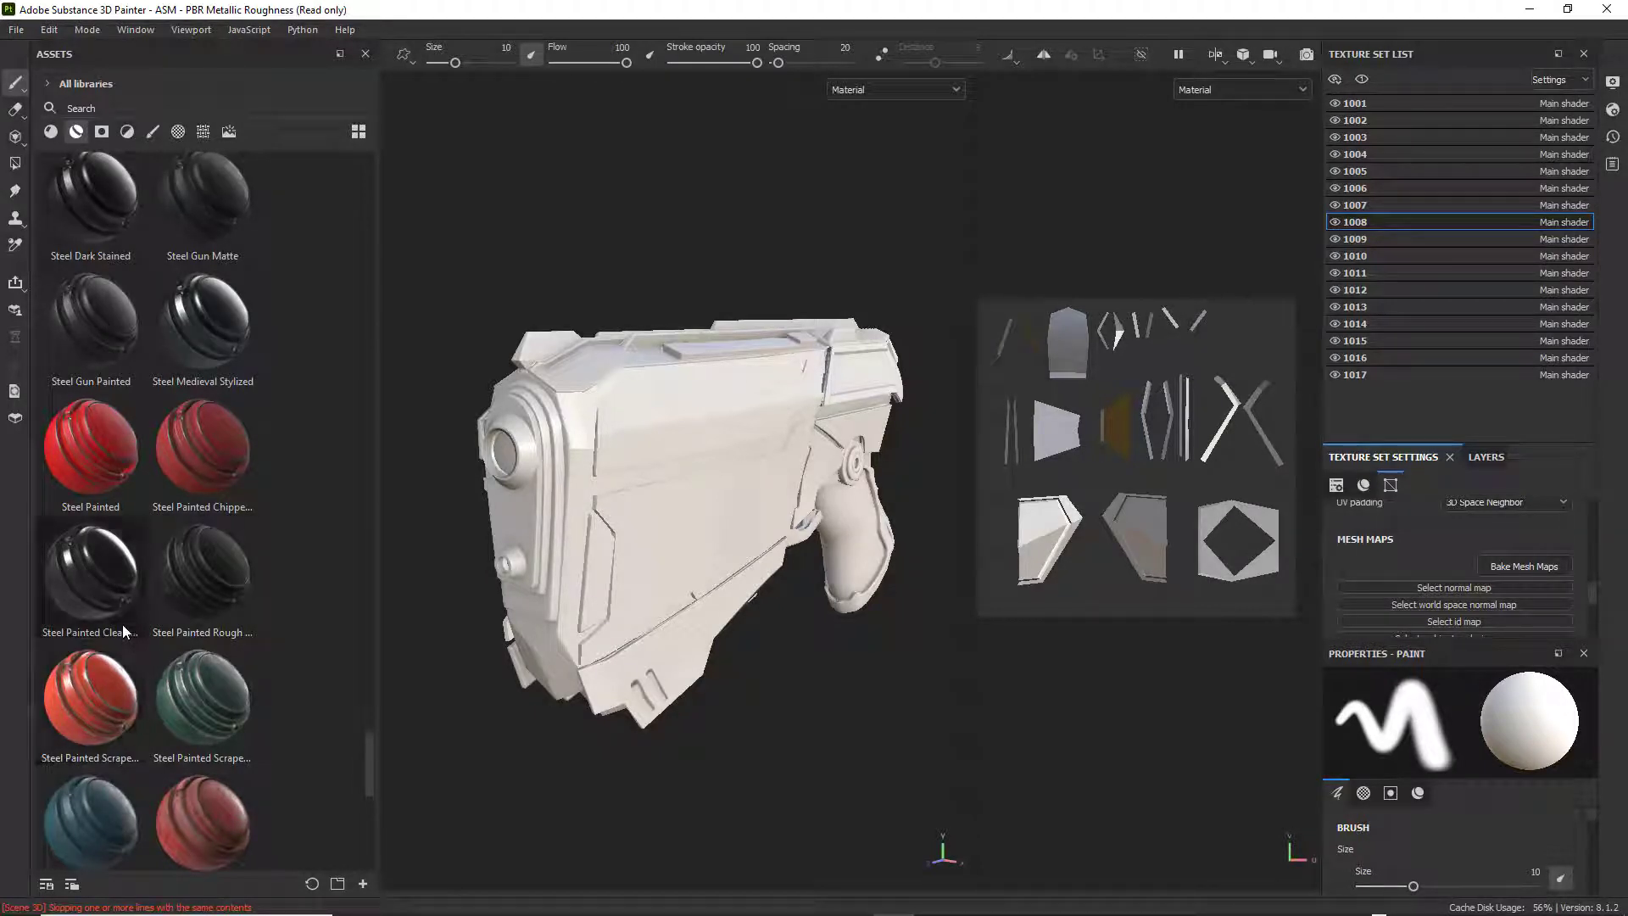
scroll(182, 526, "down", 1)
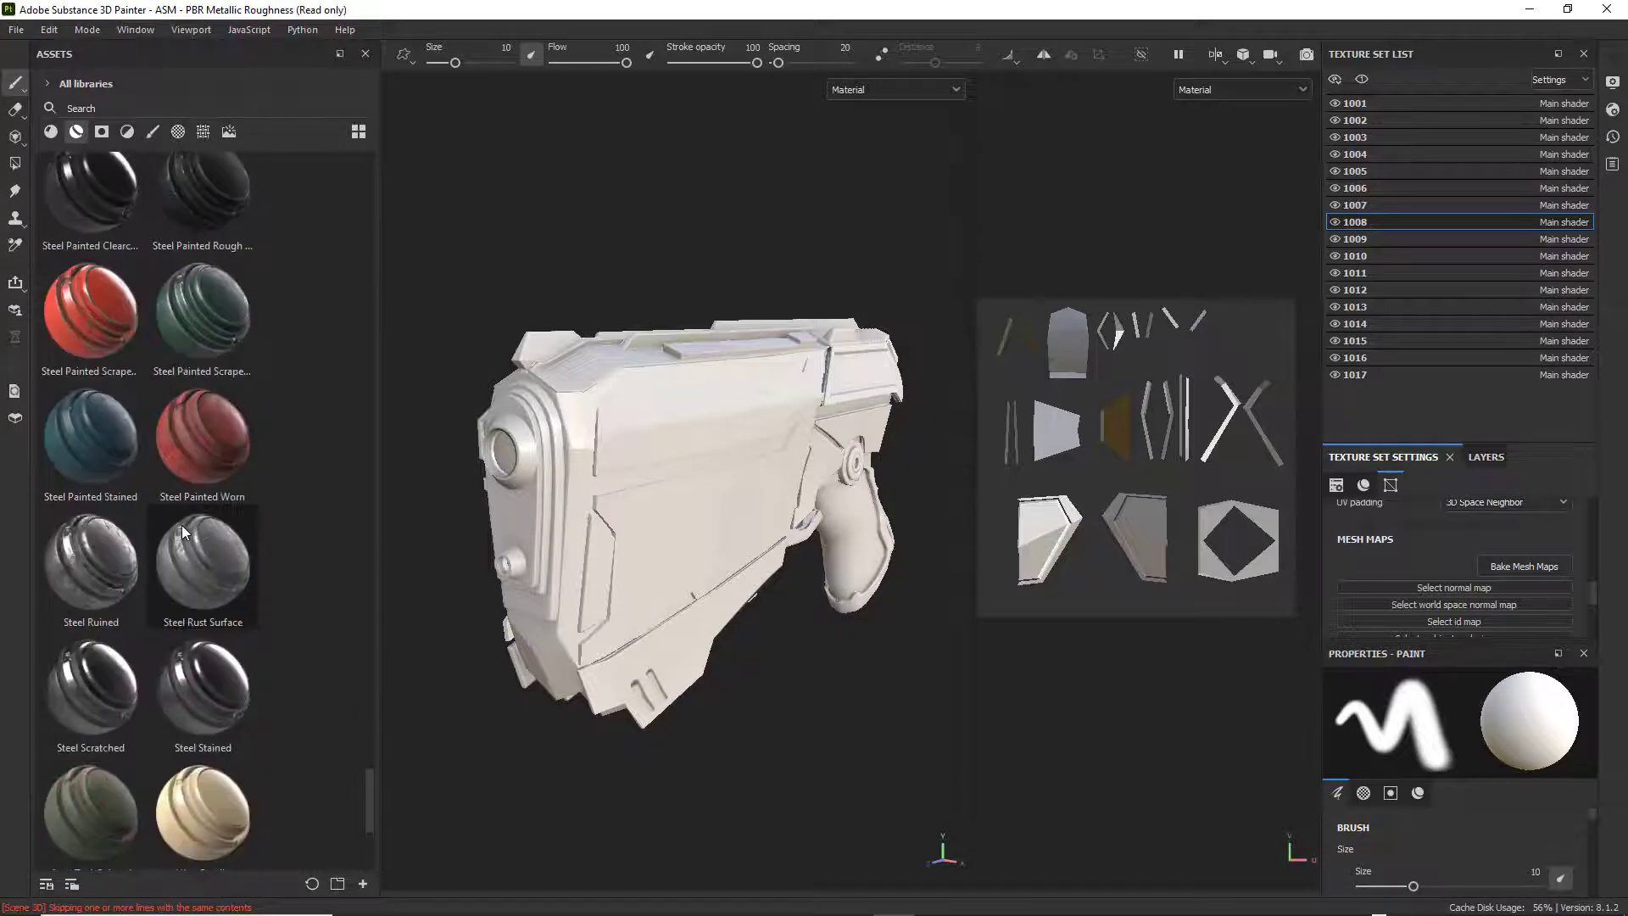
scroll(181, 525, "up", 4)
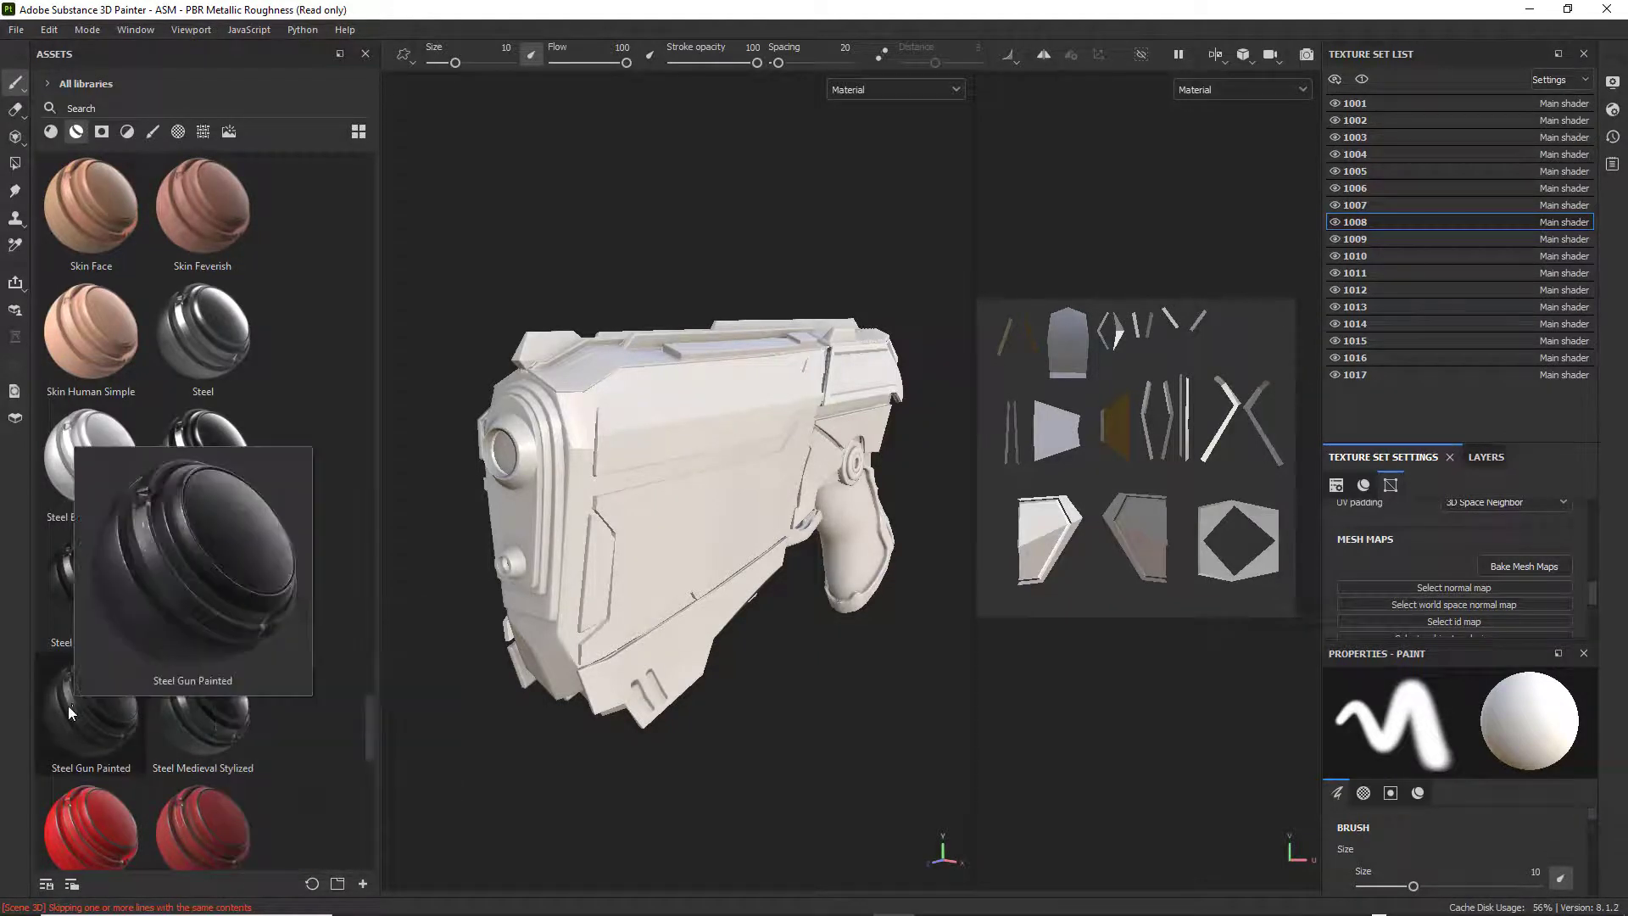
scroll(124, 705, "down", 3)
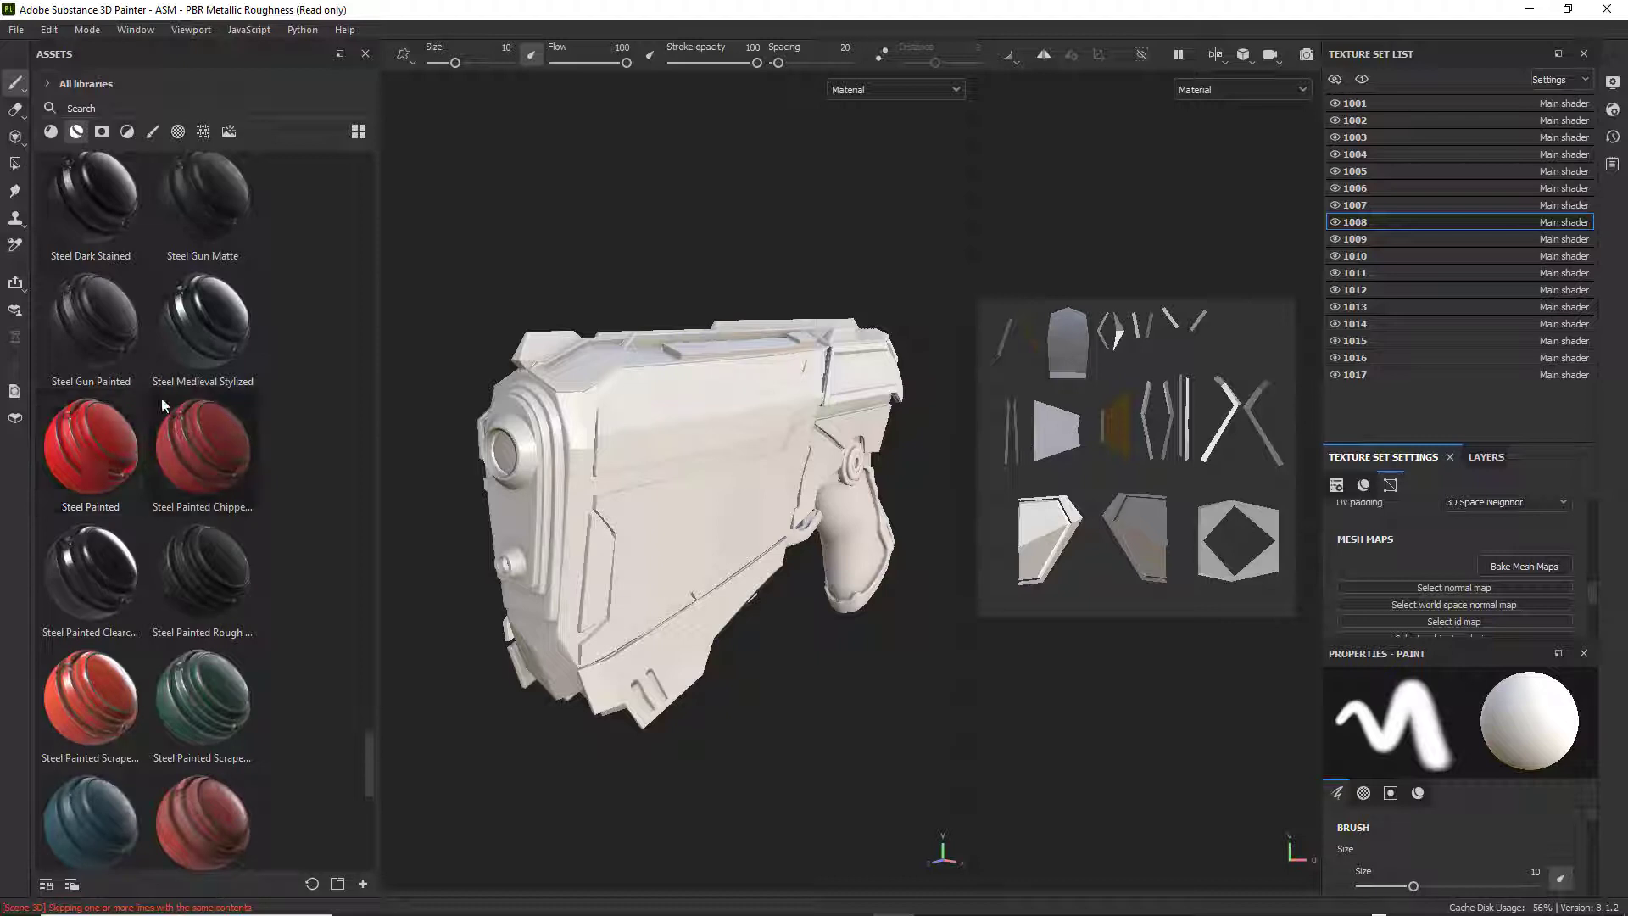
scroll(254, 410, "down", 3)
scroll(253, 404, "up", 3)
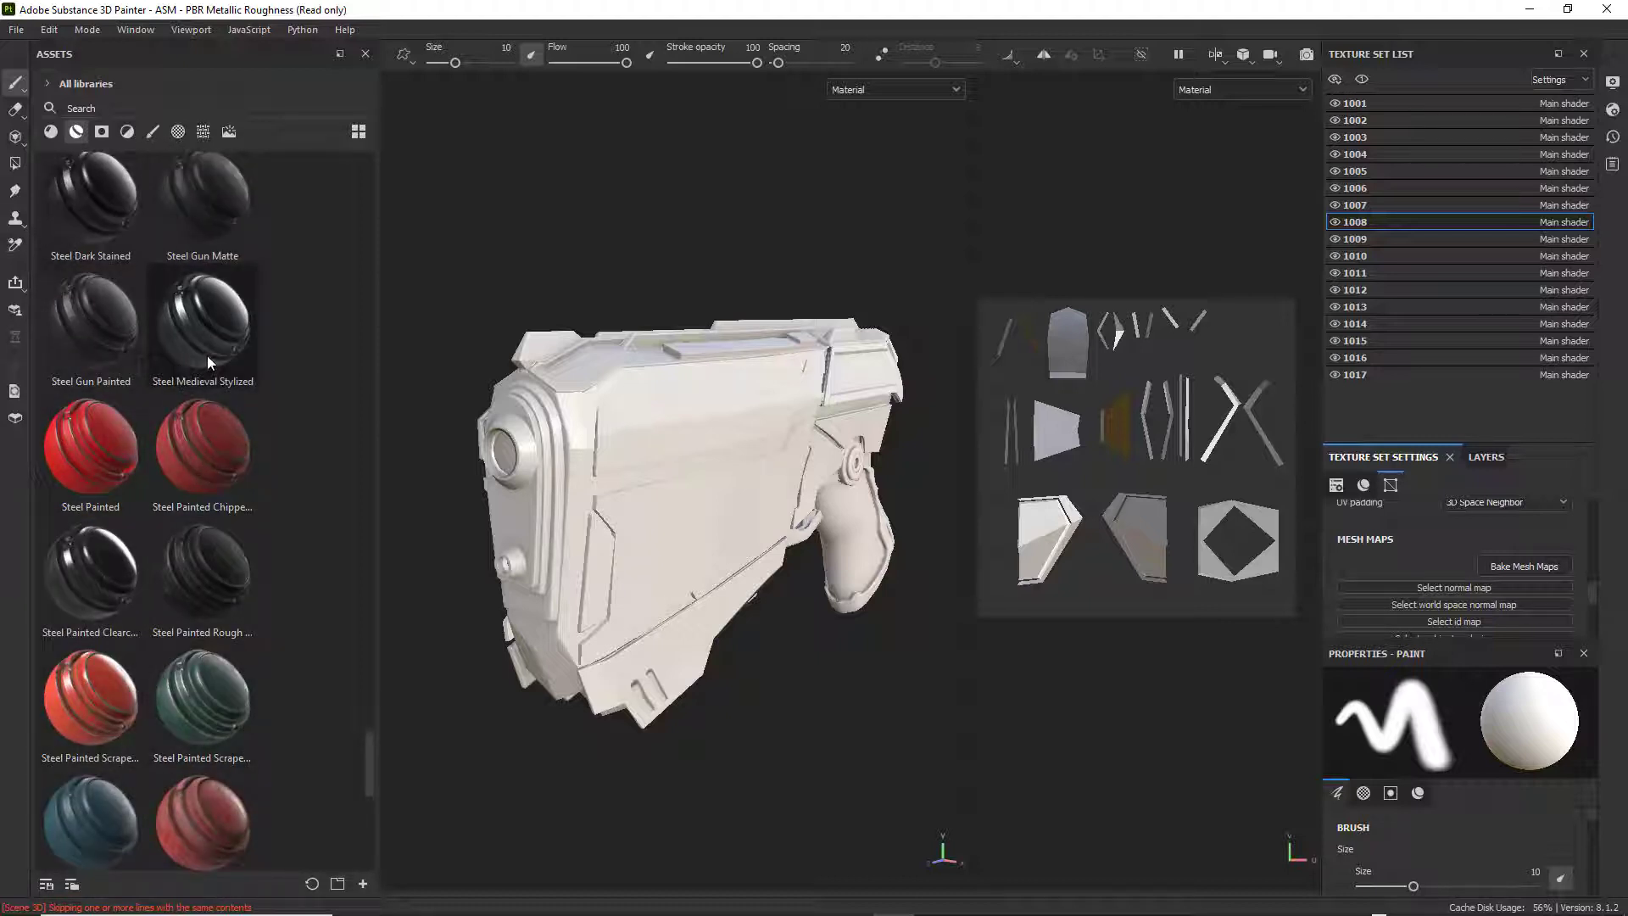
scroll(206, 354, "up", 3)
scroll(207, 355, "down", 3)
Apply the Steel Gun Painted smart material to the weapon's muzzle part in texture set 1013.
left_click(84, 331)
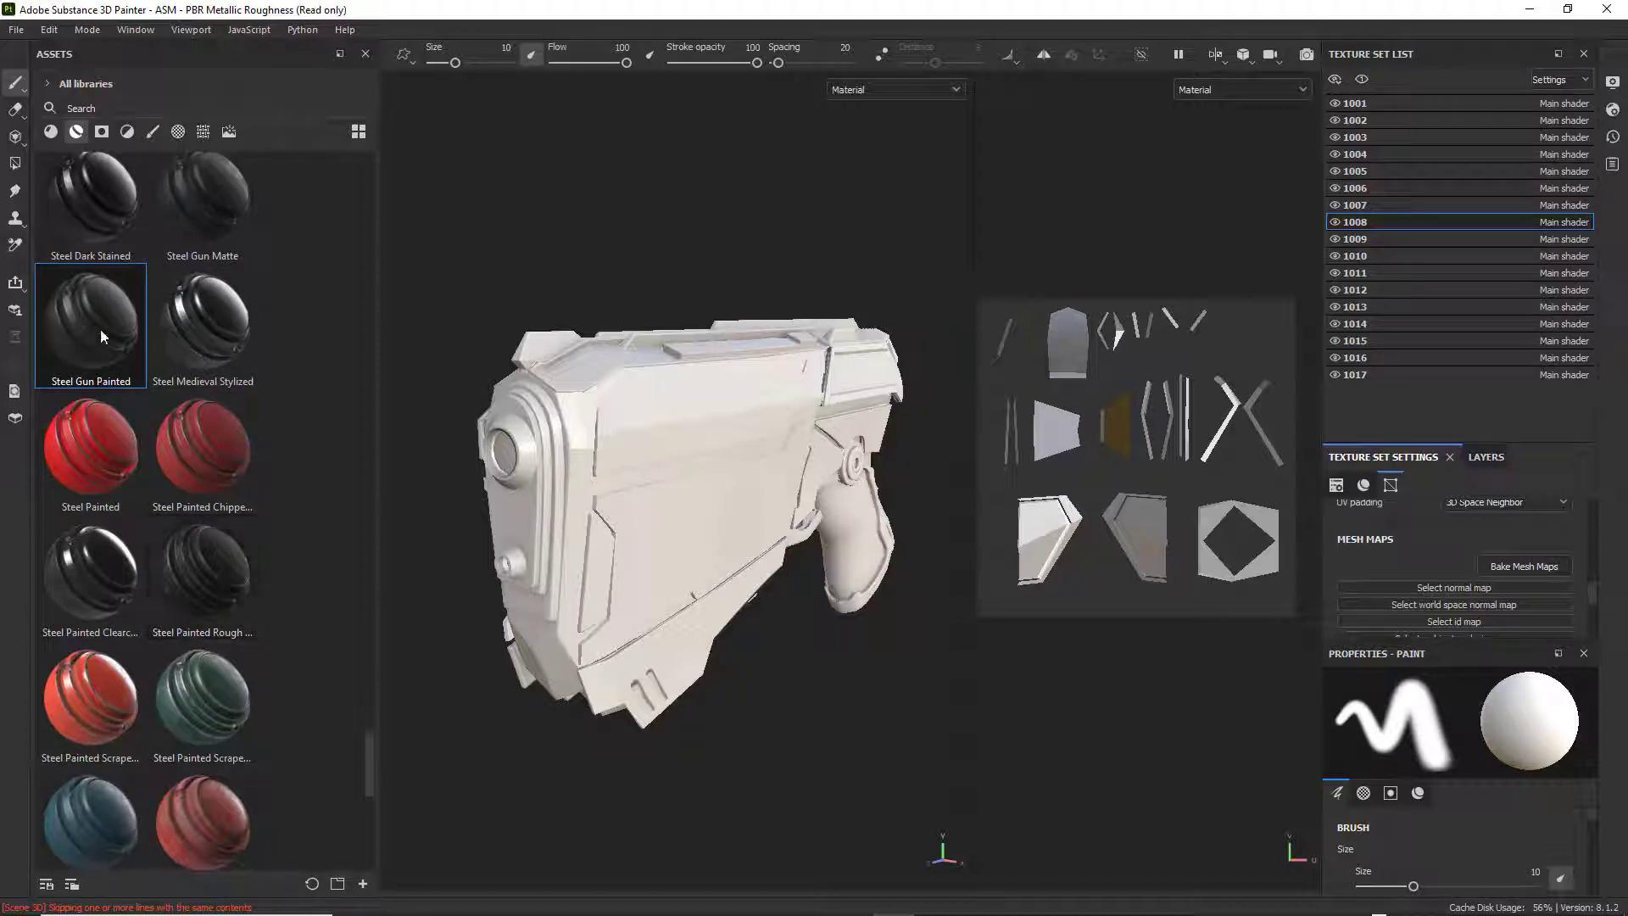
mouse_move(110, 320)
left_mouse_down()
mouse_move(537, 399)
mouse_move(566, 430)
mouse_move(547, 436)
mouse_move(758, 476)
mouse_move(794, 470)
mouse_move(813, 399)
mouse_move(573, 458)
left_mouse_up()
scroll(609, 441, "up", 3)
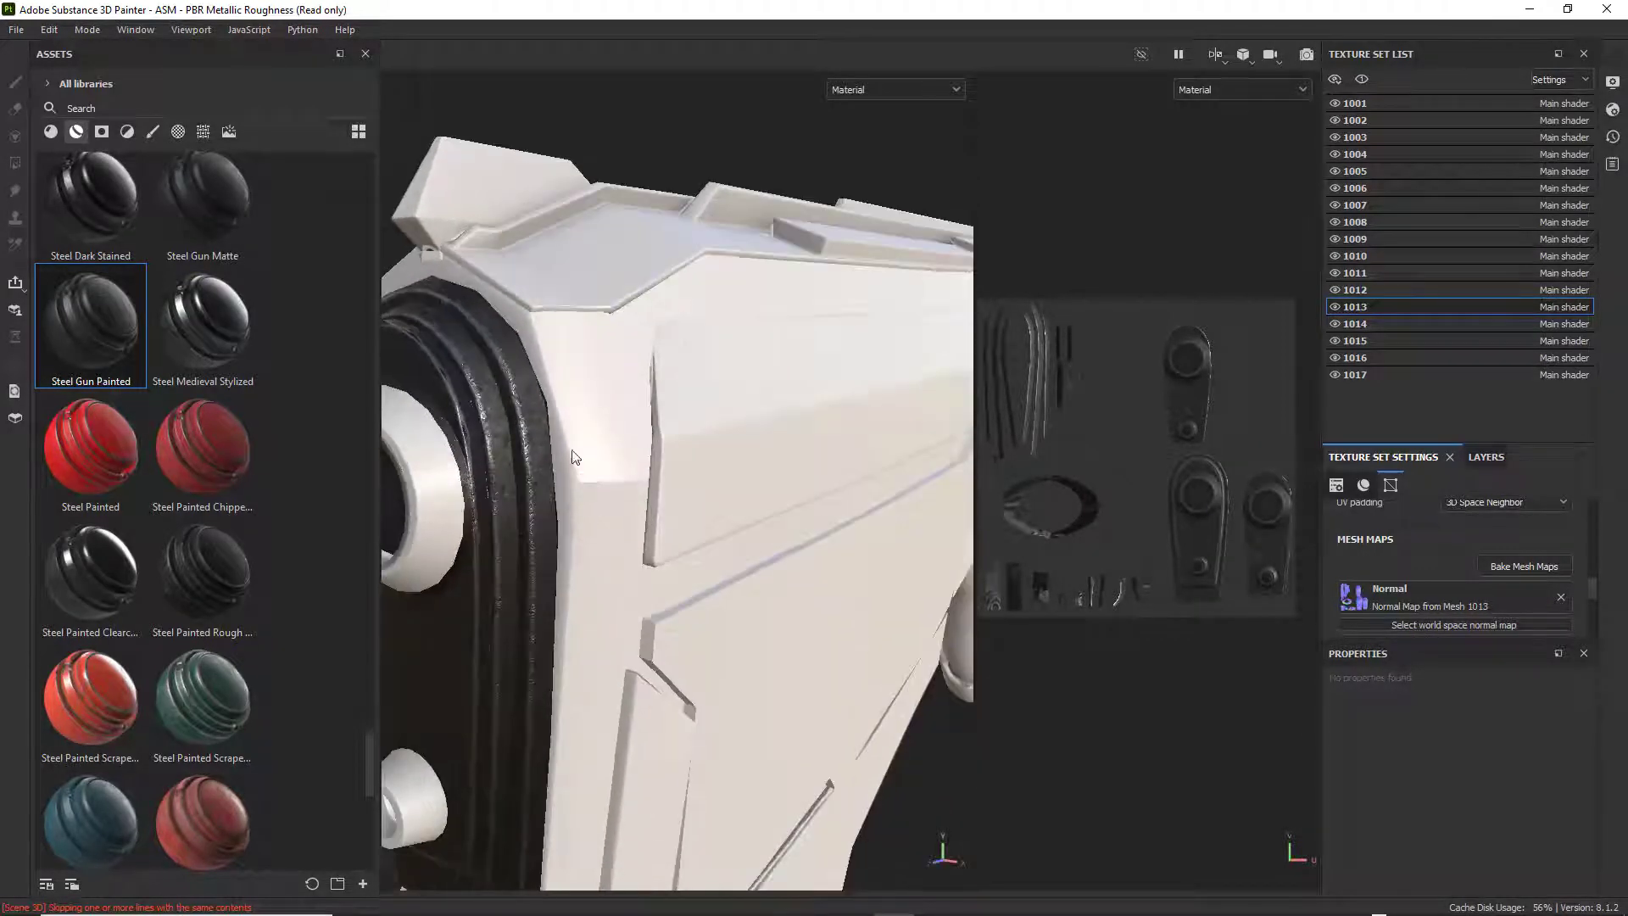
Apply the Steel Gun Painted smart material to the weapon's top cover part in texture set 1012.
middle_click_drag(572, 451, 662, 536, "alt")
middle_click_drag(659, 458, 628, 488, "alt")
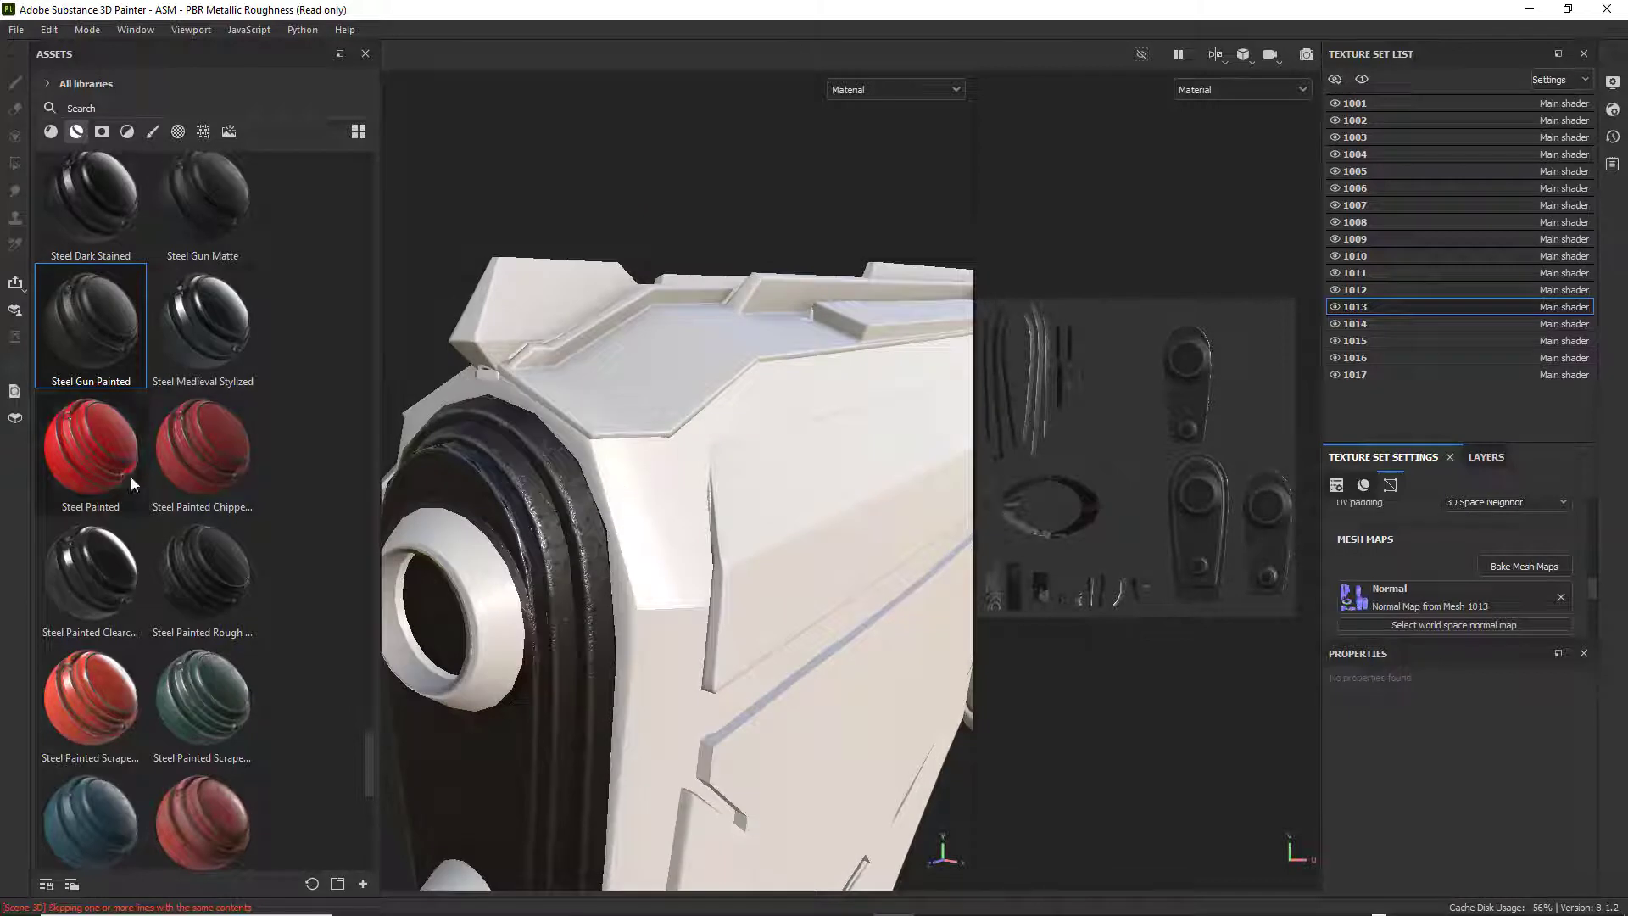
left_click_drag(757, 382, 749, 405, "alt")
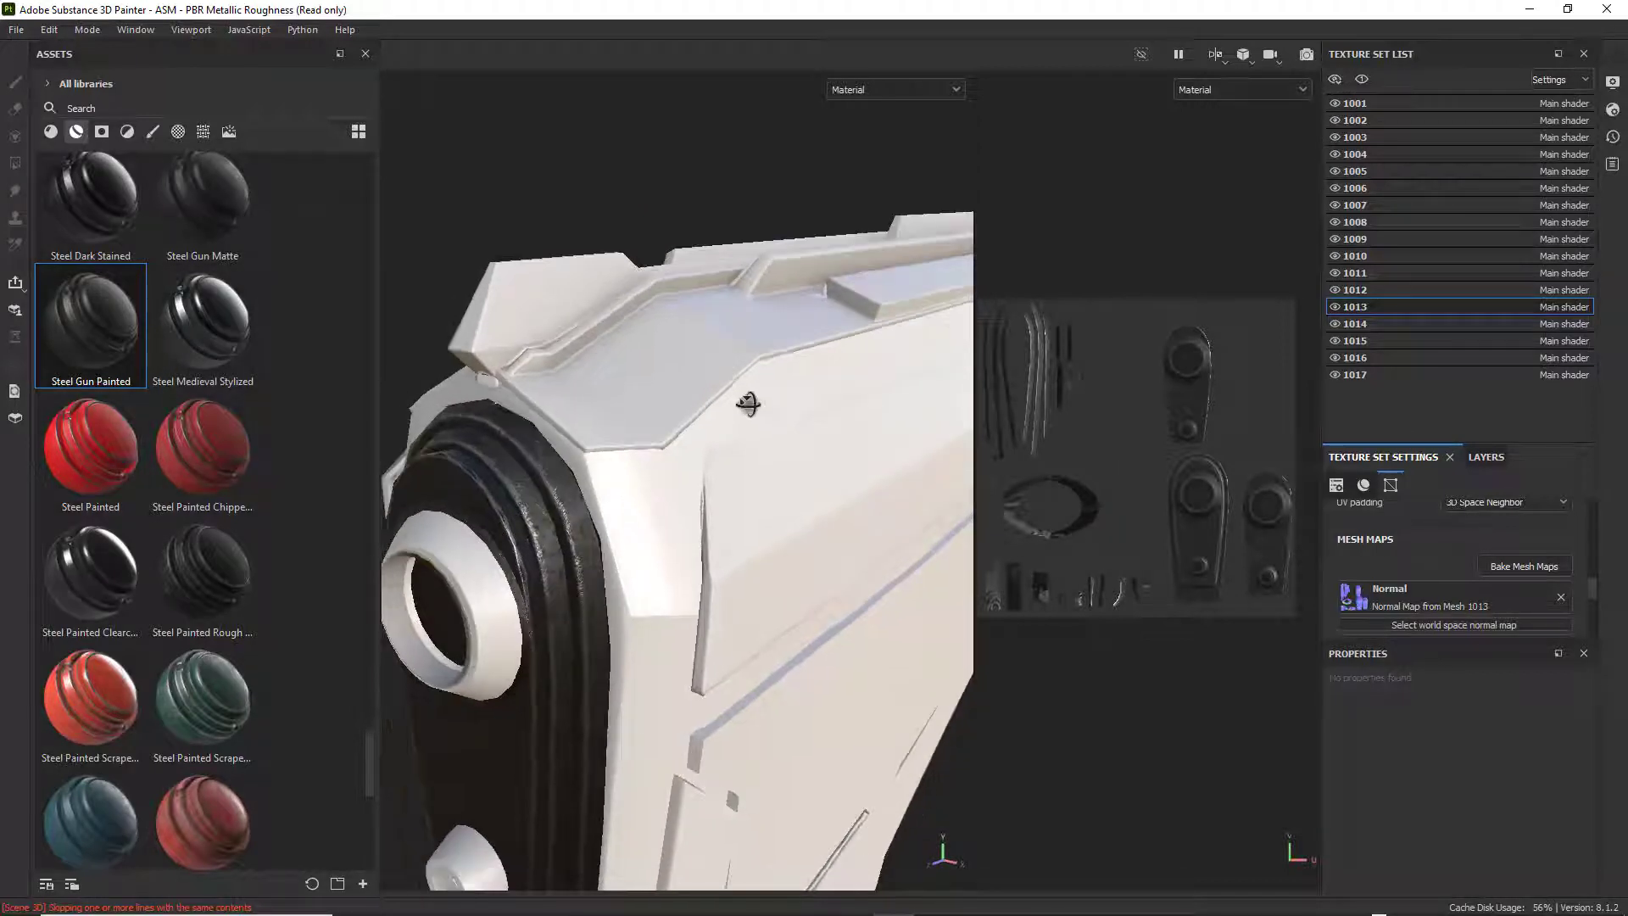
middle_click_drag(662, 365, 673, 388, "alt")
mouse_move(93, 332)
left_mouse_down()
mouse_move(675, 398)
mouse_move(738, 450)
mouse_move(690, 422)
left_mouse_up()
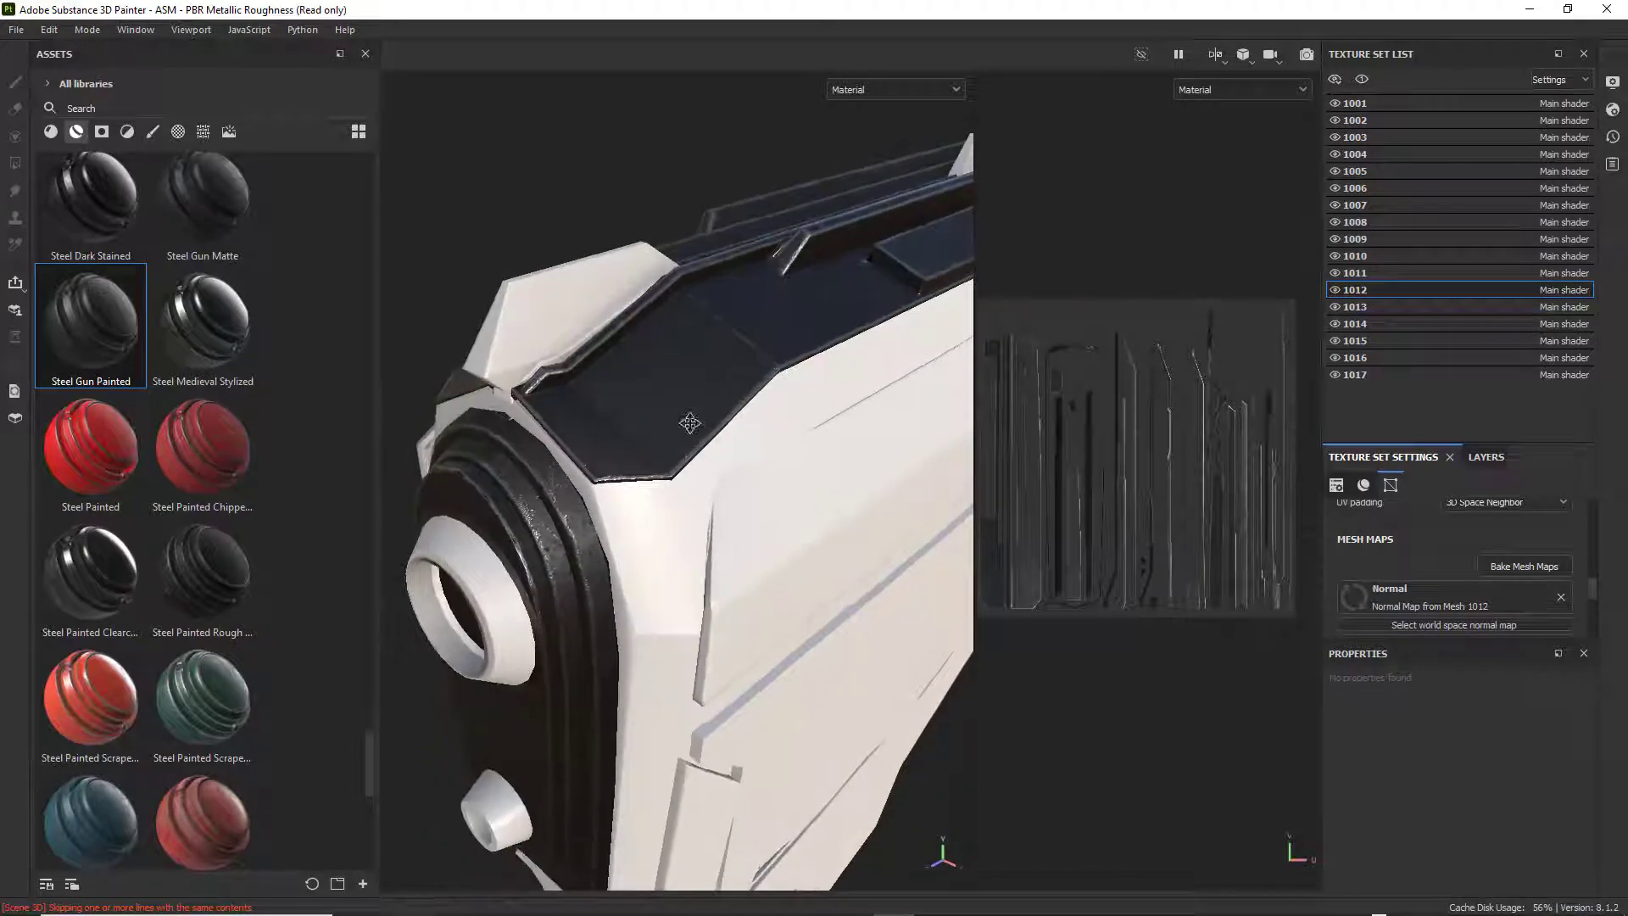
Inspect the painted top cover and muzzle from several angles to judge the Steel Gun Painted finish.
middle_click_drag(691, 421, 523, 553, "alt")
left_click_drag(523, 553, 647, 466, "alt")
middle_click_drag(647, 465, 466, 651, "alt")
left_click_drag(488, 639, 628, 551, "alt")
middle_click_drag(629, 550, 506, 614, "alt")
left_click_drag(506, 614, 851, 527, "alt")
mouse_move(506, 527)
left_mouse_down("alt")
mouse_move(632, 570)
mouse_move(597, 636)
mouse_move(599, 469)
mouse_move(639, 436)
mouse_move(571, 486)
mouse_move(542, 480)
left_mouse_up("alt")
scroll(608, 606, "down", 3)
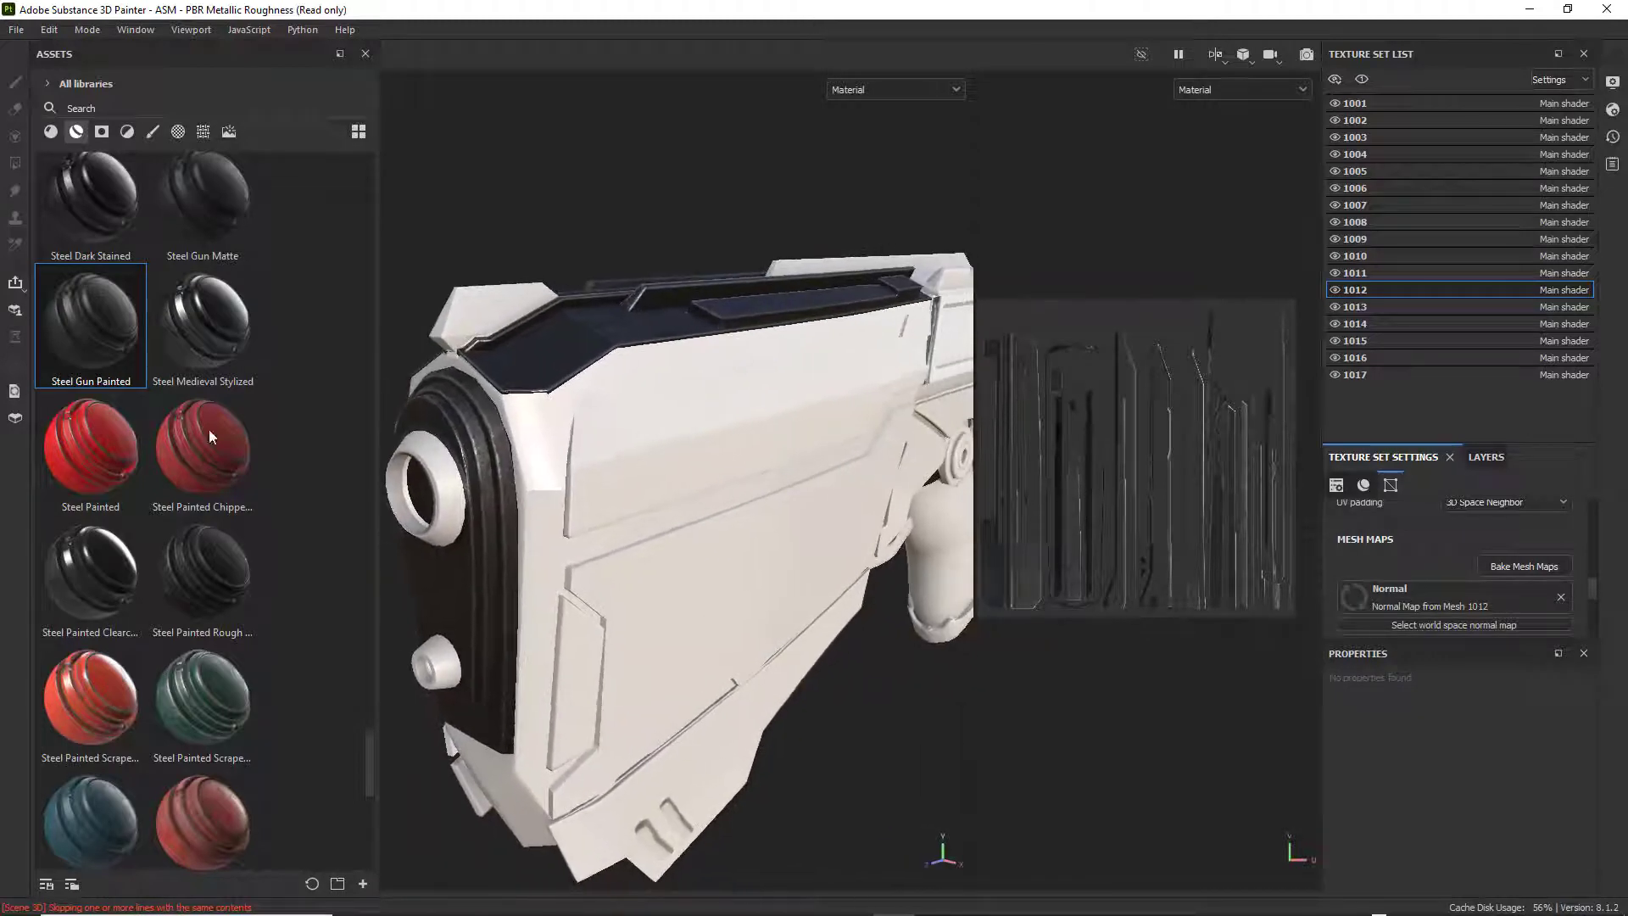
Apply the Steel Painted smart material to the weapon's upper side panel in texture set 1002.
mouse_move(70, 436)
left_mouse_down()
mouse_move(752, 462)
mouse_move(710, 463)
left_mouse_up()
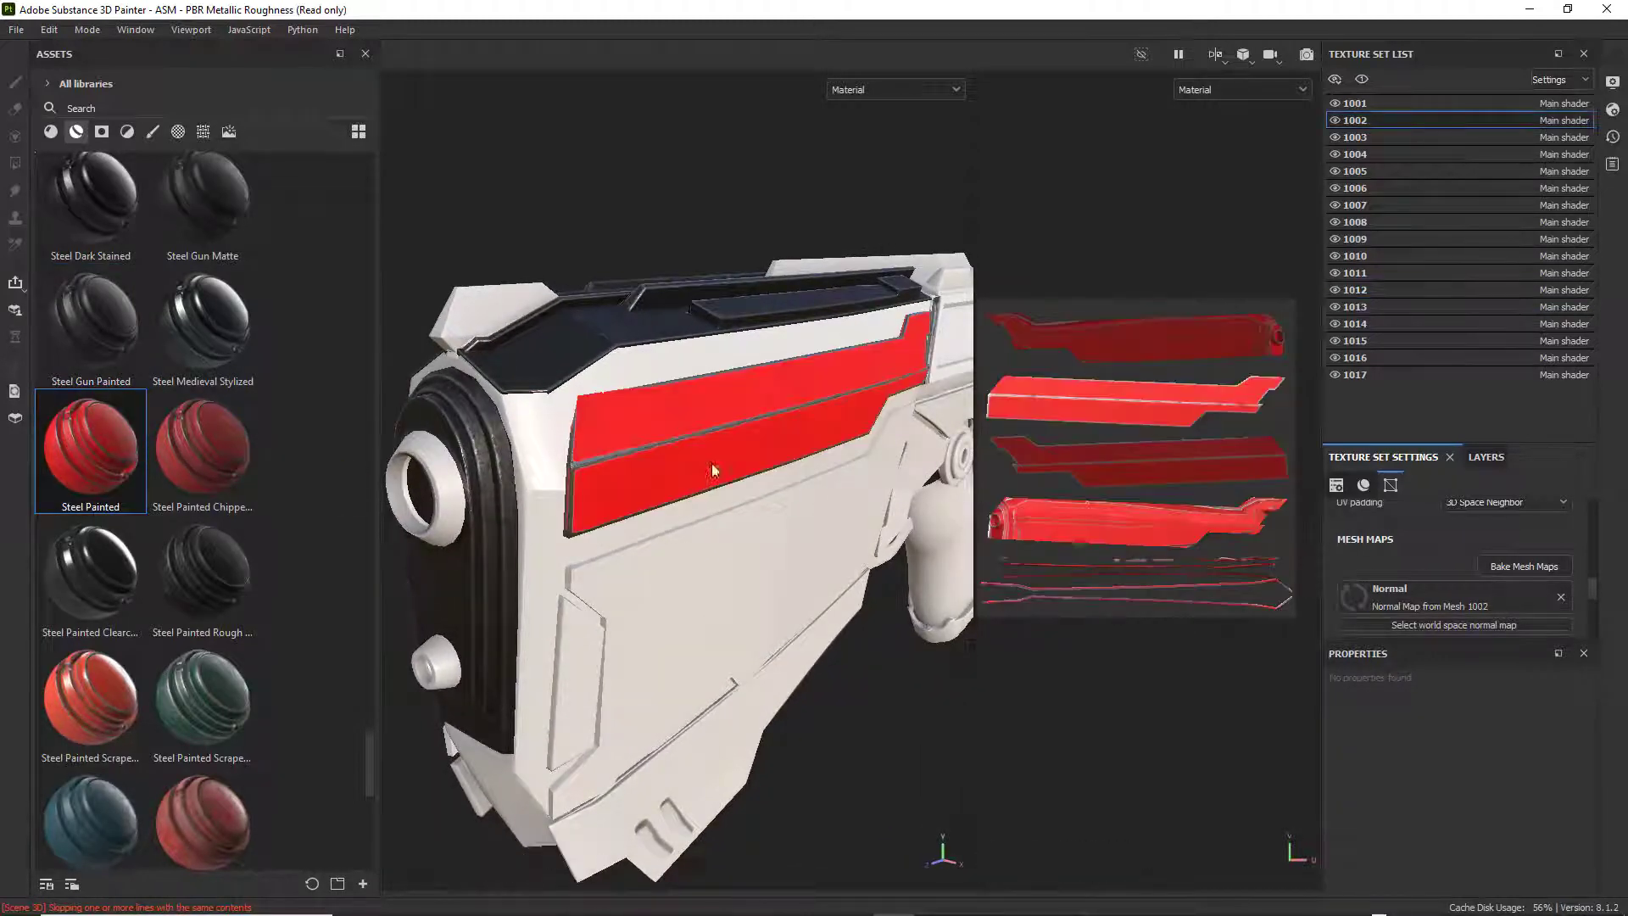
mouse_move(725, 531)
left_mouse_down("alt")
mouse_move(469, 609)
mouse_move(660, 566)
left_mouse_up("alt")
middle_click_drag(660, 566, 644, 548, "alt")
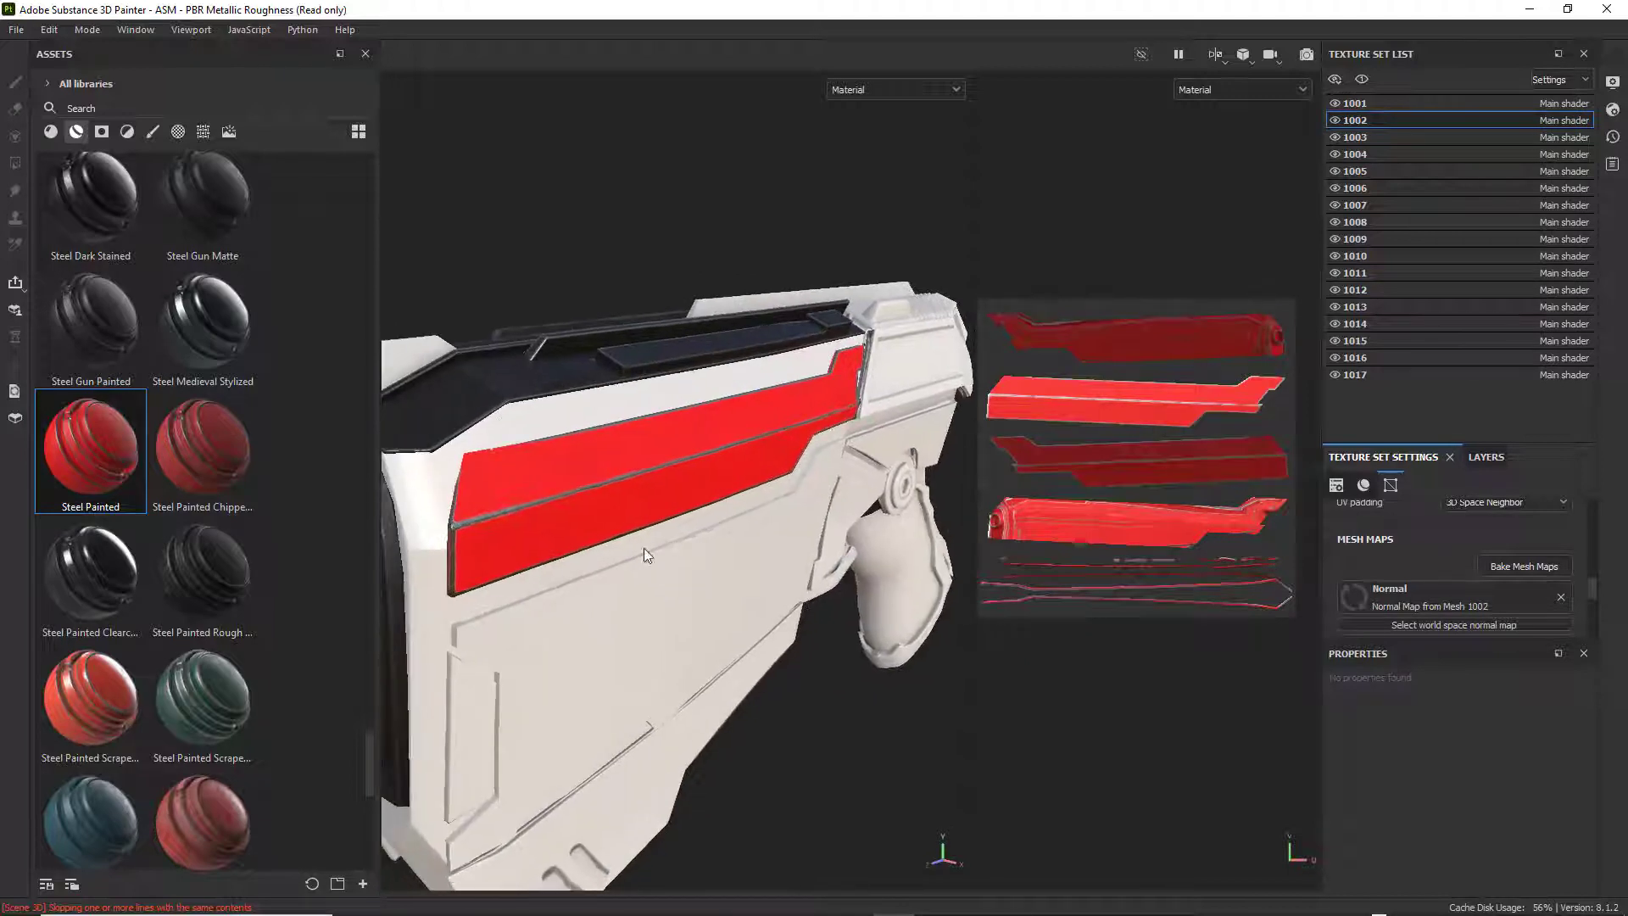
left_click_drag(410, 551, 527, 541, "alt")
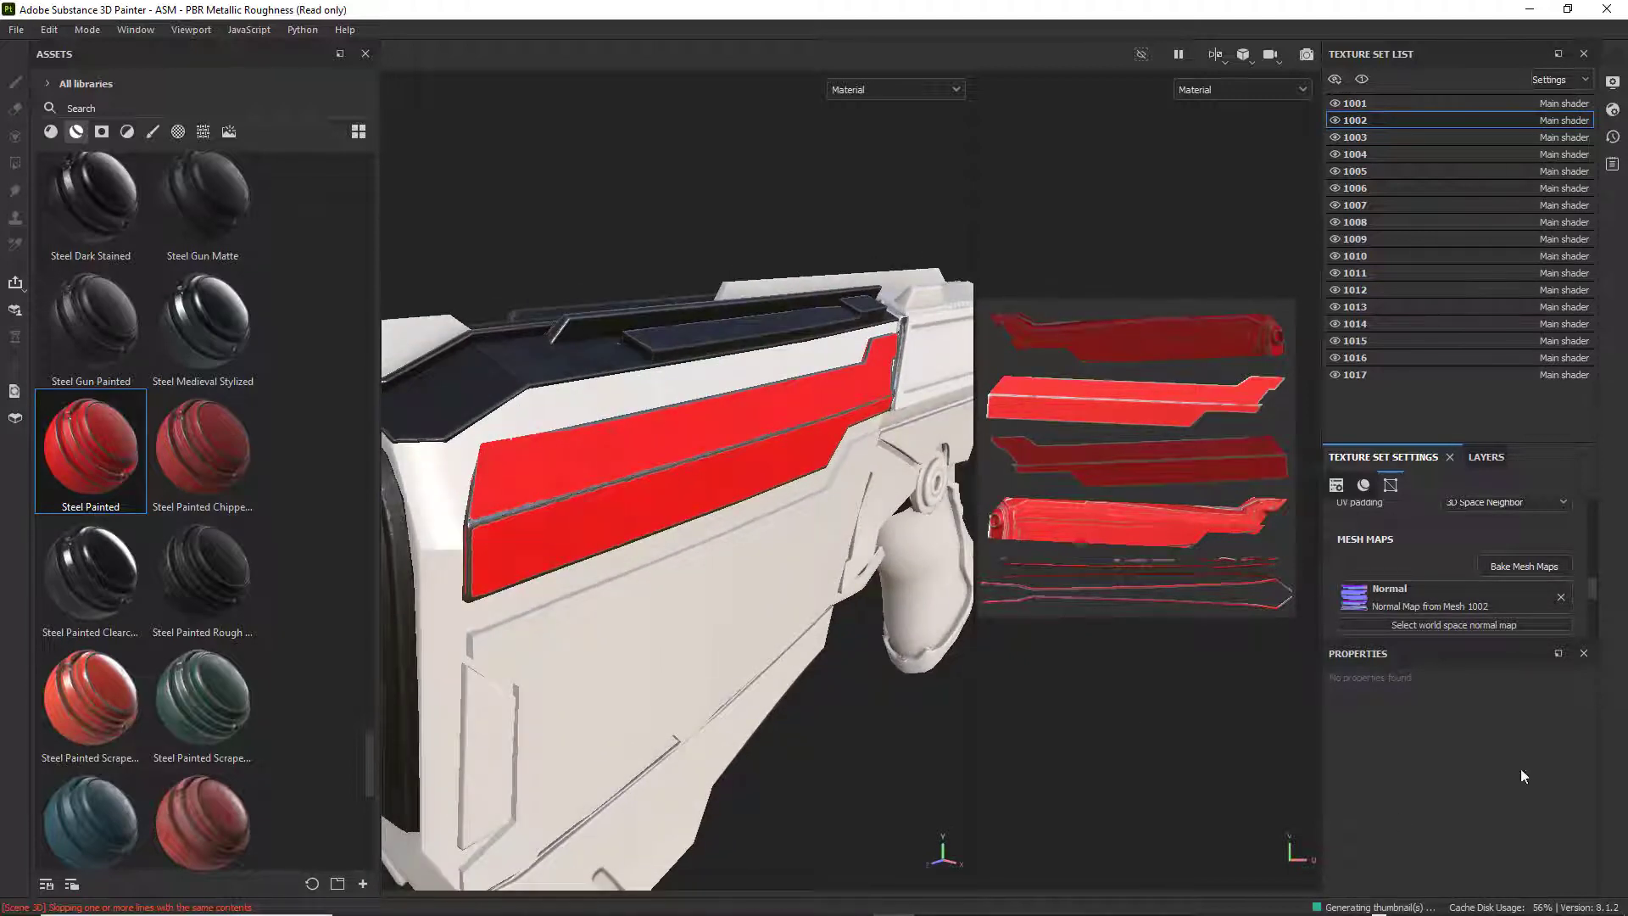
Set the base color of the Paint layer in the Steel Painted group to dark red 892626.
left_click(1486, 456)
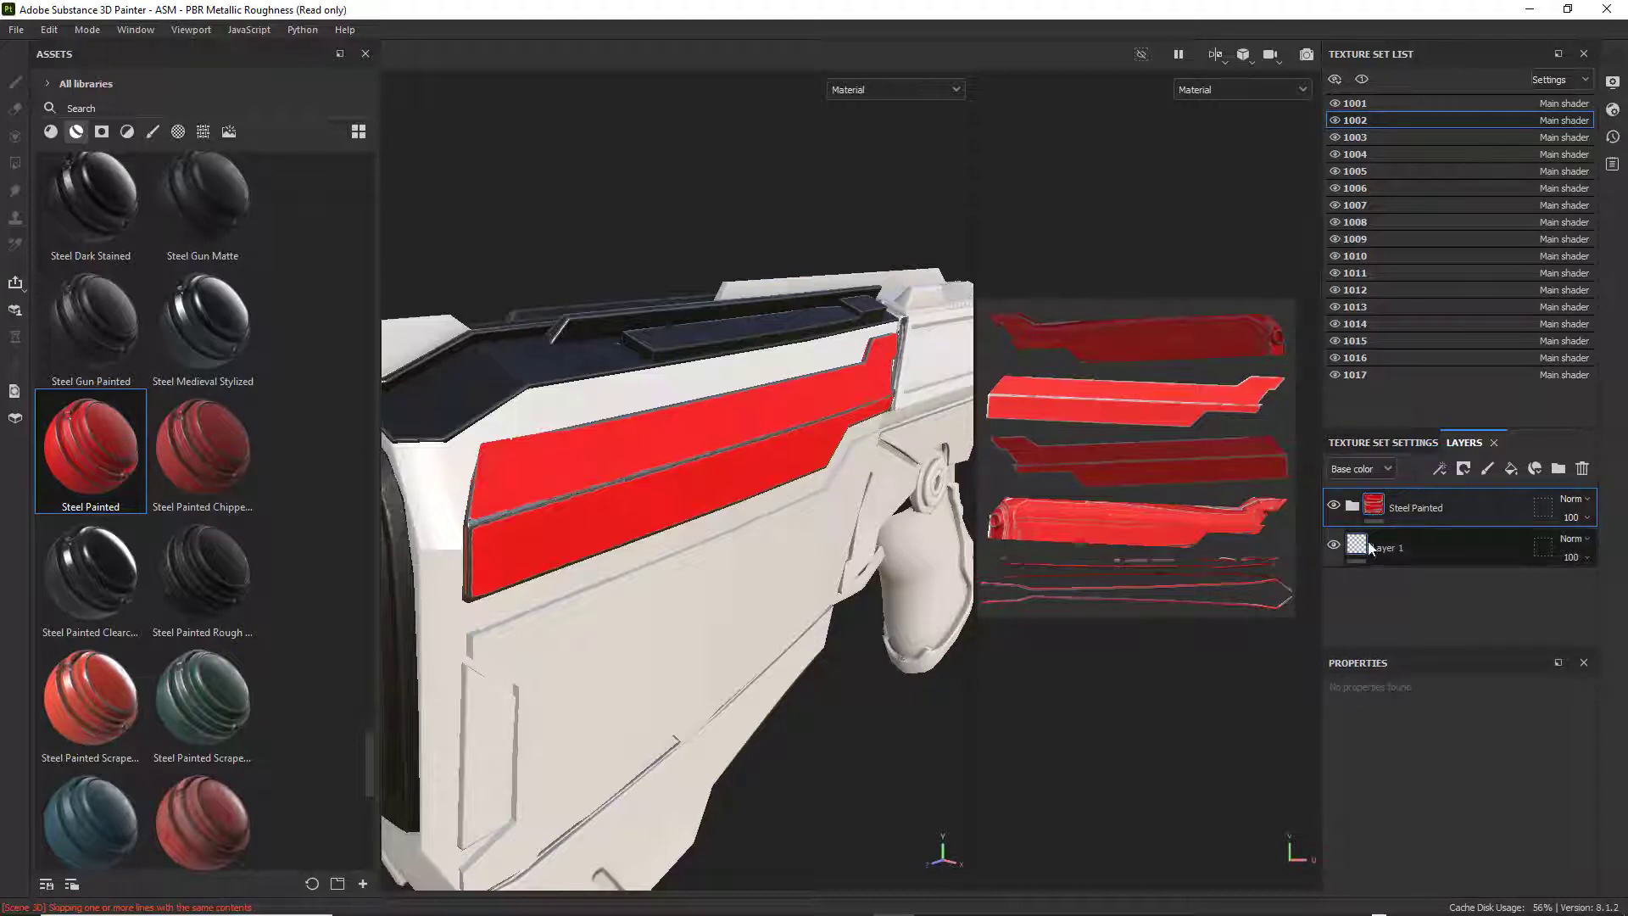
left_click(1353, 505)
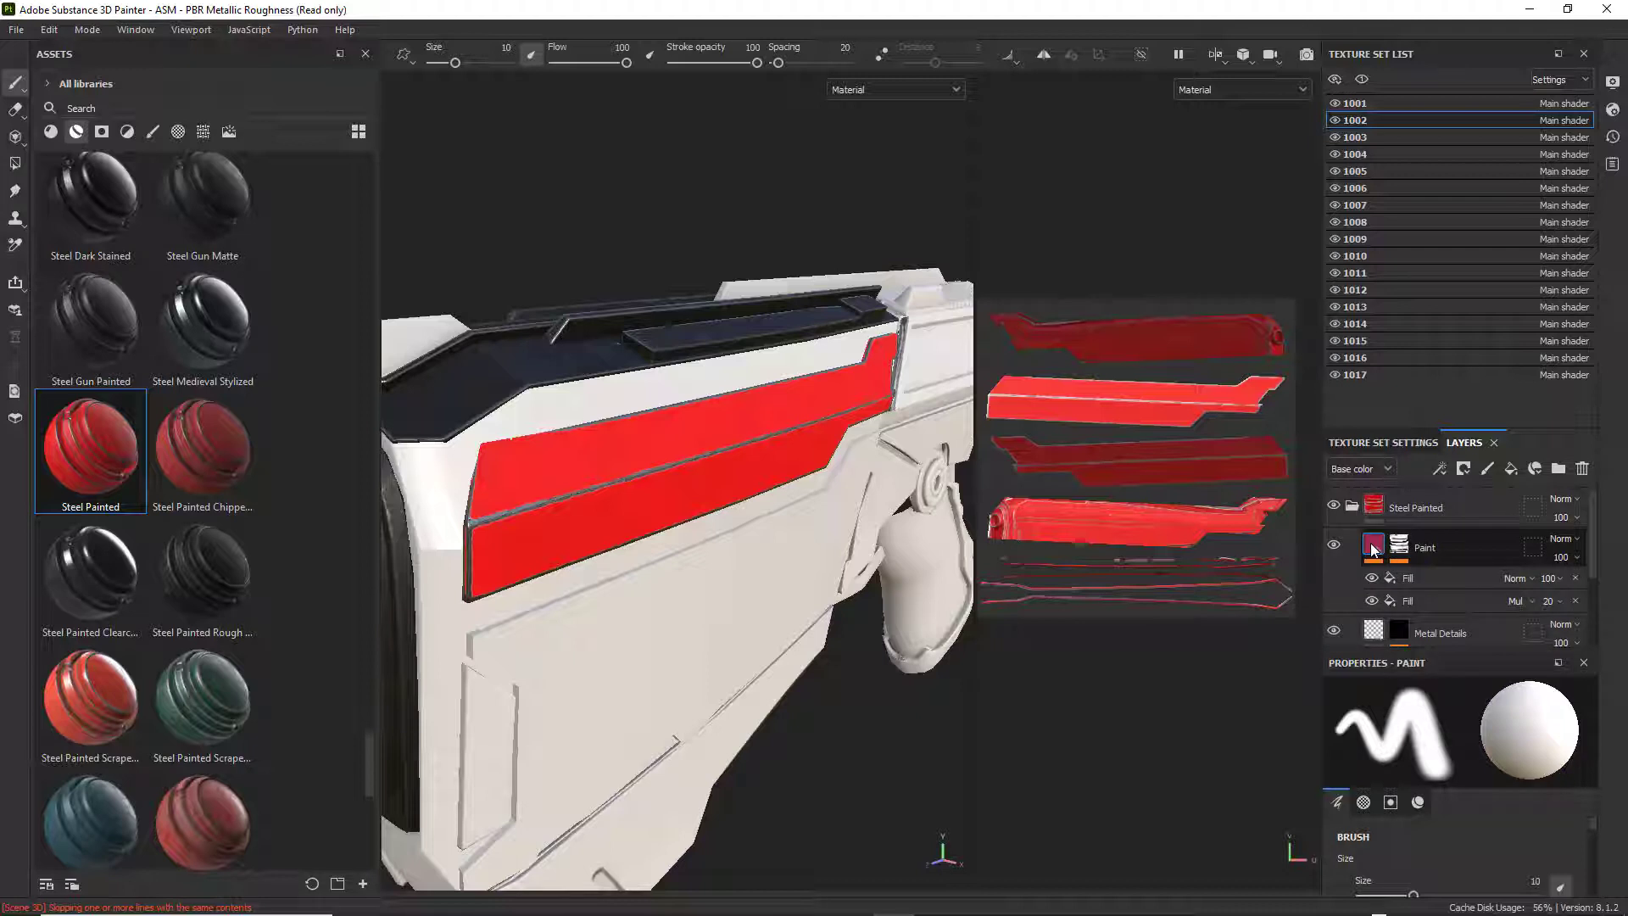
left_click(1374, 549)
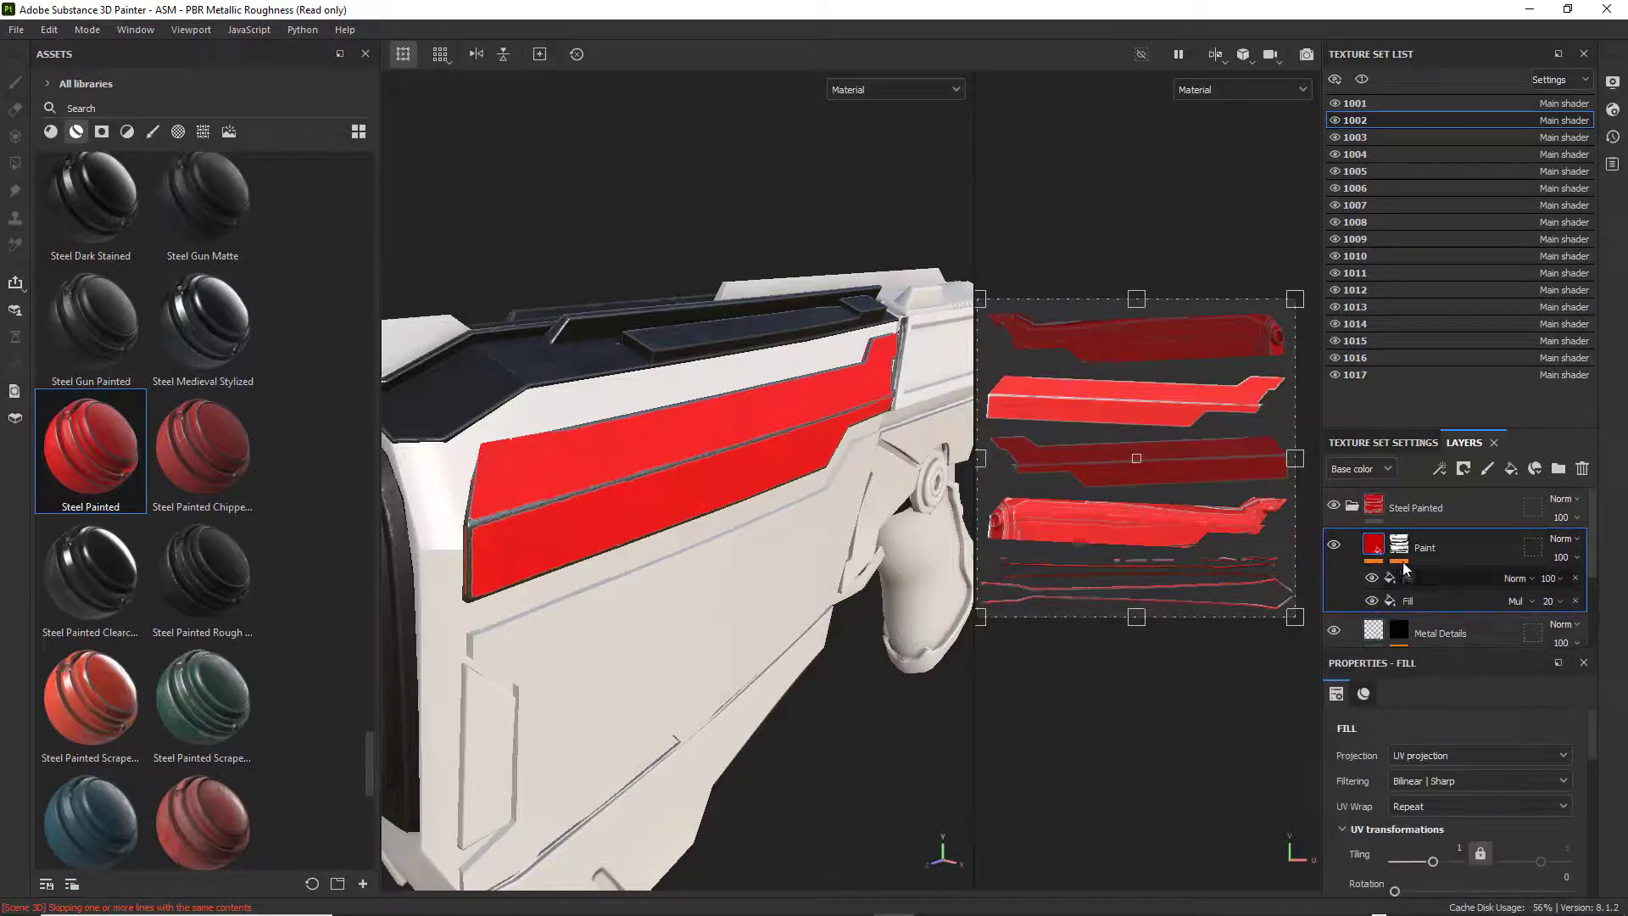
scroll(1467, 612, "down", 3)
scroll(1499, 716, "down", 2)
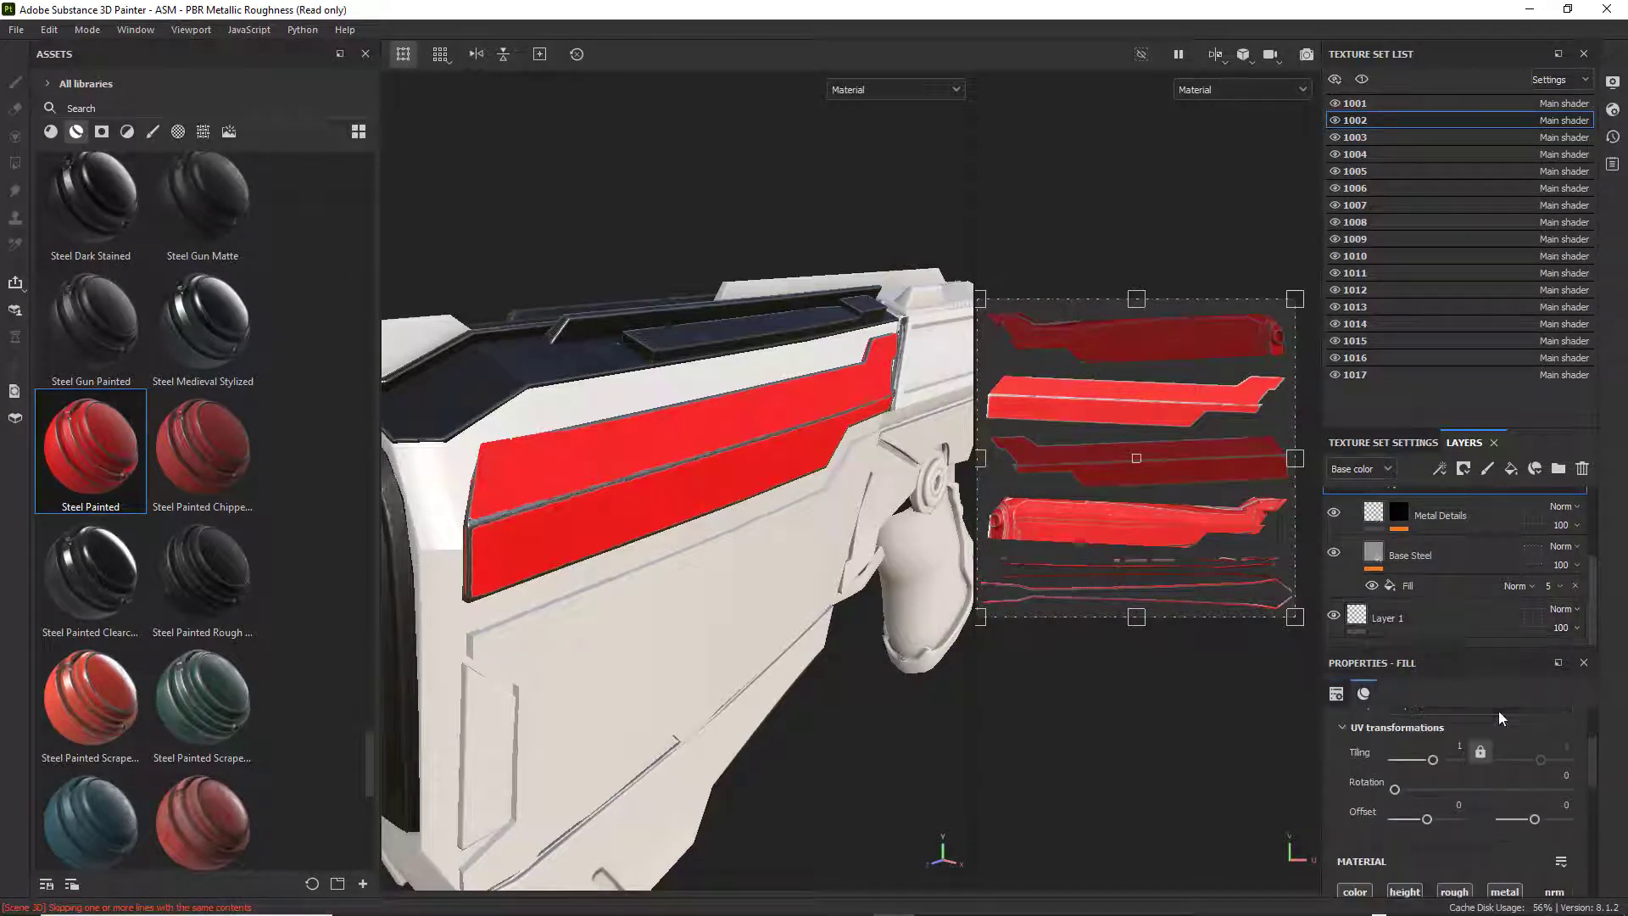
scroll(1520, 752, "down", 3)
scroll(1510, 786, "up", 1)
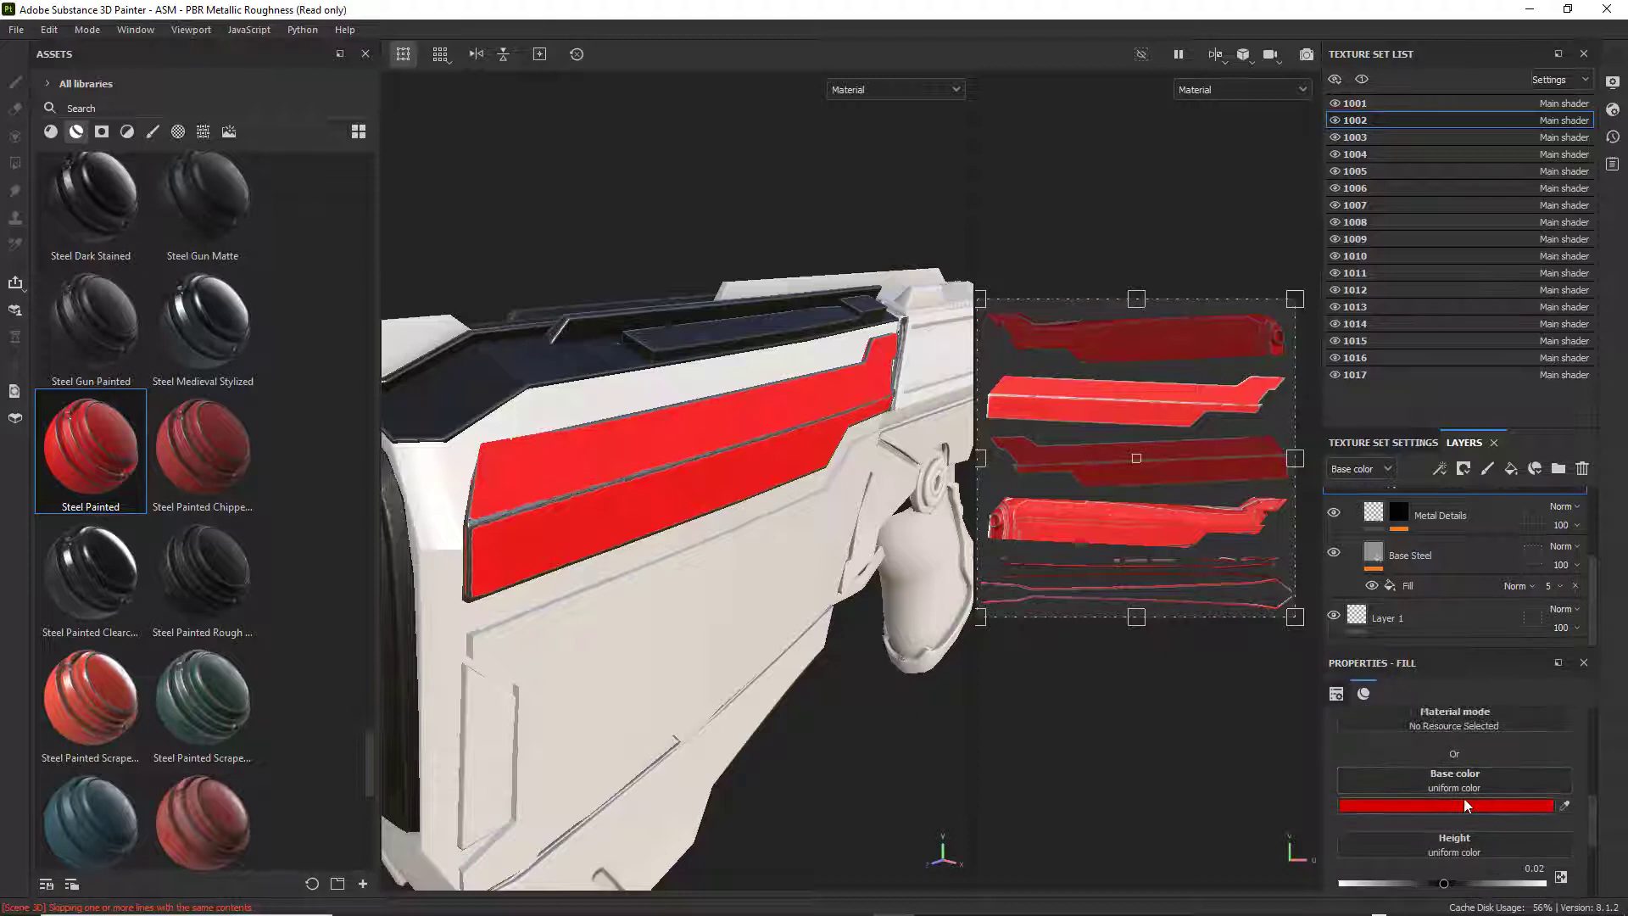
left_click(1464, 801)
mouse_move(1392, 715)
left_mouse_down()
mouse_move(1377, 741)
mouse_move(1340, 746)
mouse_move(1381, 647)
mouse_move(1344, 698)
mouse_move(1331, 689)
mouse_move(1325, 755)
mouse_move(1327, 739)
mouse_move(1421, 728)
mouse_move(1374, 741)
mouse_move(1385, 717)
mouse_move(1332, 696)
mouse_move(1353, 757)
mouse_move(1387, 654)
mouse_move(1443, 634)
mouse_move(1409, 702)
mouse_move(1371, 728)
left_mouse_up()
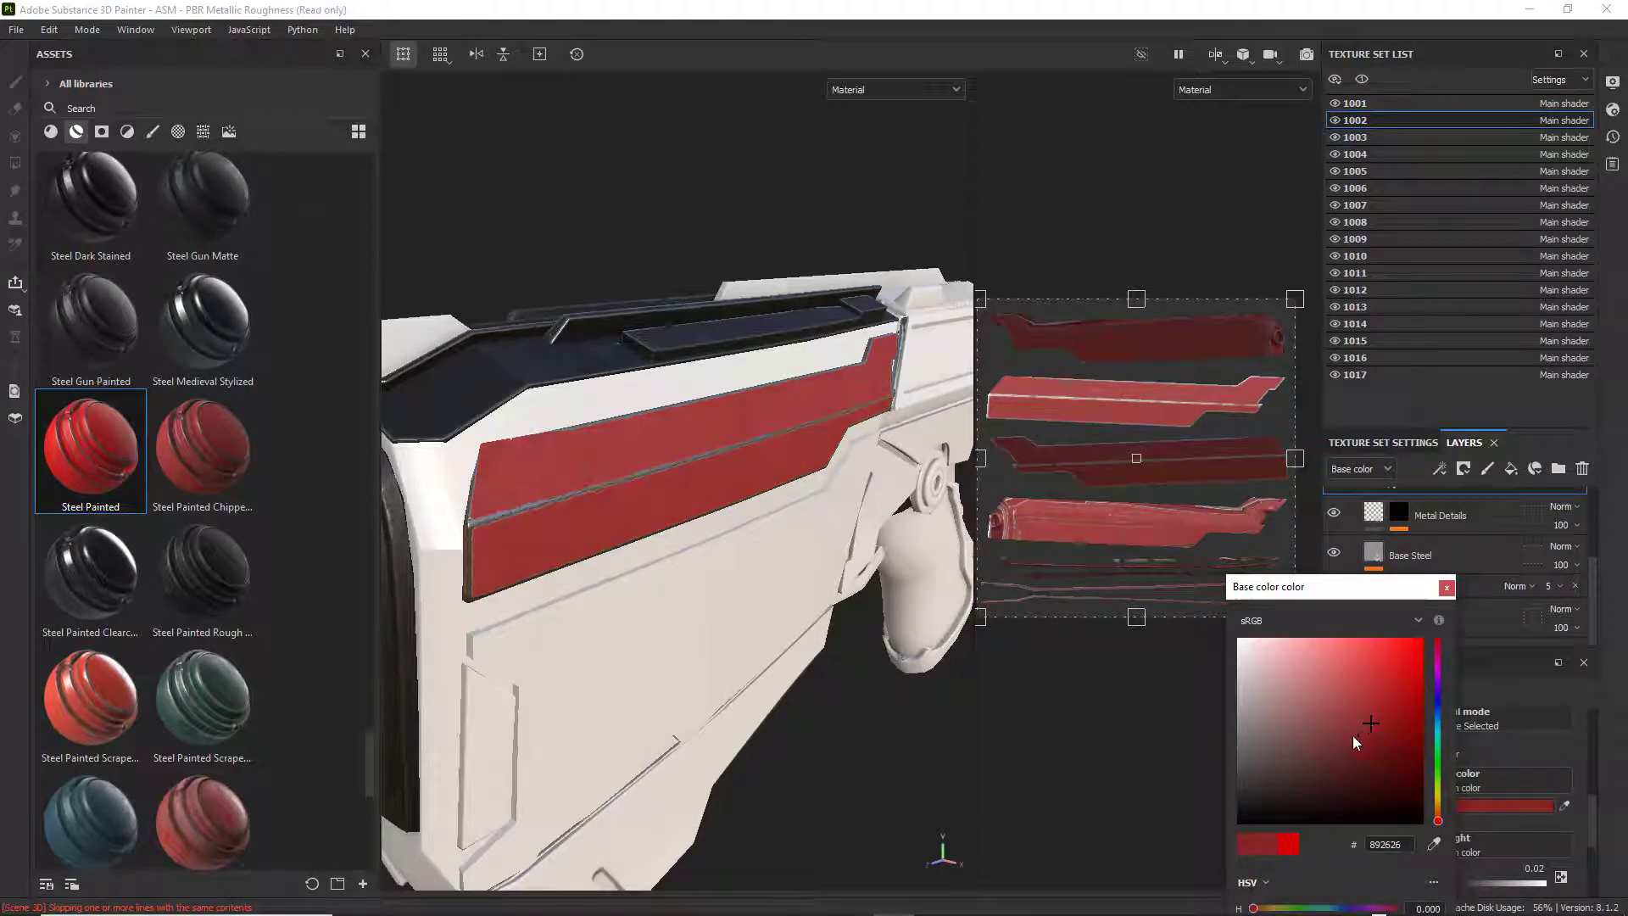
Check the side panel's red on the weapon and lighten the Paint layer's base color to 9A3737.
left_click(526, 670)
left_click_drag(555, 662, 556, 667, "alt")
middle_click_drag(575, 635, 622, 626, "alt")
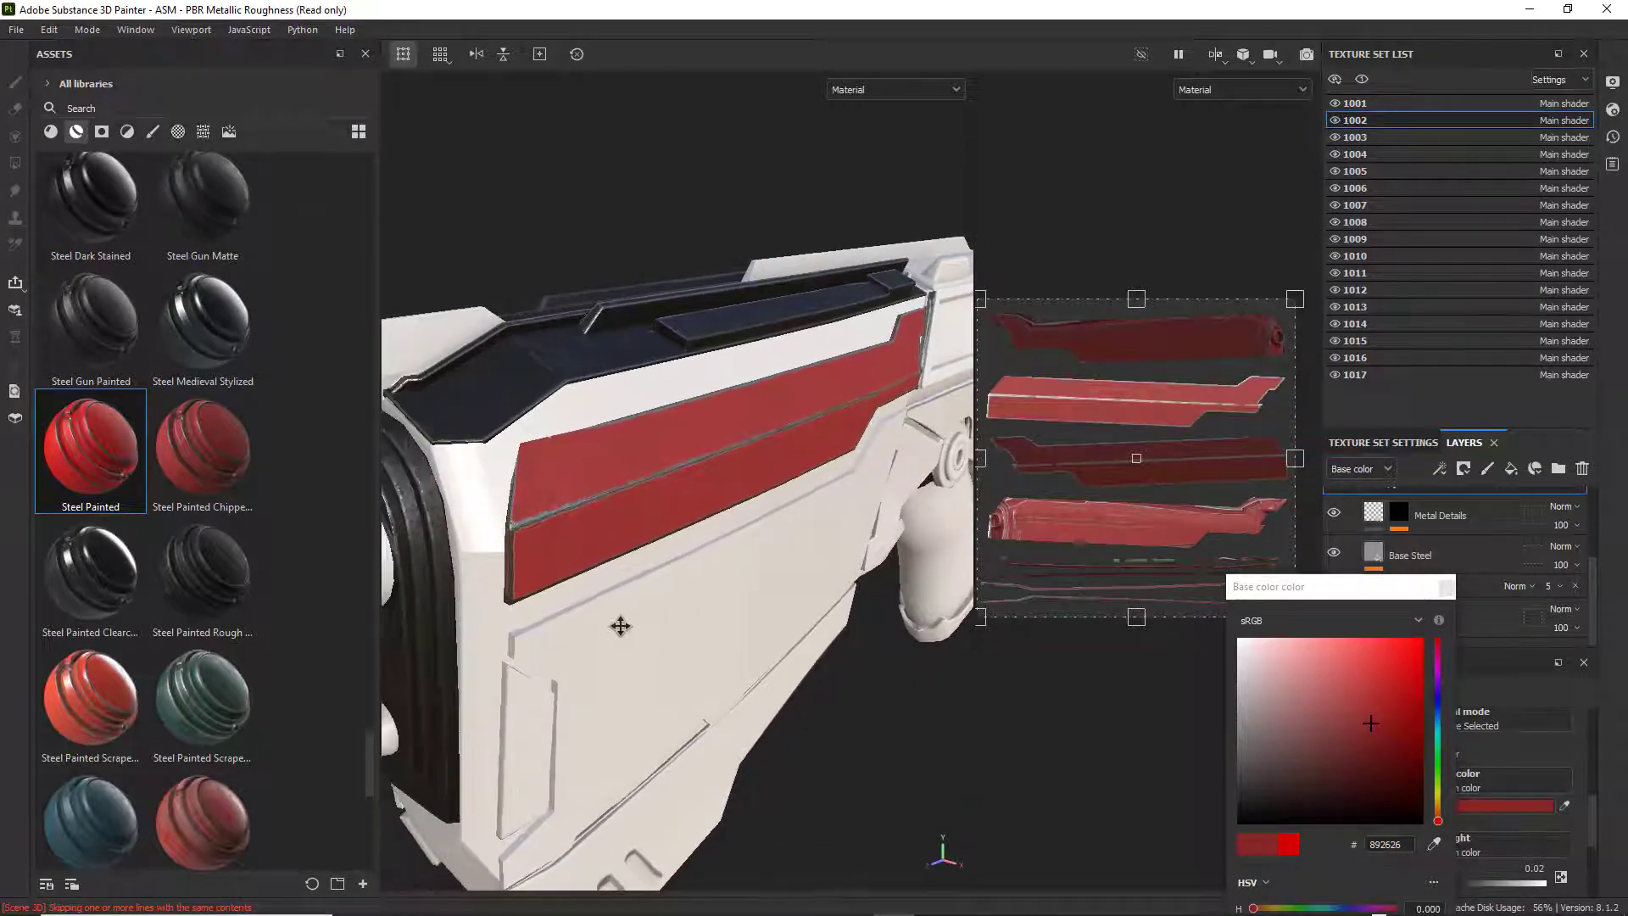
scroll(629, 629, "down", 4)
left_click_drag(631, 632, 675, 577, "alt")
scroll(675, 576, "up", 3)
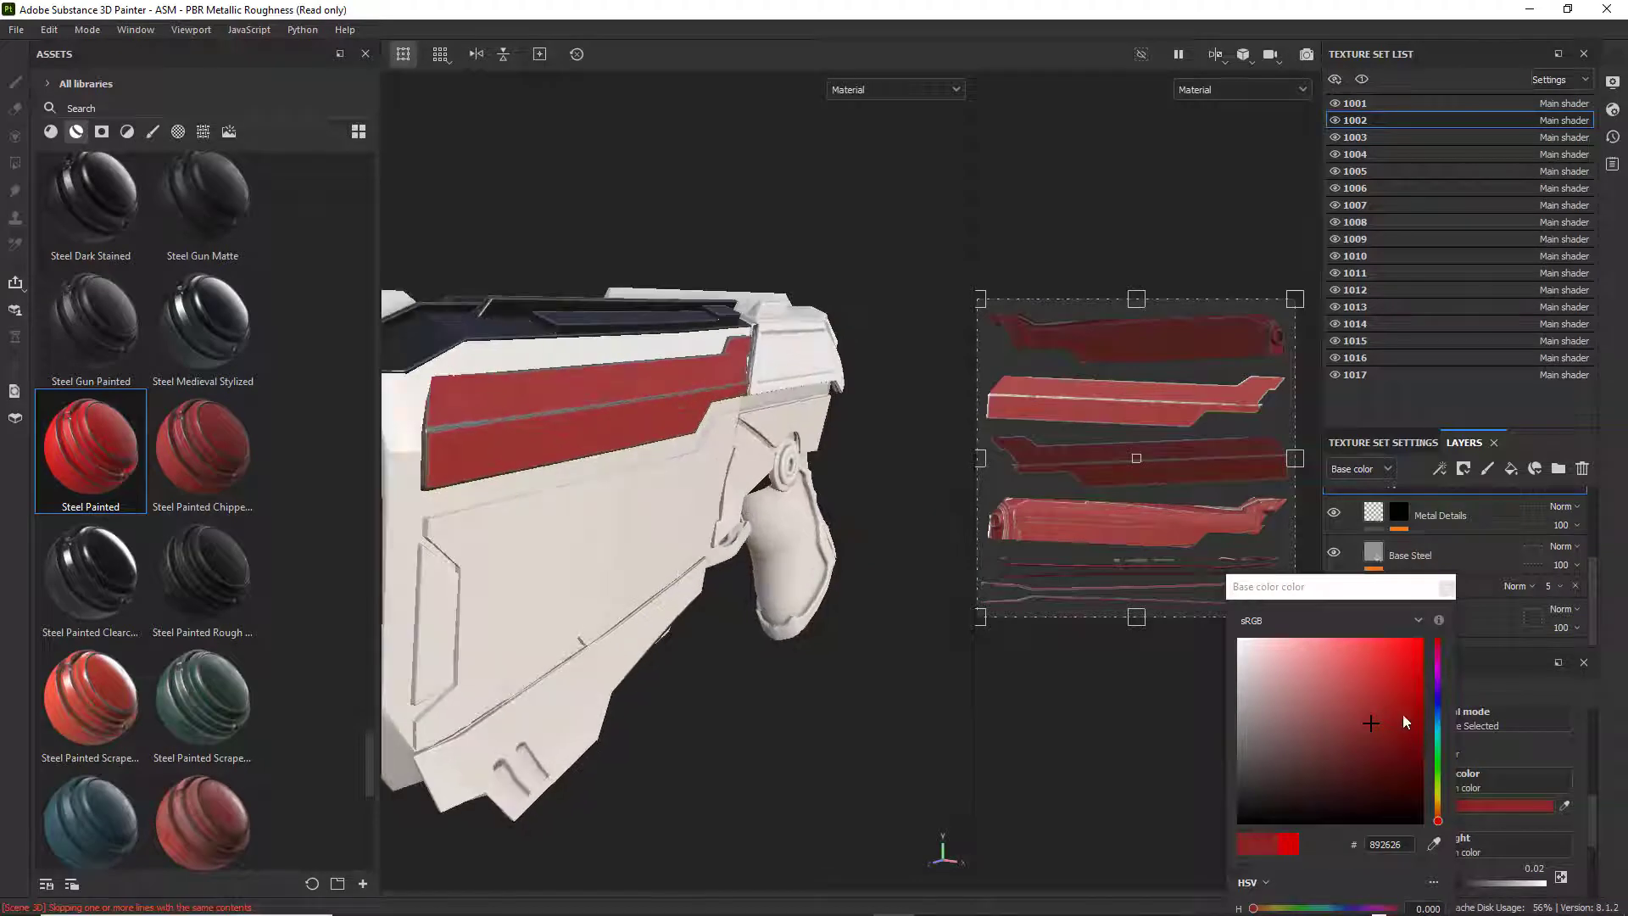
left_click(1372, 724)
left_click_drag(1372, 724, 1357, 711)
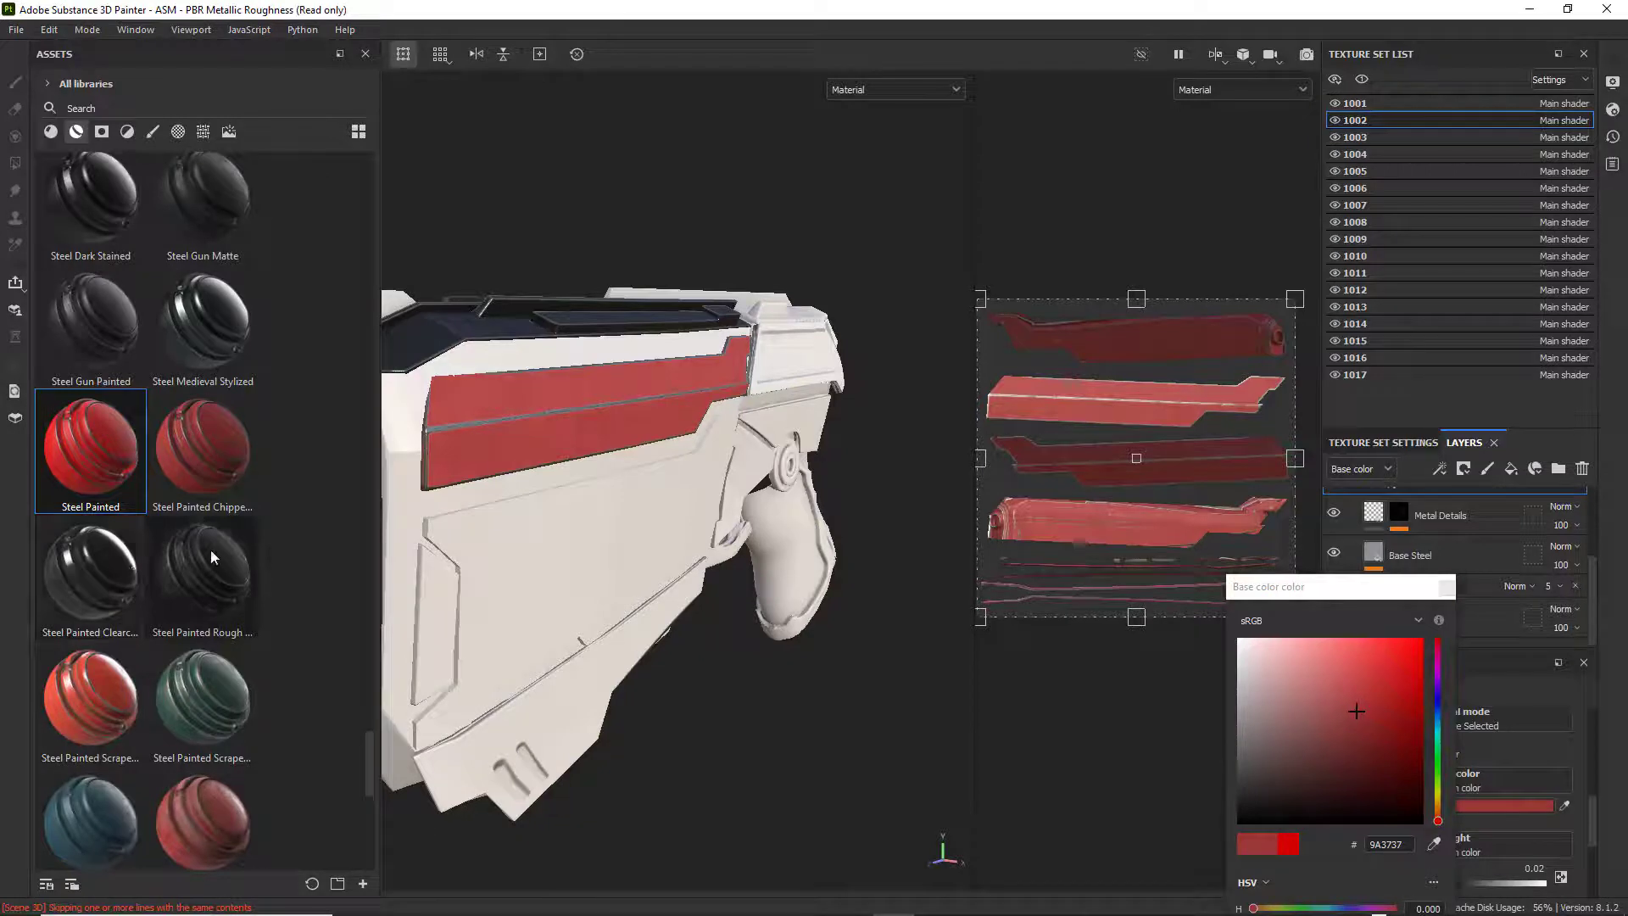
Apply the Steel Painted Rough Damaged smart material to the weapon's lower side panel in texture set 1003.
mouse_move(210, 550)
left_mouse_down()
mouse_move(633, 575)
mouse_move(588, 564)
mouse_move(658, 547)
left_mouse_up()
middle_click_drag(658, 547, 766, 516, "alt")
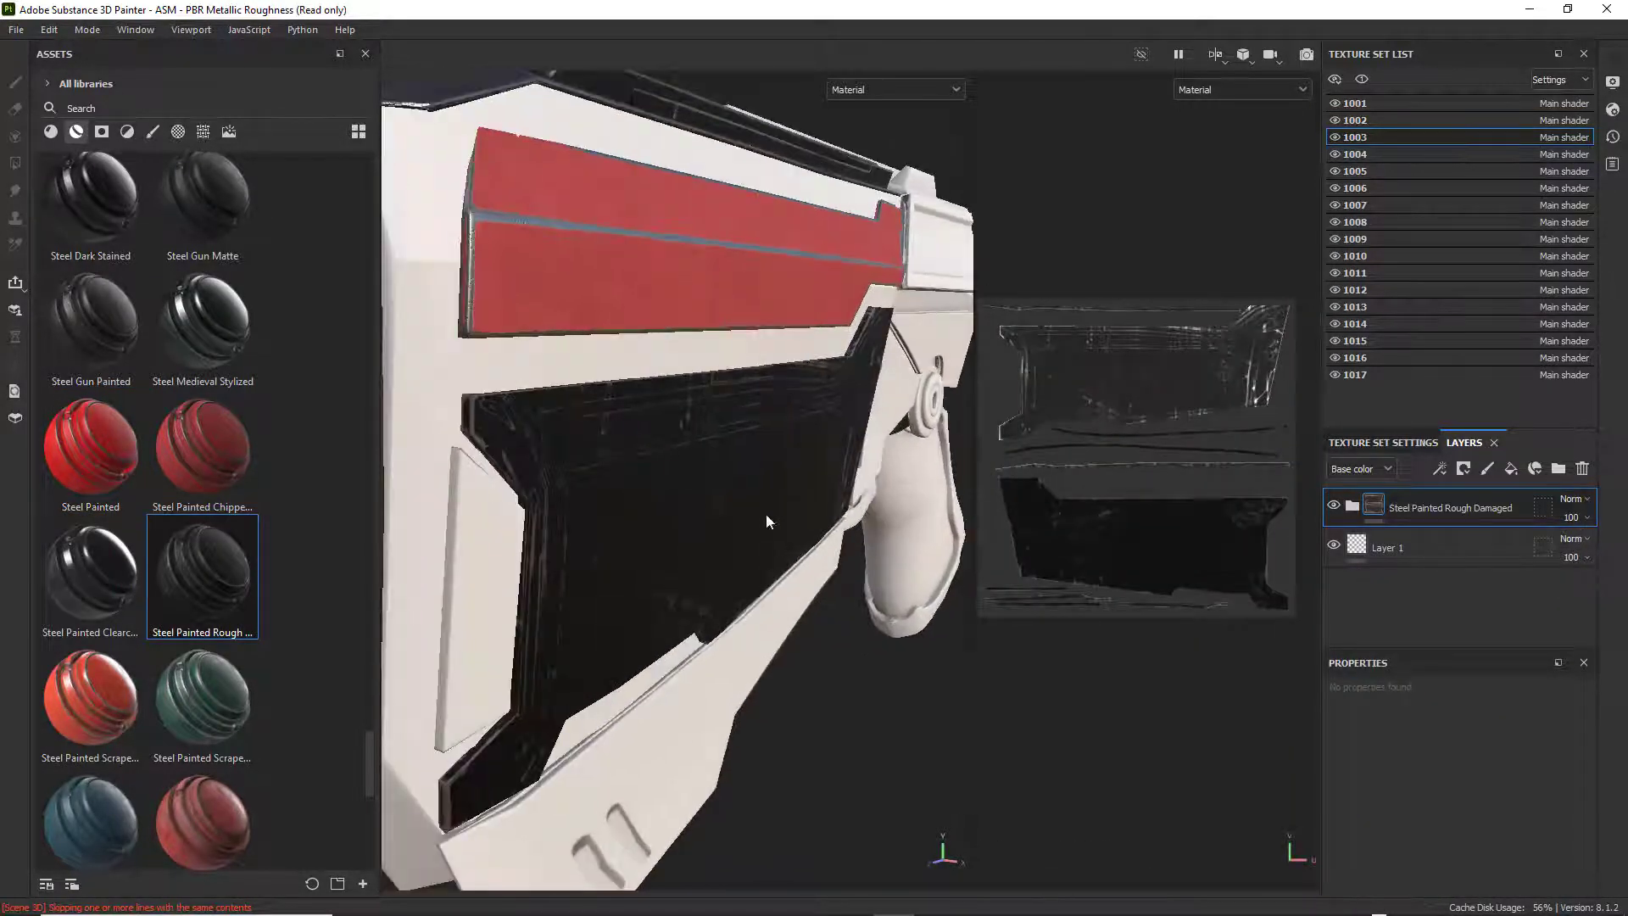
mouse_move(766, 515)
left_mouse_down("alt")
mouse_move(620, 499)
mouse_move(759, 502)
left_mouse_up("alt")
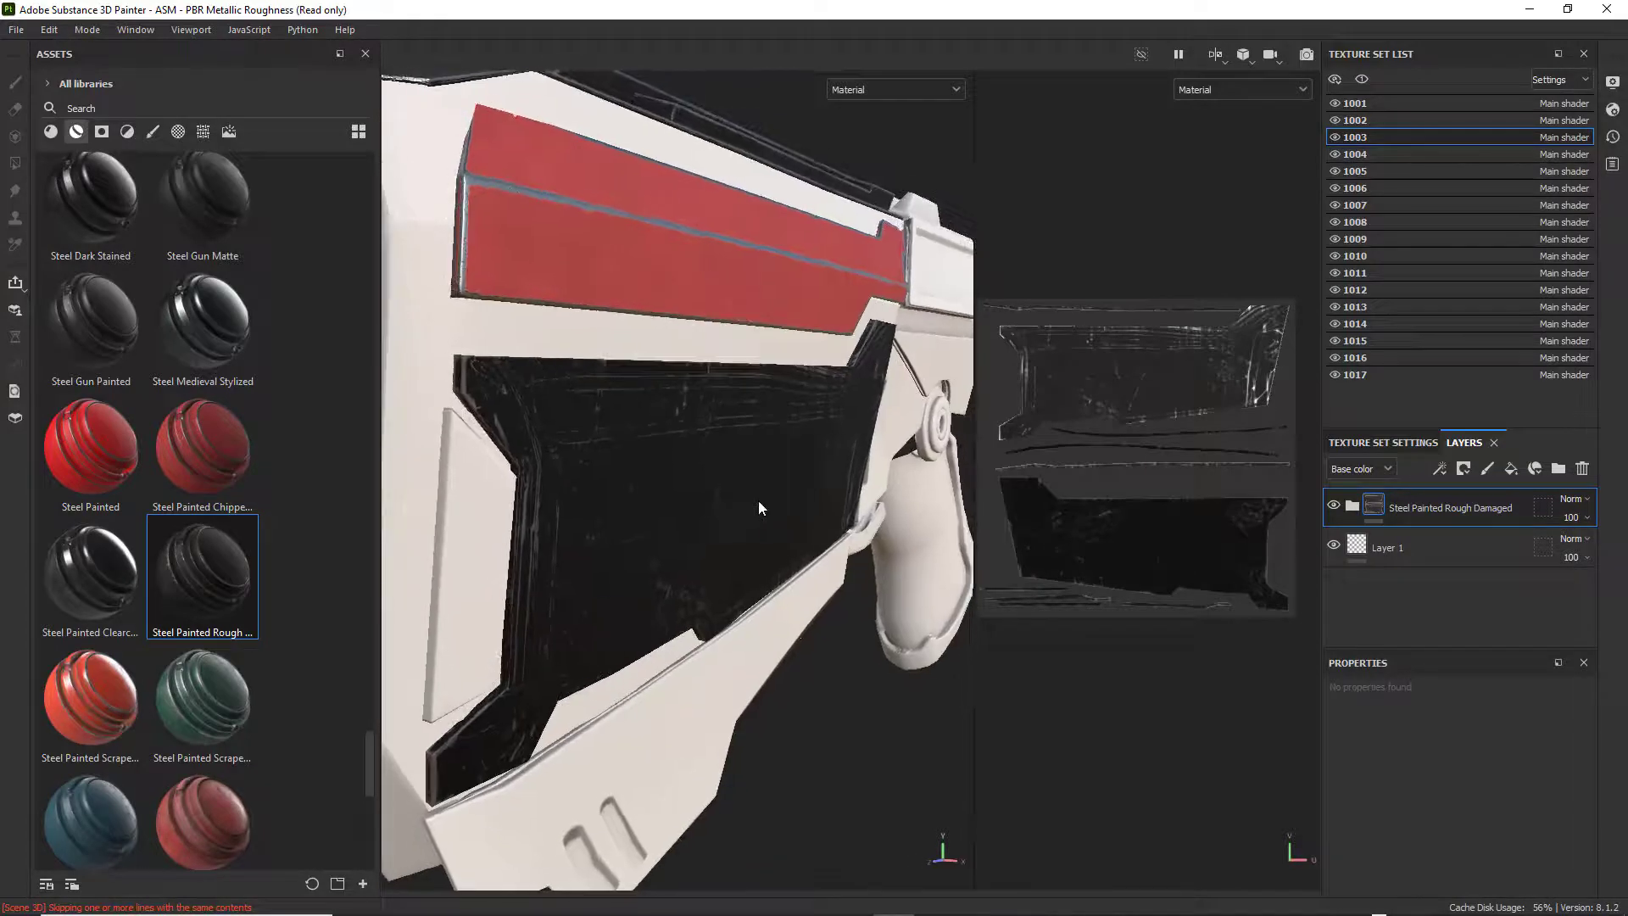
scroll(759, 501, "down", 3)
left_click_drag(646, 507, 658, 511, "alt")
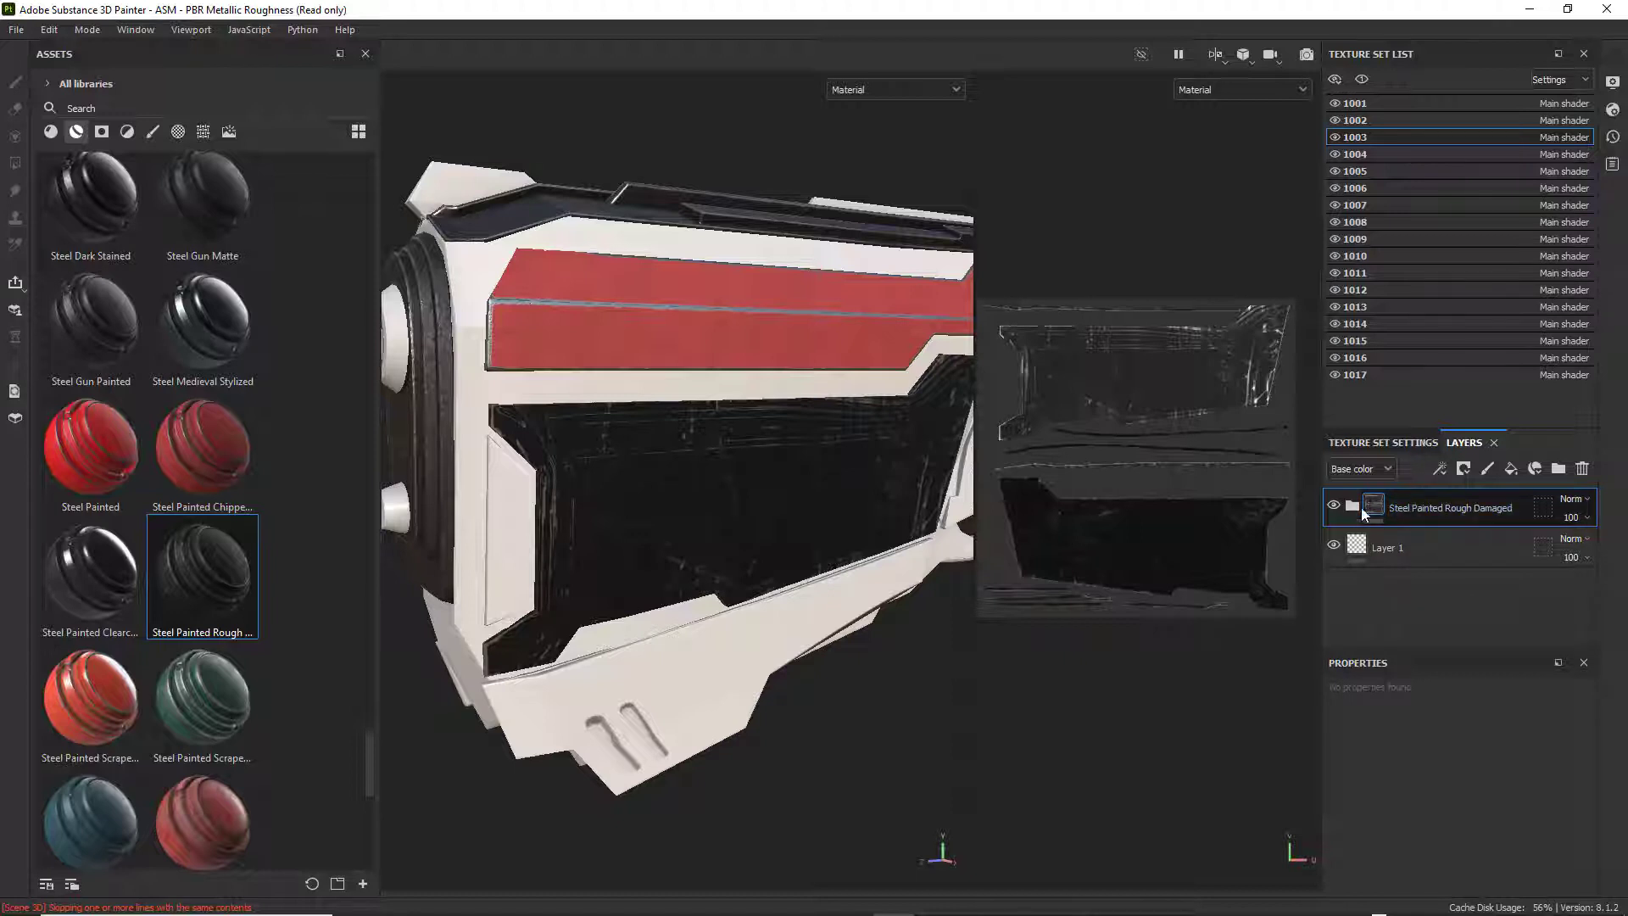
Examine the layers inside the Steel Painted Rough Damaged group, including the Metallic Paint fill properties, and view the whole weapon.
left_click(1351, 506)
scroll(1404, 557, "down", 1)
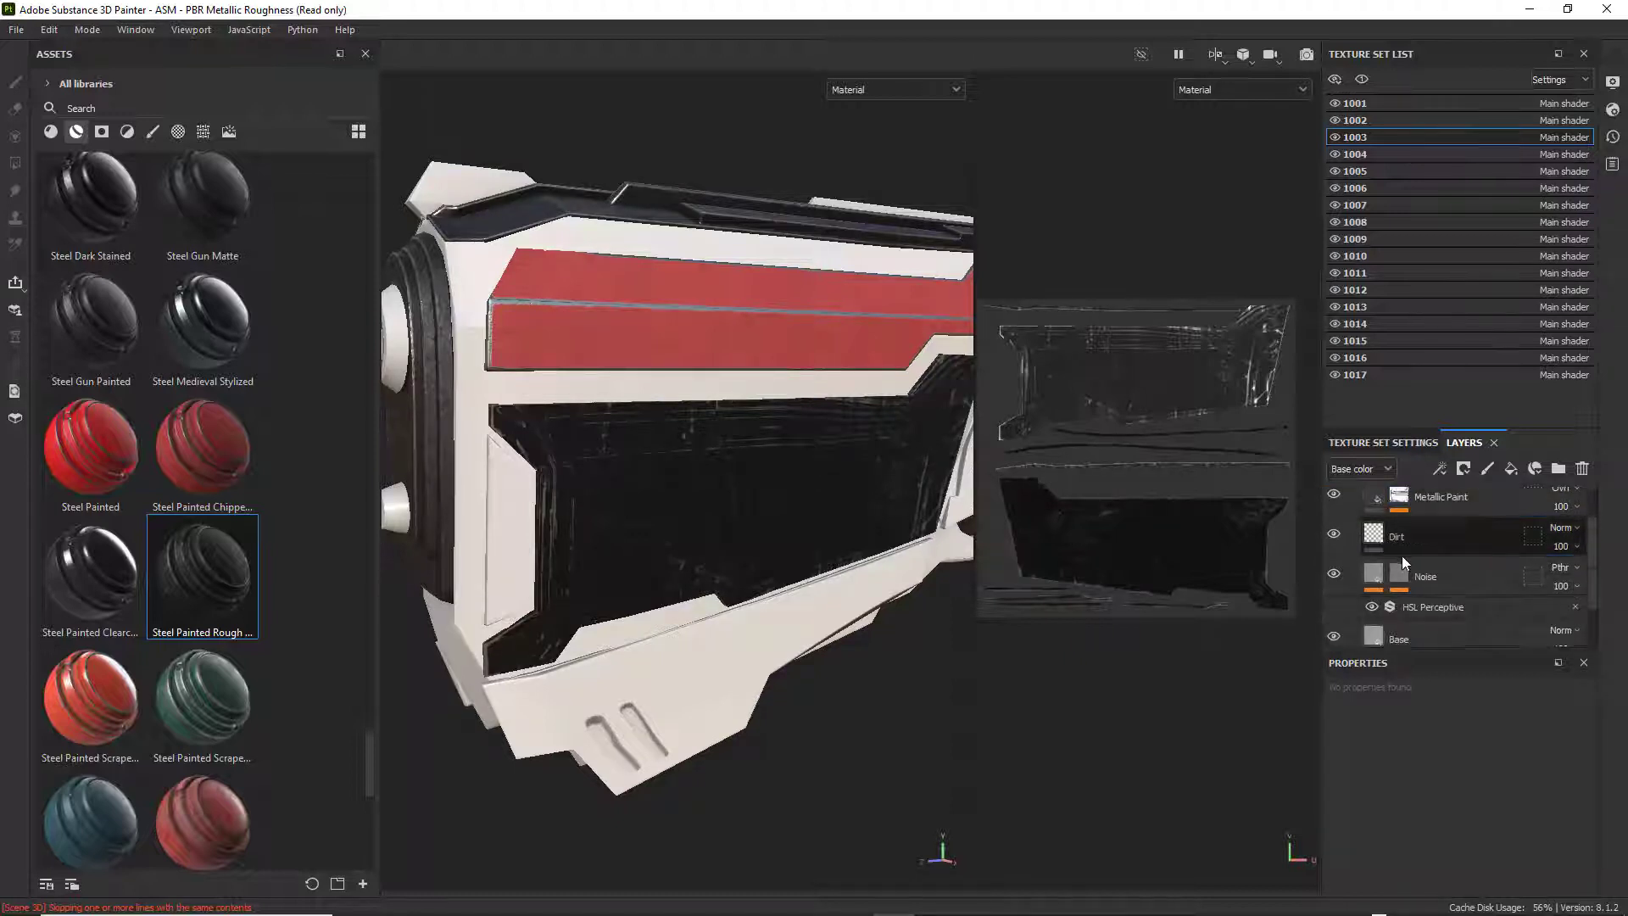
scroll(1402, 556, "up", 1)
left_click(1359, 548)
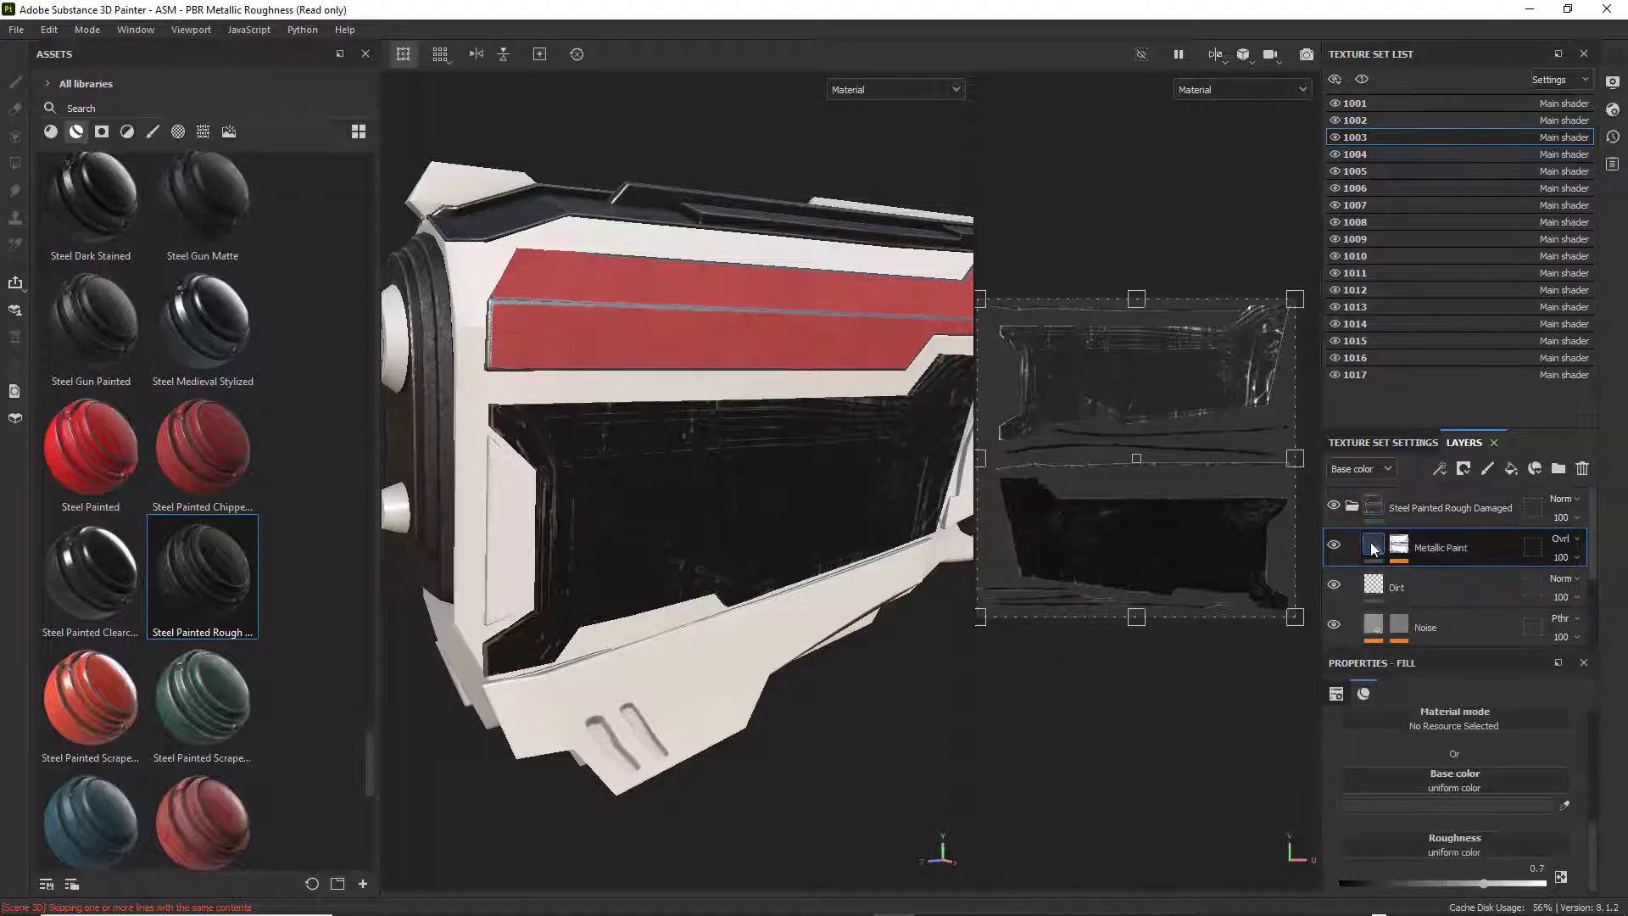
scroll(1492, 807, "up", 5)
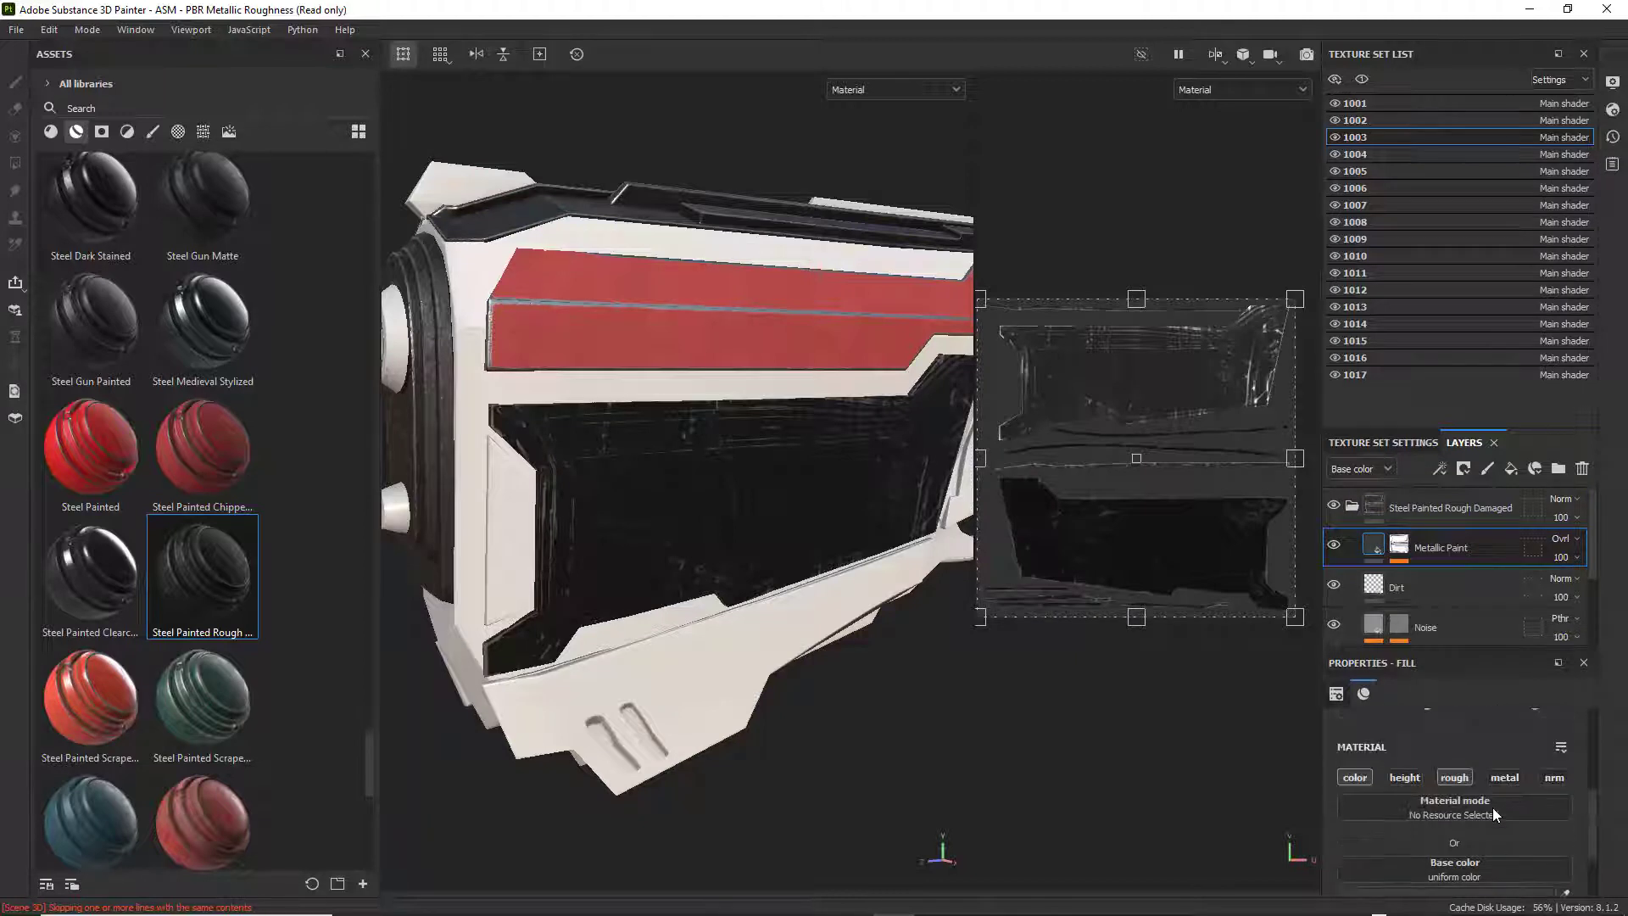
scroll(1490, 804, "down", 2)
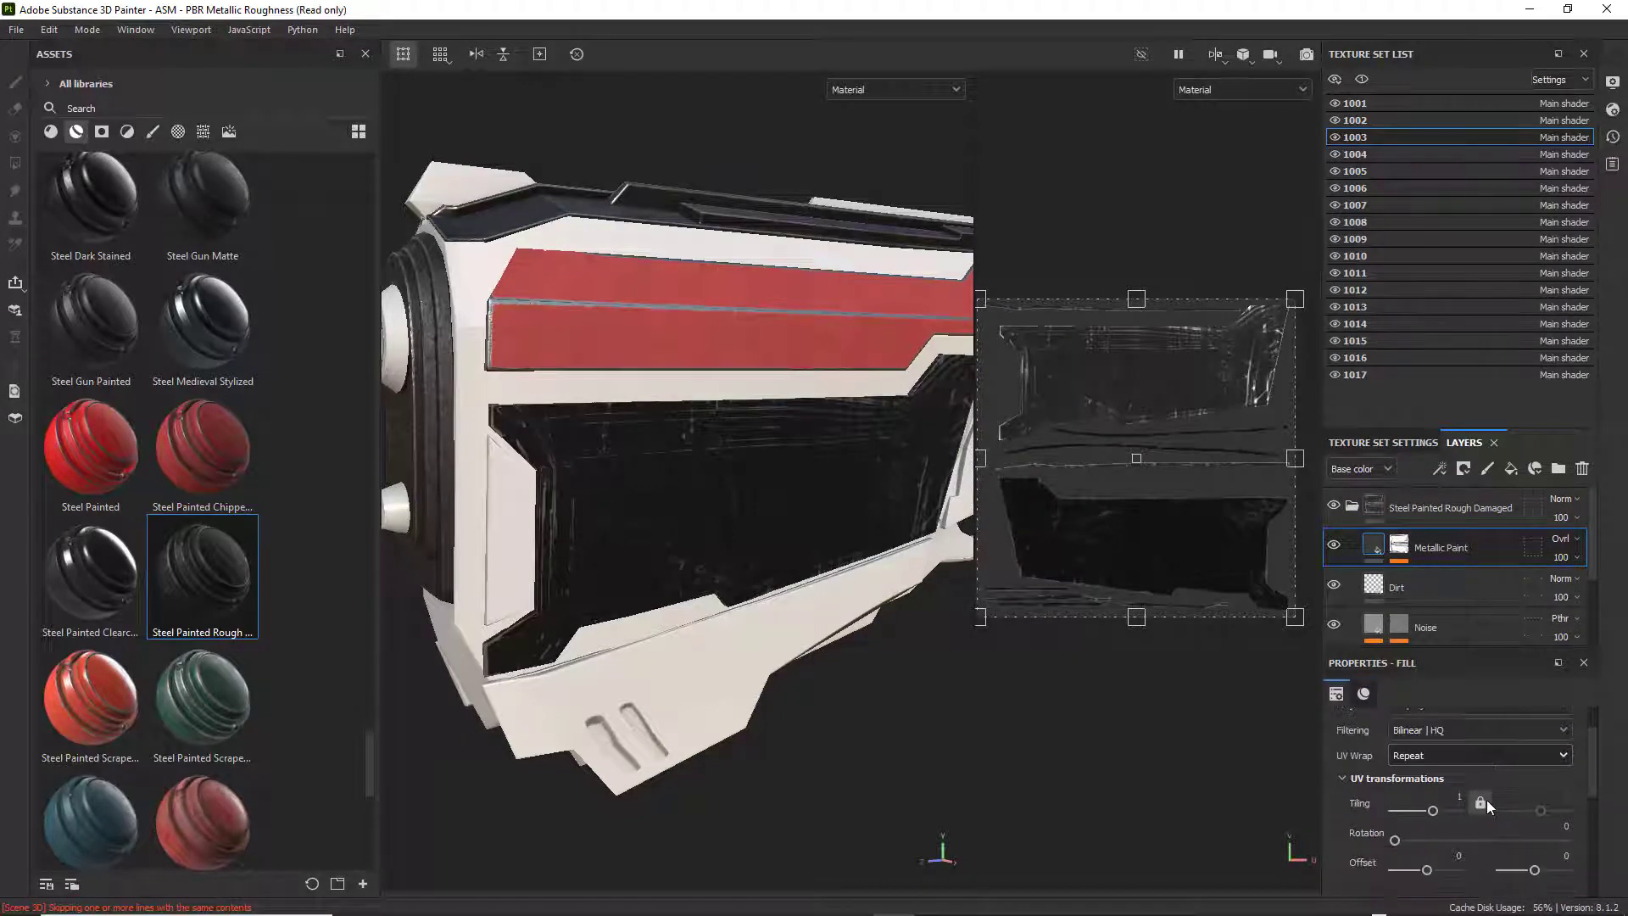
scroll(1488, 802, "down", 4)
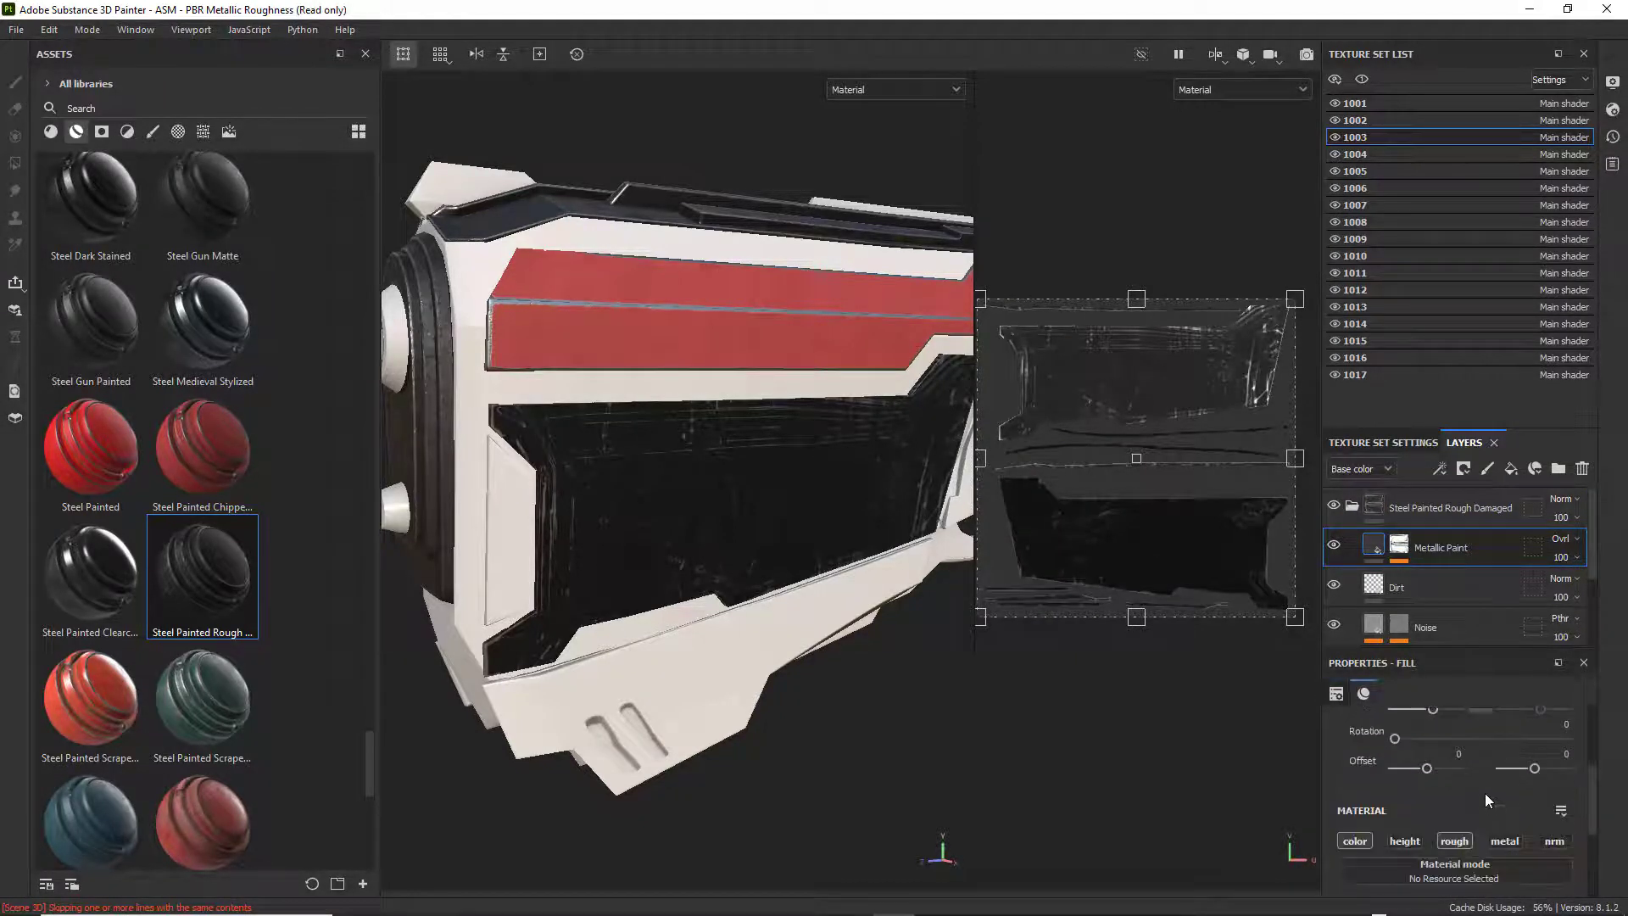
scroll(1453, 619, "down", 2)
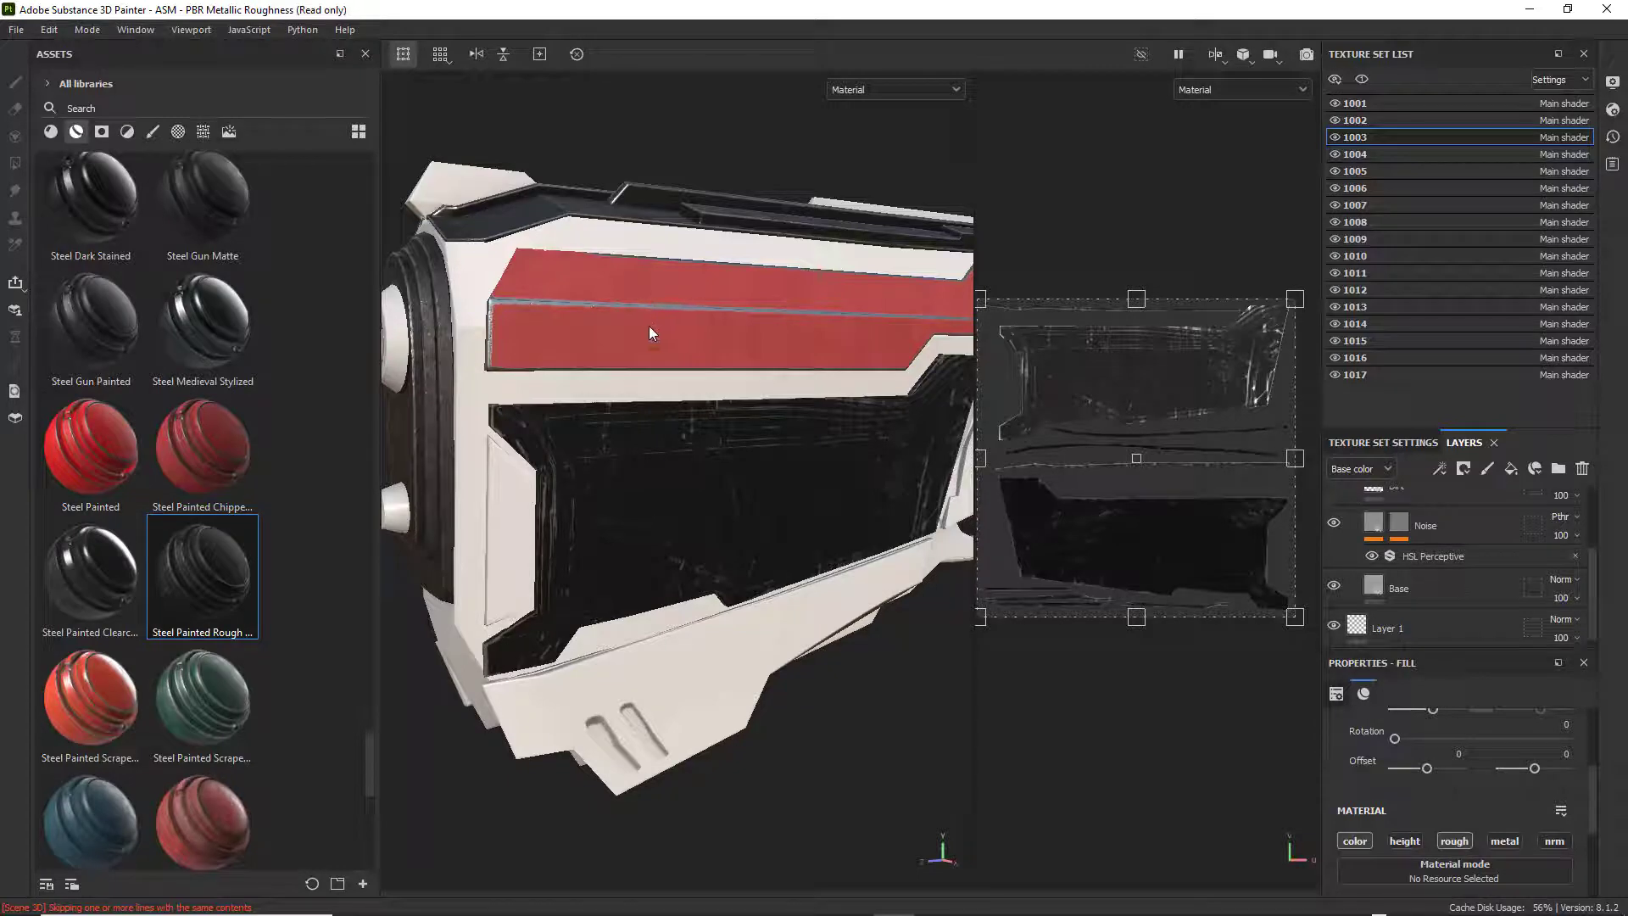
scroll(649, 326, "down", 5)
left_click_drag(660, 340, 733, 372, "alt")
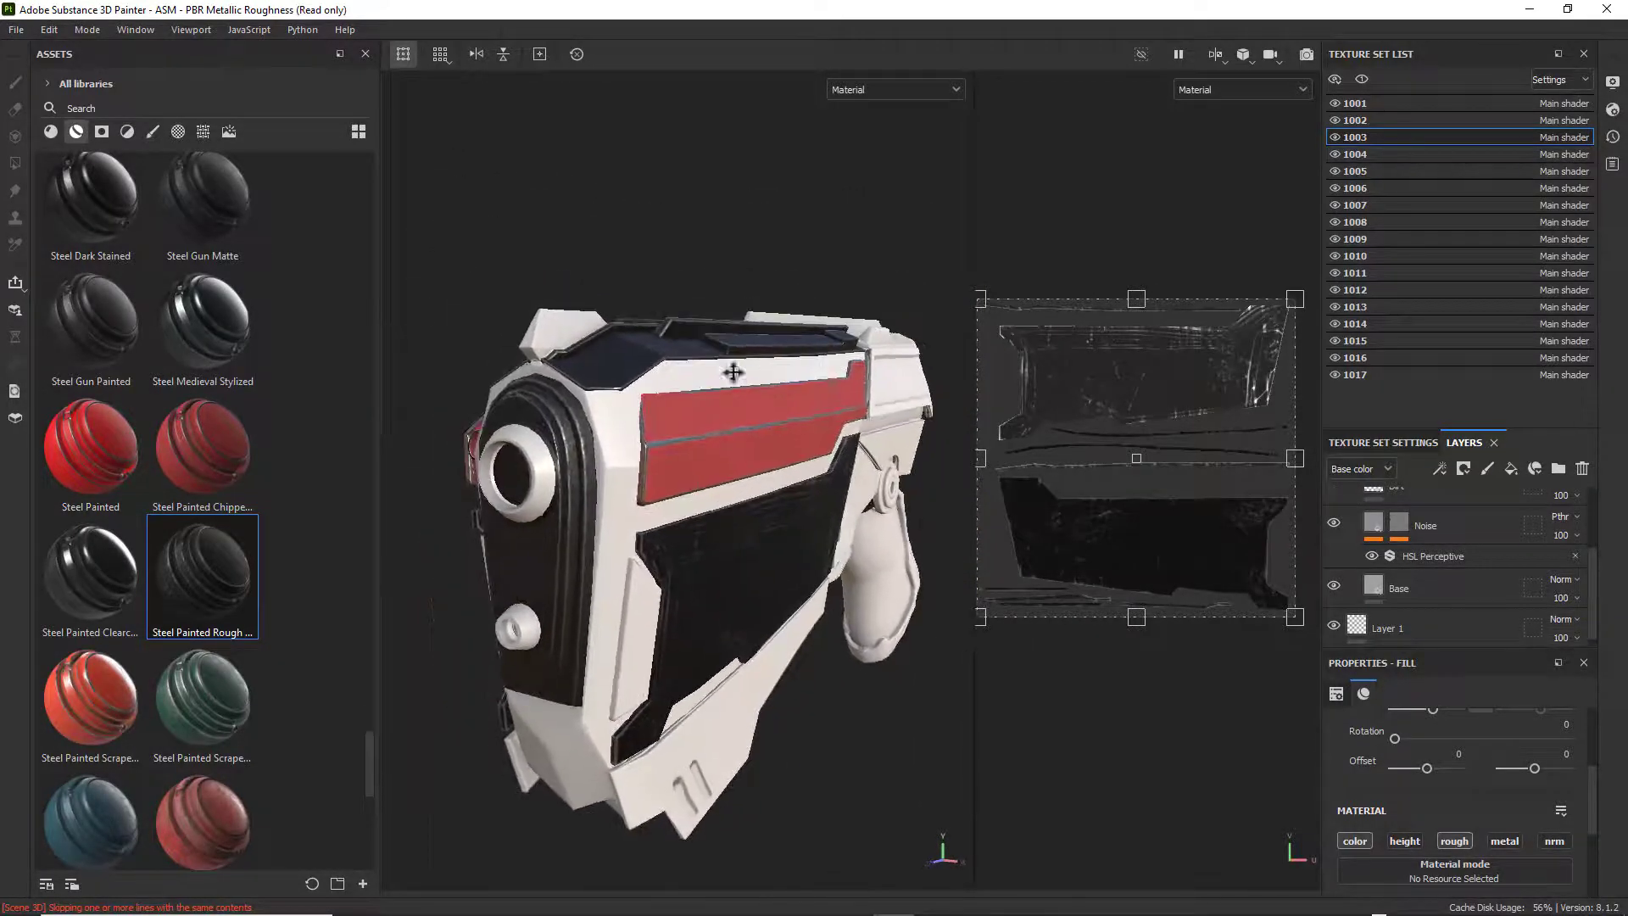
Open the project Sci_Fi_Gun_Test_Materials_03, discarding the changes to the current project.
left_click(15, 31)
left_click(34, 67)
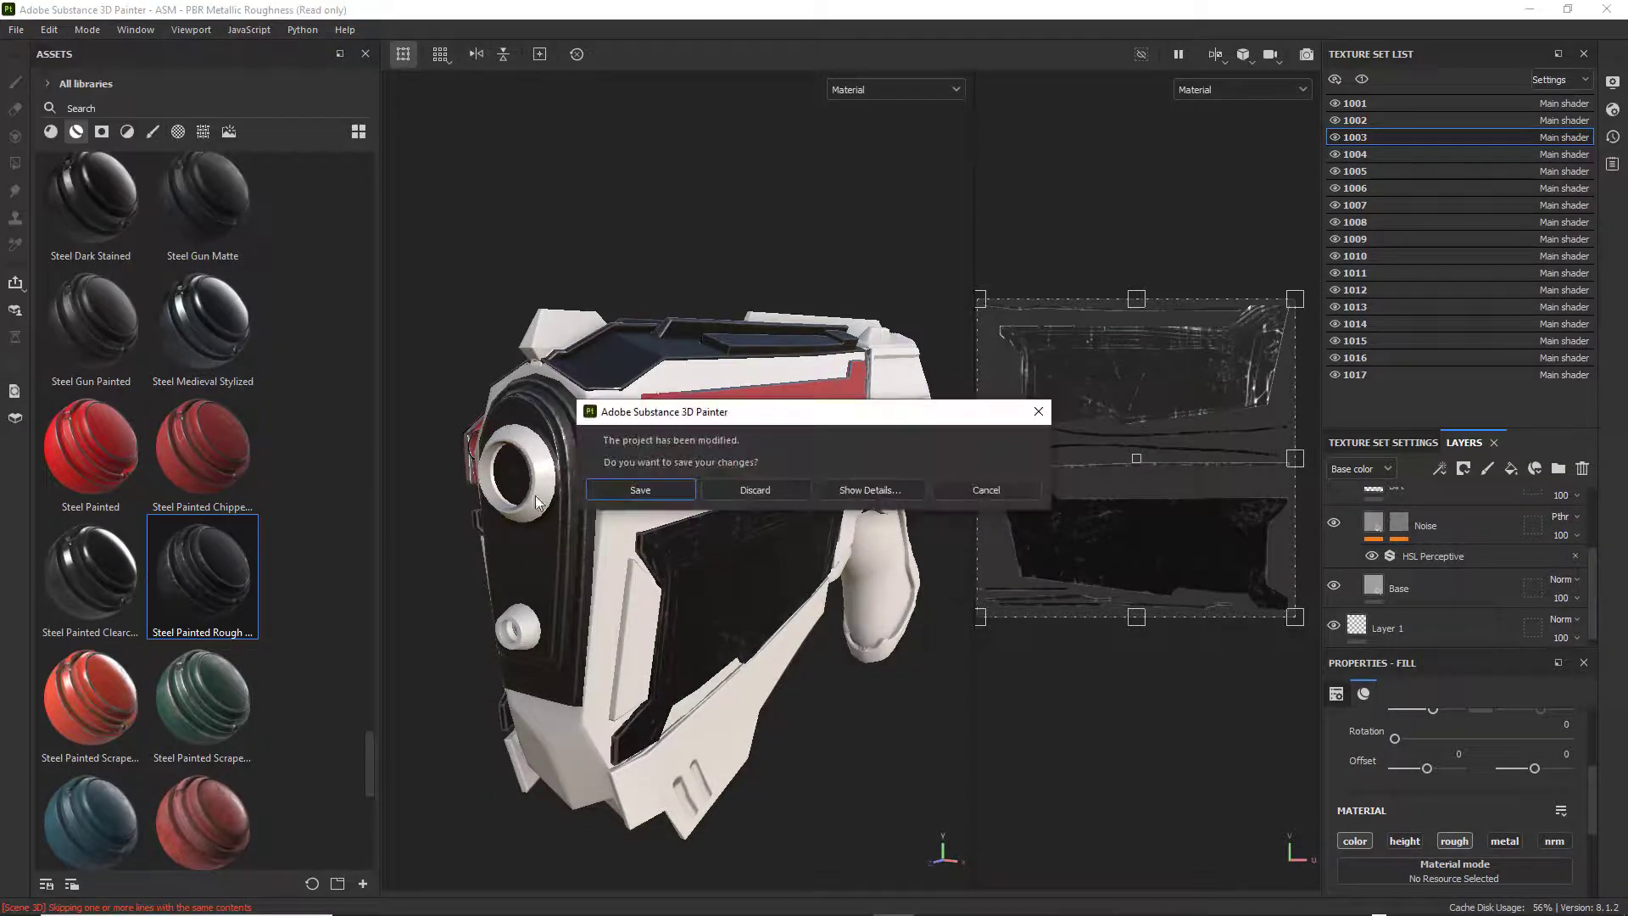
left_click(756, 490)
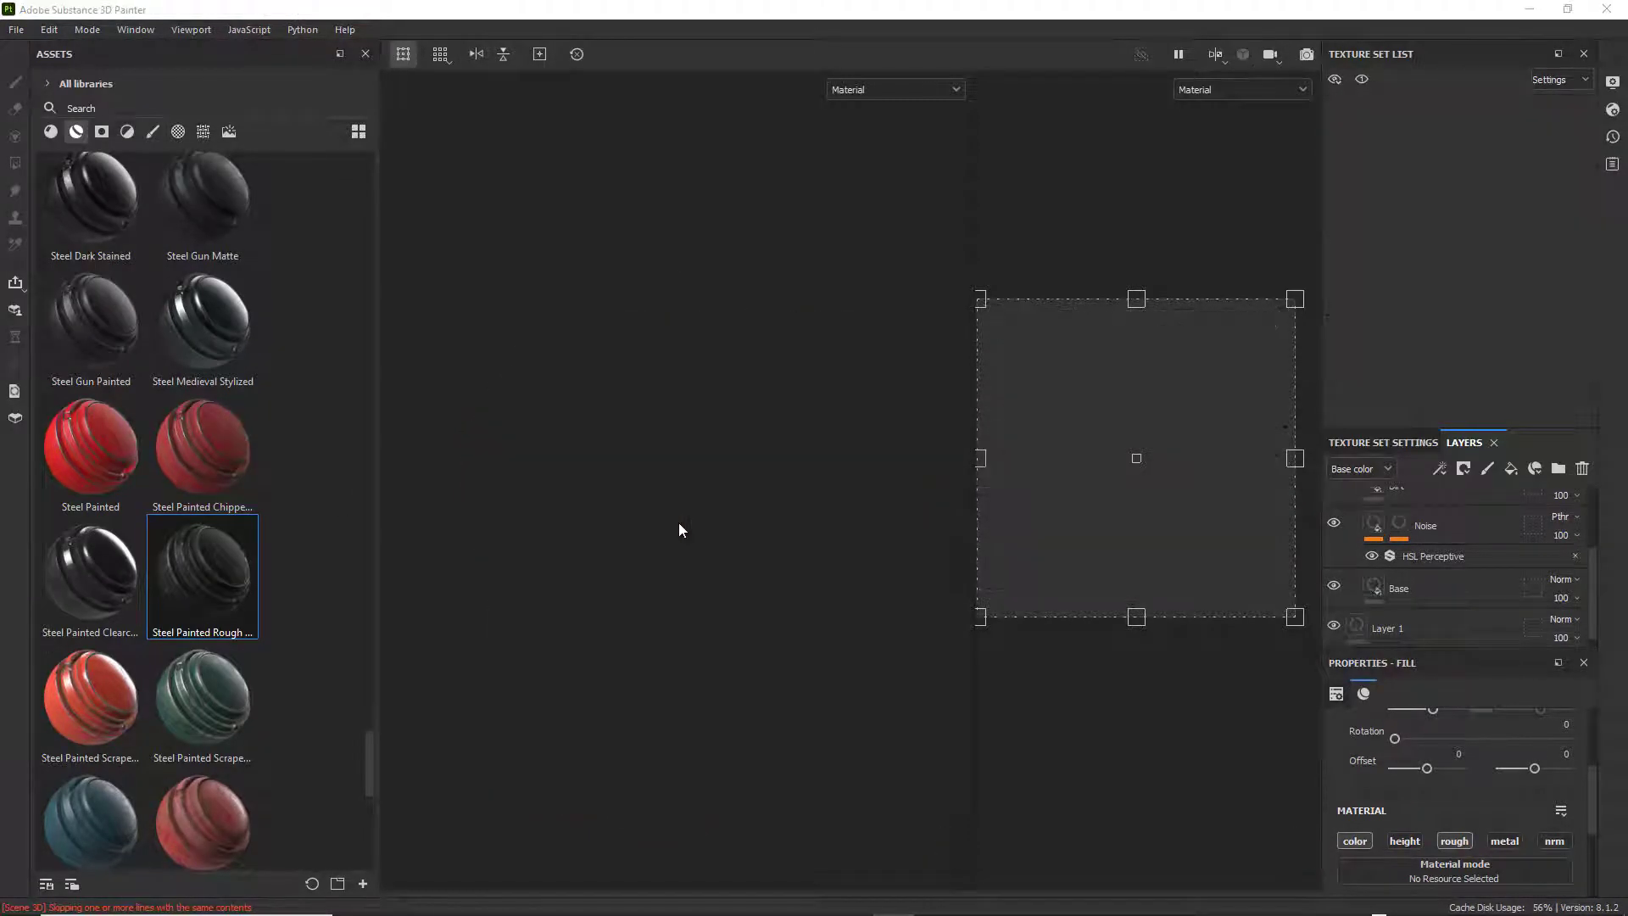
scroll(379, 339, "down", 10)
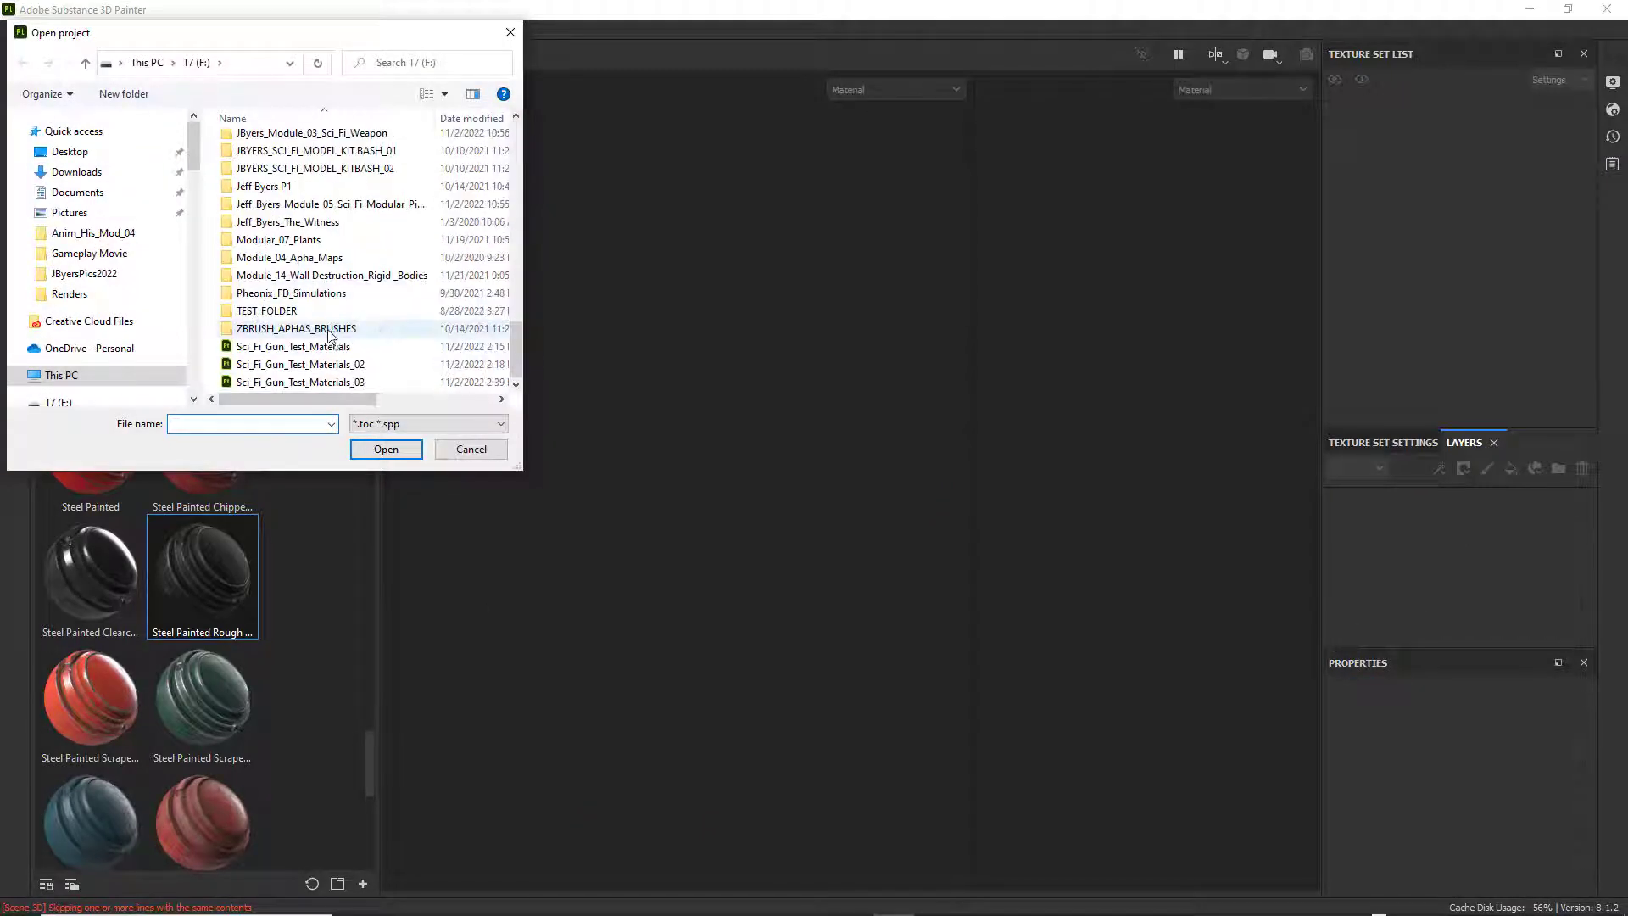
left_click(351, 383)
left_click(414, 450)
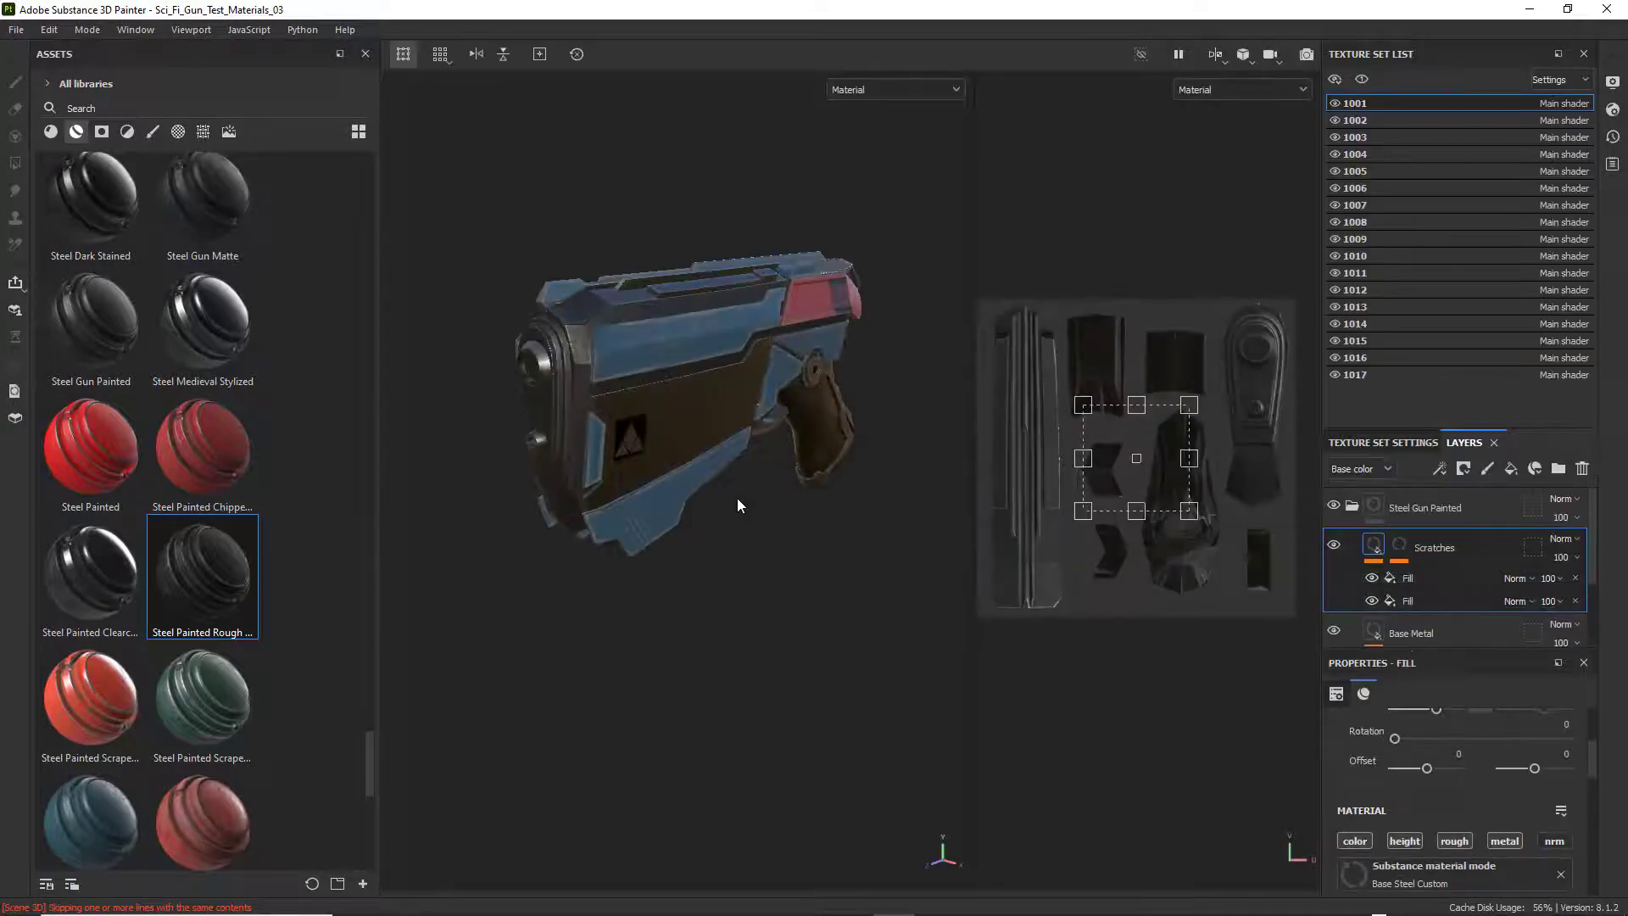
Examine the fully textured weapon's front, rear, grip and side panels to judge its materials and decals.
left_click_drag(696, 536, 747, 428, "alt")
scroll(698, 497, "up", 3)
scroll(634, 488, "up", 3)
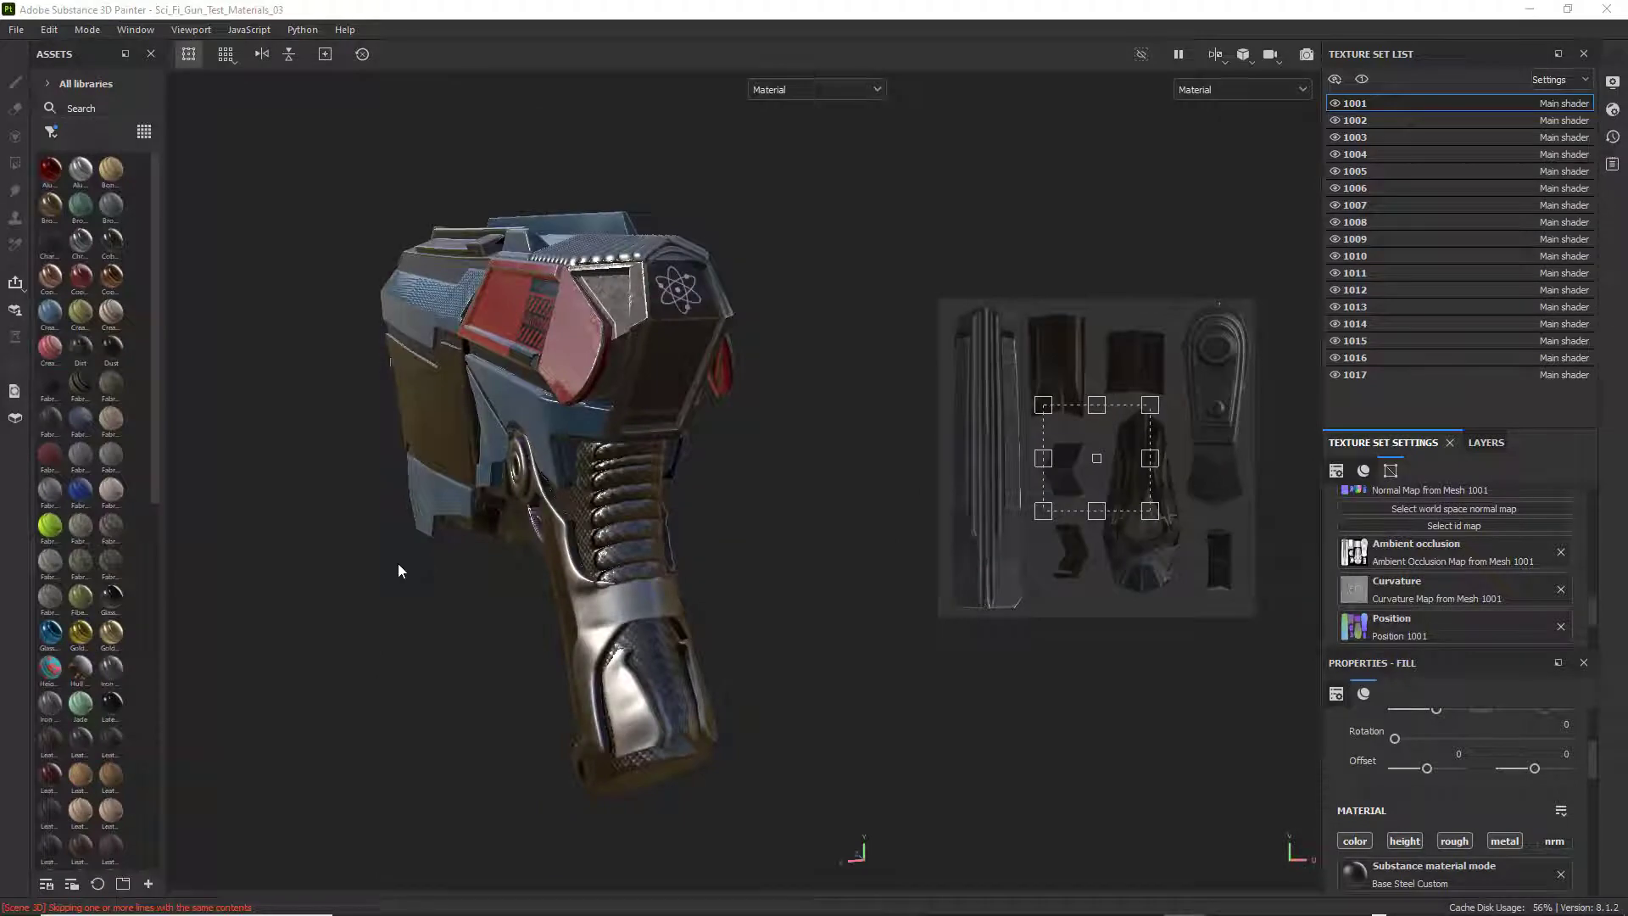
left_click_drag(399, 566, 608, 512, "alt")
right_click_drag(559, 508, 425, 497, "alt")
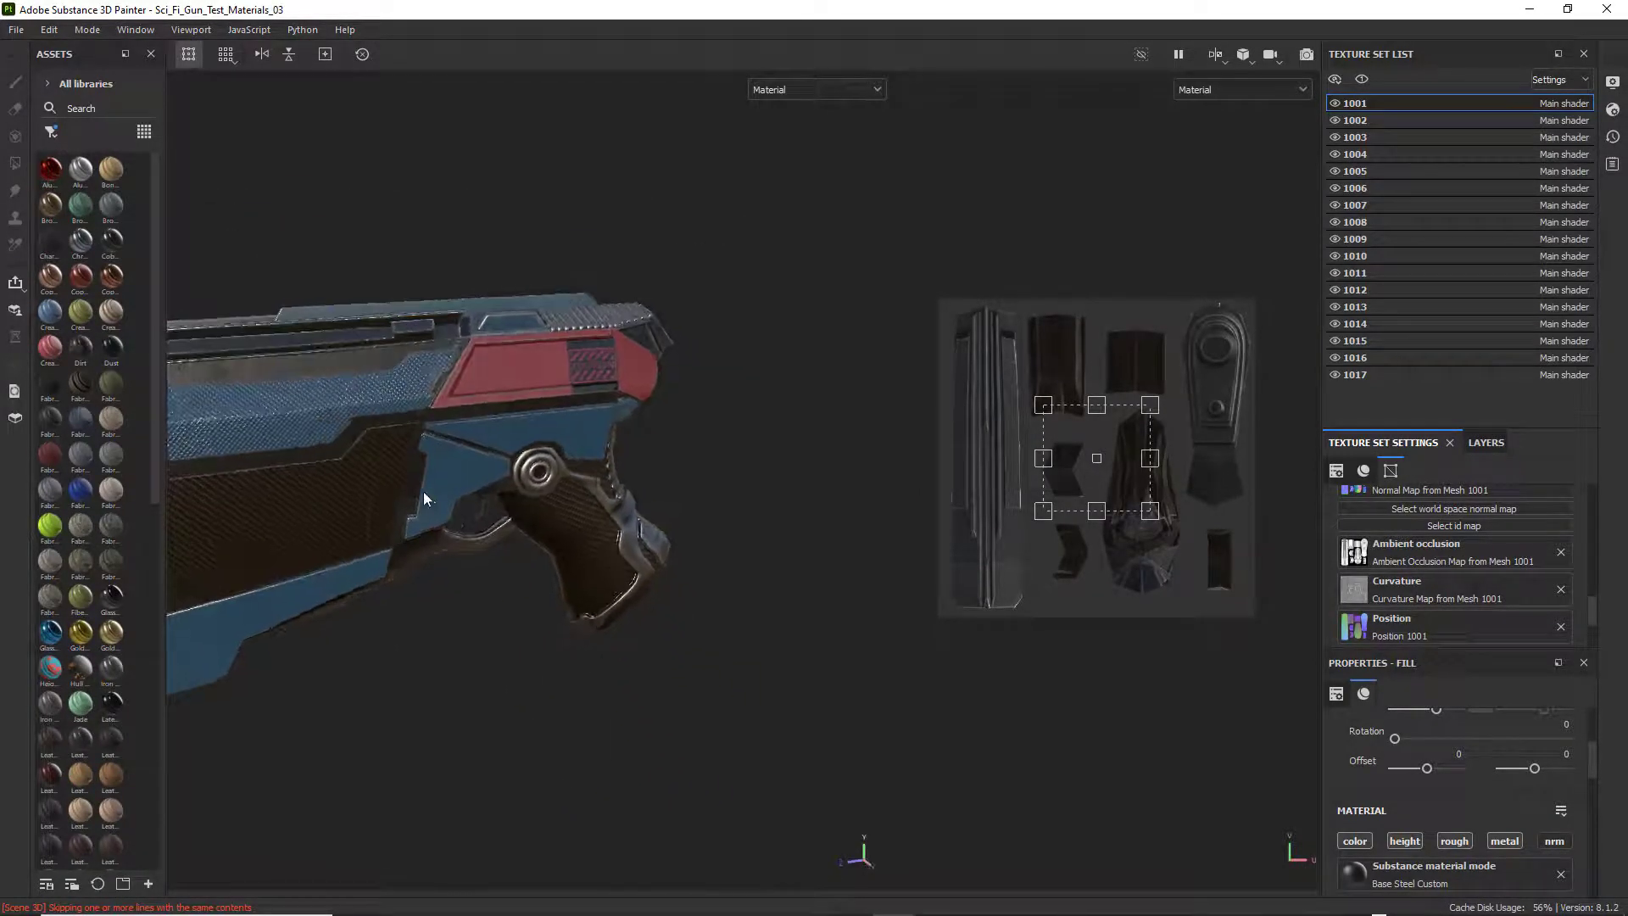
middle_click_drag(425, 497, 553, 486, "alt")
left_click_drag(518, 450, 476, 436, "alt")
middle_click_drag(472, 450, 553, 411, "alt")
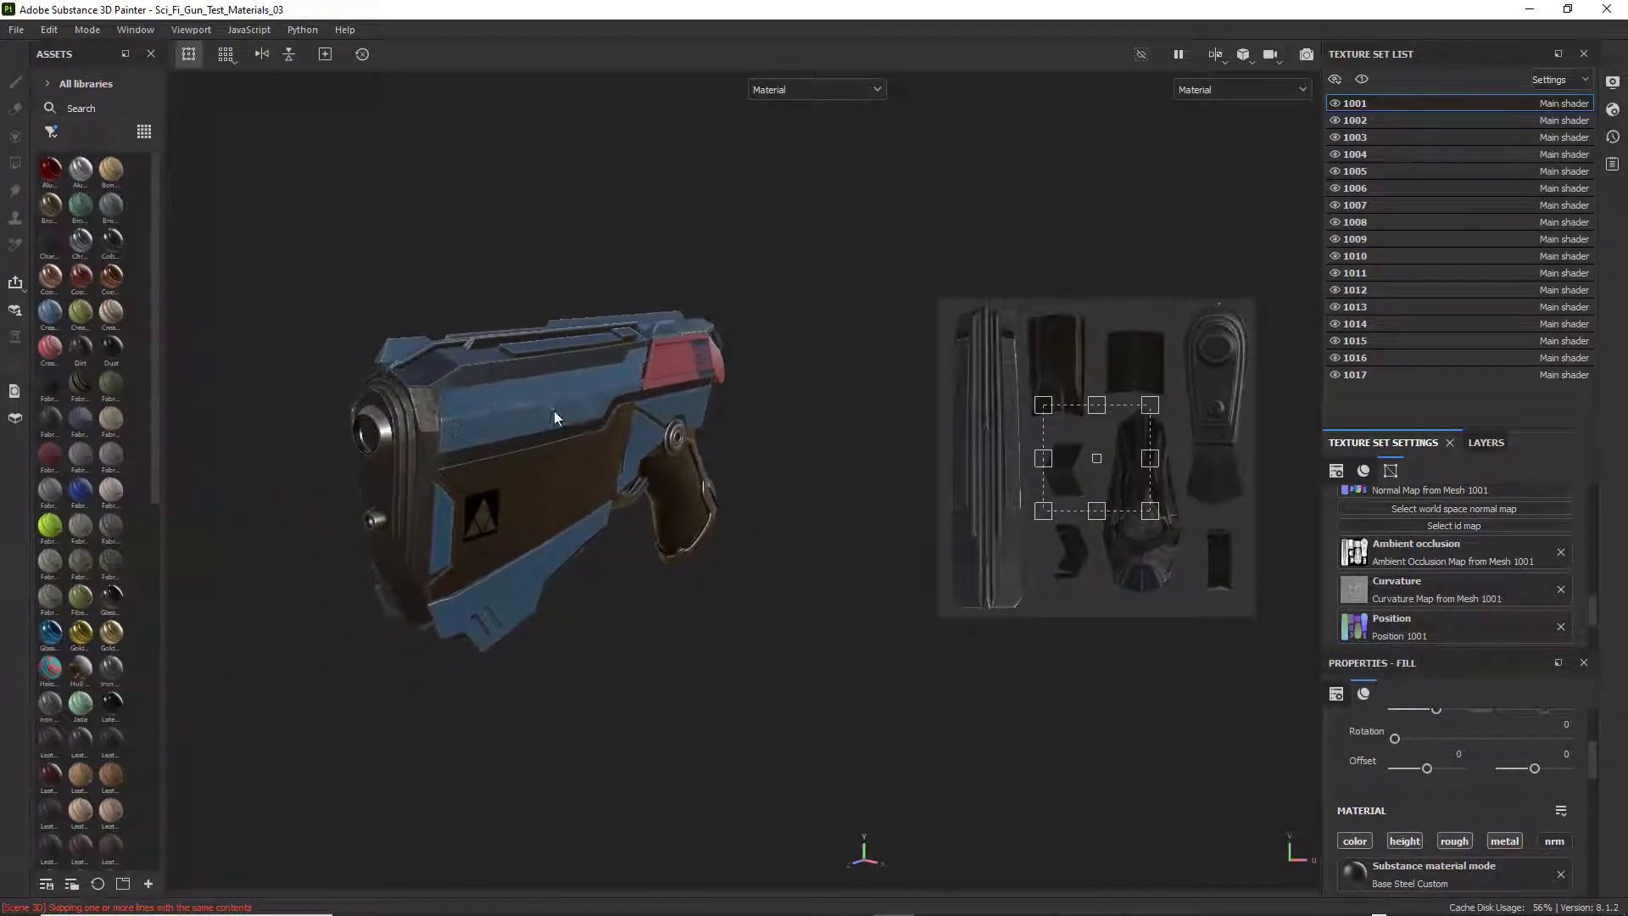
left_click_drag(543, 432, 509, 416, "alt")
right_click_drag(458, 479, 490, 470, "alt")
scroll(491, 470, "up", 3)
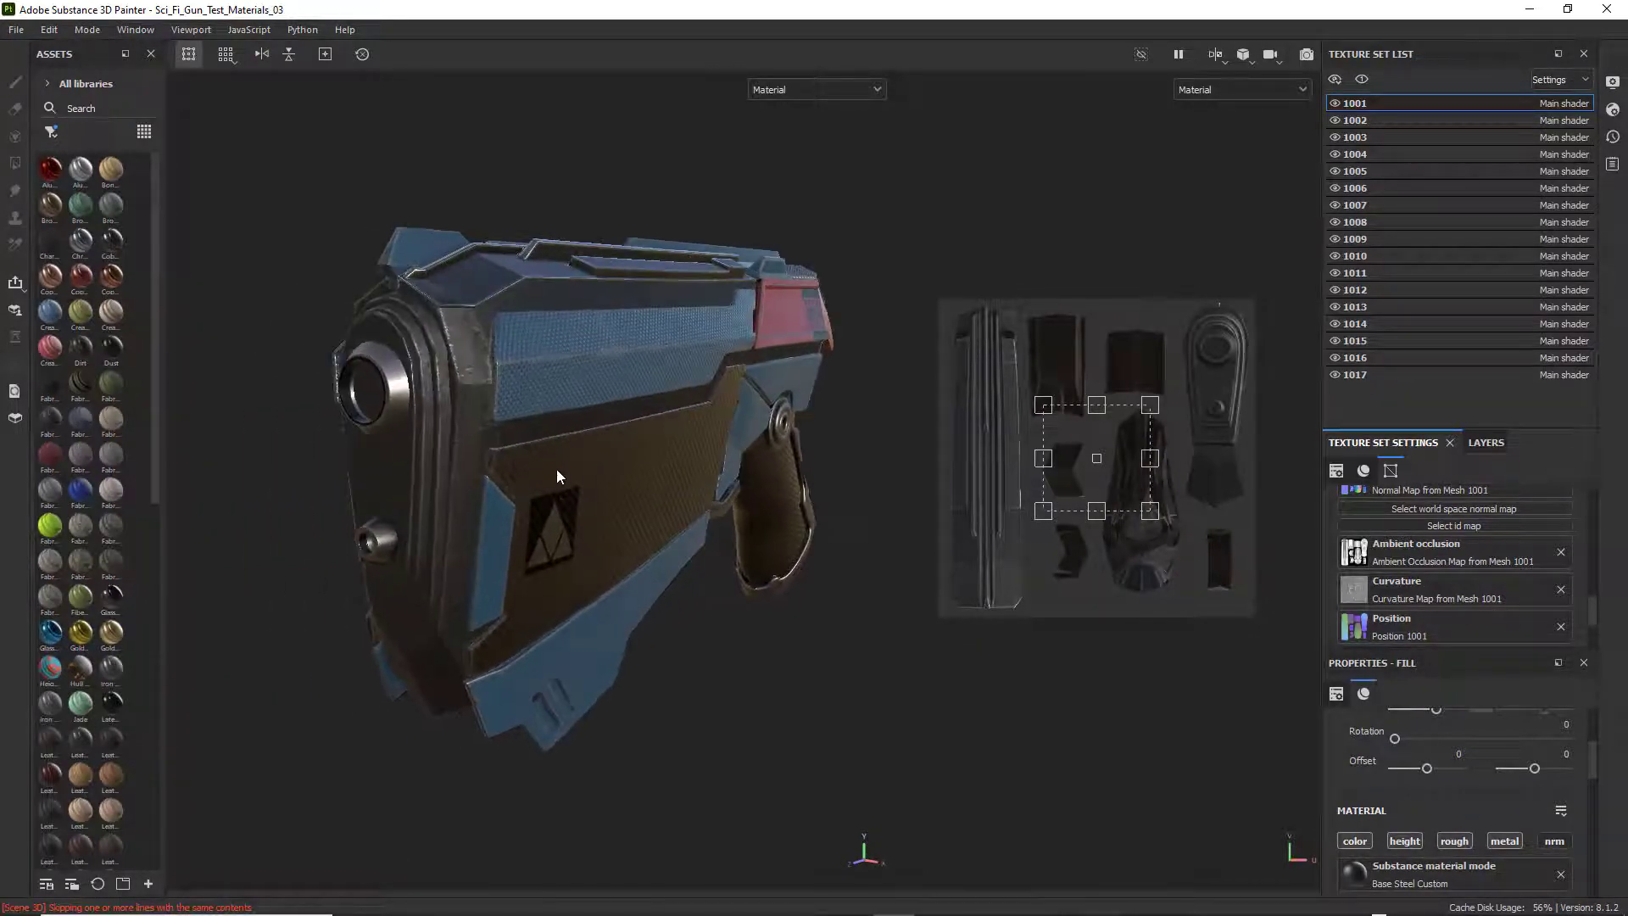
right_click_drag(593, 446, 633, 450, "alt")
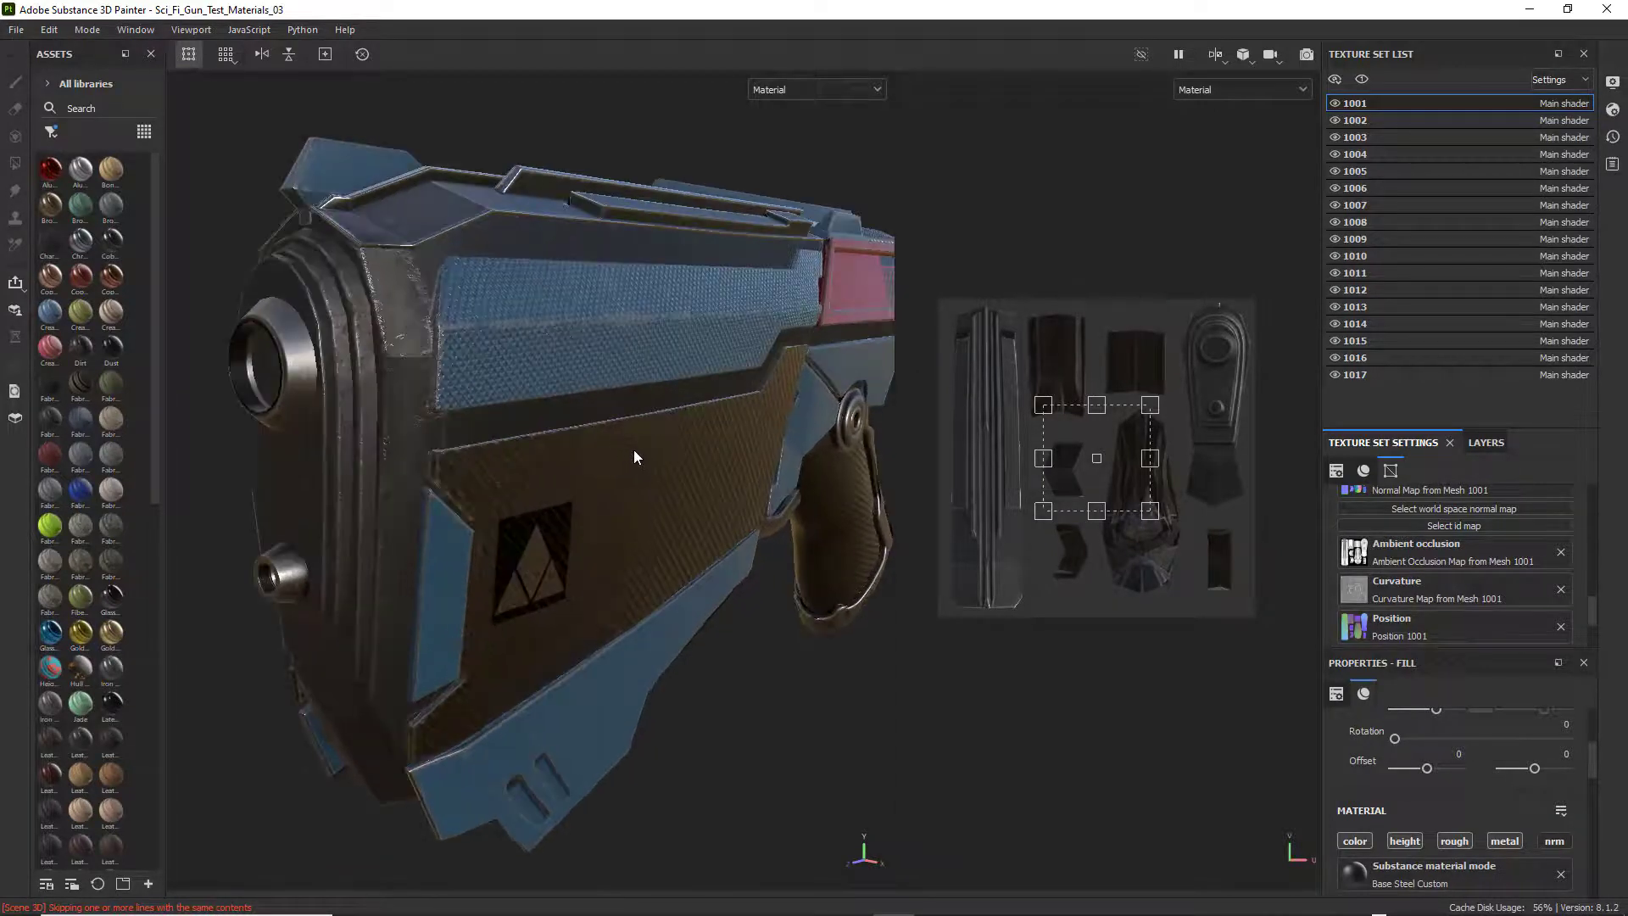
Examine the textured weapon's muzzle and side panel from several front three-quarter angles.
middle_click_drag(611, 439, 583, 461, "alt")
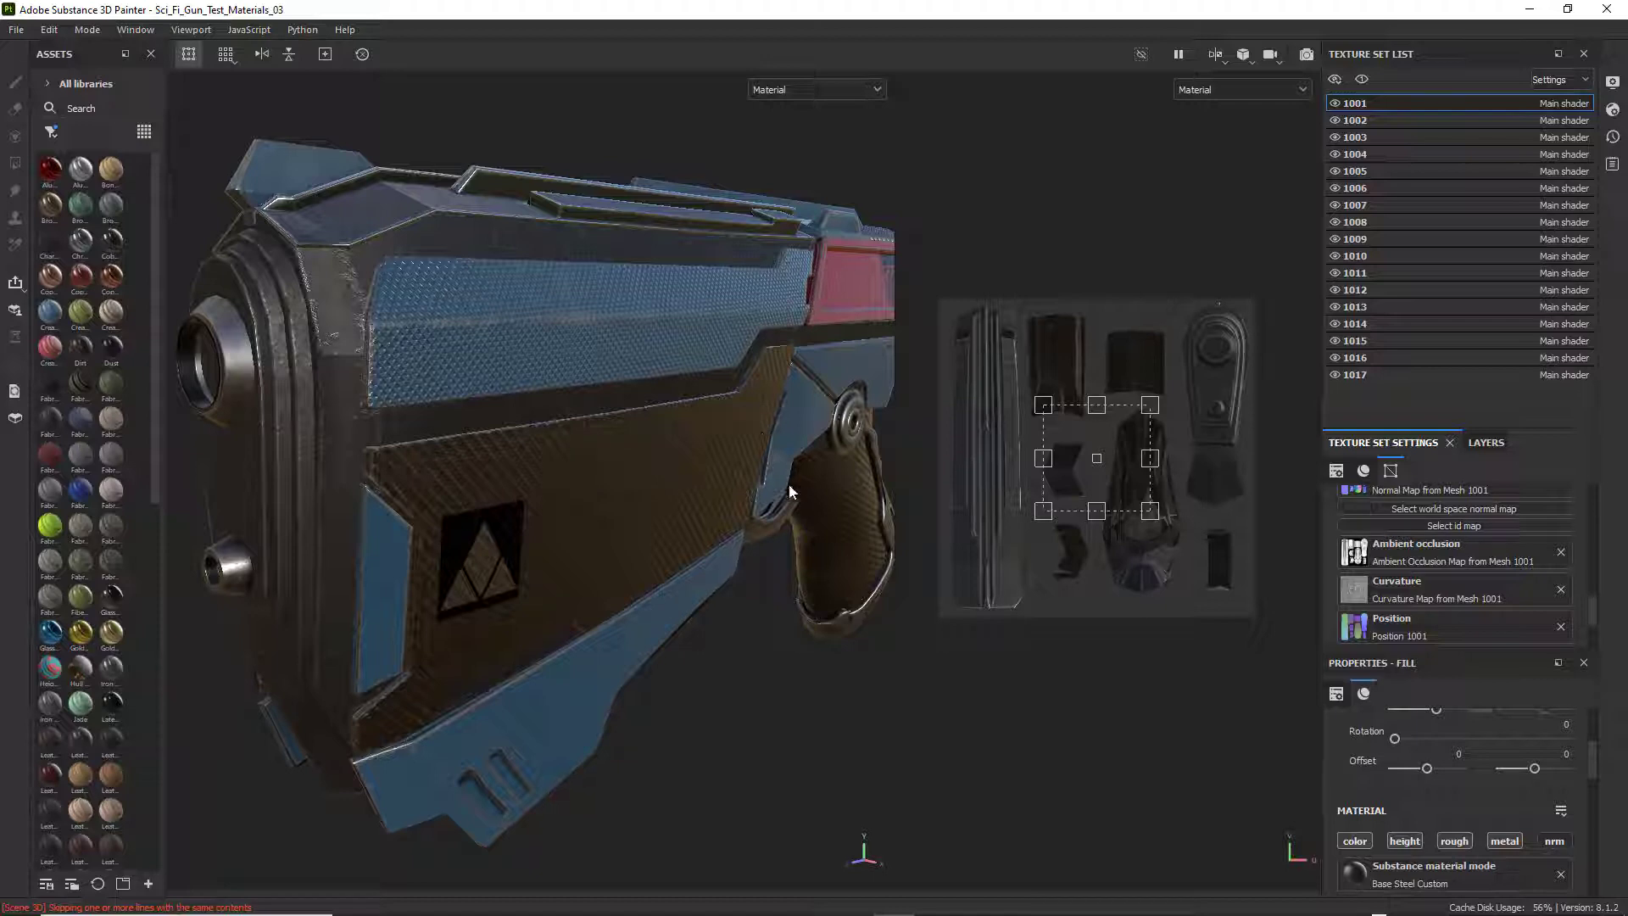
mouse_move(365, 452)
left_mouse_down("alt")
mouse_move(331, 442)
mouse_move(400, 451)
mouse_move(380, 446)
left_mouse_up("alt")
scroll(542, 460, "down", 3)
left_click_drag(646, 476, 631, 437, "alt")
middle_click_drag(612, 425, 598, 433, "alt")
right_click_drag(598, 434, 655, 451, "alt")
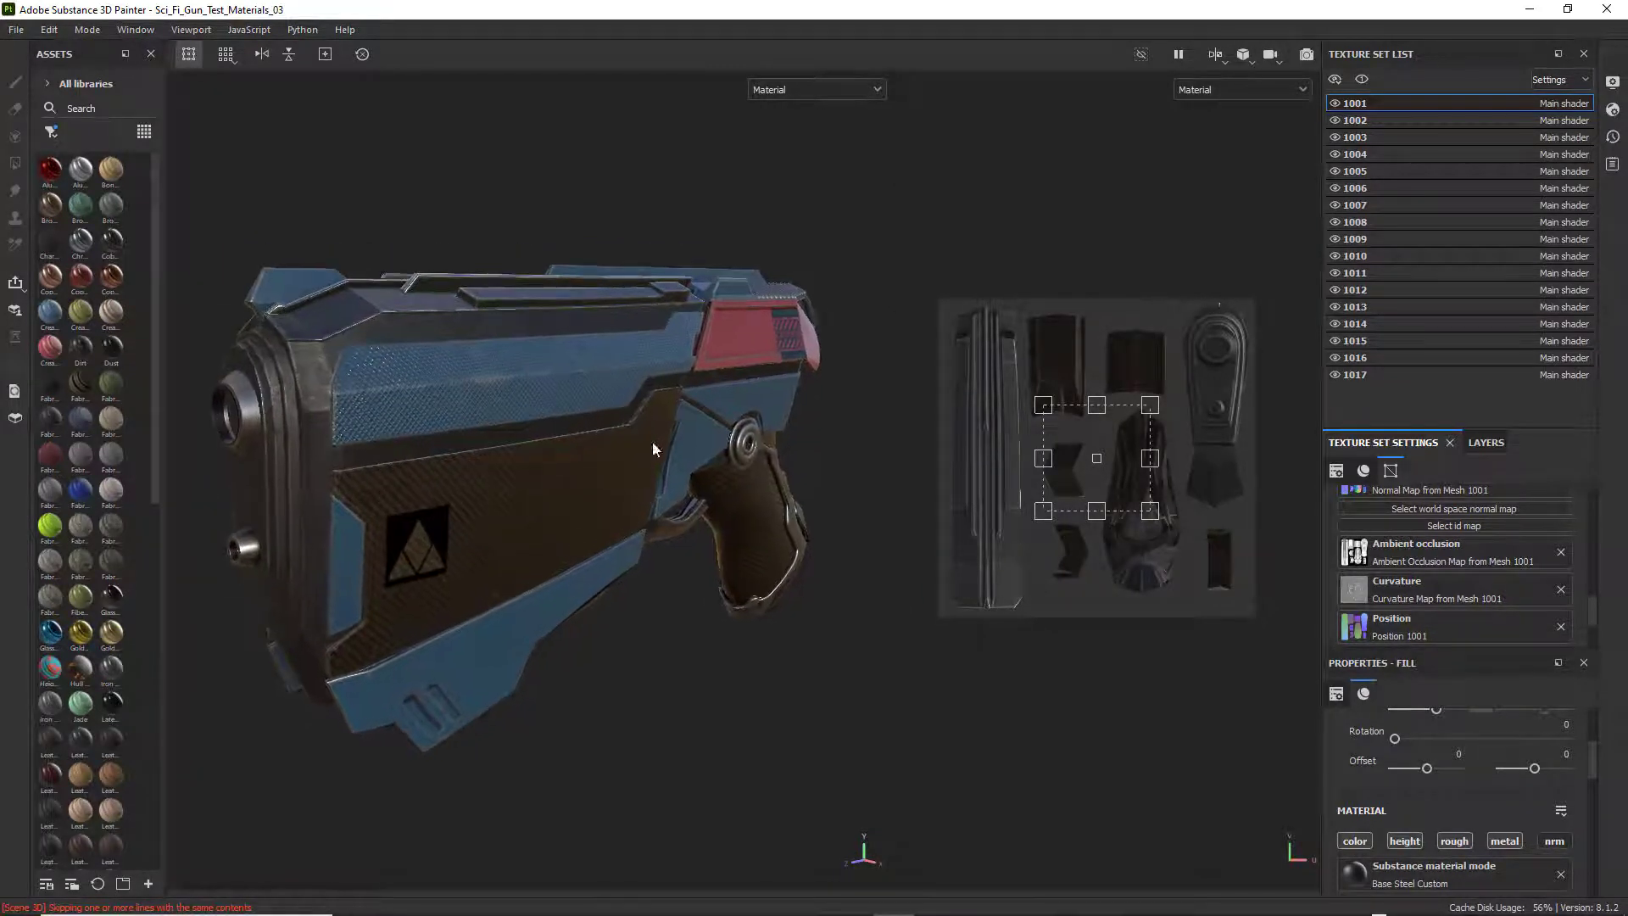
middle_click_drag(608, 430, 622, 433, "alt")
right_click_drag(627, 434, 628, 438, "alt")
left_click_drag(599, 436, 594, 435, "alt")
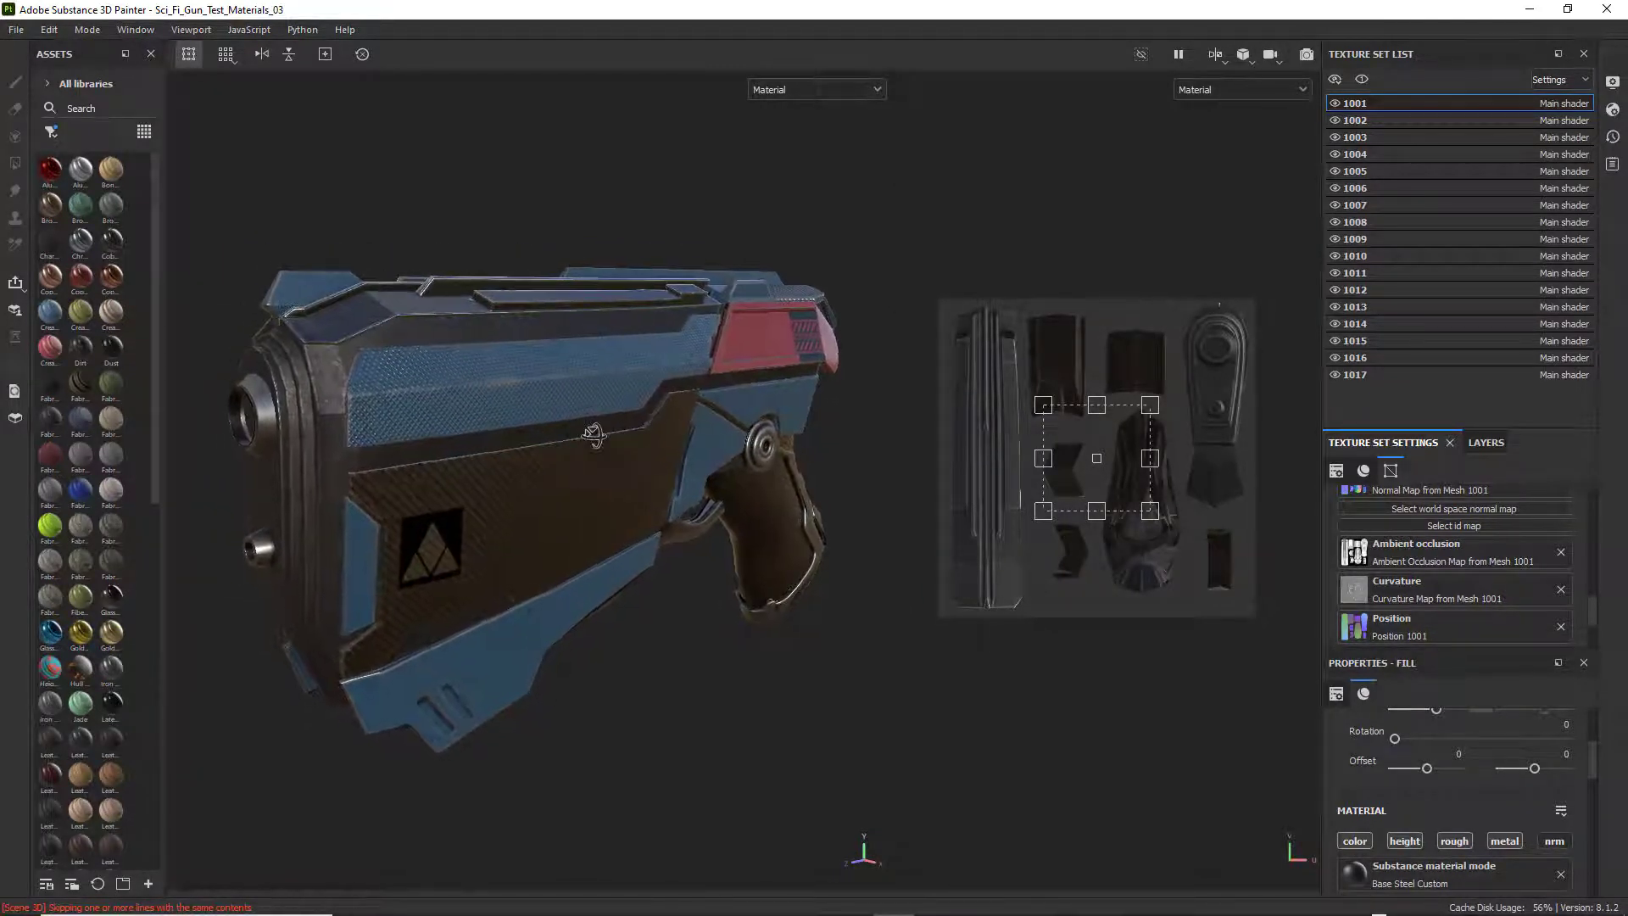
middle_click_drag(587, 426, 595, 426, "alt")
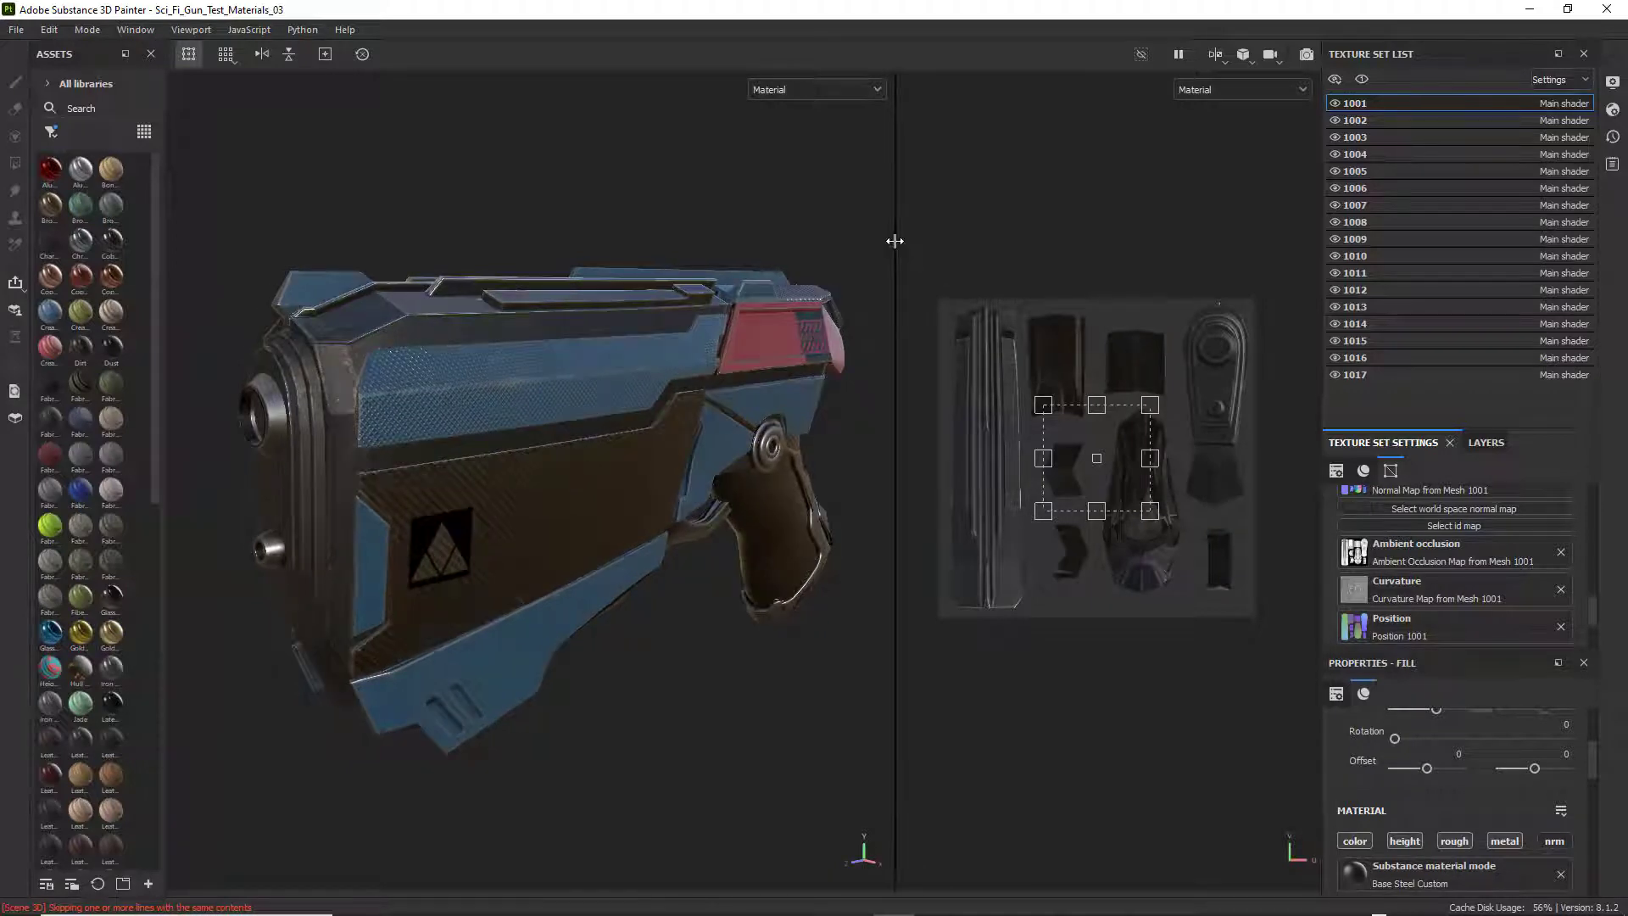
Widen the 3D view over the UV view and frame the whole weapon from a front three-quarter angle.
left_click_drag(895, 241, 1306, 254)
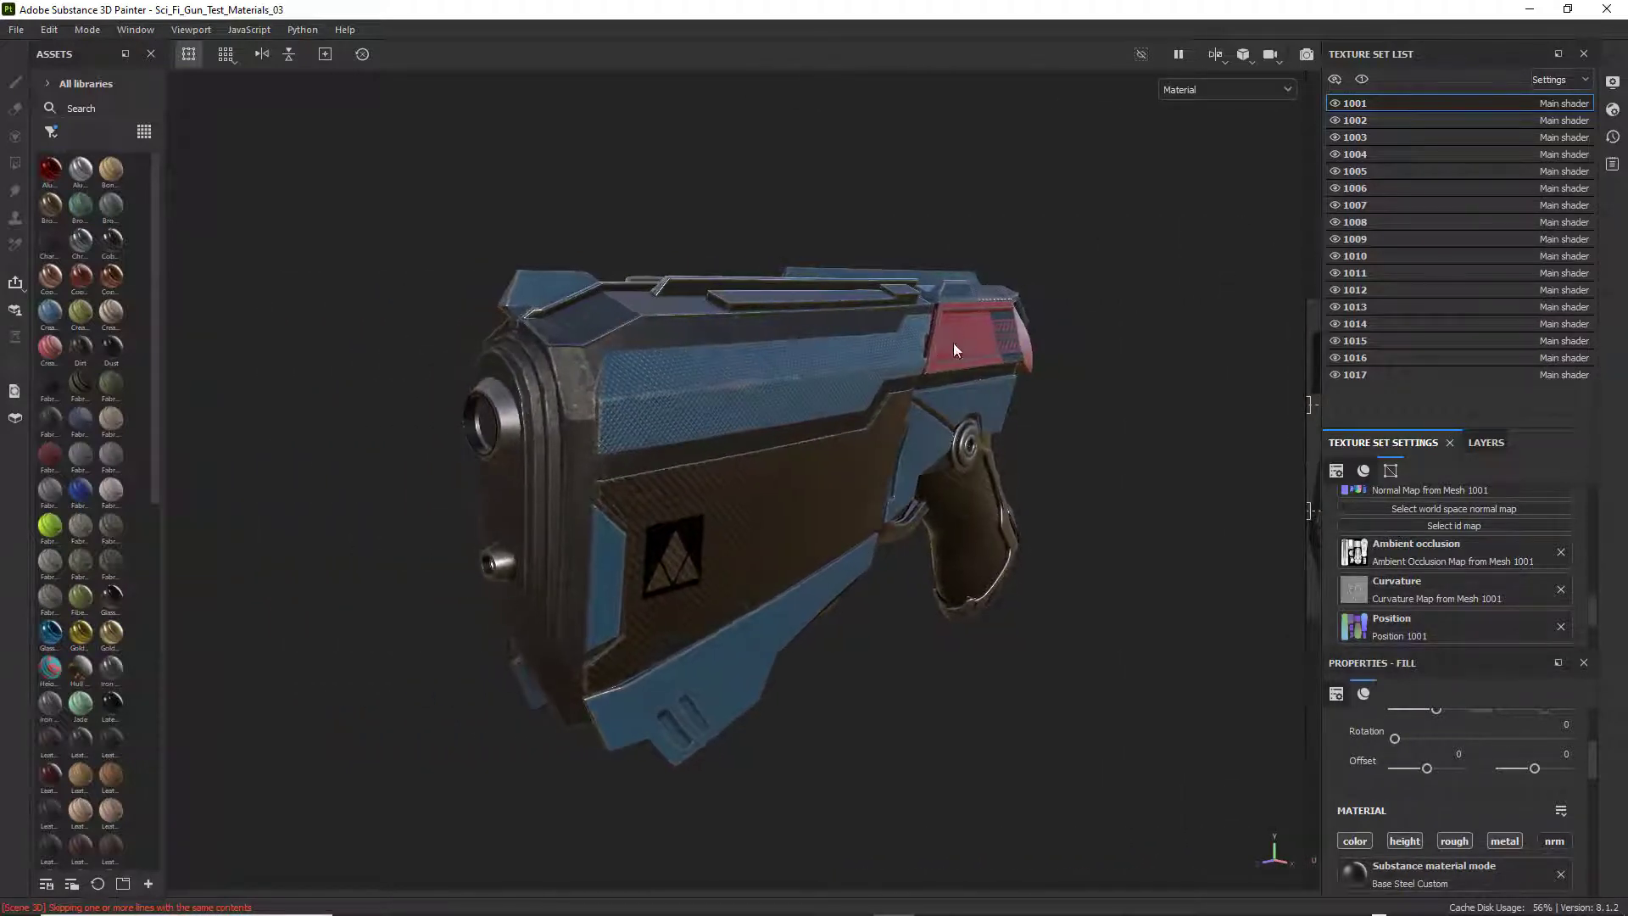
middle_click_drag(954, 350, 939, 319, "alt")
right_click_drag(942, 323, 949, 343, "alt")
middle_click_drag(950, 342, 946, 342, "alt")
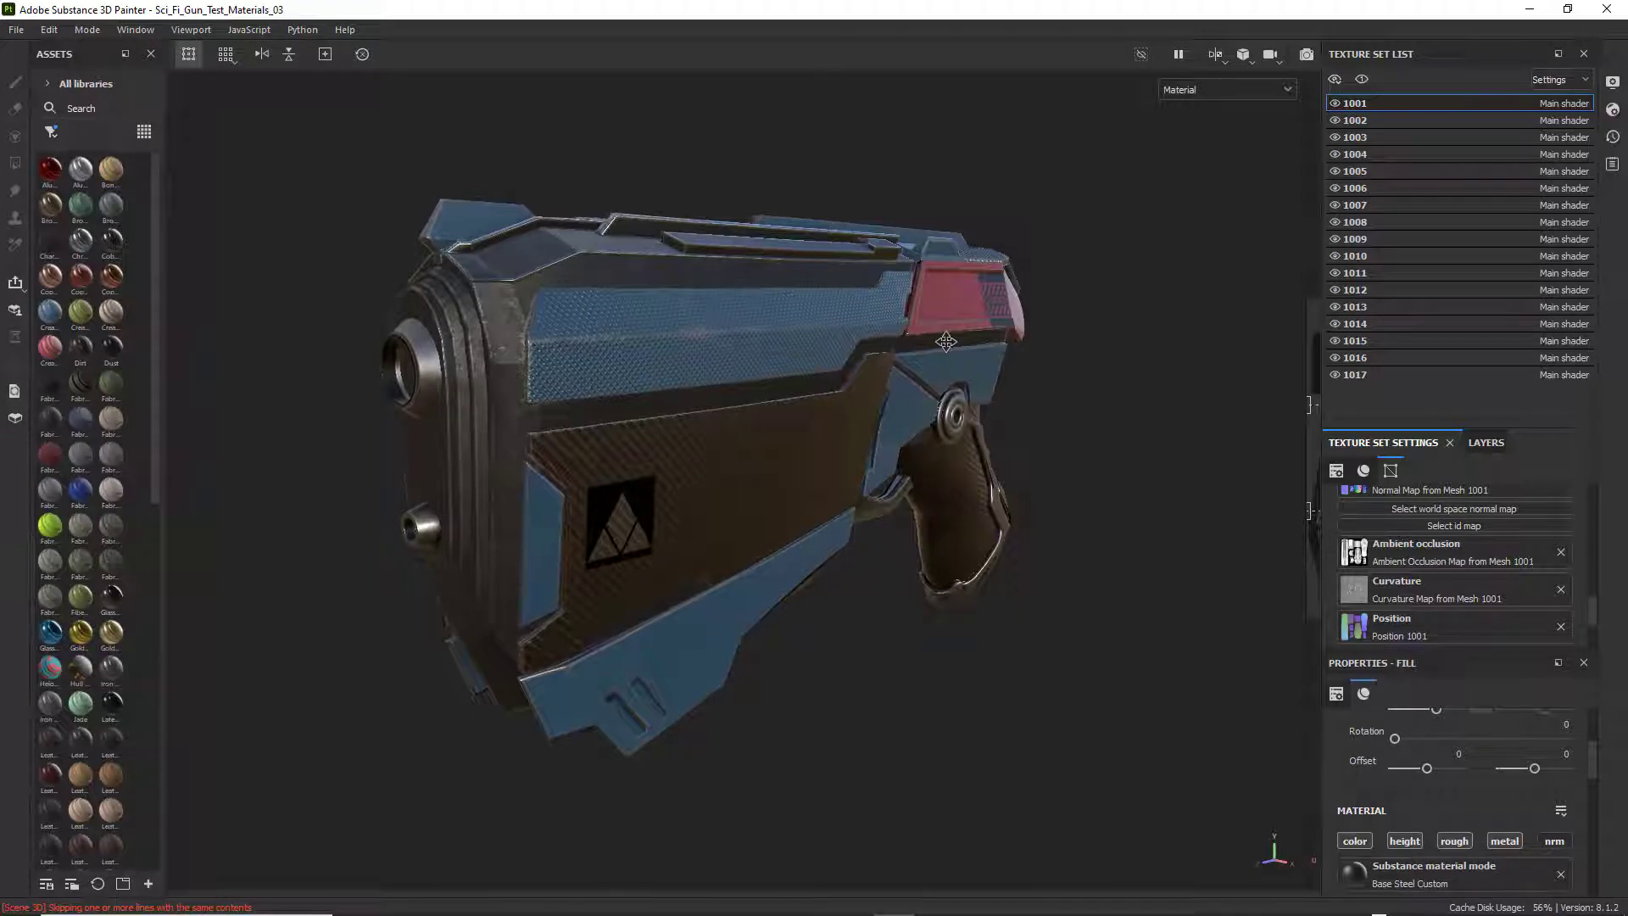
left_click_drag(946, 342, 963, 329, "alt")
middle_click_drag(948, 325, 934, 320, "alt")
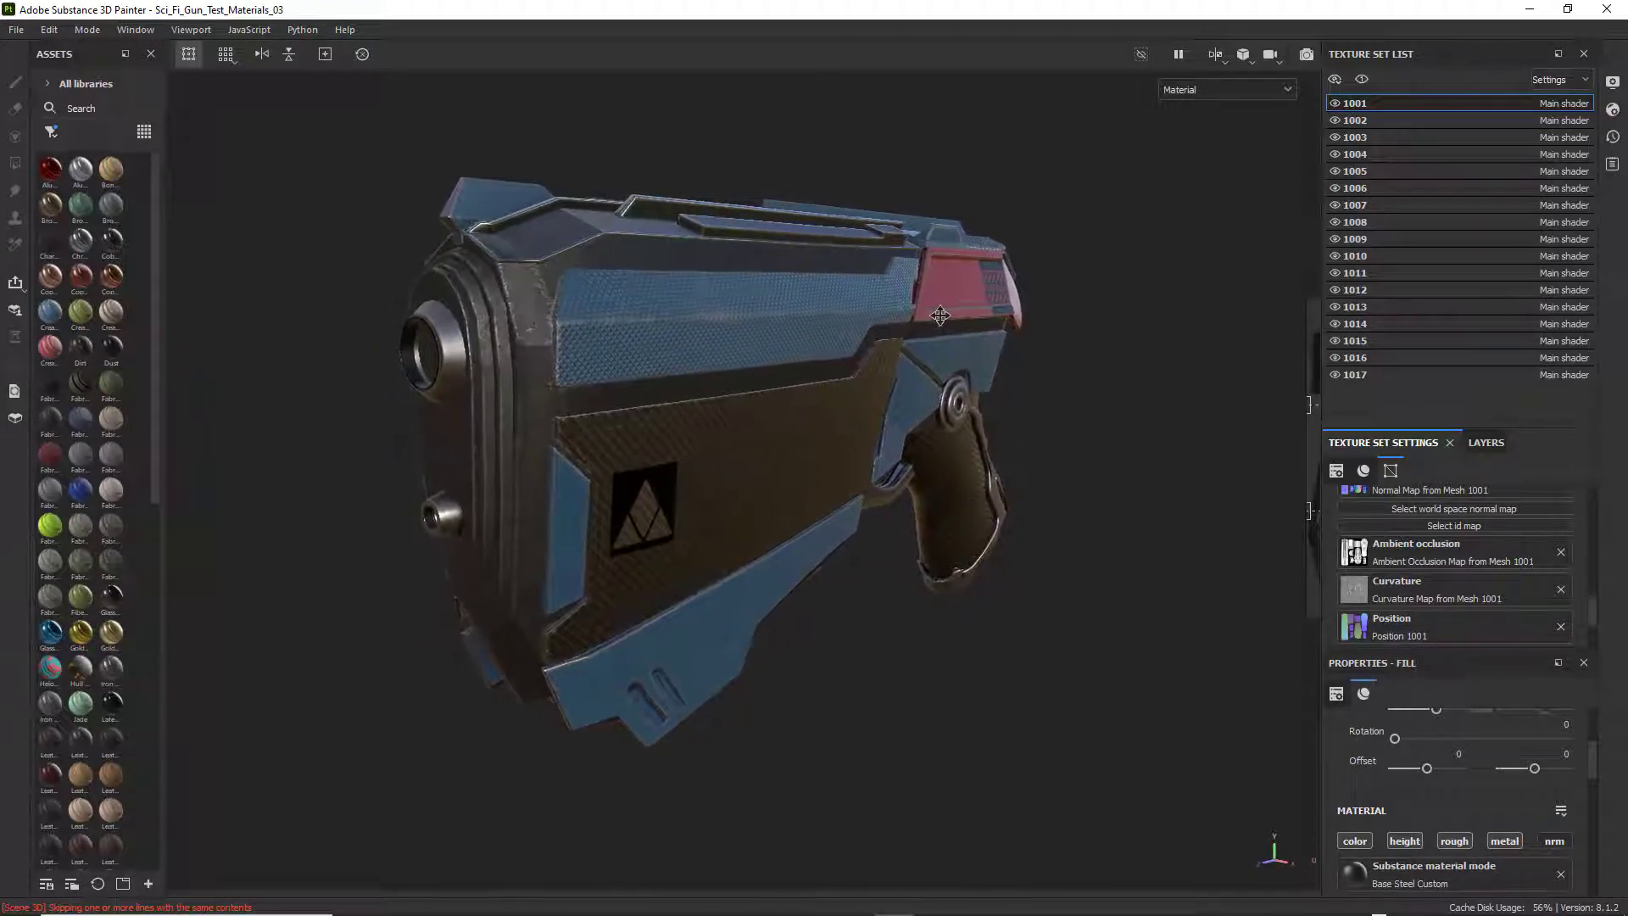
Switch to Snipping Tool and capture a rectangular snip of the weapon's front three-quarter view.
left_click(176, 904)
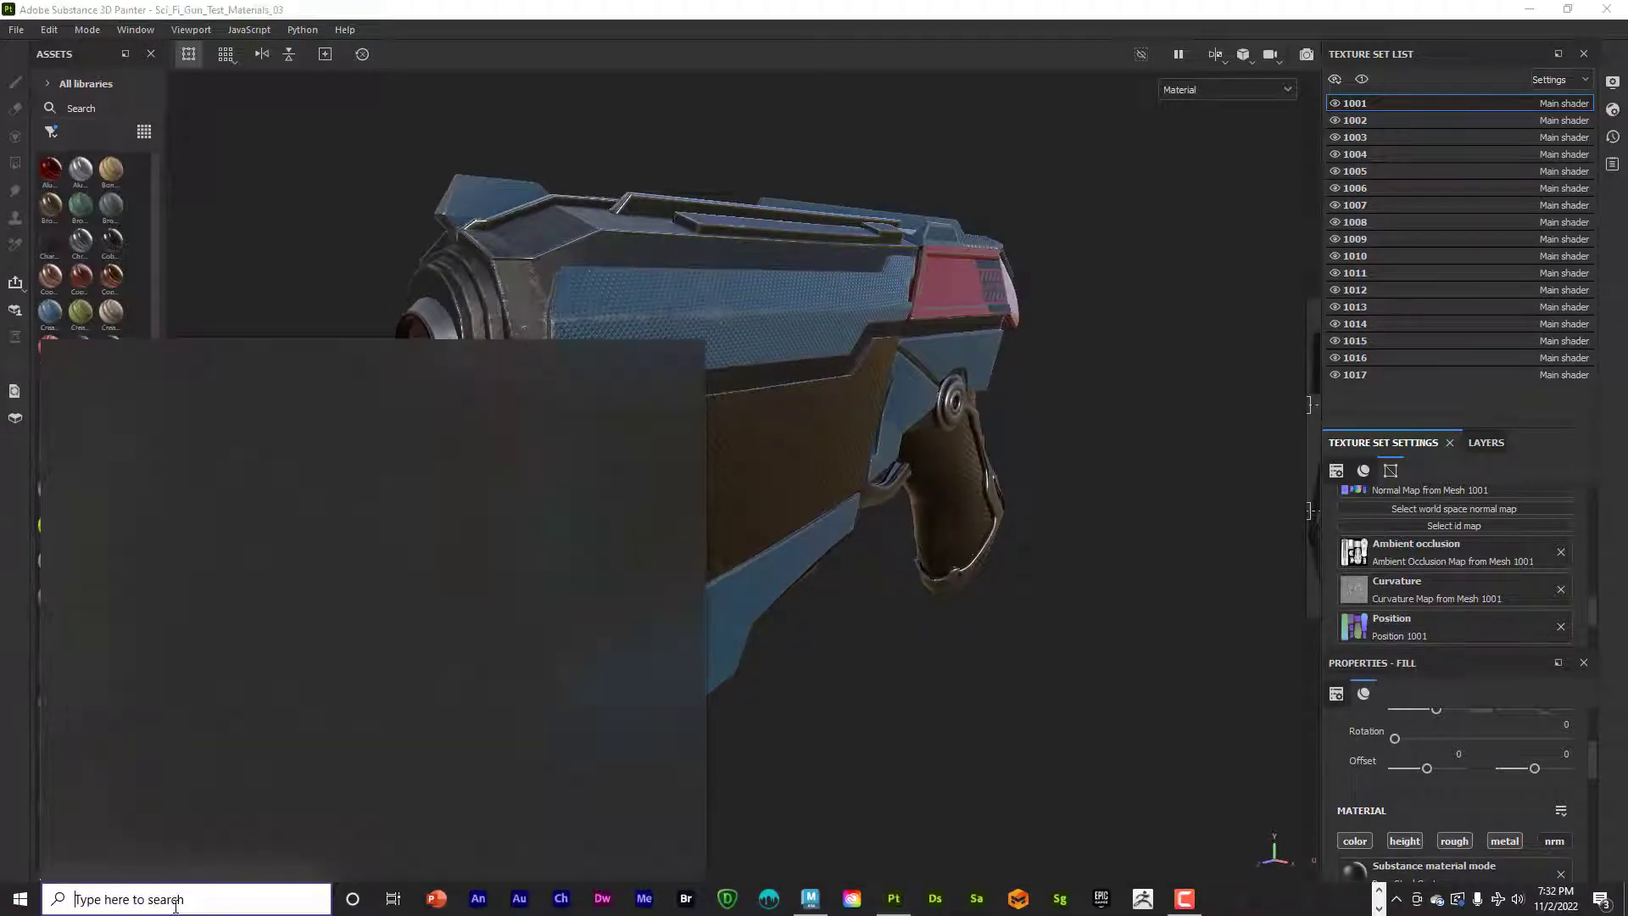
type("s")
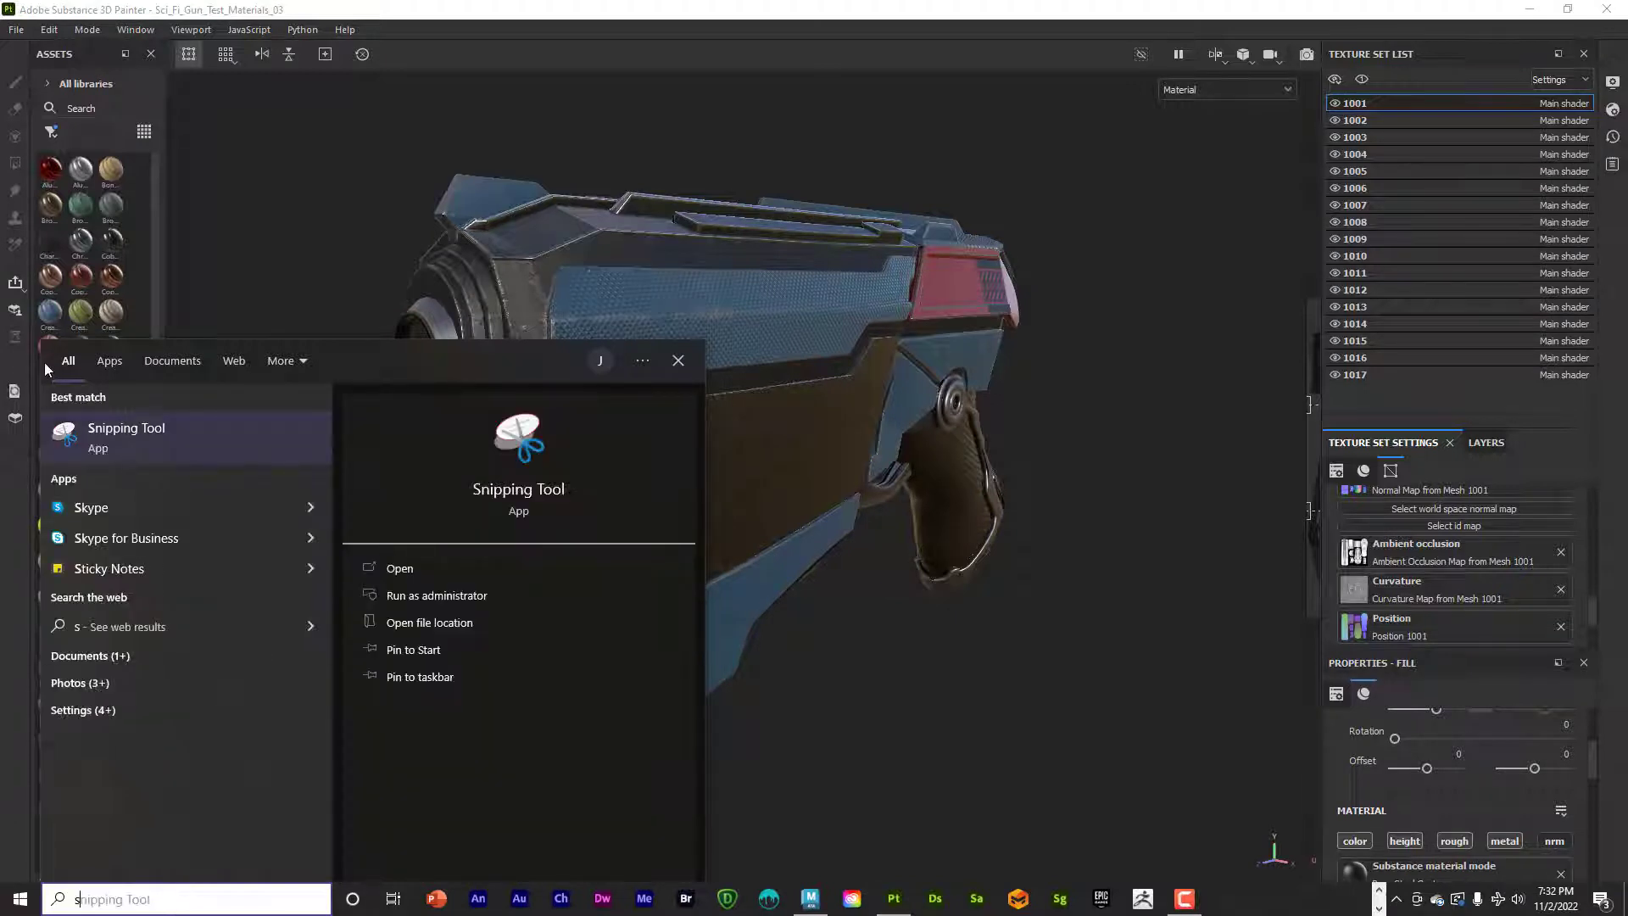
left_click(148, 430)
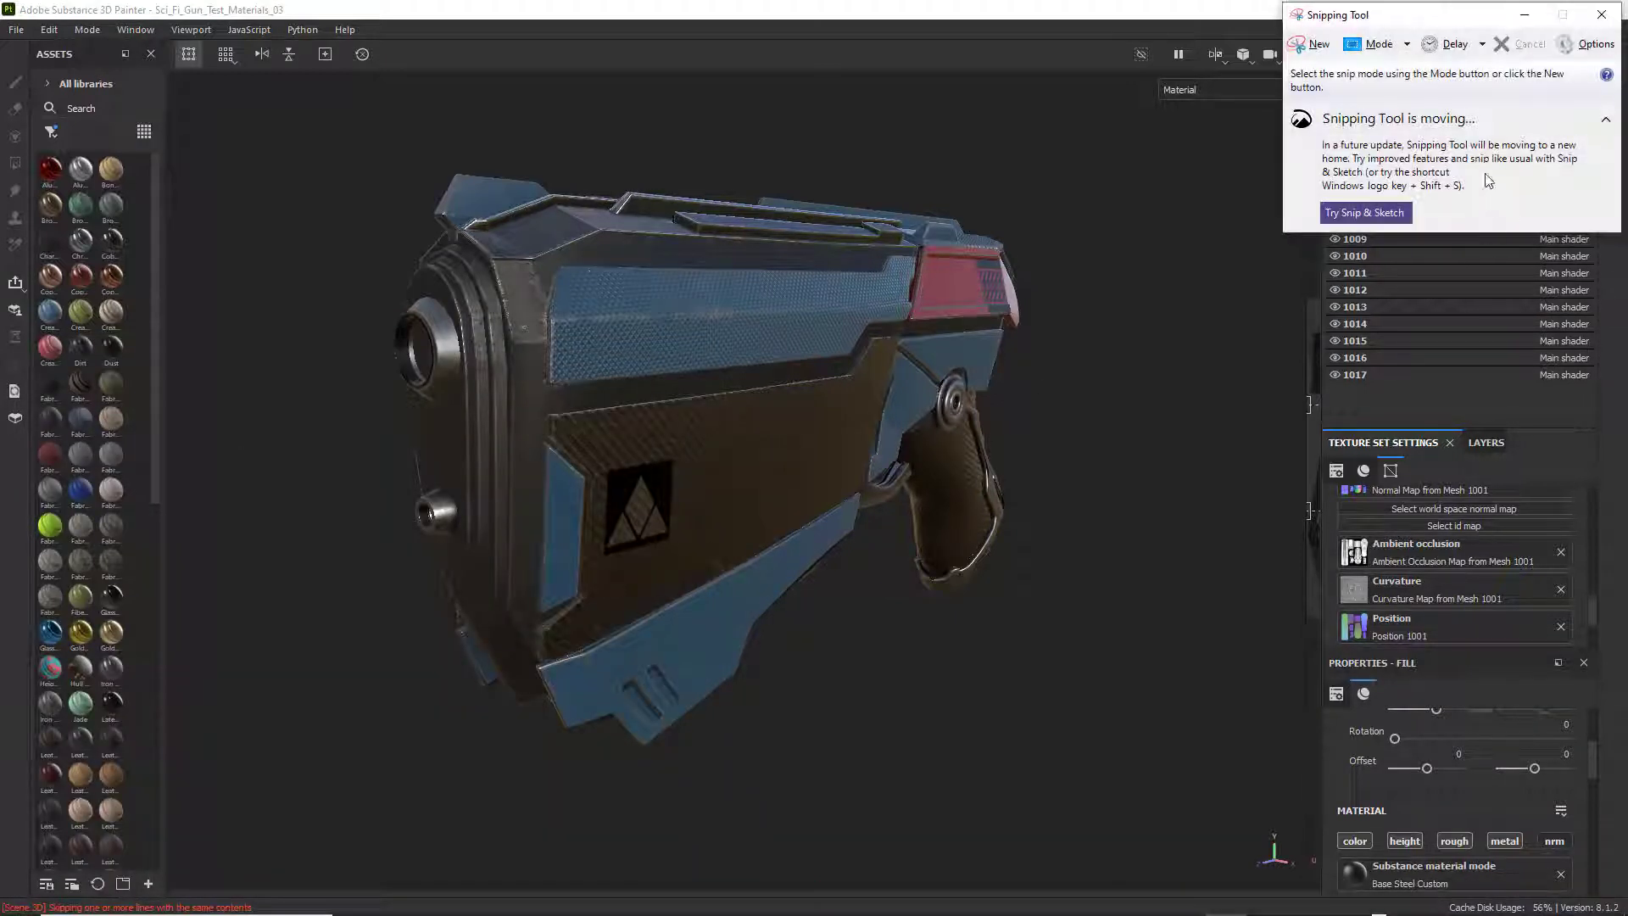
left_click(1407, 44)
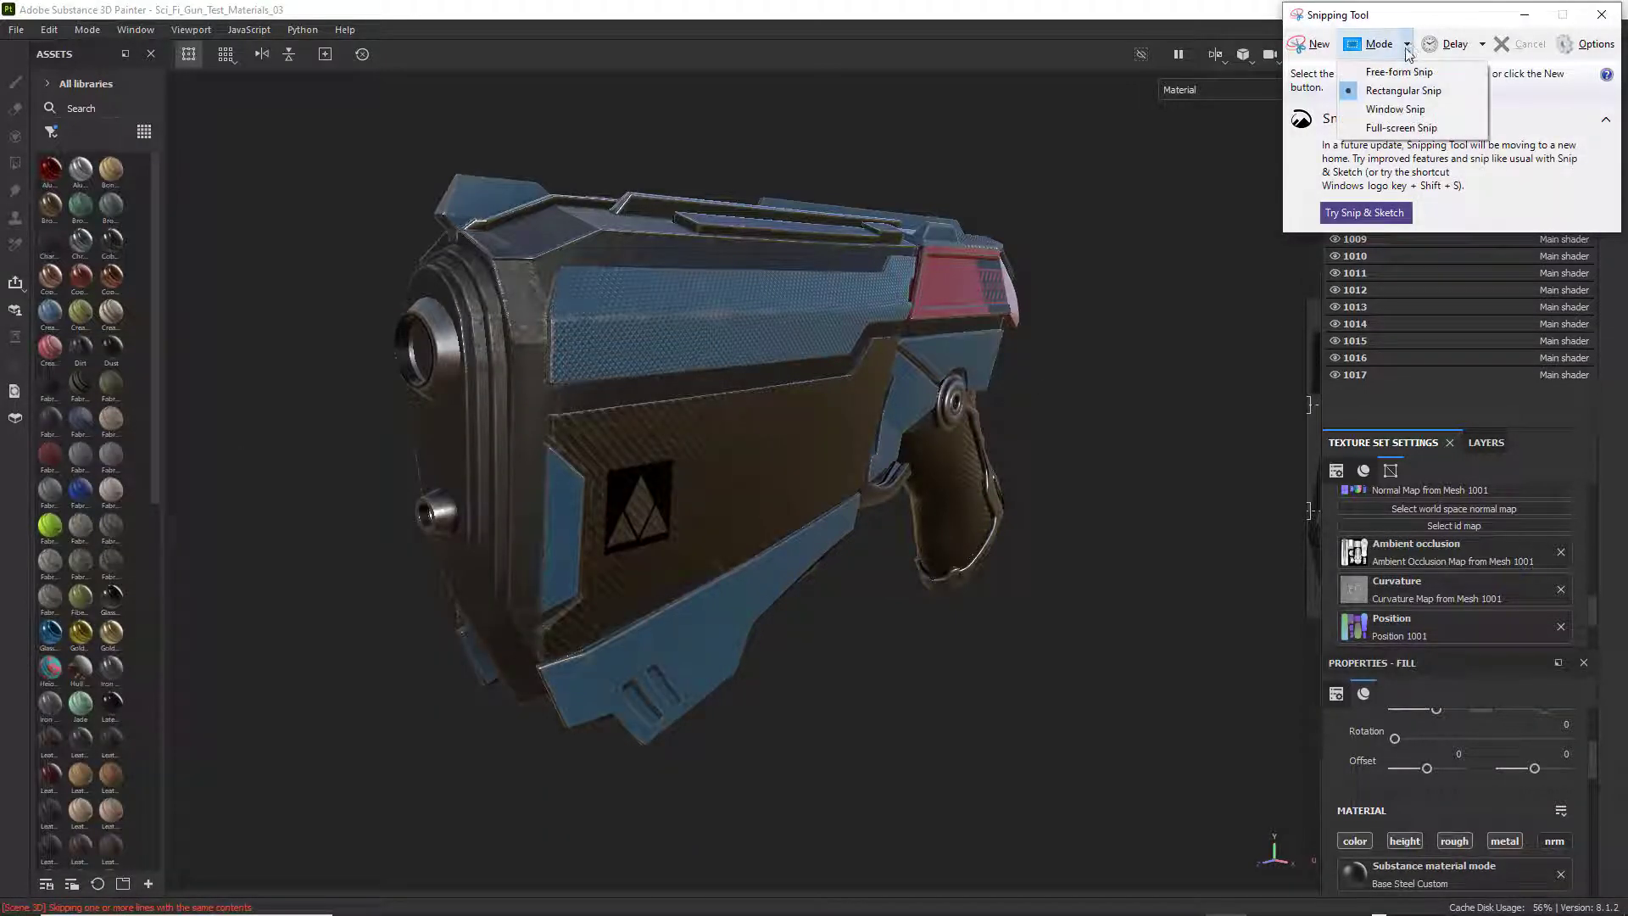
left_click(1391, 91)
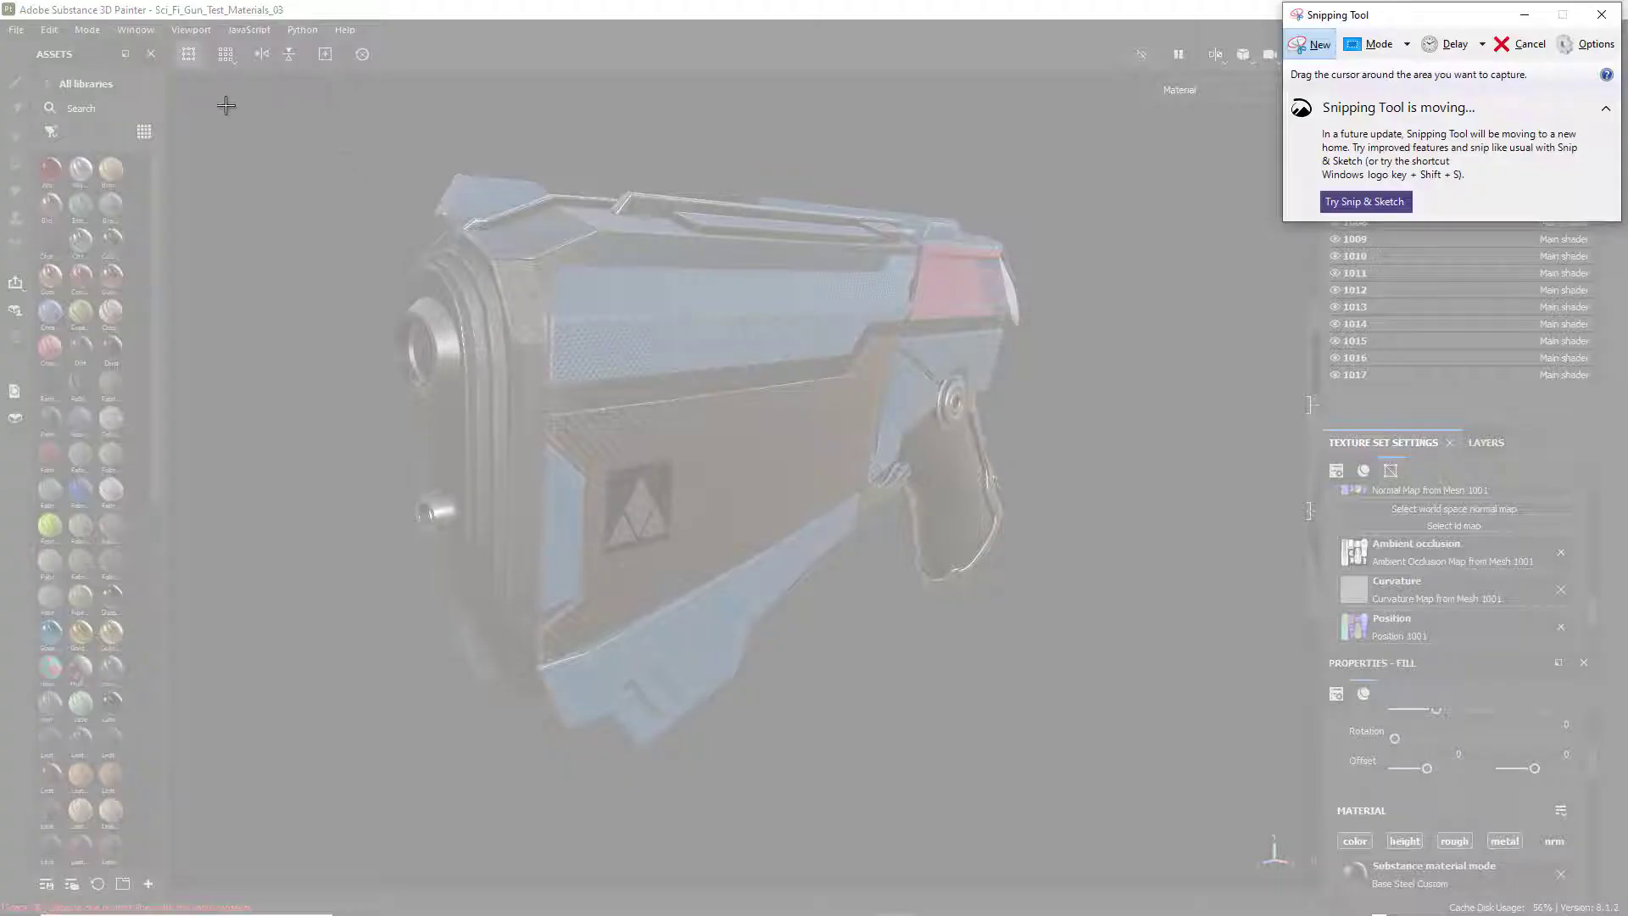
left_click_drag(212, 84, 1222, 826)
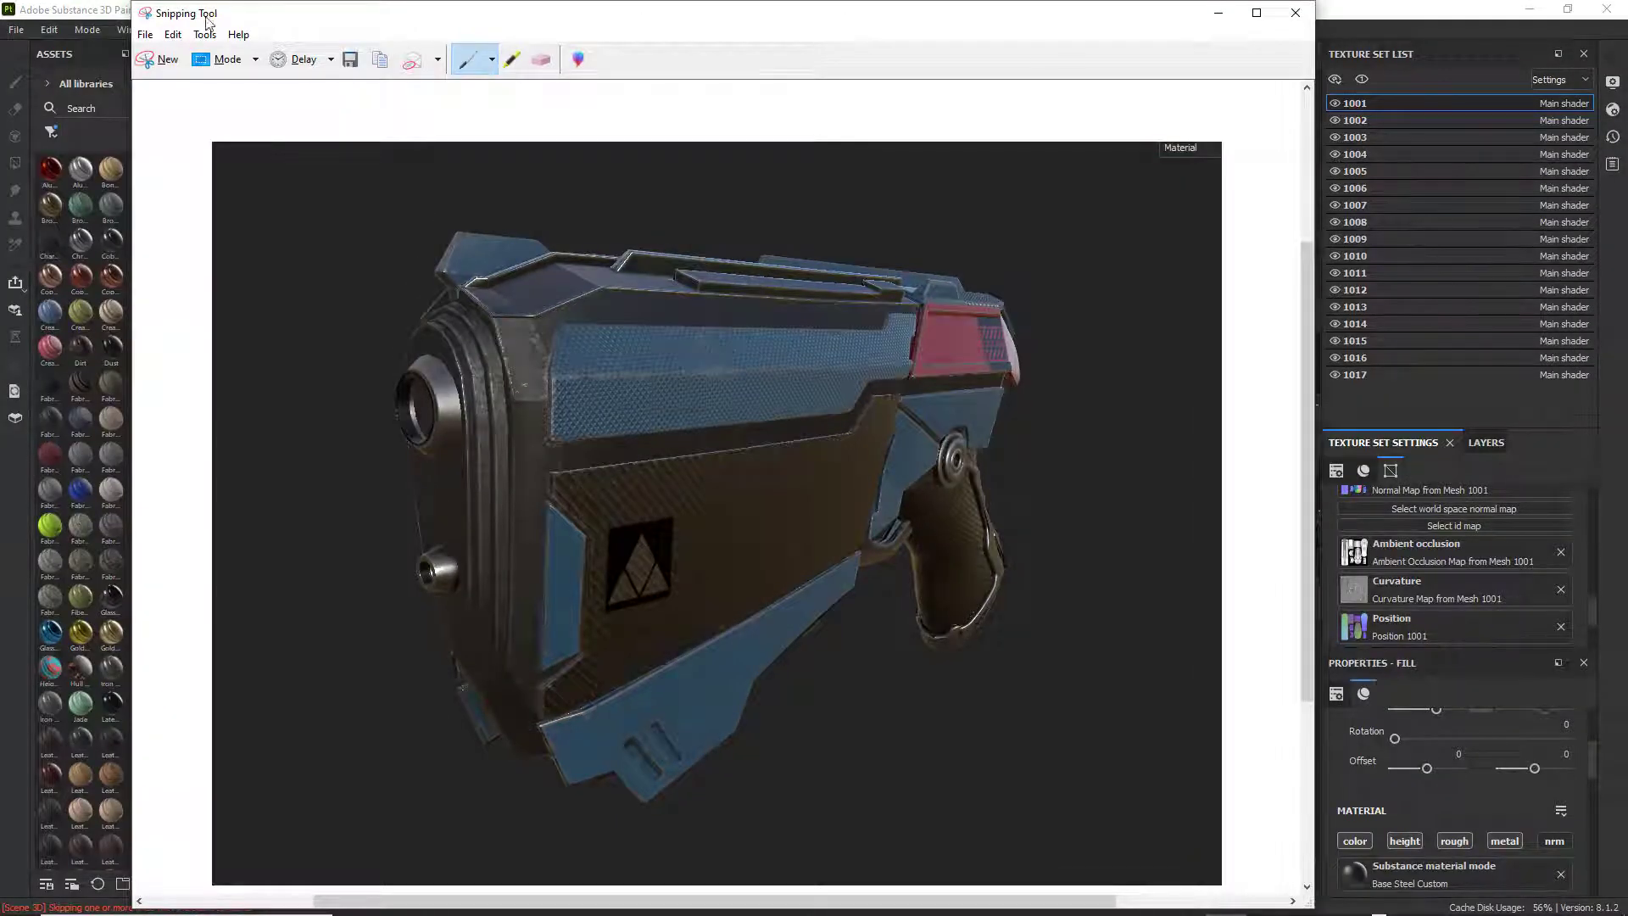
Save the snip to the Desktop as a JPEG named with the author's name plus _SP_IMage_01, and close Snipping Tool.
left_click(145, 34)
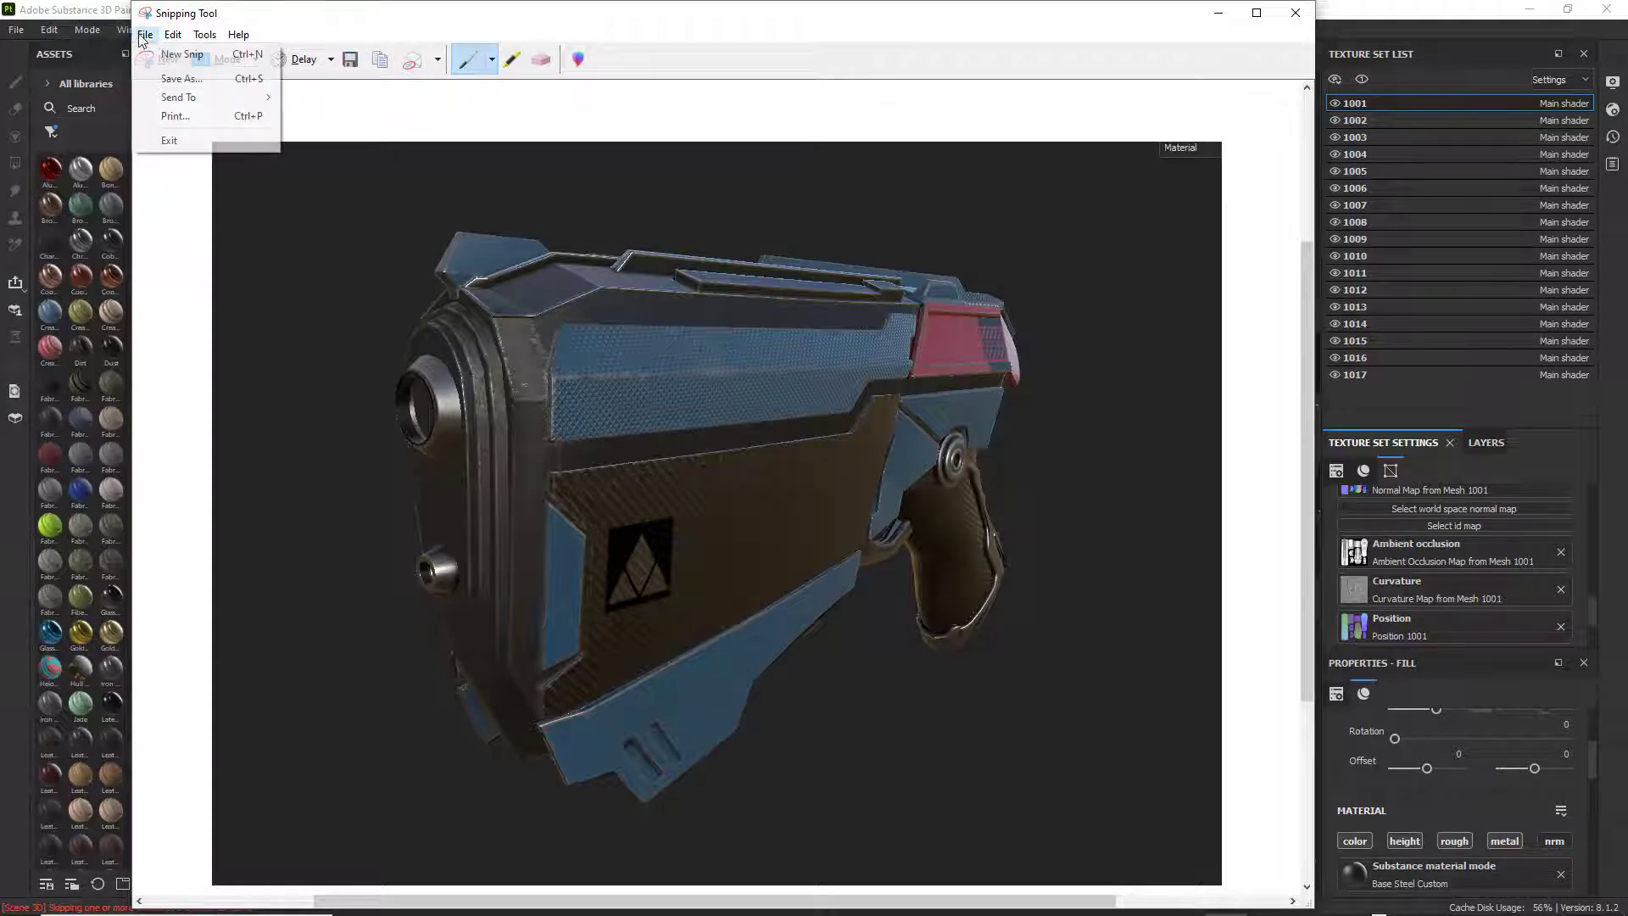
left_click(172, 76)
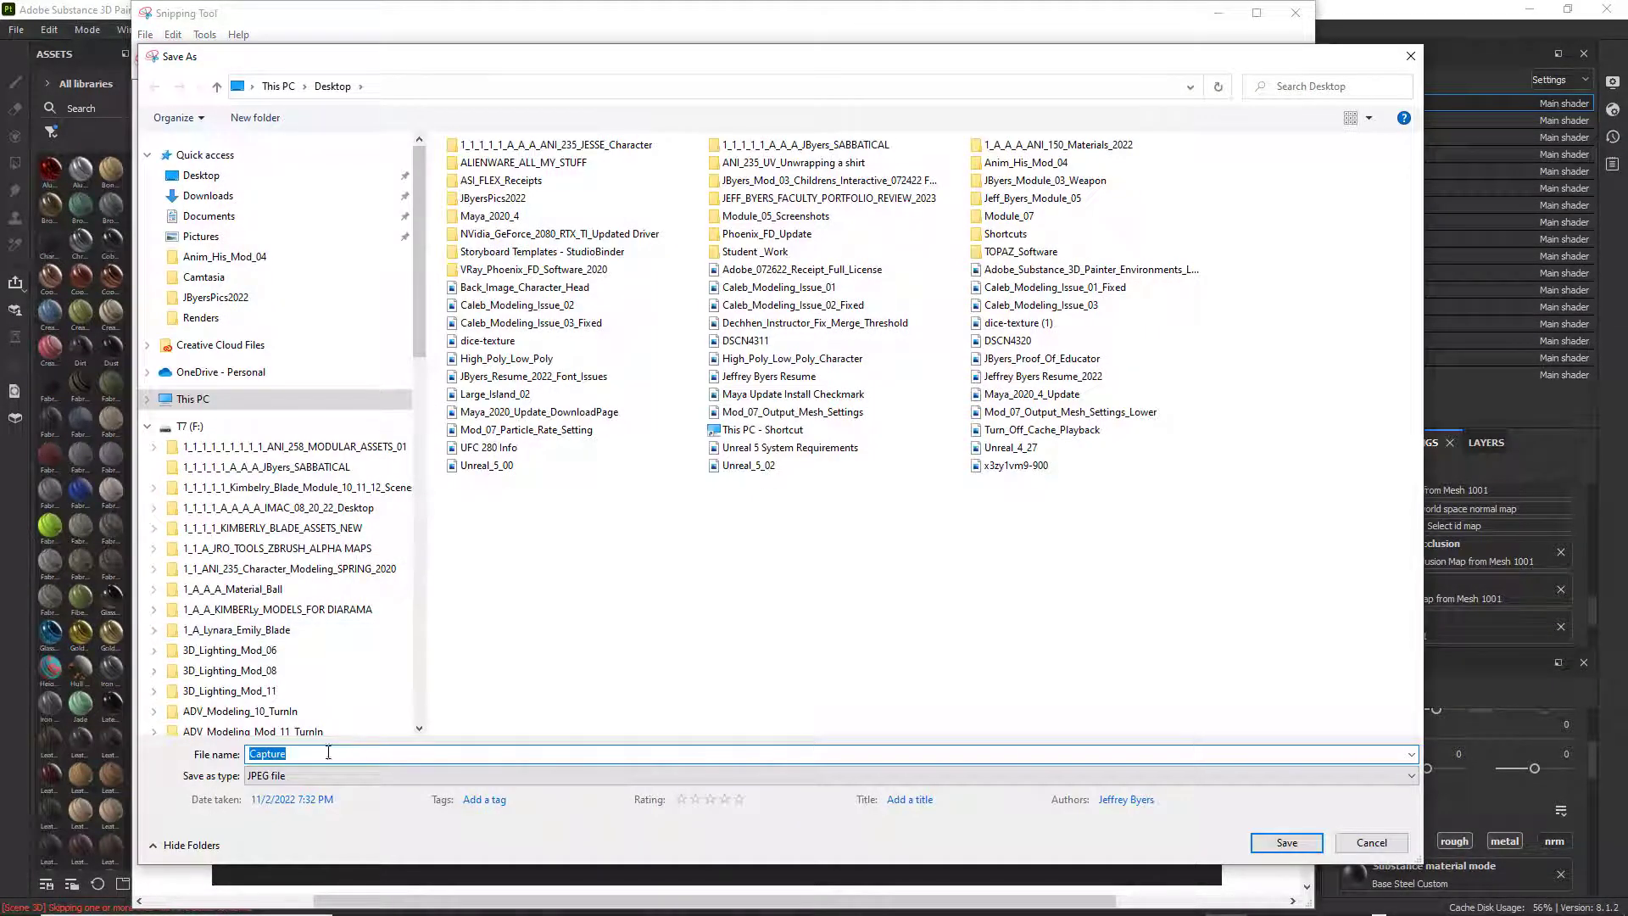
type("J")
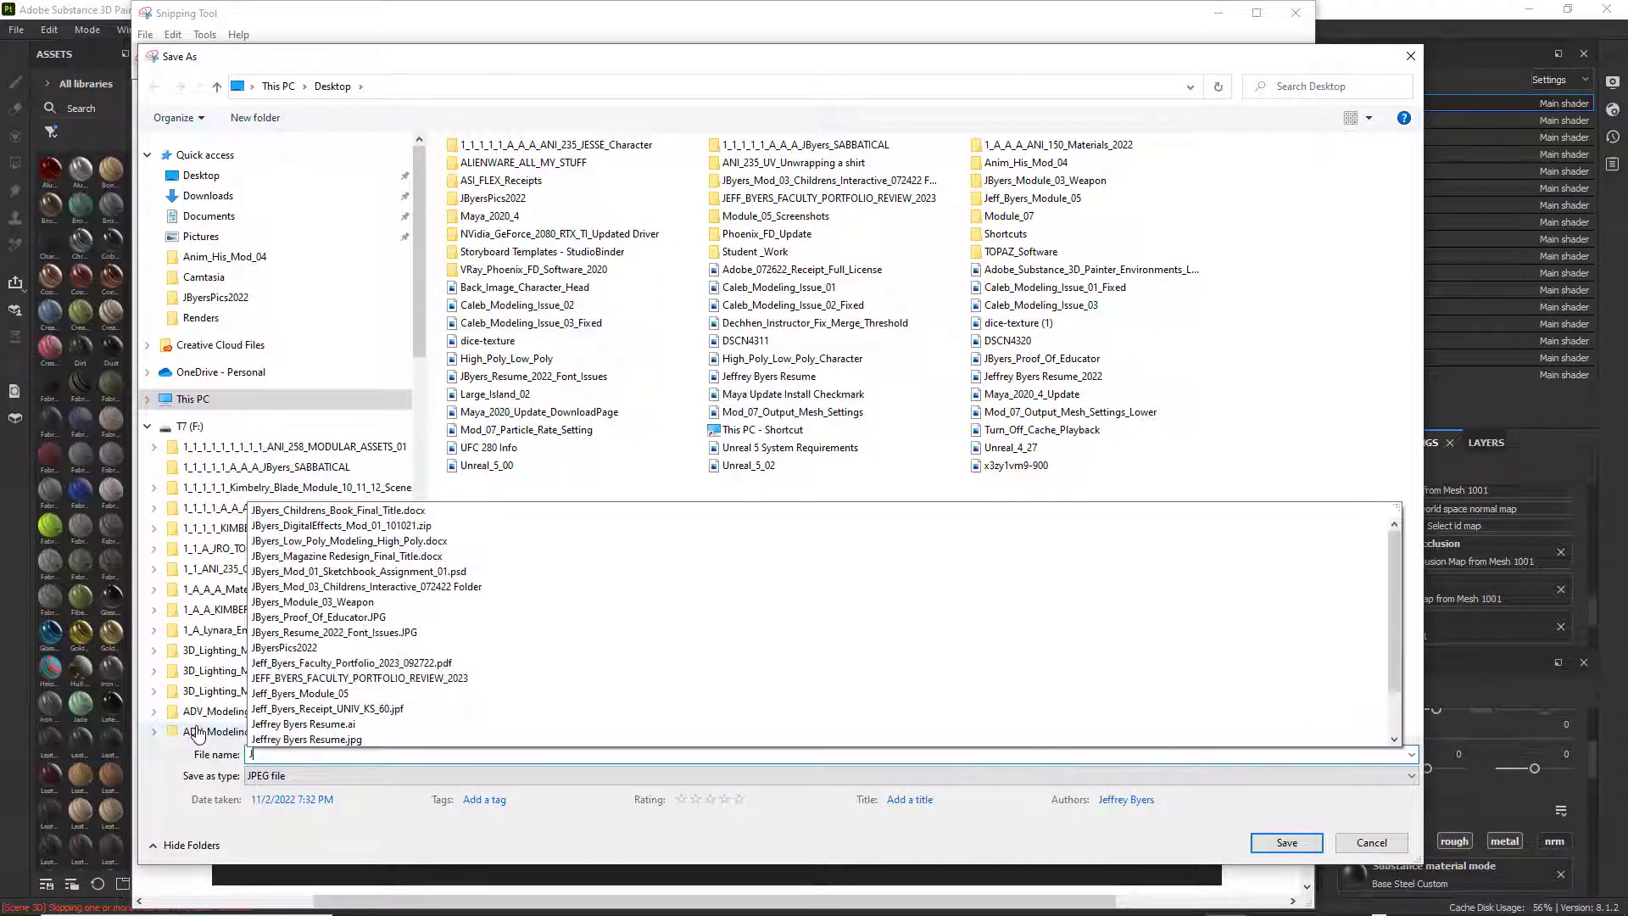
type("Byers_")
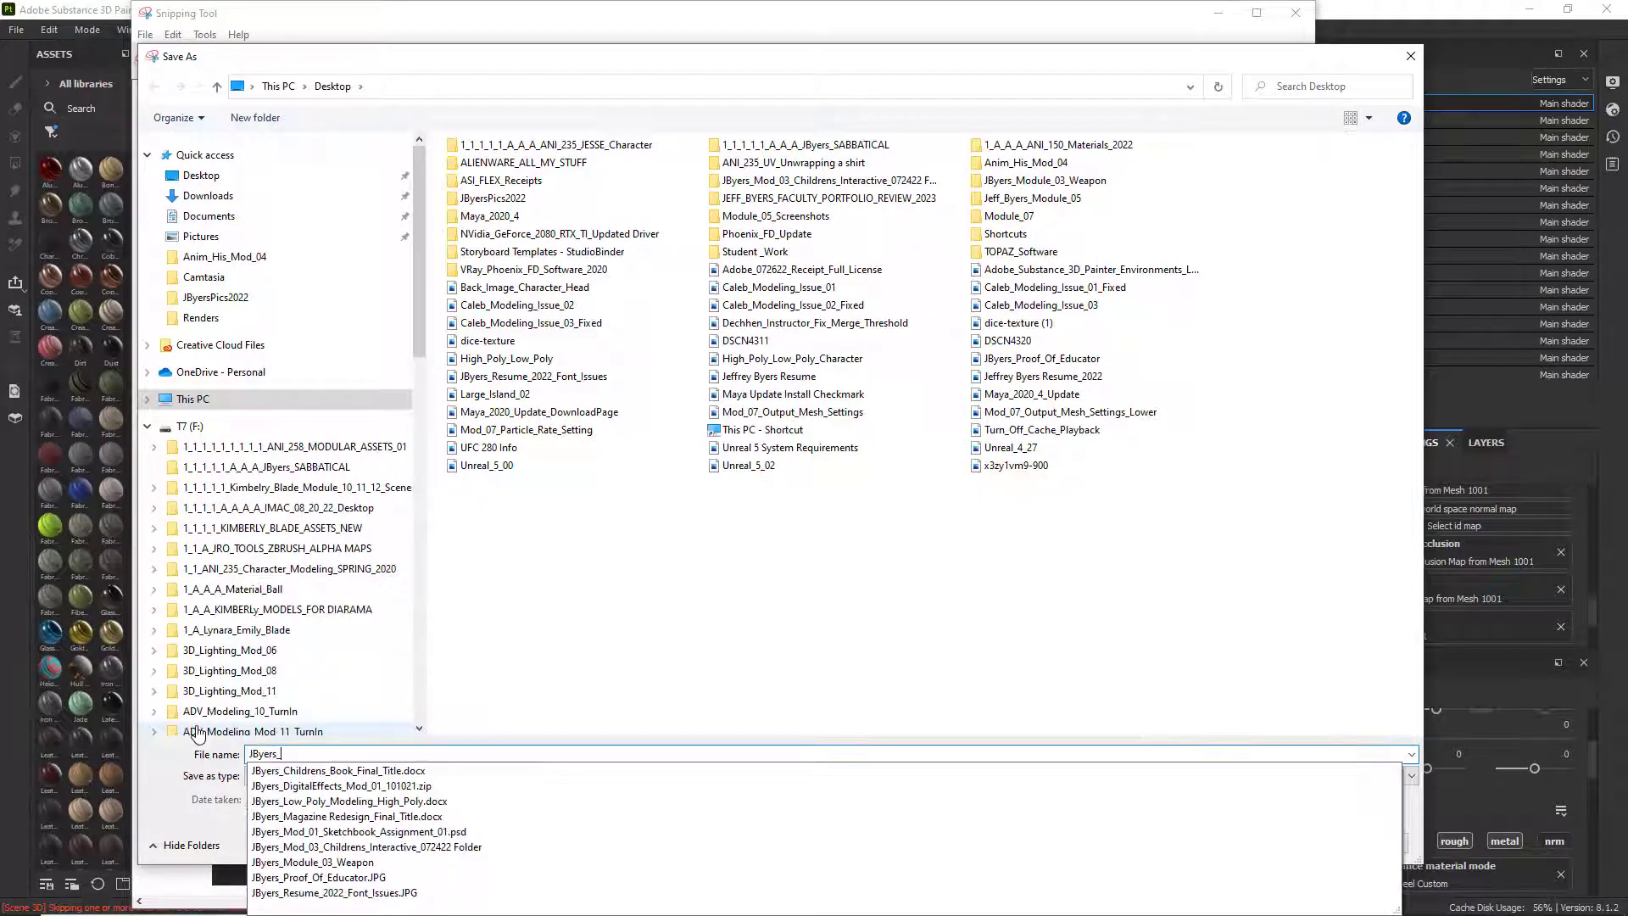
type("SP_IMage_01")
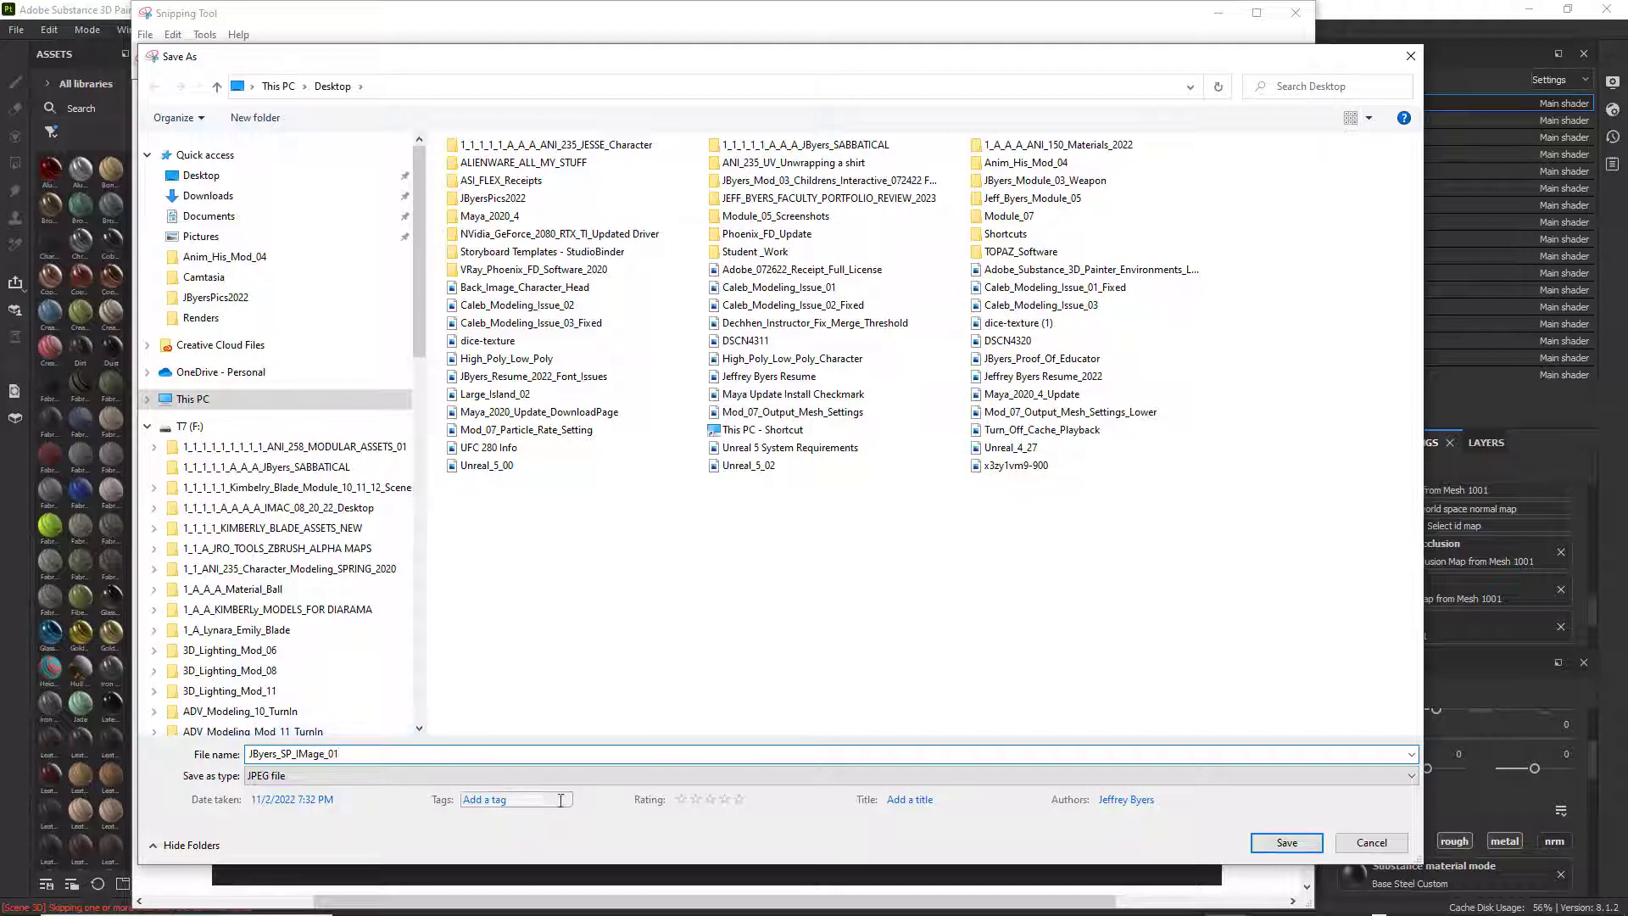
left_click(1285, 842)
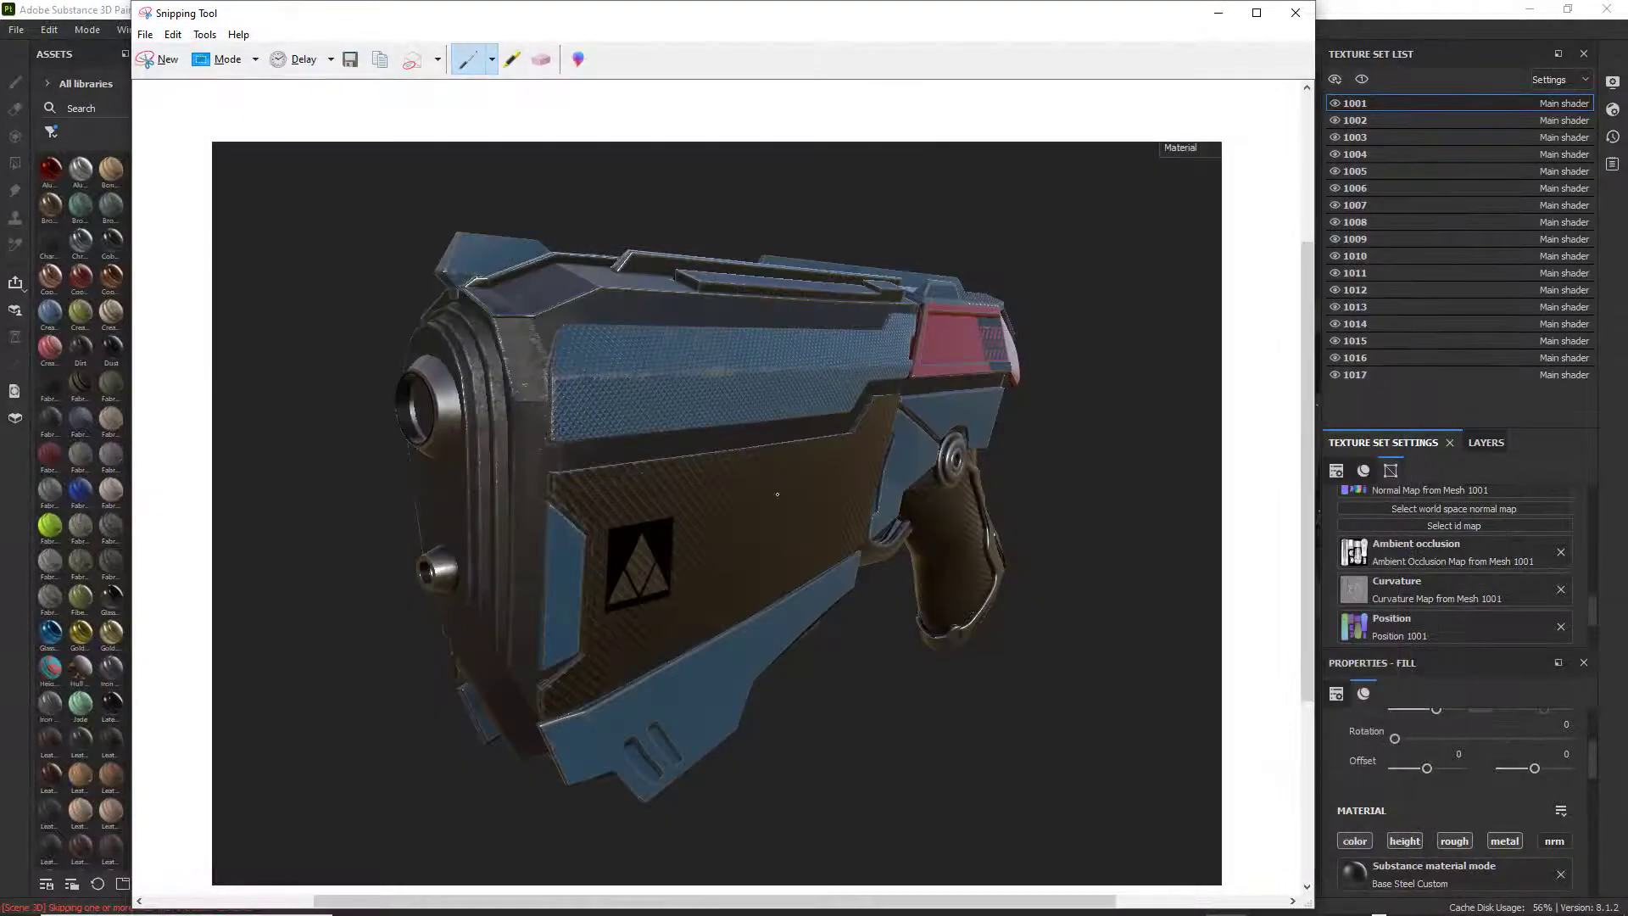
left_click(1295, 12)
Frame the weapon from a rear three-quarter angle showing the grip, trigger and red CAUTION panel.
left_click_drag(956, 617, 676, 574, "alt")
middle_click_drag(676, 574, 665, 571, "alt")
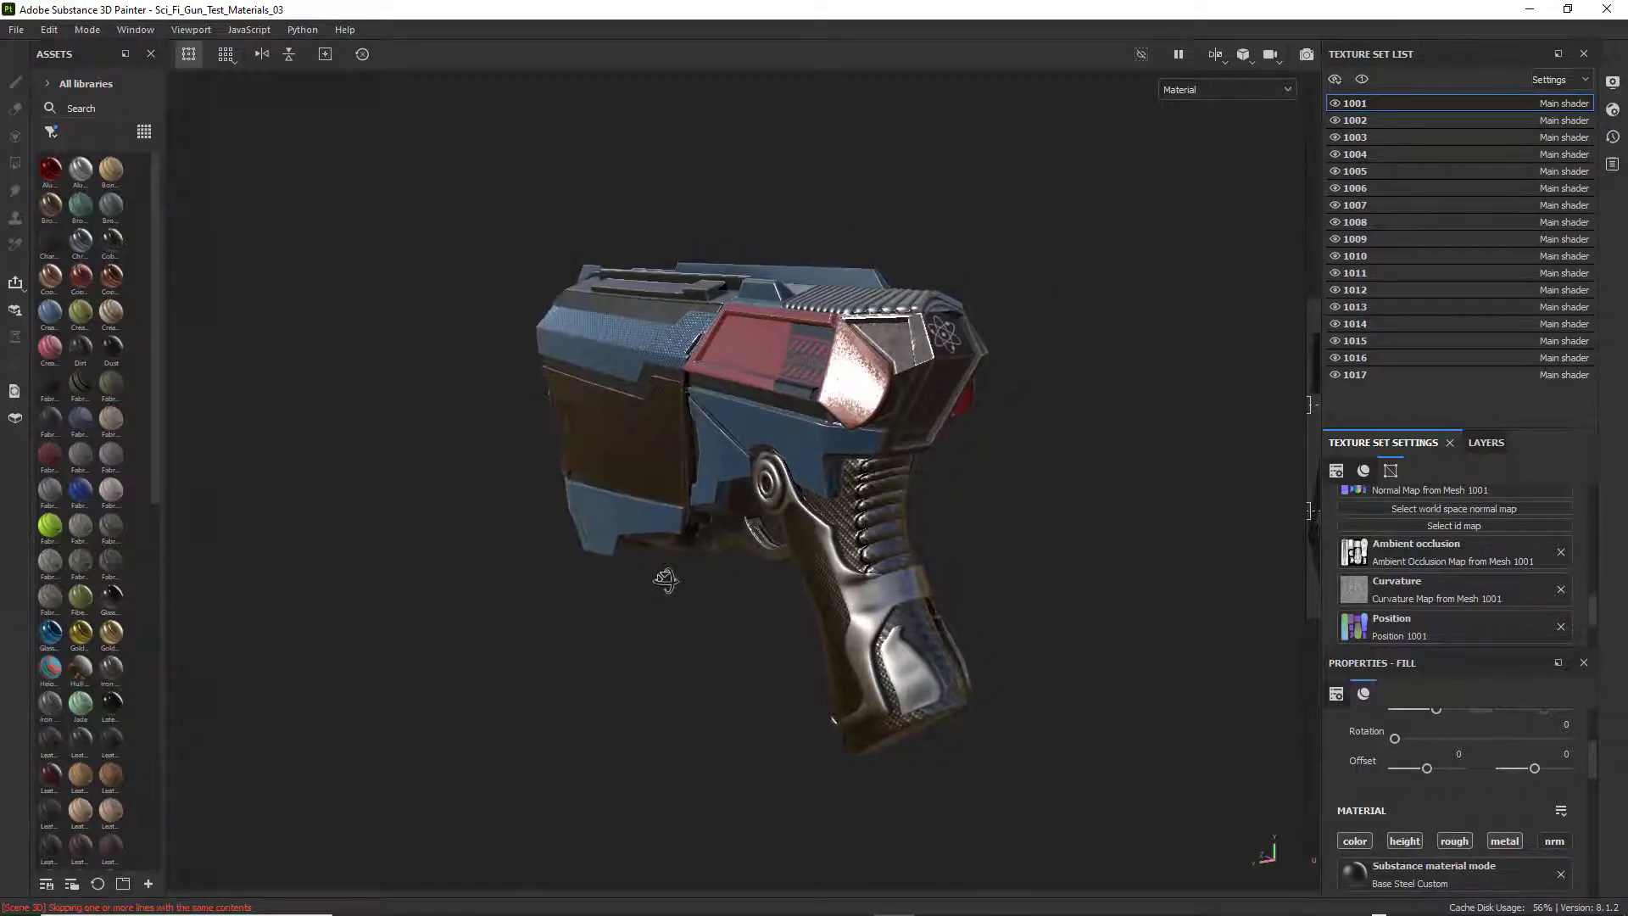
left_click_drag(665, 570, 729, 573, "alt")
middle_click_drag(728, 572, 709, 585, "alt")
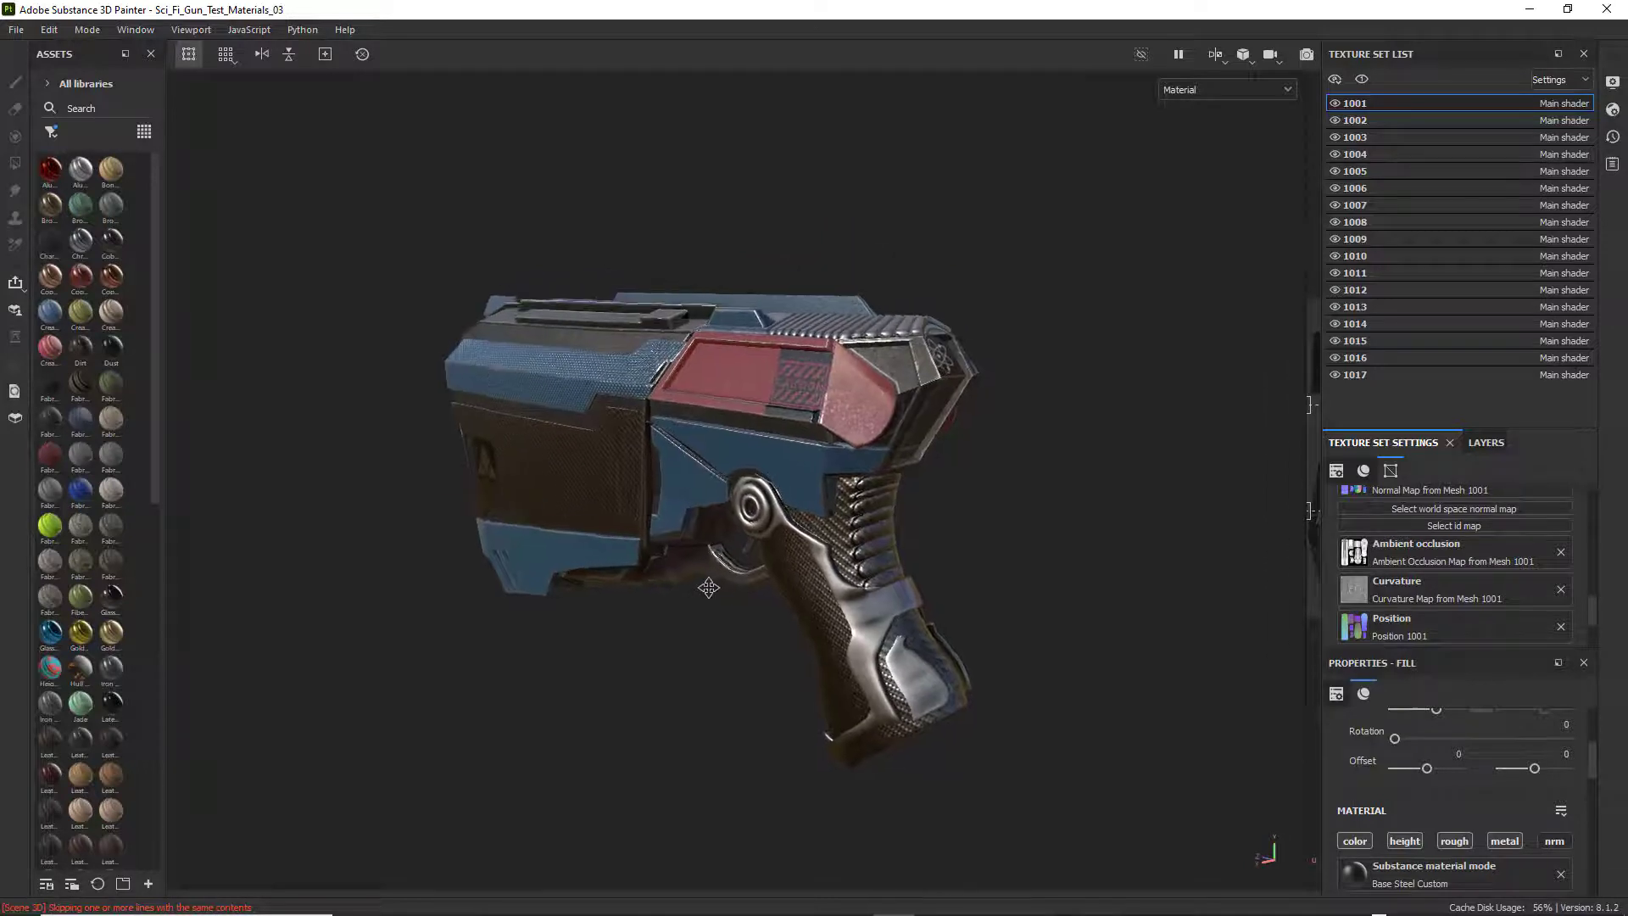
left_click_drag(709, 585, 720, 598, "alt")
right_click_drag(720, 574, 1041, 619, "alt")
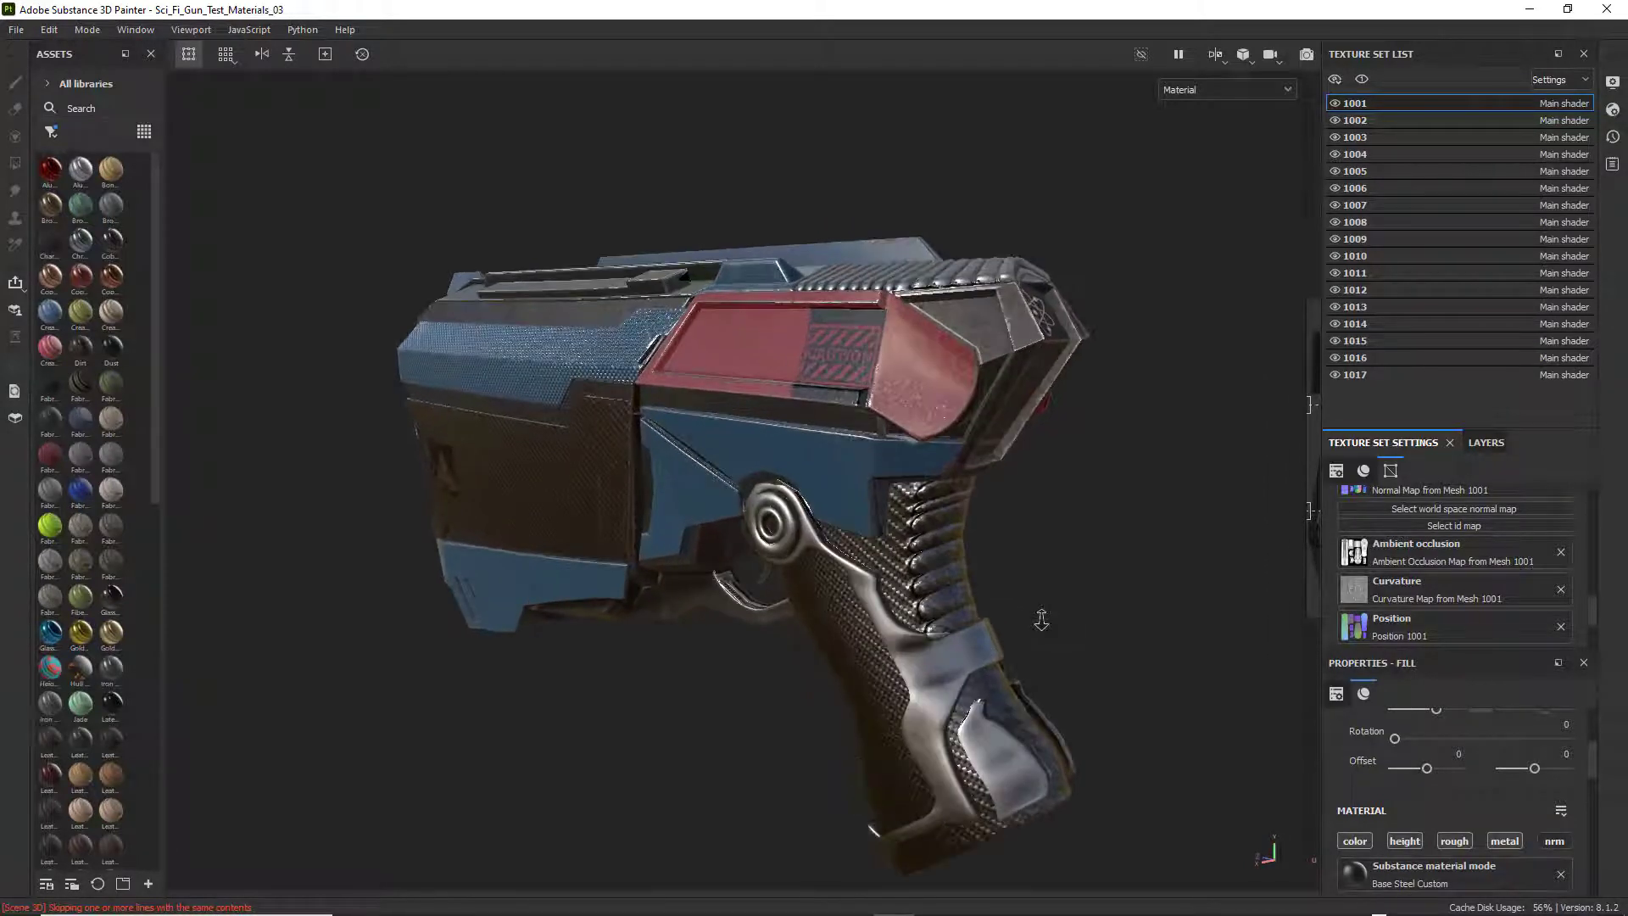
middle_click_drag(702, 572, 673, 520, "alt")
left_click_drag(673, 519, 668, 520, "alt")
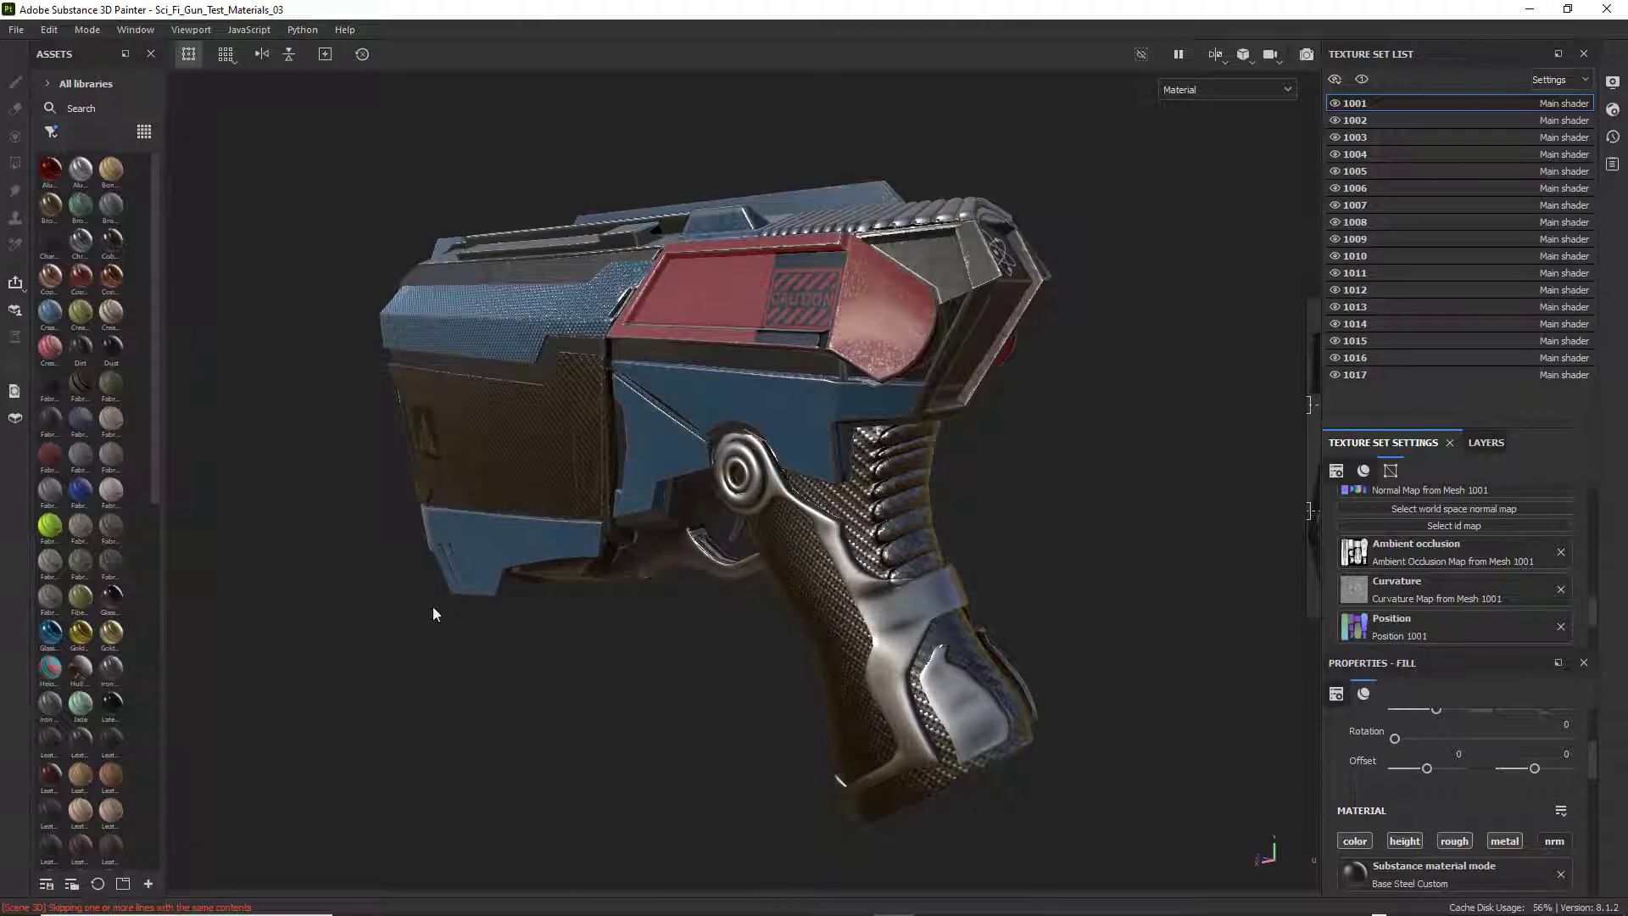
Open Snipping Tool again and capture a rectangular snip of the weapon's rear three-quarter view.
left_click(121, 899)
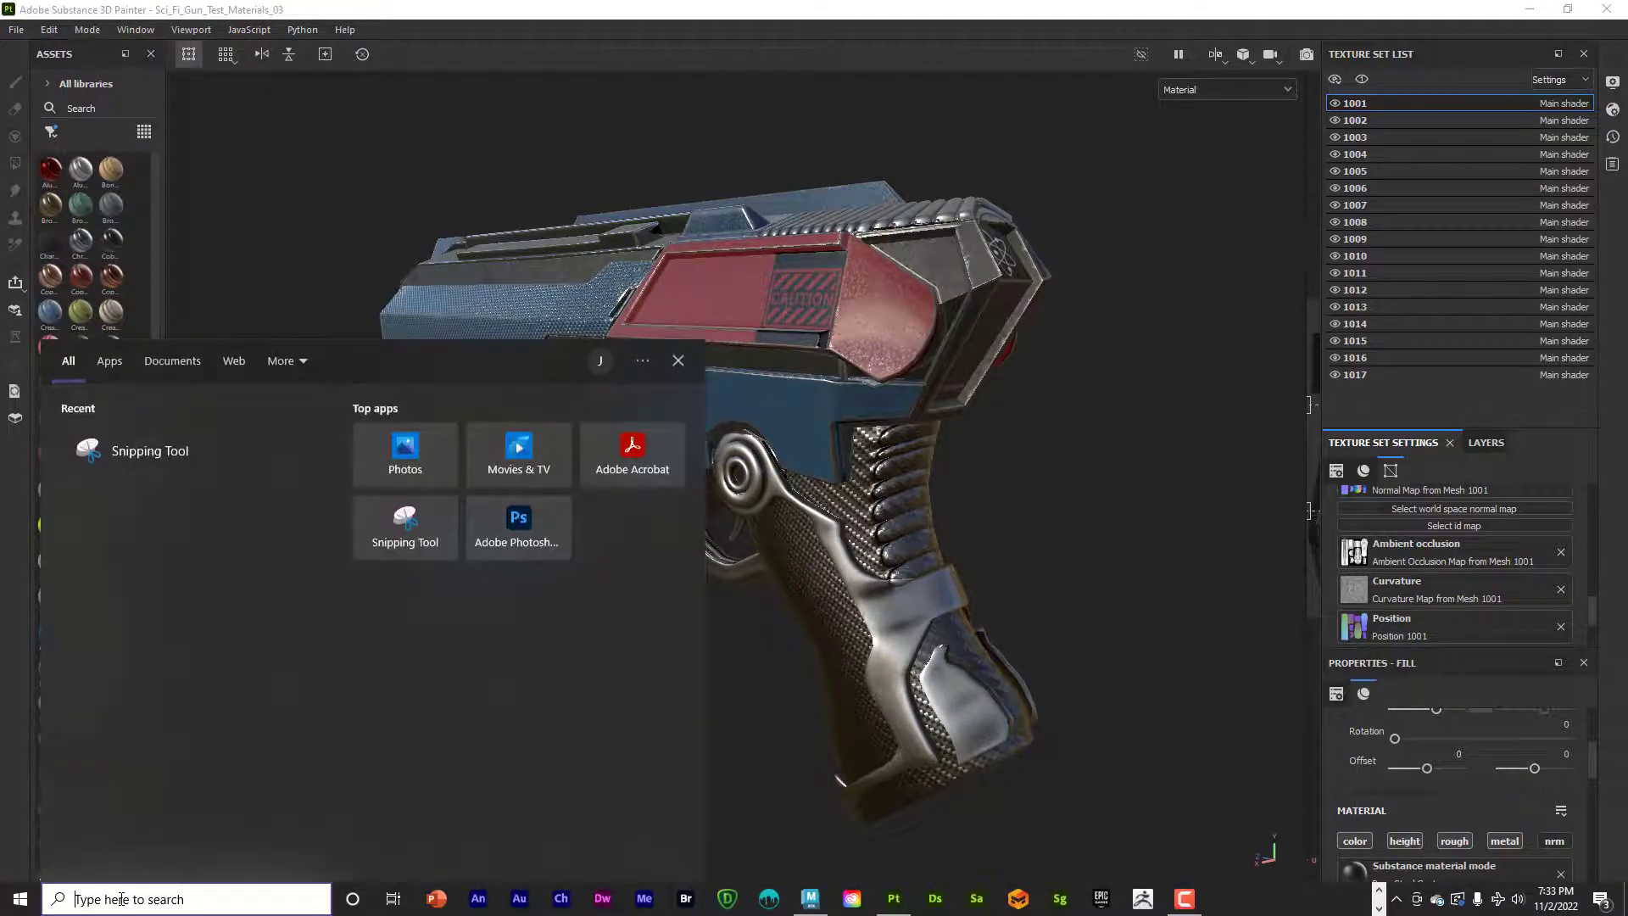
type("snip")
key("Return")
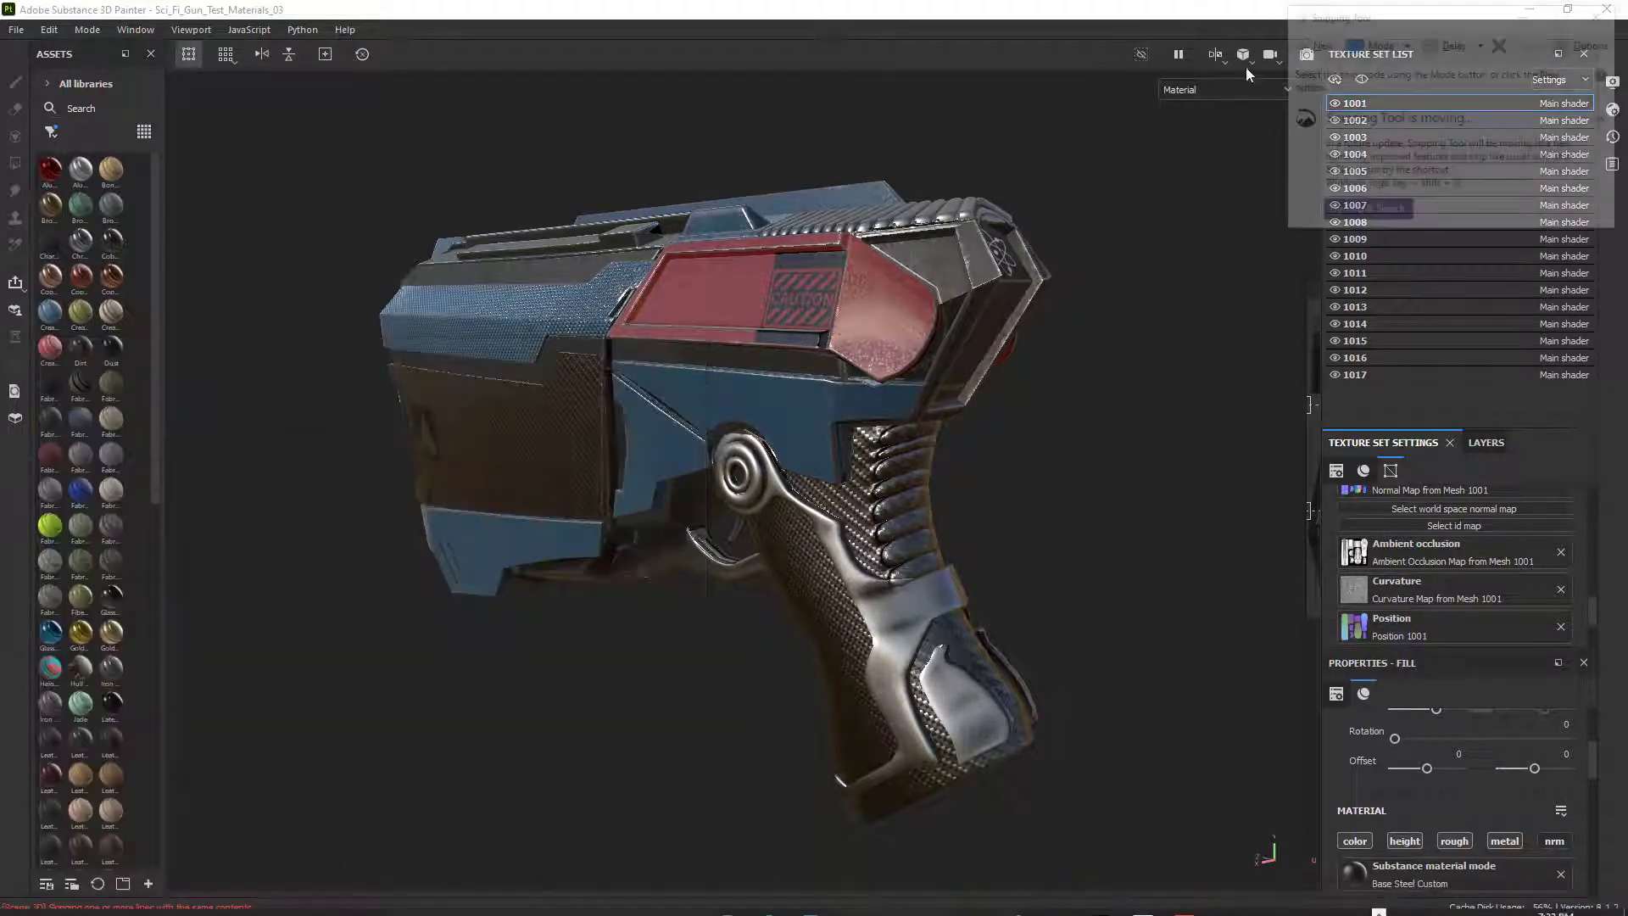
left_click(1400, 47)
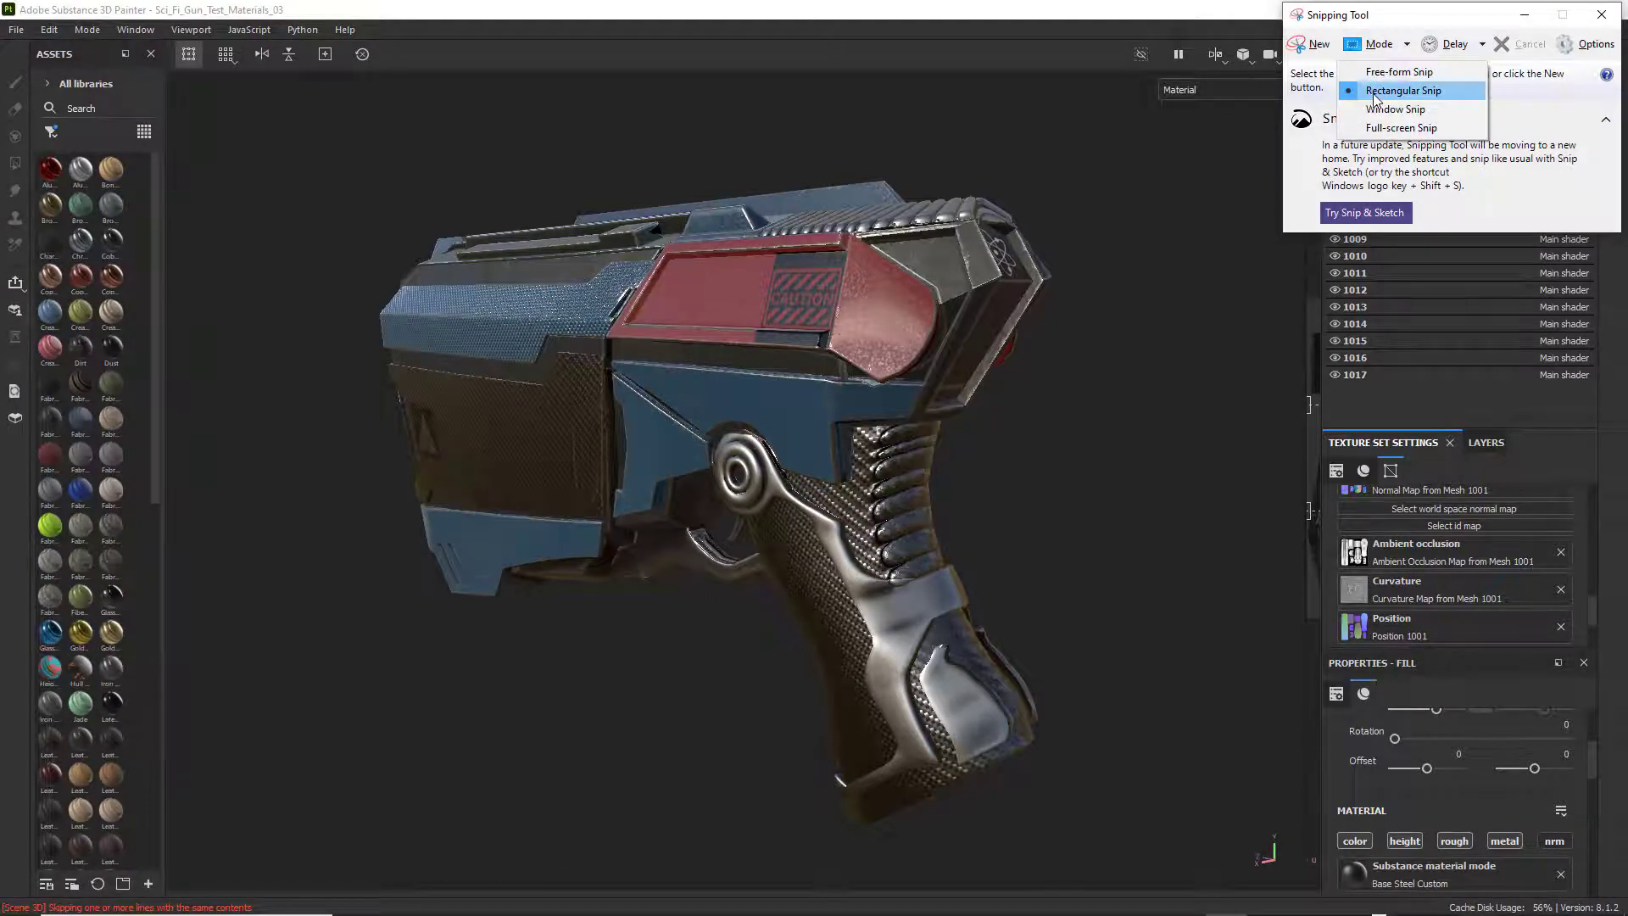
left_click(1377, 92)
left_click_drag(256, 104, 1217, 857)
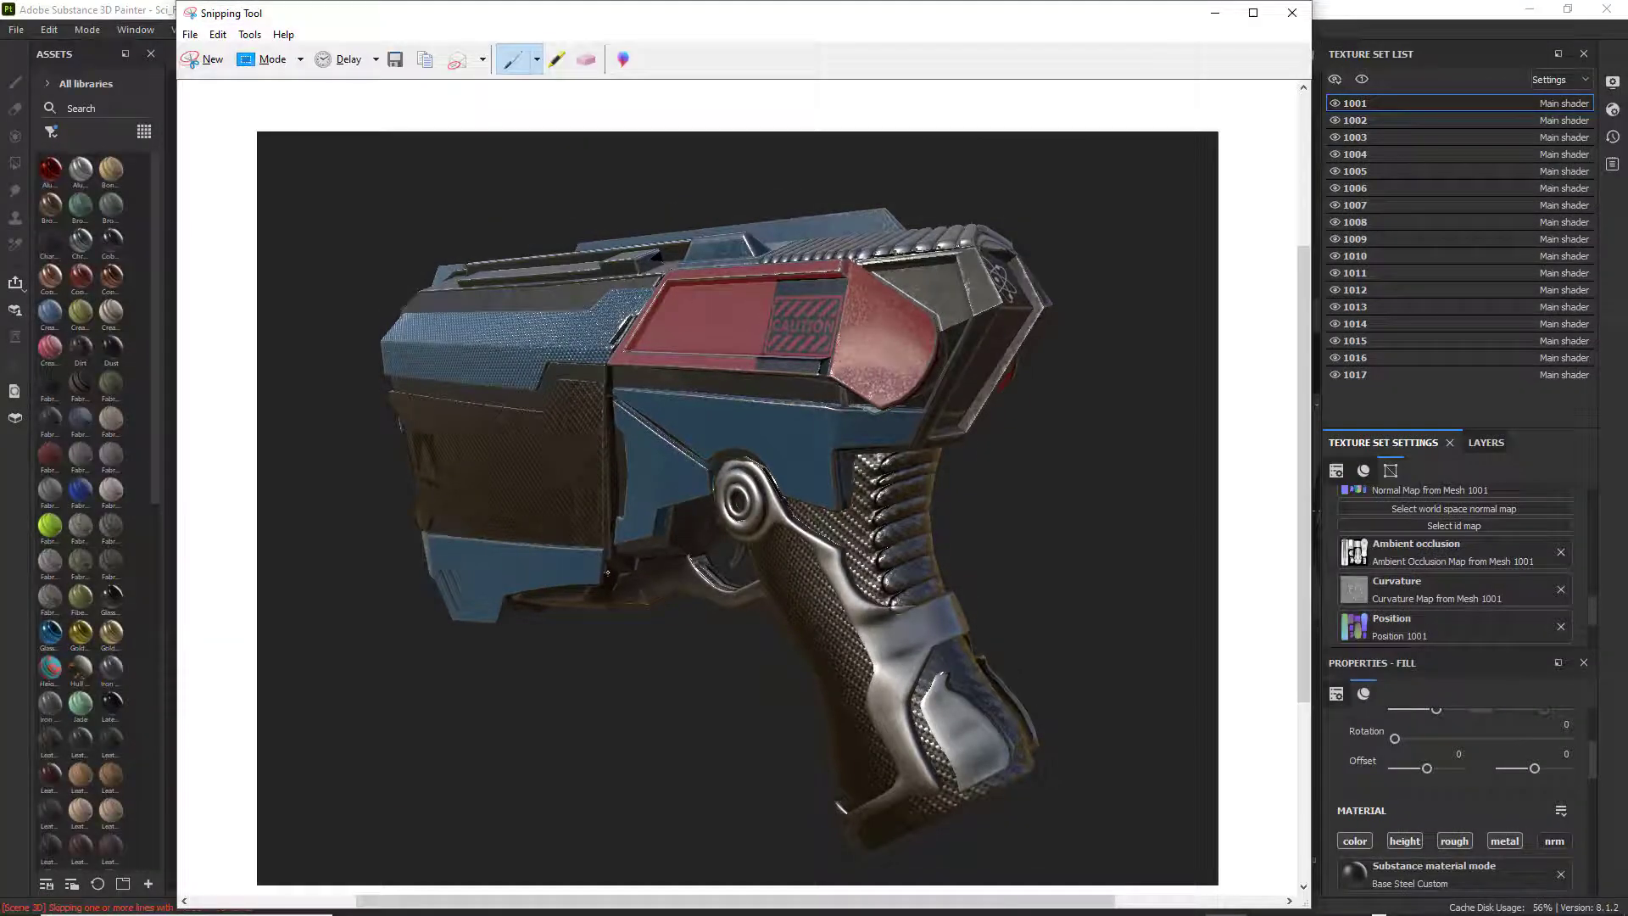
Save the rear-view snip as a Desktop JPEG, reusing the first capture's name with the number 02, and close Snipping Tool.
left_click(188, 34)
left_click(214, 77)
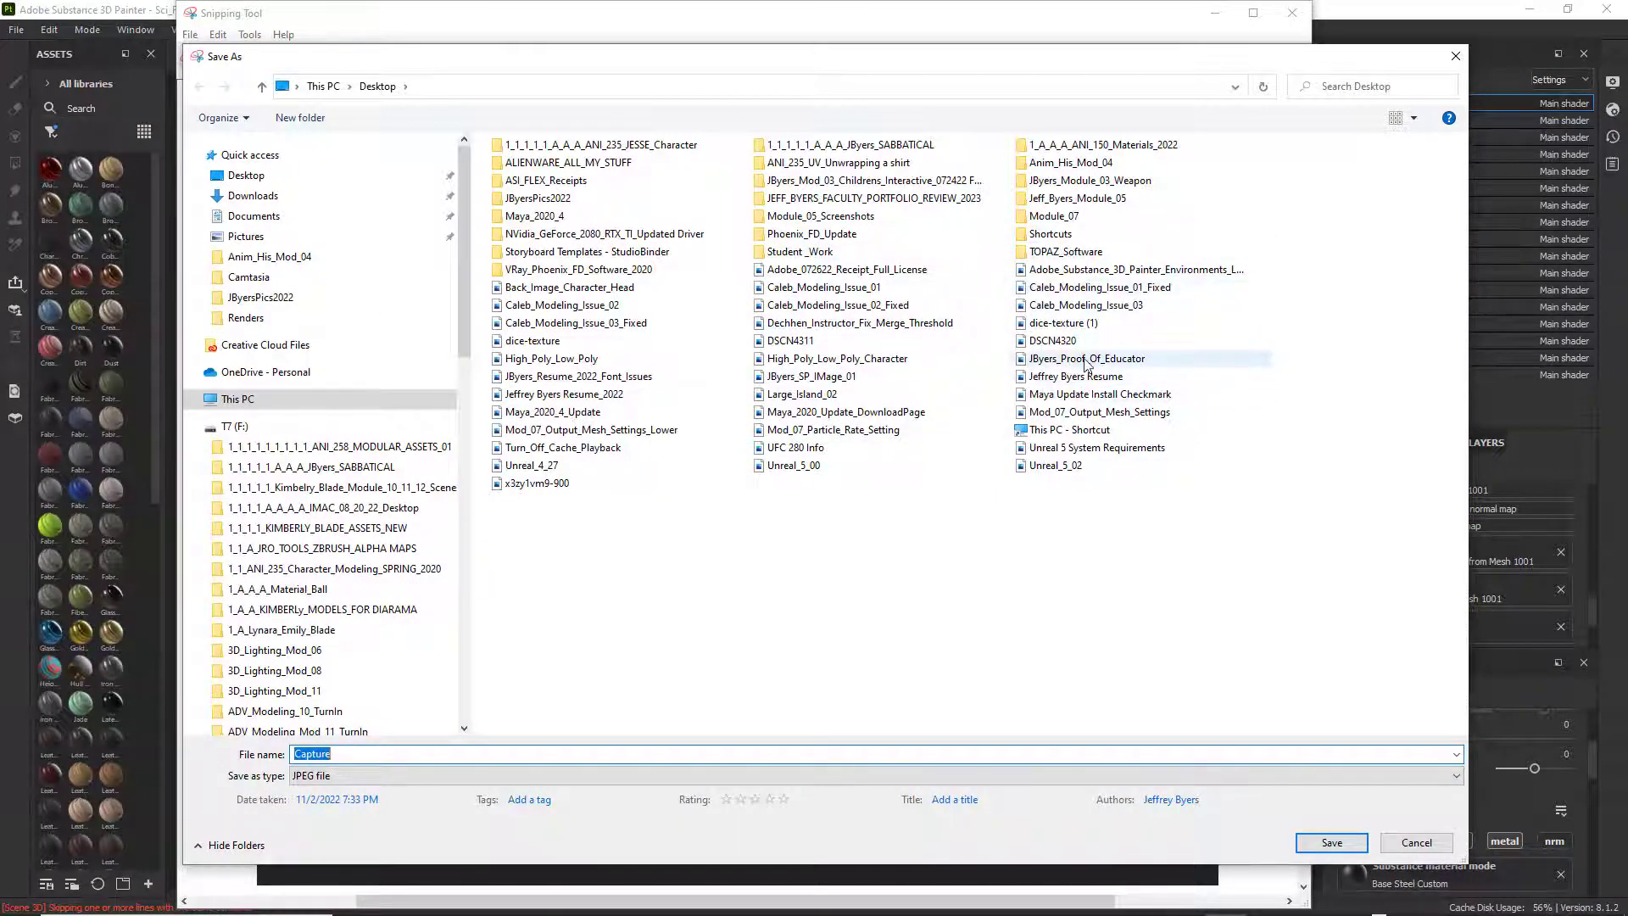
left_click(793, 377)
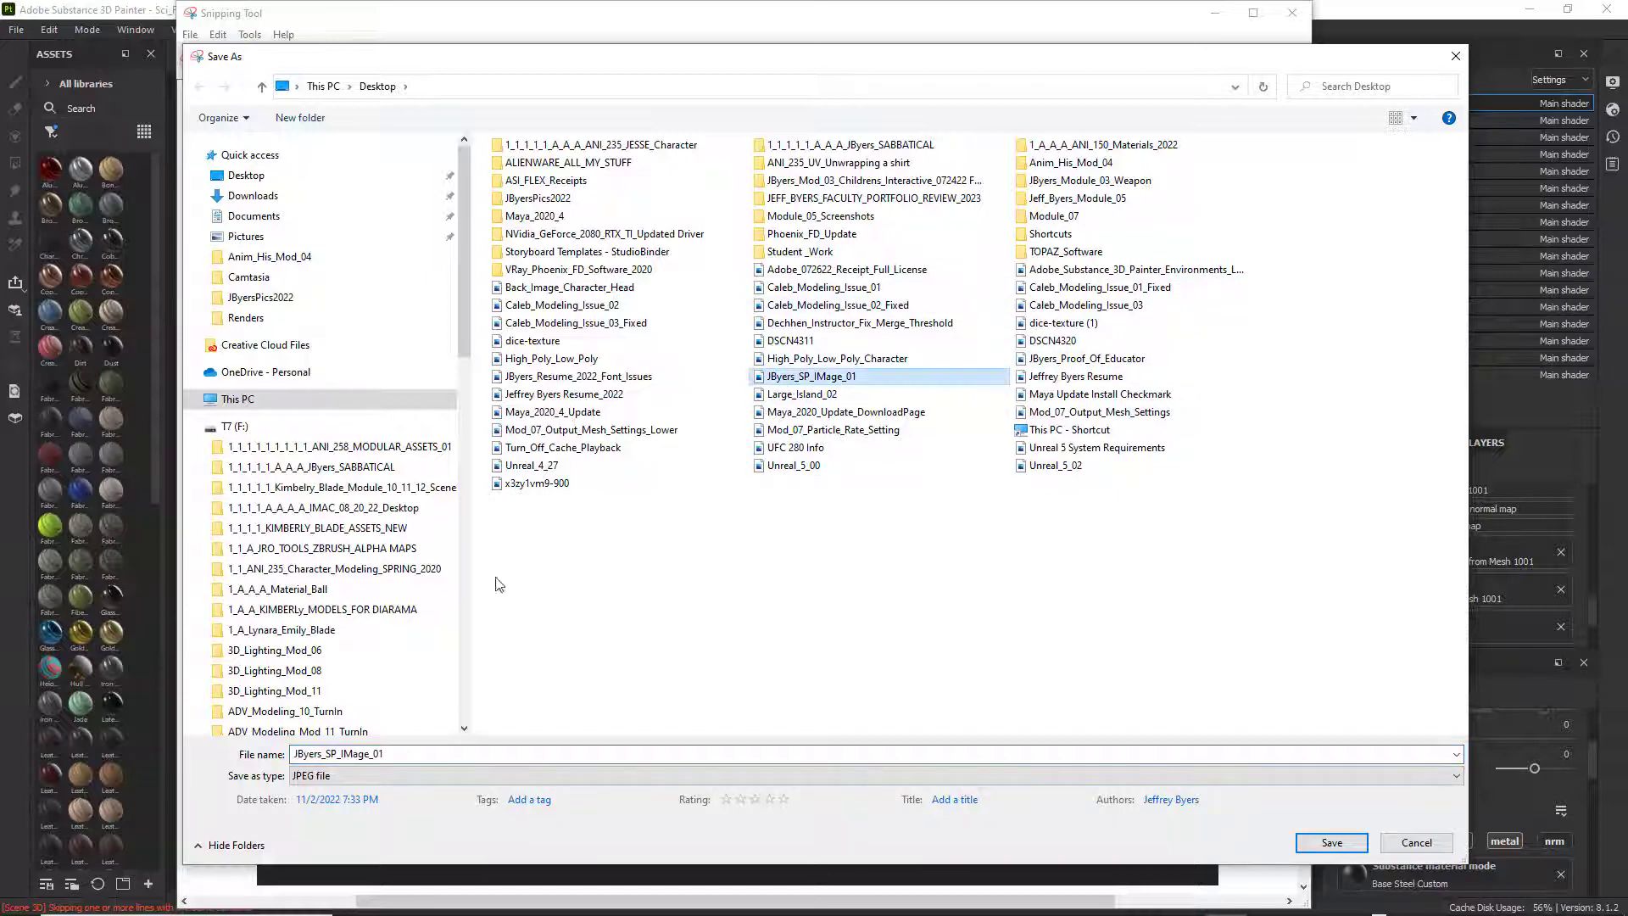
double_click(385, 754)
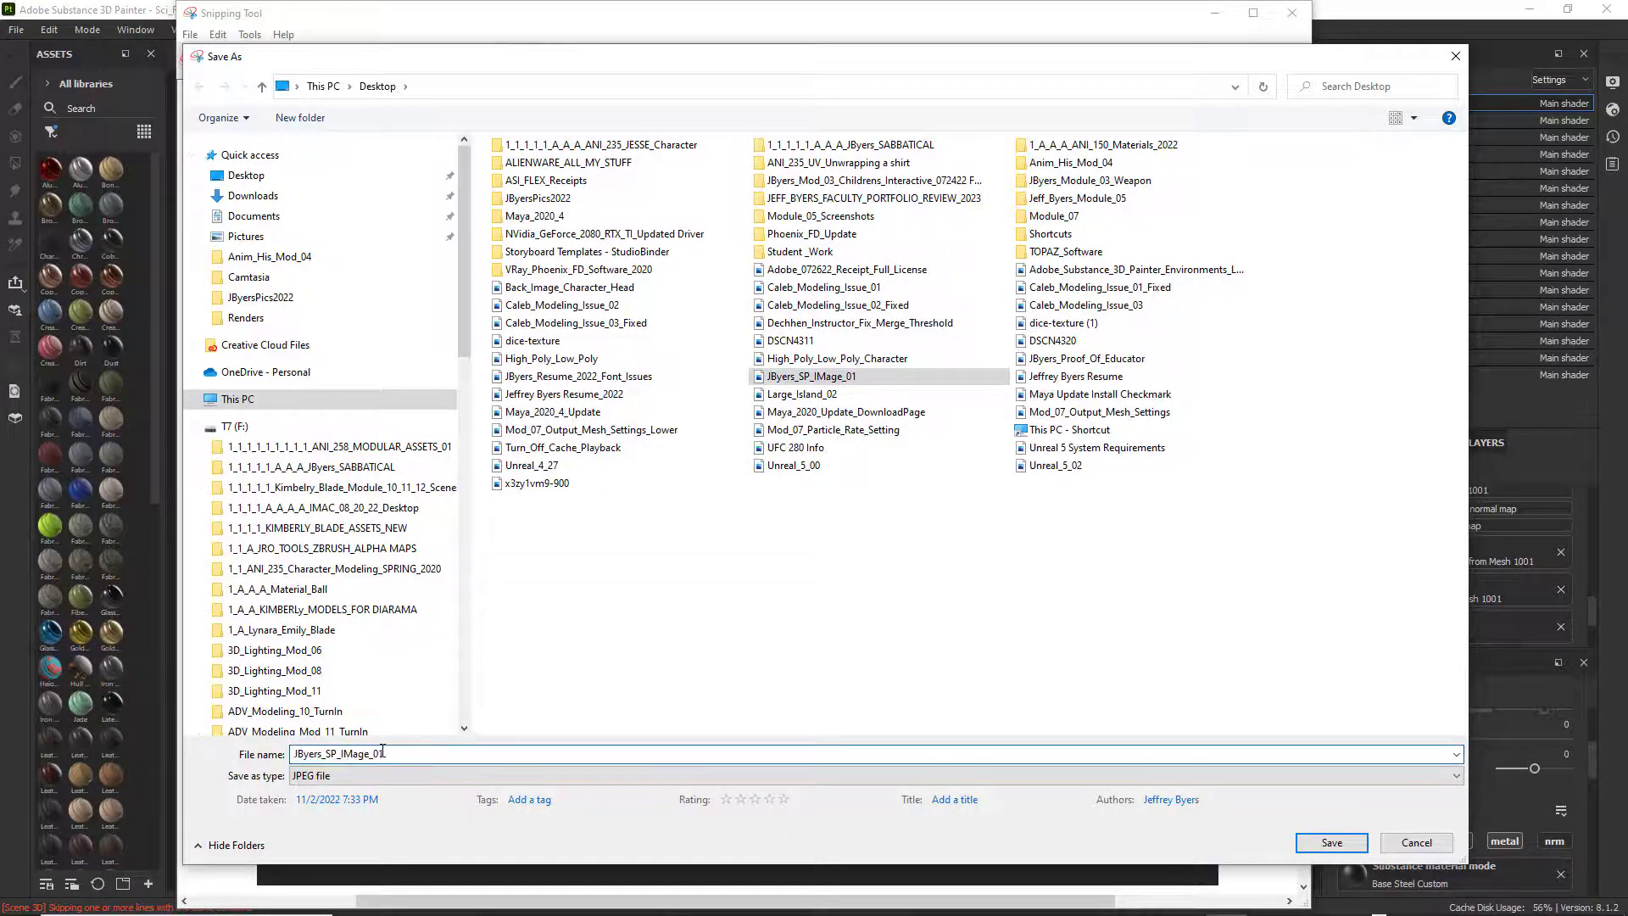
type("2")
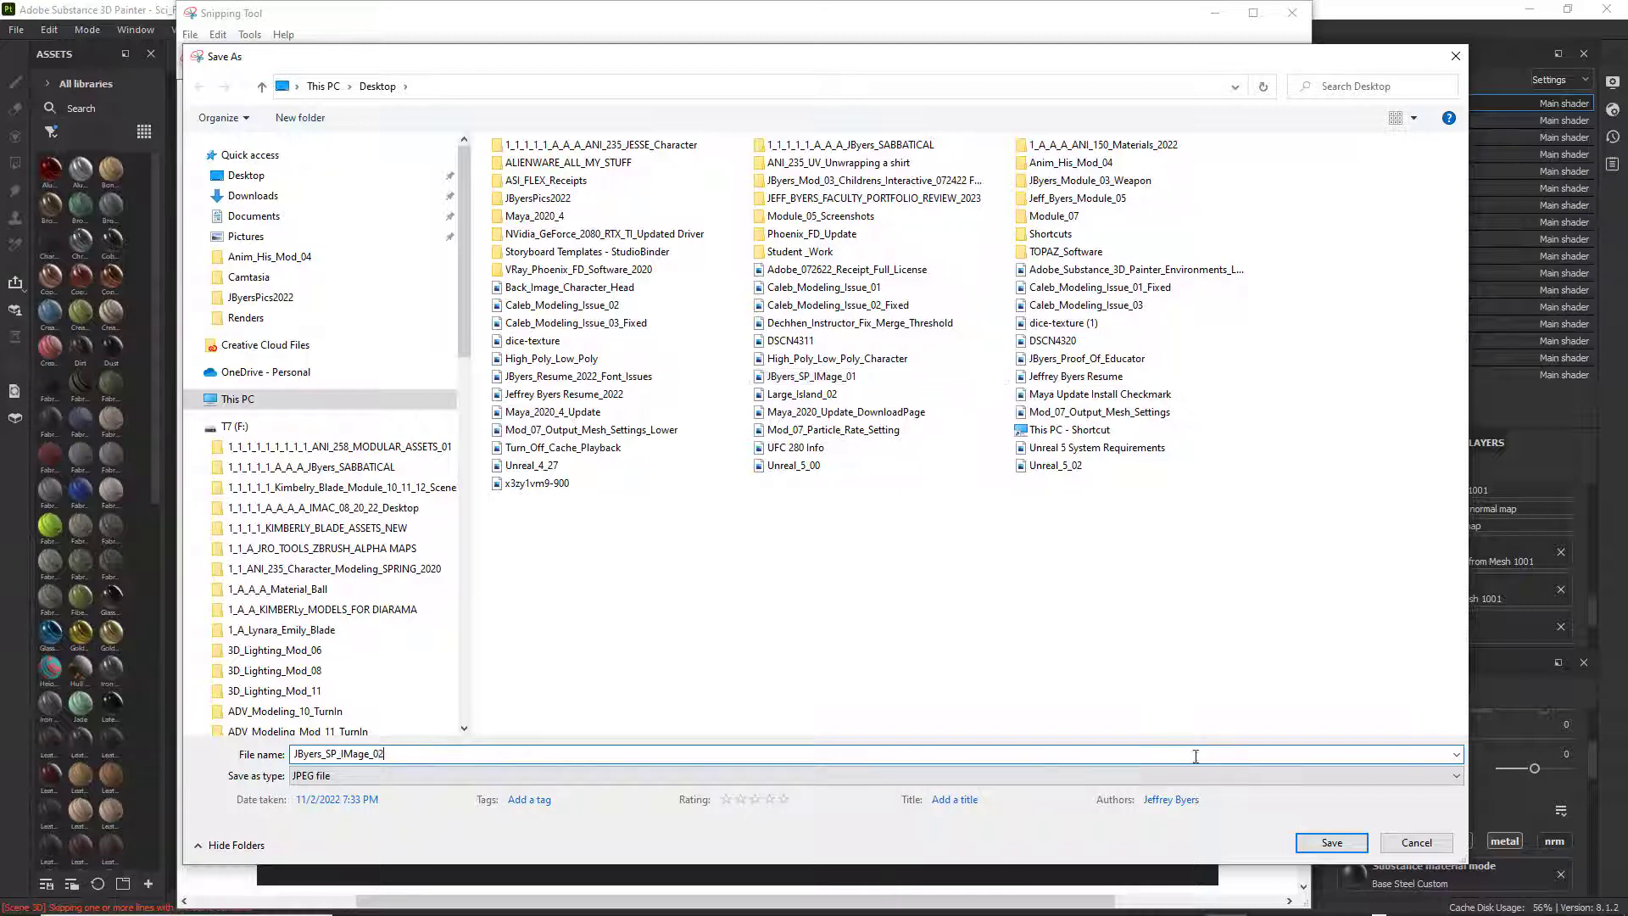
left_click(1325, 847)
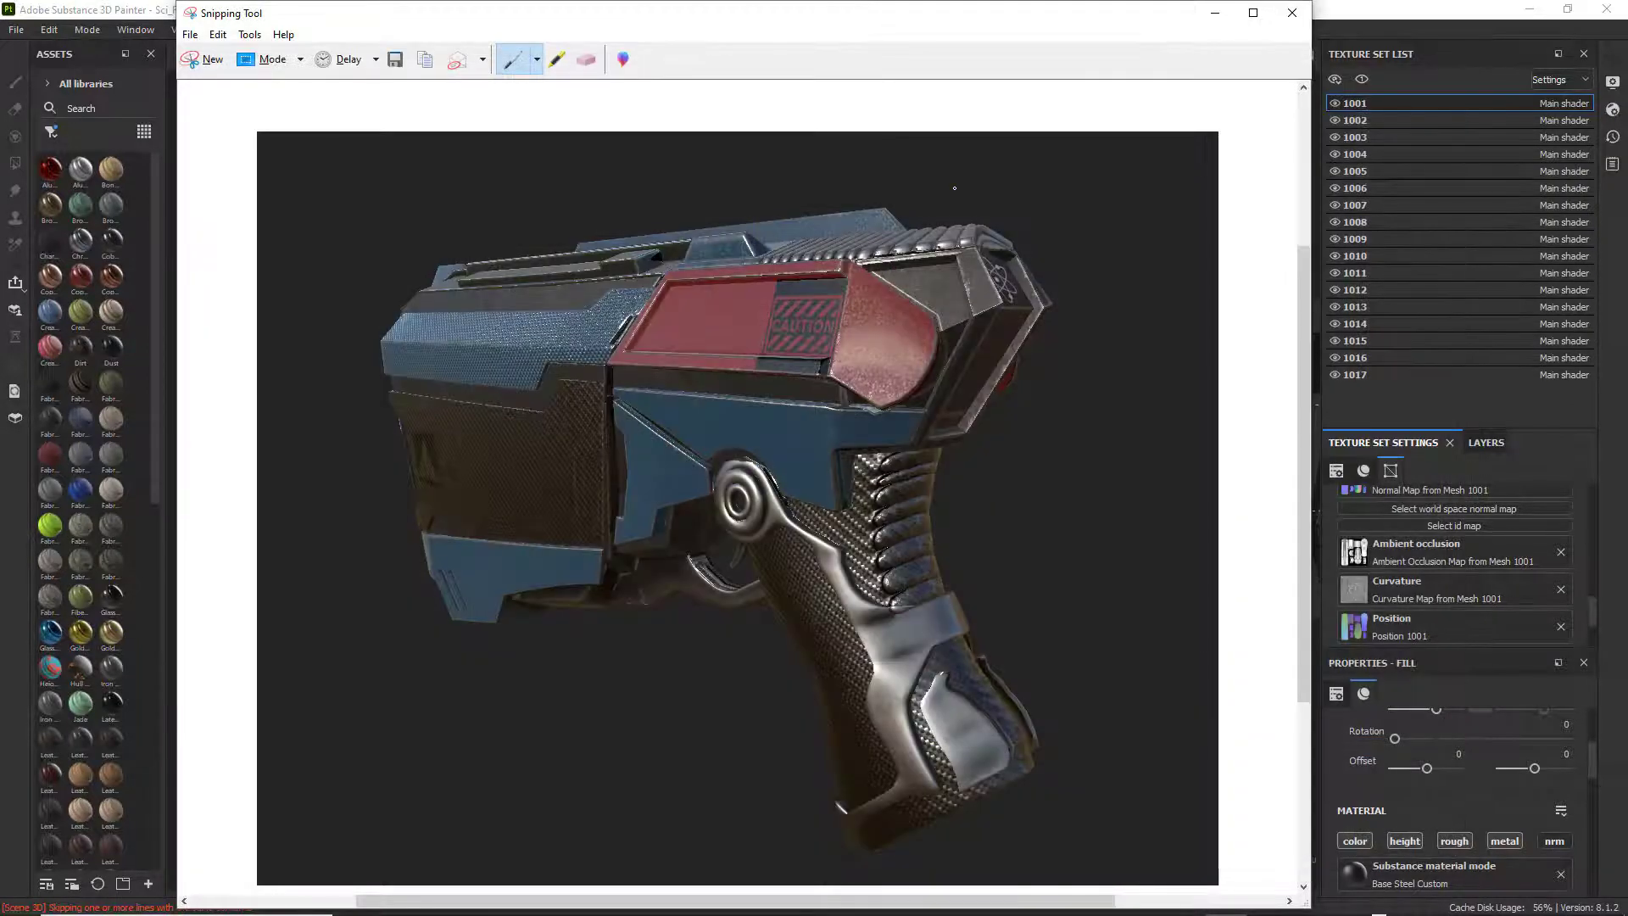
left_click(1303, 14)
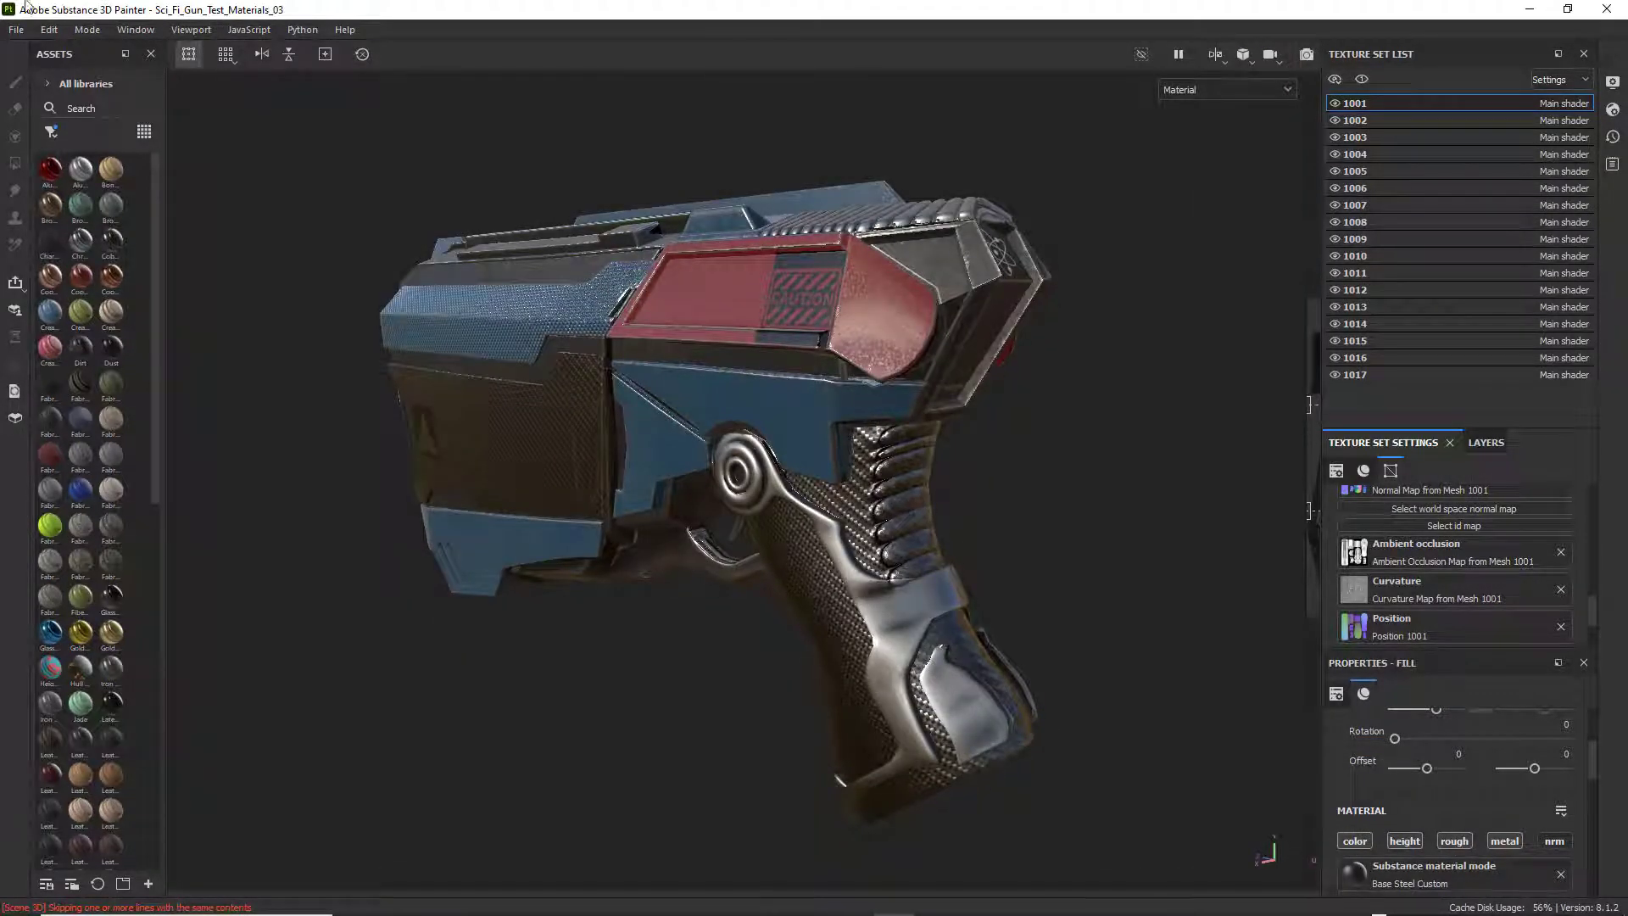
Examine the weapon's side profile and front again, ending with the whole model in view.
left_click_drag(653, 362, 784, 327, "alt")
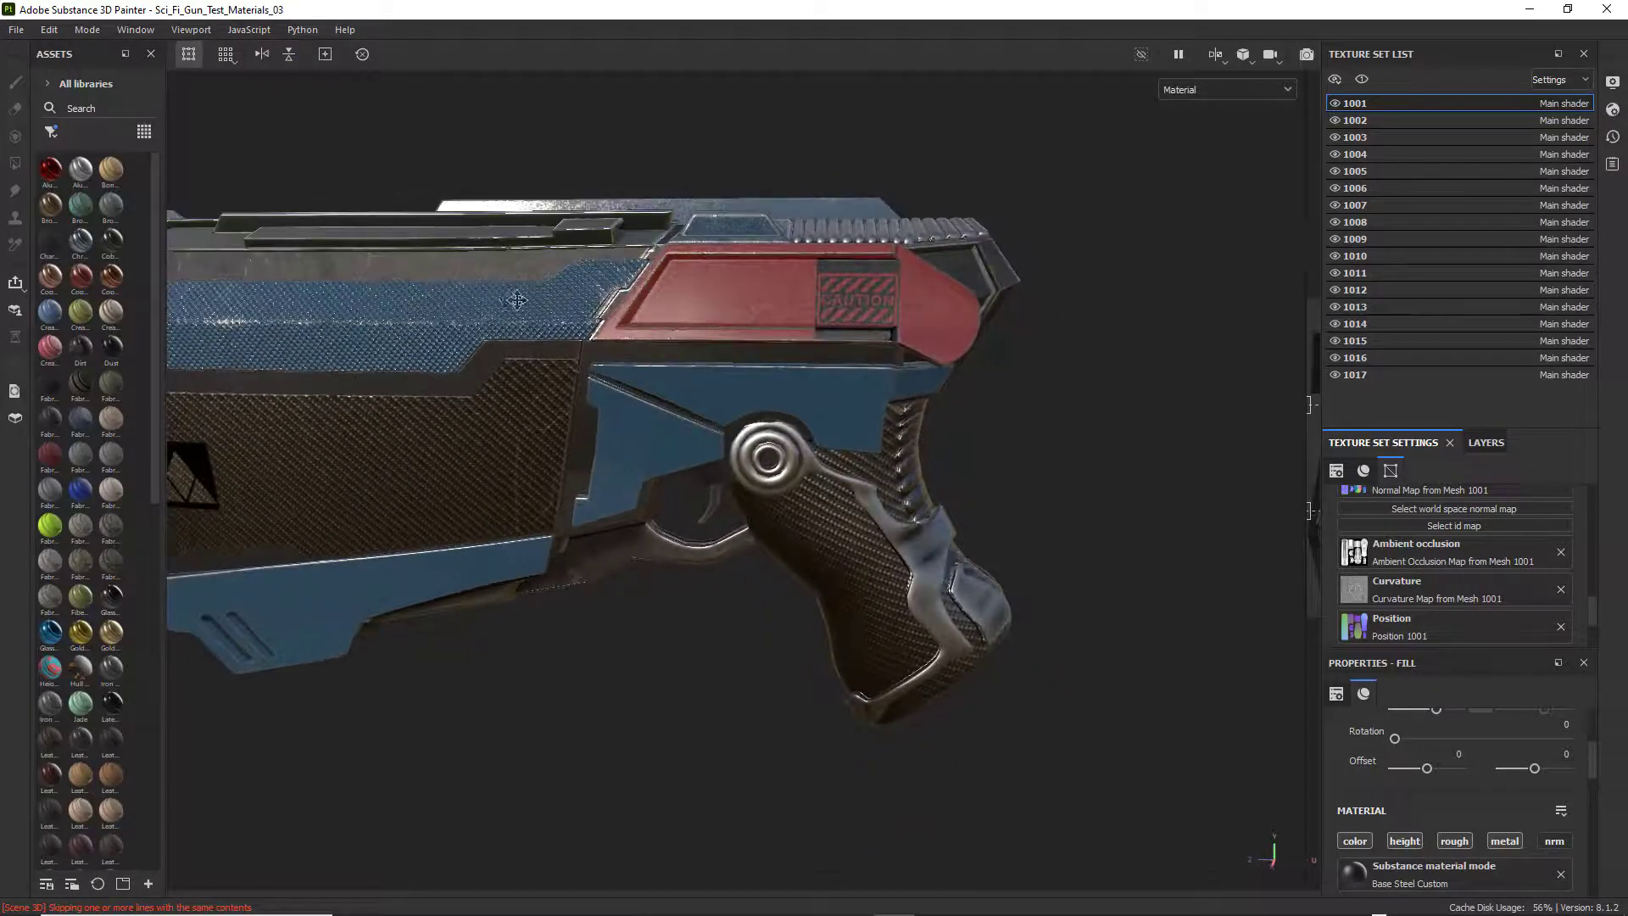
middle_click_drag(515, 301, 721, 312, "alt")
mouse_move(721, 312)
left_mouse_down("alt")
mouse_move(781, 319)
mouse_move(730, 316)
left_mouse_up("alt")
middle_click_drag(730, 316, 803, 293, "alt")
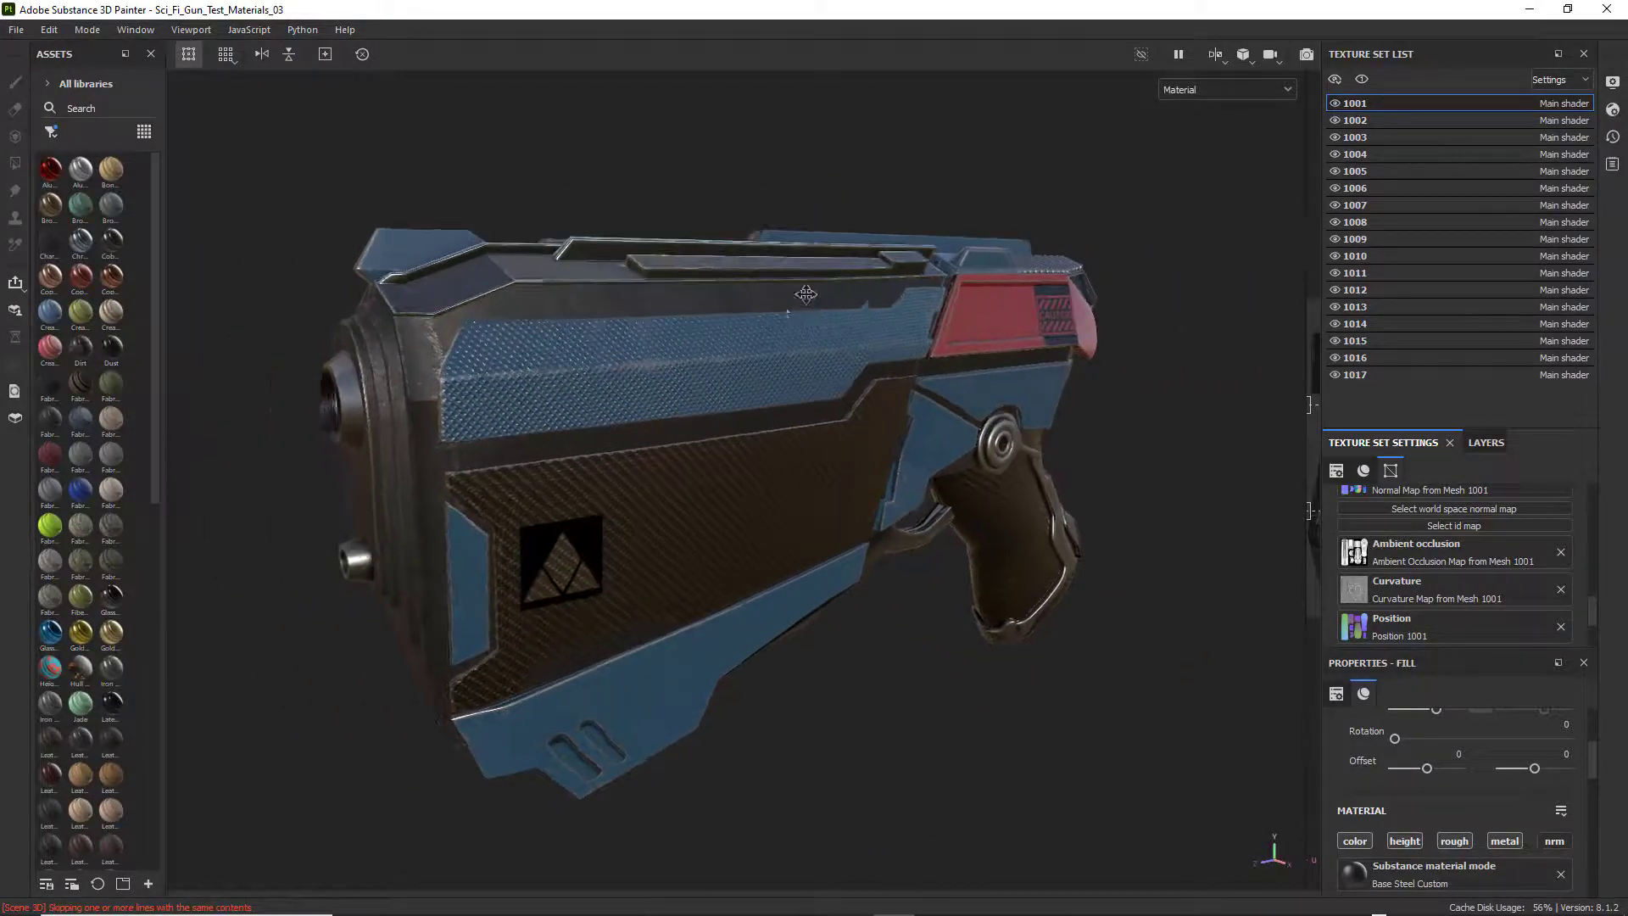
left_click_drag(803, 293, 788, 313, "alt")
scroll(788, 312, "down", 2)
scroll(789, 312, "down", 2)
middle_click_drag(800, 328, 775, 342, "alt")
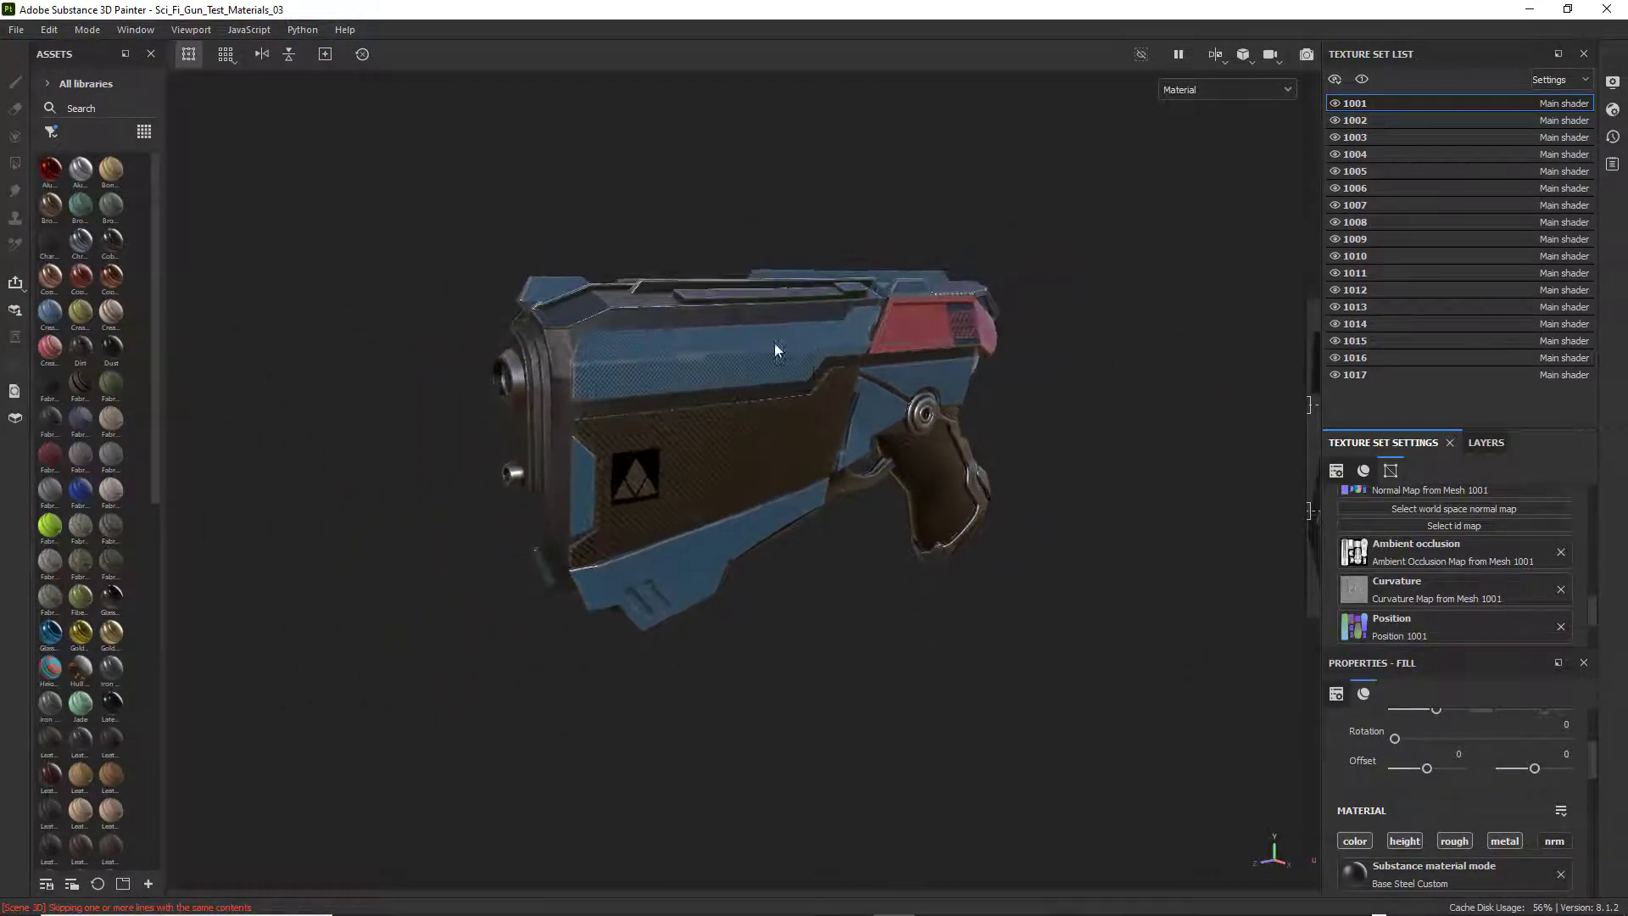
Frame the weapon's full side profile, with the triangle logo, grip and red CAUTION panel filling the viewport.
scroll(822, 369, "up", 2)
left_click_drag(822, 371, 679, 371, "alt")
middle_click_drag(721, 368, 578, 386, "alt")
left_click_drag(518, 368, 526, 315, "alt")
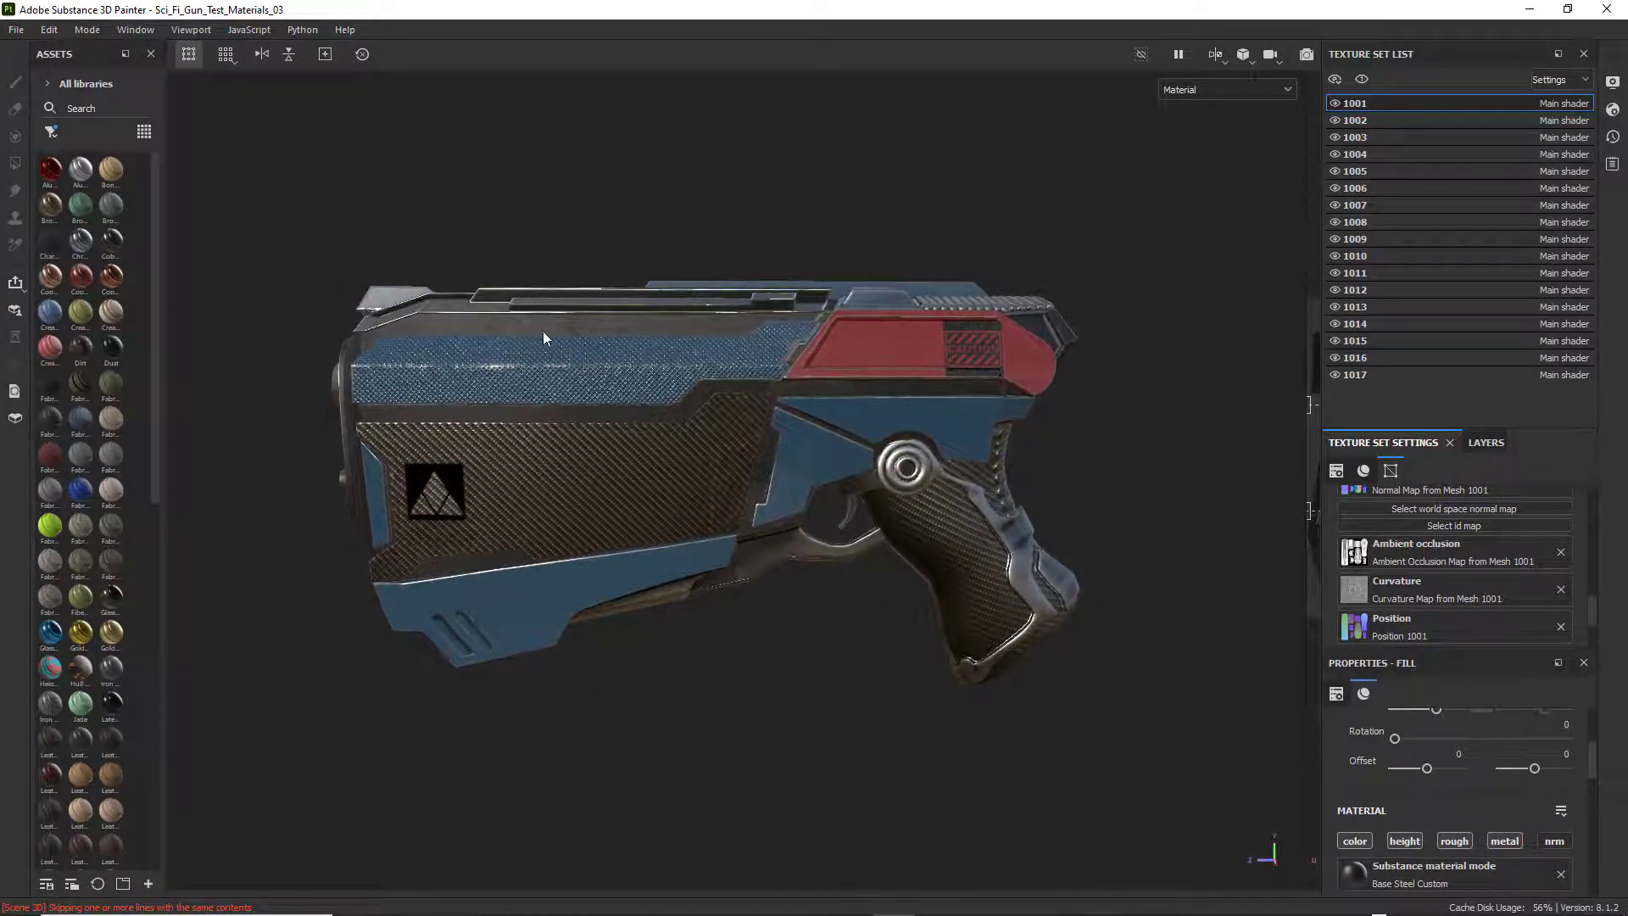
scroll(581, 349, "up", 3)
middle_click_drag(582, 346, 550, 287, "alt")
left_click_drag(550, 286, 457, 339, "alt")
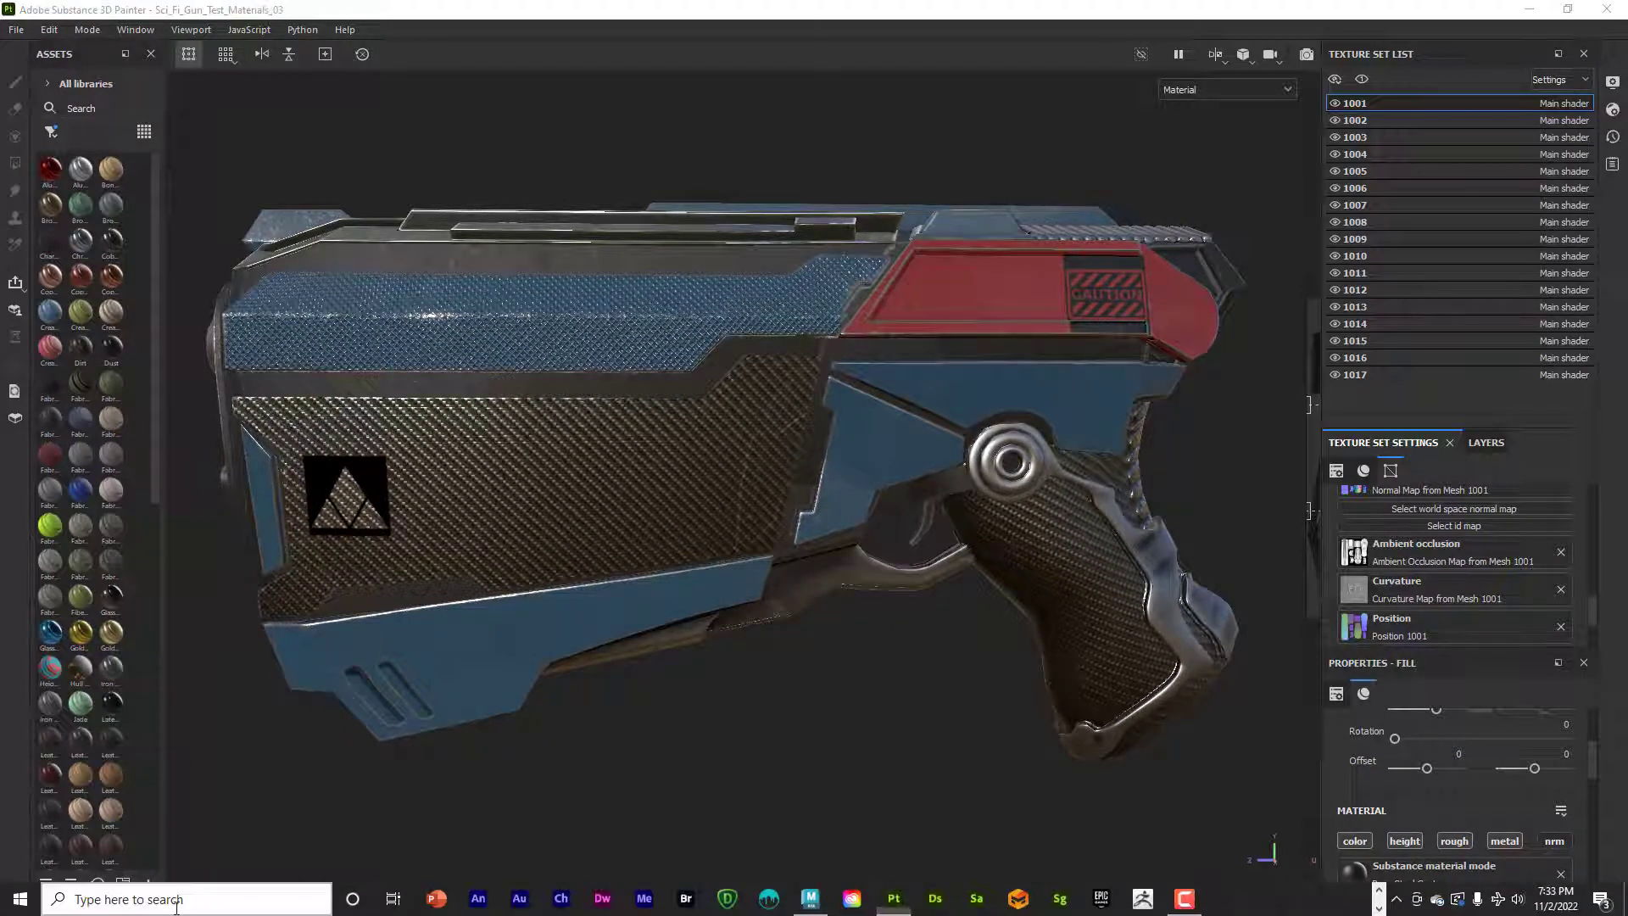
Open Snipping Tool and capture a rectangular snip of the weapon's side profile.
left_click(179, 899)
type("s")
left_click(136, 441)
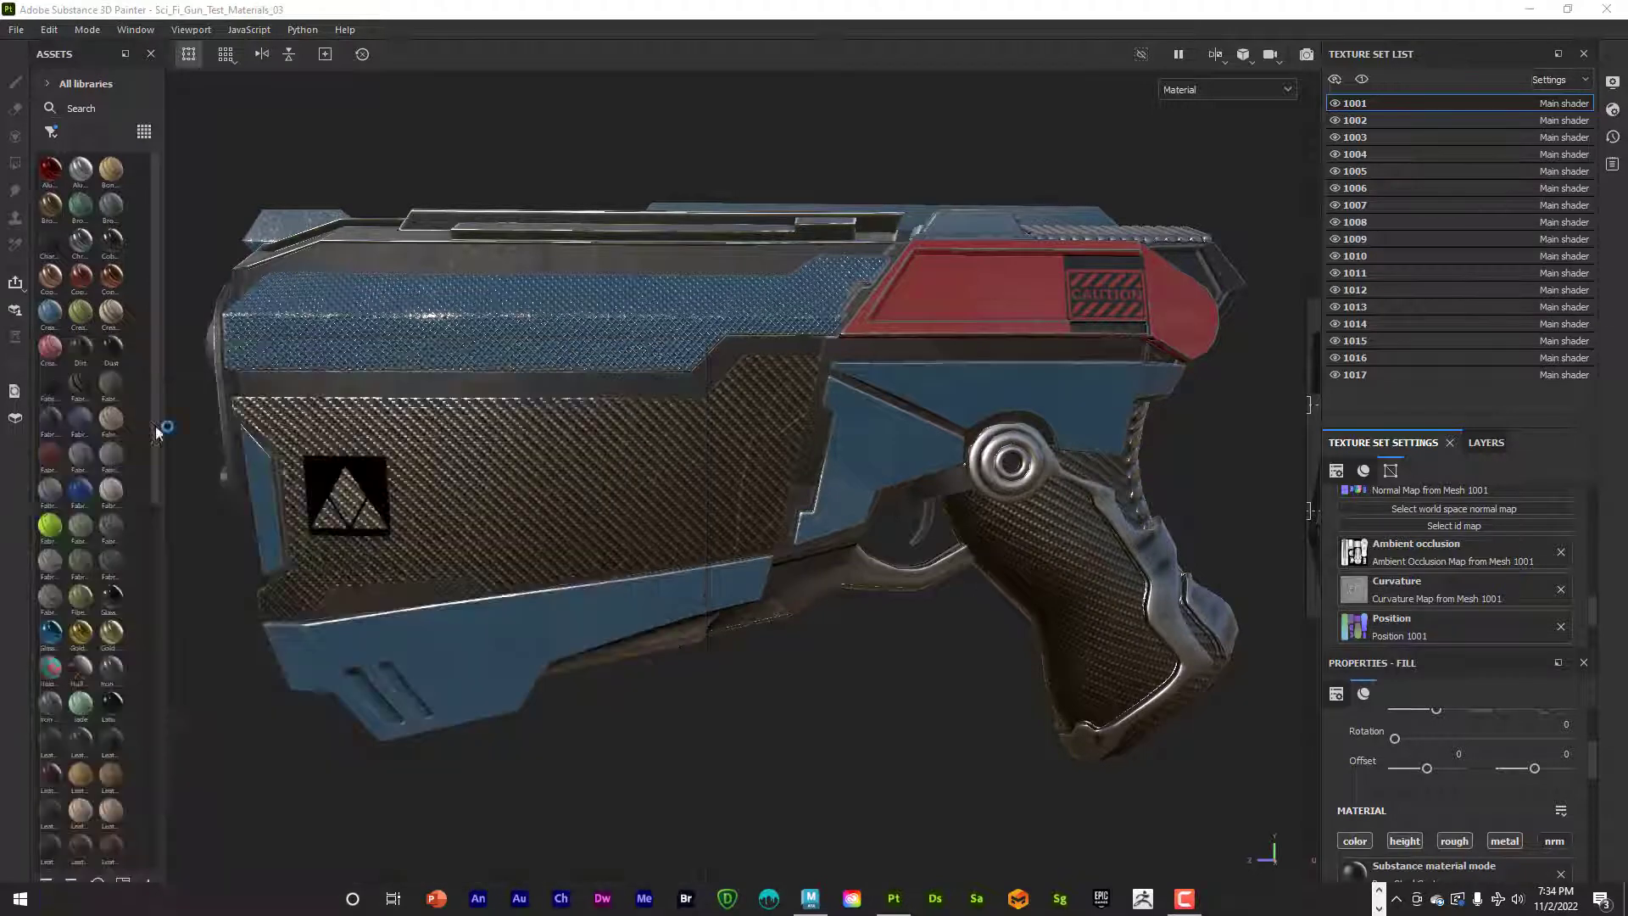
left_click(1405, 45)
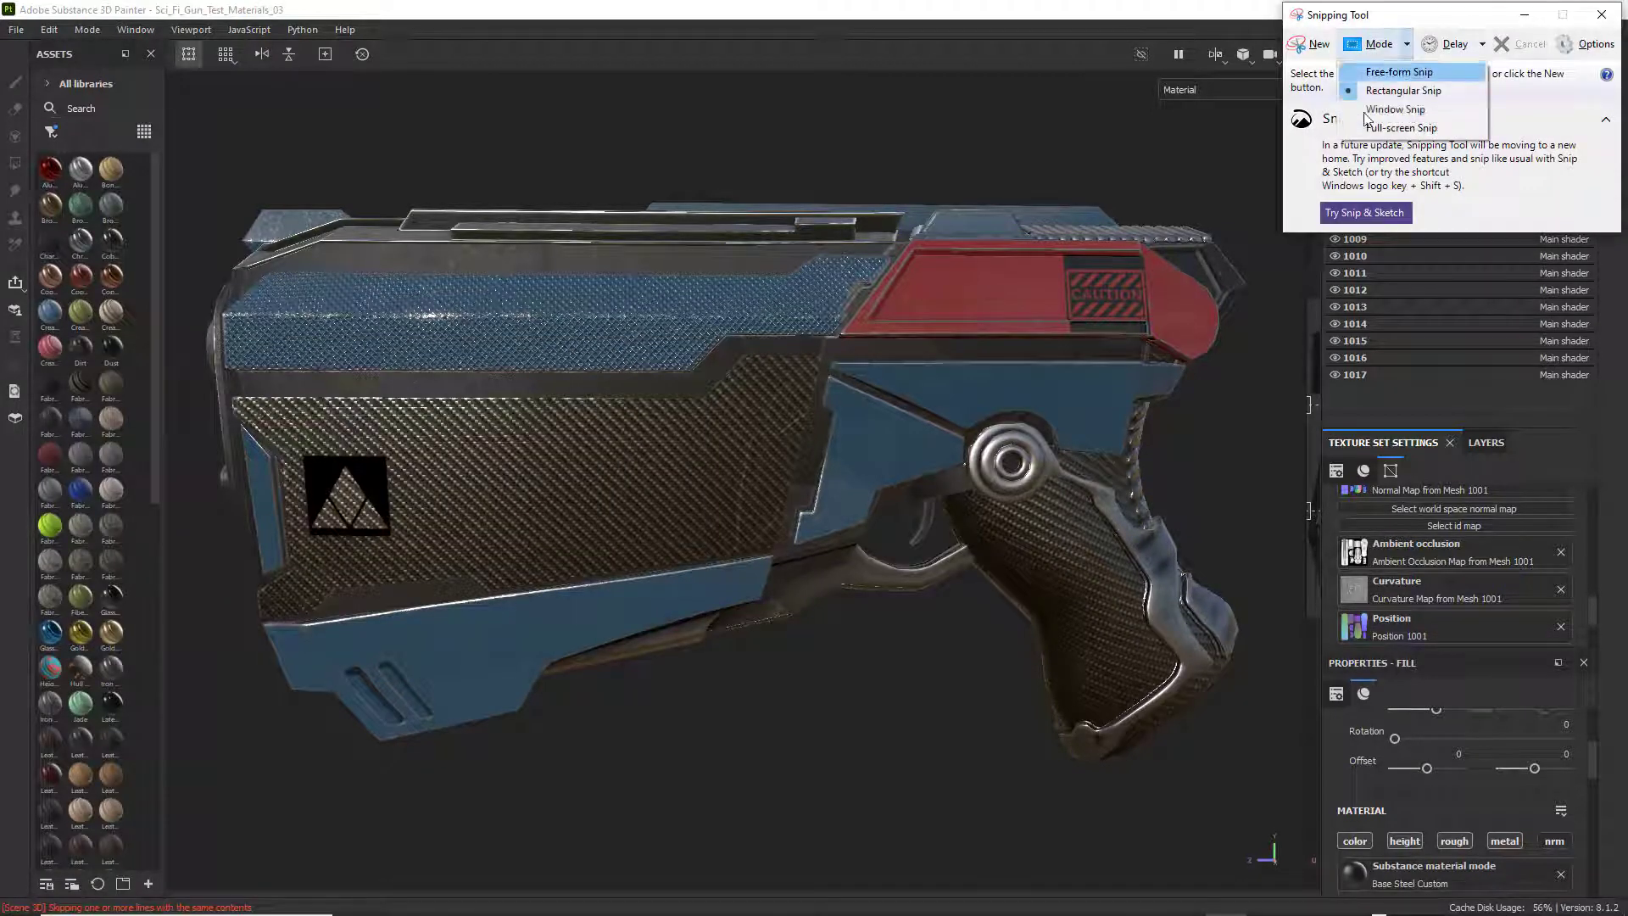
left_click(1400, 86)
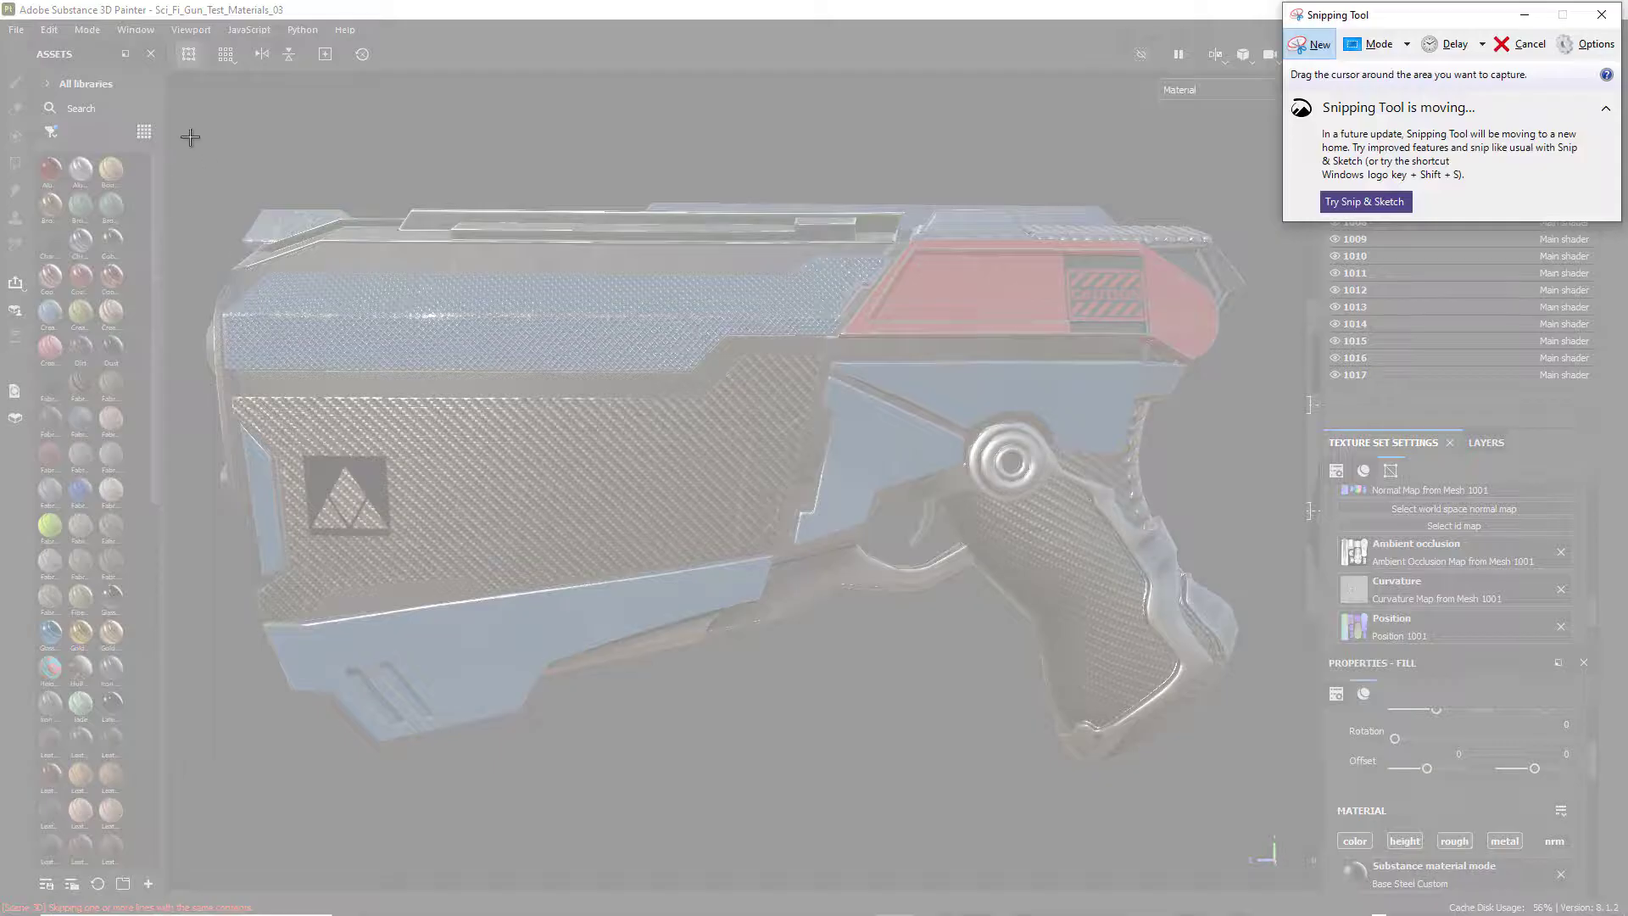
left_click_drag(166, 114, 1280, 823)
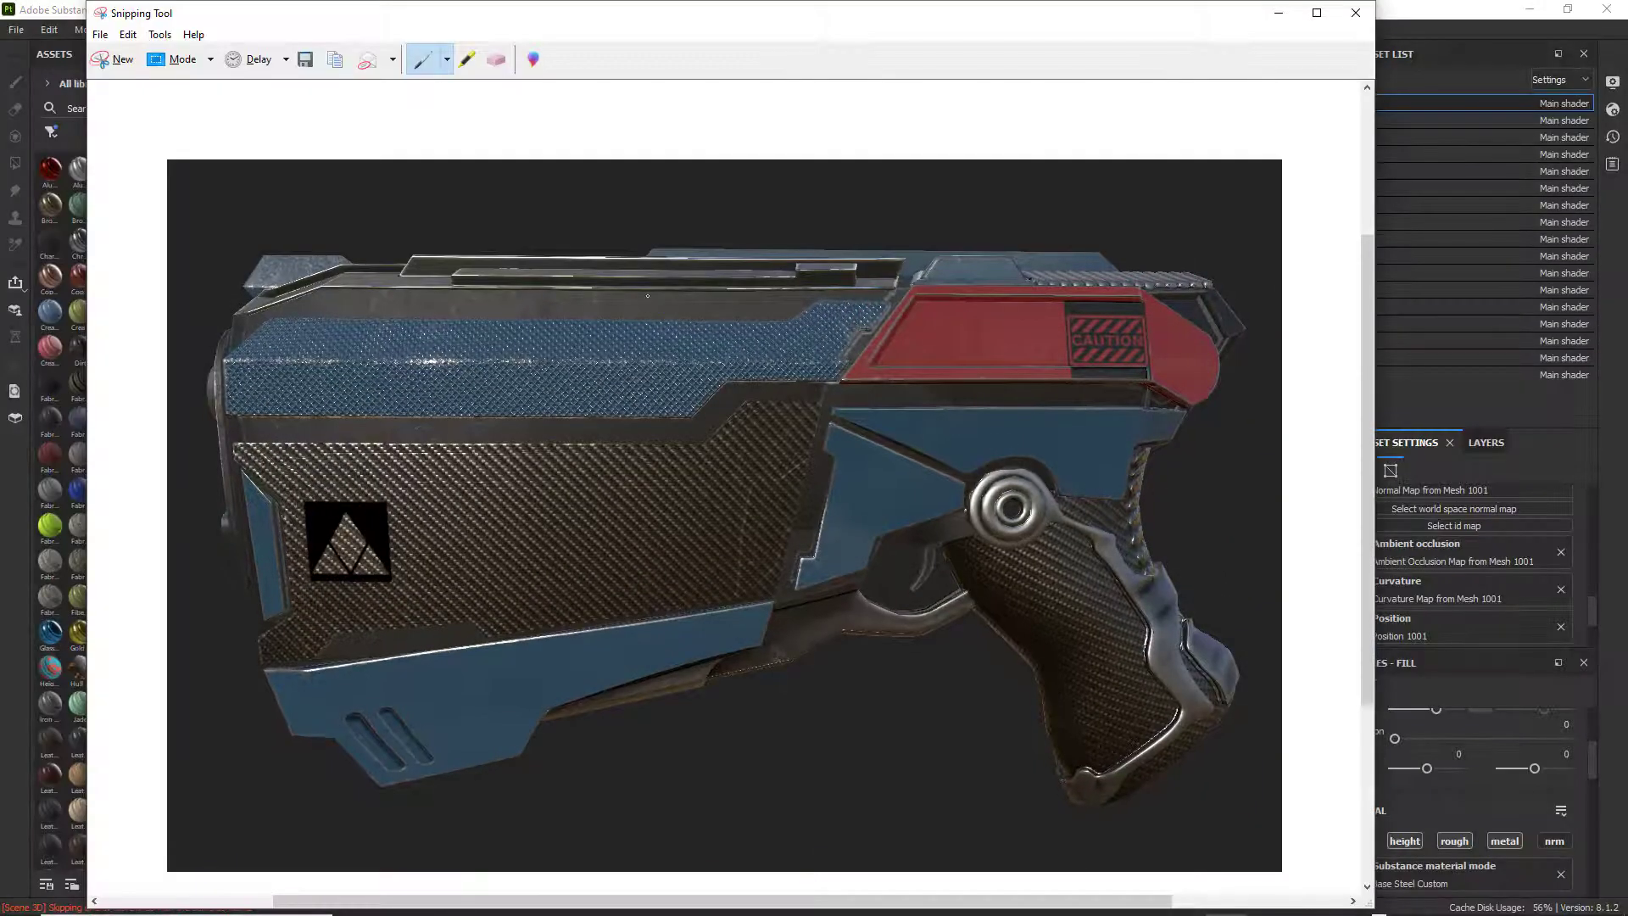
Save the side-profile snip as a Desktop JPEG, reusing the first capture's name with the number 03, and close Snipping Tool.
left_click(100, 36)
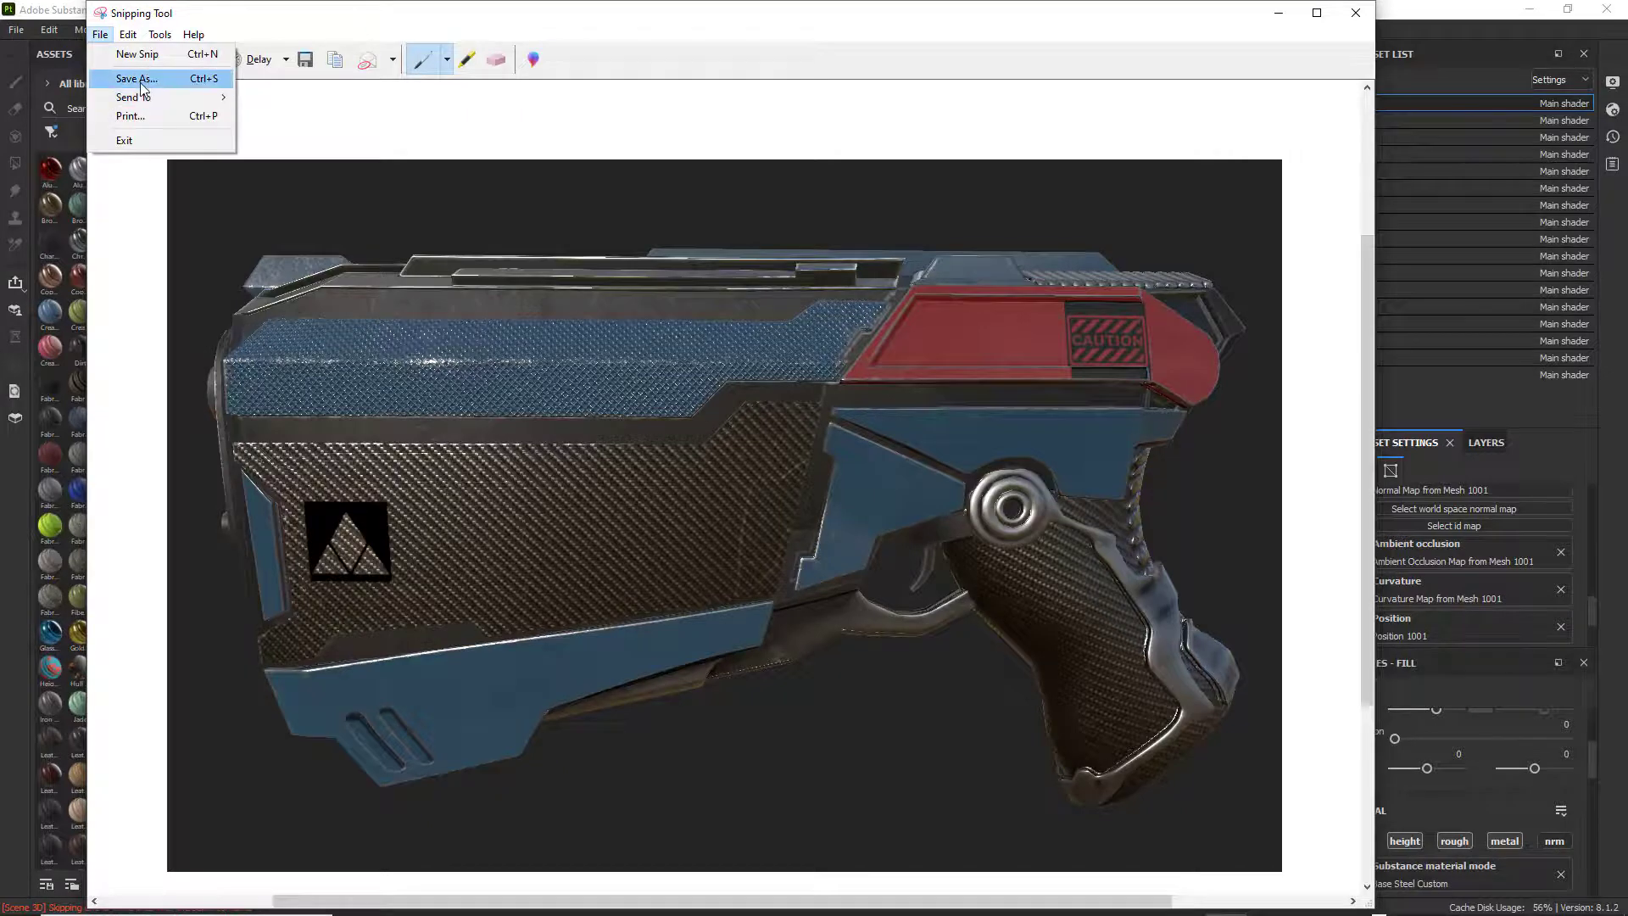
left_click(136, 74)
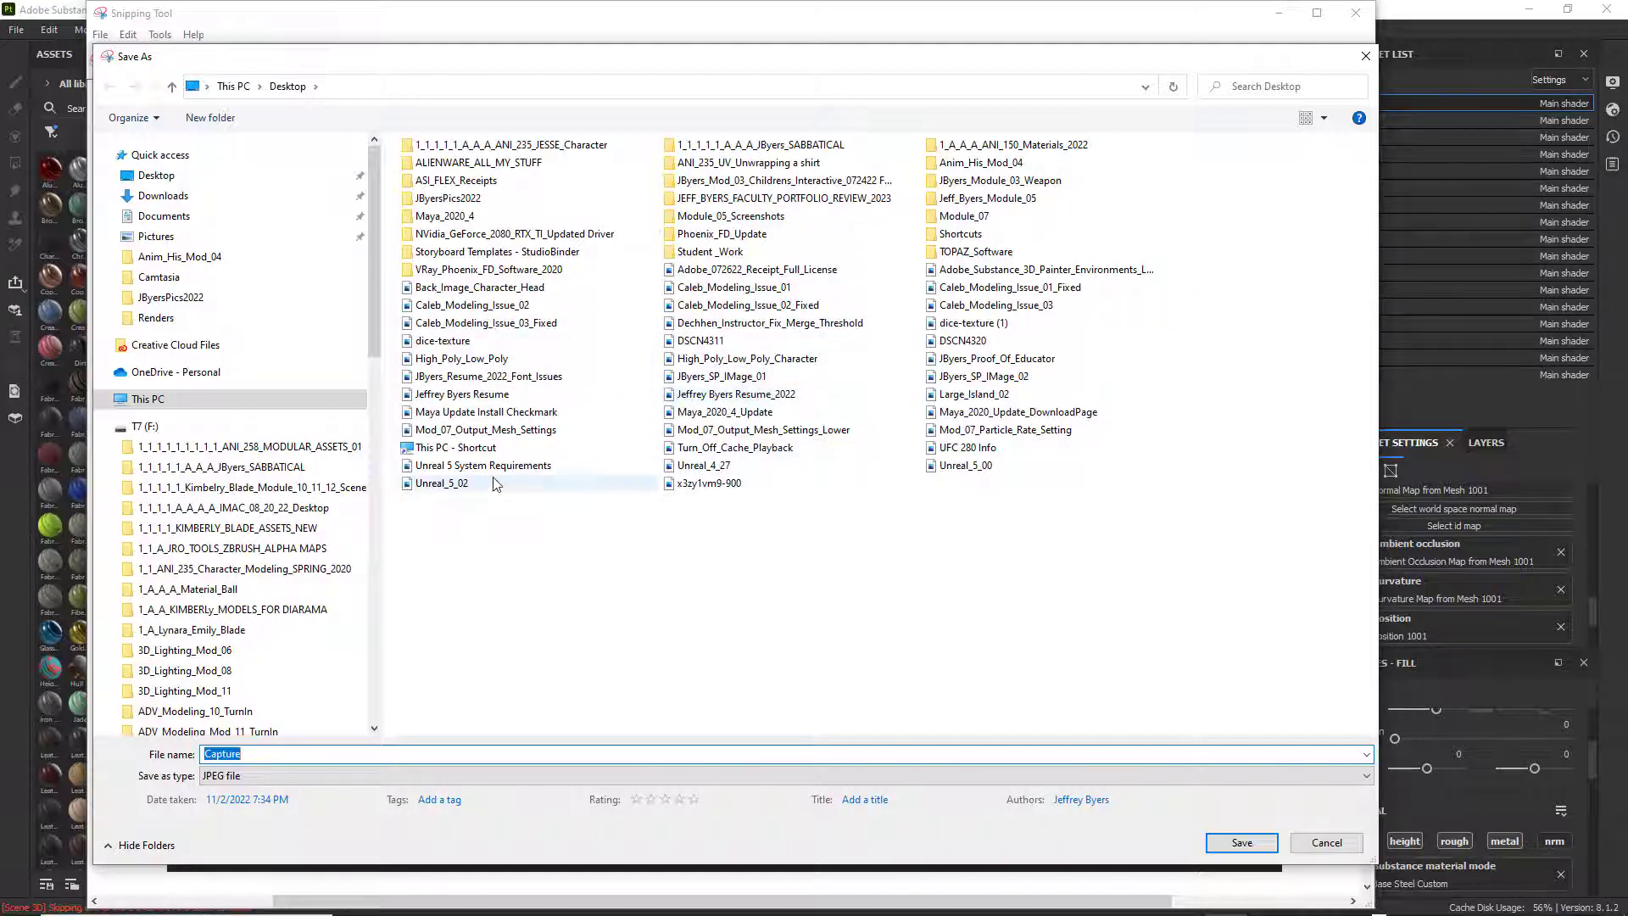
left_click(737, 382)
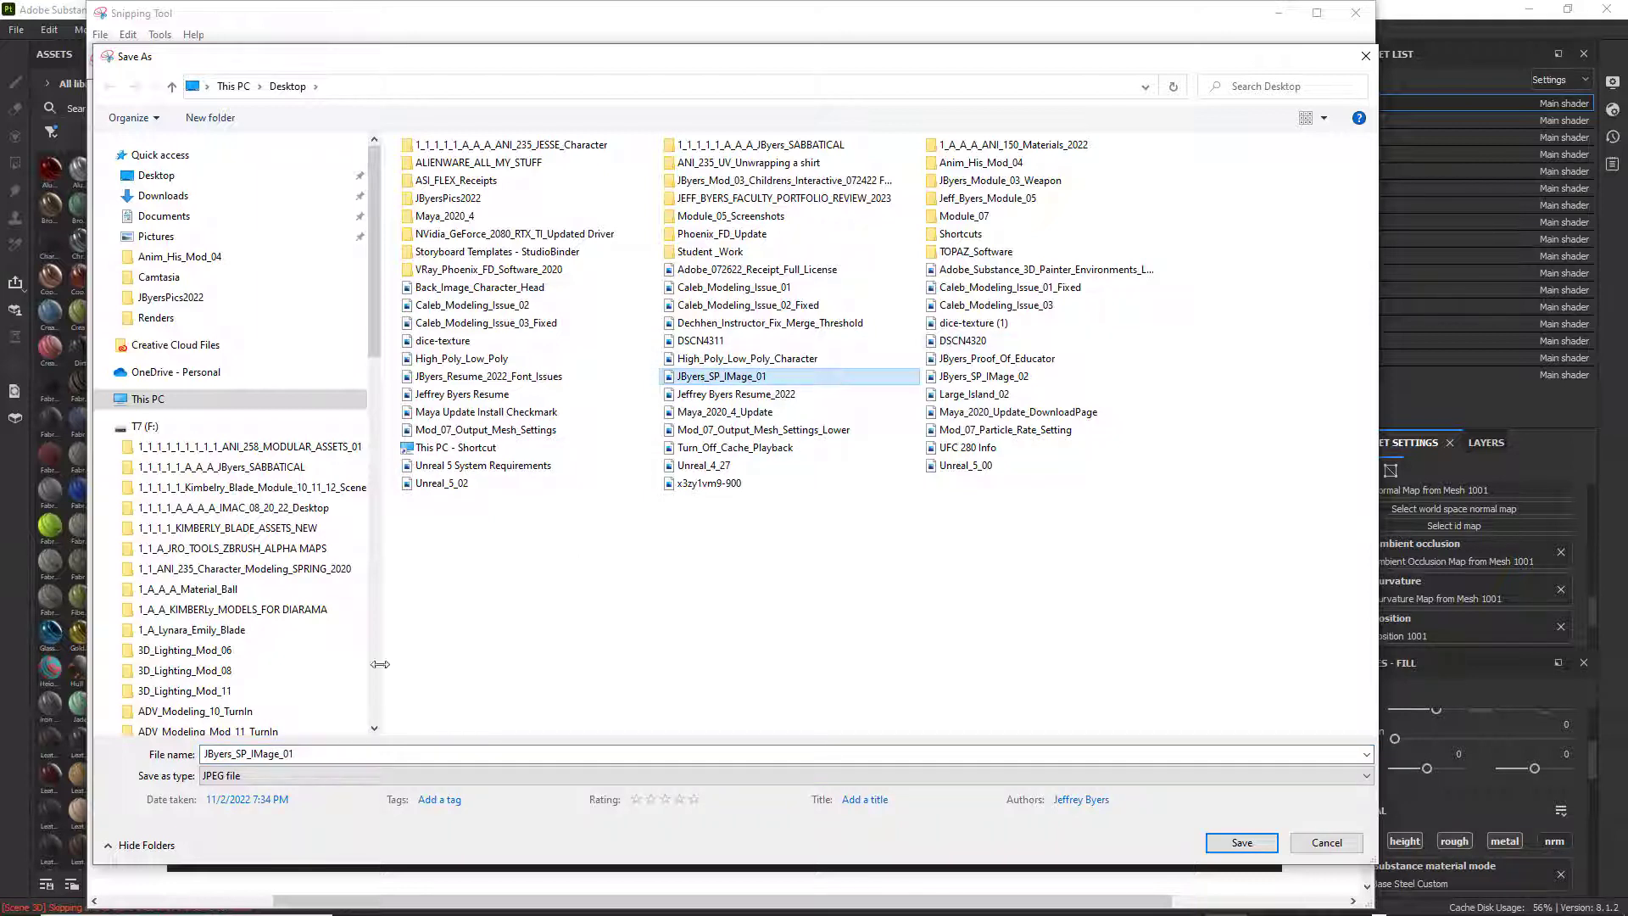
double_click(301, 751)
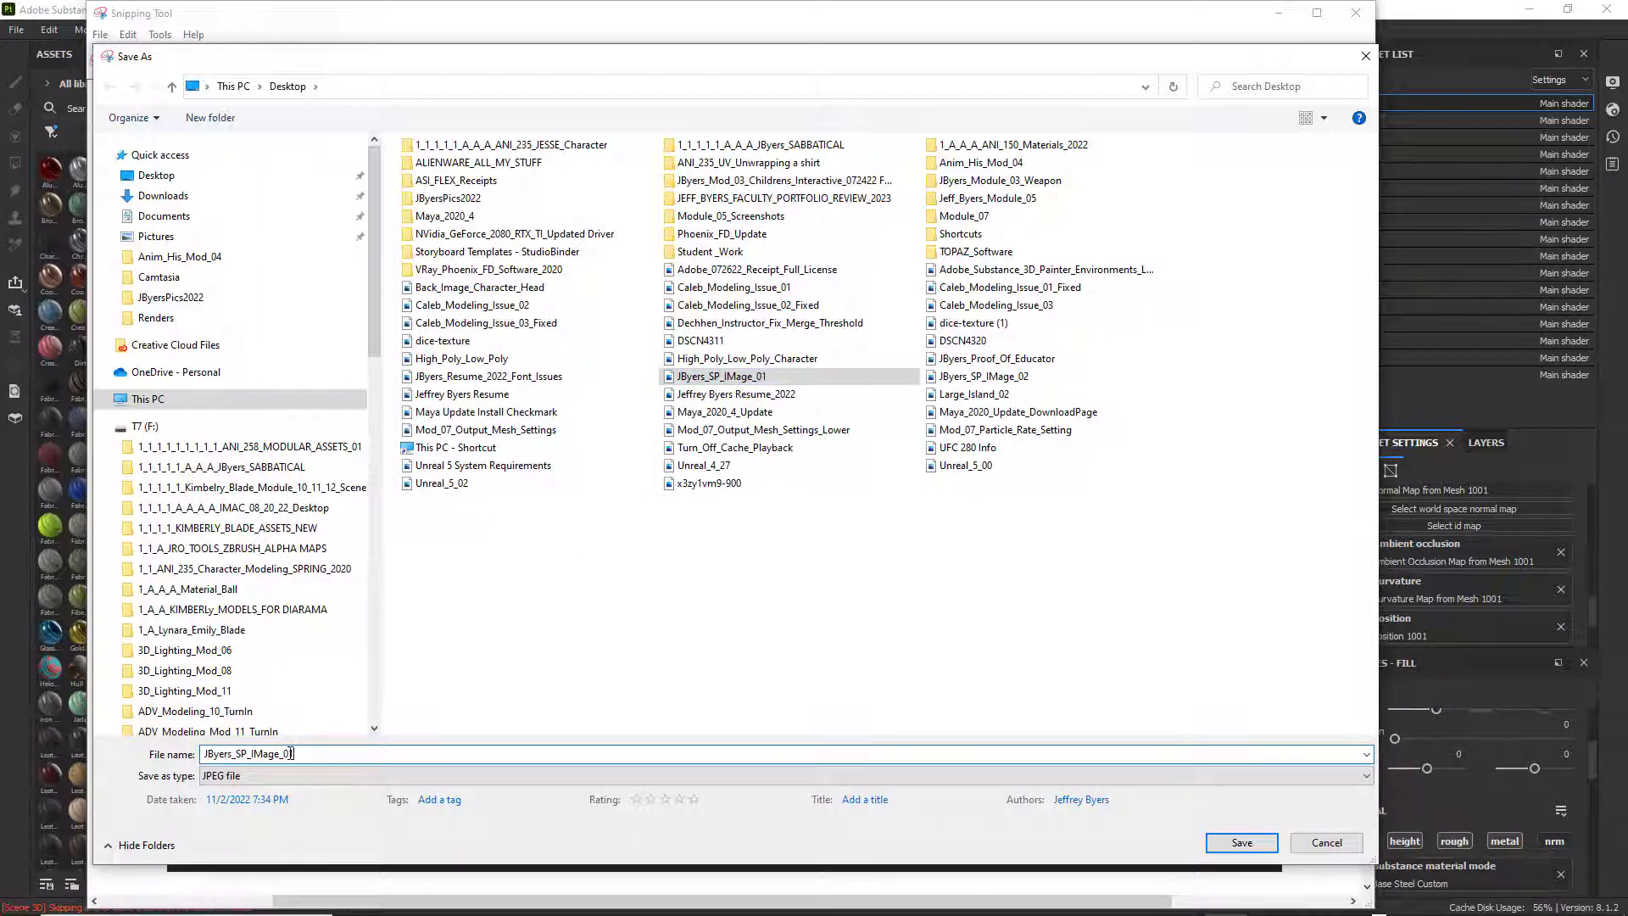
type("3")
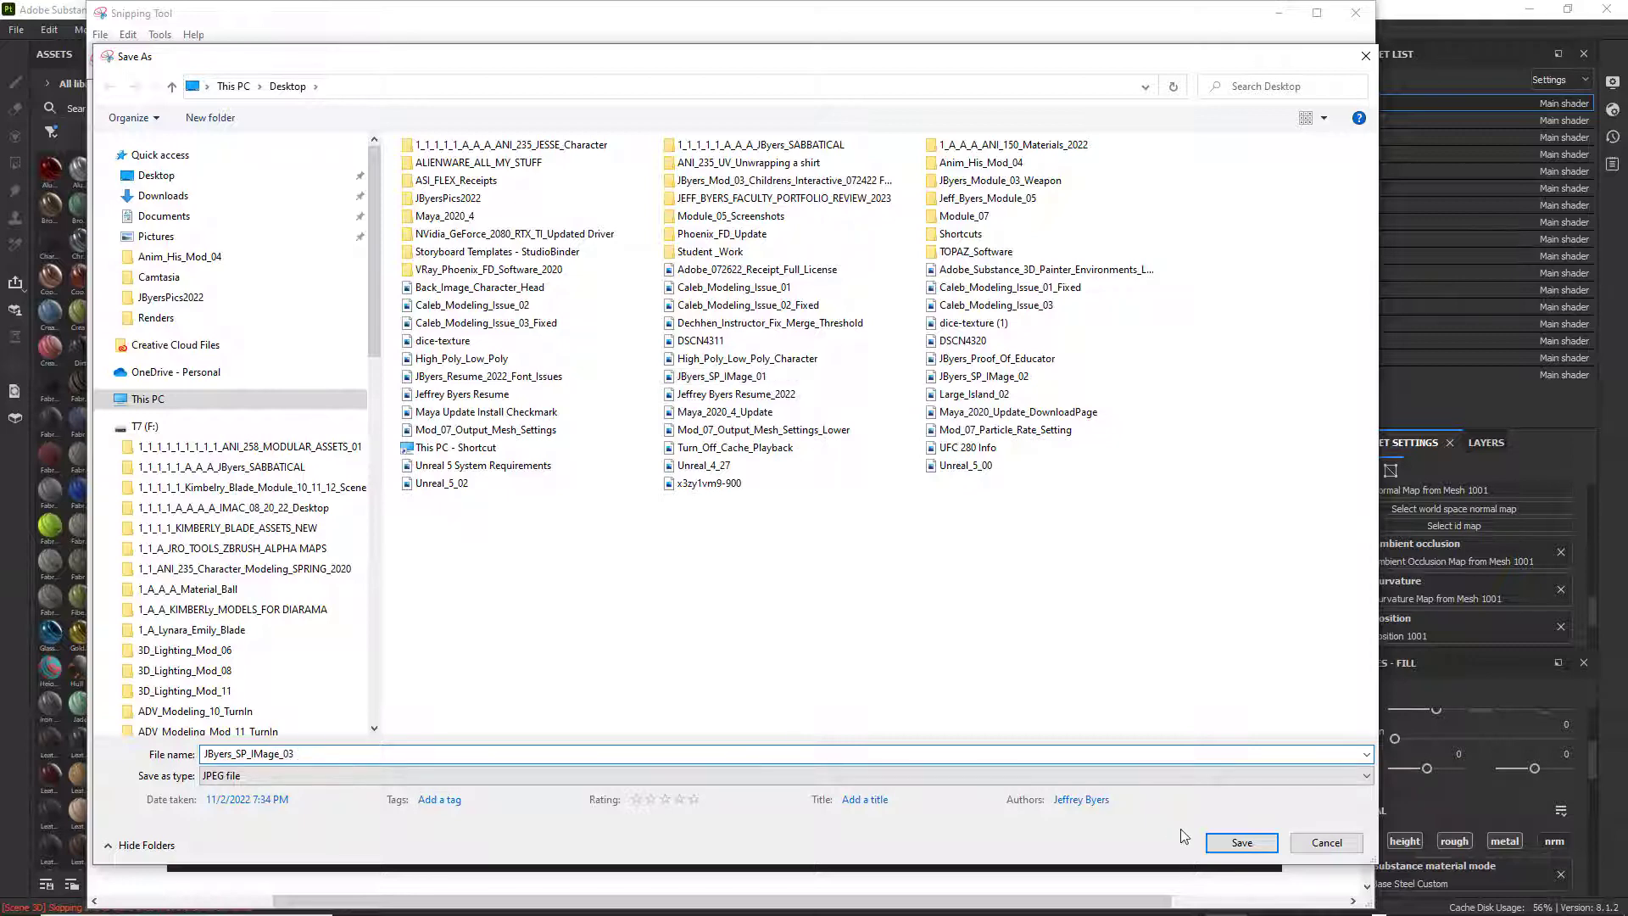
left_click(1241, 843)
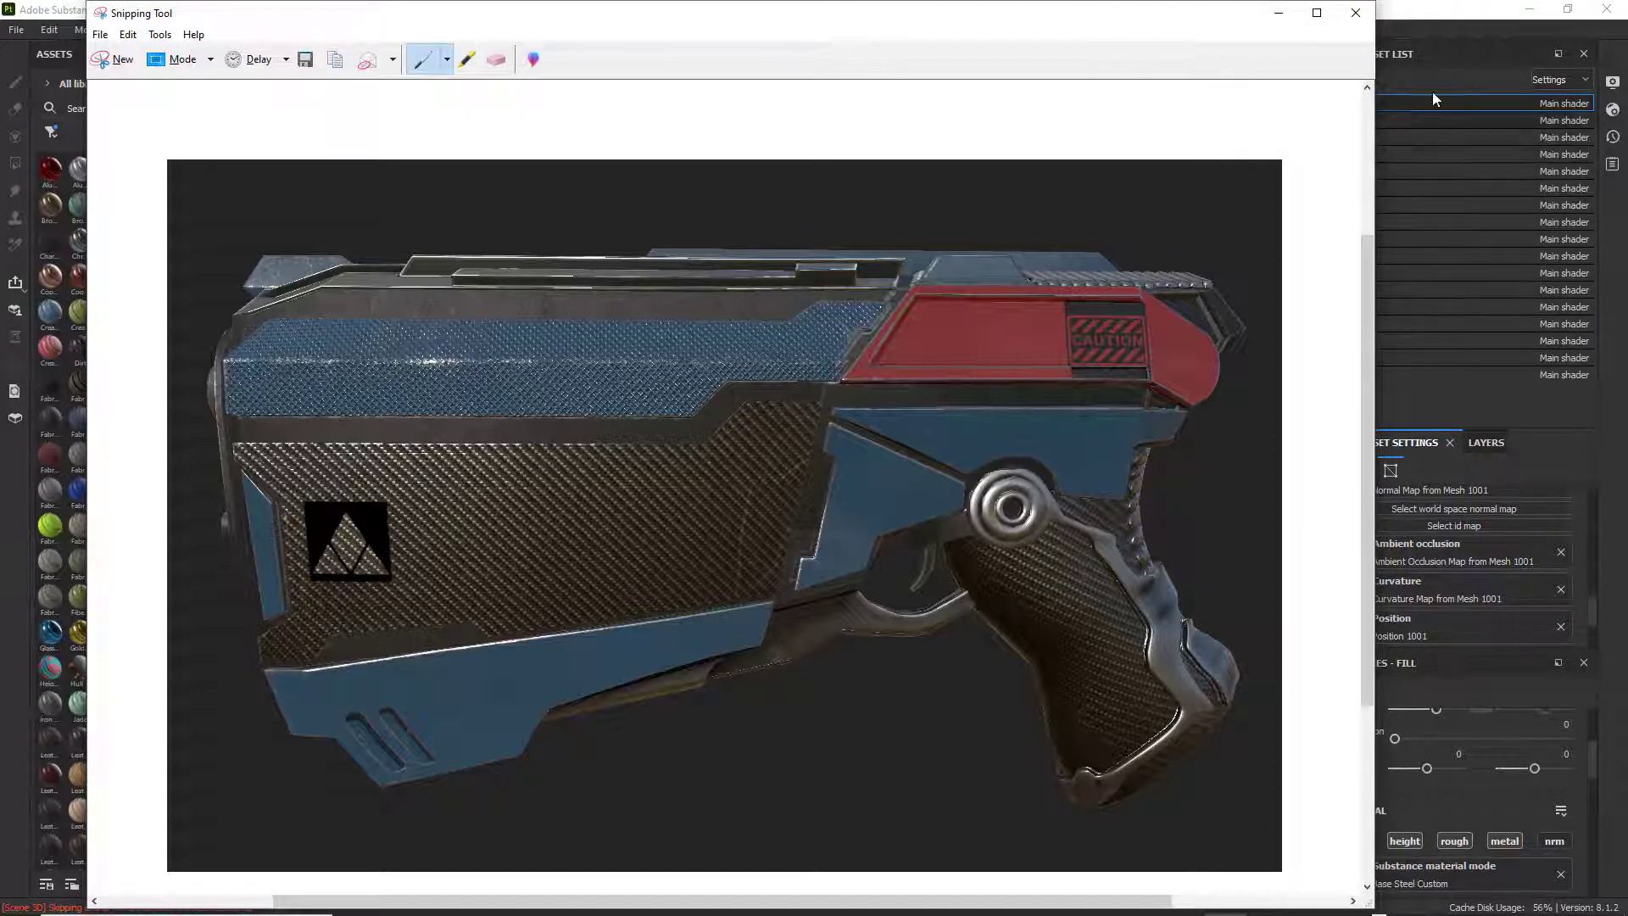
left_click(1279, 12)
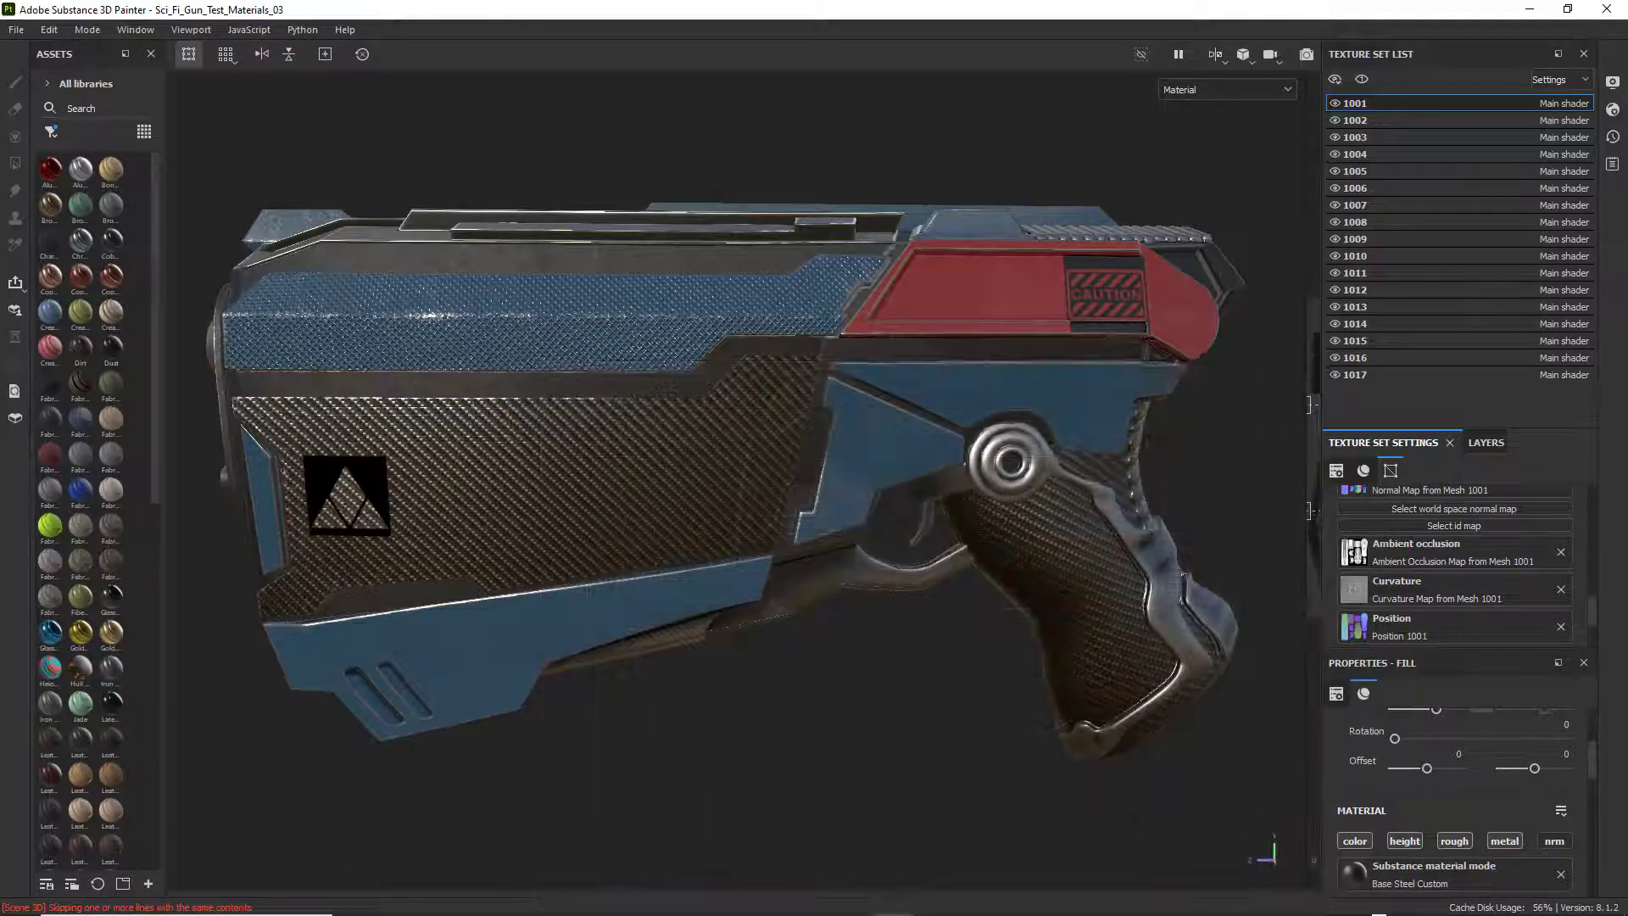
left_click(1226, 912)
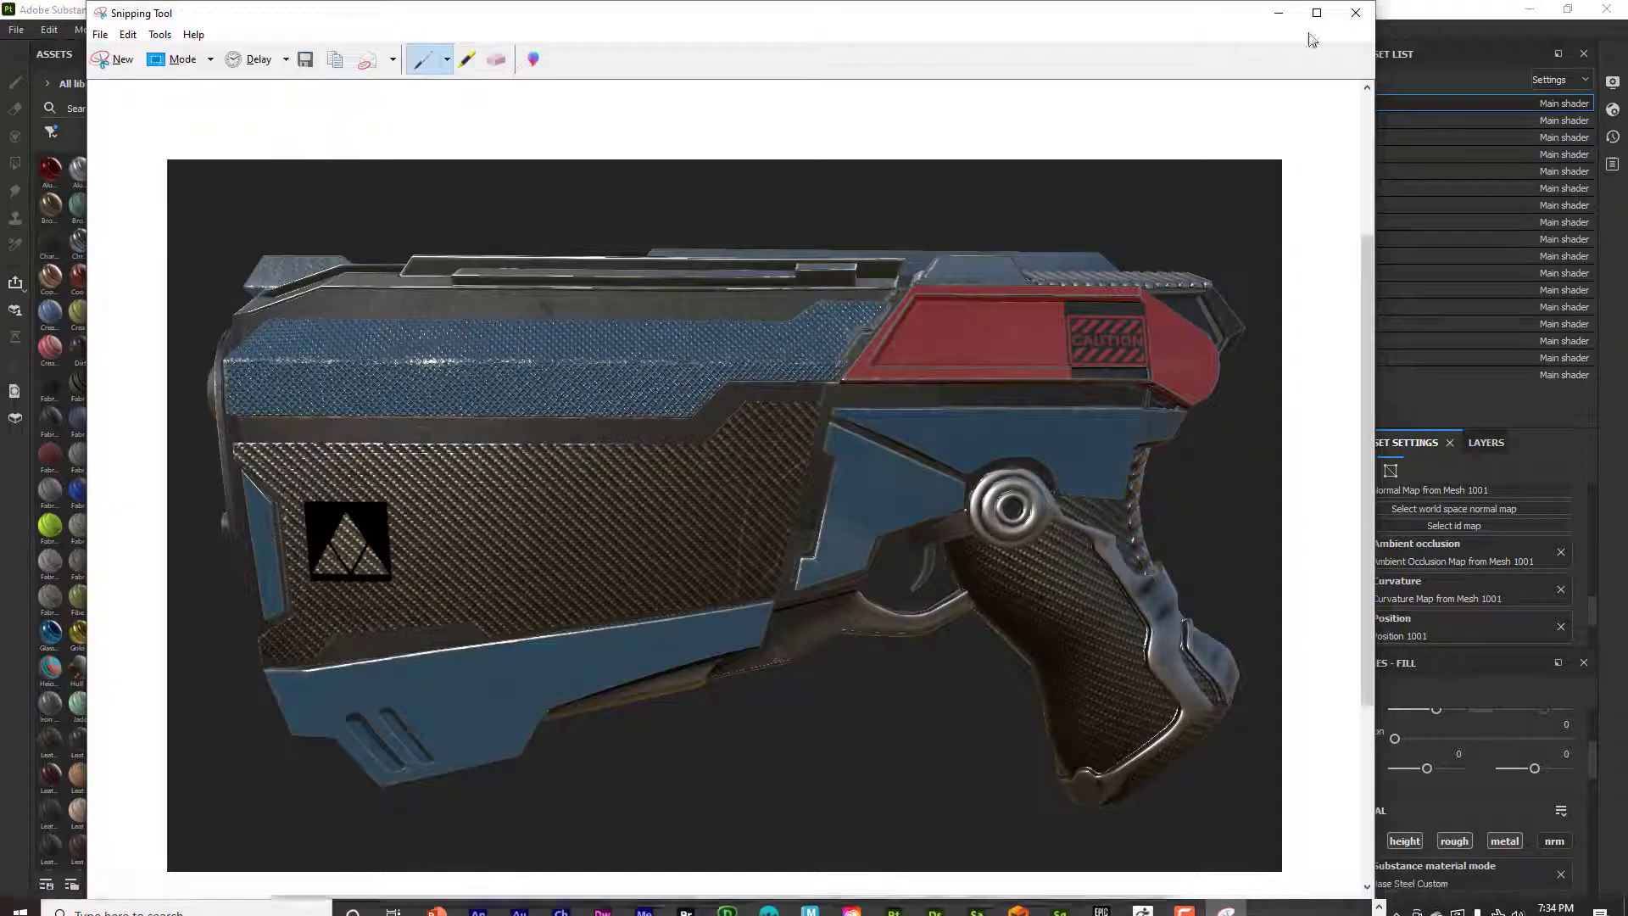
left_click(1356, 13)
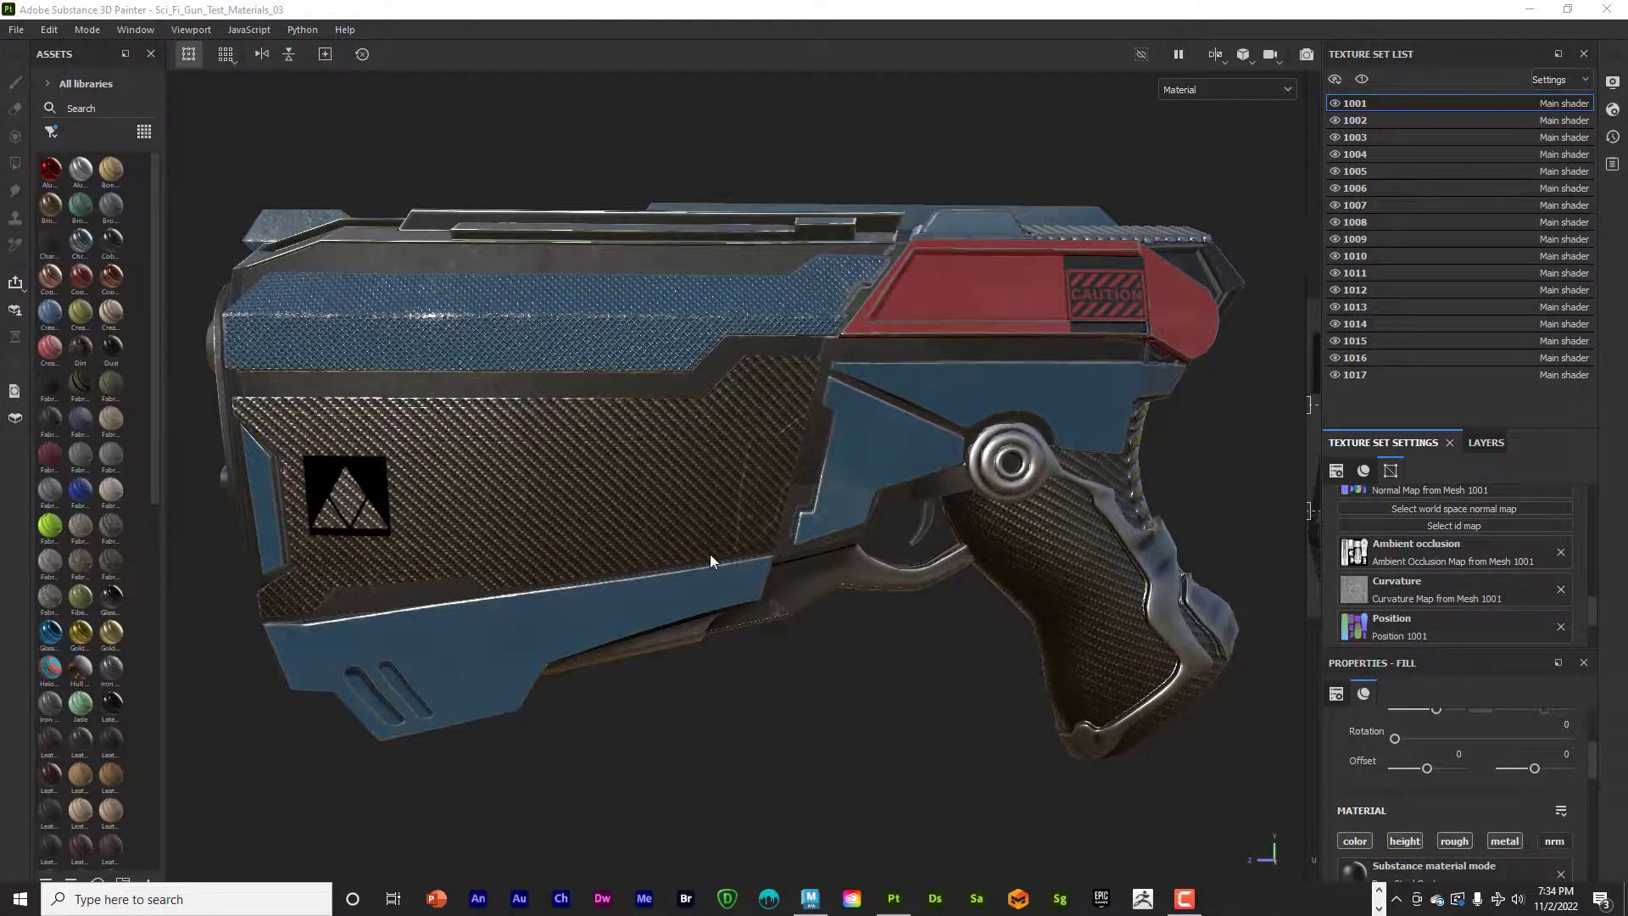
Save the project under a new name on the Desktop as an .spp file, using the author's name followed by _SP_Weapon_TX.
left_click_drag(710, 553, 998, 458, "alt")
scroll(950, 522, "up", 3)
left_click_drag(416, 203, 339, 223, "alt")
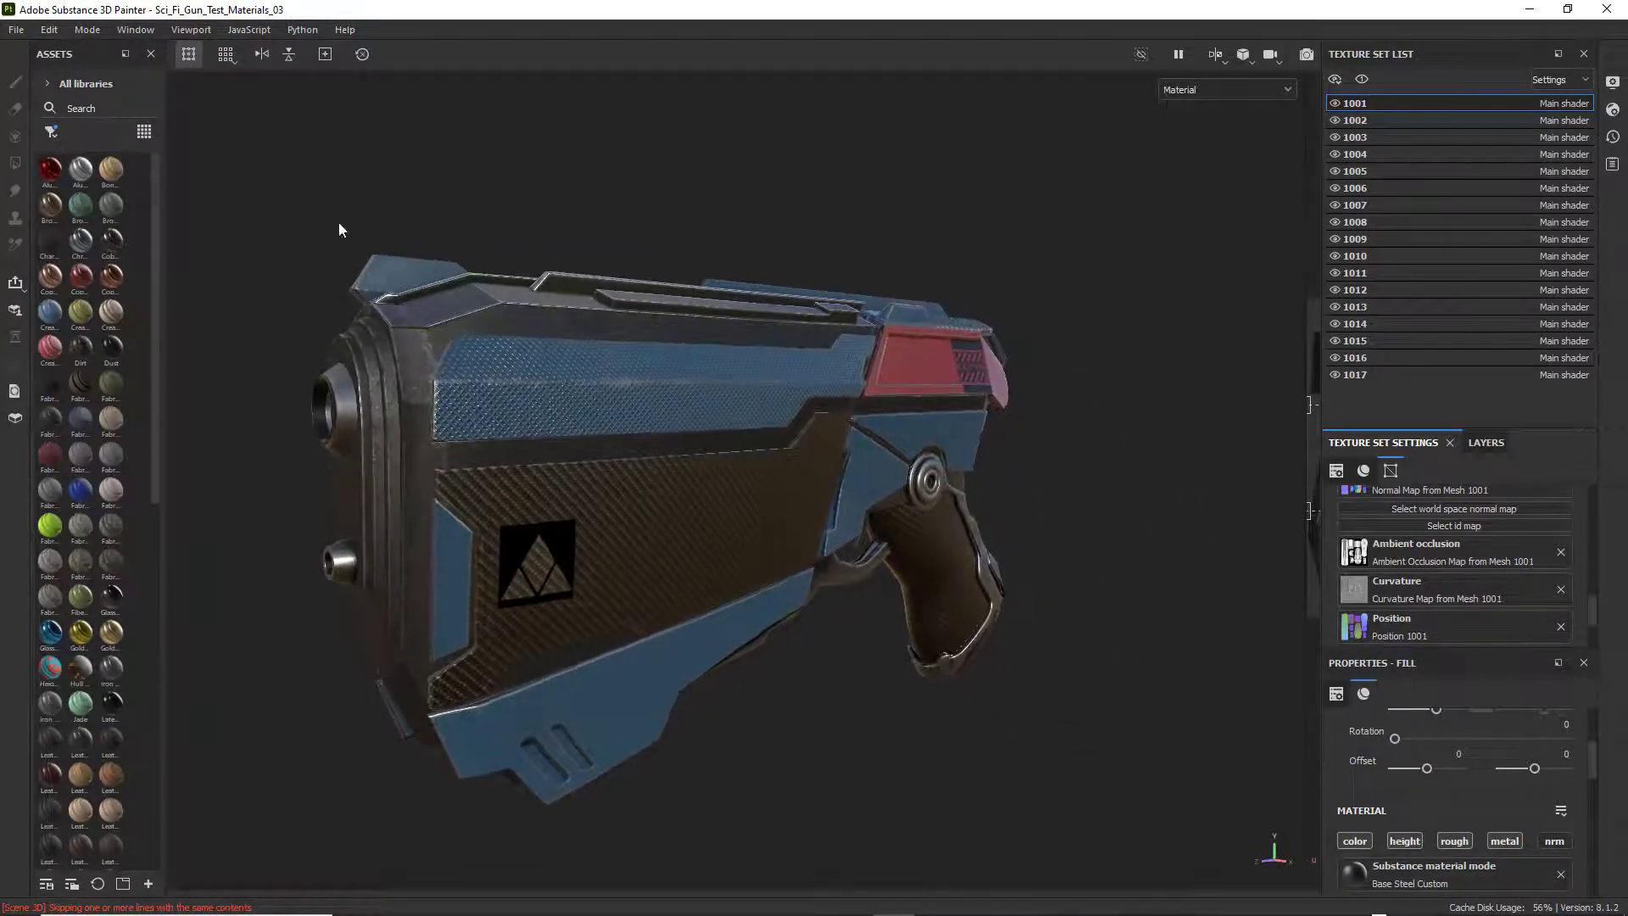
left_click(16, 29)
left_click(54, 199)
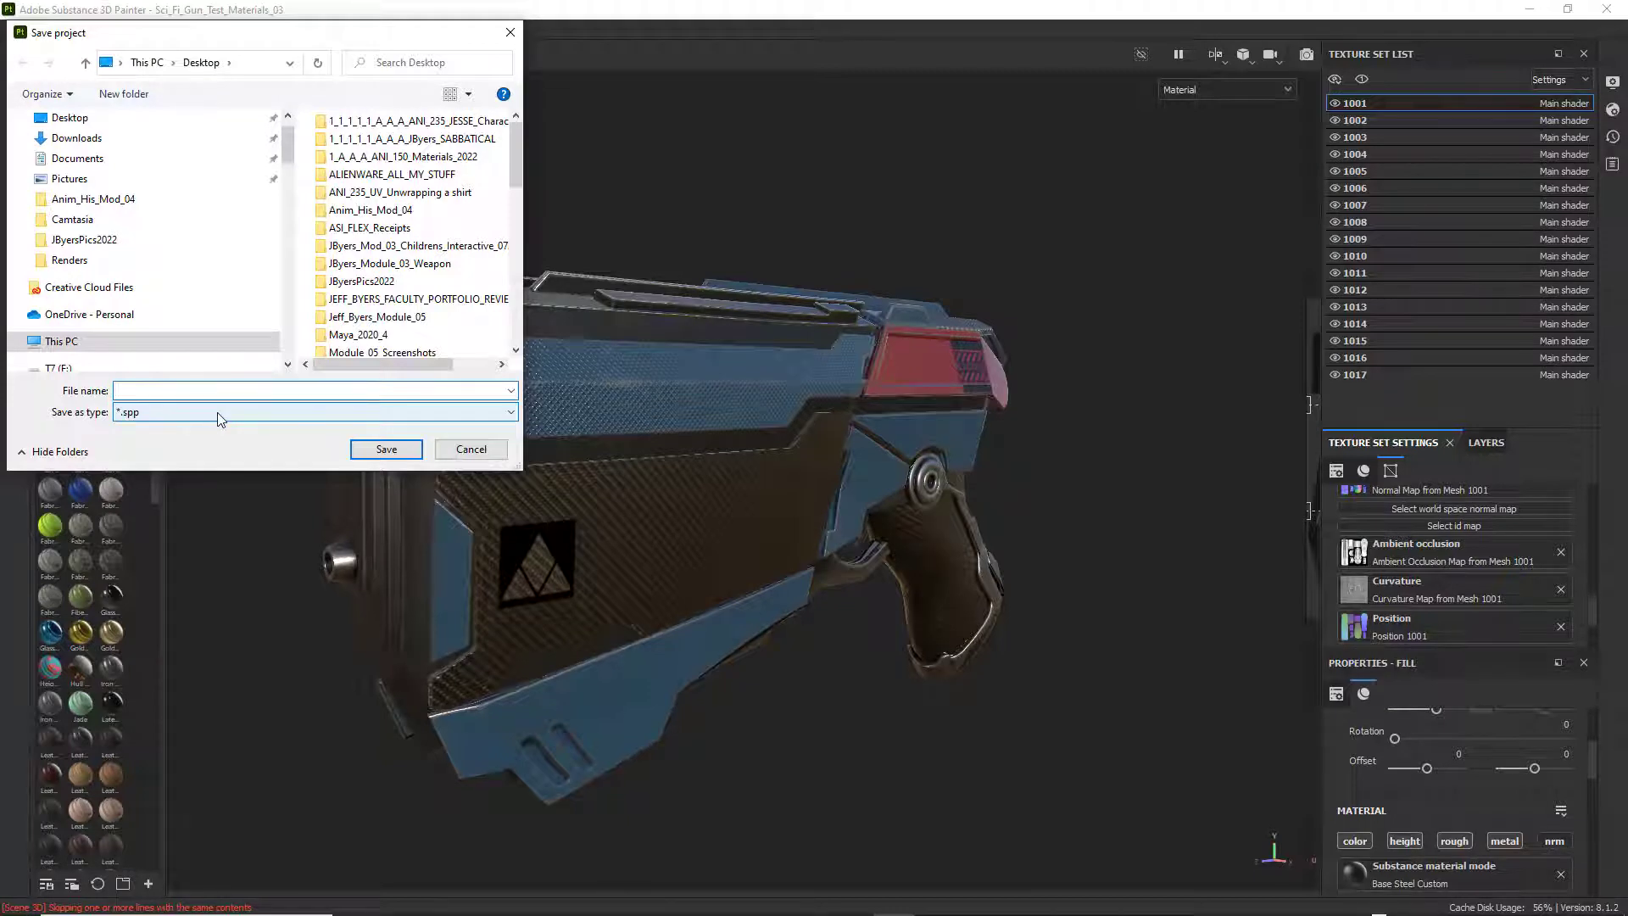
type("Jbyers")
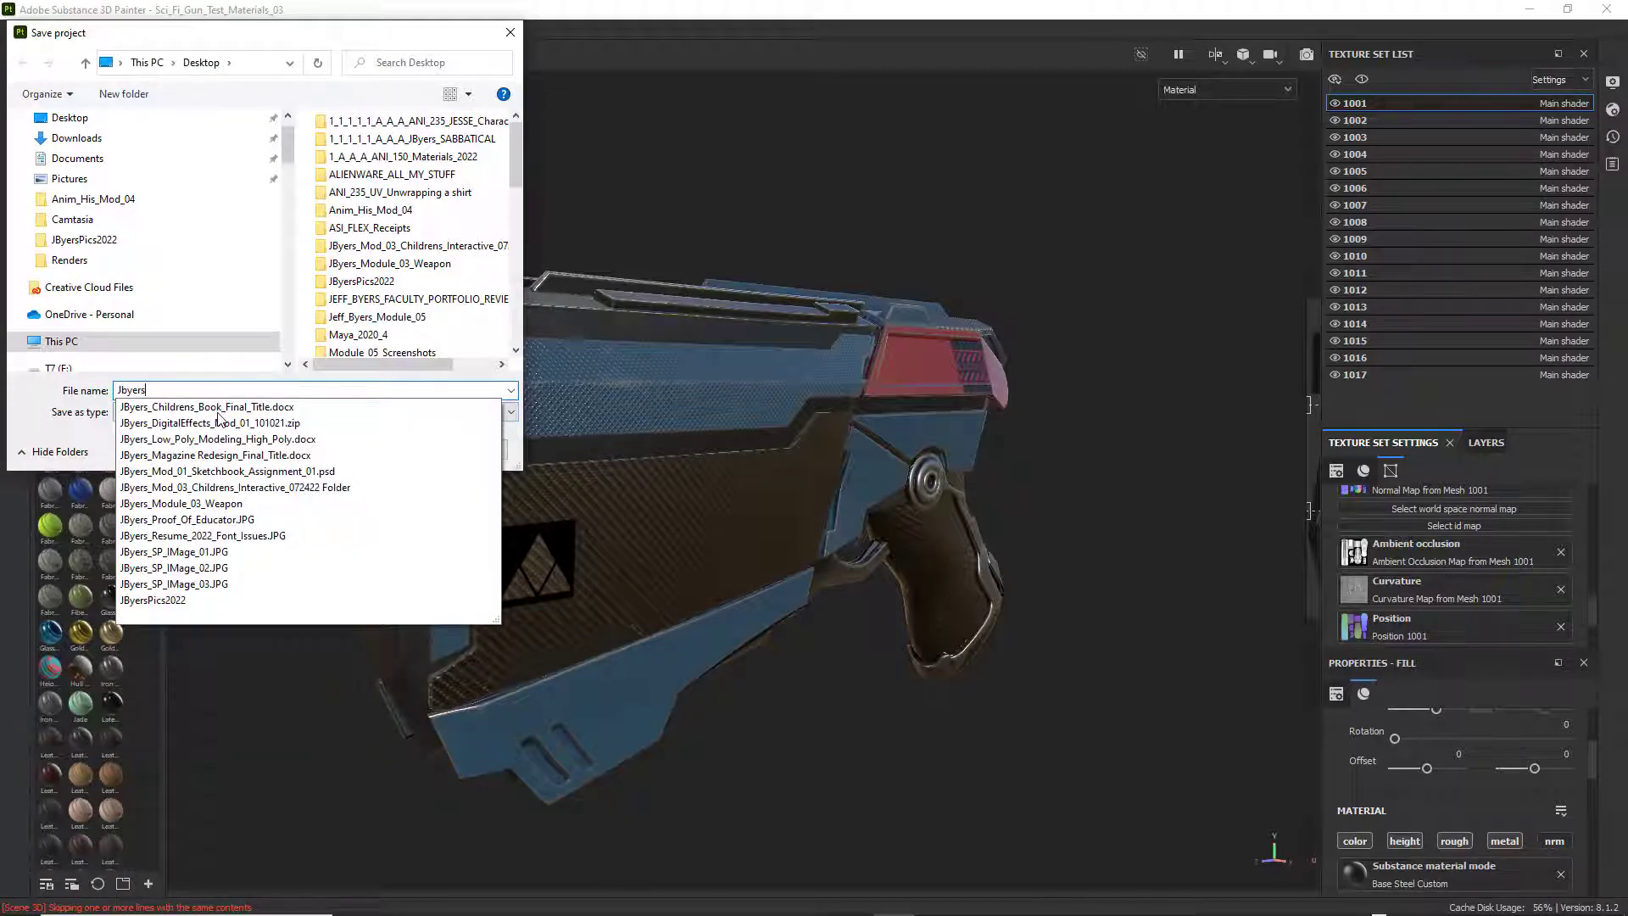
type("_")
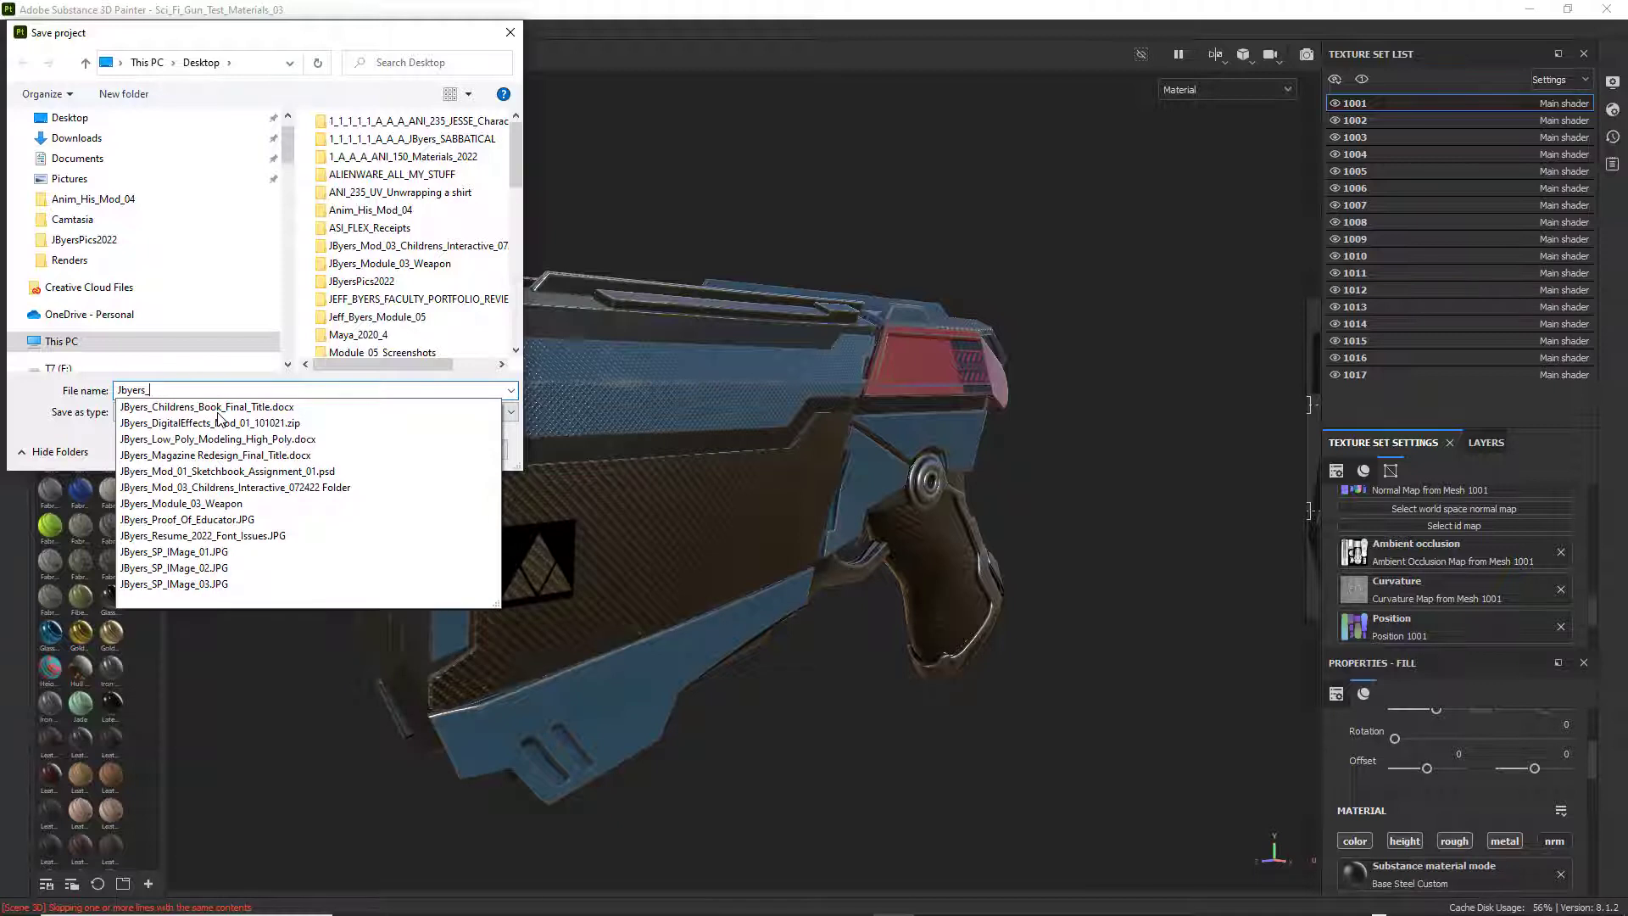
type("SP")
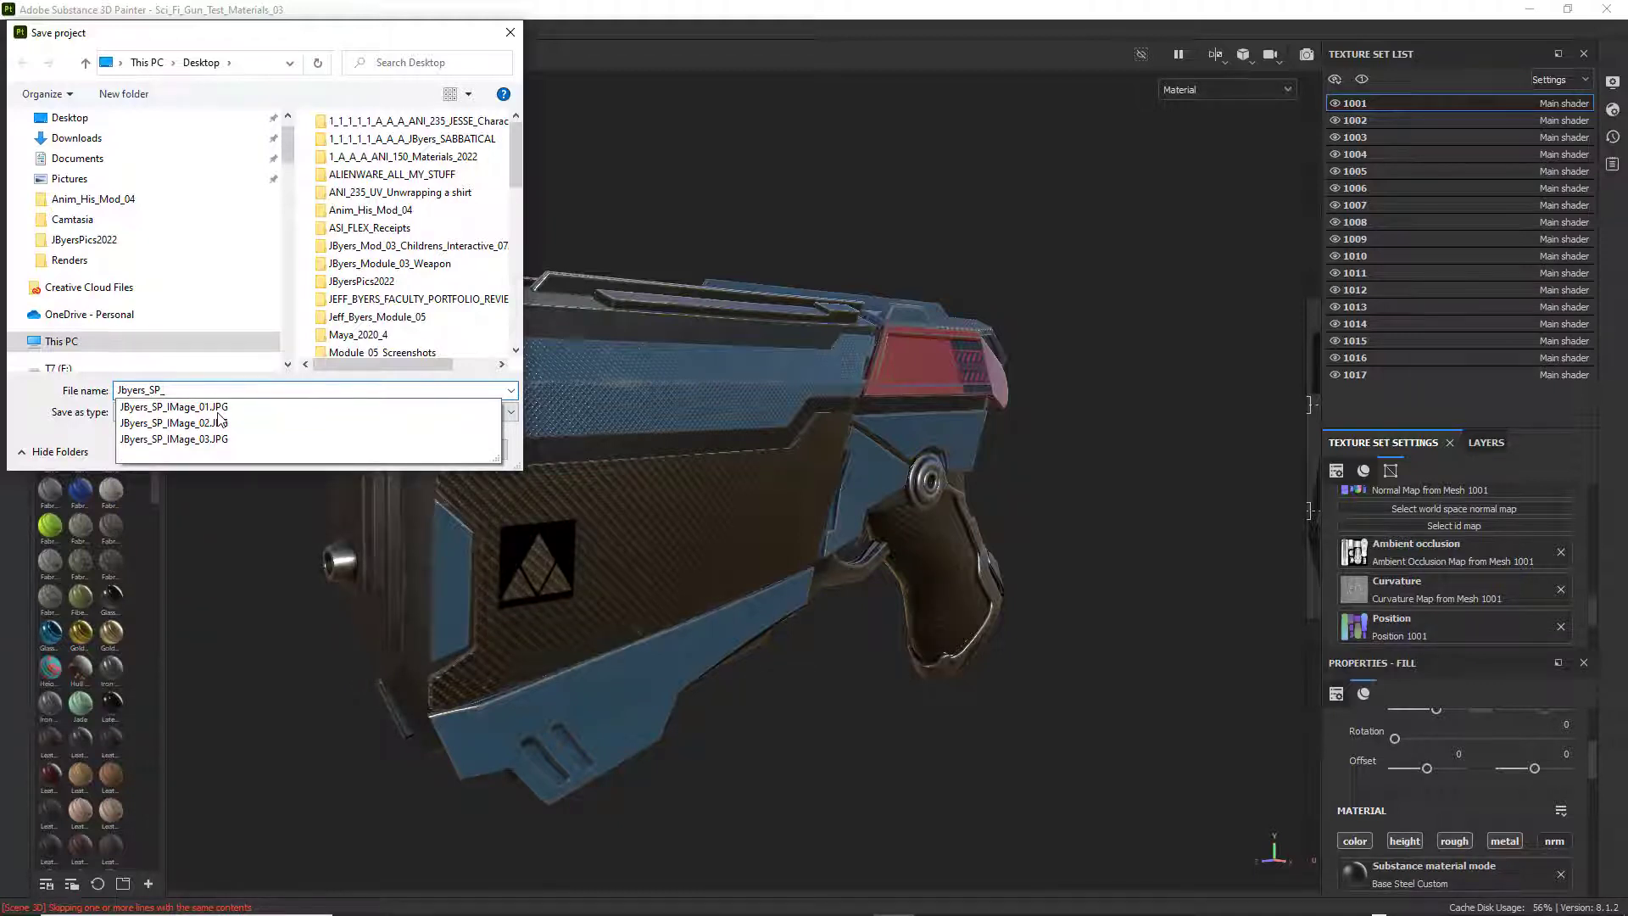
type("_Wea")
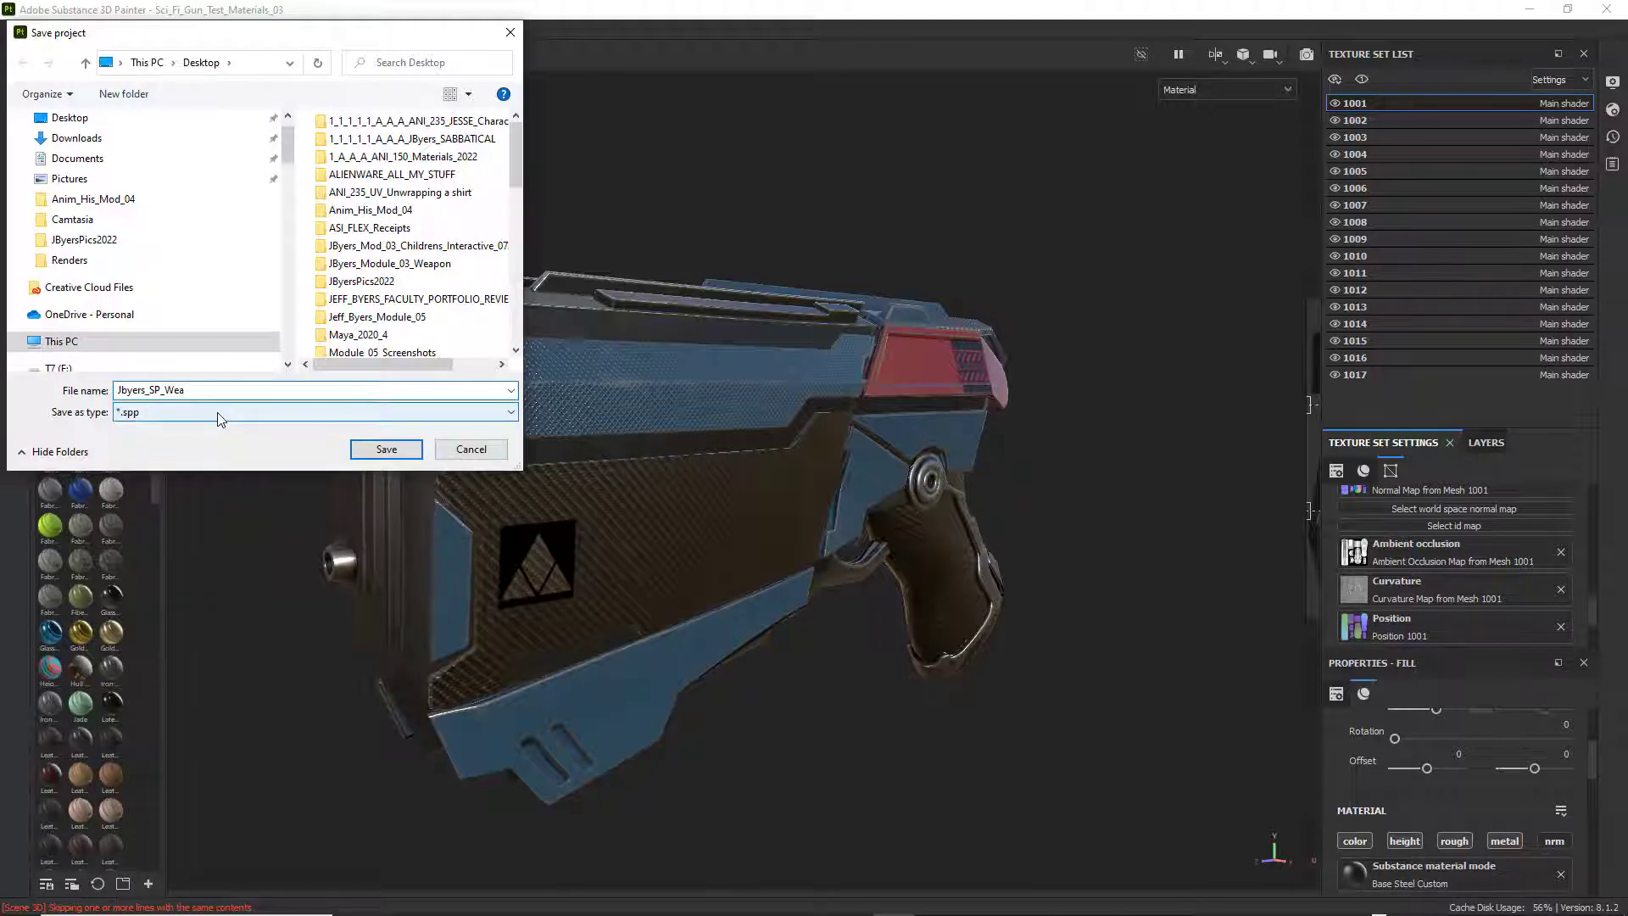
type("pon_TX")
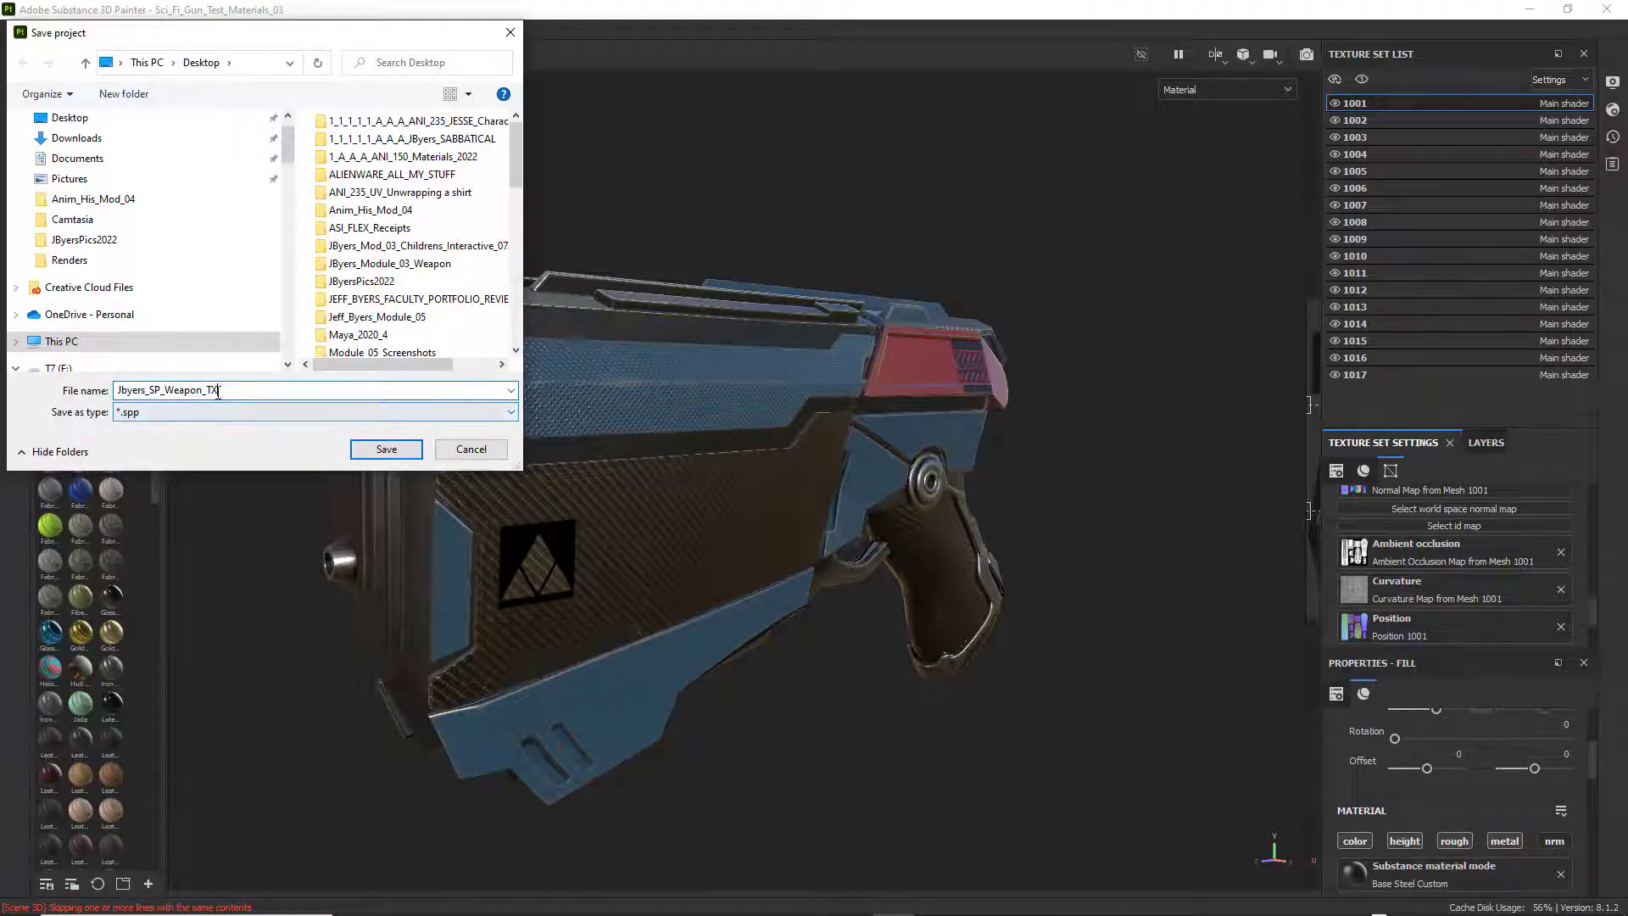
left_click(69, 117)
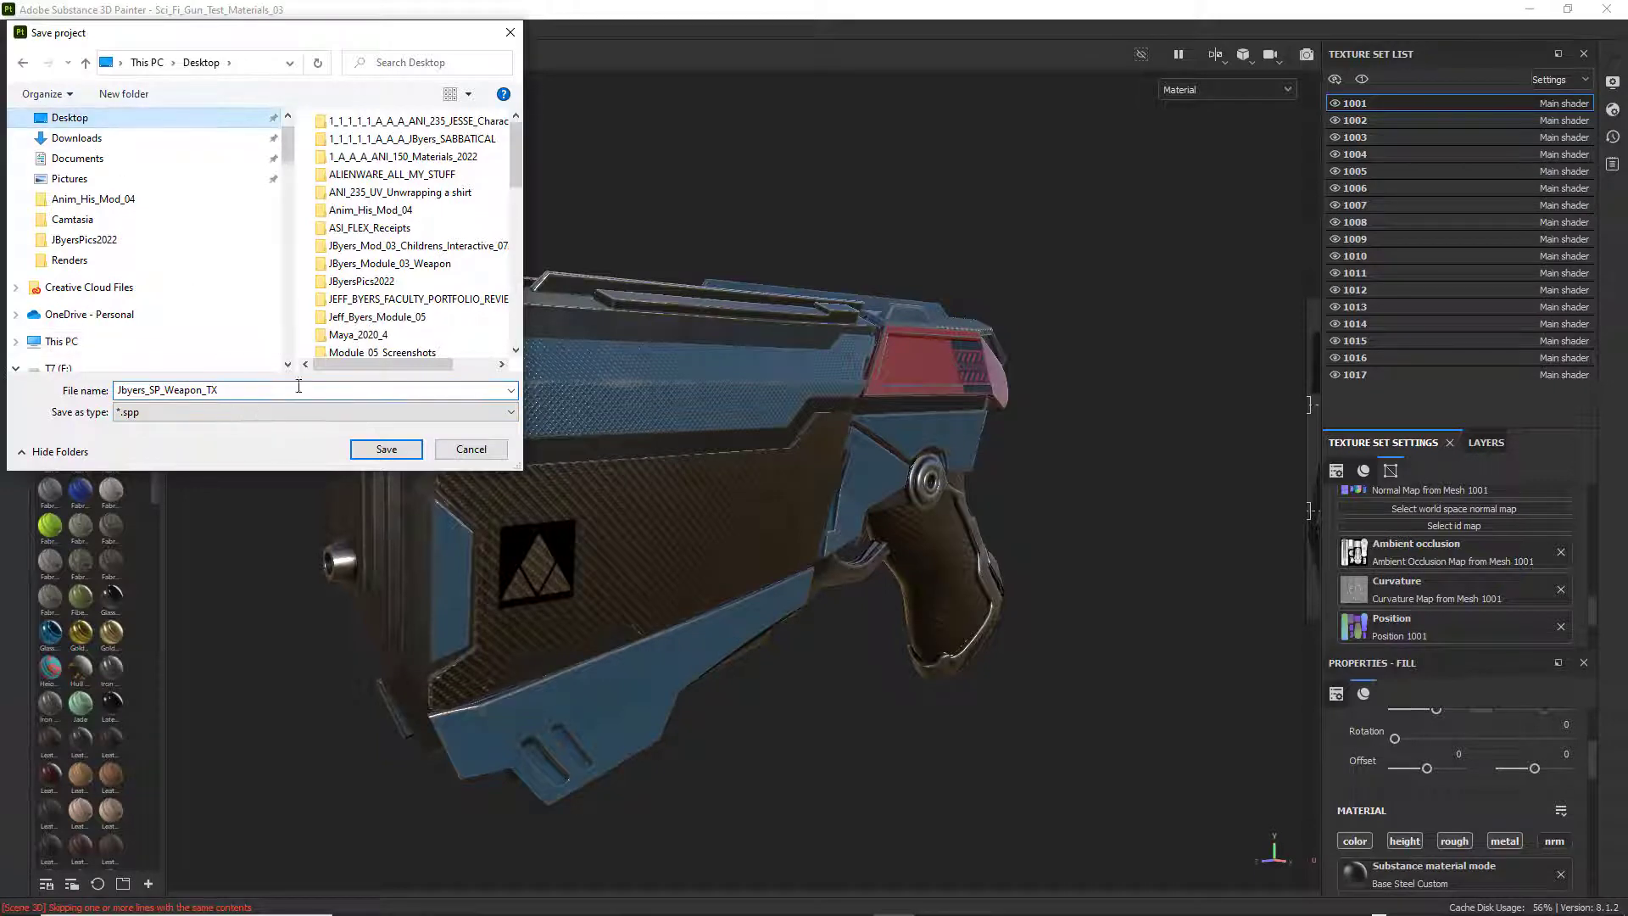
left_click(386, 448)
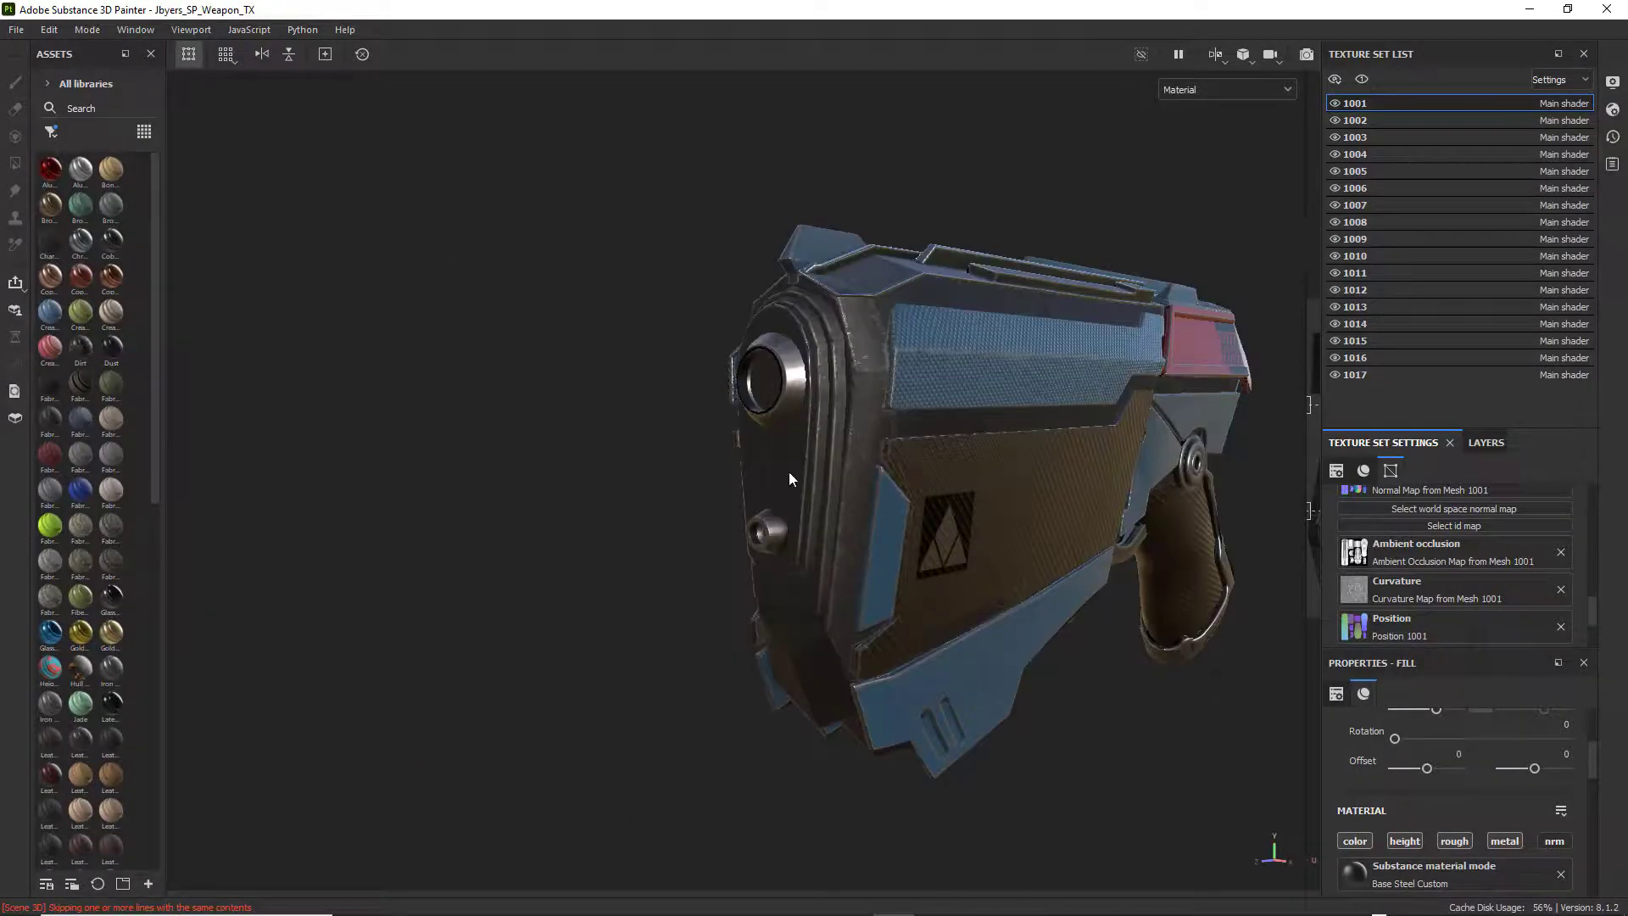
Examine the weapon's muzzle, side panels and top rail from front three-quarter angles at different distances.
left_click_drag(956, 476, 914, 452, "alt")
middle_click_drag(914, 451, 594, 441, "alt")
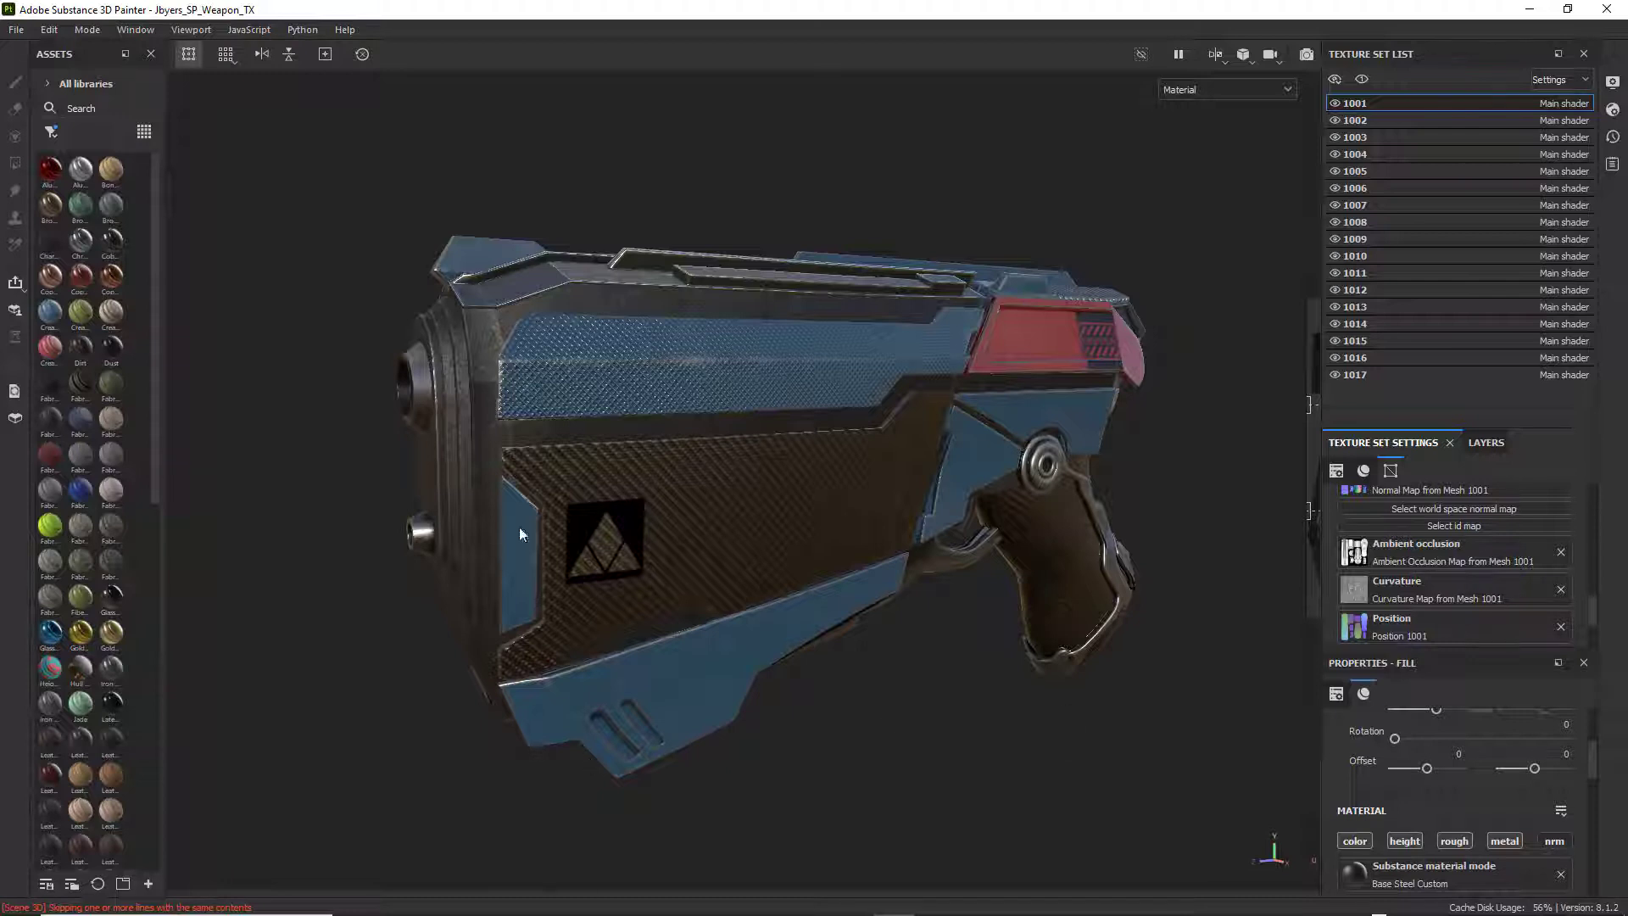
left_click_drag(1026, 294, 1053, 329, "alt")
middle_click_drag(1053, 329, 1018, 295, "alt")
right_click_drag(1018, 295, 856, 290, "alt")
left_click_drag(857, 290, 910, 292, "alt")
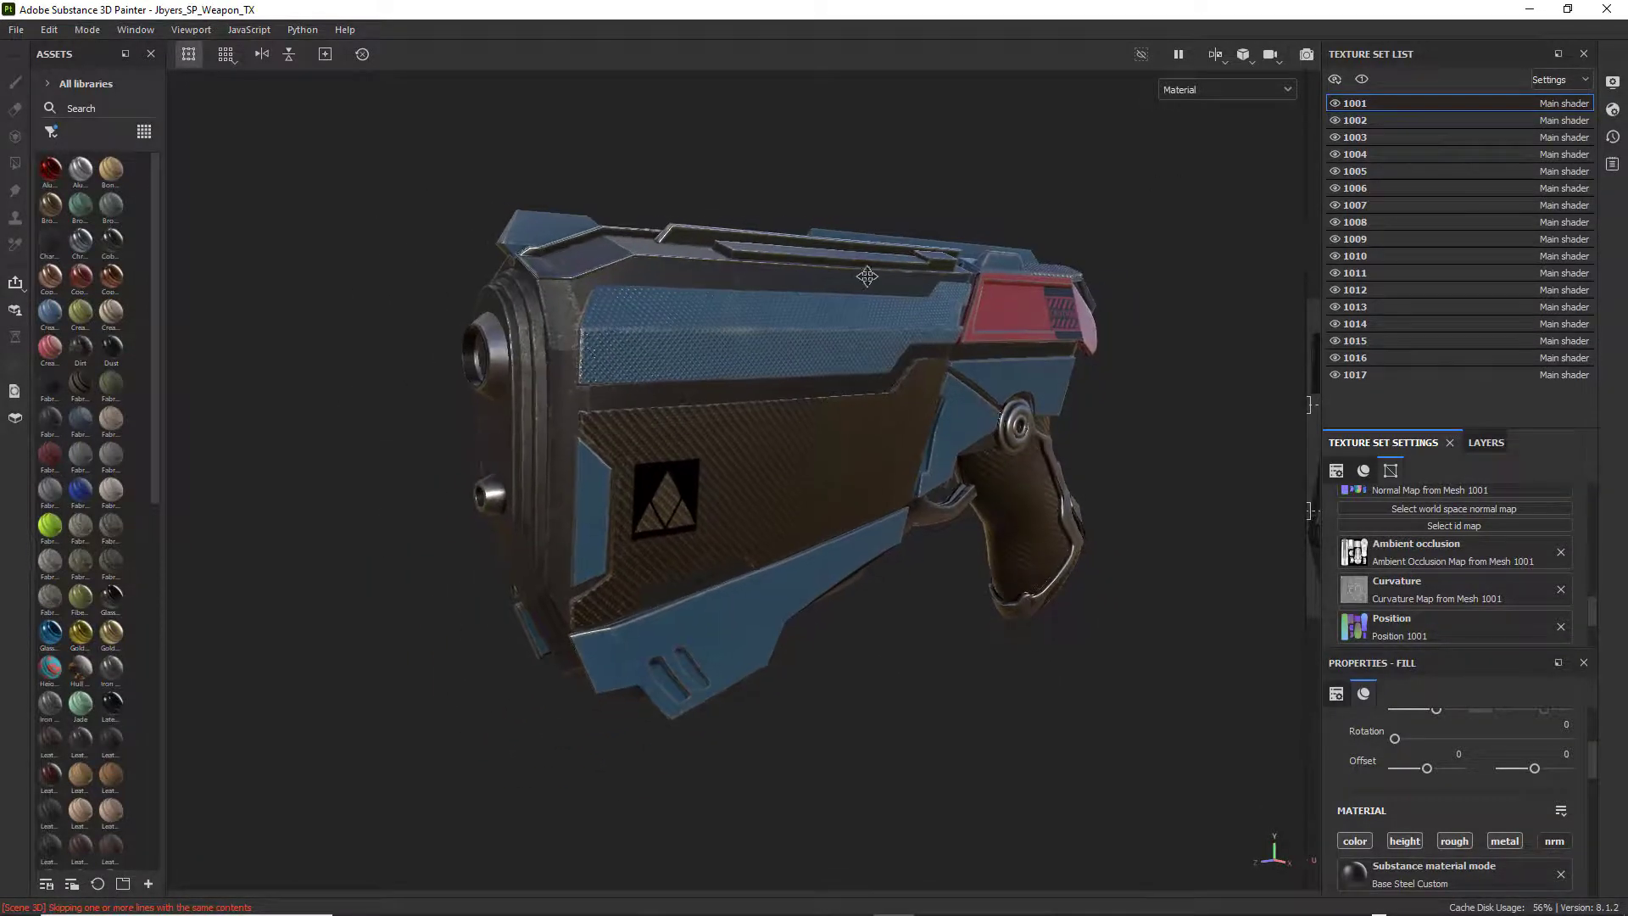
middle_click_drag(866, 276, 836, 292, "alt")
left_click_drag(837, 293, 912, 295, "alt")
left_click_drag(796, 216, 777, 240, "alt")
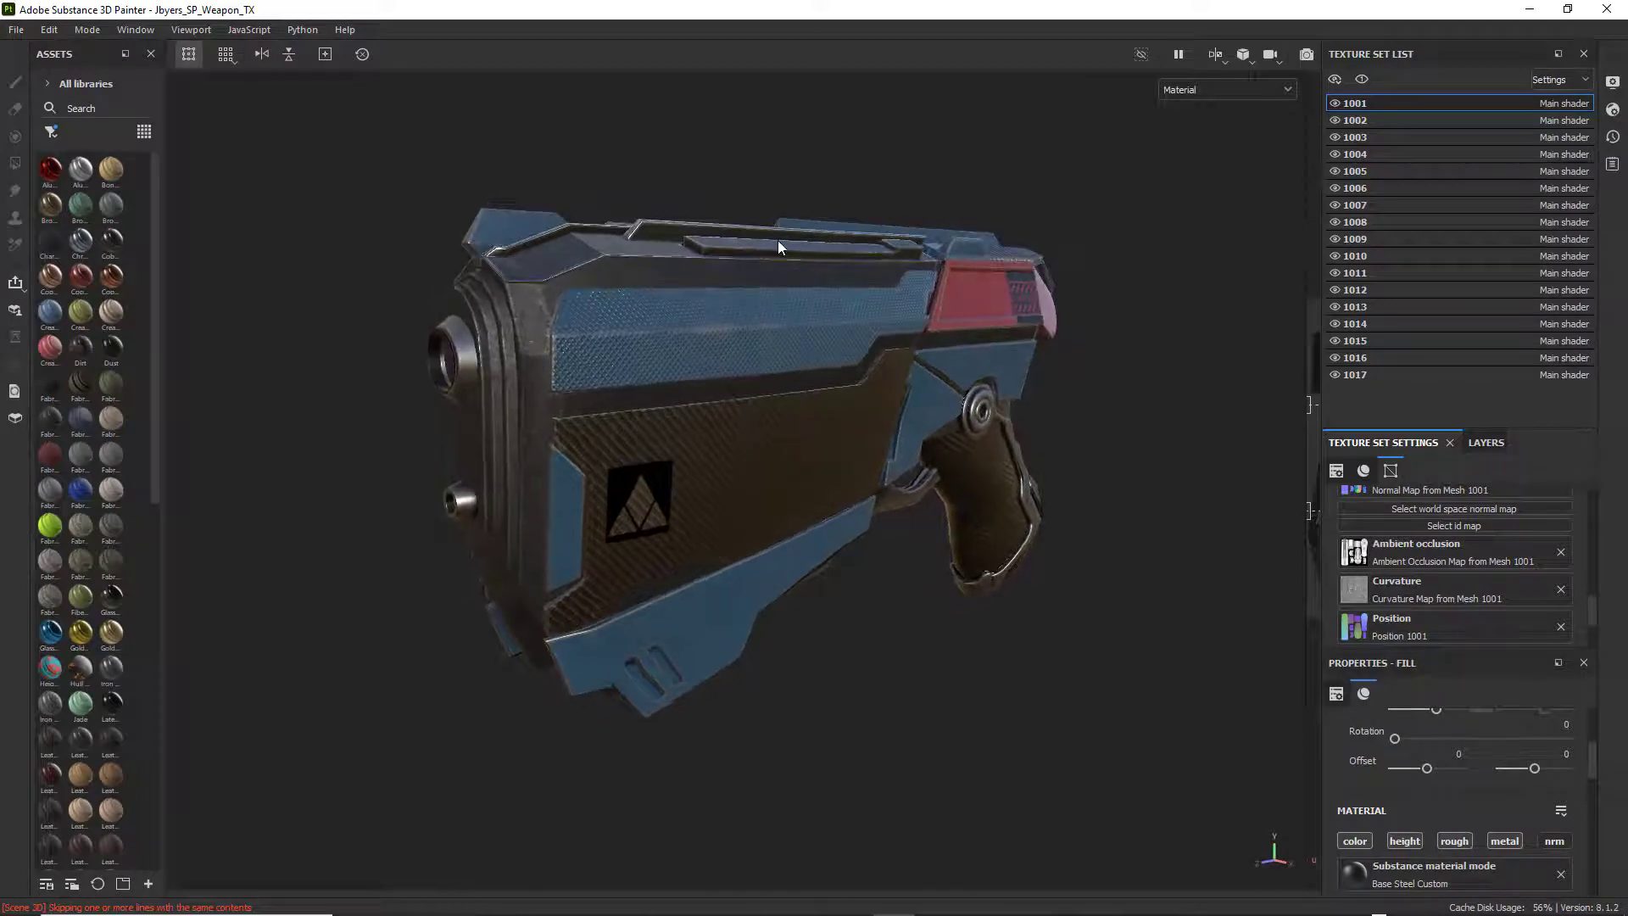
left_click_drag(1113, 254, 1150, 270, "alt")
middle_click_drag(907, 424, 840, 411, "alt")
right_click_drag(840, 414, 1098, 509, "alt")
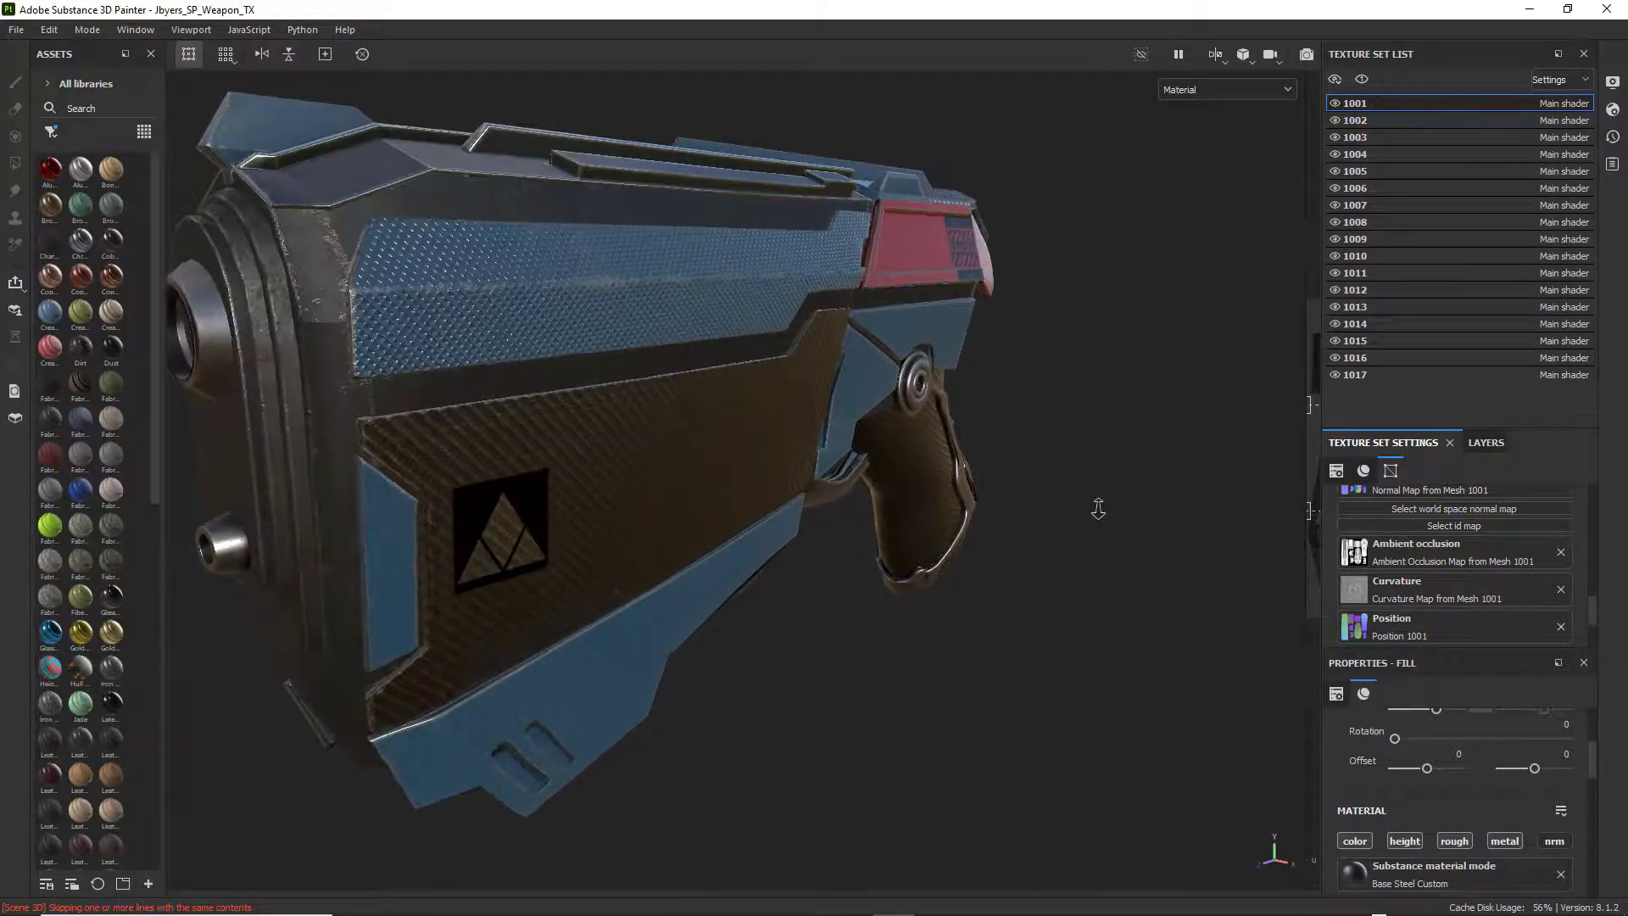
middle_click_drag(810, 450, 889, 461, "alt")
right_click_drag(888, 462, 797, 453, "alt")
left_click_drag(798, 453, 894, 459, "alt")
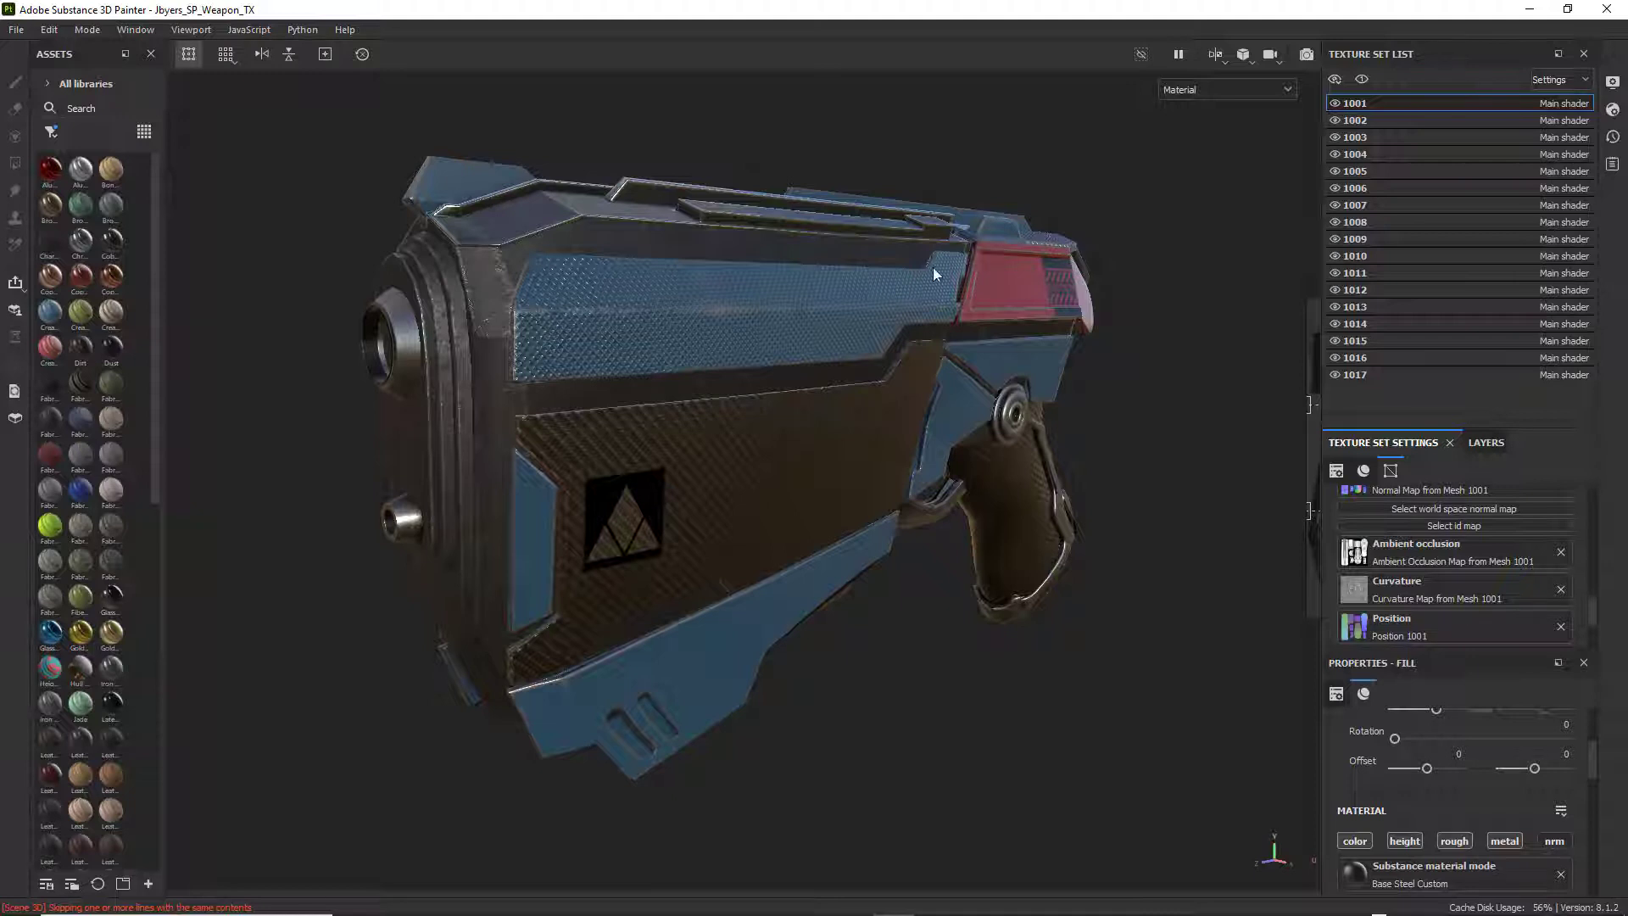
Open the texture export settings and browse the T7 (F:) drive for an output folder, closing the folder chooser without selecting one.
left_click(16, 30)
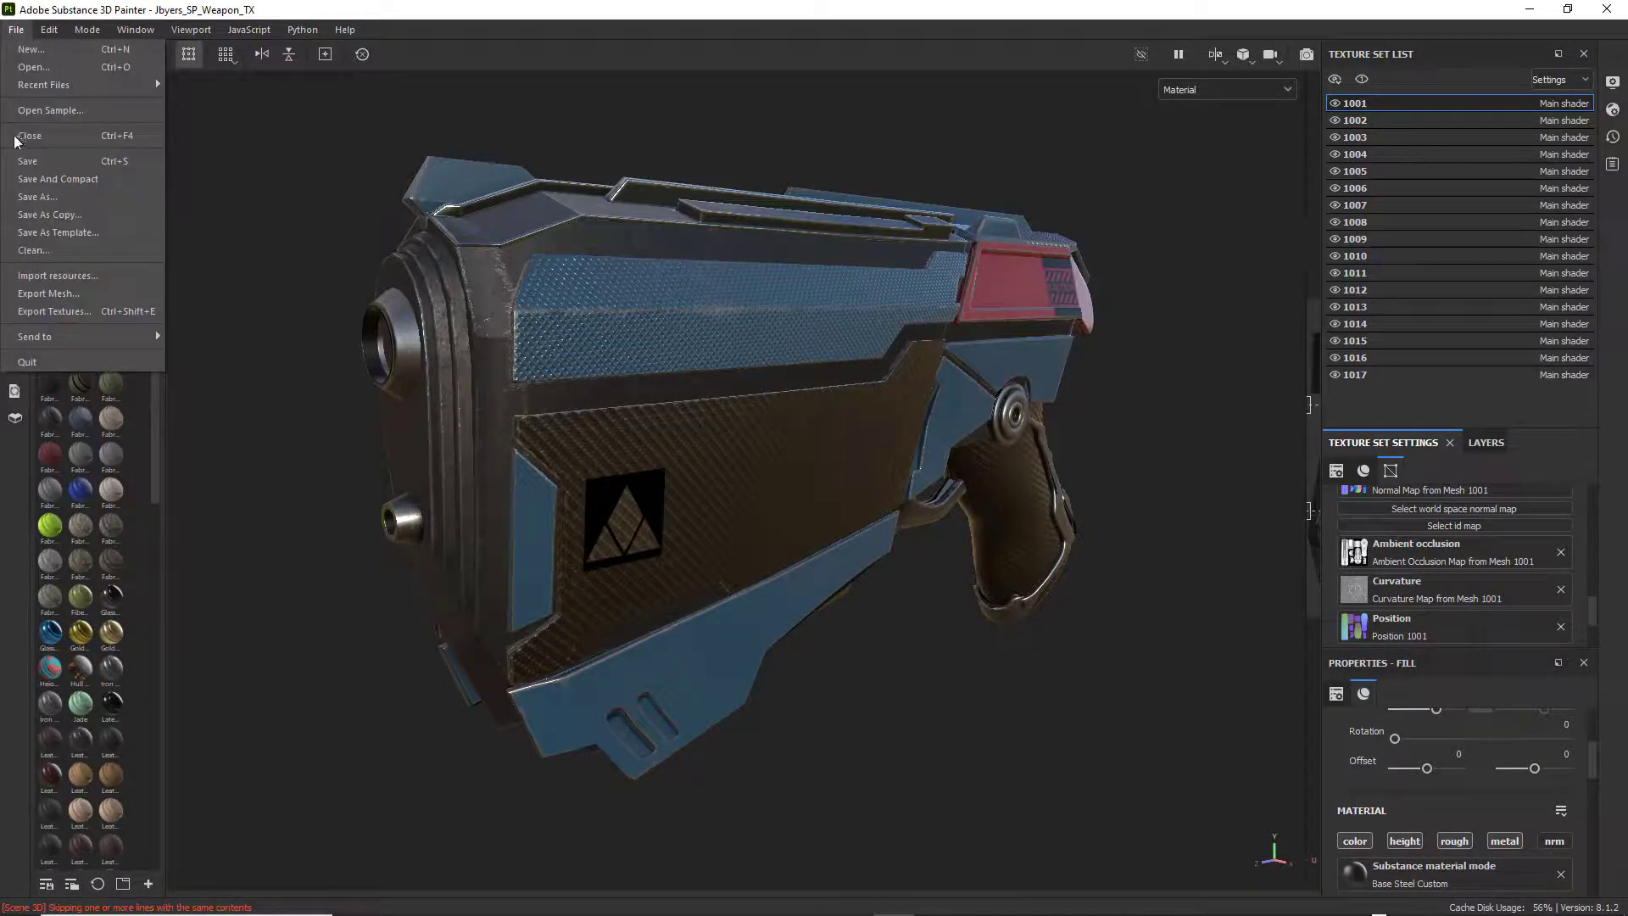
left_click(52, 311)
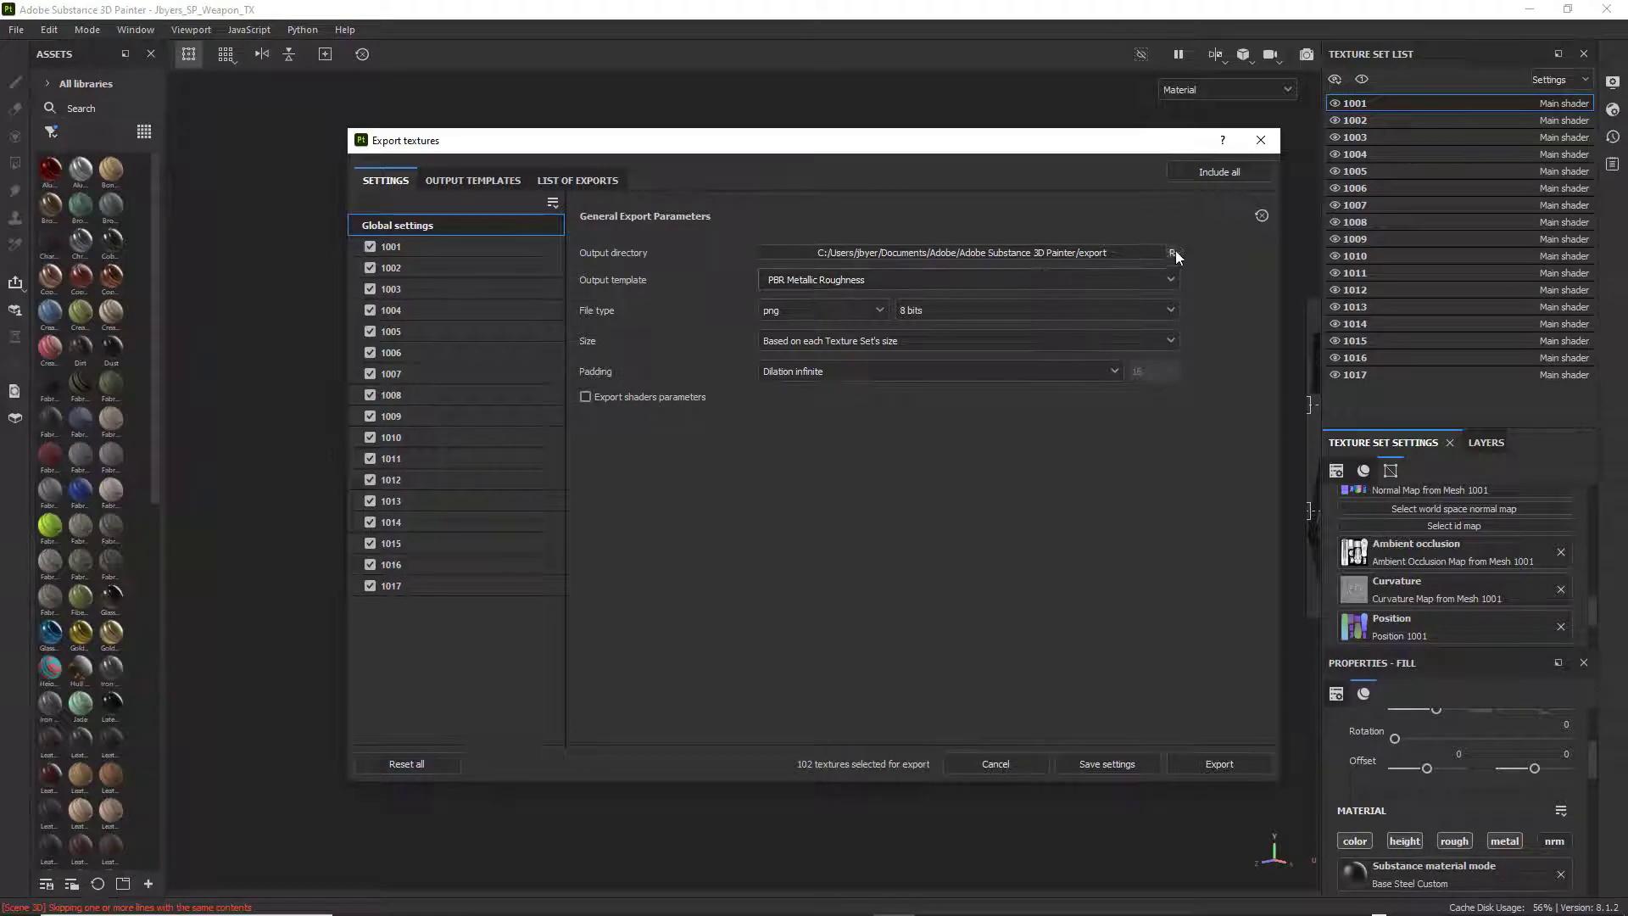
left_click(1127, 251)
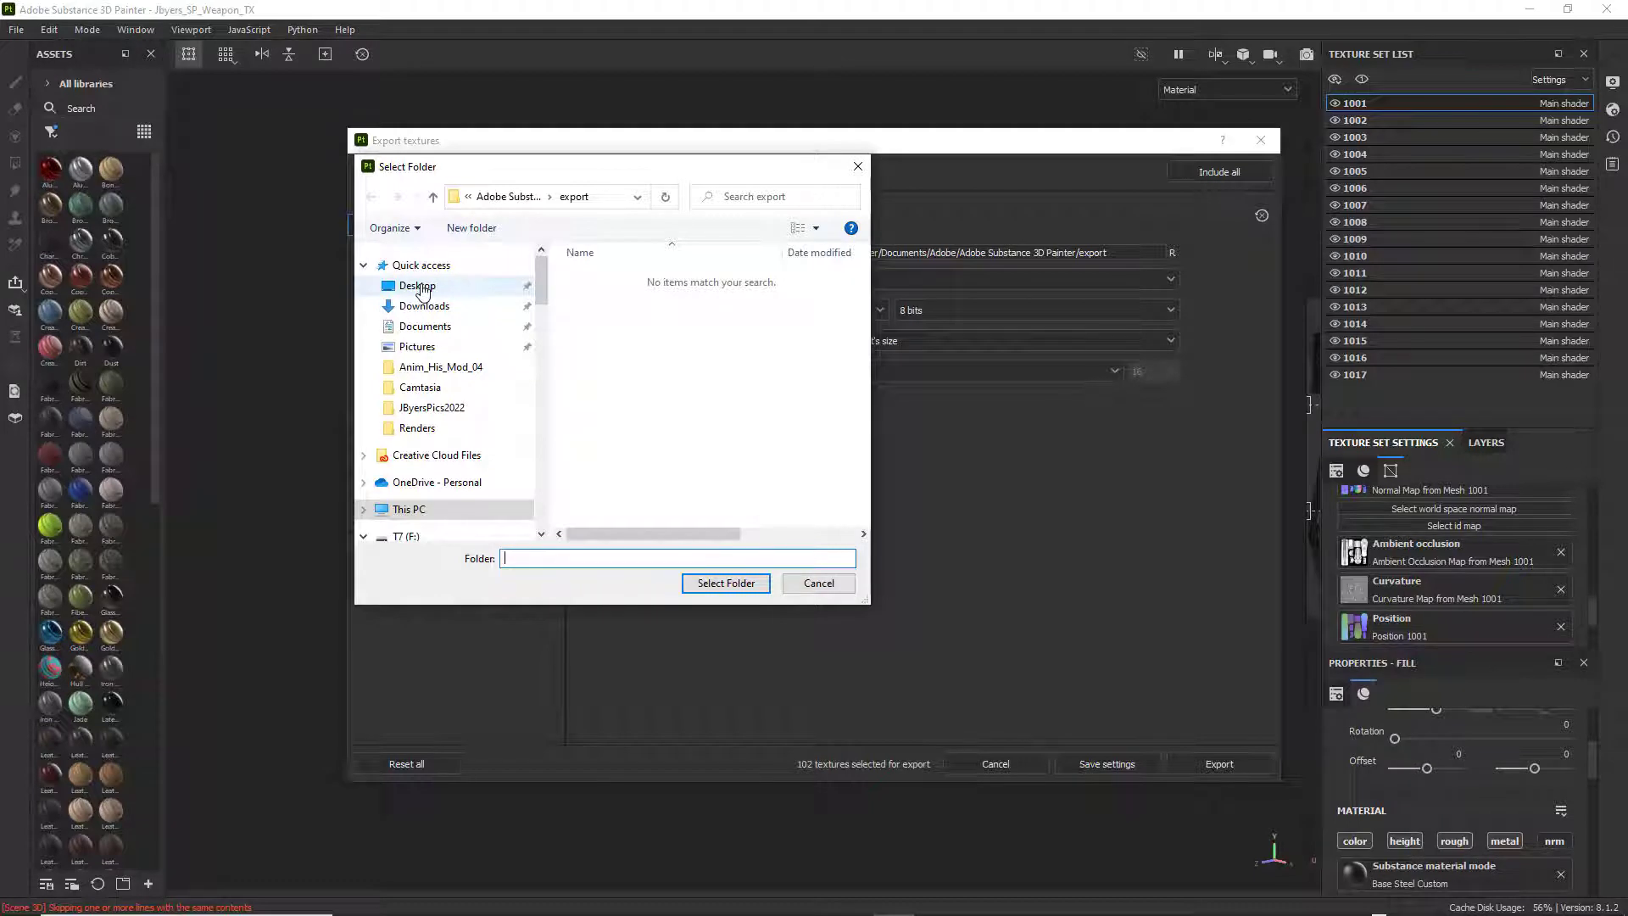
left_click(414, 536)
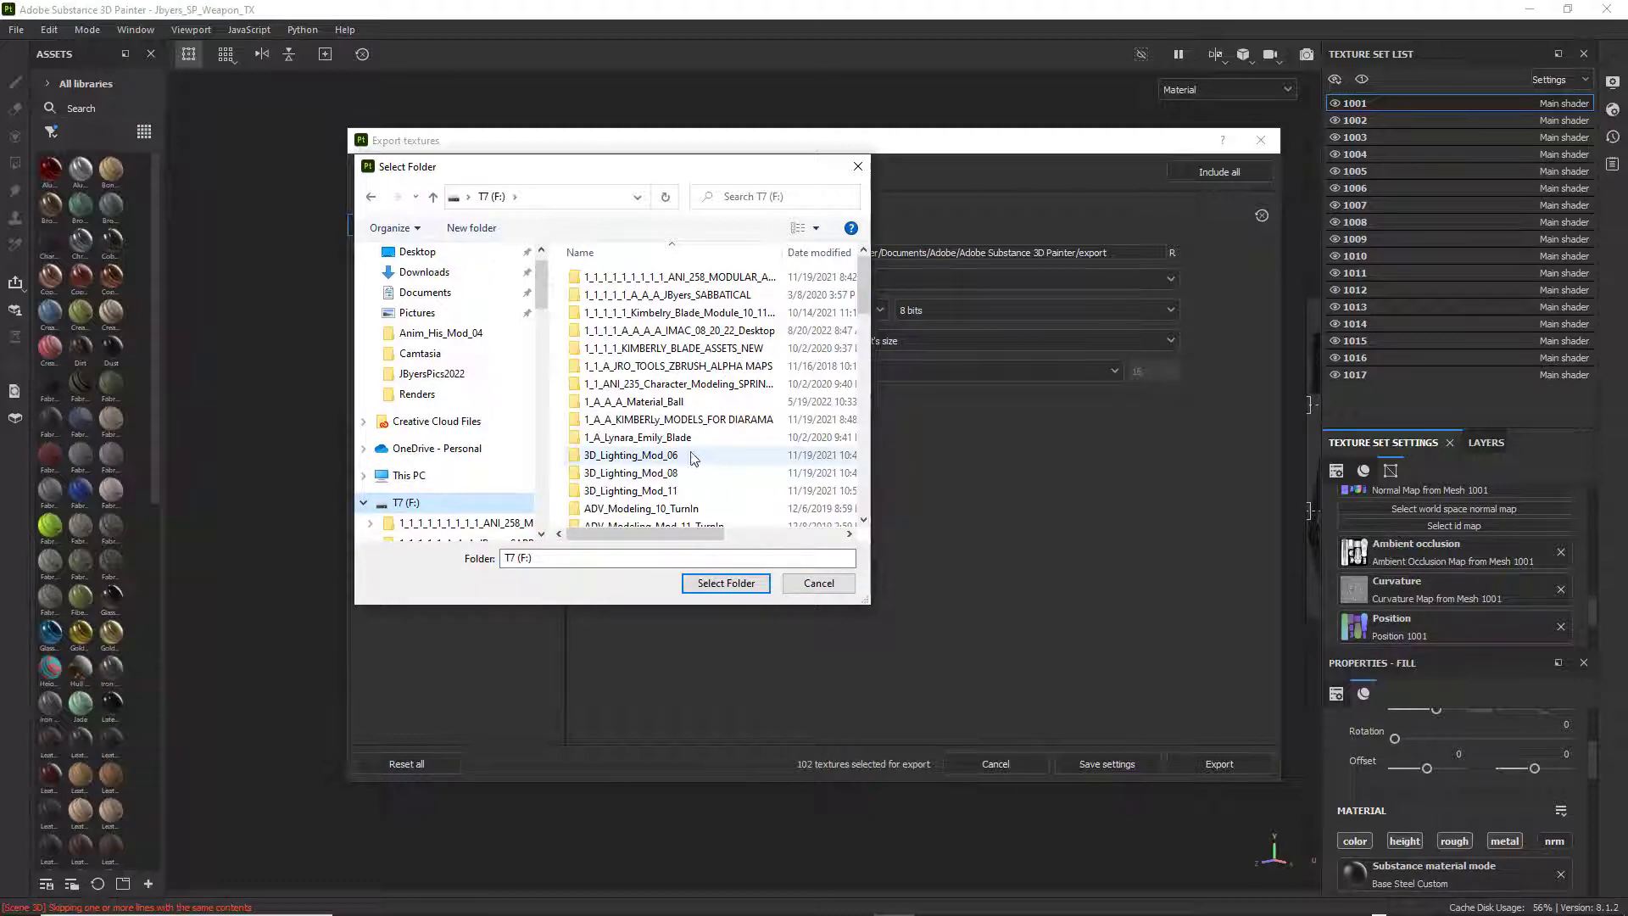
scroll(734, 441, "down", 5)
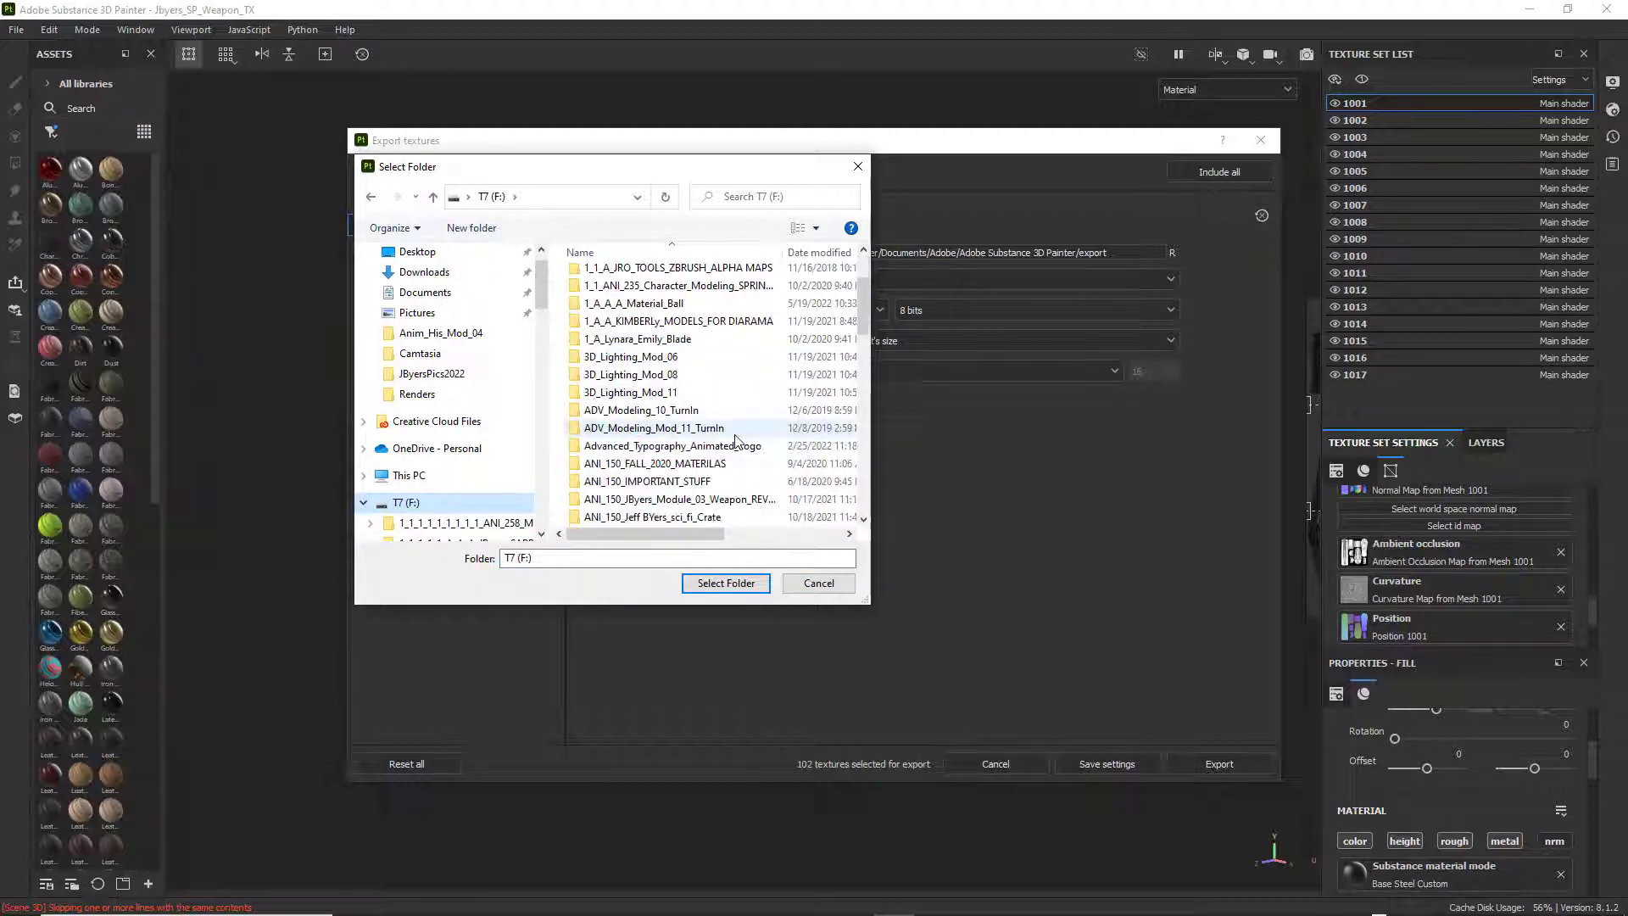
scroll(735, 441, "down", 2)
scroll(470, 473, "down", 2)
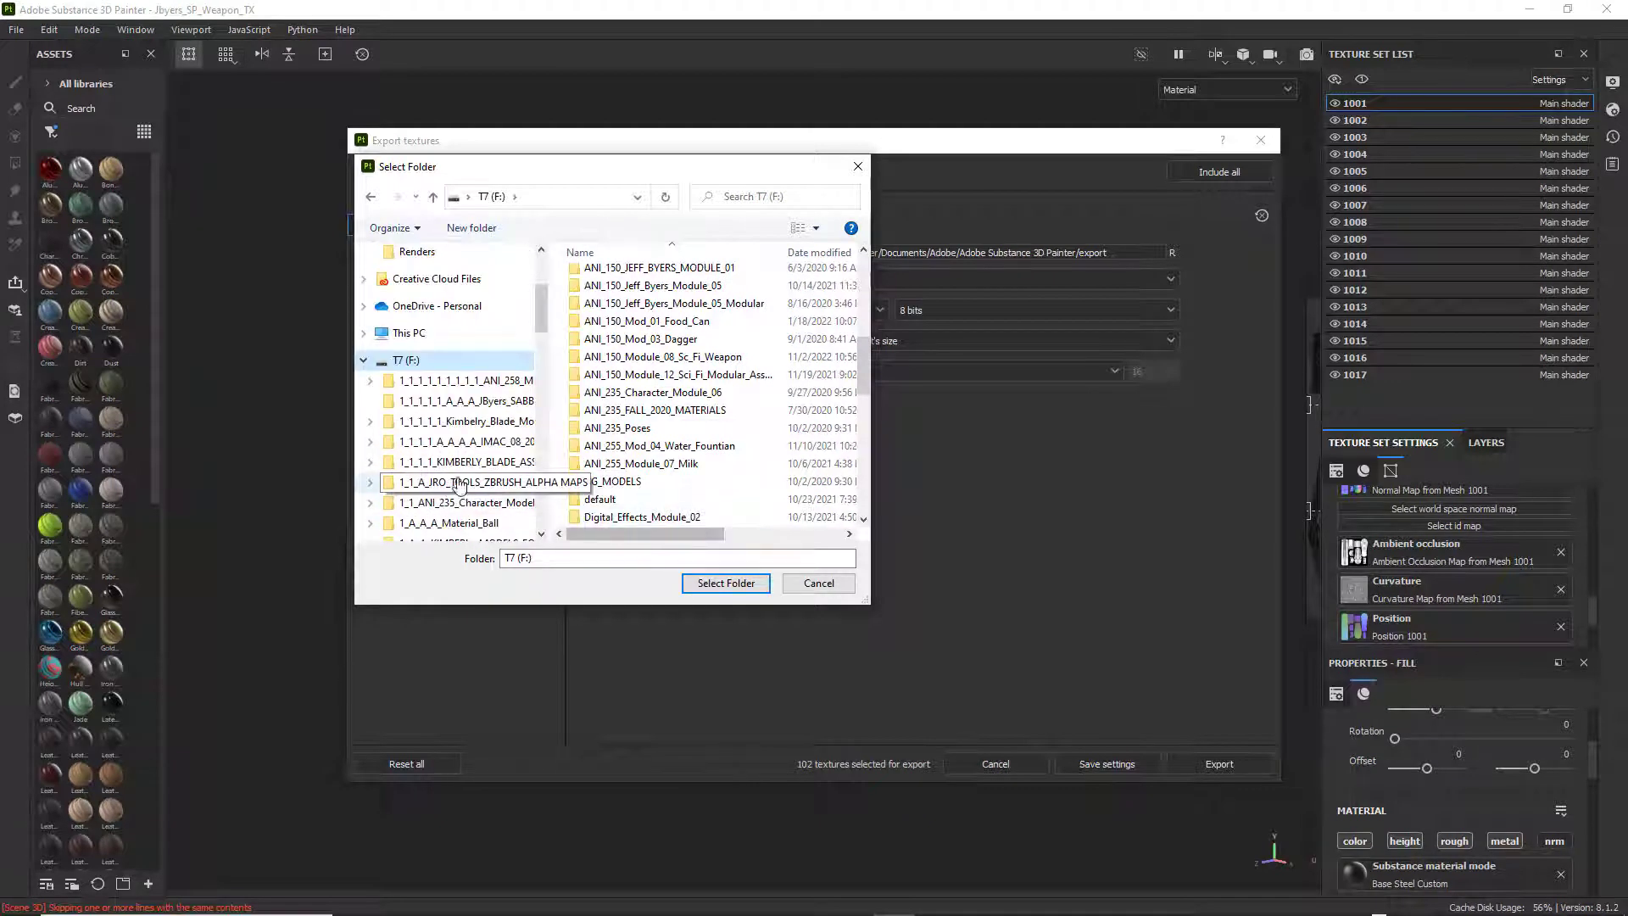
scroll(471, 441, "down", 1)
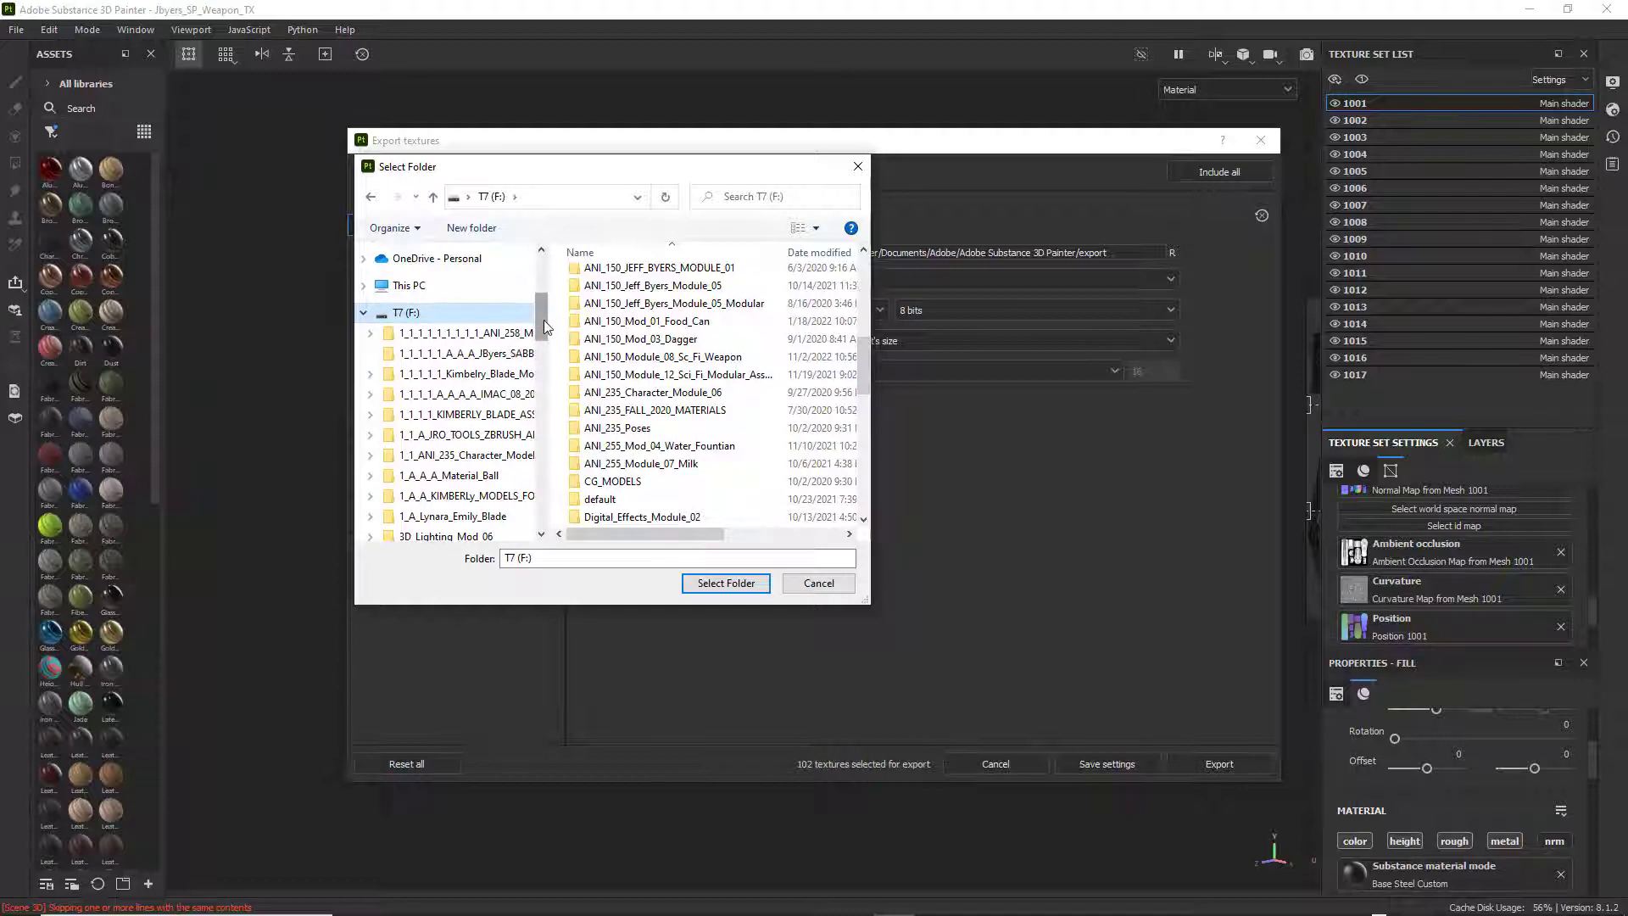
left_click_drag(543, 319, 545, 371)
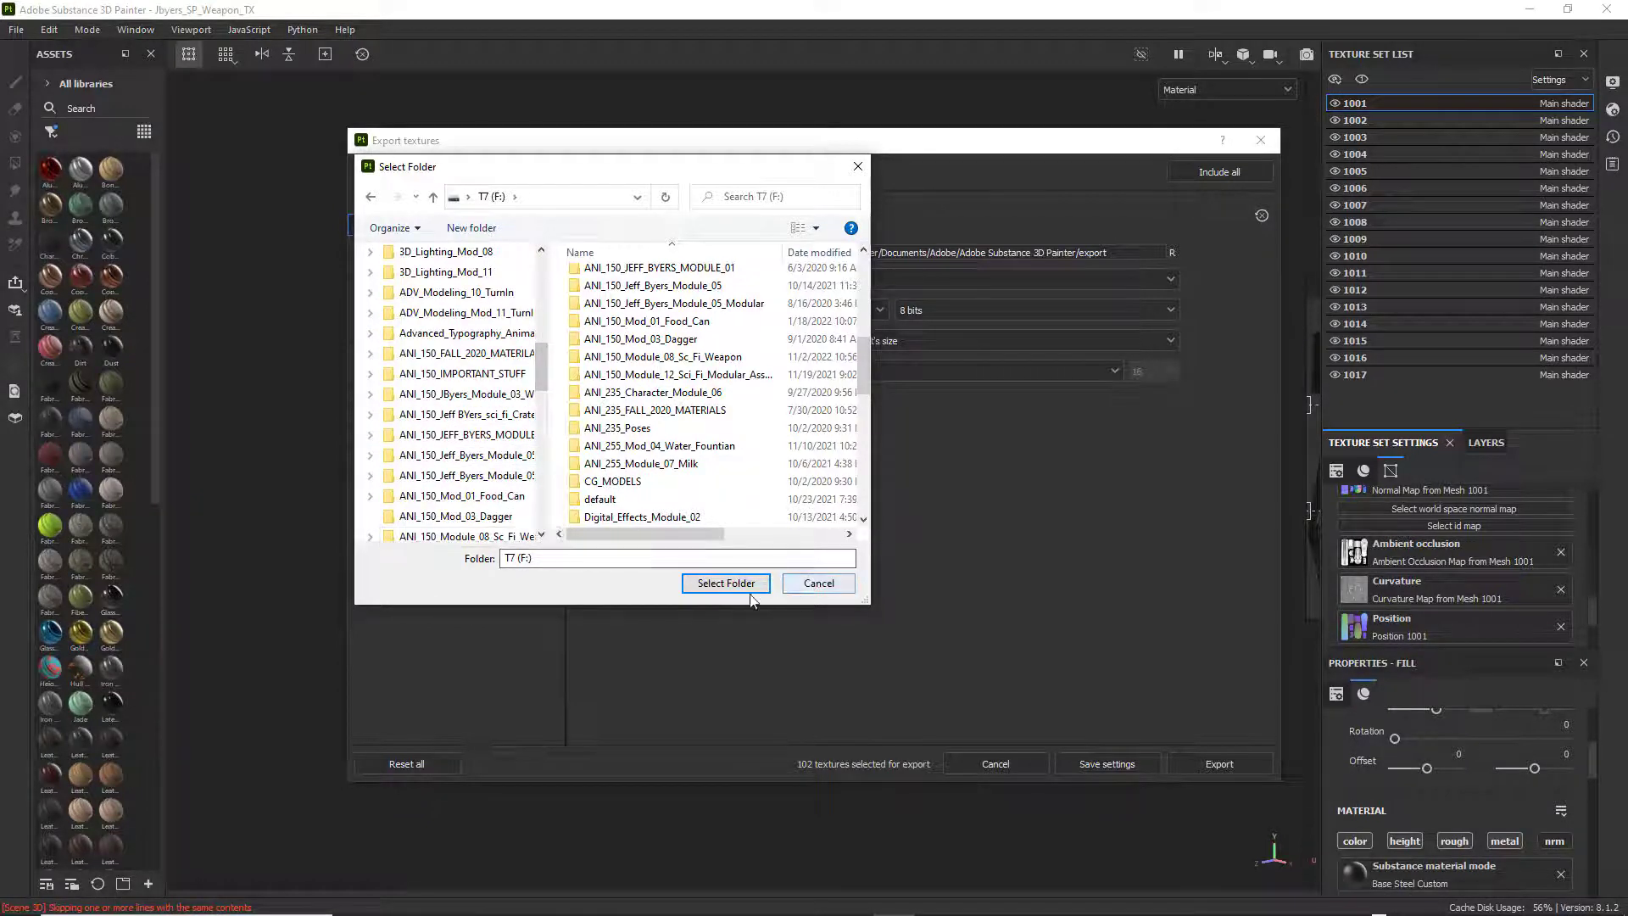
left_click(859, 166)
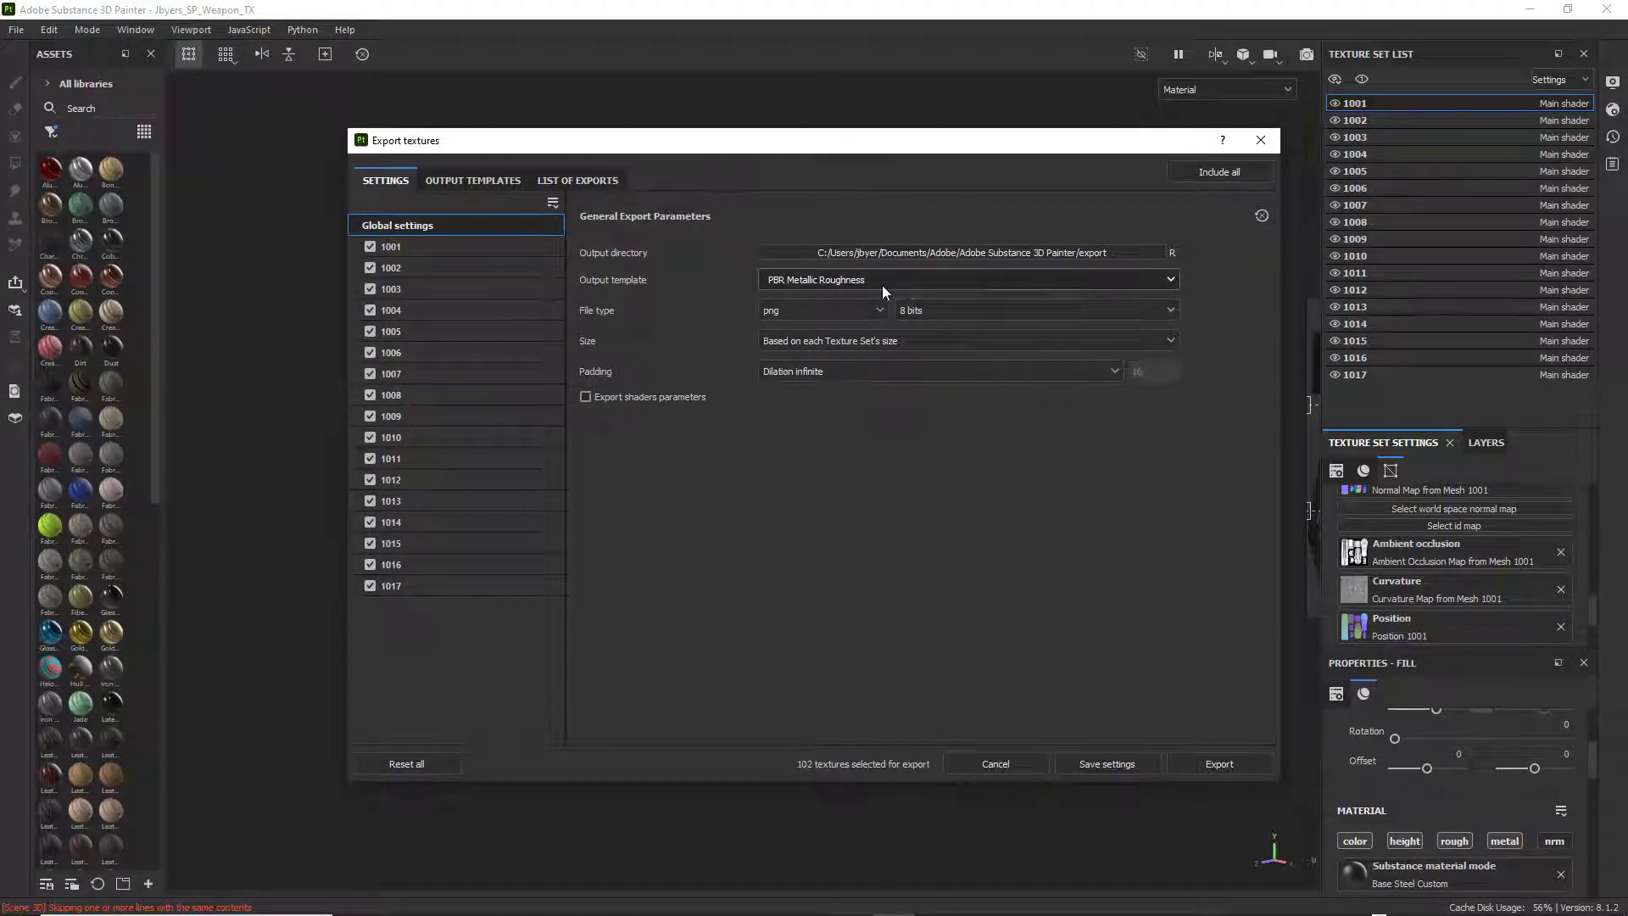
Choose PBR Metallic Roughness as the export's output template and check the available padding options.
left_click(1170, 279)
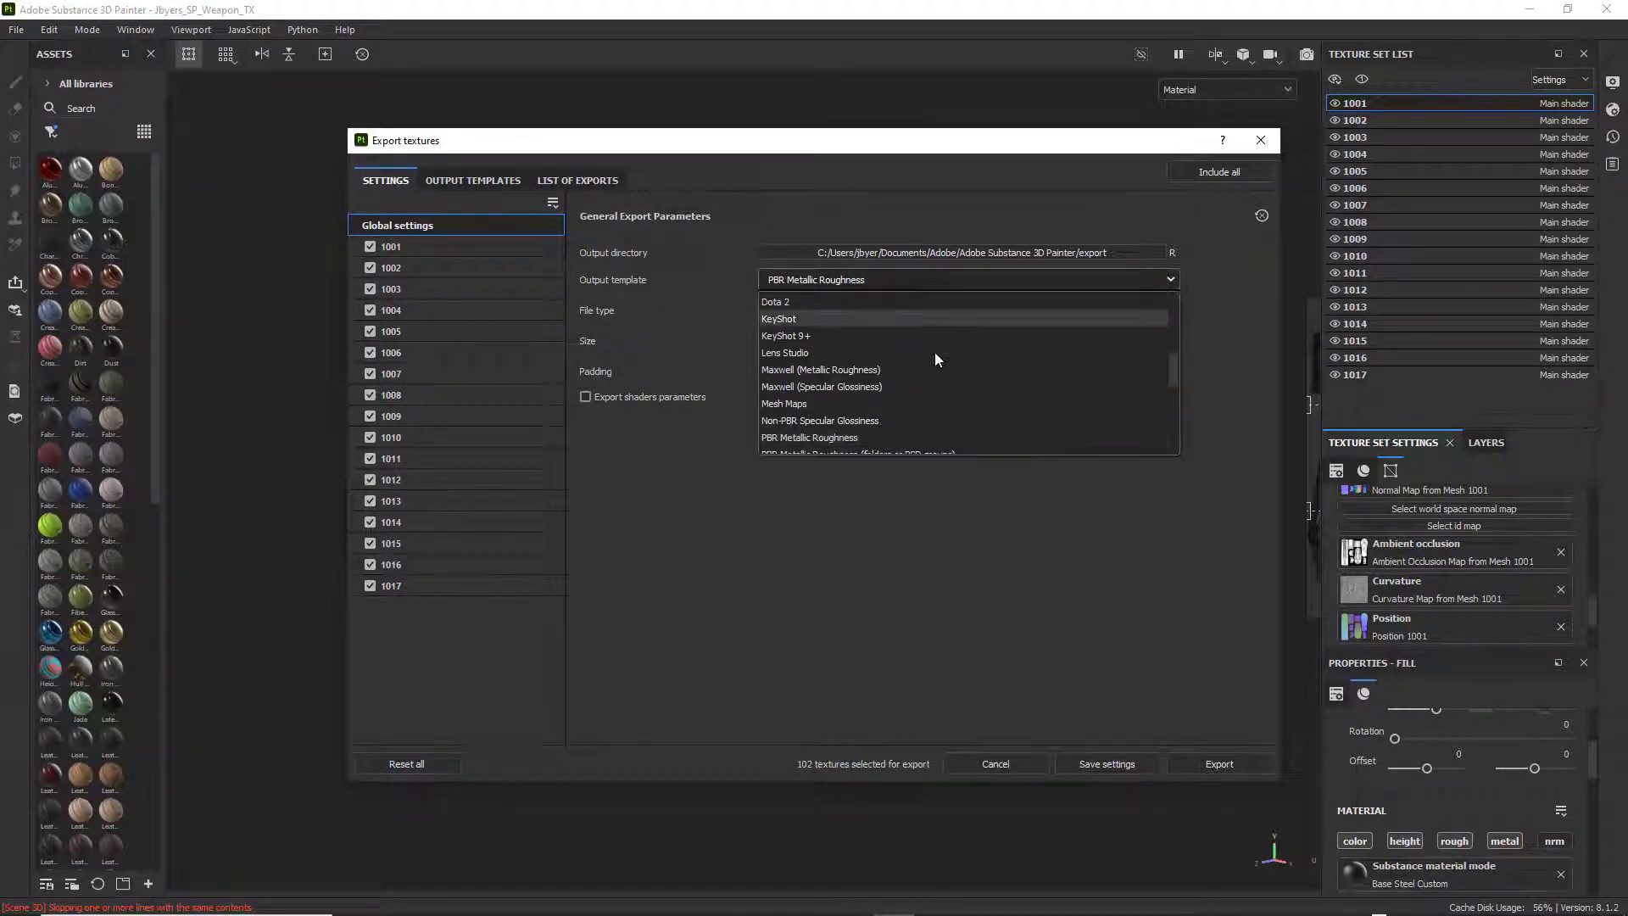
left_click(852, 436)
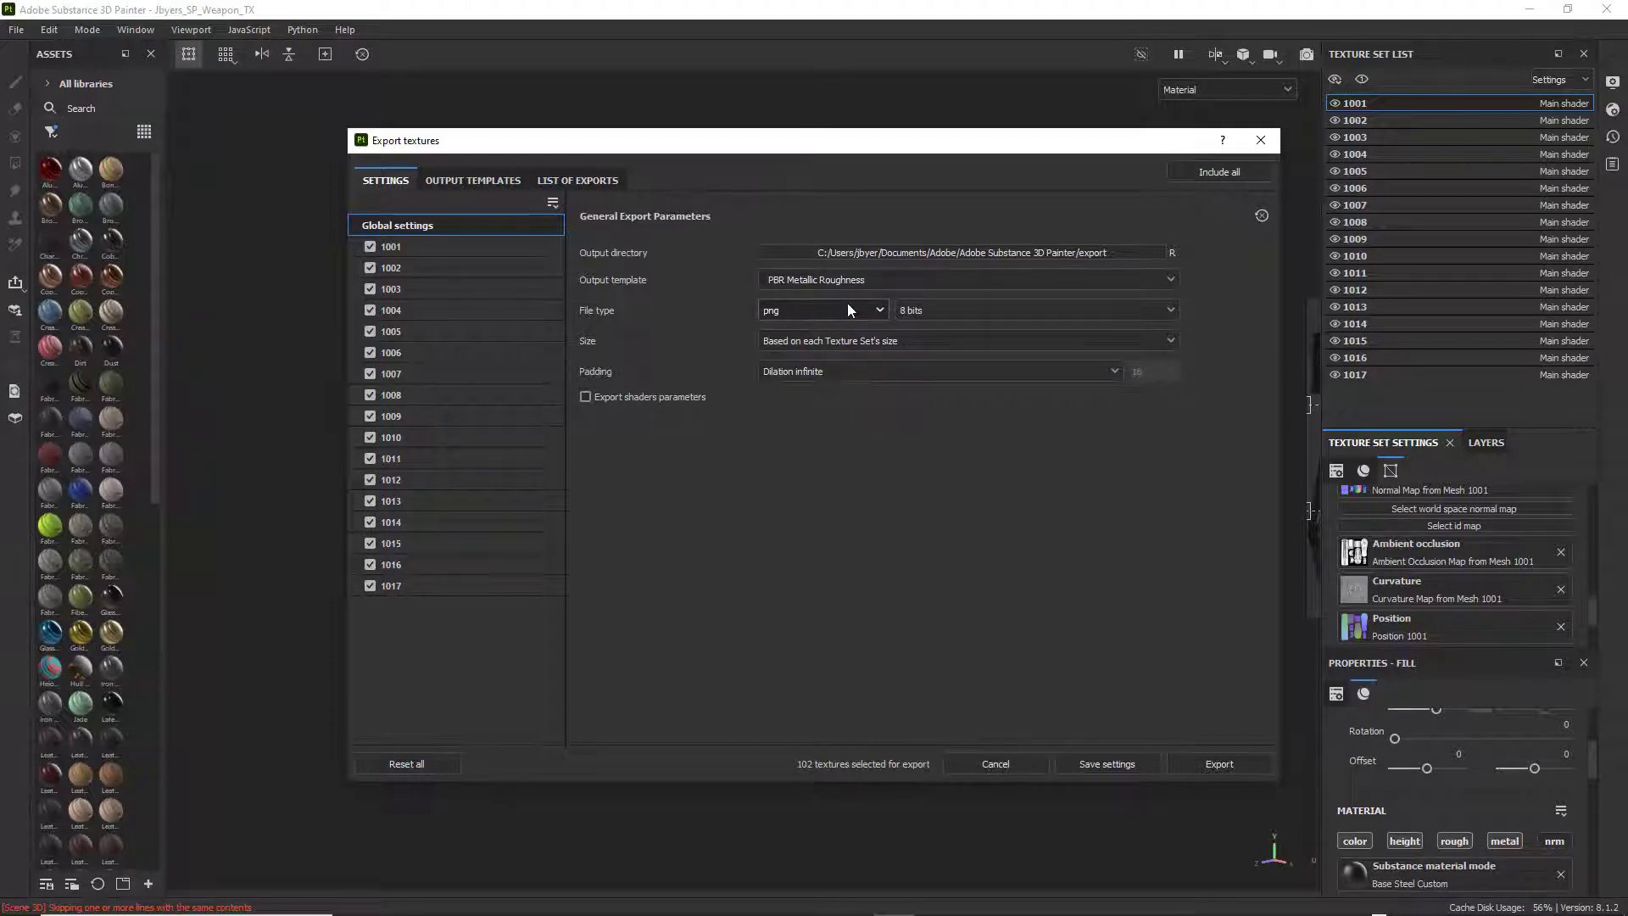
left_click(1117, 370)
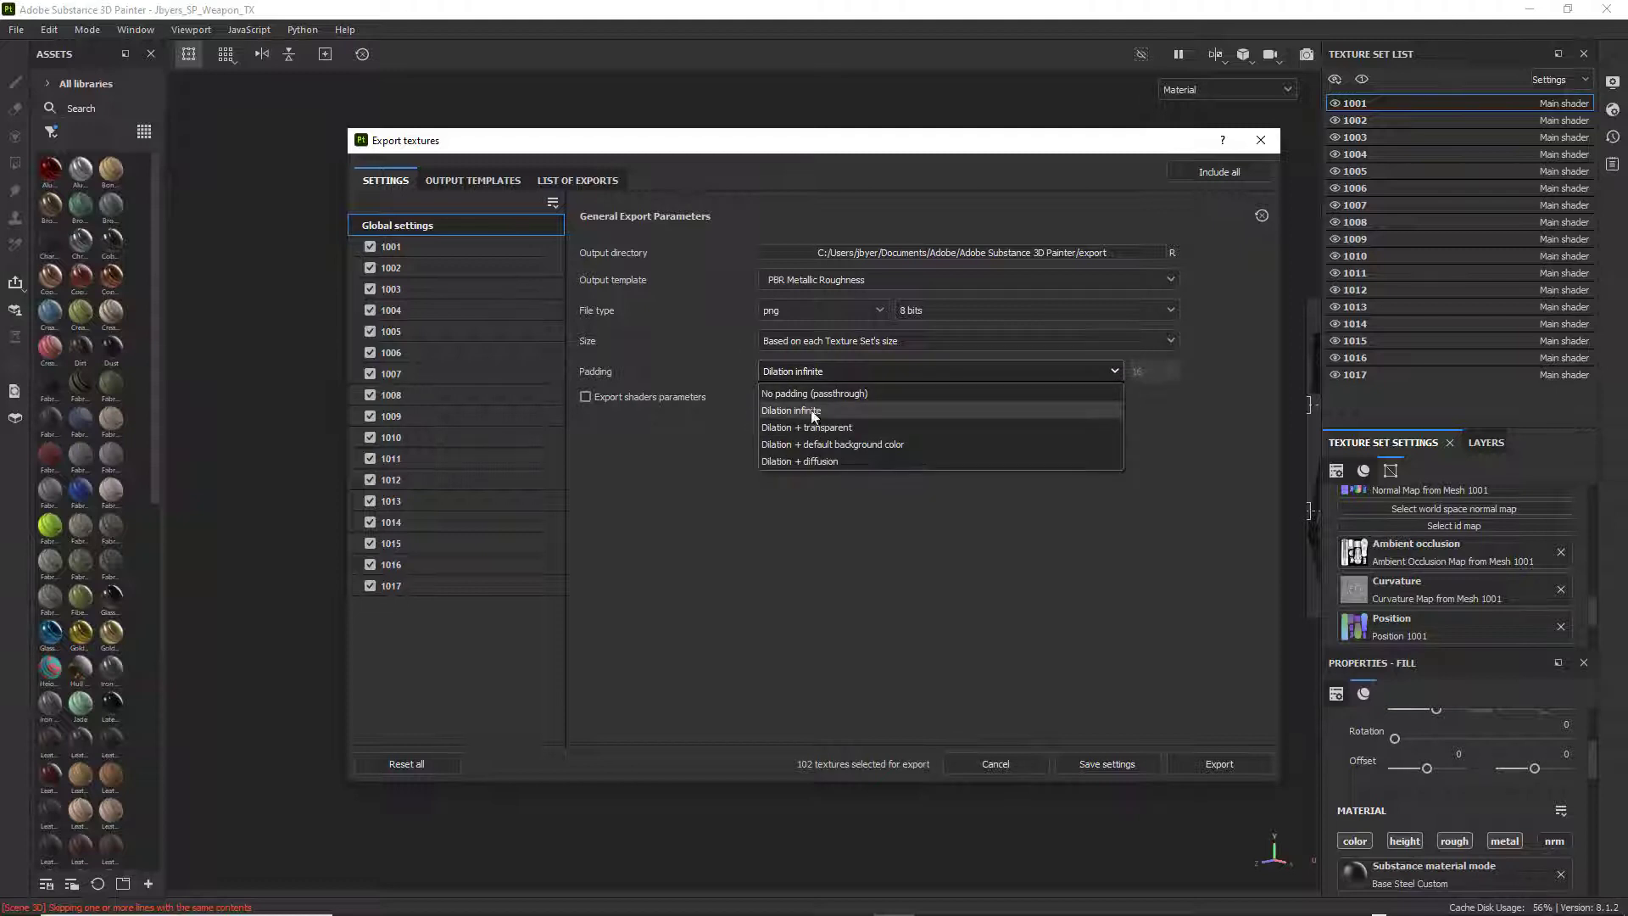
left_click(1132, 546)
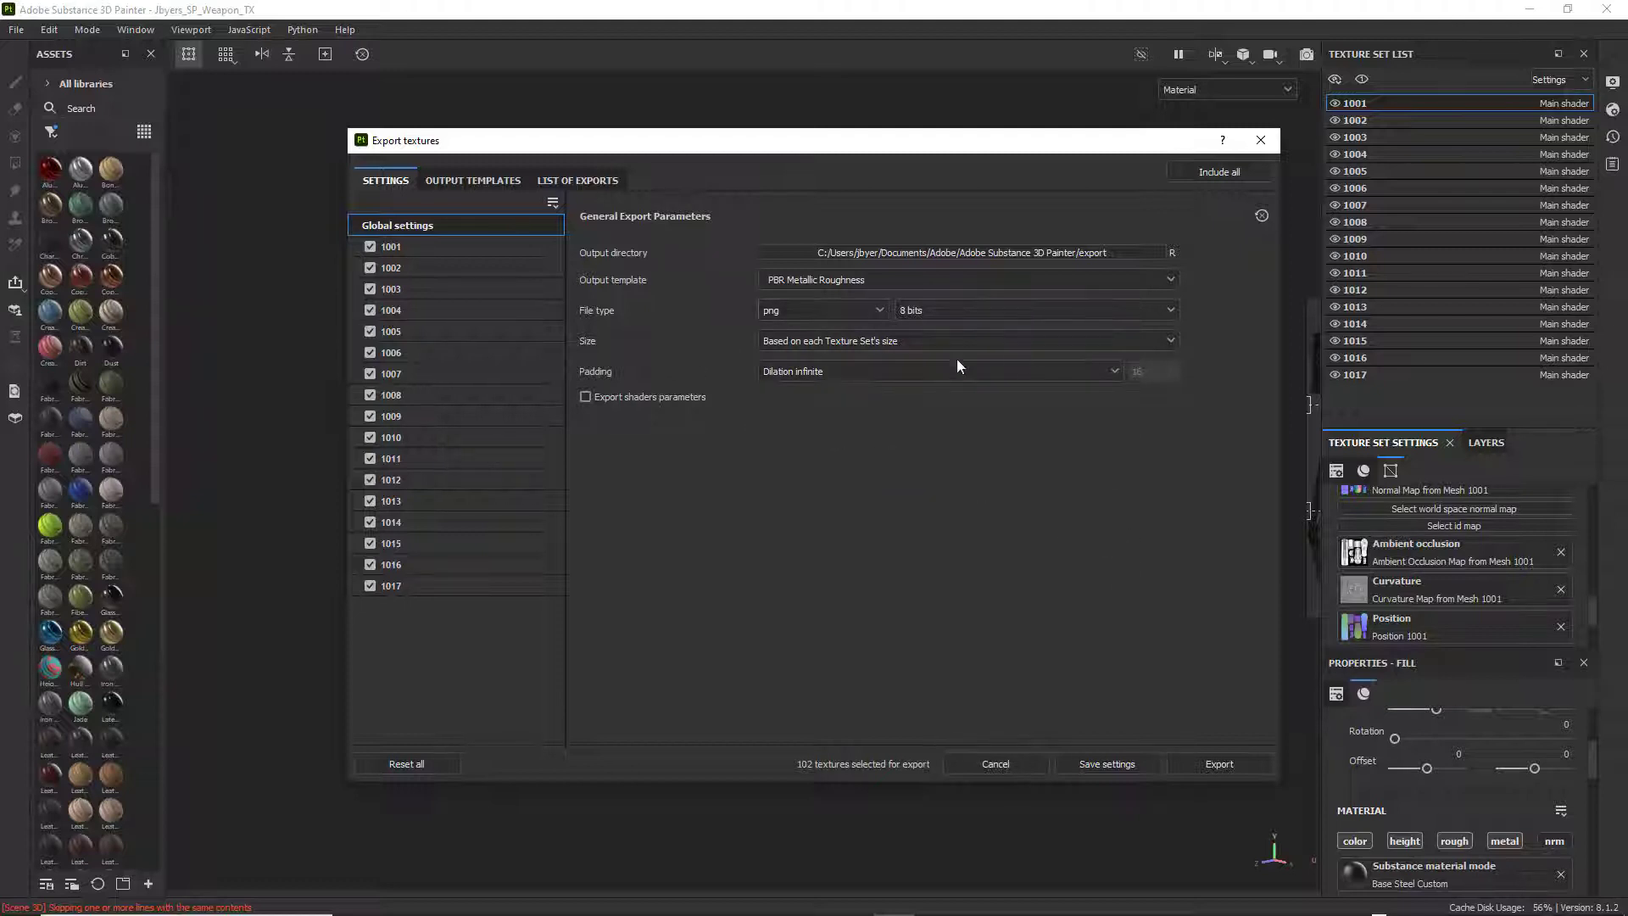
Inspect the Arnold UDIM Legacy (AiStandard) template's output maps and the full list of exports, and return to the general export parameters.
left_click(461, 182)
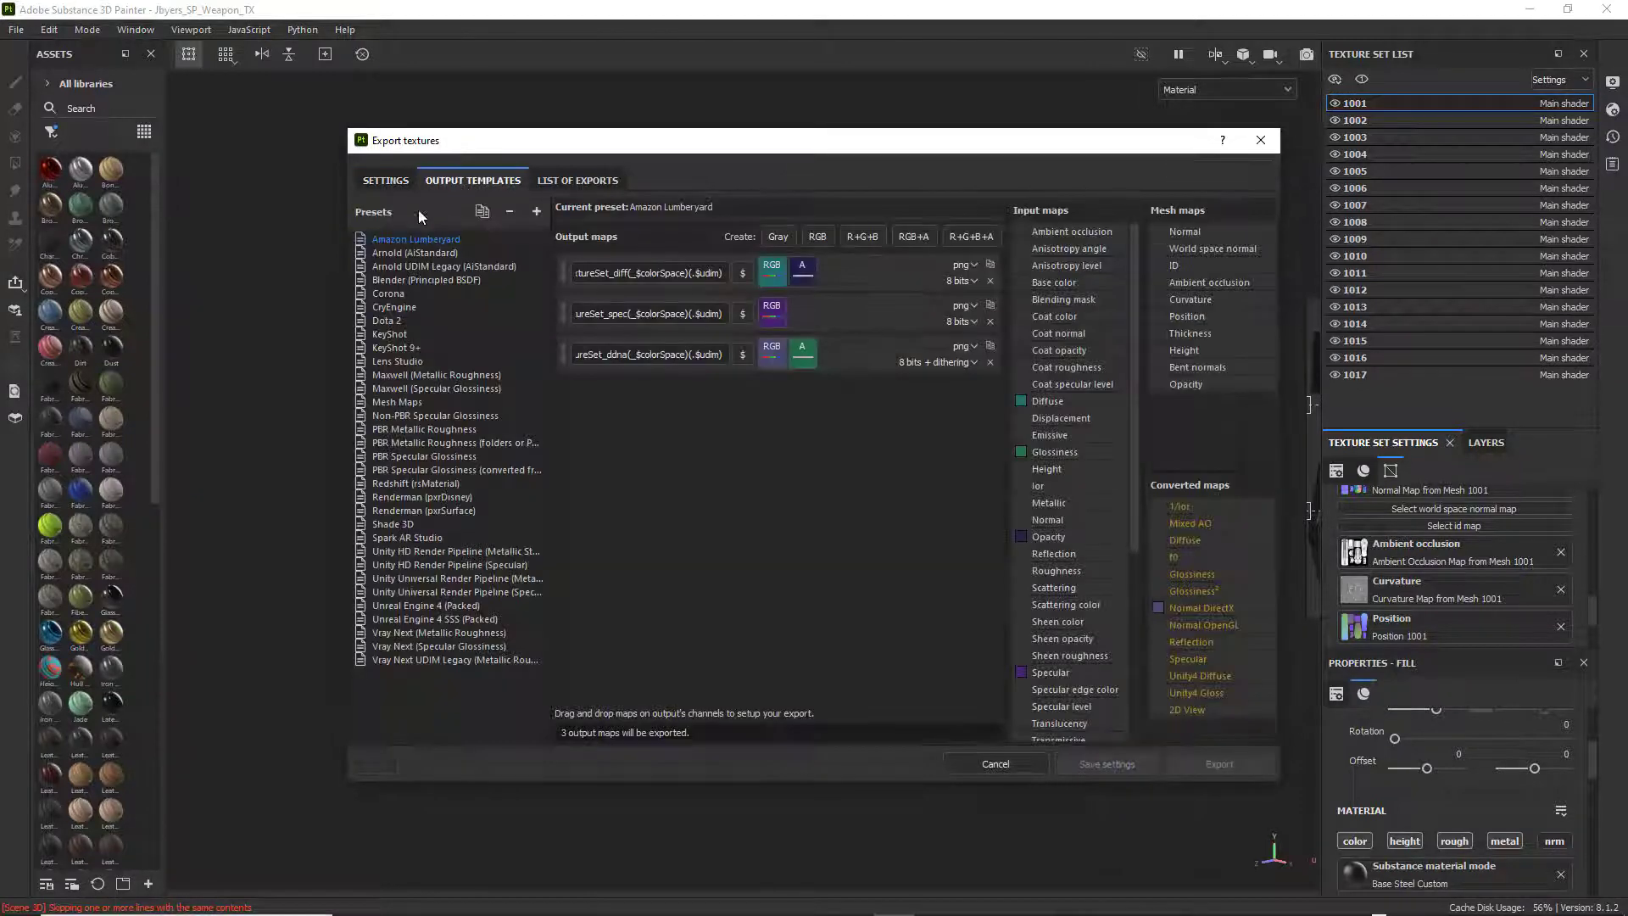
left_click(380, 268)
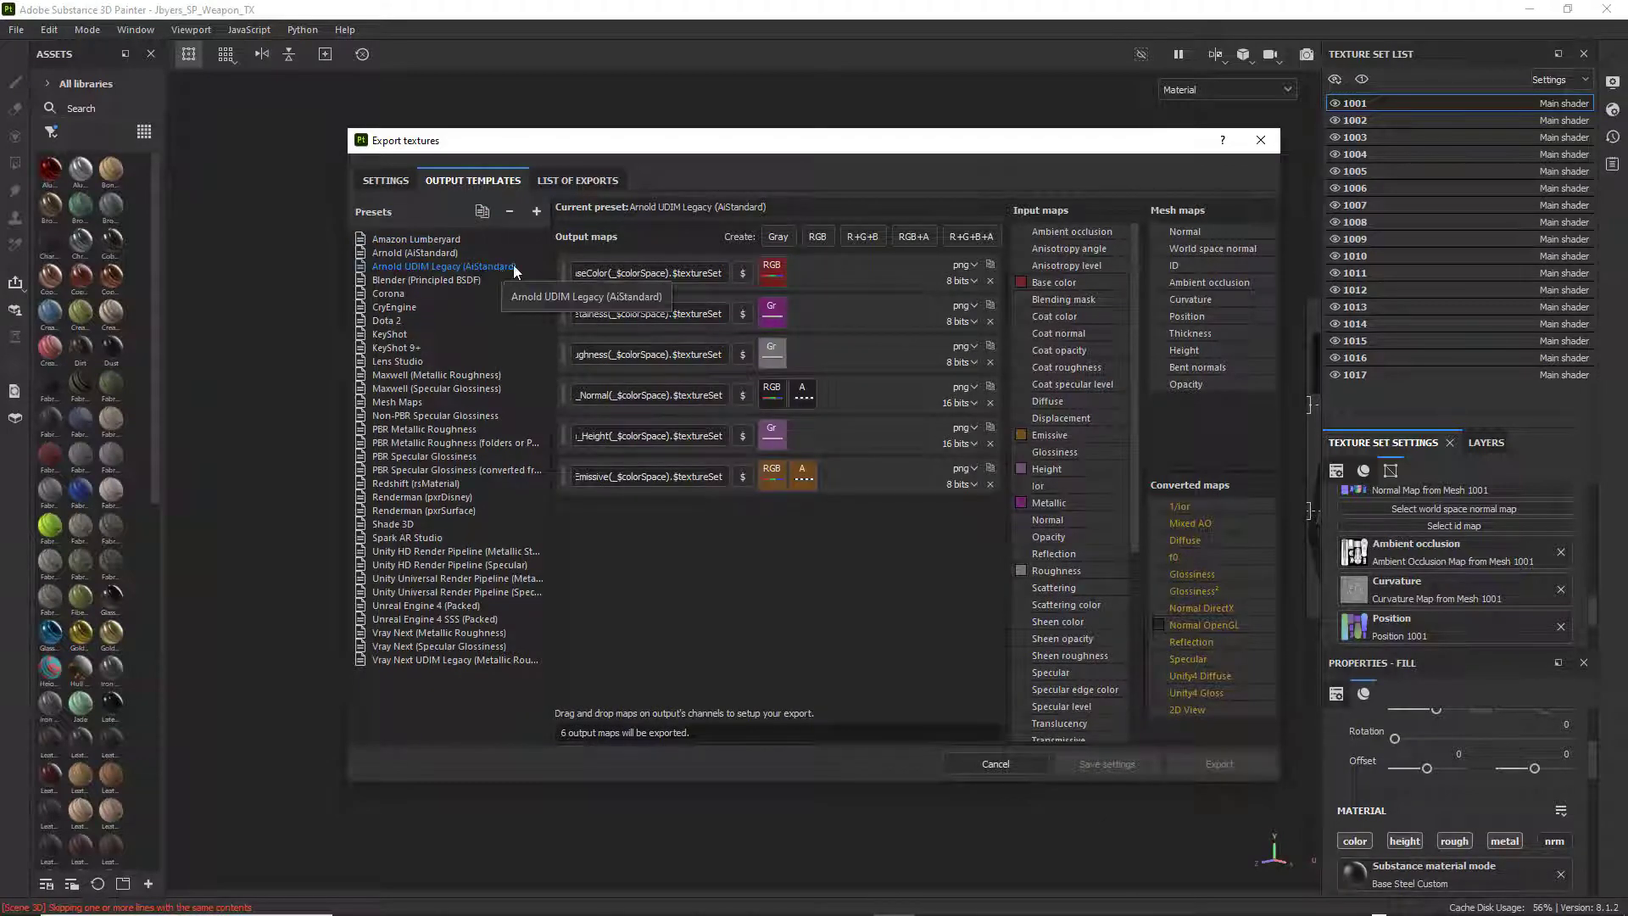
left_click(583, 178)
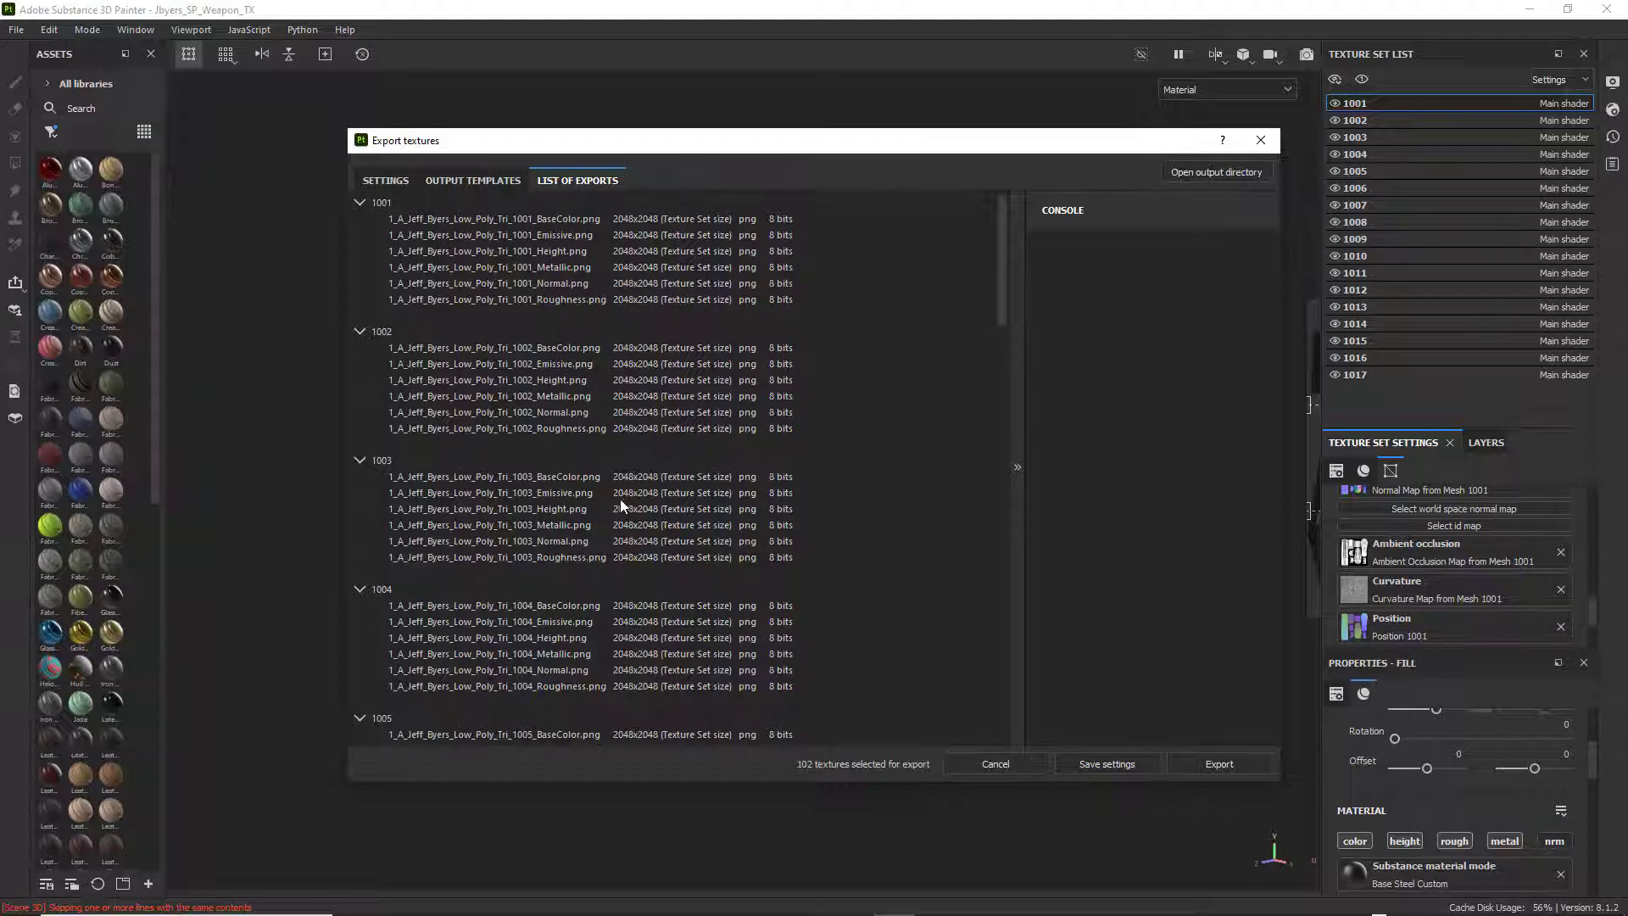
scroll(620, 506, "down", 20)
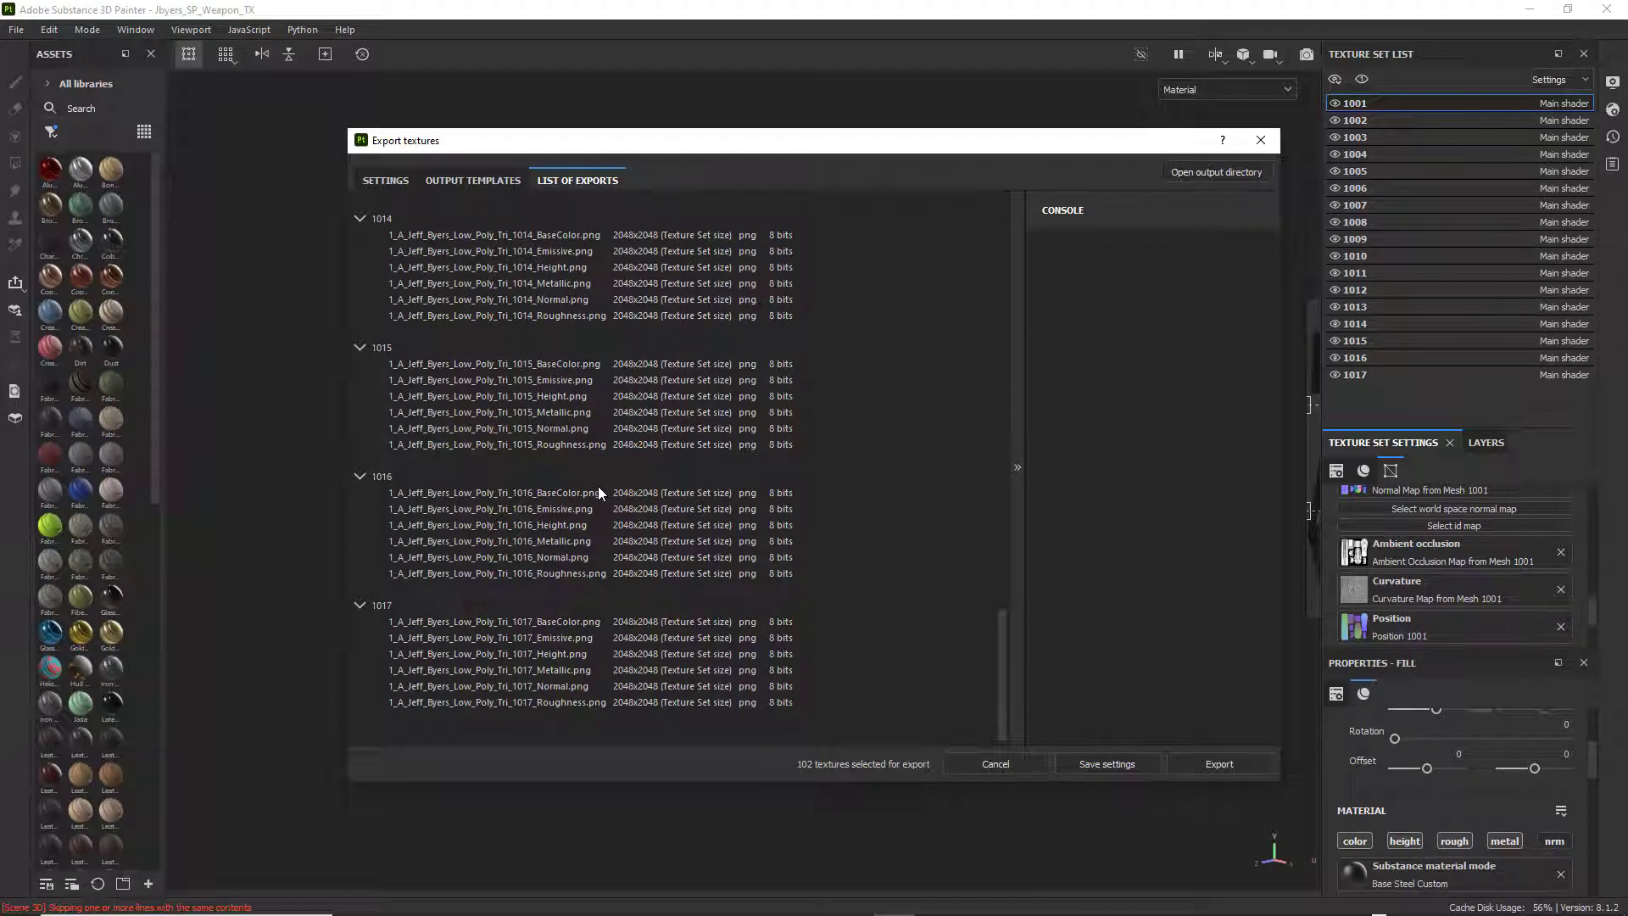
scroll(598, 490, "up", 20)
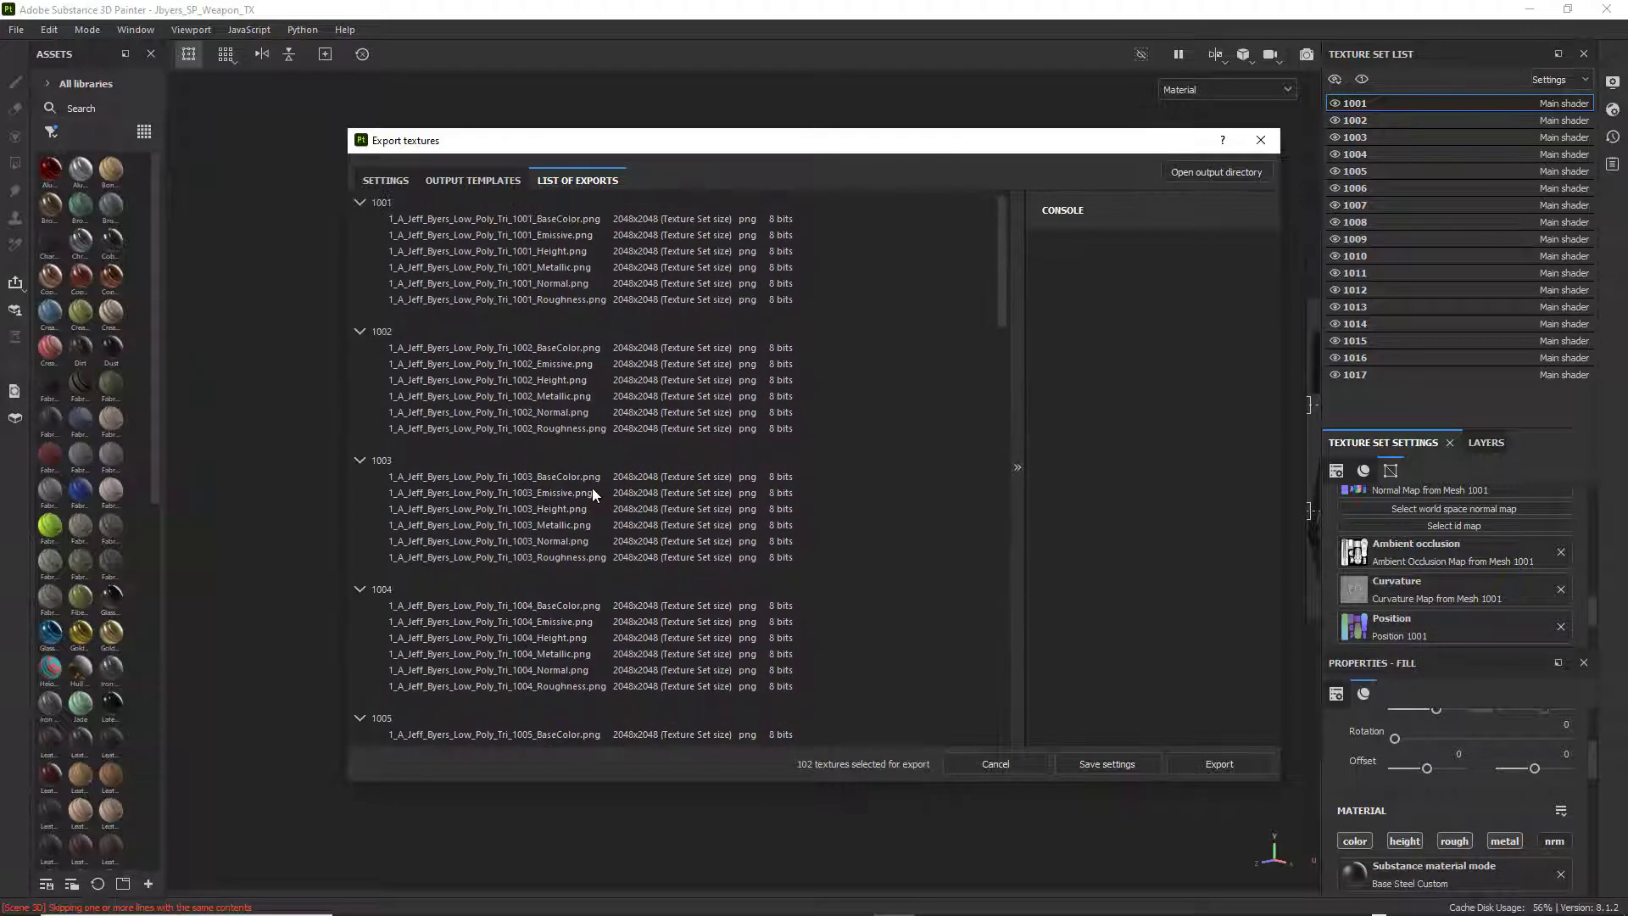
left_click(396, 181)
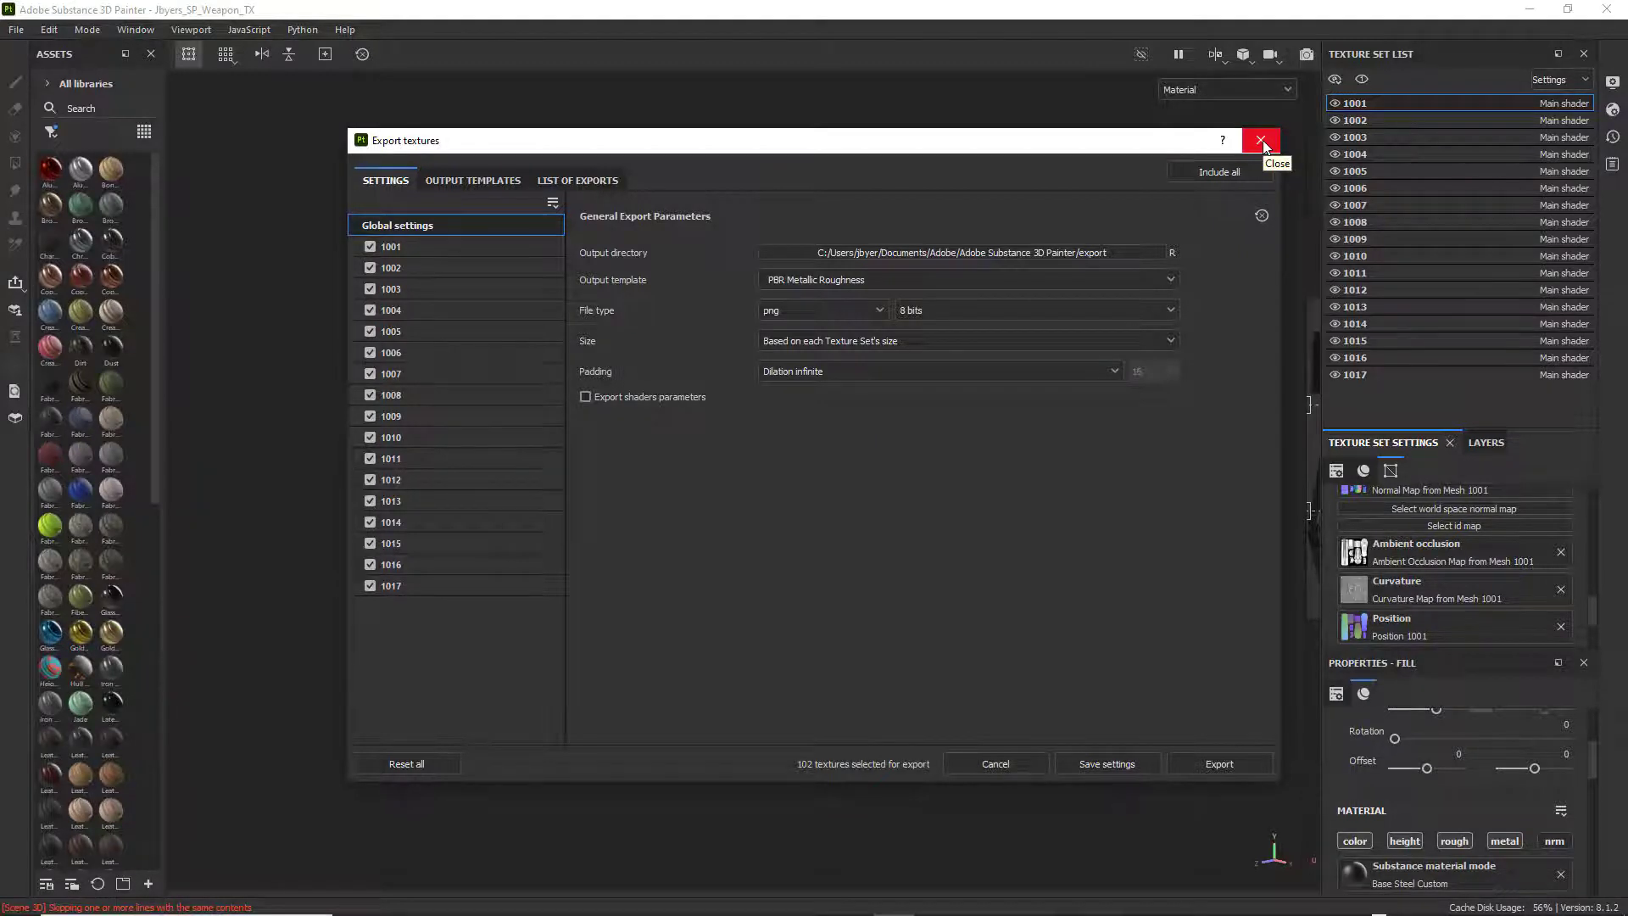
left_click_drag(1142, 145, 1081, 161)
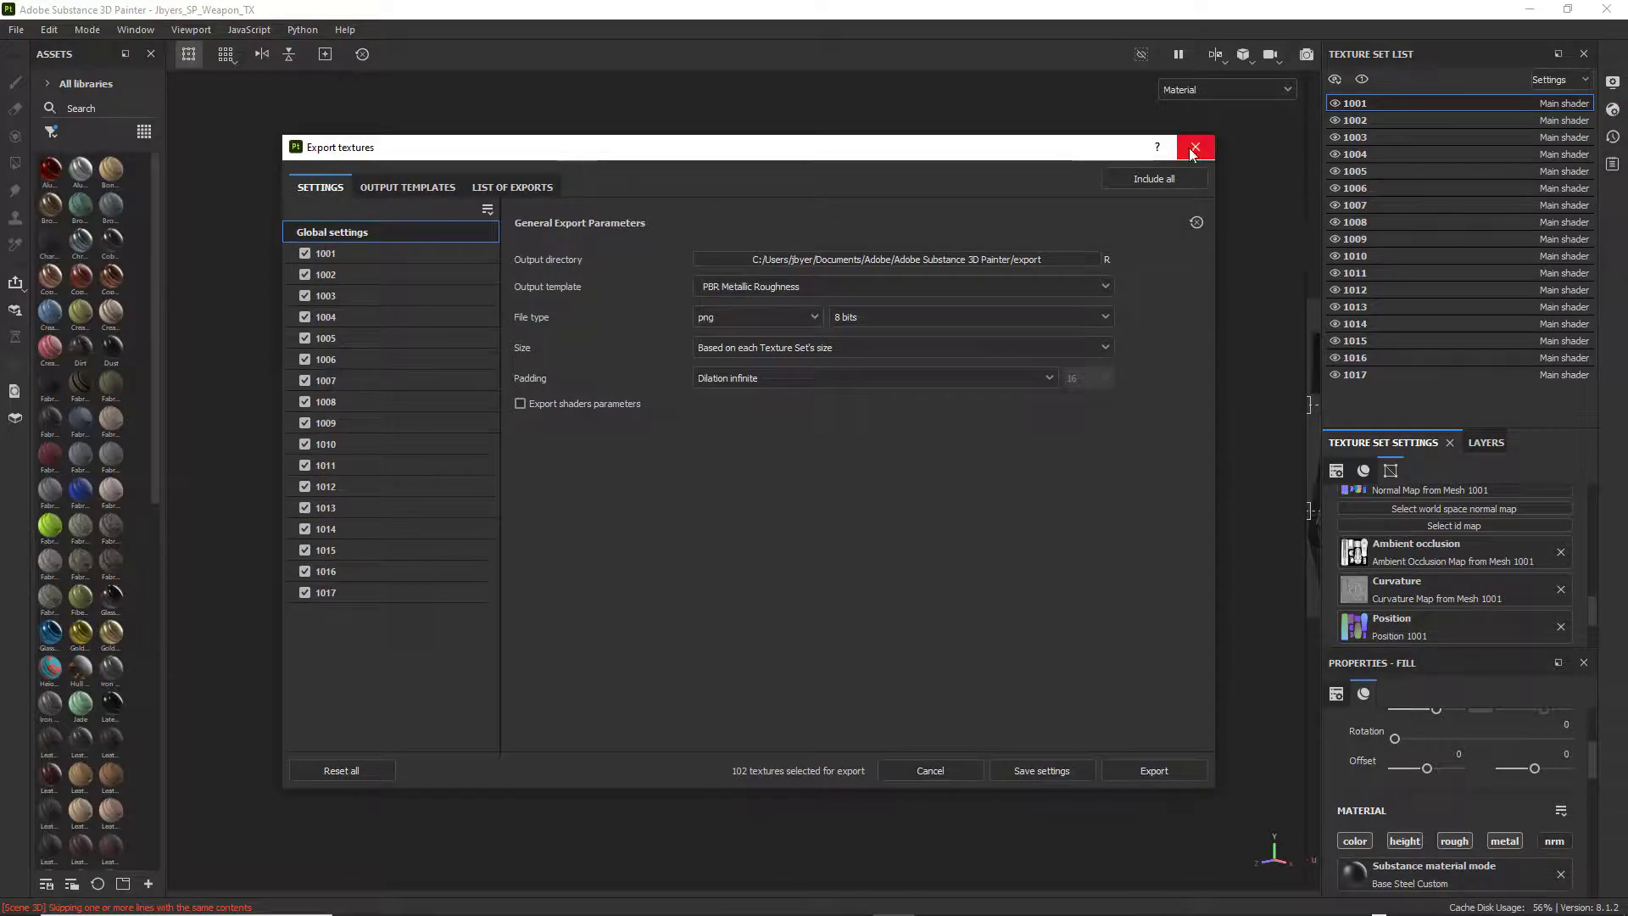